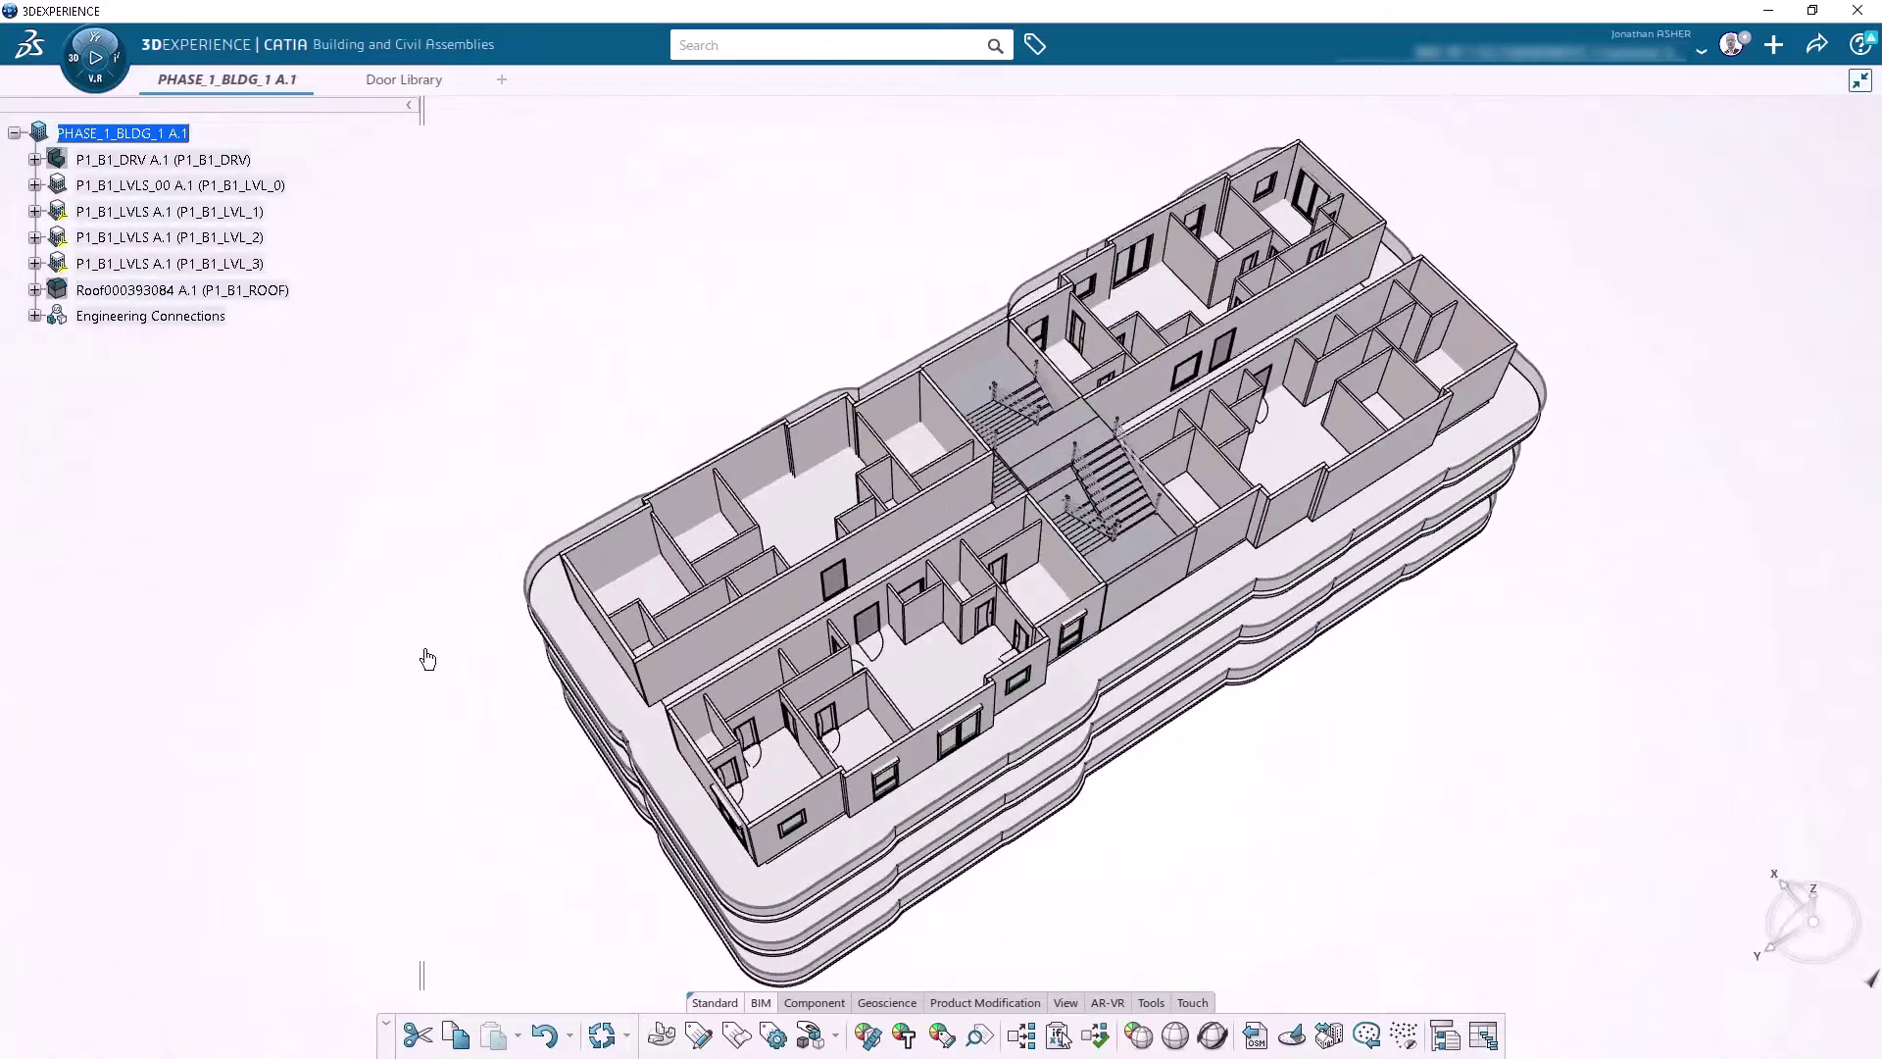
# Step: Hide levels P1_B1_LVL_3, P1_B1_LVL_2 and P1_B1_LVL_1 of the building, leaving the ground floor's layout exposed
pyautogui.rightClick(182, 267)
pyautogui.click(226, 337)
pyautogui.rightClick(180, 240)
pyautogui.click(225, 310)
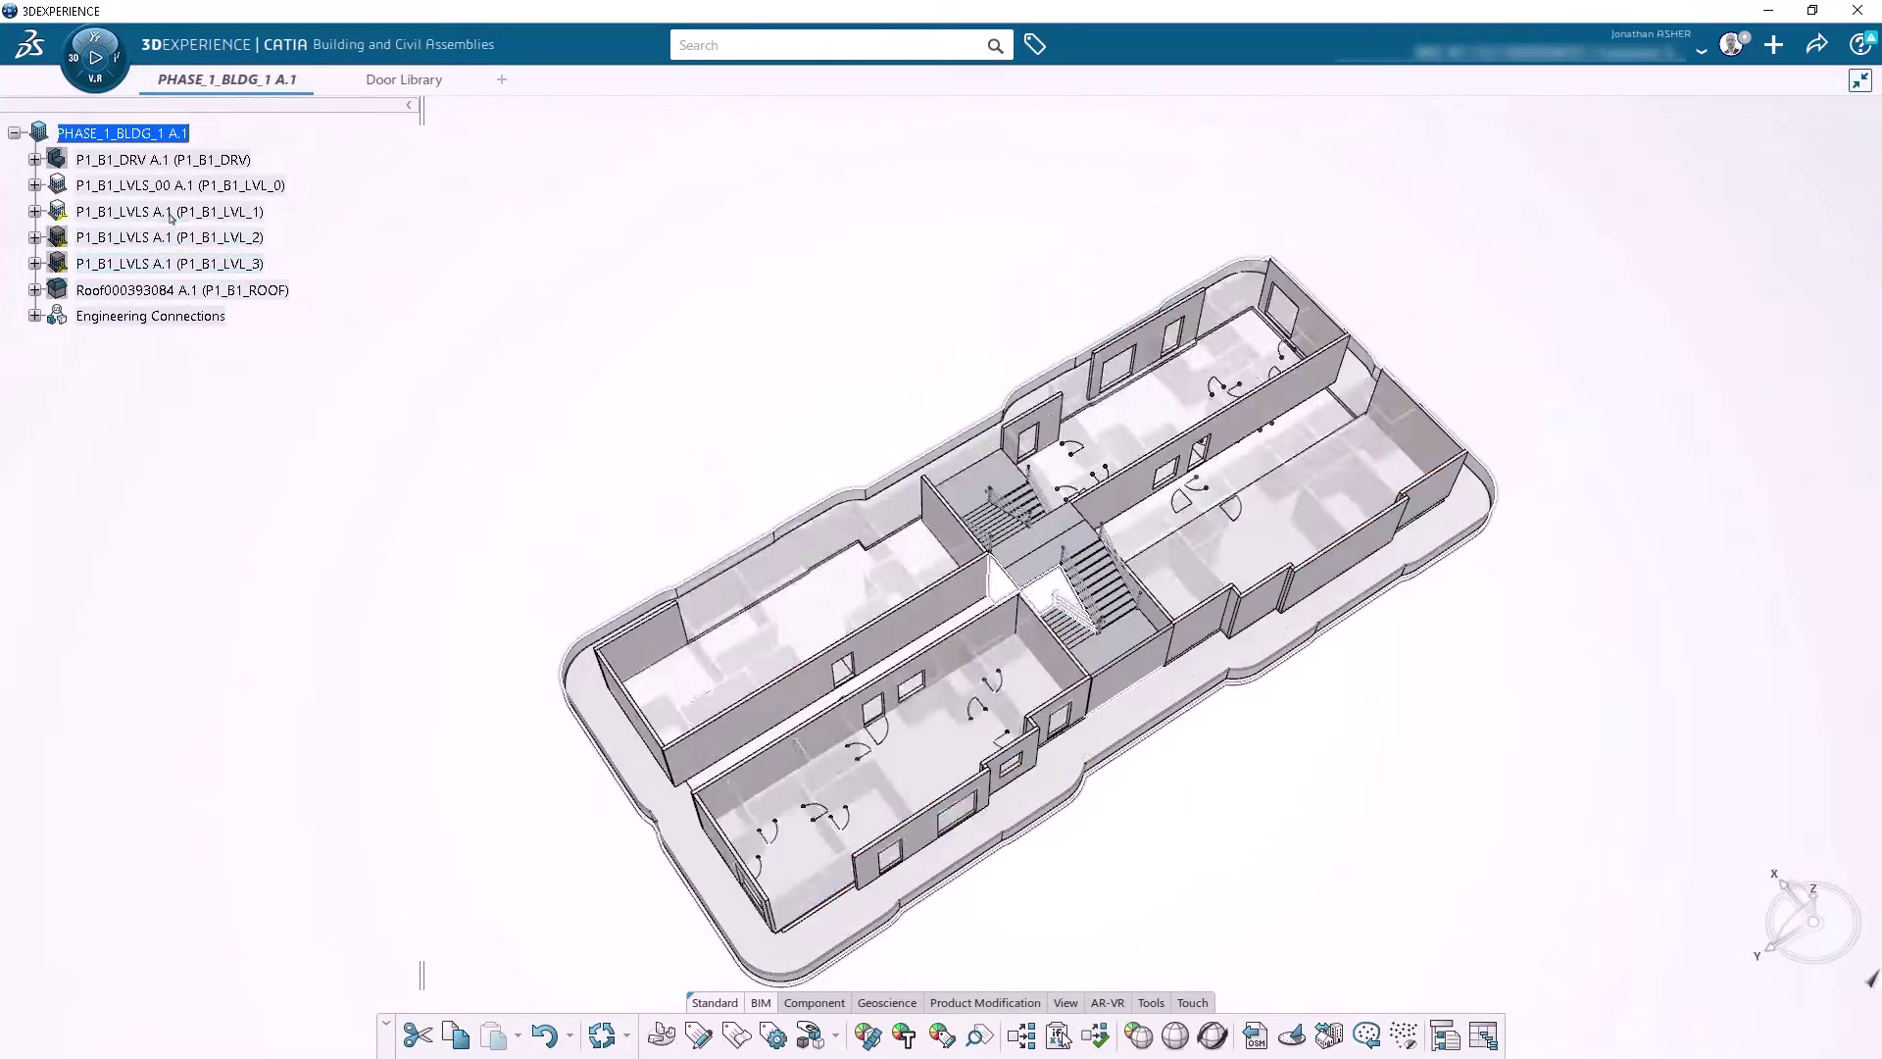
pyautogui.rightClick(171, 213)
pyautogui.click(226, 284)
pyautogui.moveTo(537, 753); pyautogui.dragTo(571, 350, button='middle')
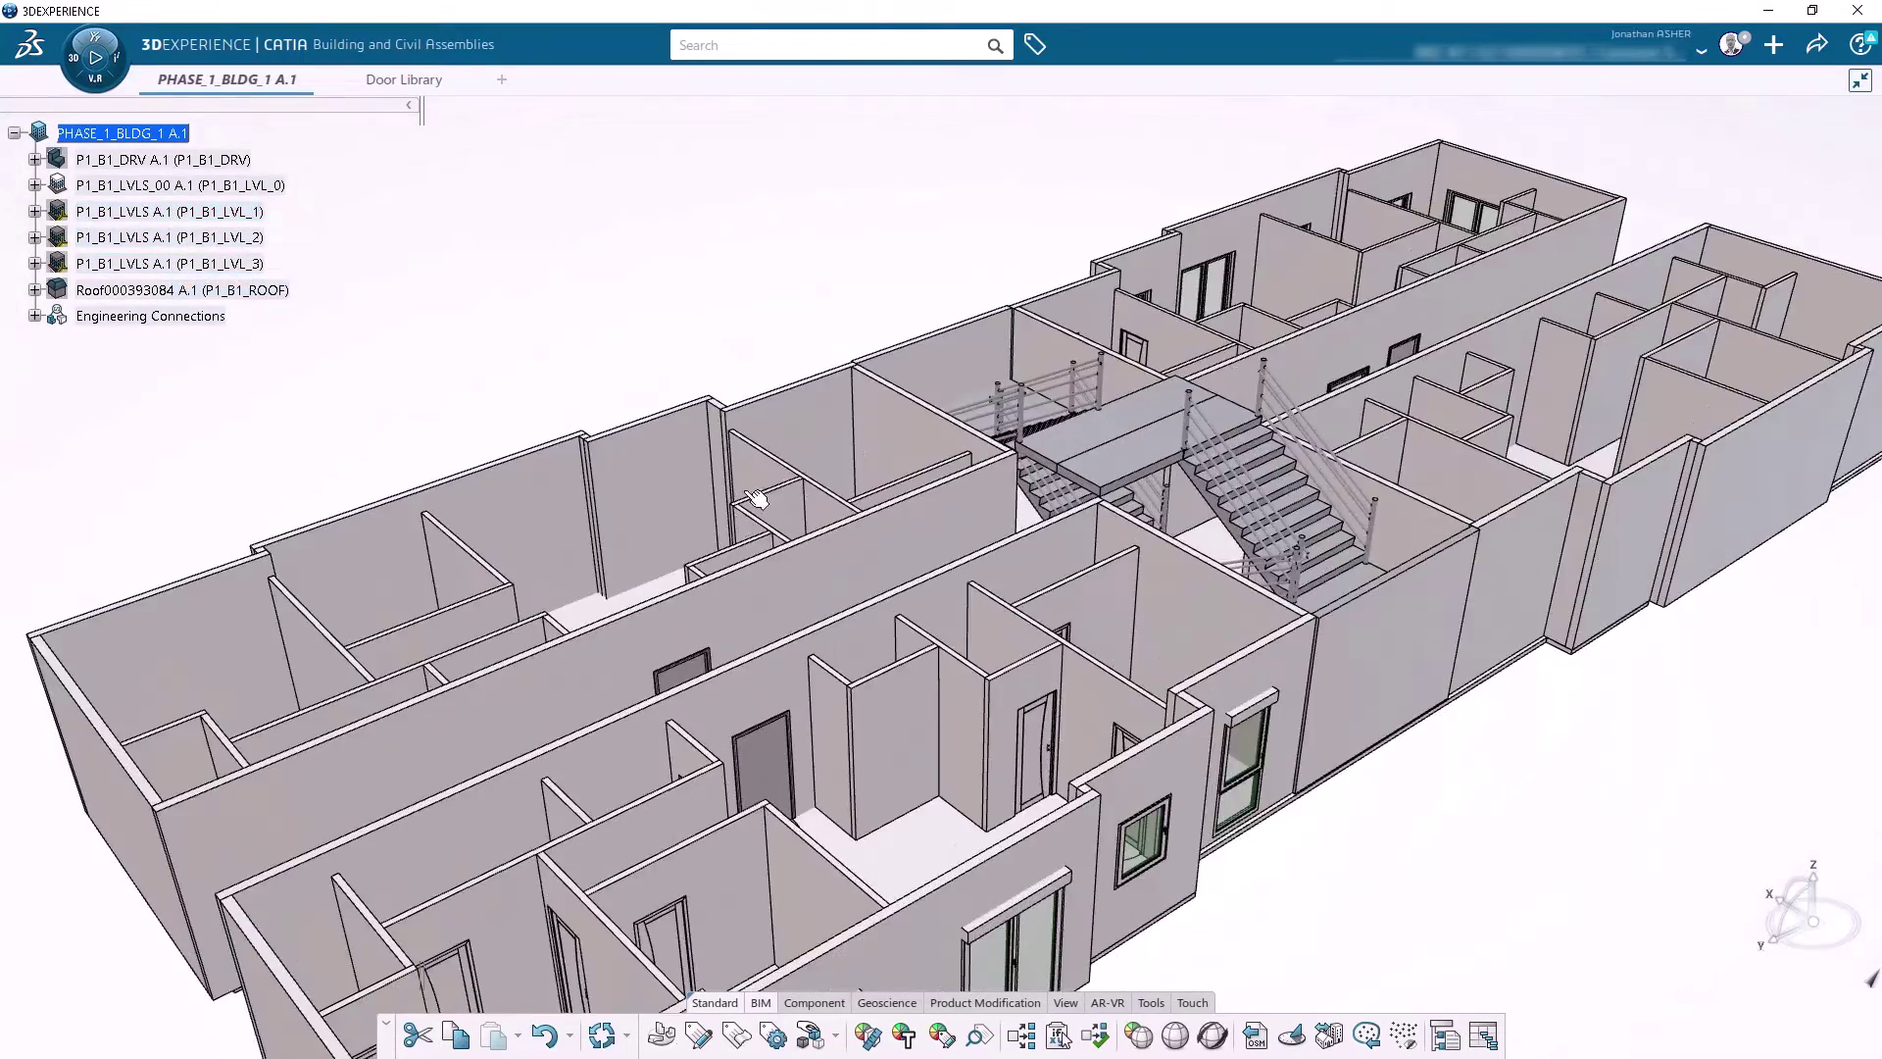
pyautogui.moveTo(761, 502); pyautogui.dragTo(946, 637, button='middle')
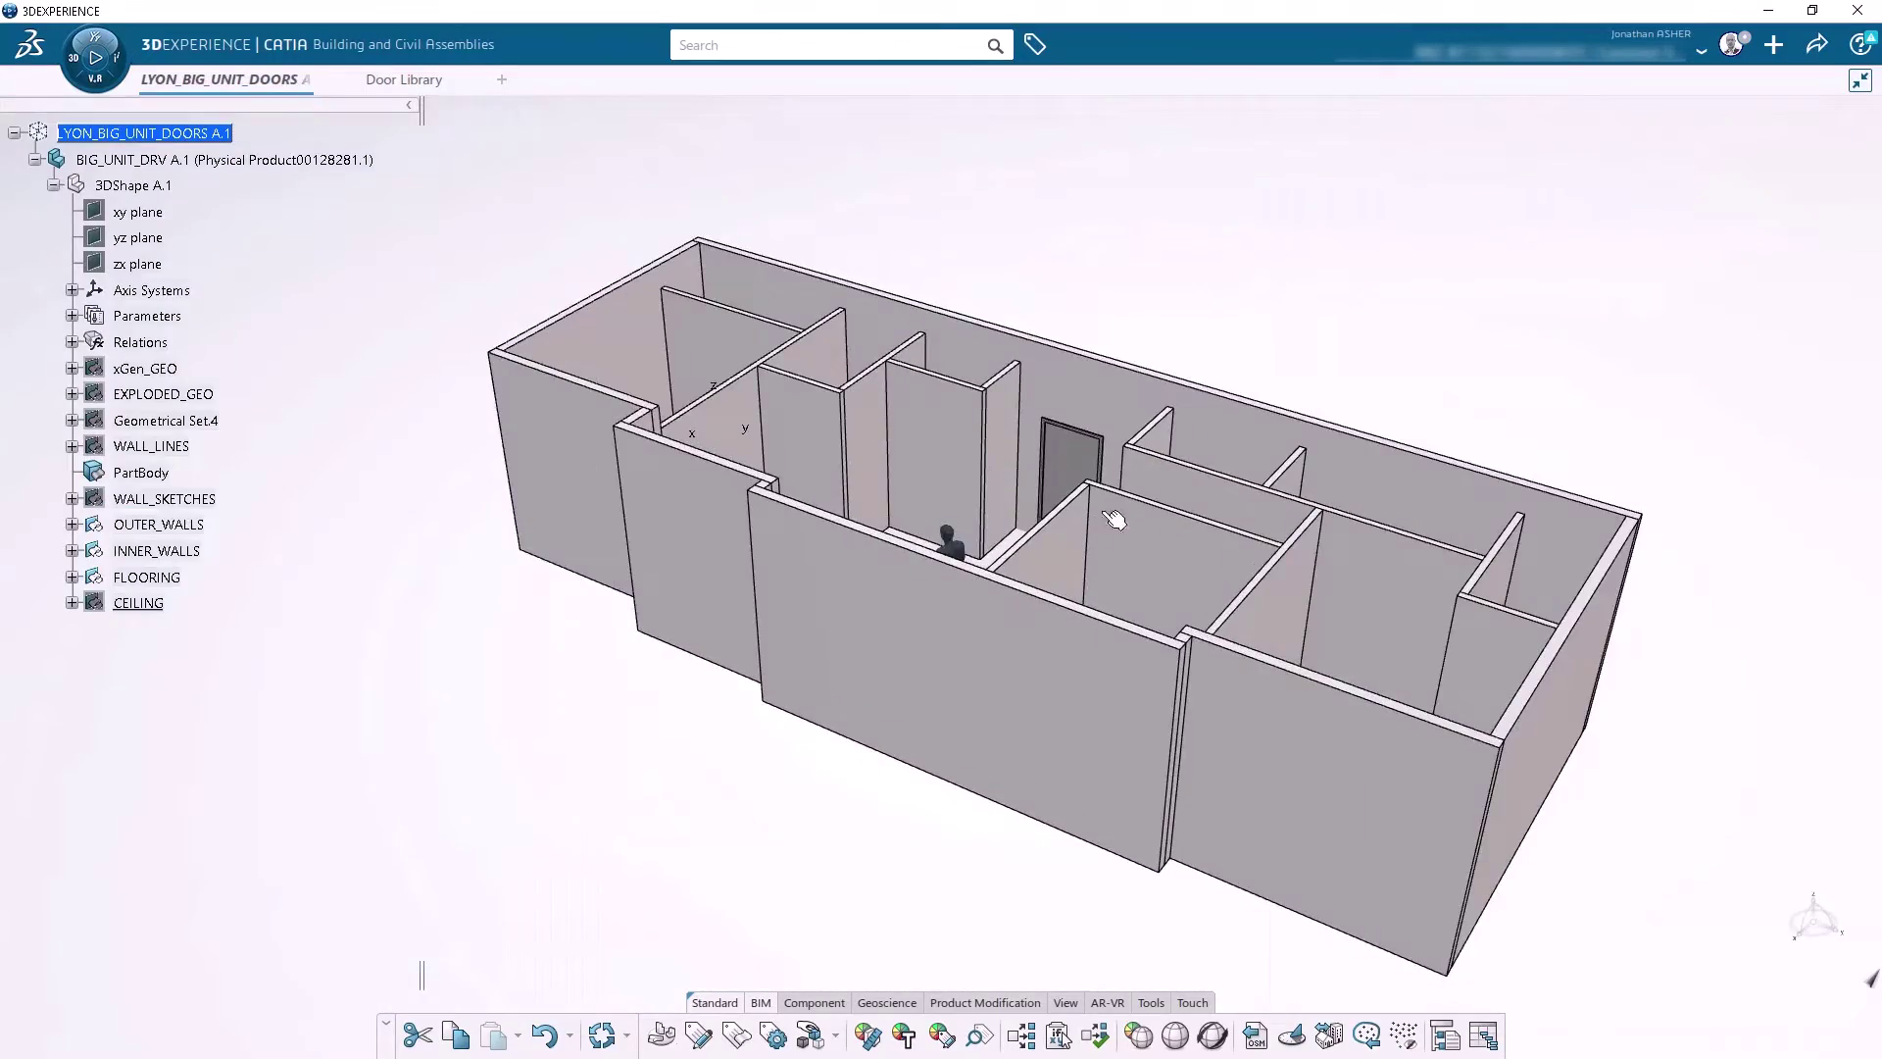
# Step: Examine the big unit's wall layout and the Door Library's door and window models, including the parts of the SWKS_Door assembly
pyautogui.moveTo(1207, 290); pyautogui.dragTo(1183, 450, button='middle')
pyautogui.moveTo(1118, 515); pyautogui.dragTo(1264, 561, button='middle')
pyautogui.click(404, 80)
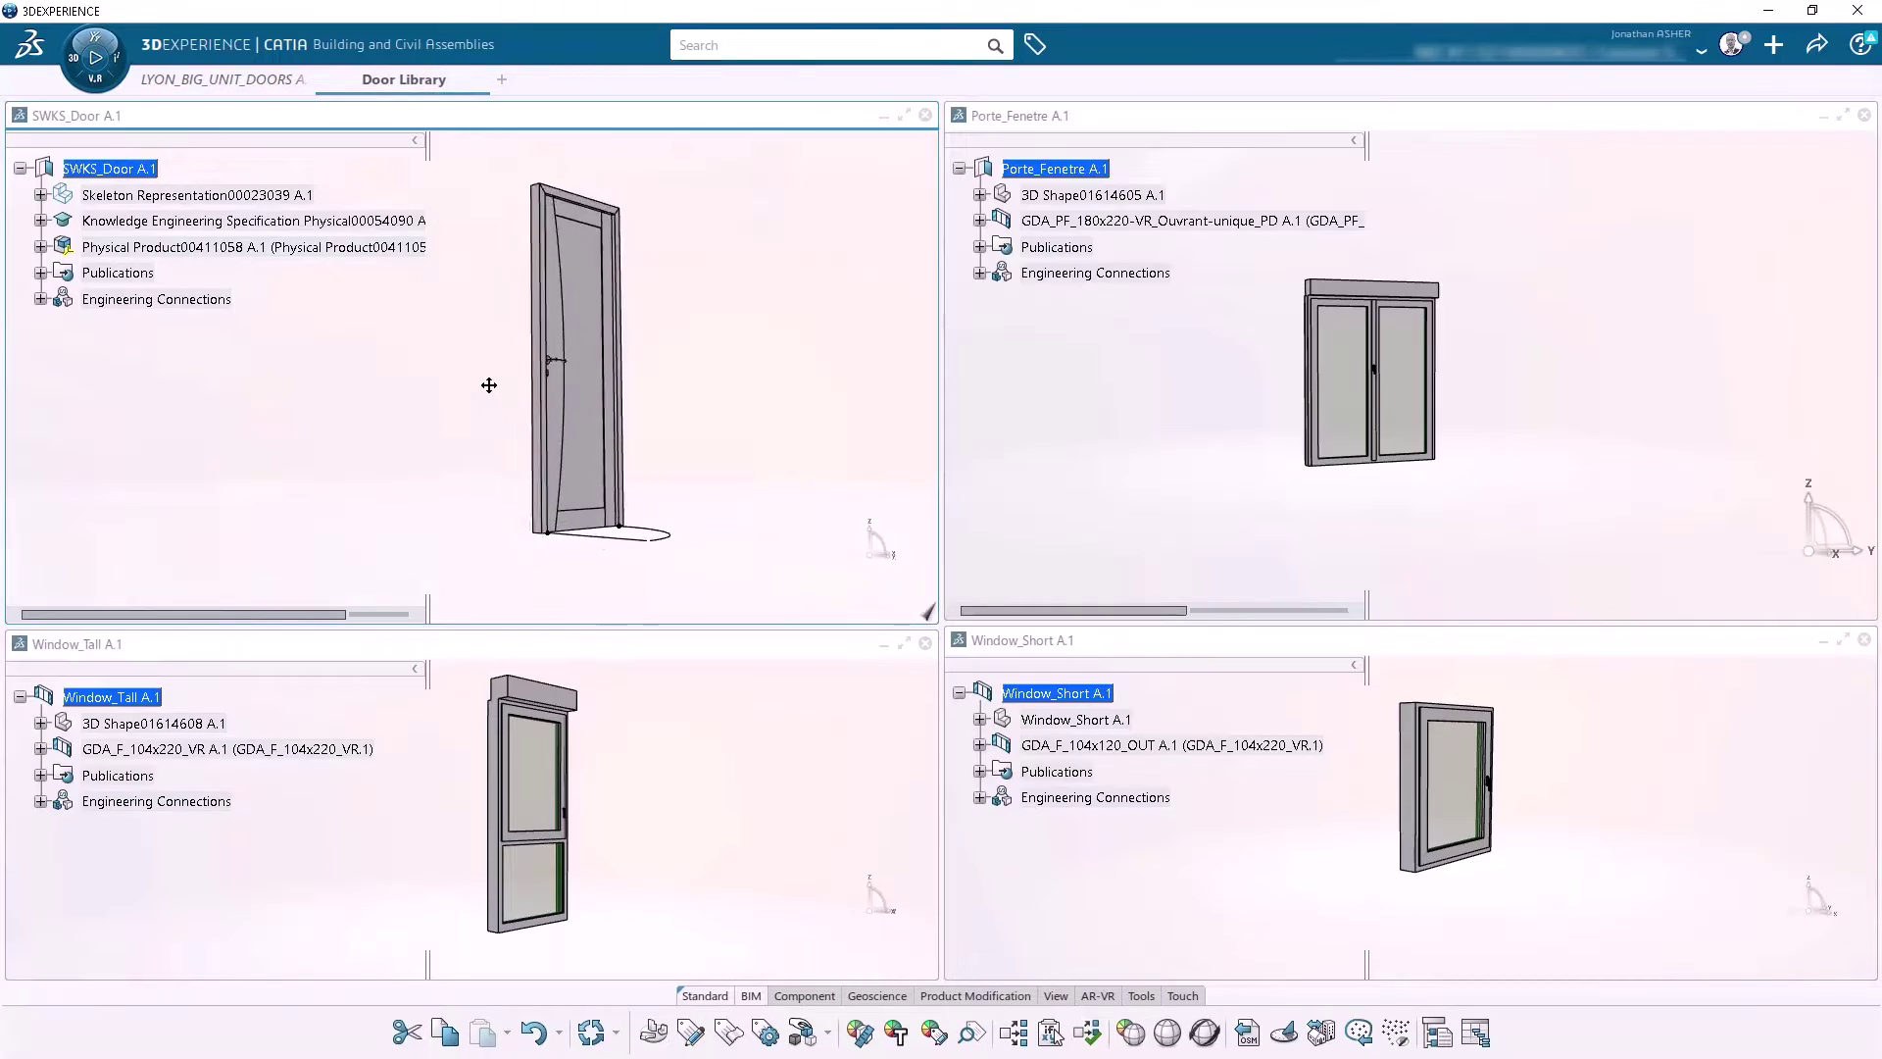
pyautogui.click(40, 247)
pyautogui.click(58, 299)
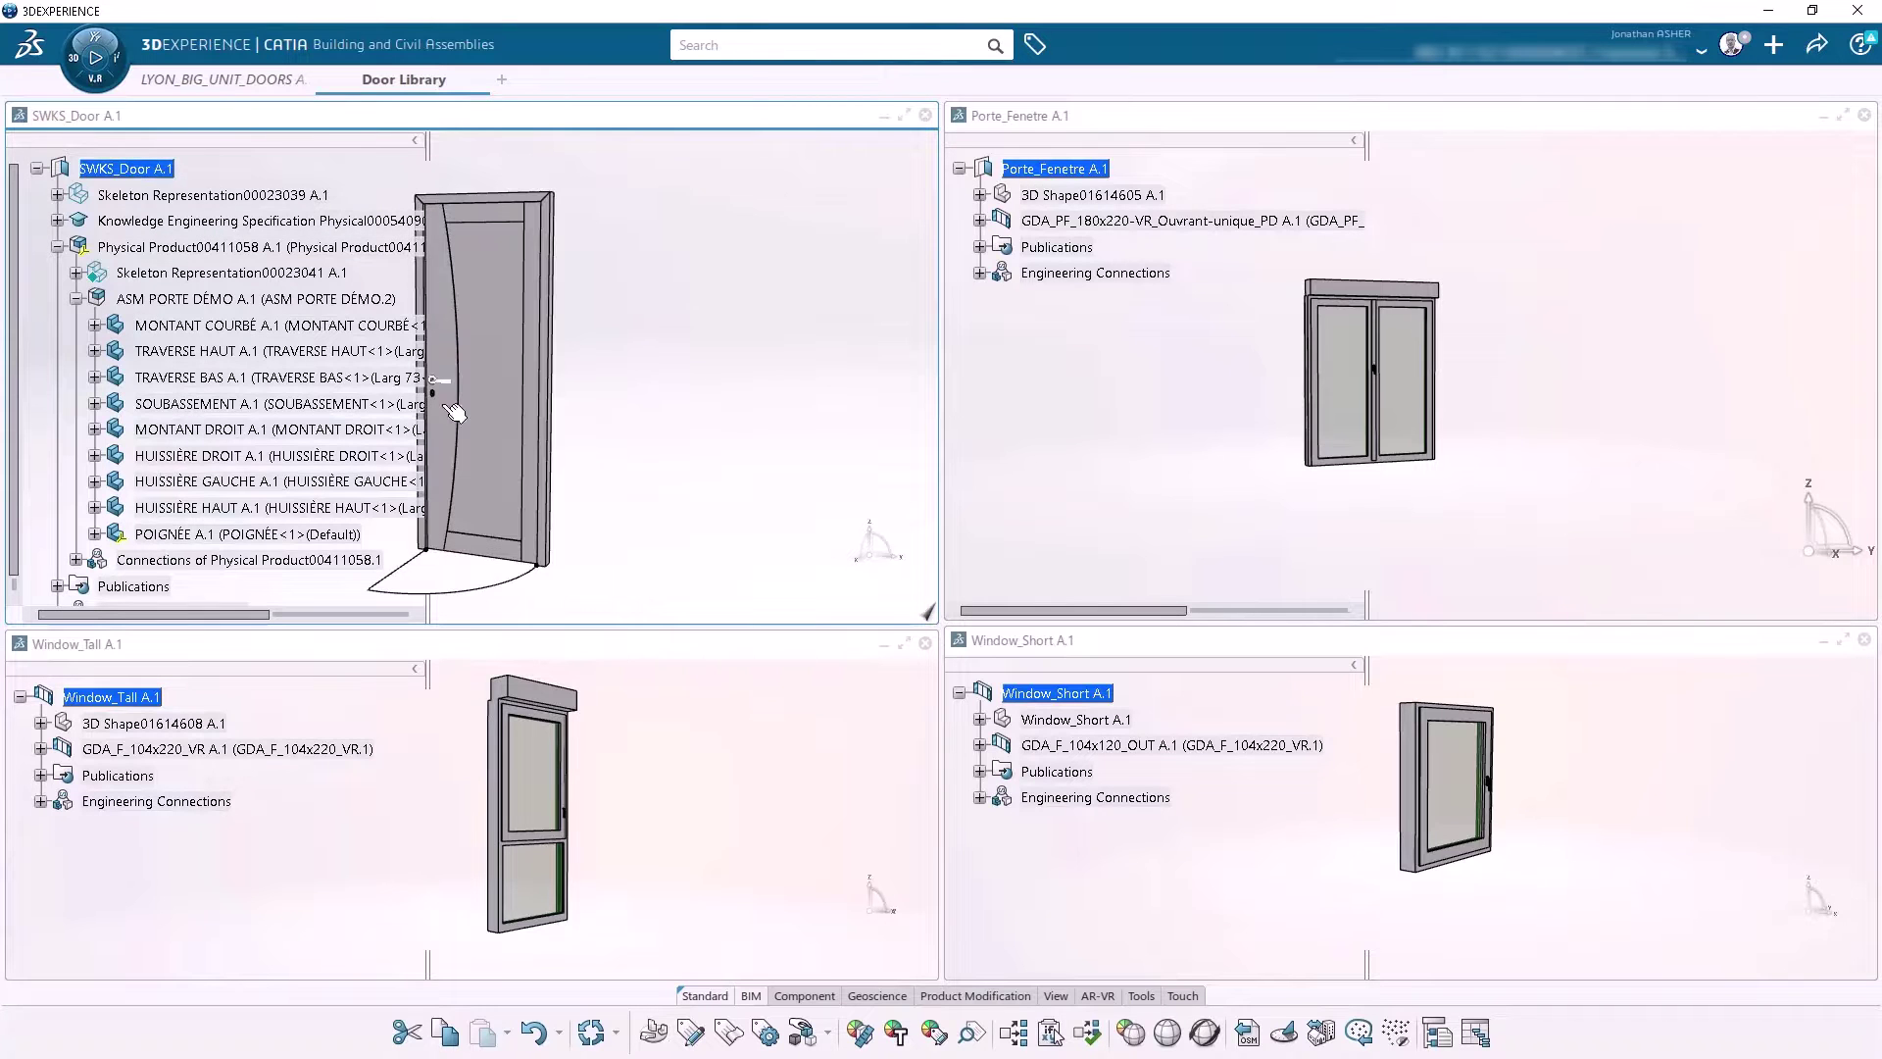
pyautogui.scroll(5, 443, 383)
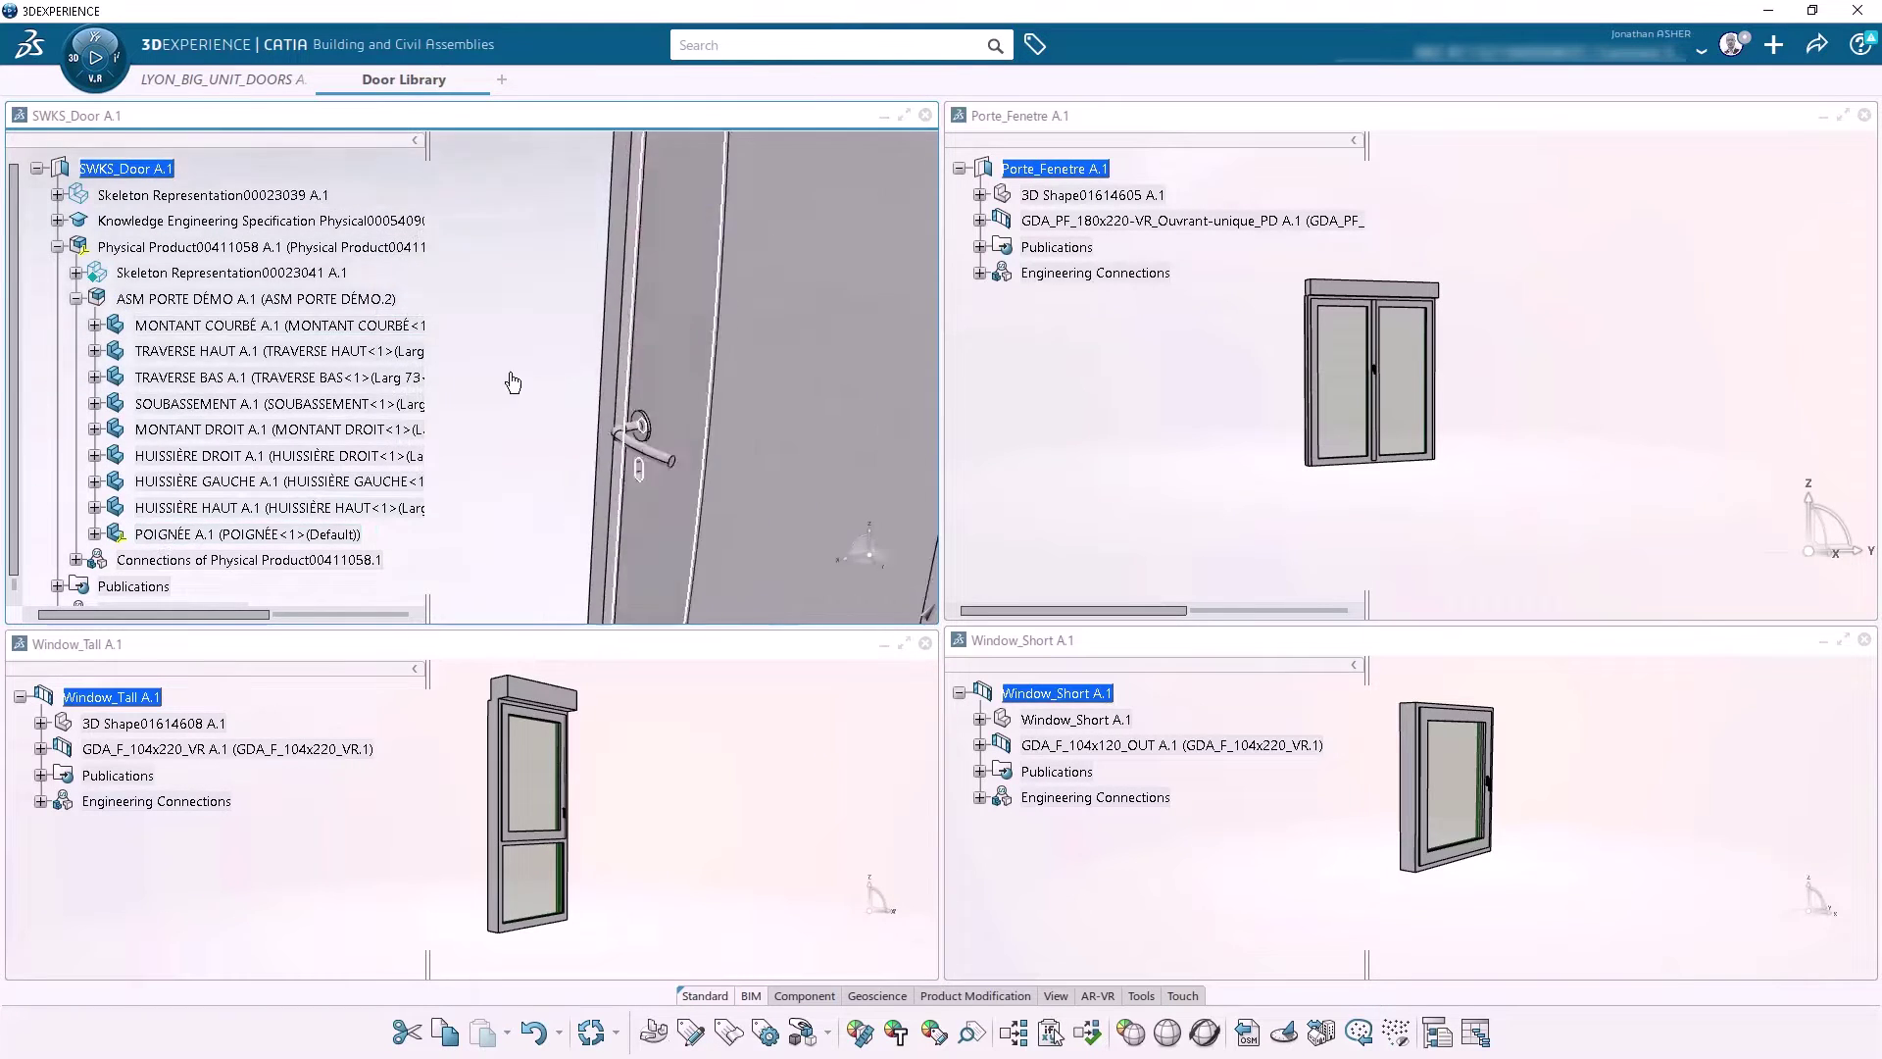
pyautogui.moveTo(569, 417); pyautogui.dragTo(594, 463, button='middle')
pyautogui.moveTo(1221, 414); pyautogui.dragTo(1493, 471, button='middle')
pyautogui.moveTo(1438, 815); pyautogui.dragTo(1563, 765, button='middle')
pyautogui.moveTo(661, 800); pyautogui.dragTo(510, 843, button='middle')
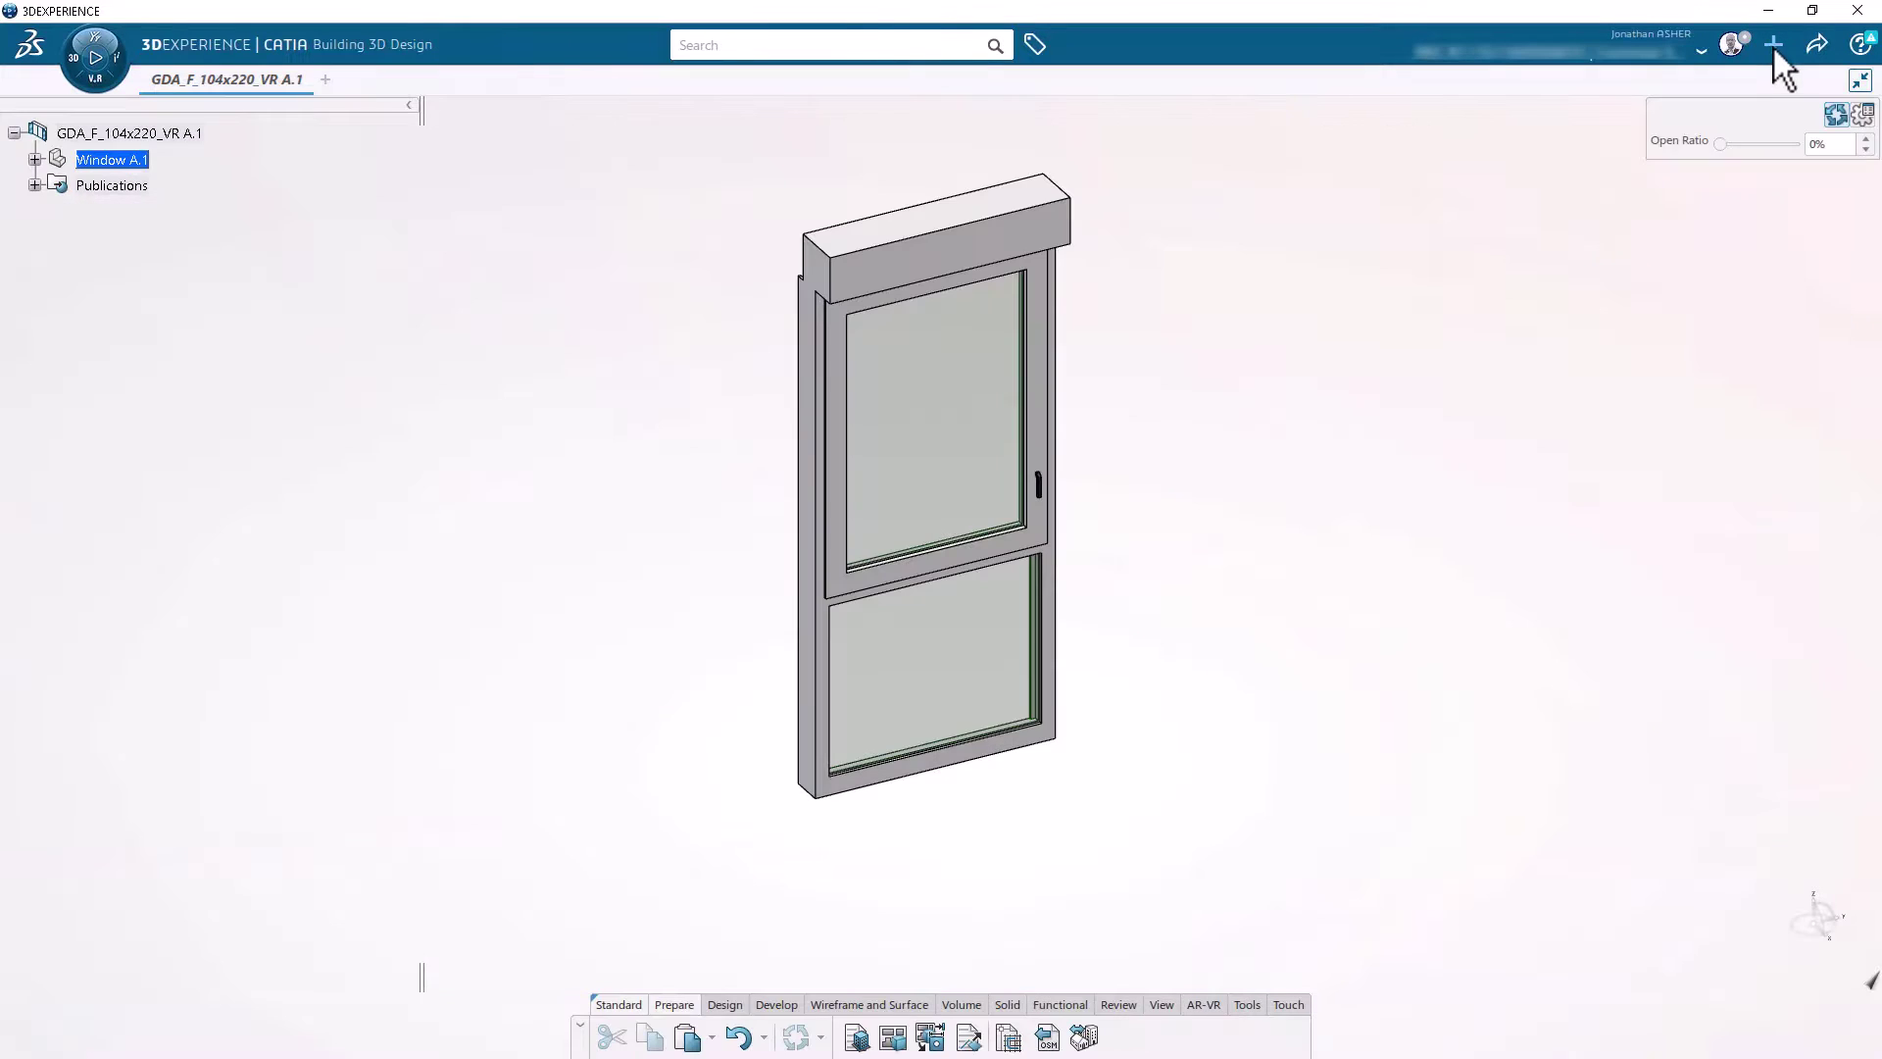
# Step: Create a new Building & Civil Architecture object of type Window, filtering the new content types by "wind"
pyautogui.click(1773, 47)
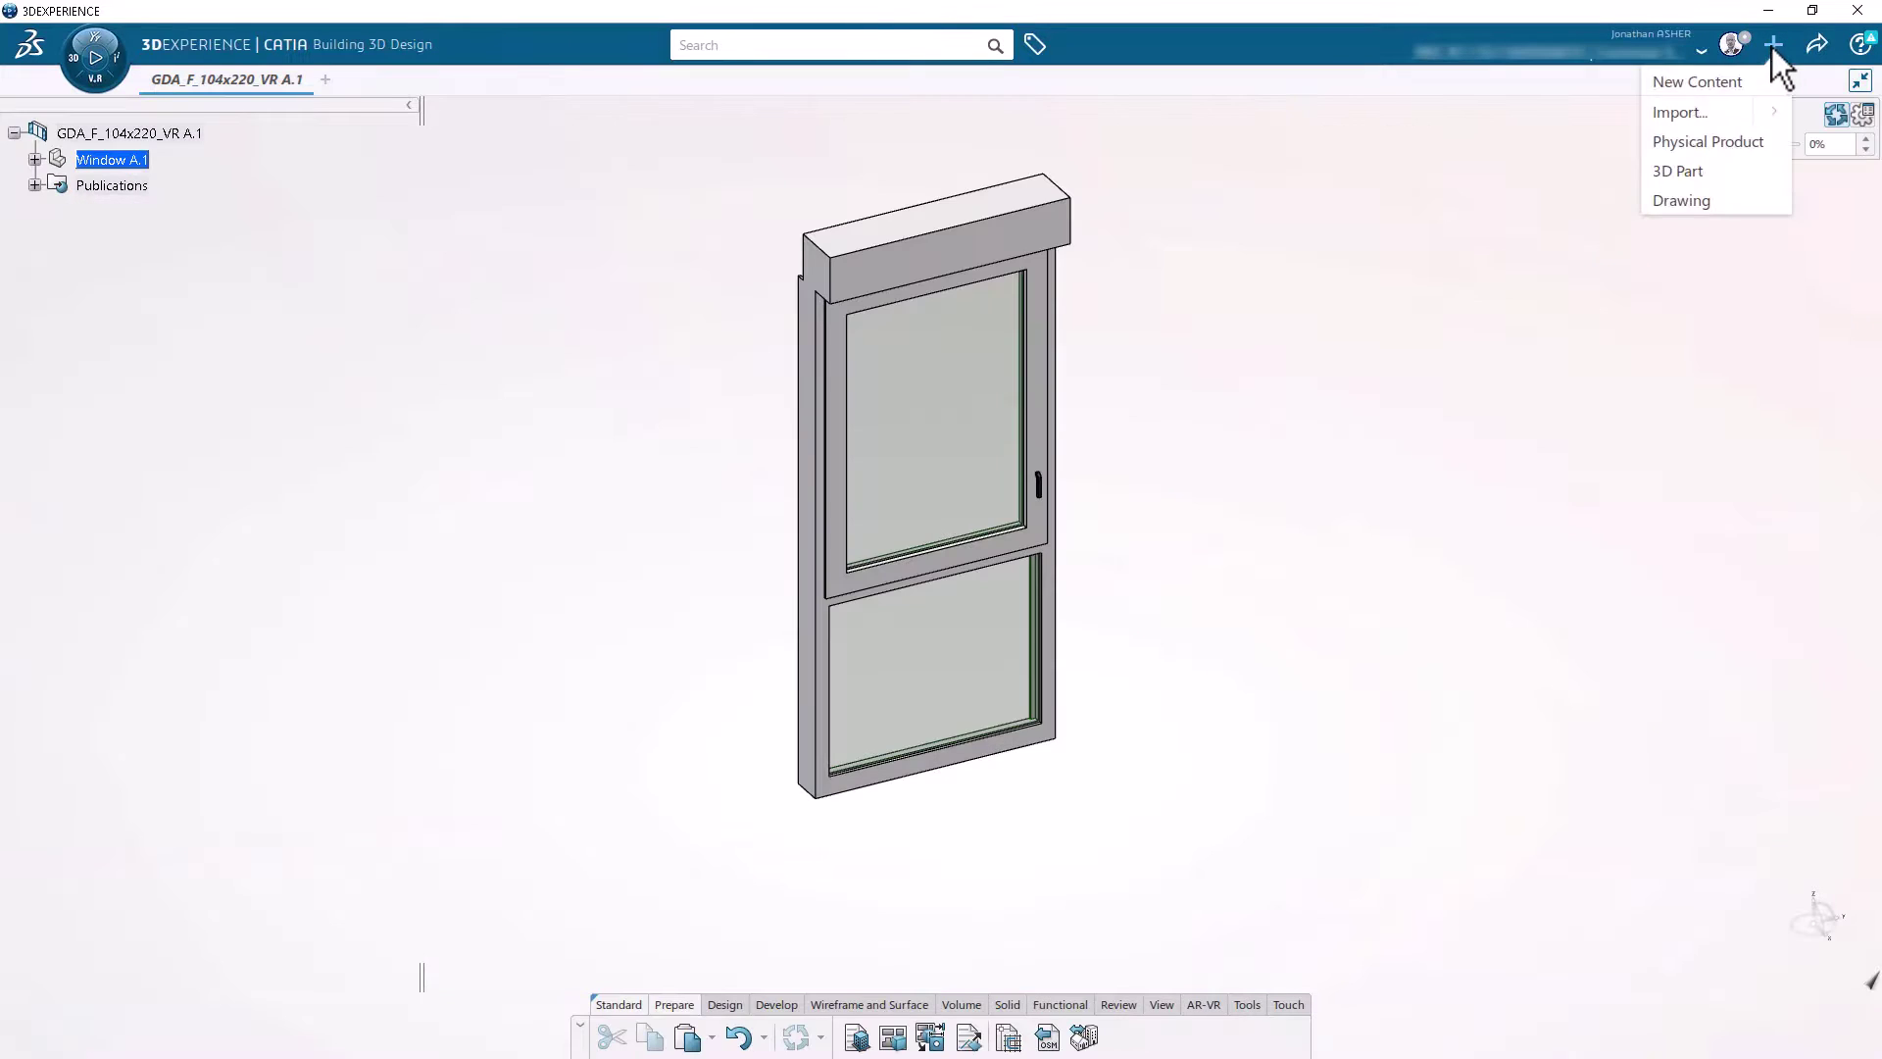
pyautogui.click(1733, 78)
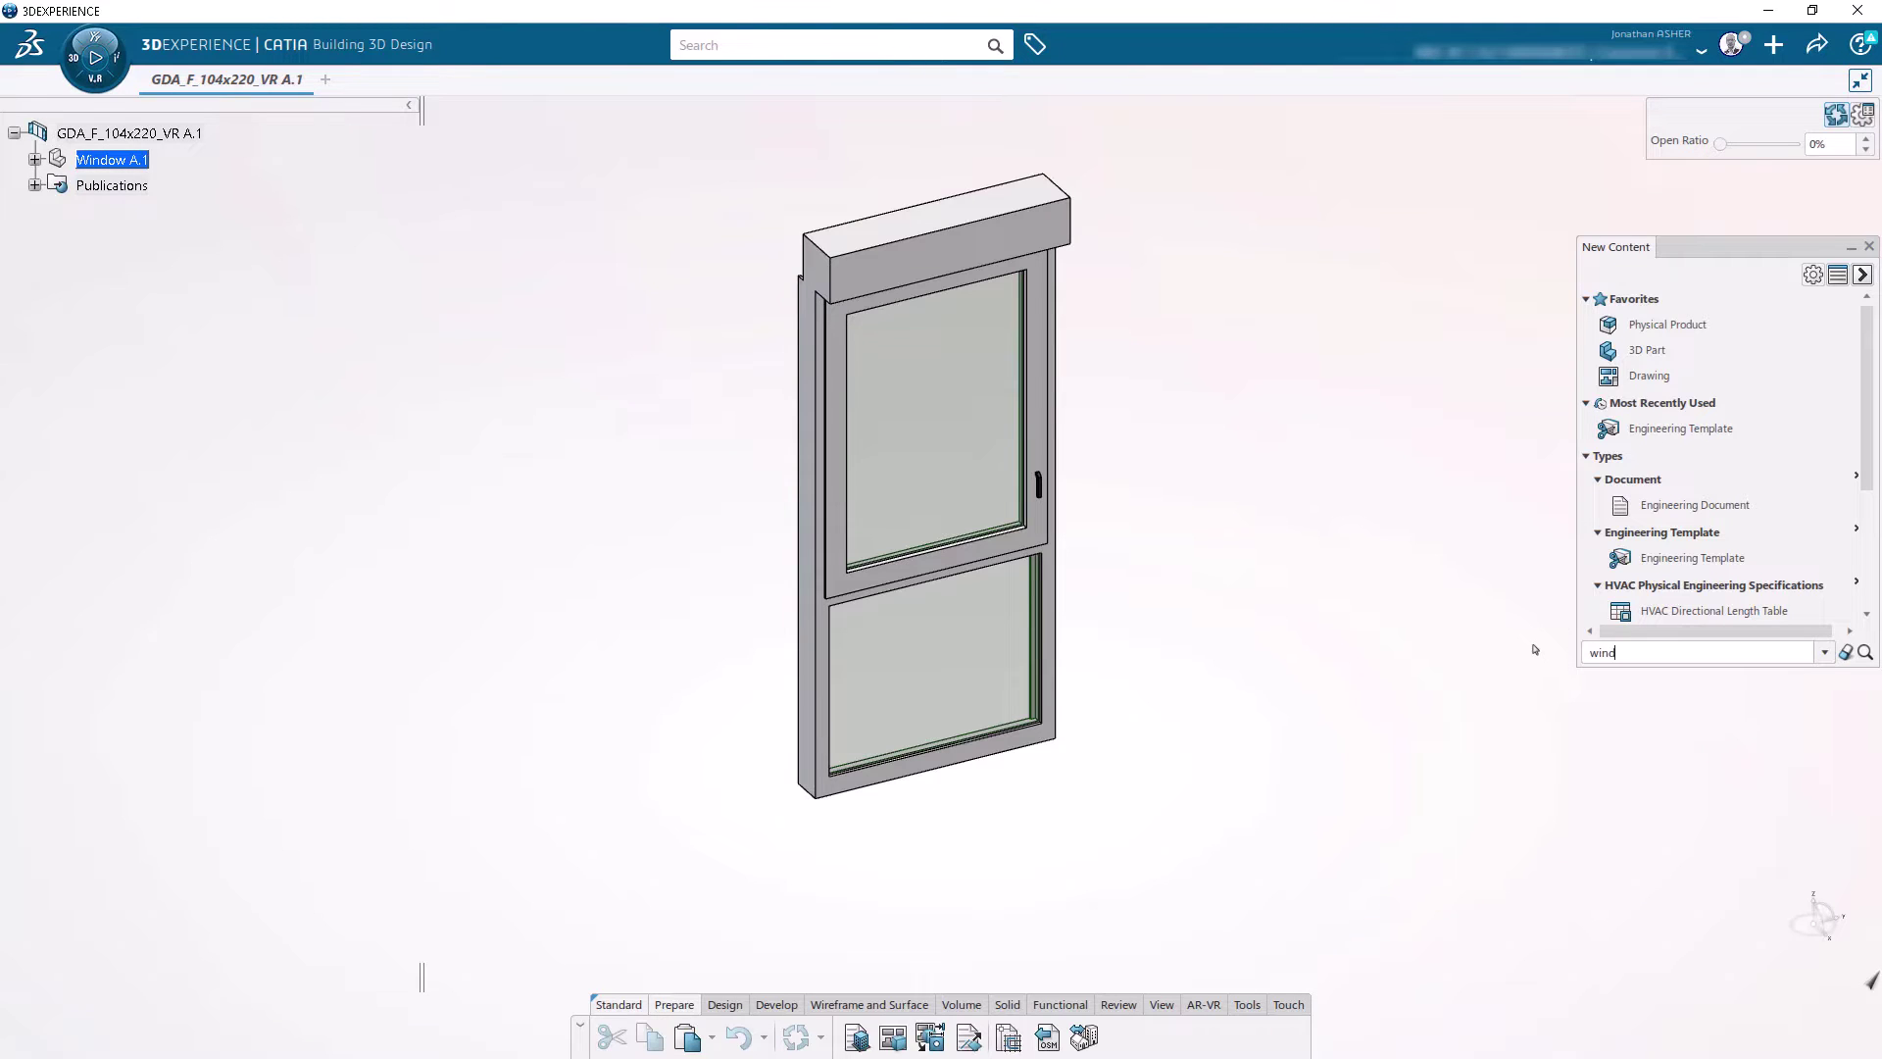
pyautogui.click(1663, 421)
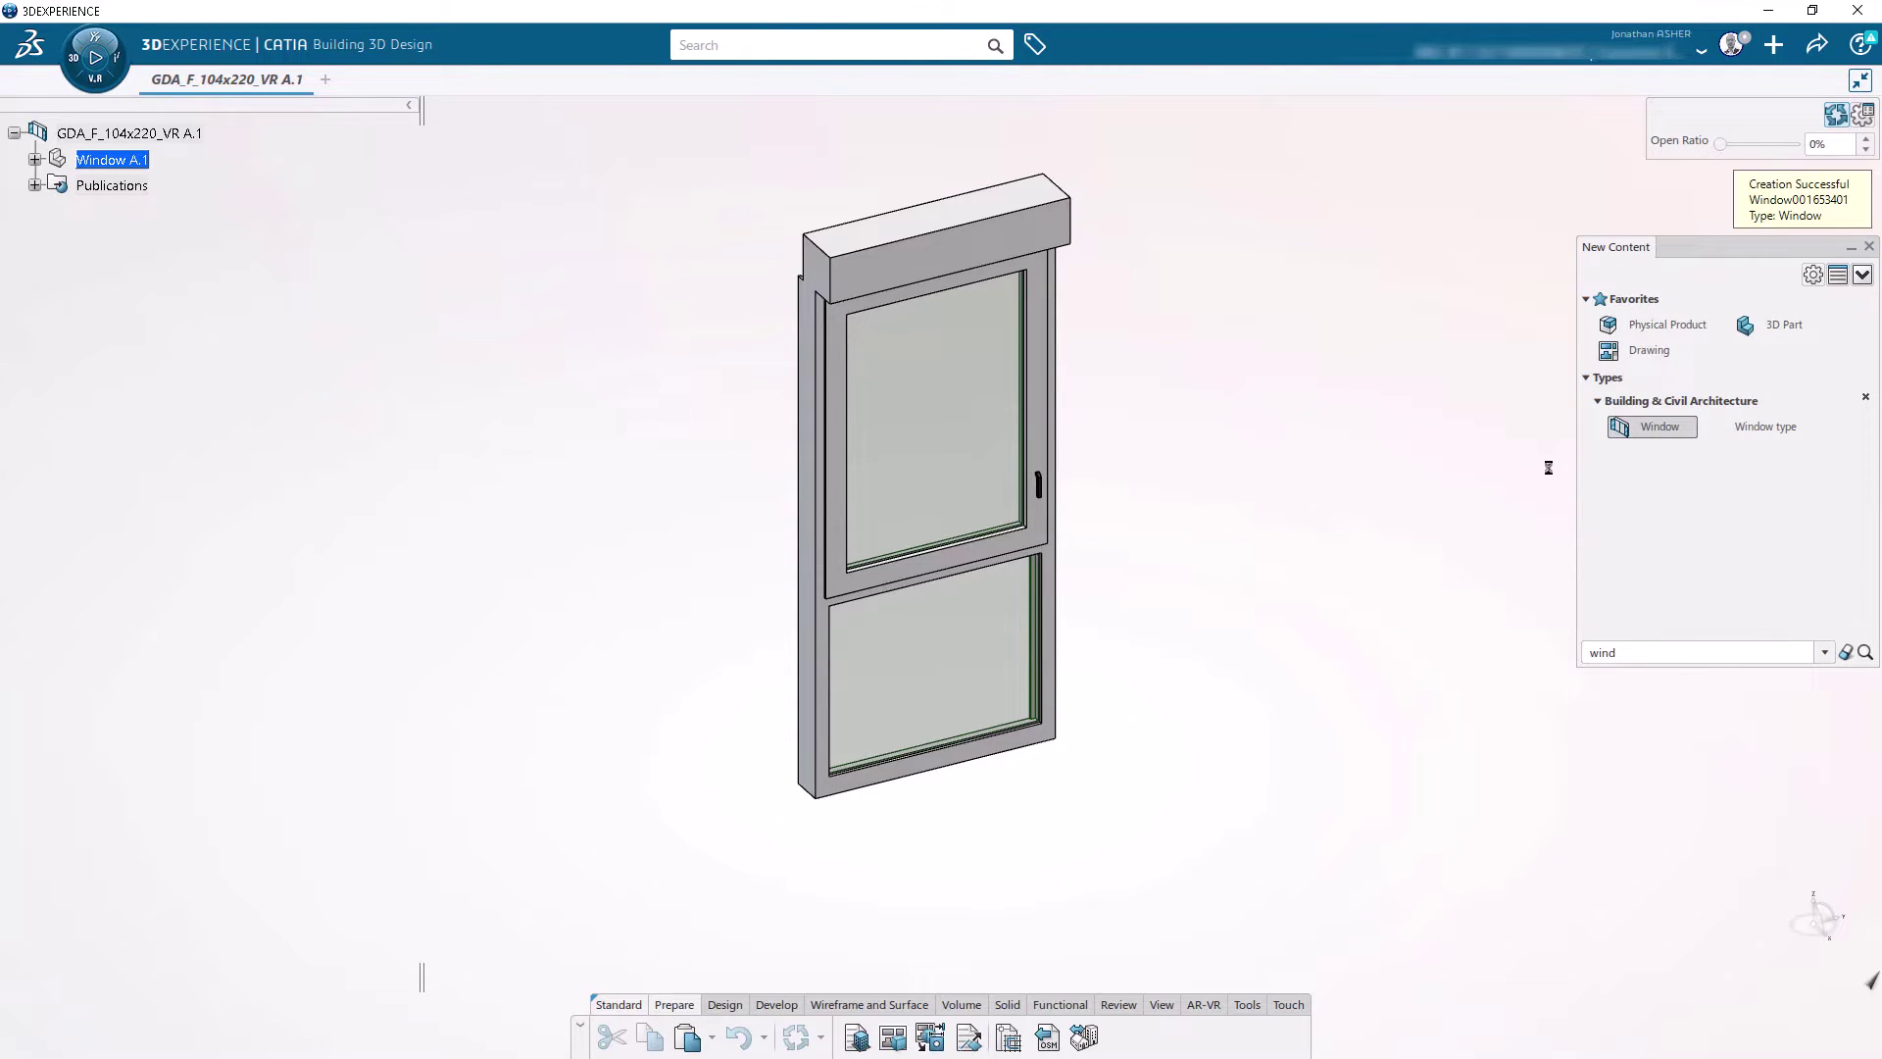
# Step: Insert a 3D Shape under the new window object, accepting its default settings
pyautogui.rightClick(122, 134)
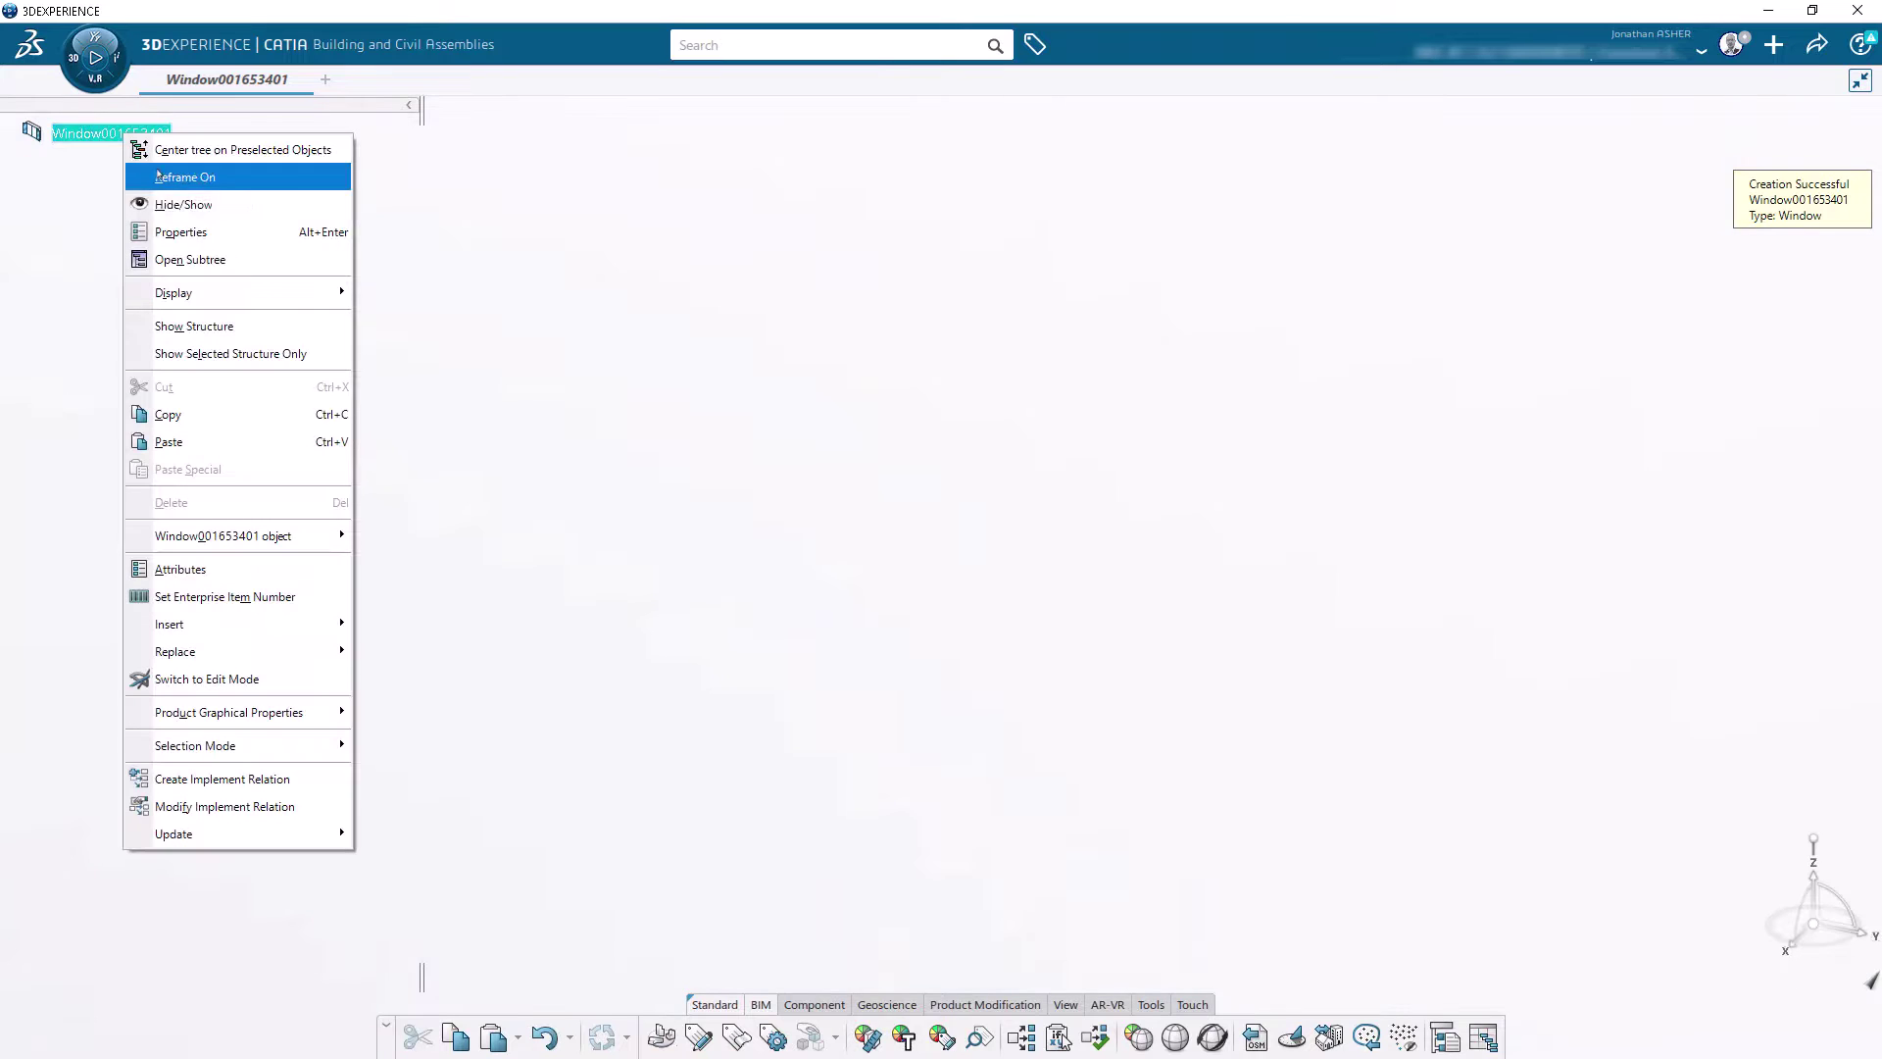
pyautogui.moveTo(292, 623)
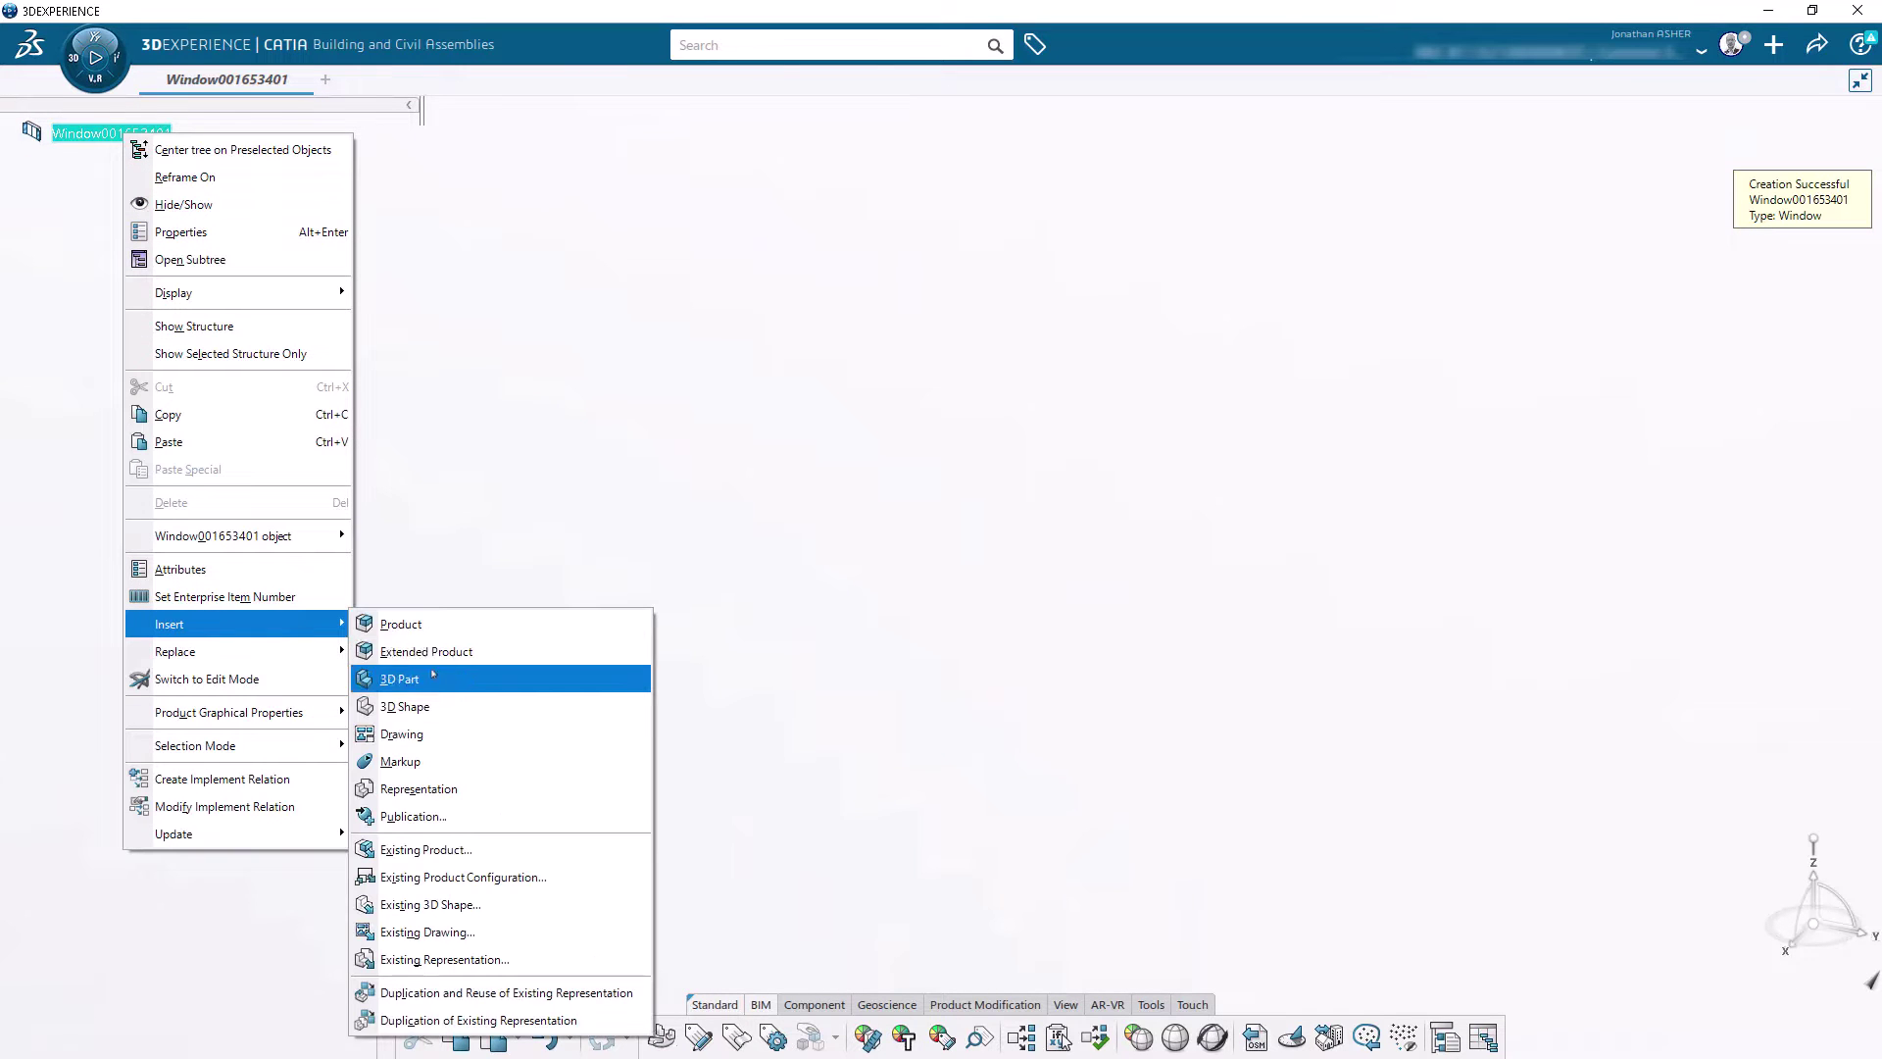
pyautogui.click(440, 704)
pyautogui.click(1635, 243)
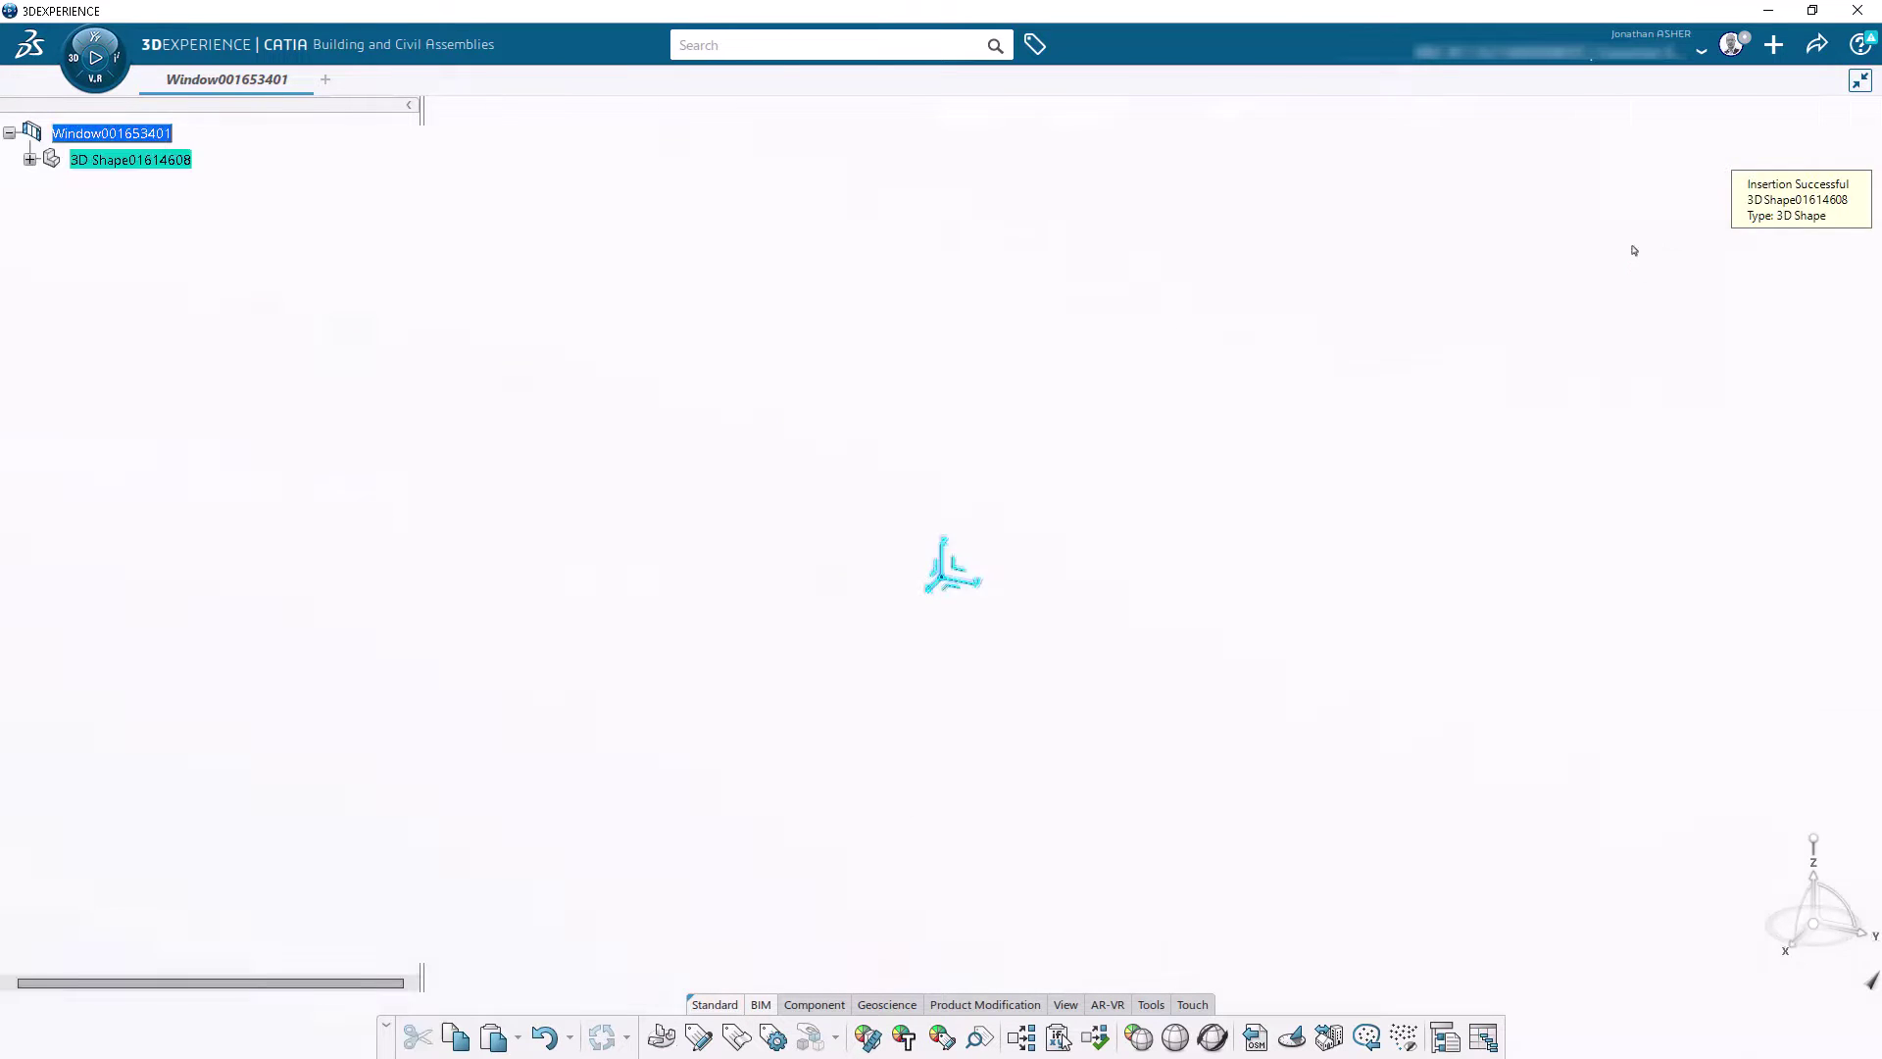
# Step: Insert the existing GDA_F_104x220_VR window product into the new window object
pyautogui.rightClick(83, 139)
pyautogui.moveTo(196, 632)
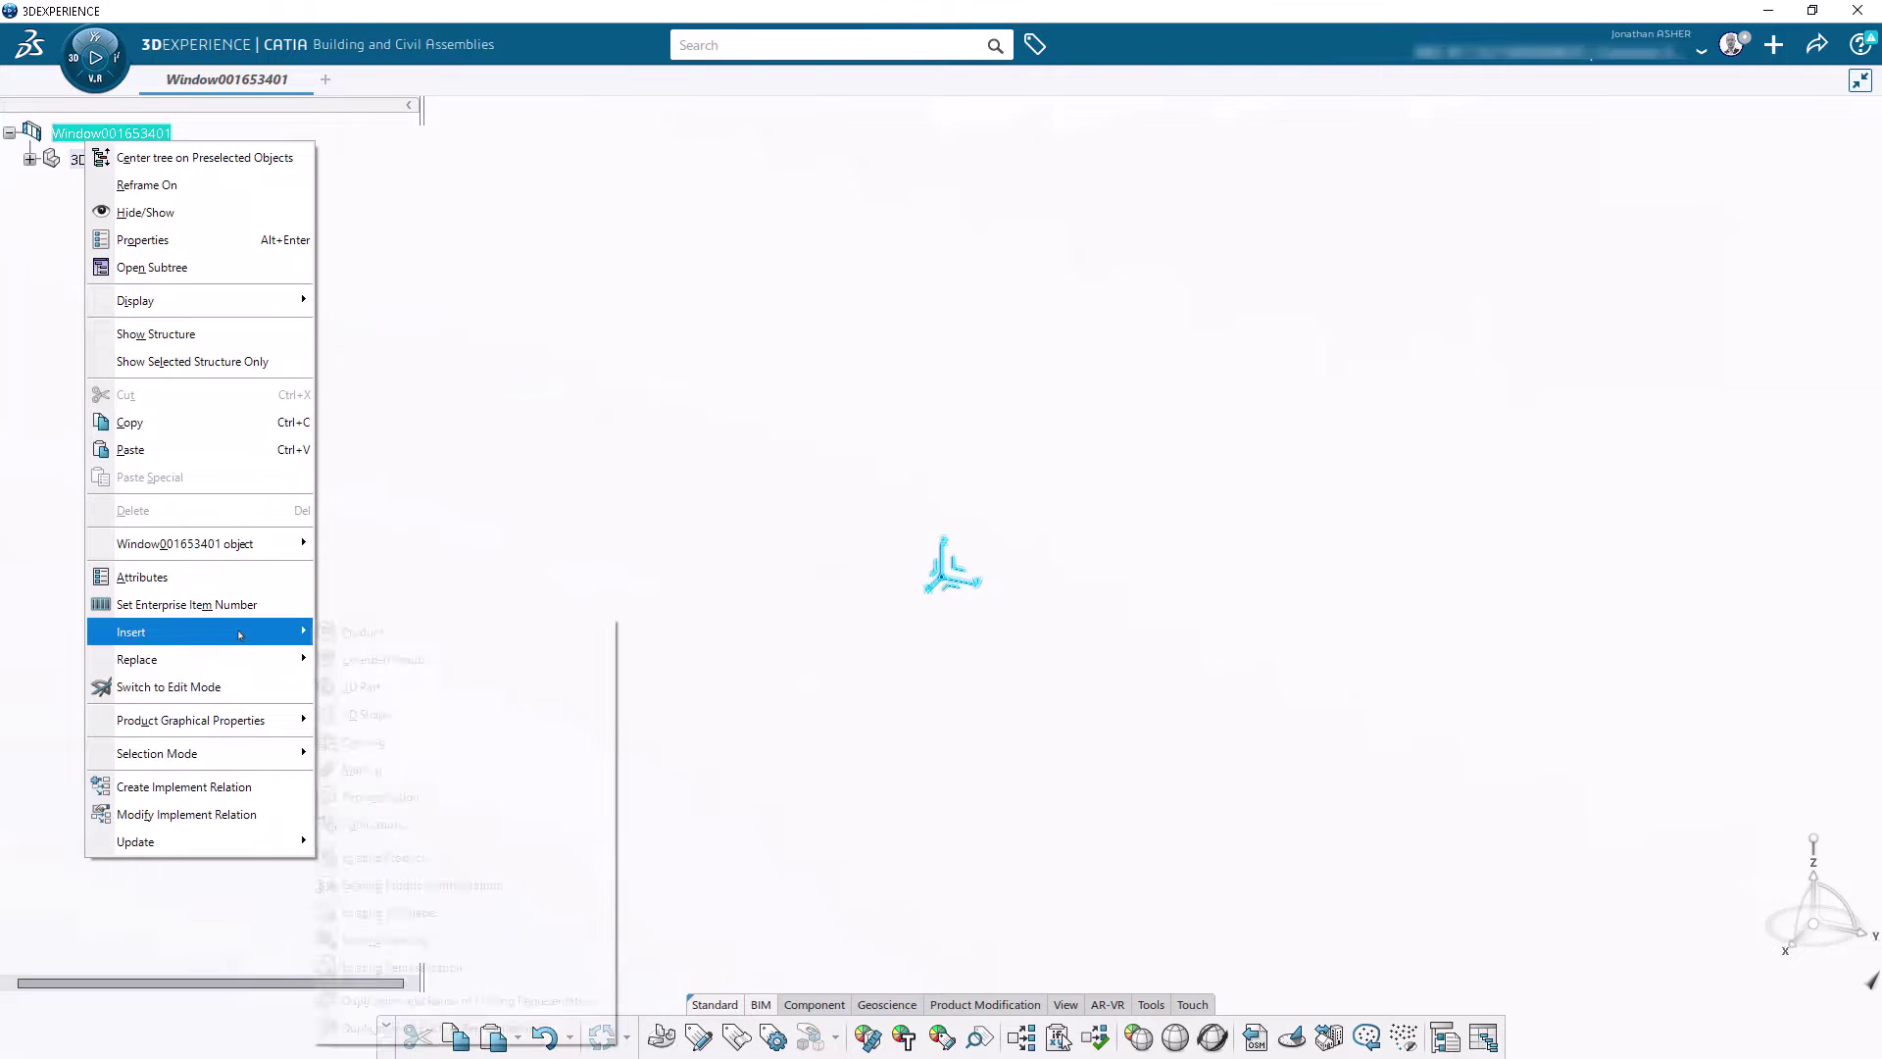
pyautogui.click(389, 857)
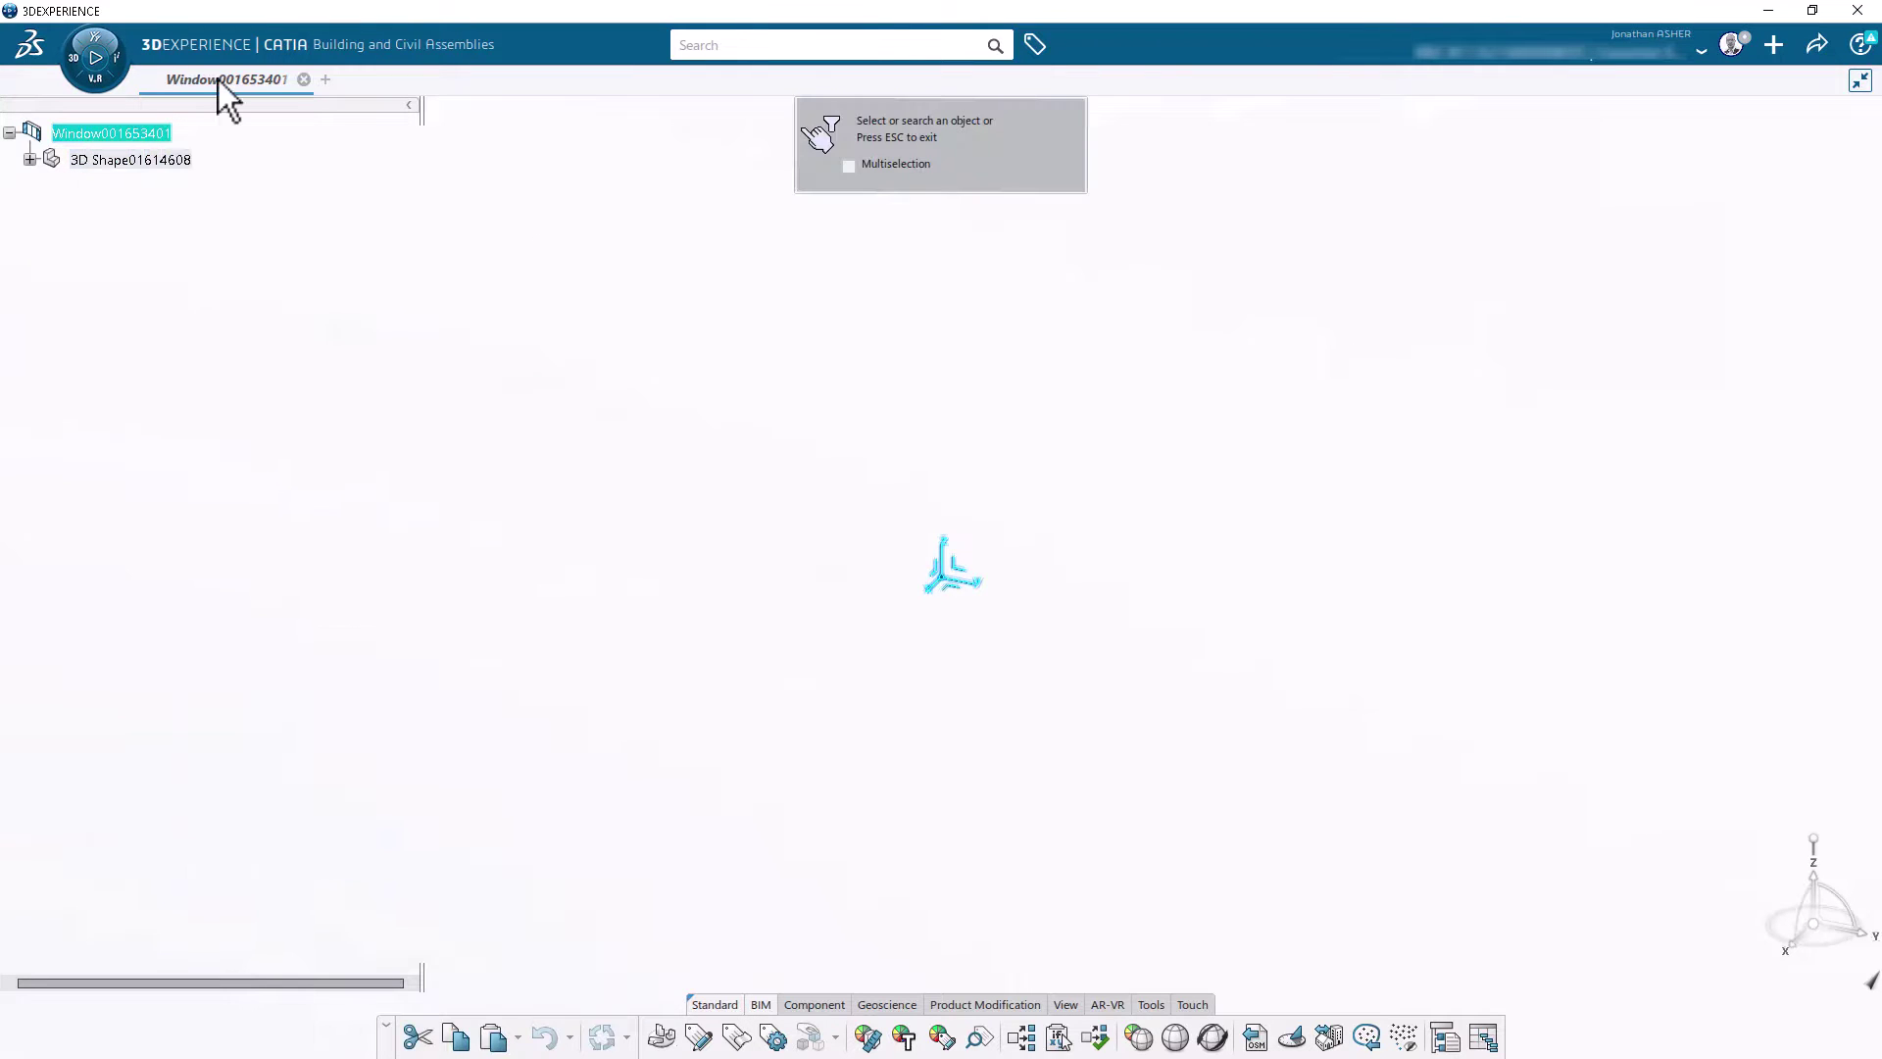
pyautogui.moveTo(217, 79)
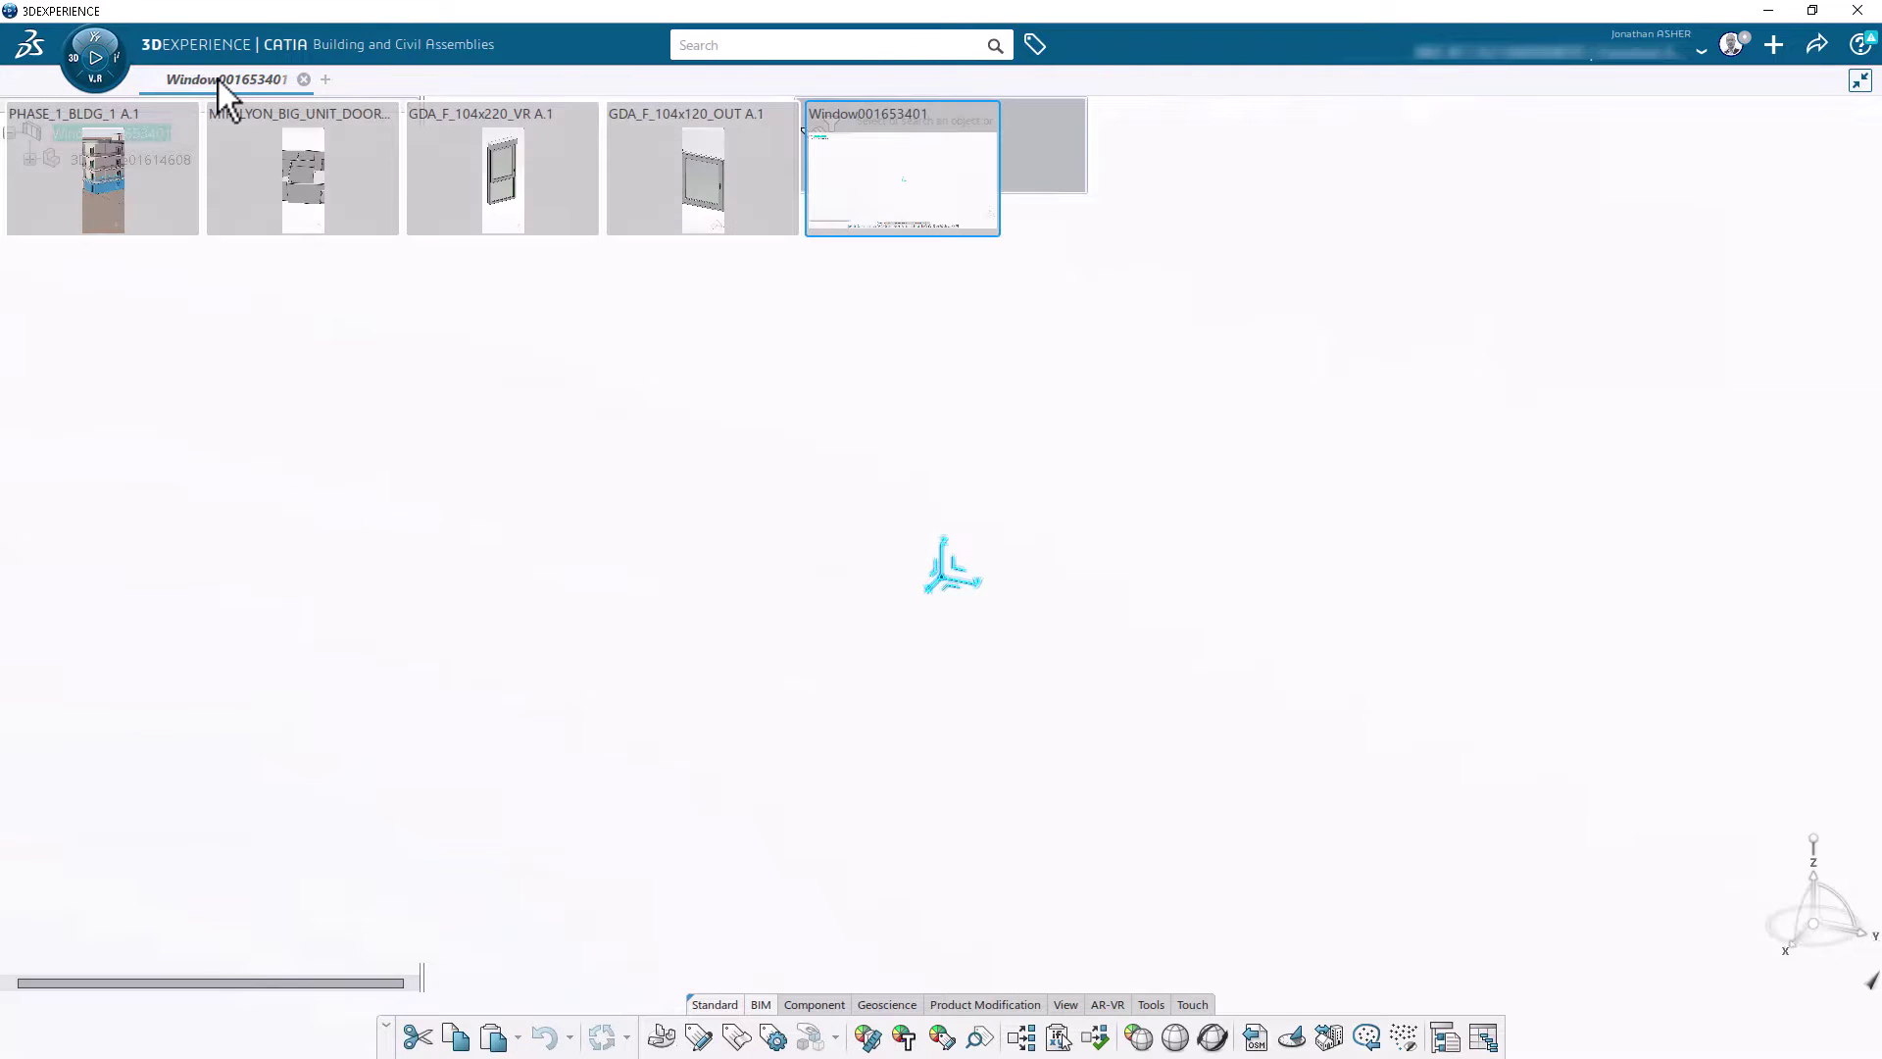
pyautogui.click(520, 161)
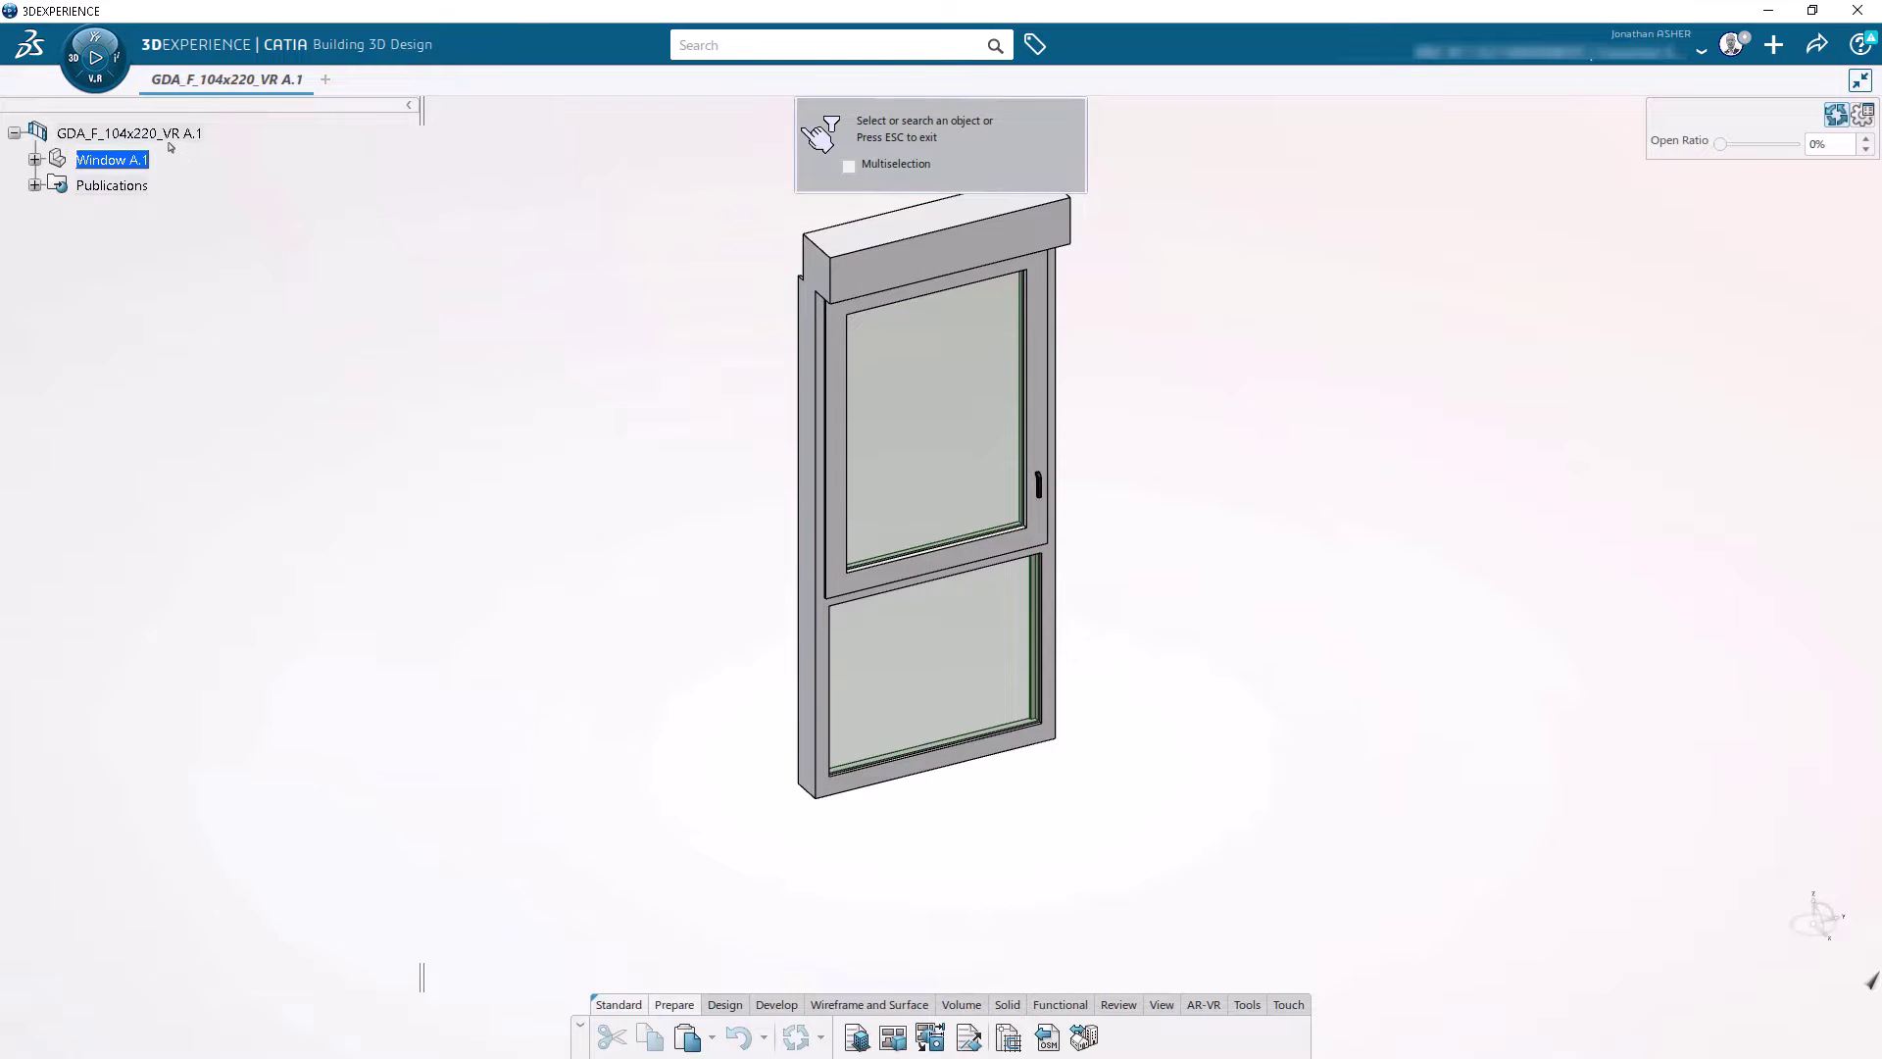
pyautogui.click(150, 137)
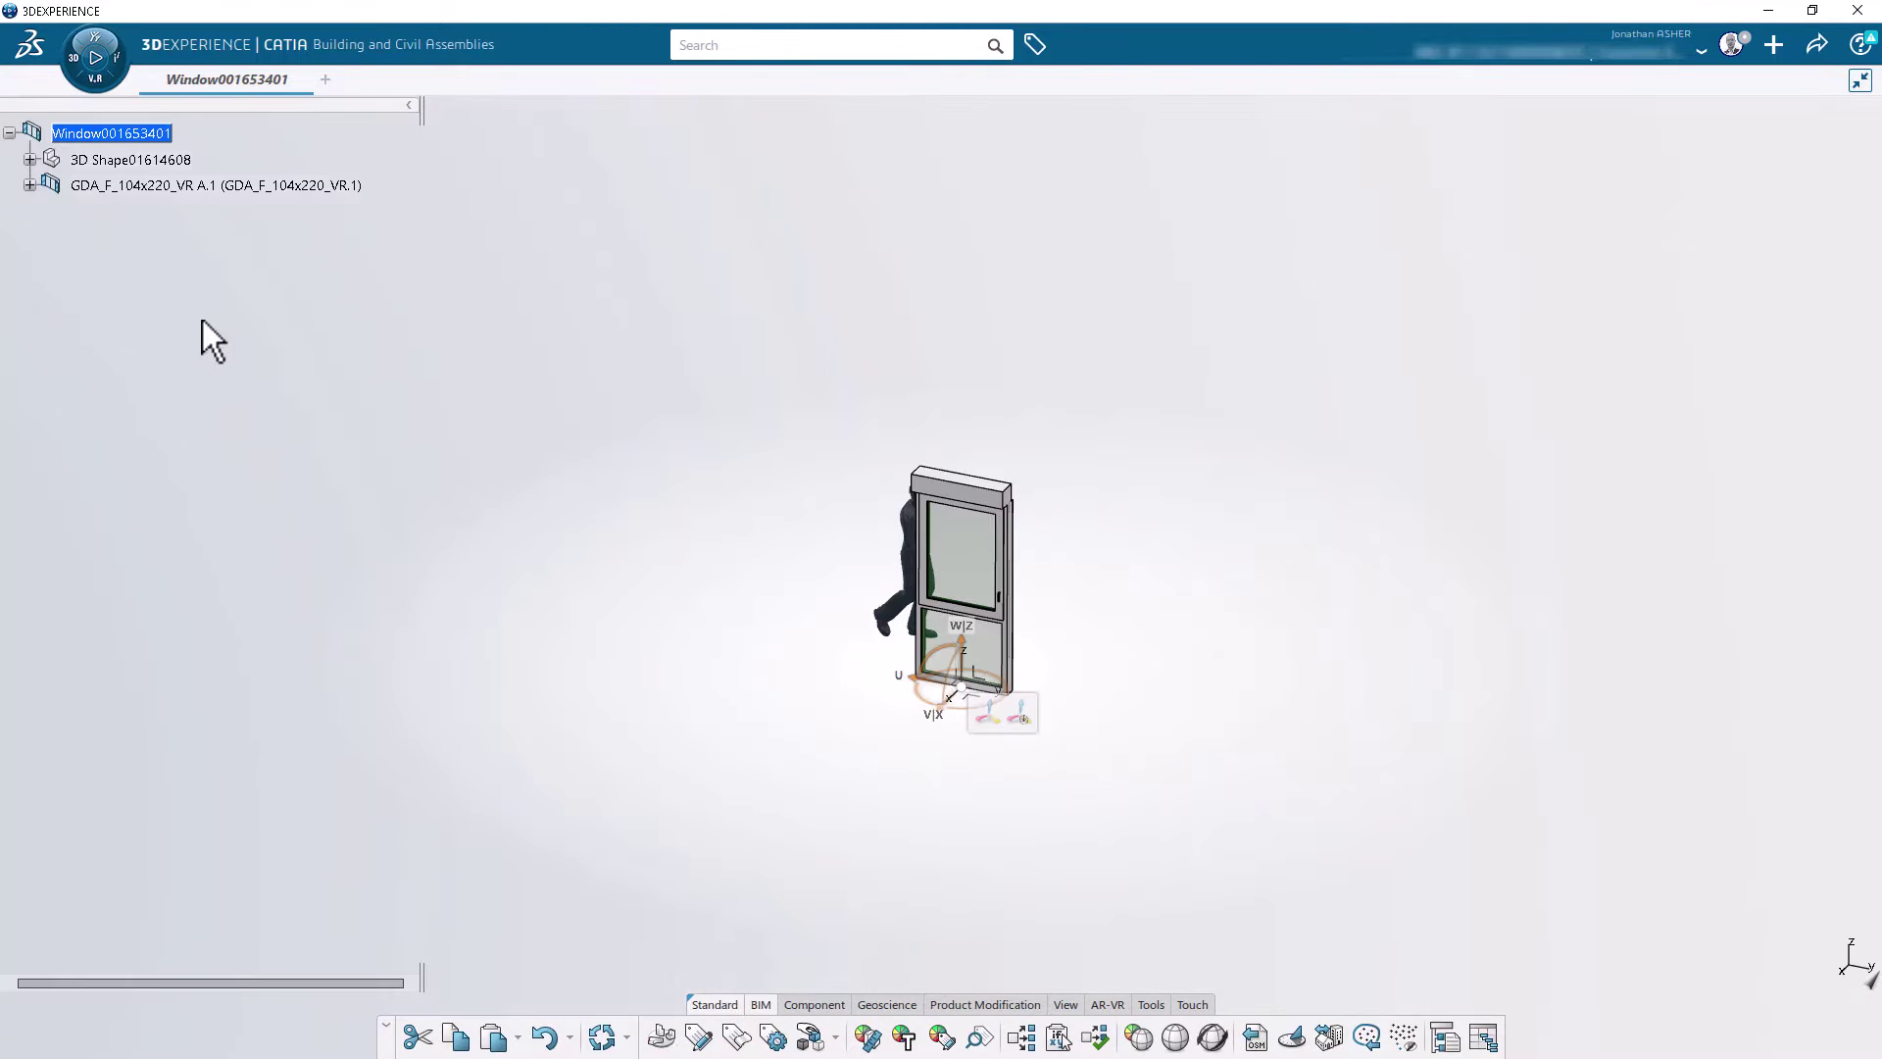
pyautogui.click(625, 643)
pyautogui.moveTo(399, 618); pyautogui.dragTo(903, 610, button='middle')
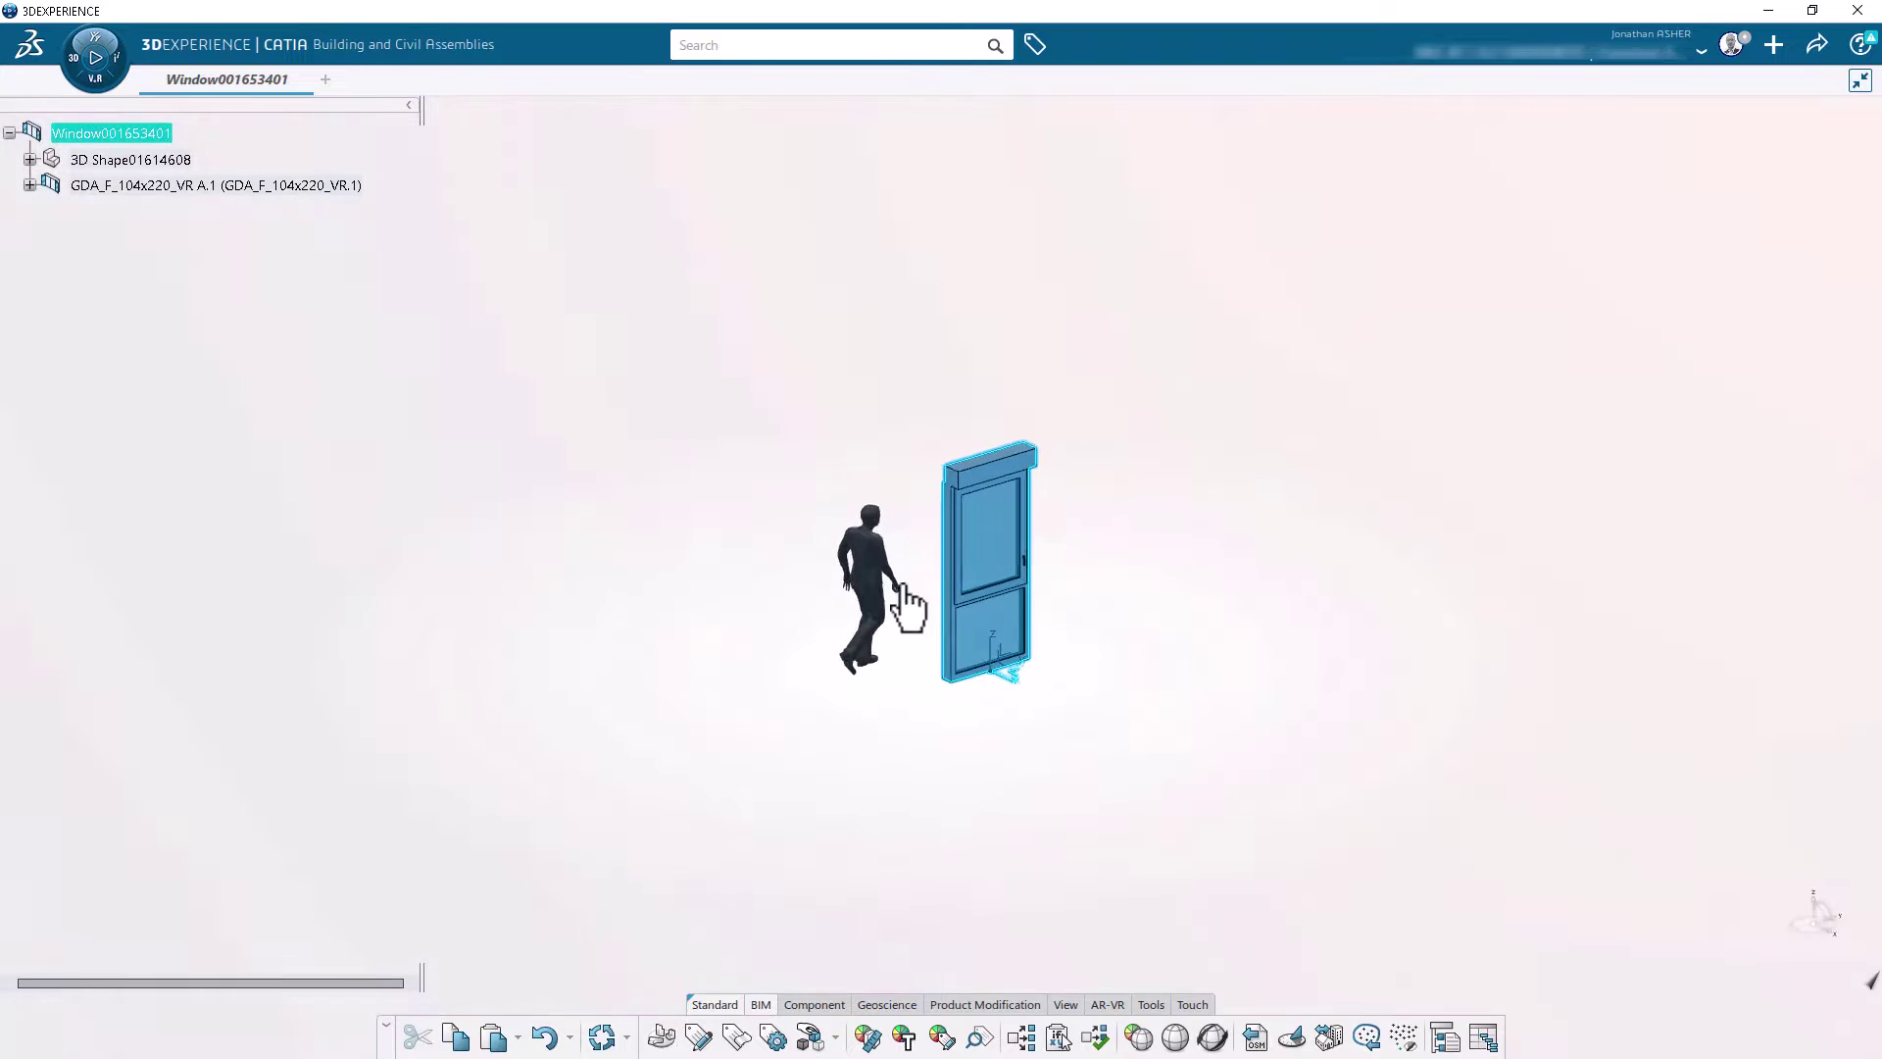
pyautogui.click(650, 764)
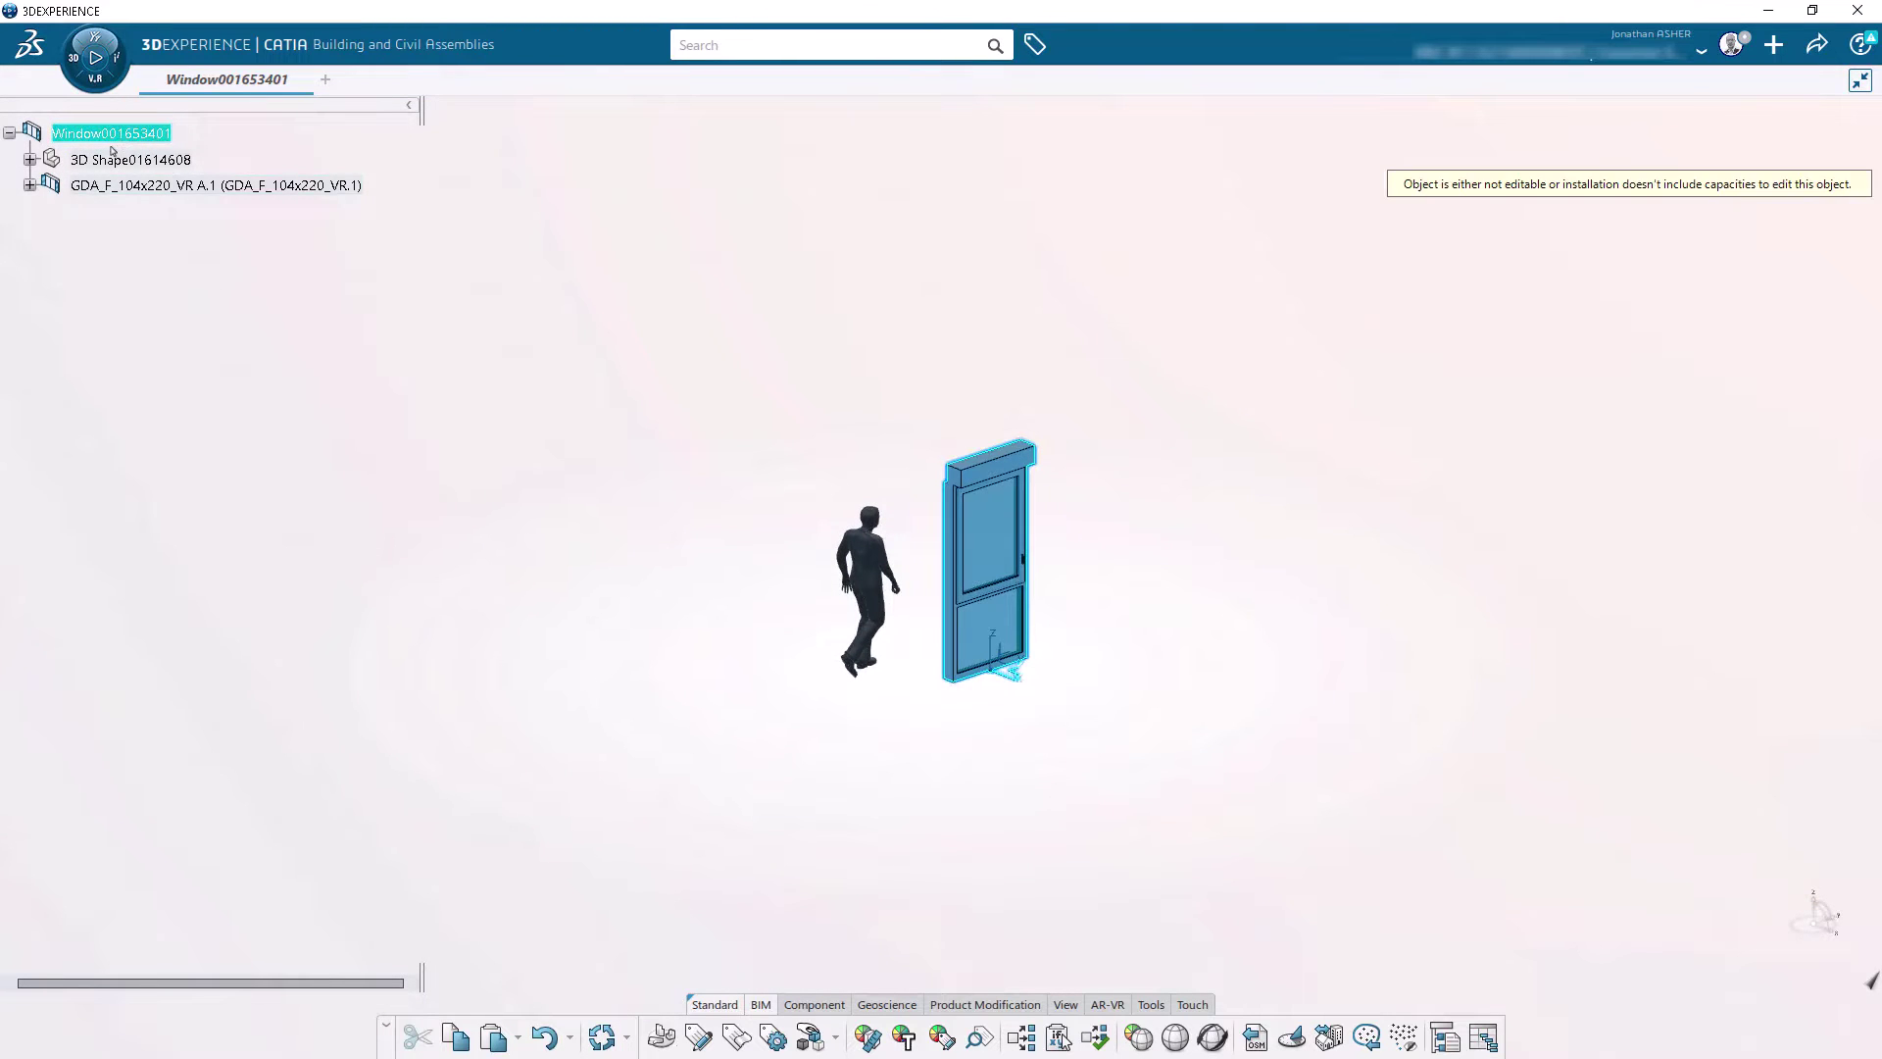
# Step: Expand the 3D shape down to its absolute axis system and switch to the Assembly Design app on the root window object
pyautogui.click(30, 160)
pyautogui.click(48, 264)
pyautogui.click(142, 290)
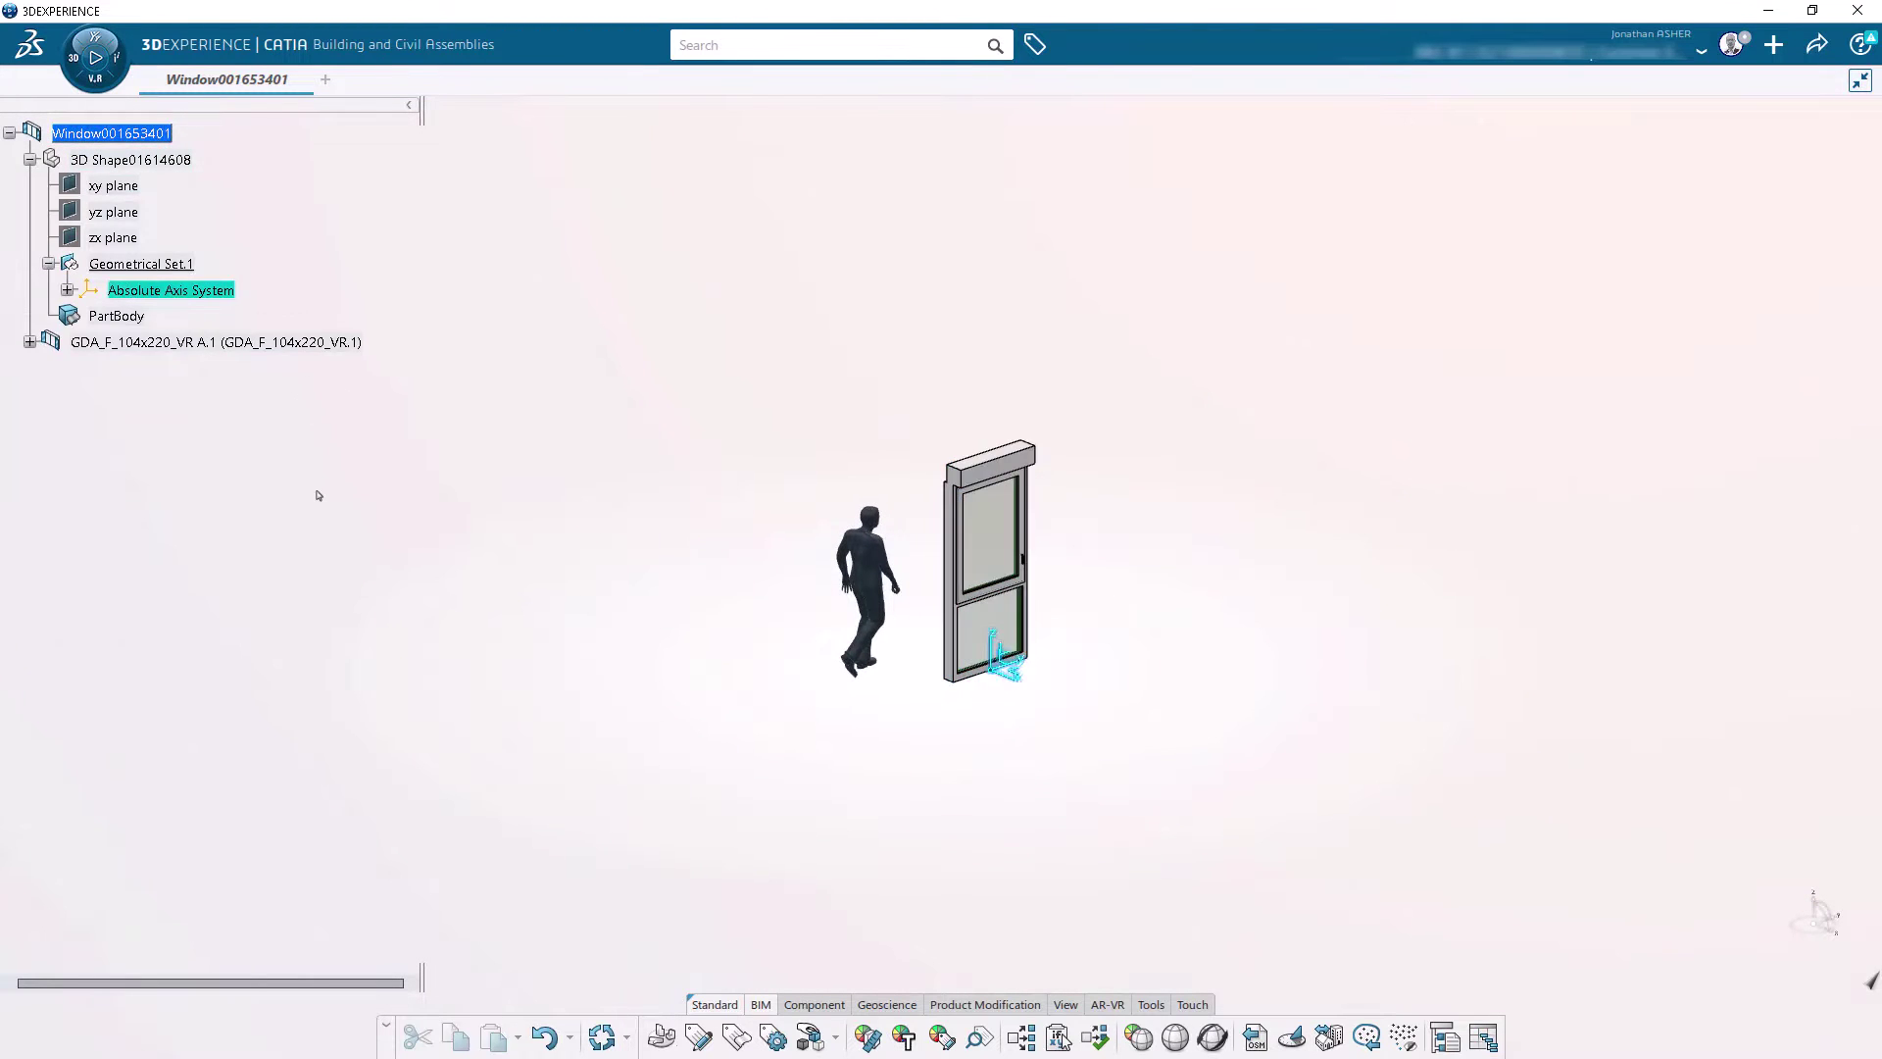
pyautogui.click(147, 134)
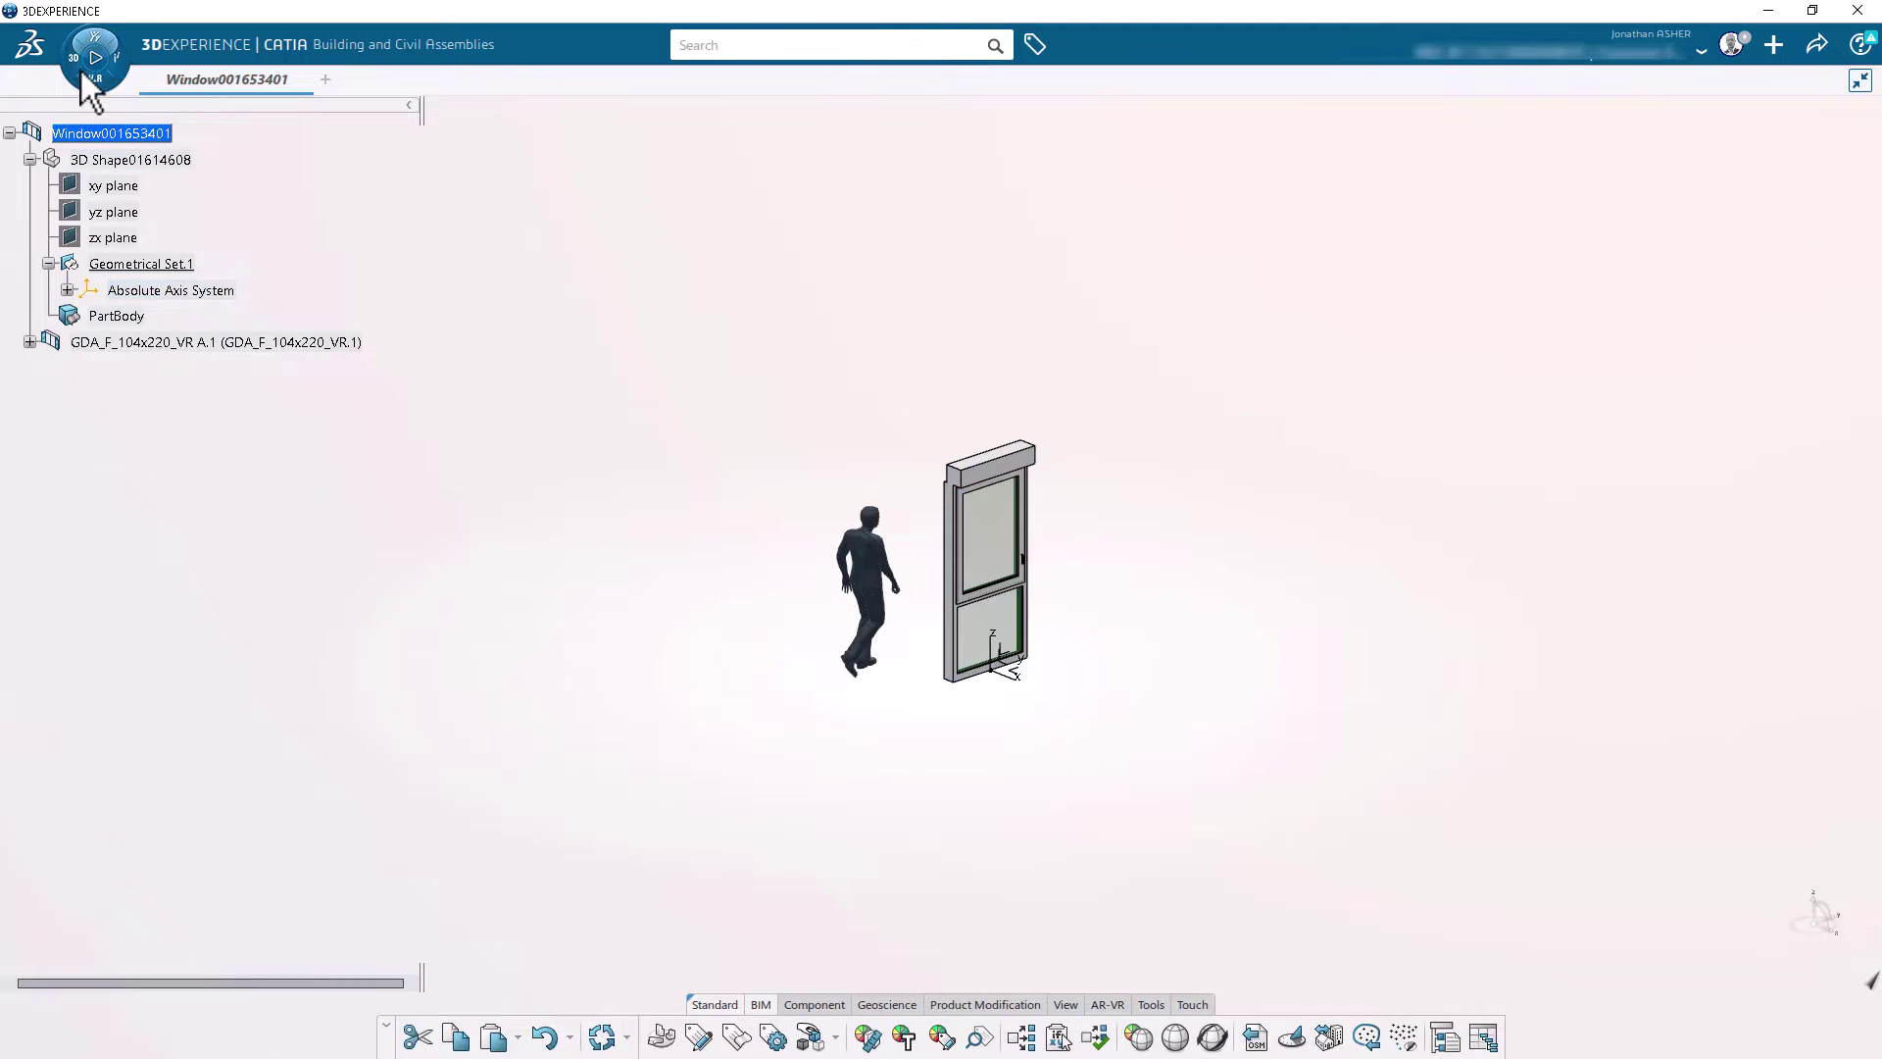
pyautogui.click(73, 58)
pyautogui.click(65, 618)
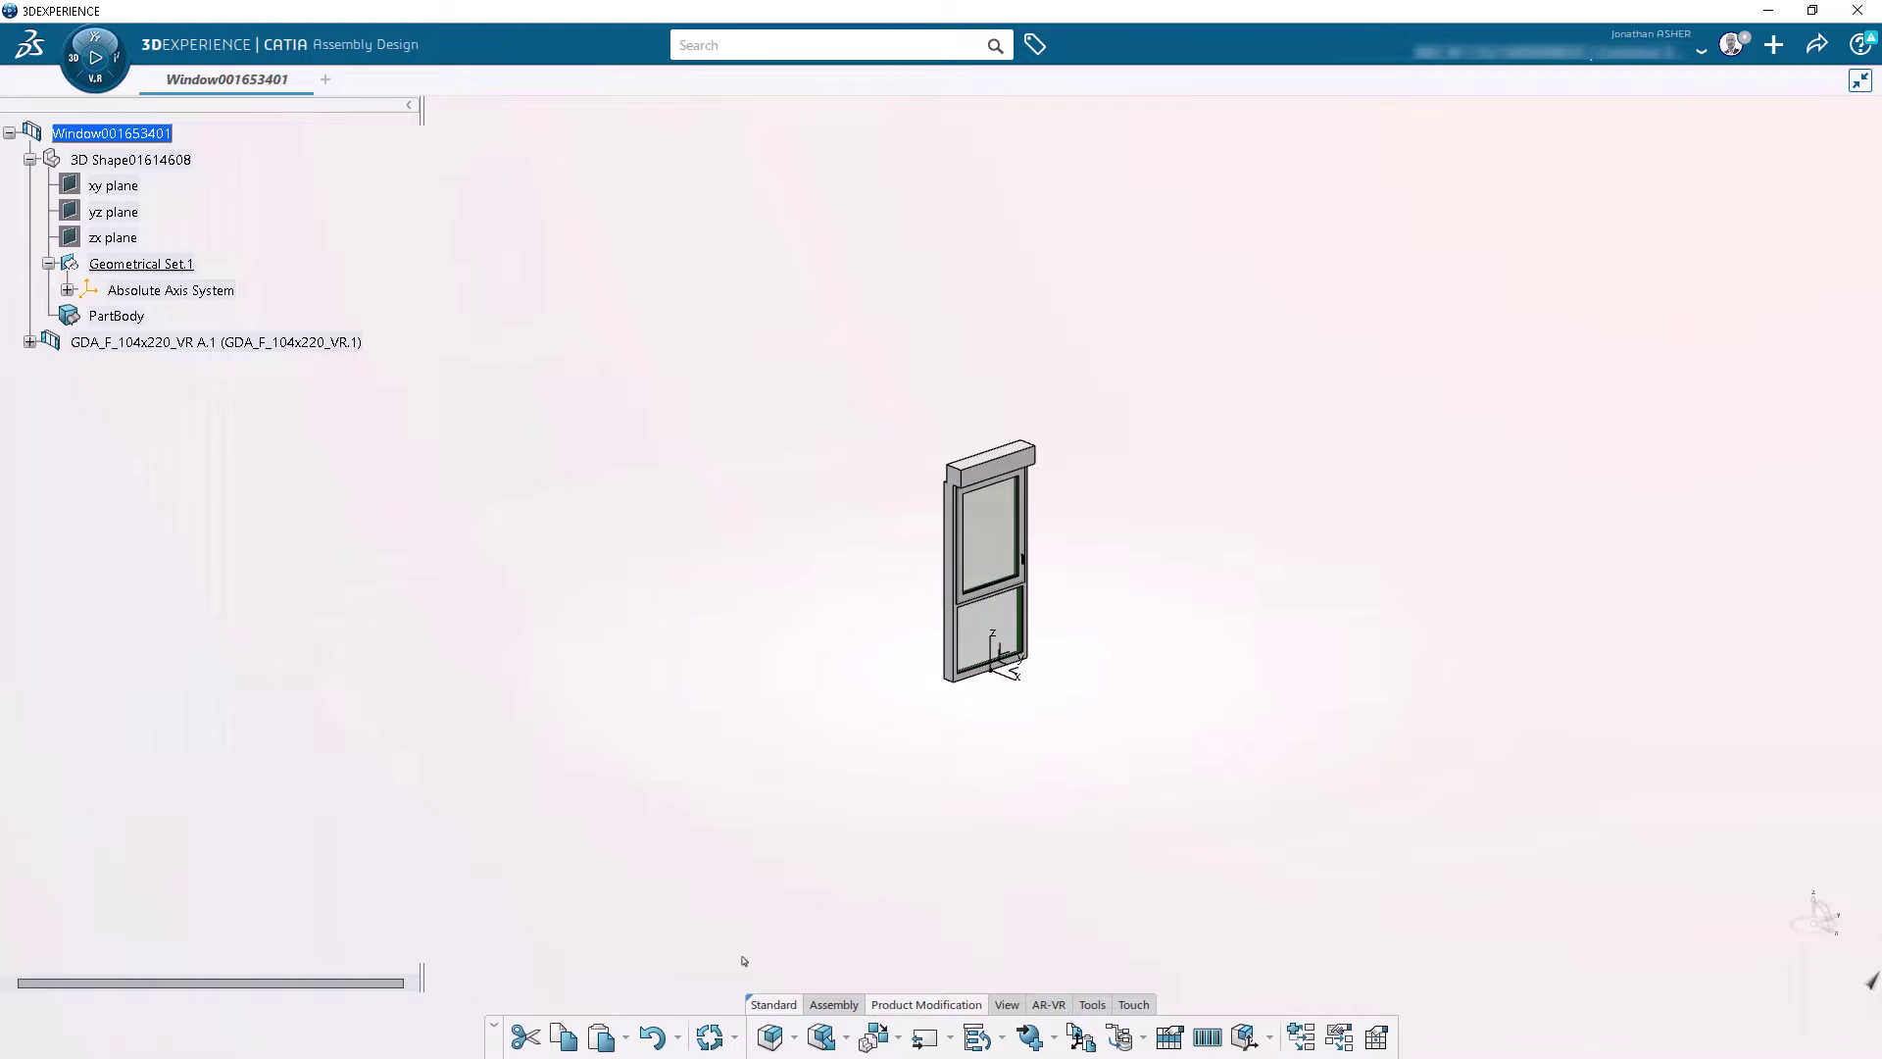
# Step: Start a Rigid engineering connection using the relative fix template between two axis systems
pyautogui.click(833, 1005)
pyautogui.click(816, 1038)
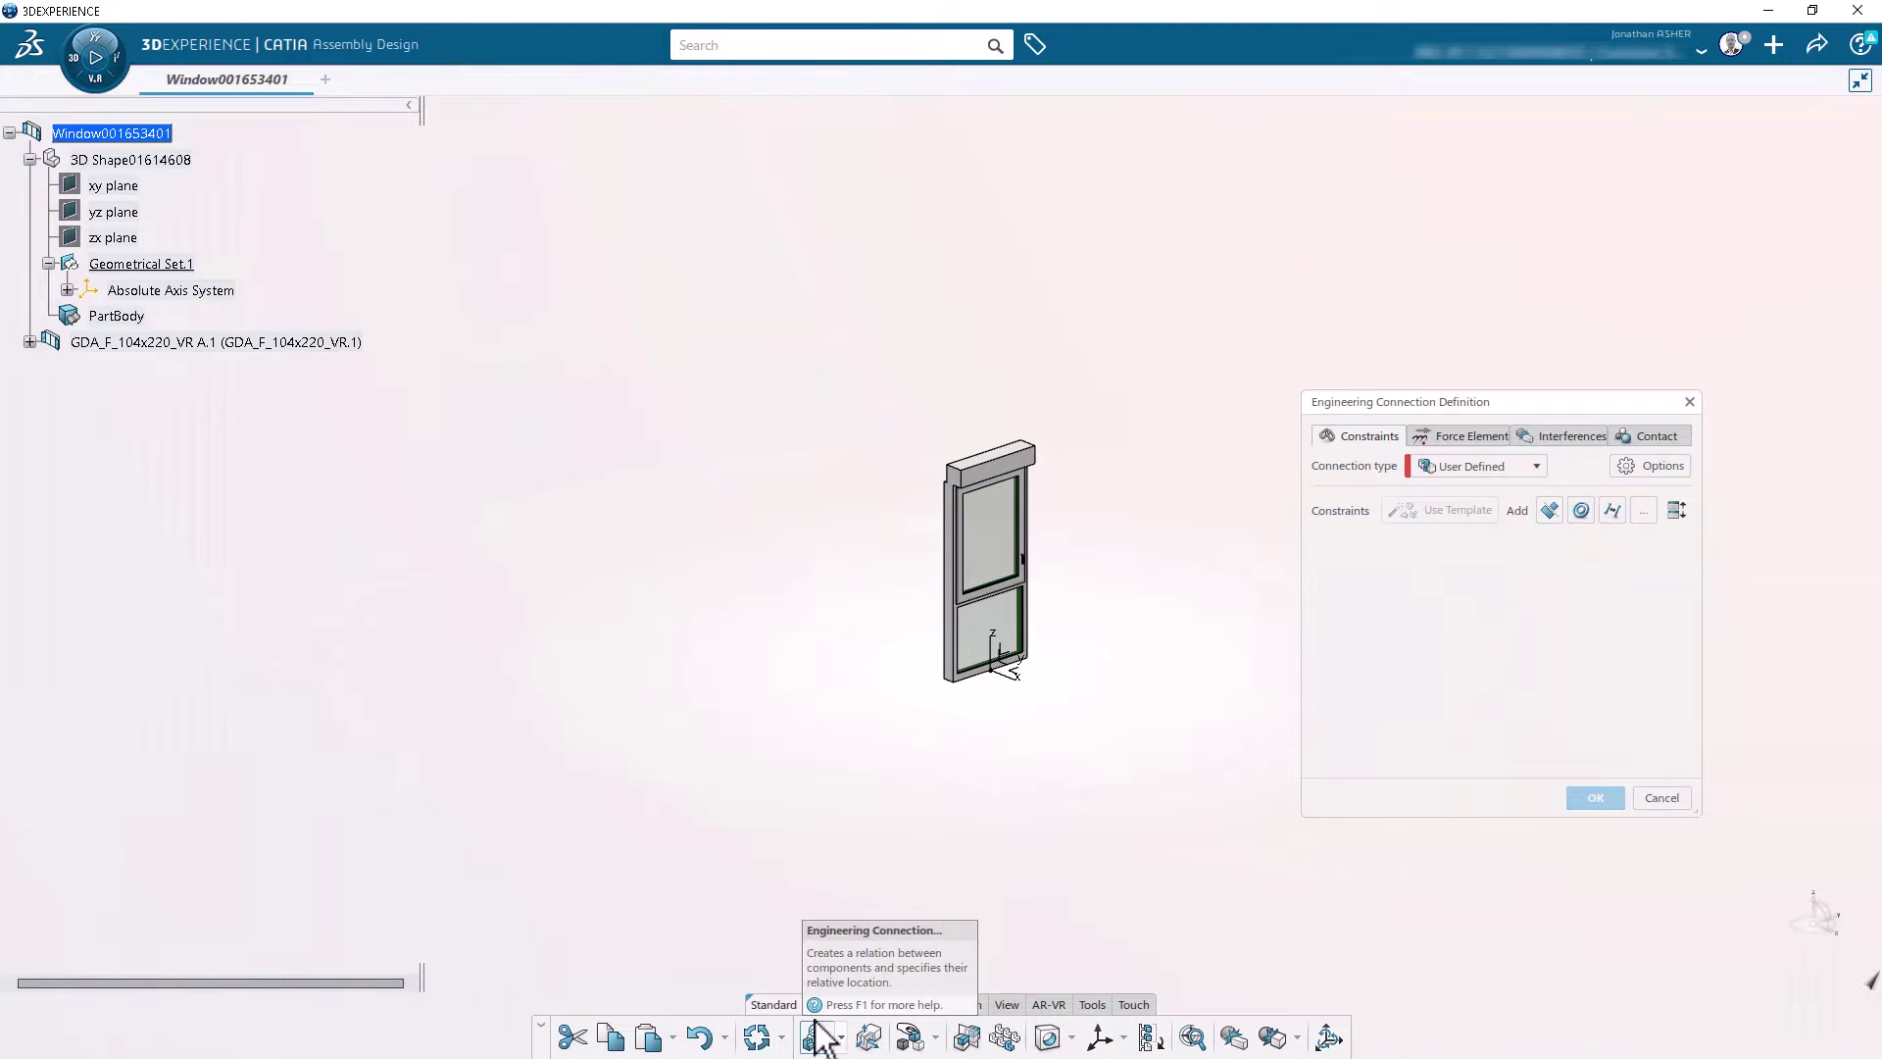
pyautogui.click(1476, 466)
pyautogui.click(1463, 510)
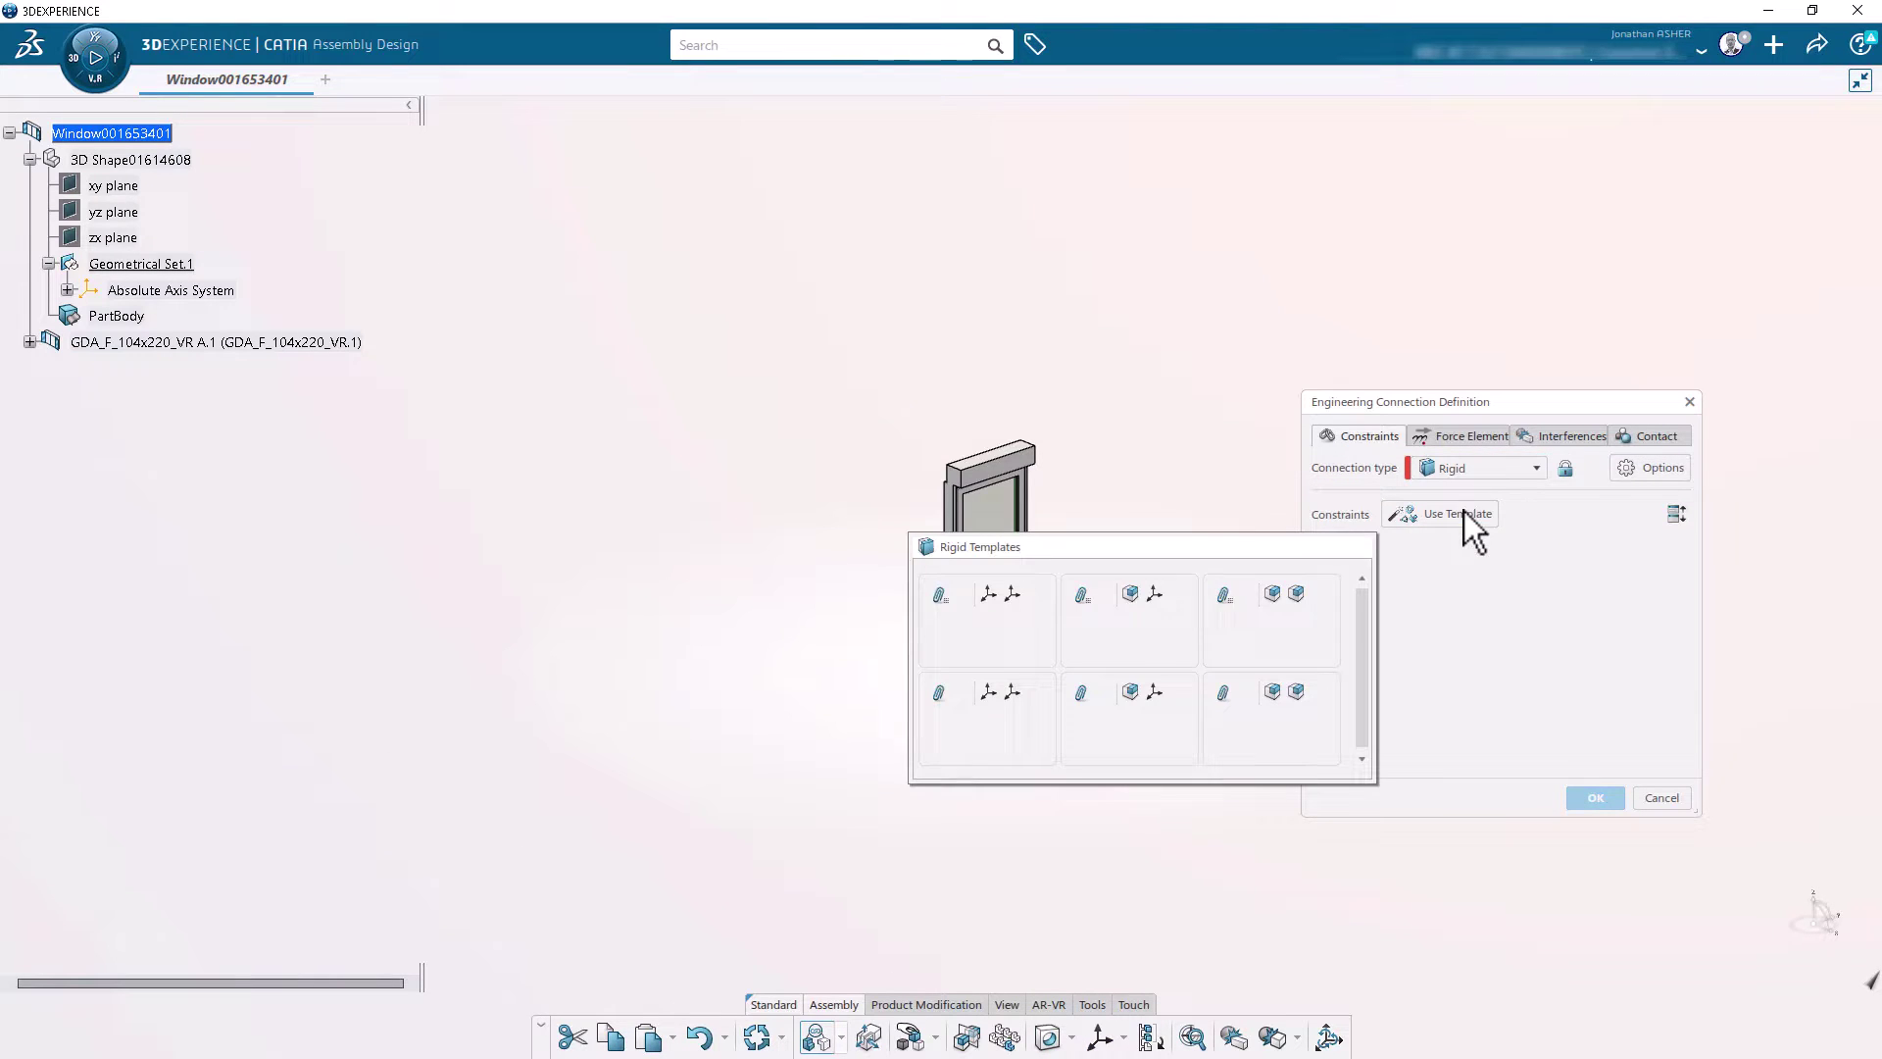
pyautogui.click(1009, 604)
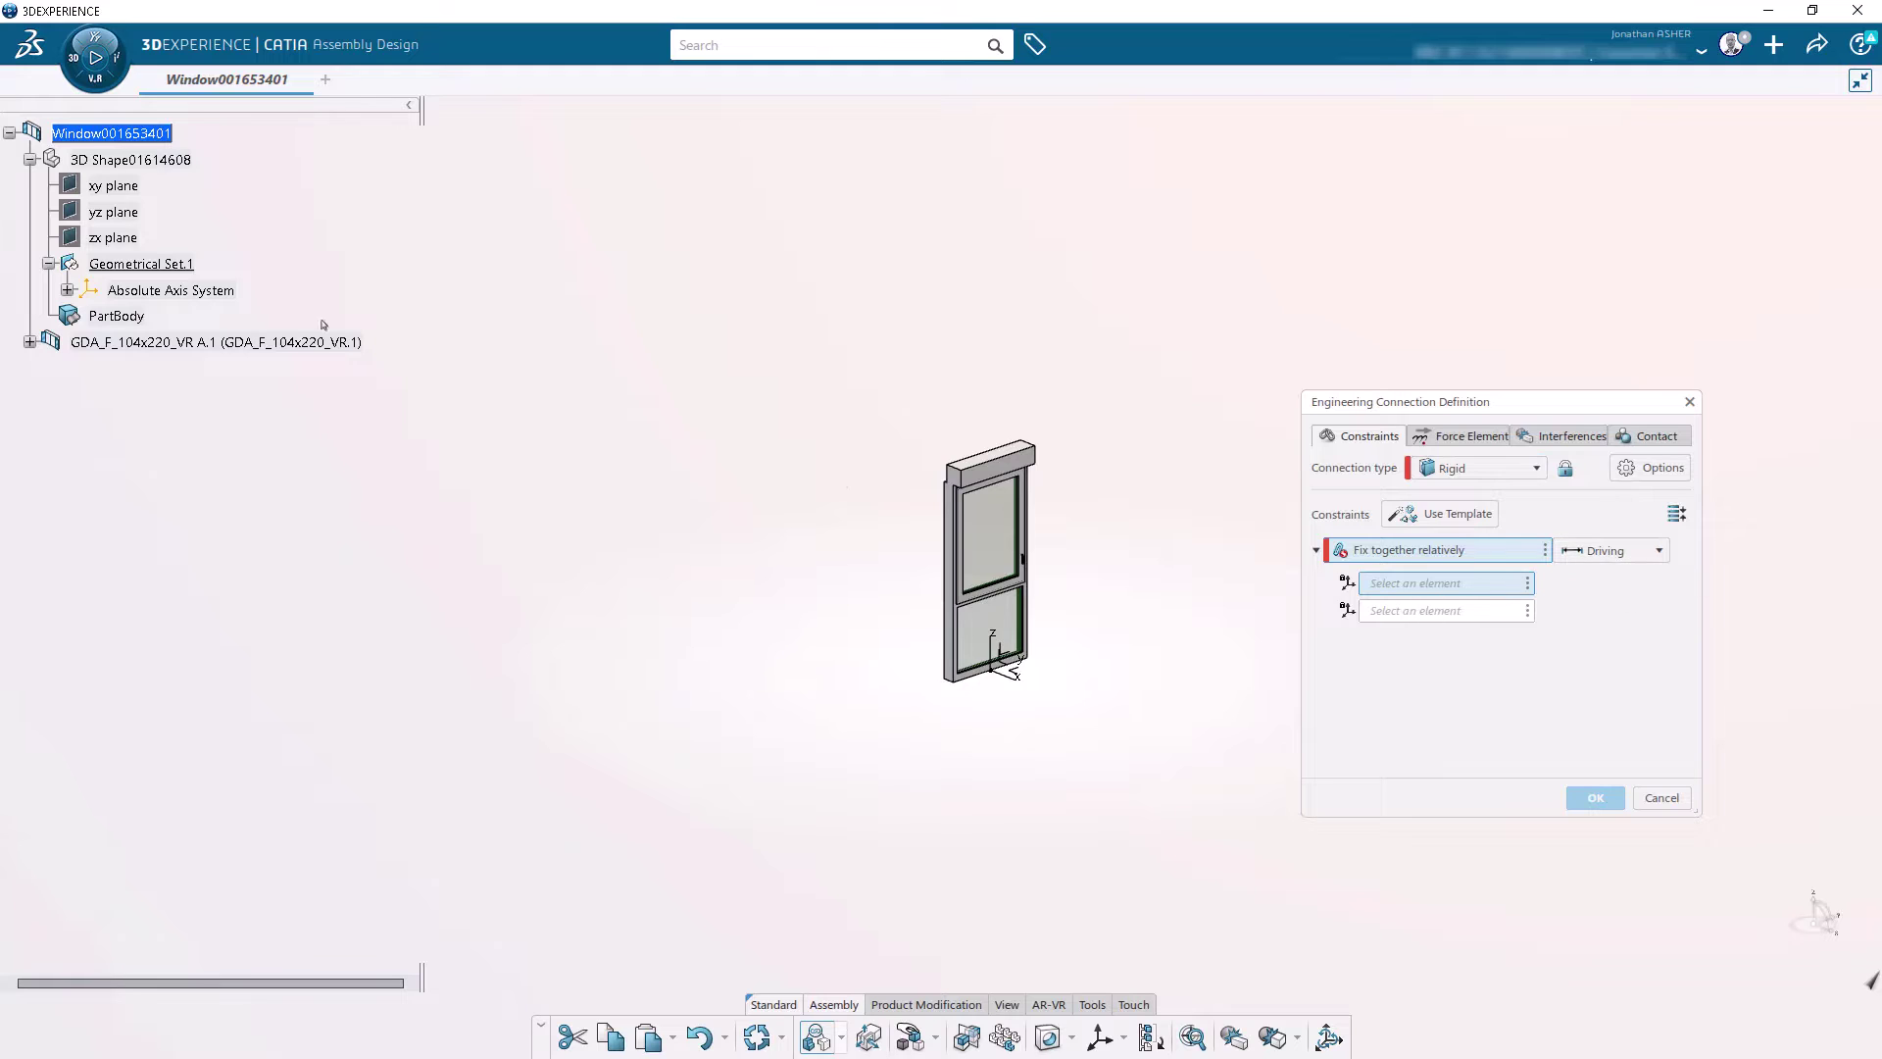
# Step: Choose the 3D shape's Absolute Axis System and the inserted window's Position axis system as the connection's two elements
pyautogui.click(177, 291)
pyautogui.click(30, 342)
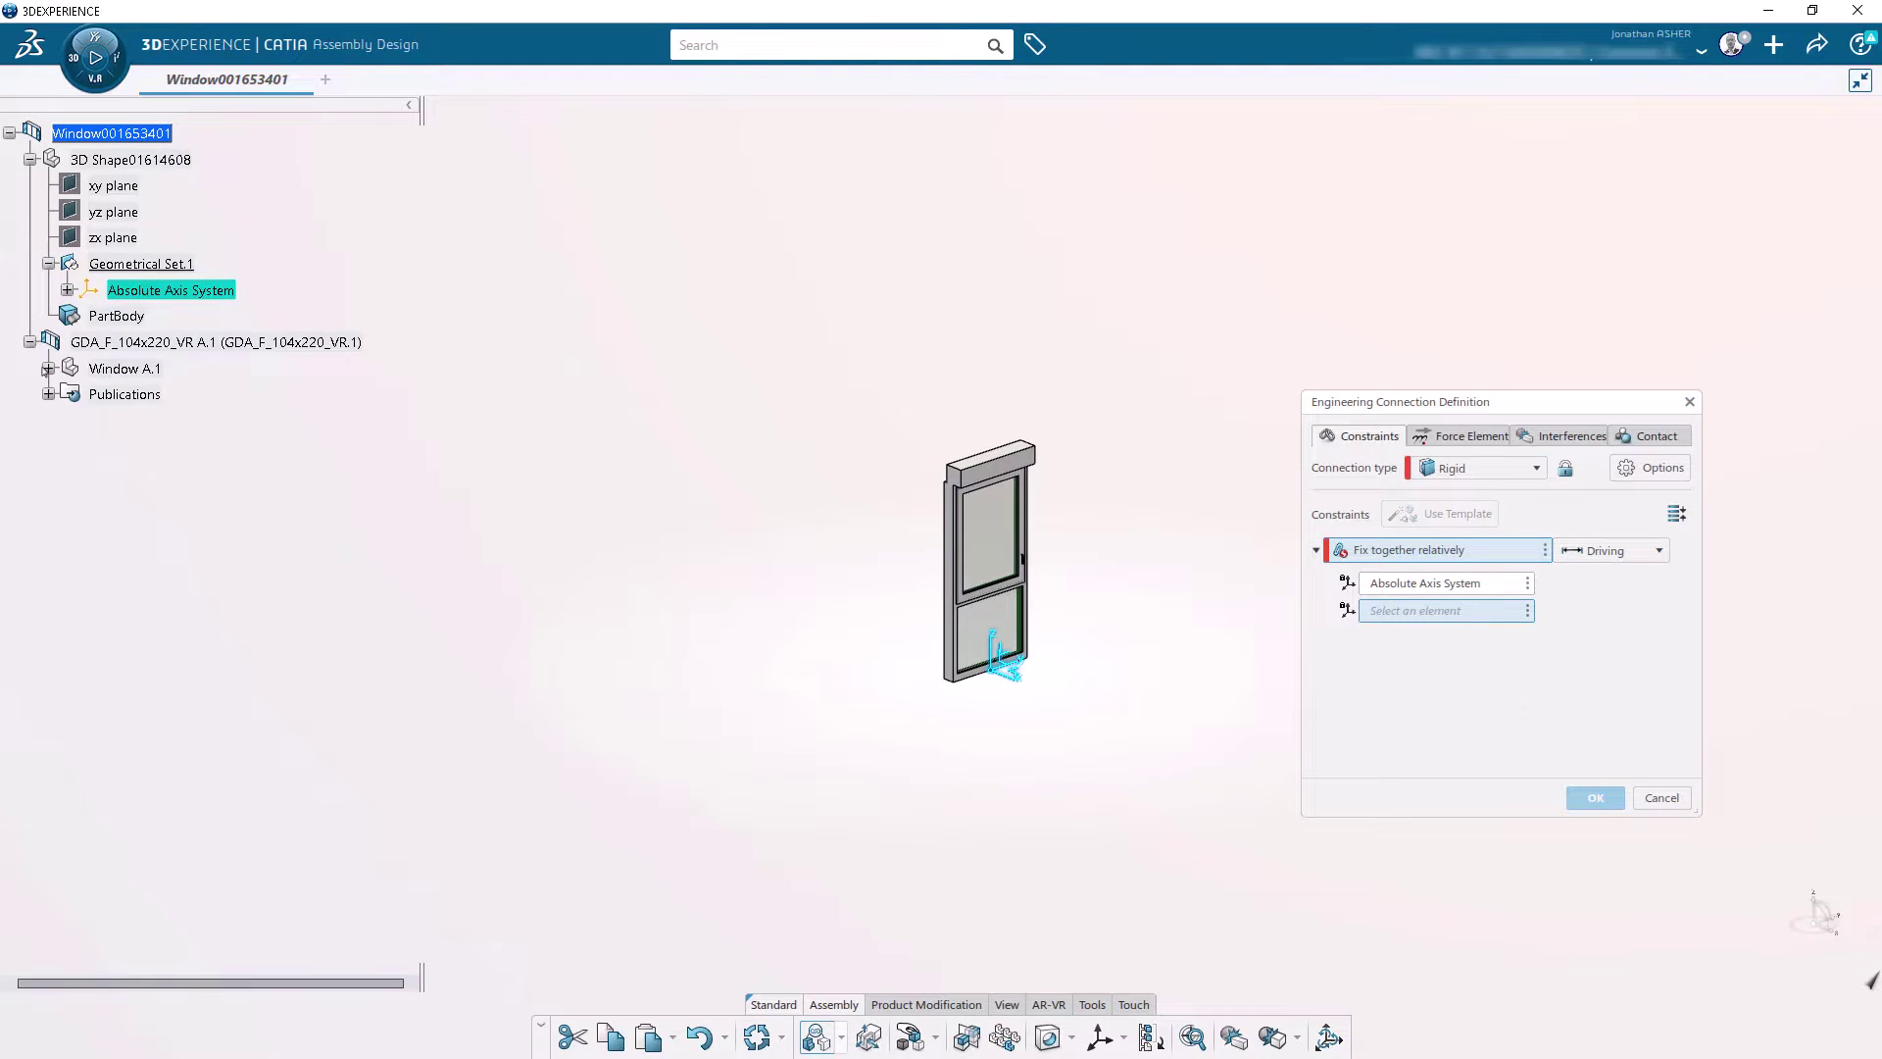
pyautogui.click(48, 369)
pyautogui.click(67, 472)
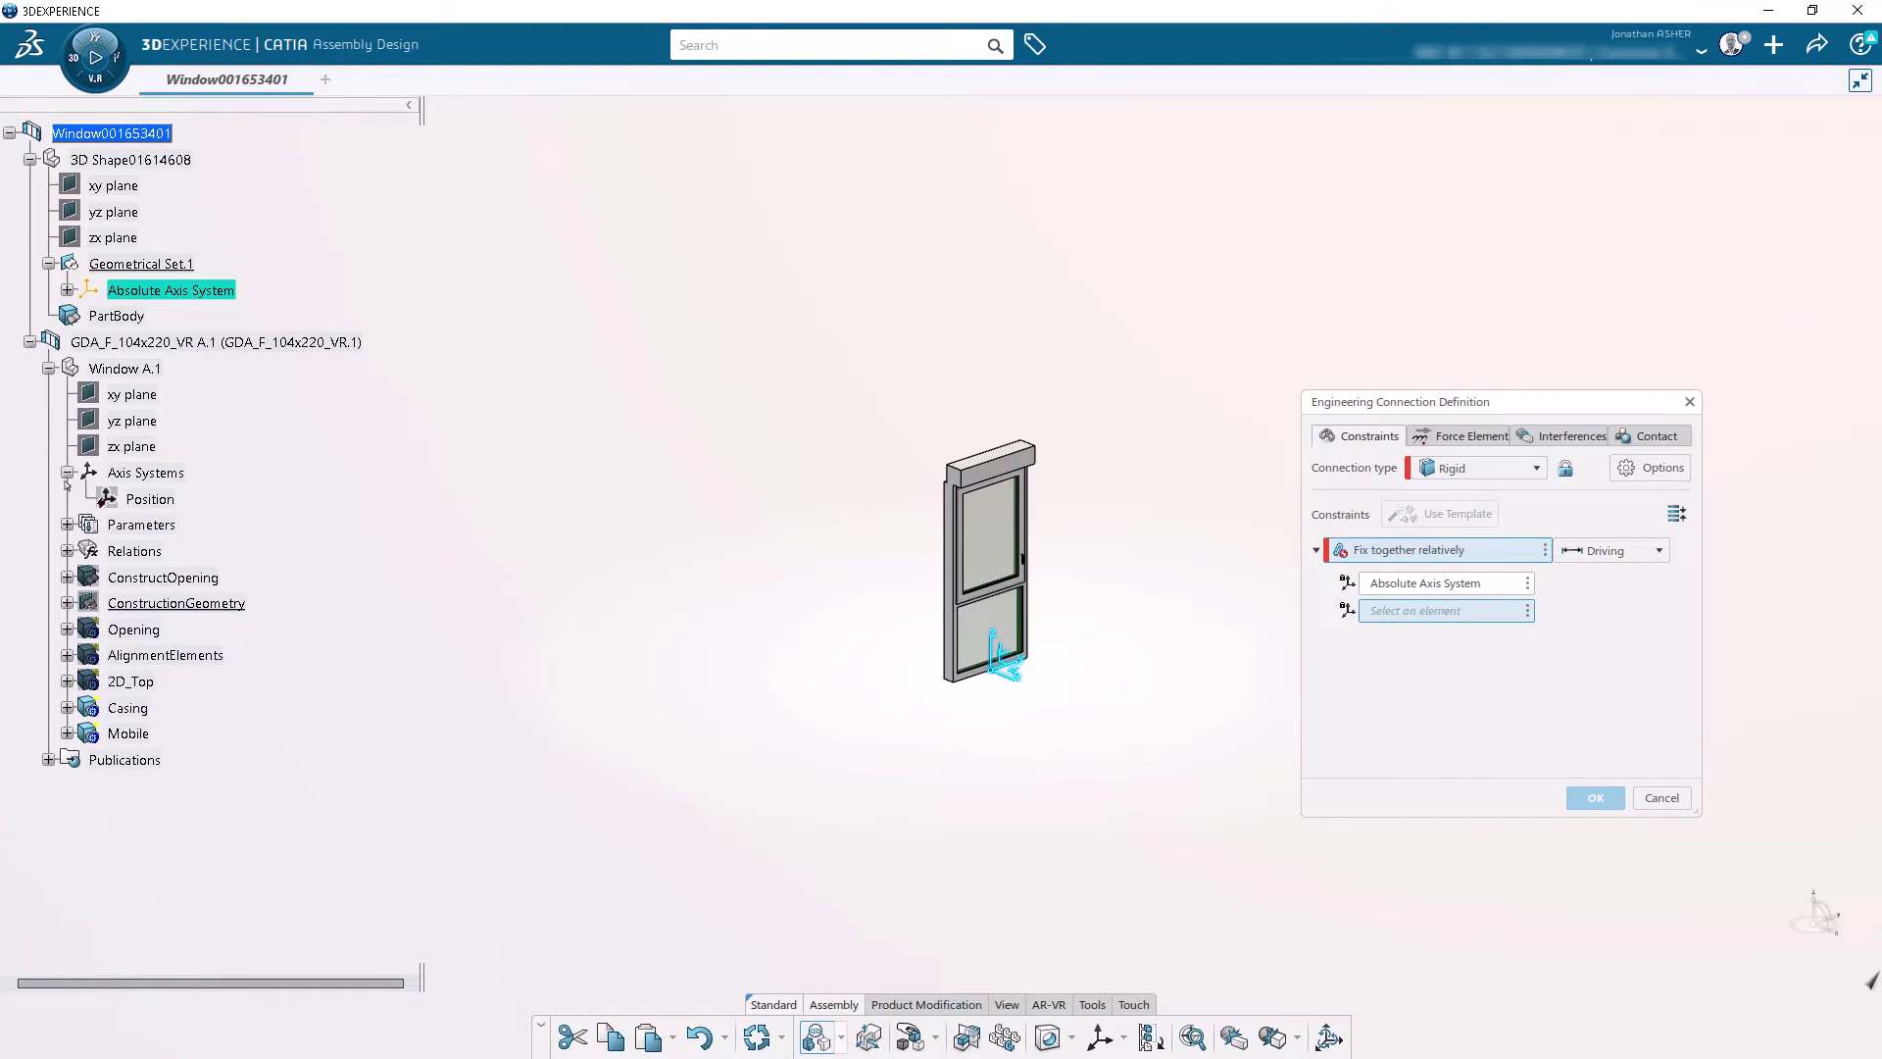
pyautogui.click(147, 499)
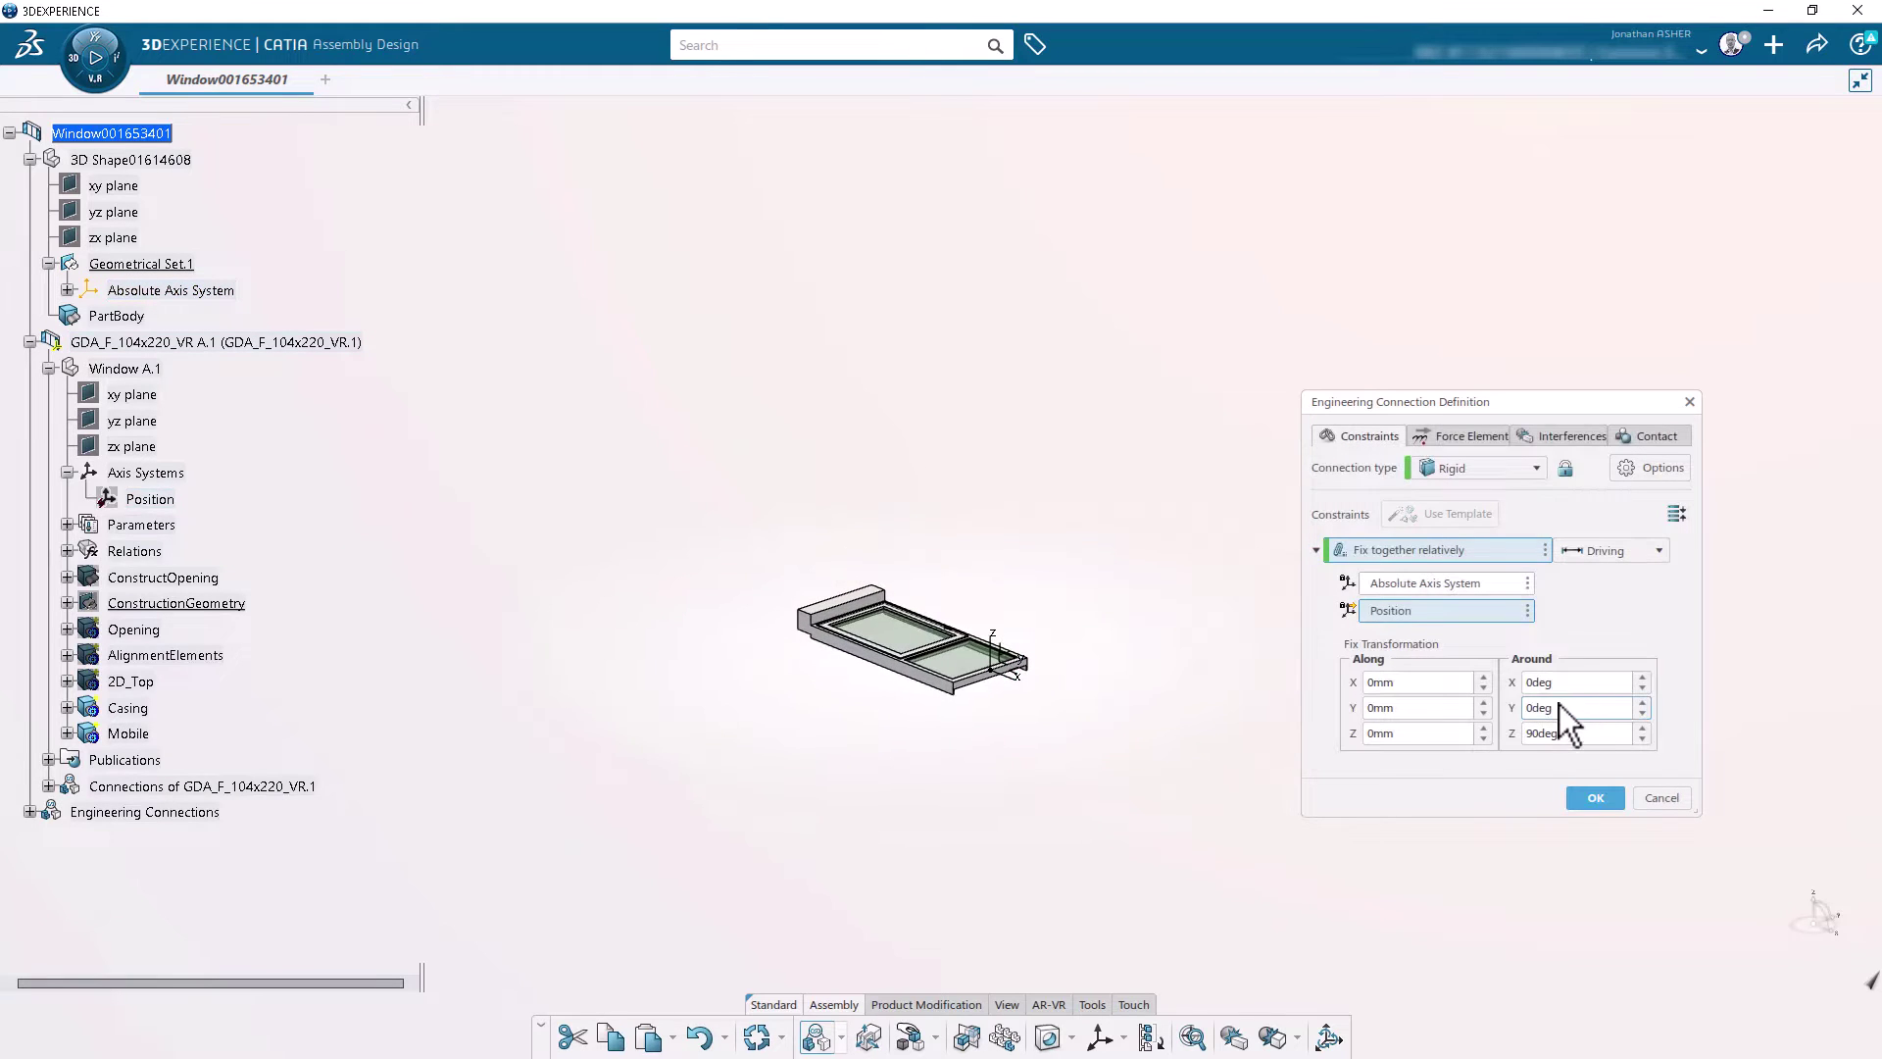
# Step: Set the connection's rotation around X to 90 deg and accept it without making no clash a specification
pyautogui.write('9')
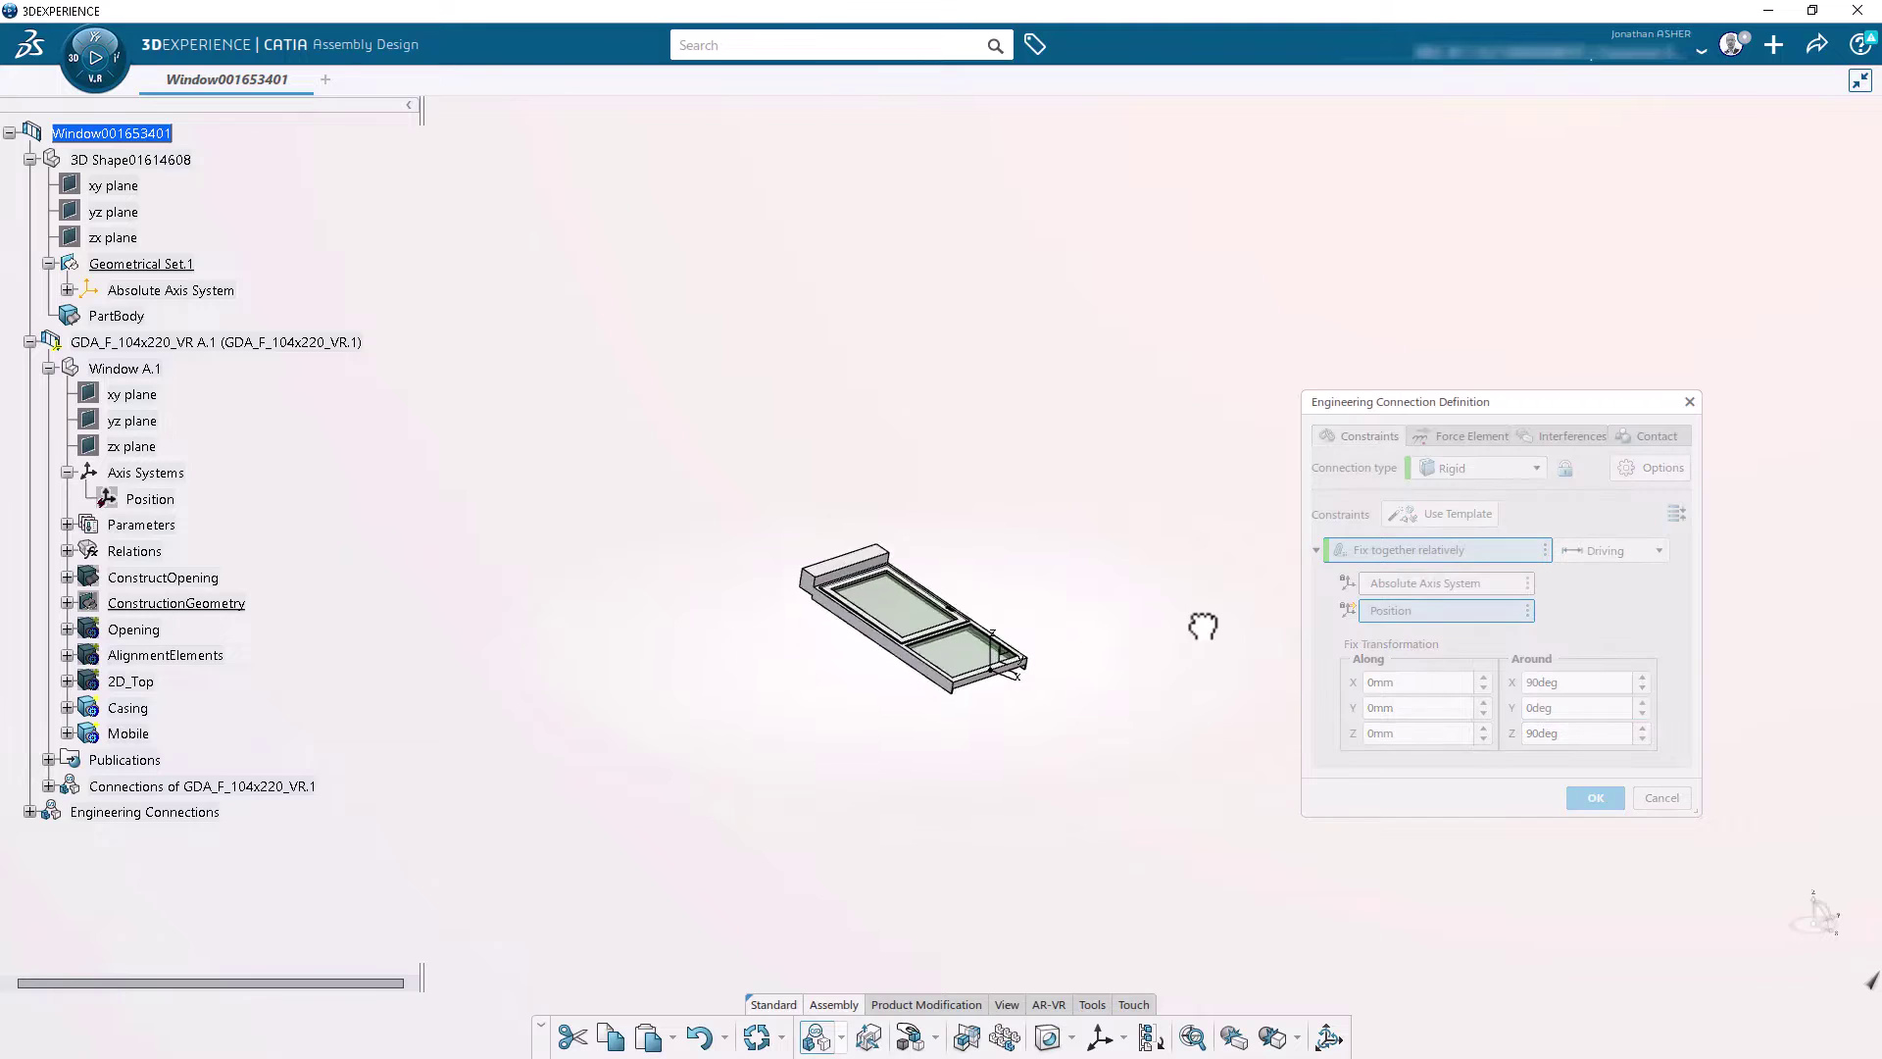
pyautogui.click(1596, 797)
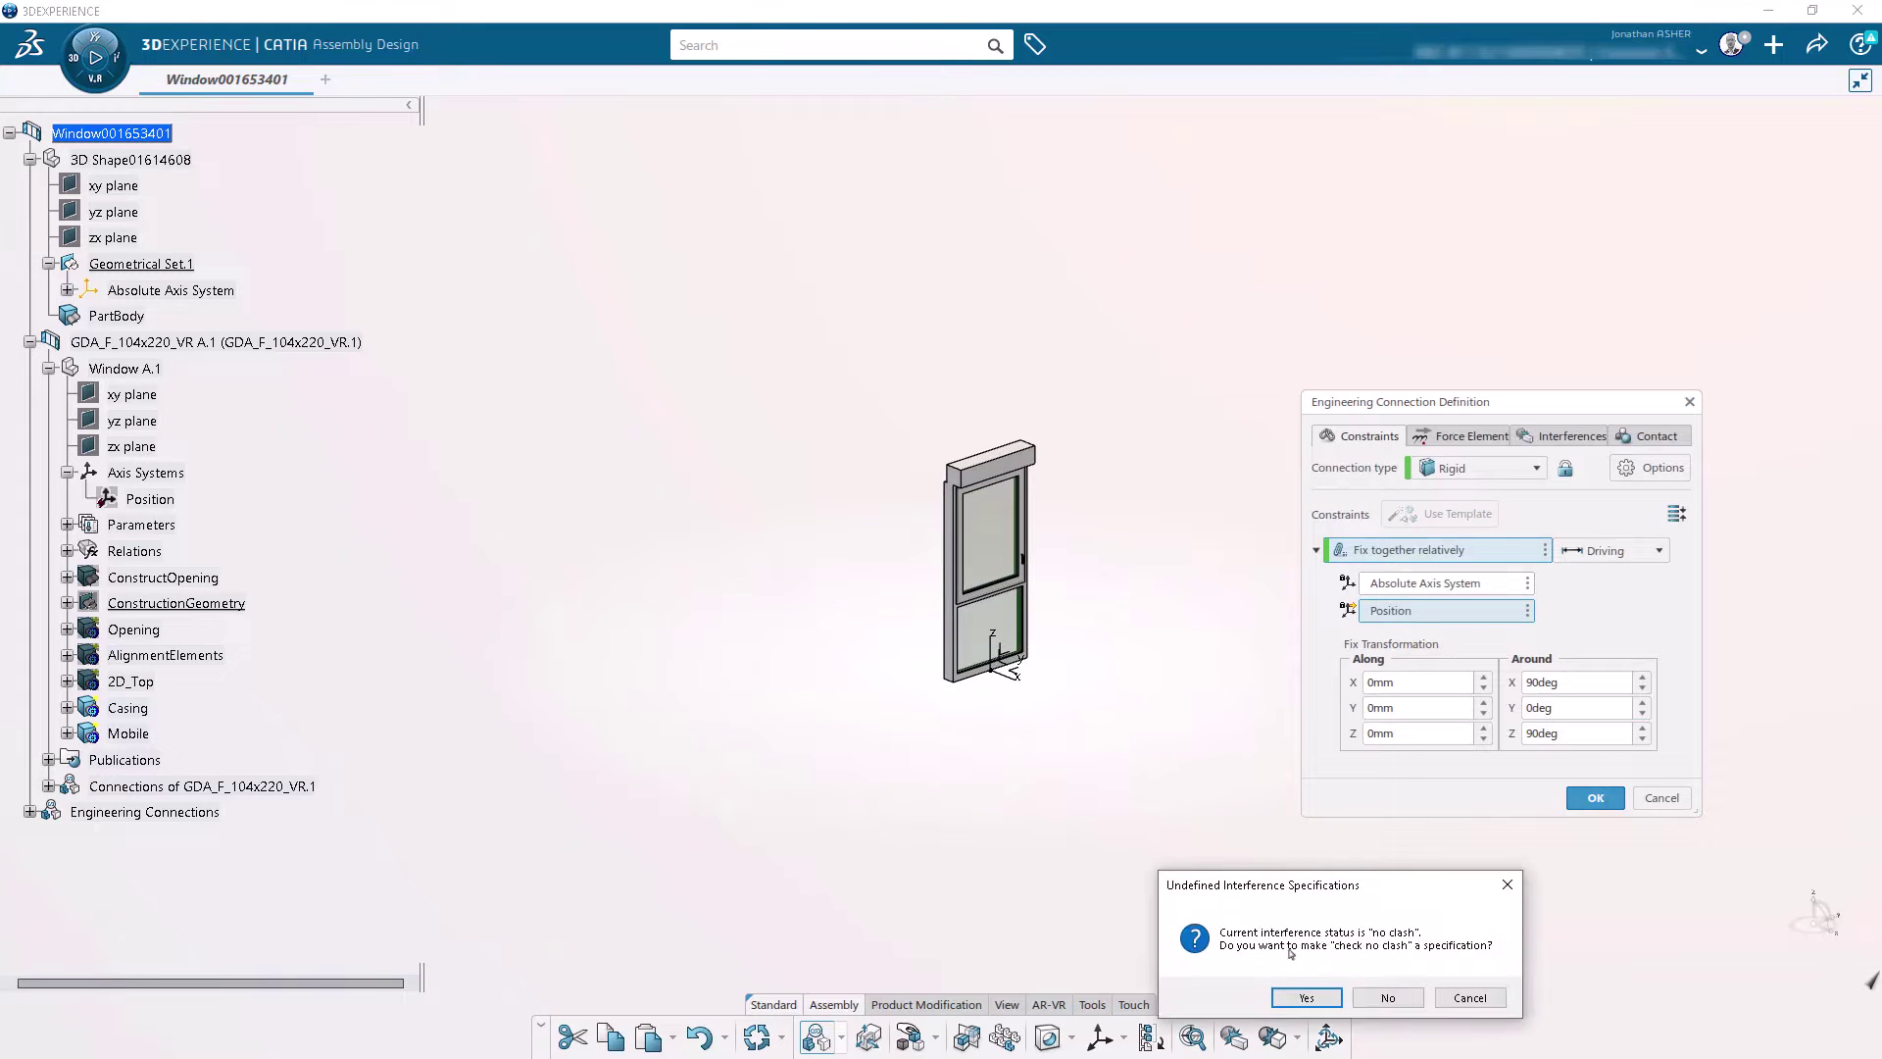
pyautogui.click(1389, 997)
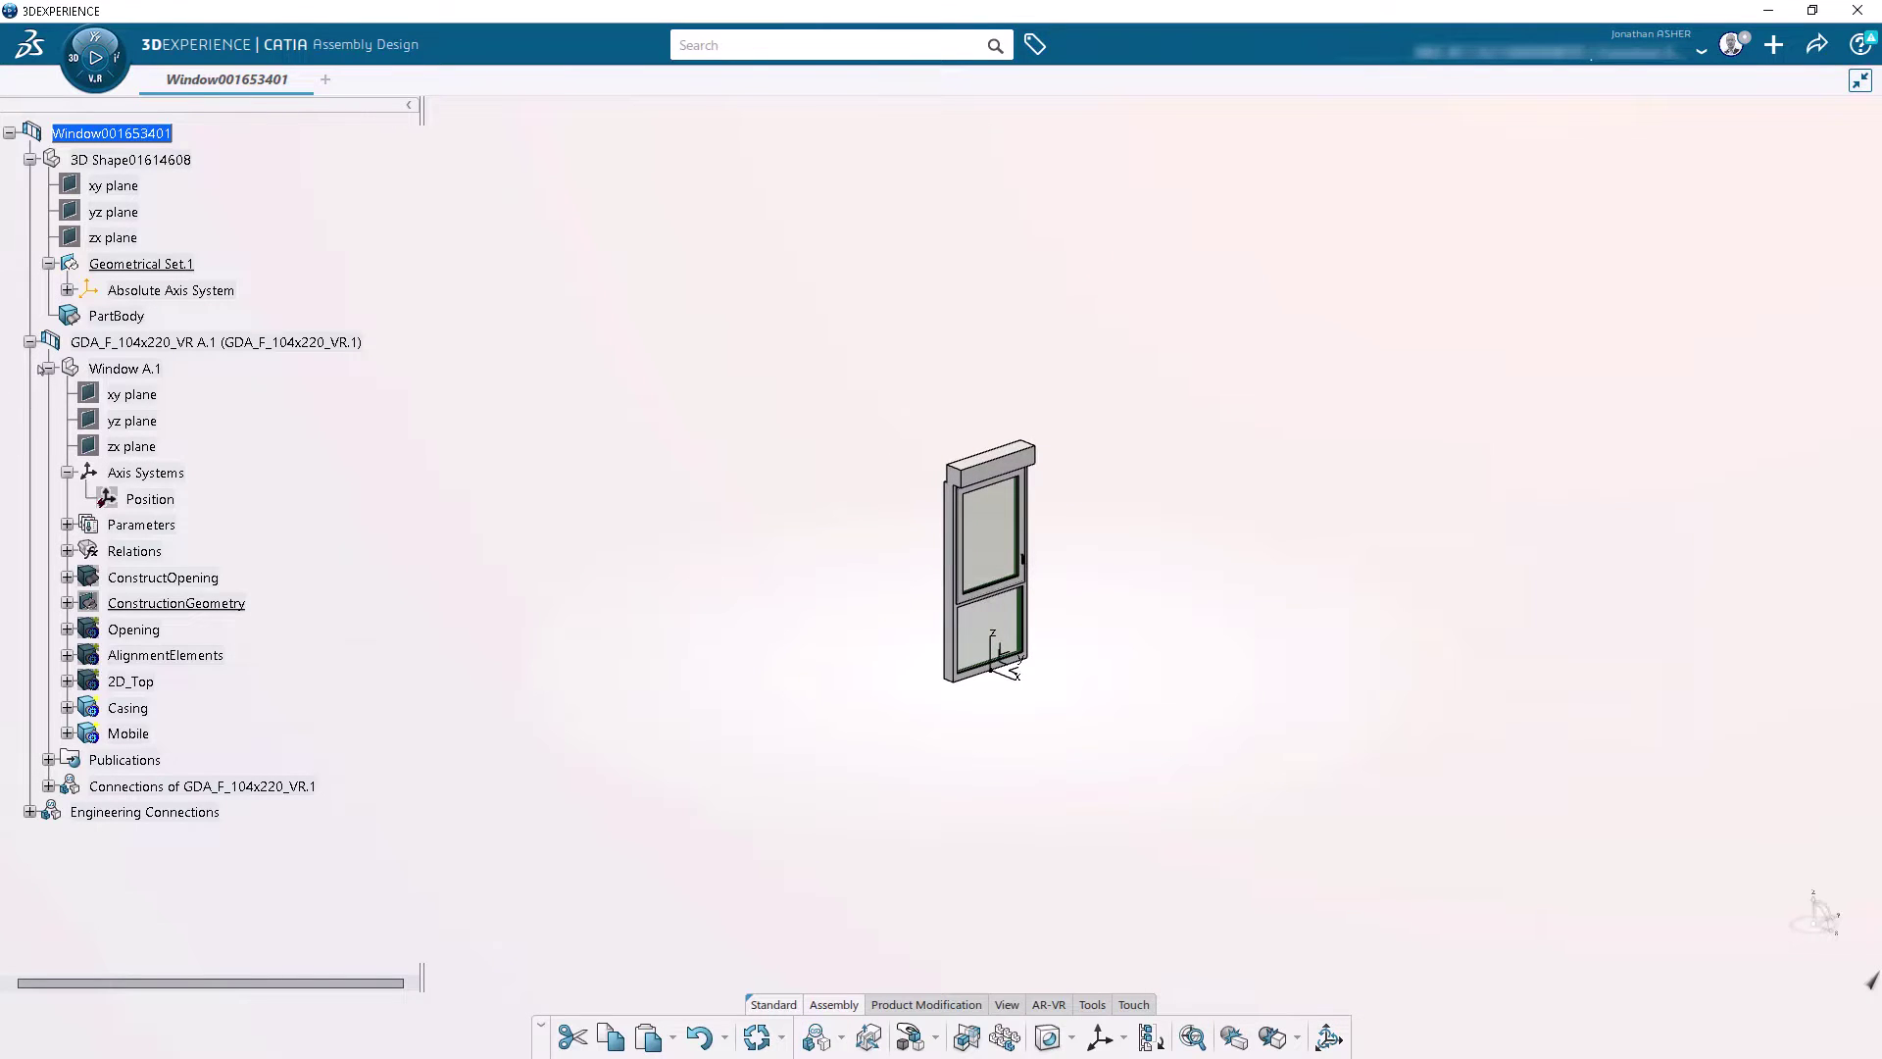
# Step: Collapse Window A.1, activate the 3D shape in Building 3D Design and insert a geometrical set named UDF
pyautogui.click(46, 369)
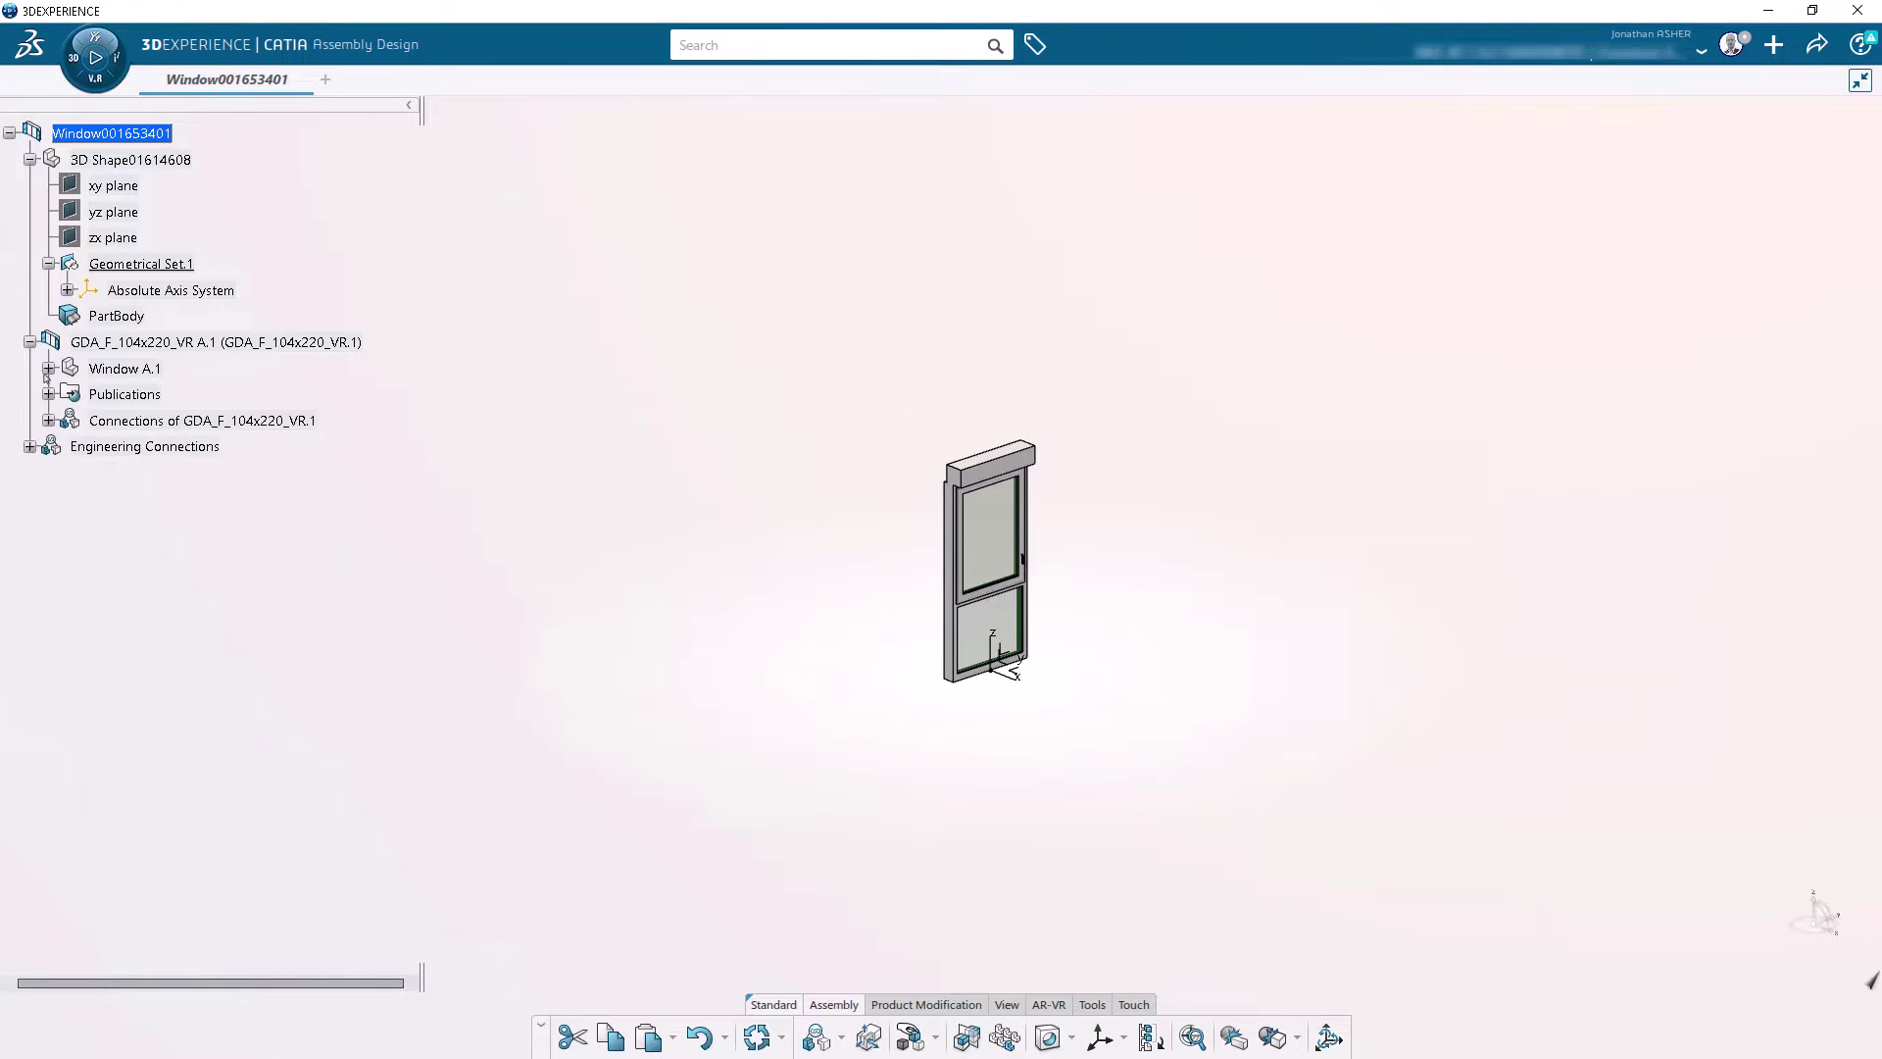
pyautogui.doubleClick(128, 161)
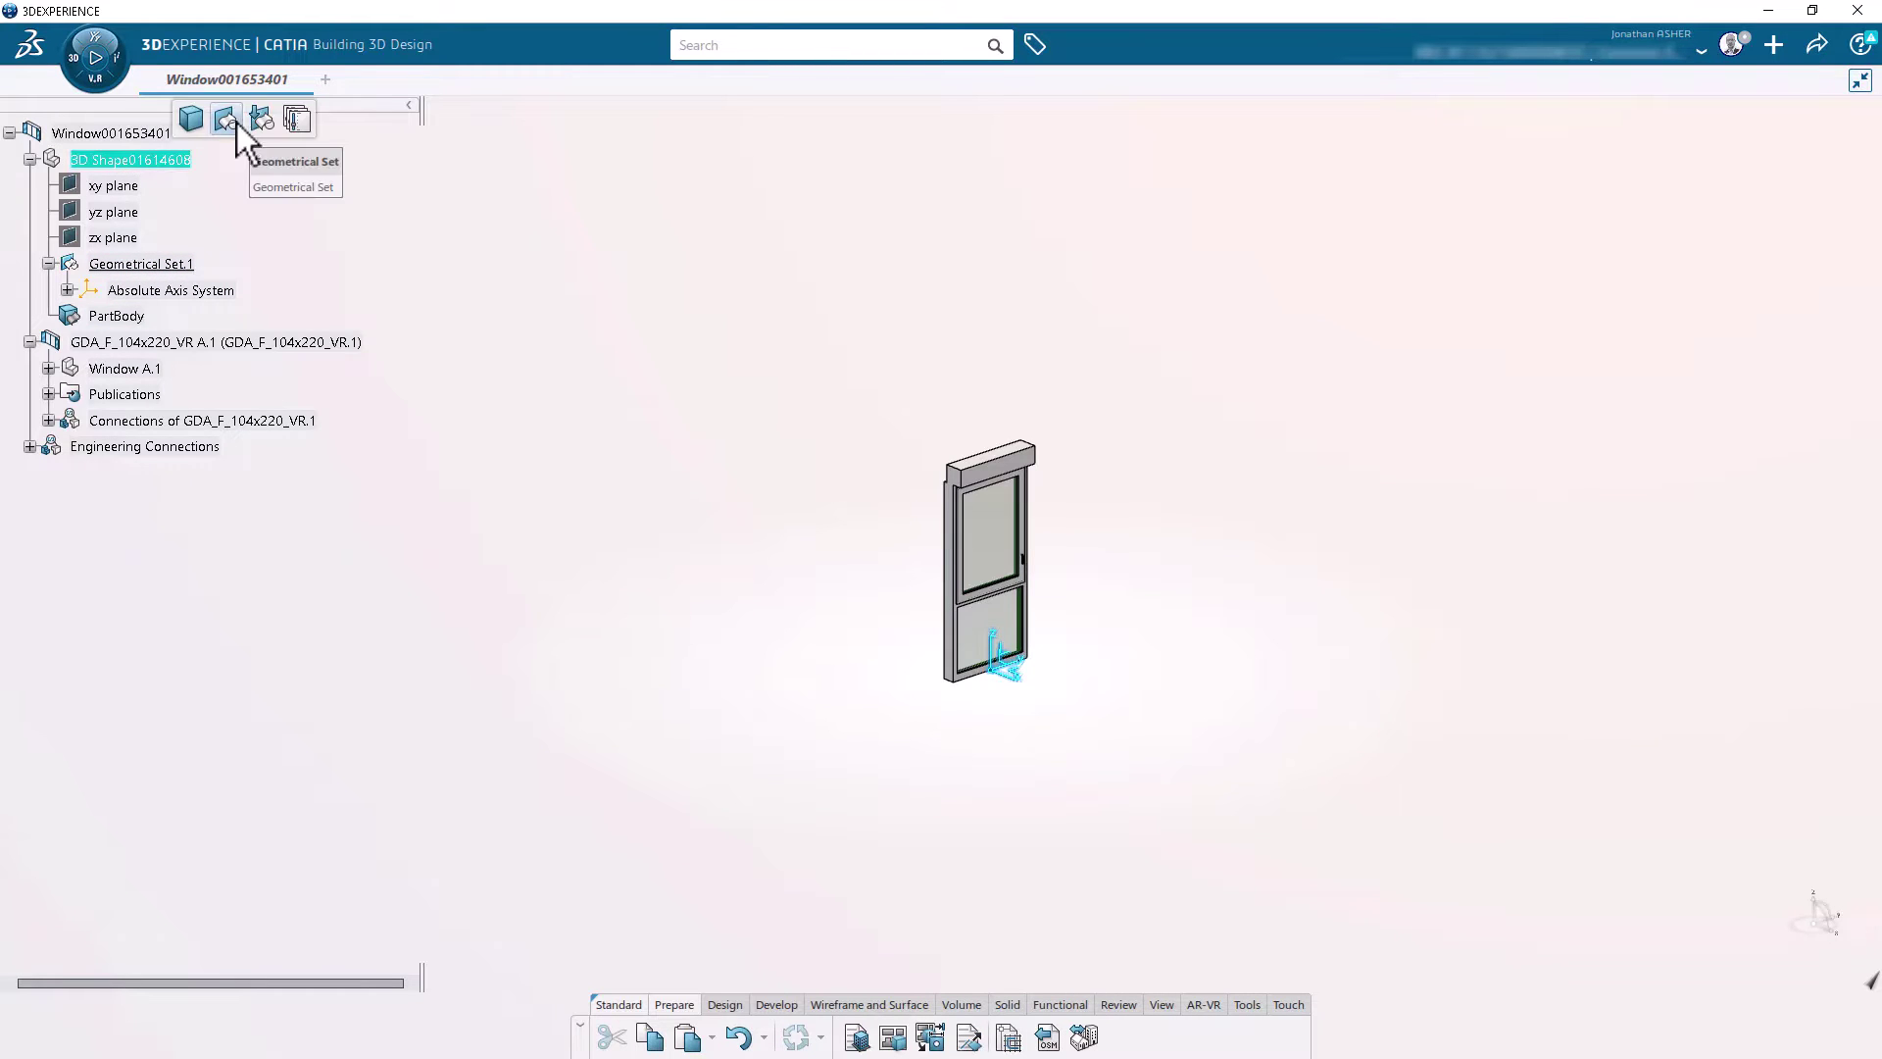
pyautogui.click(238, 120)
pyautogui.rightClick(170, 317)
pyautogui.click(224, 415)
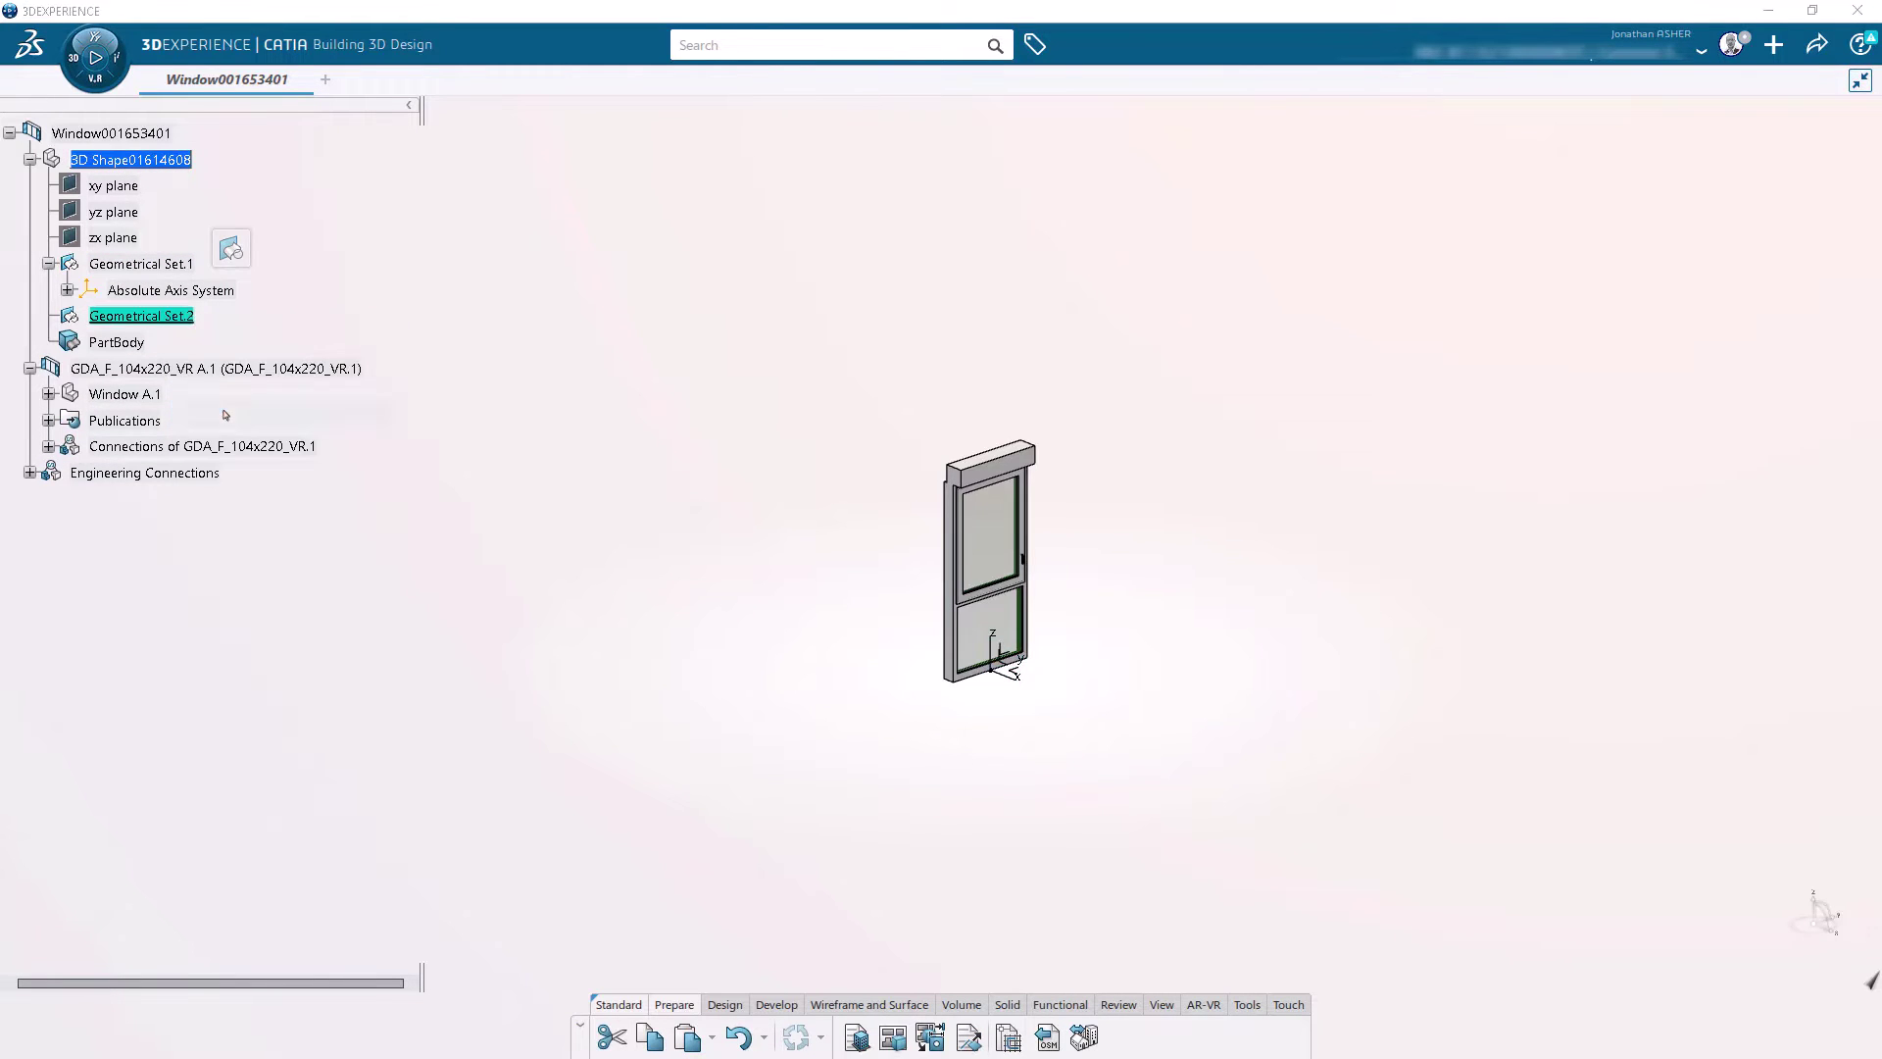
pyautogui.press('Return')
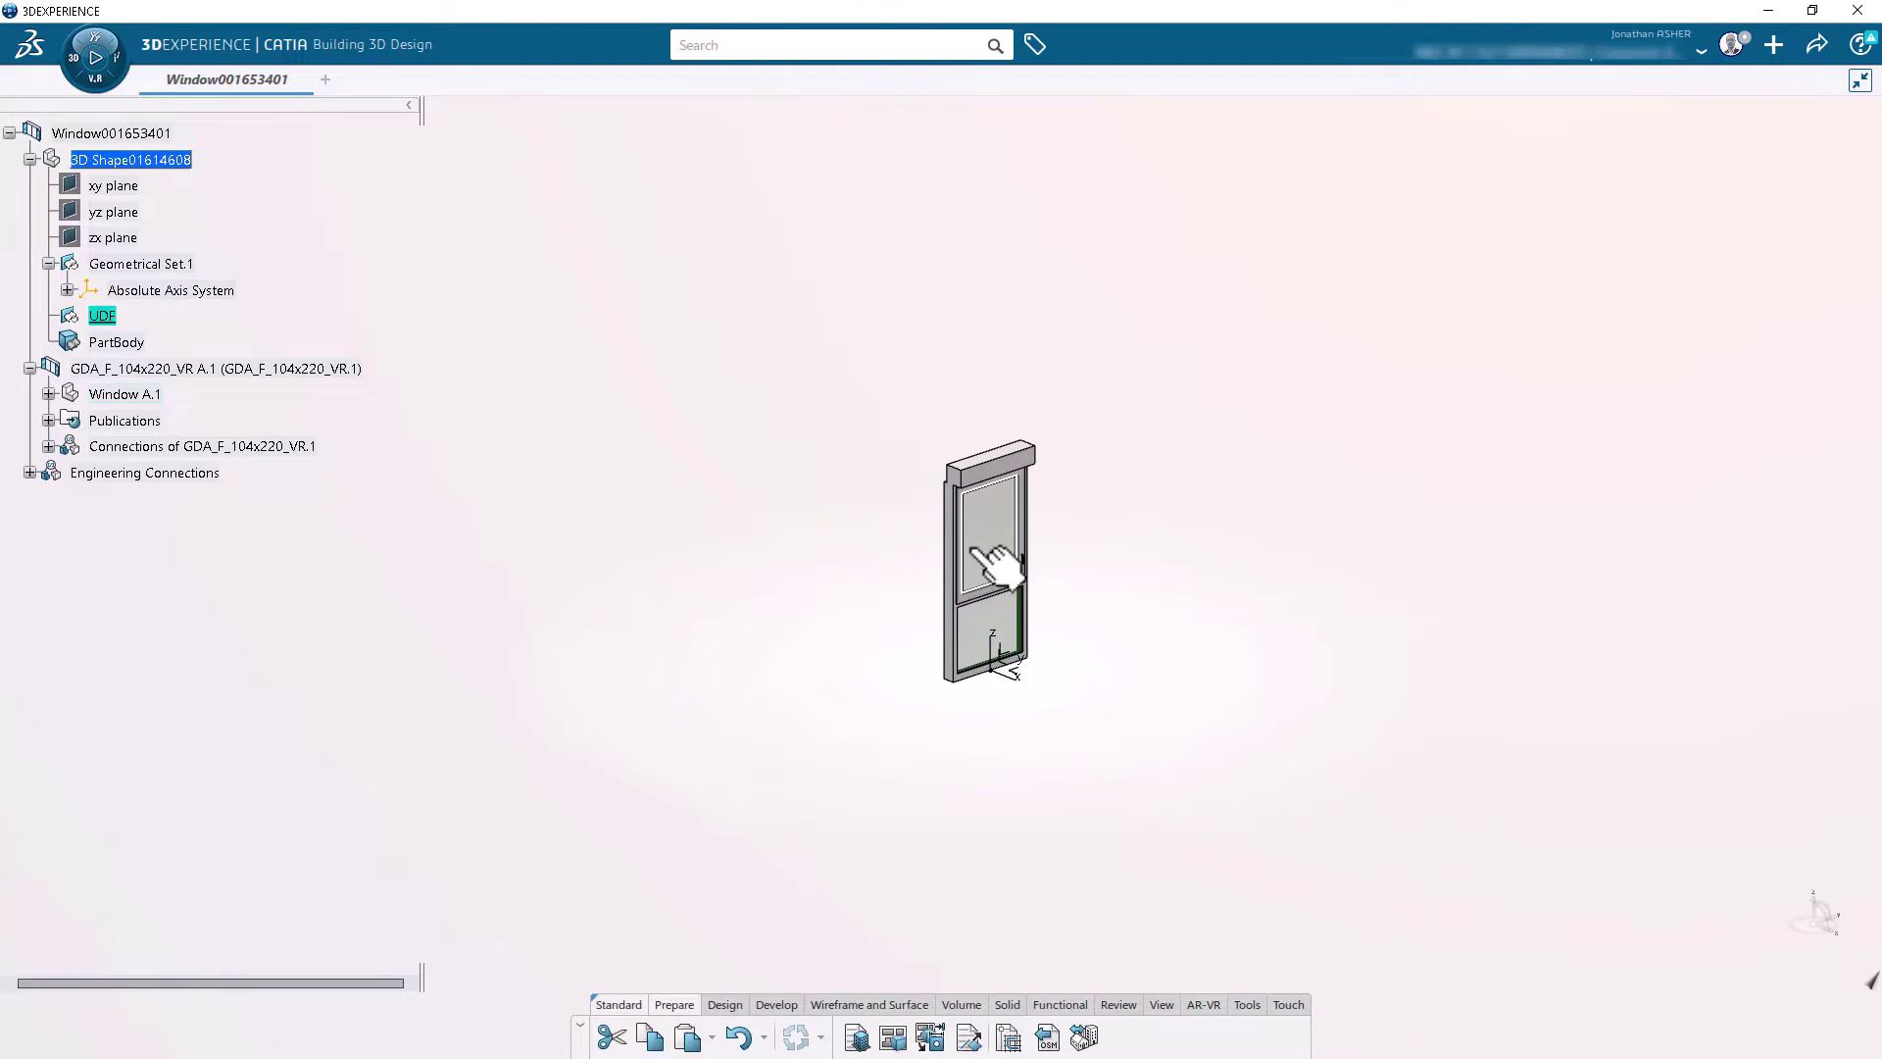
# Step: Rename the 3D shape's Absolute Axis System as Position
pyautogui.rightClick(165, 291)
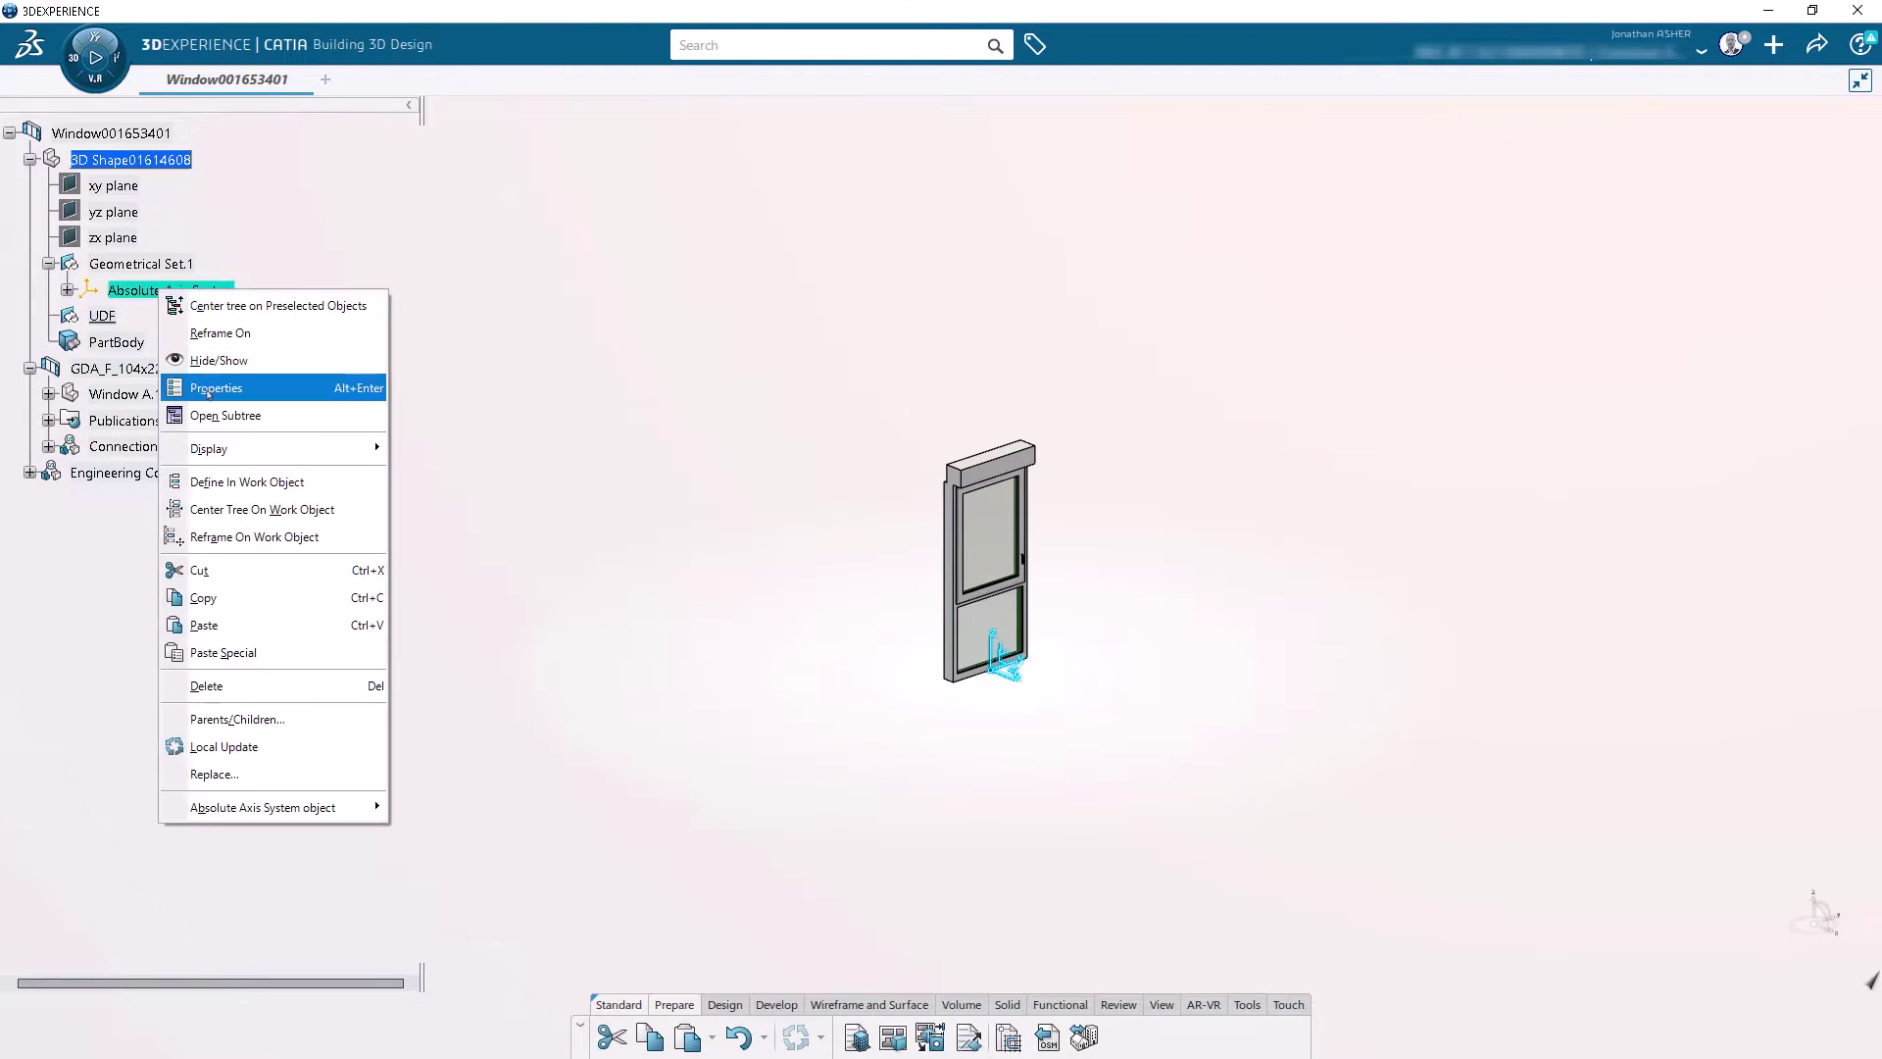
pyautogui.click(284, 384)
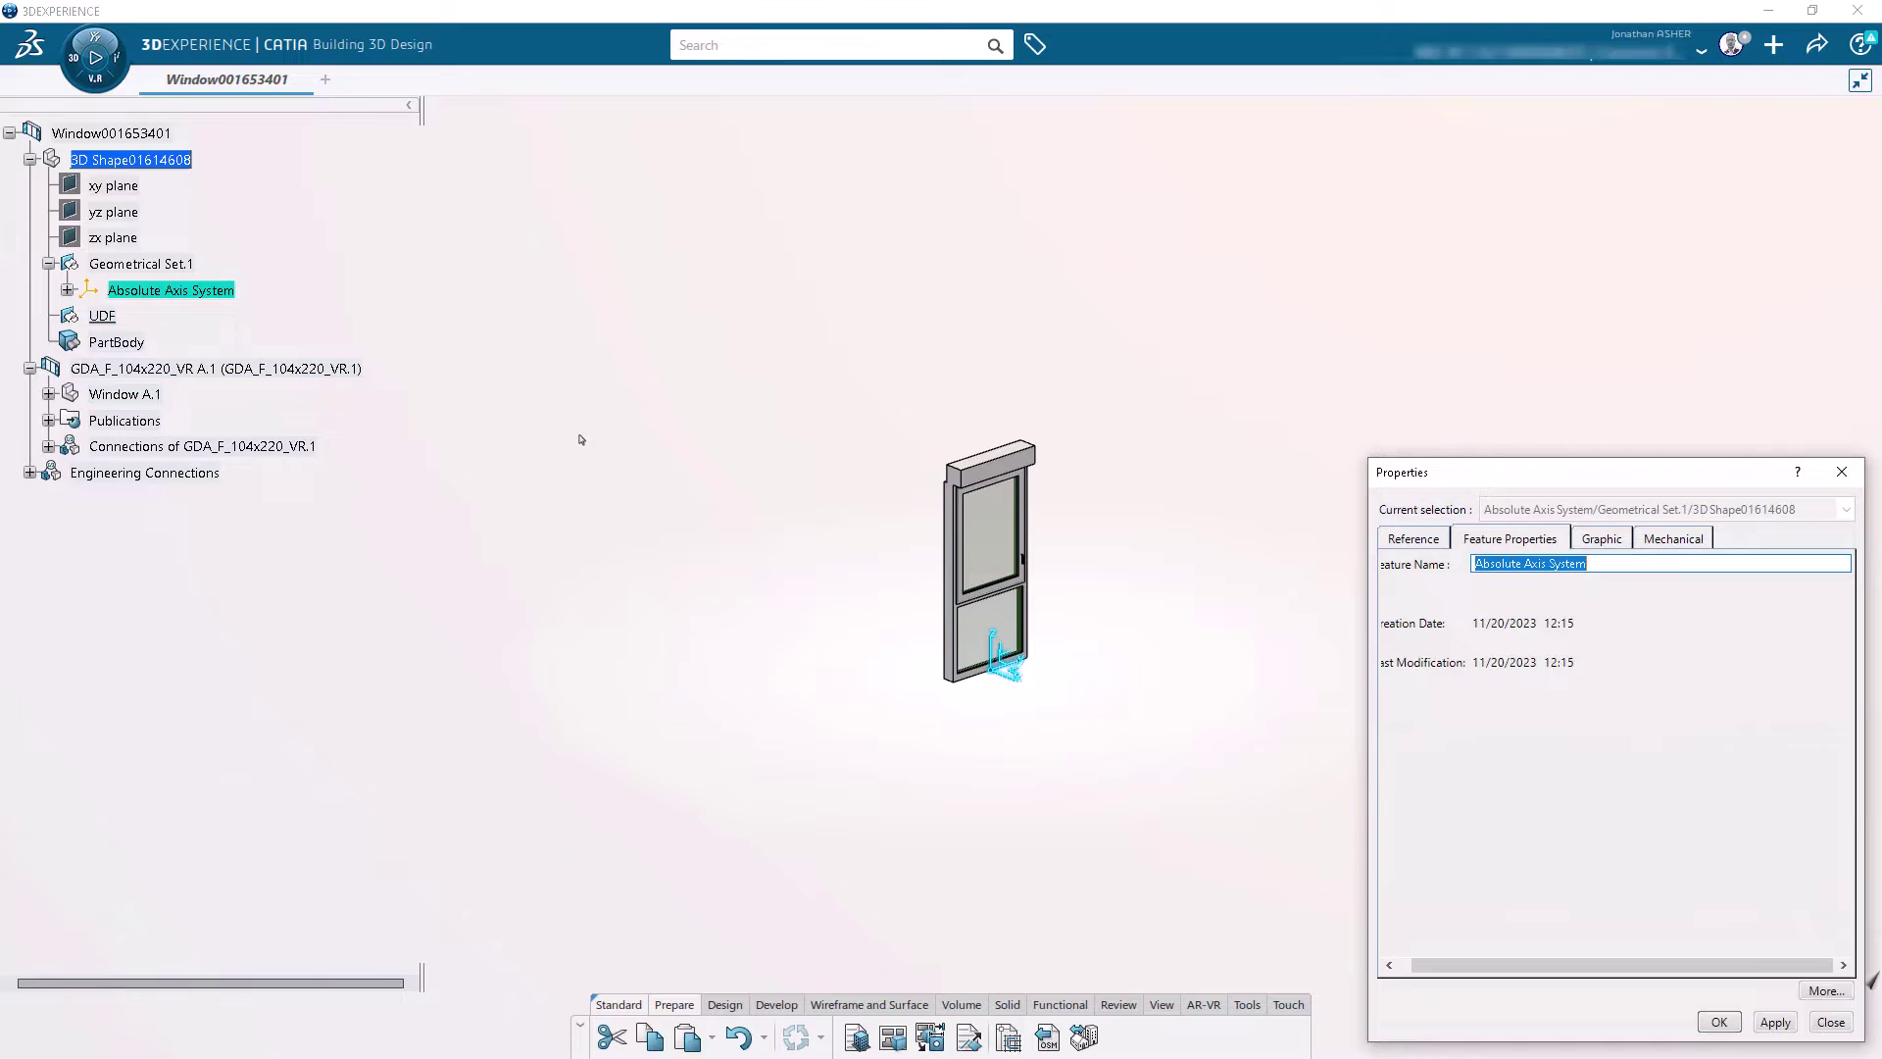
pyautogui.press('Return')
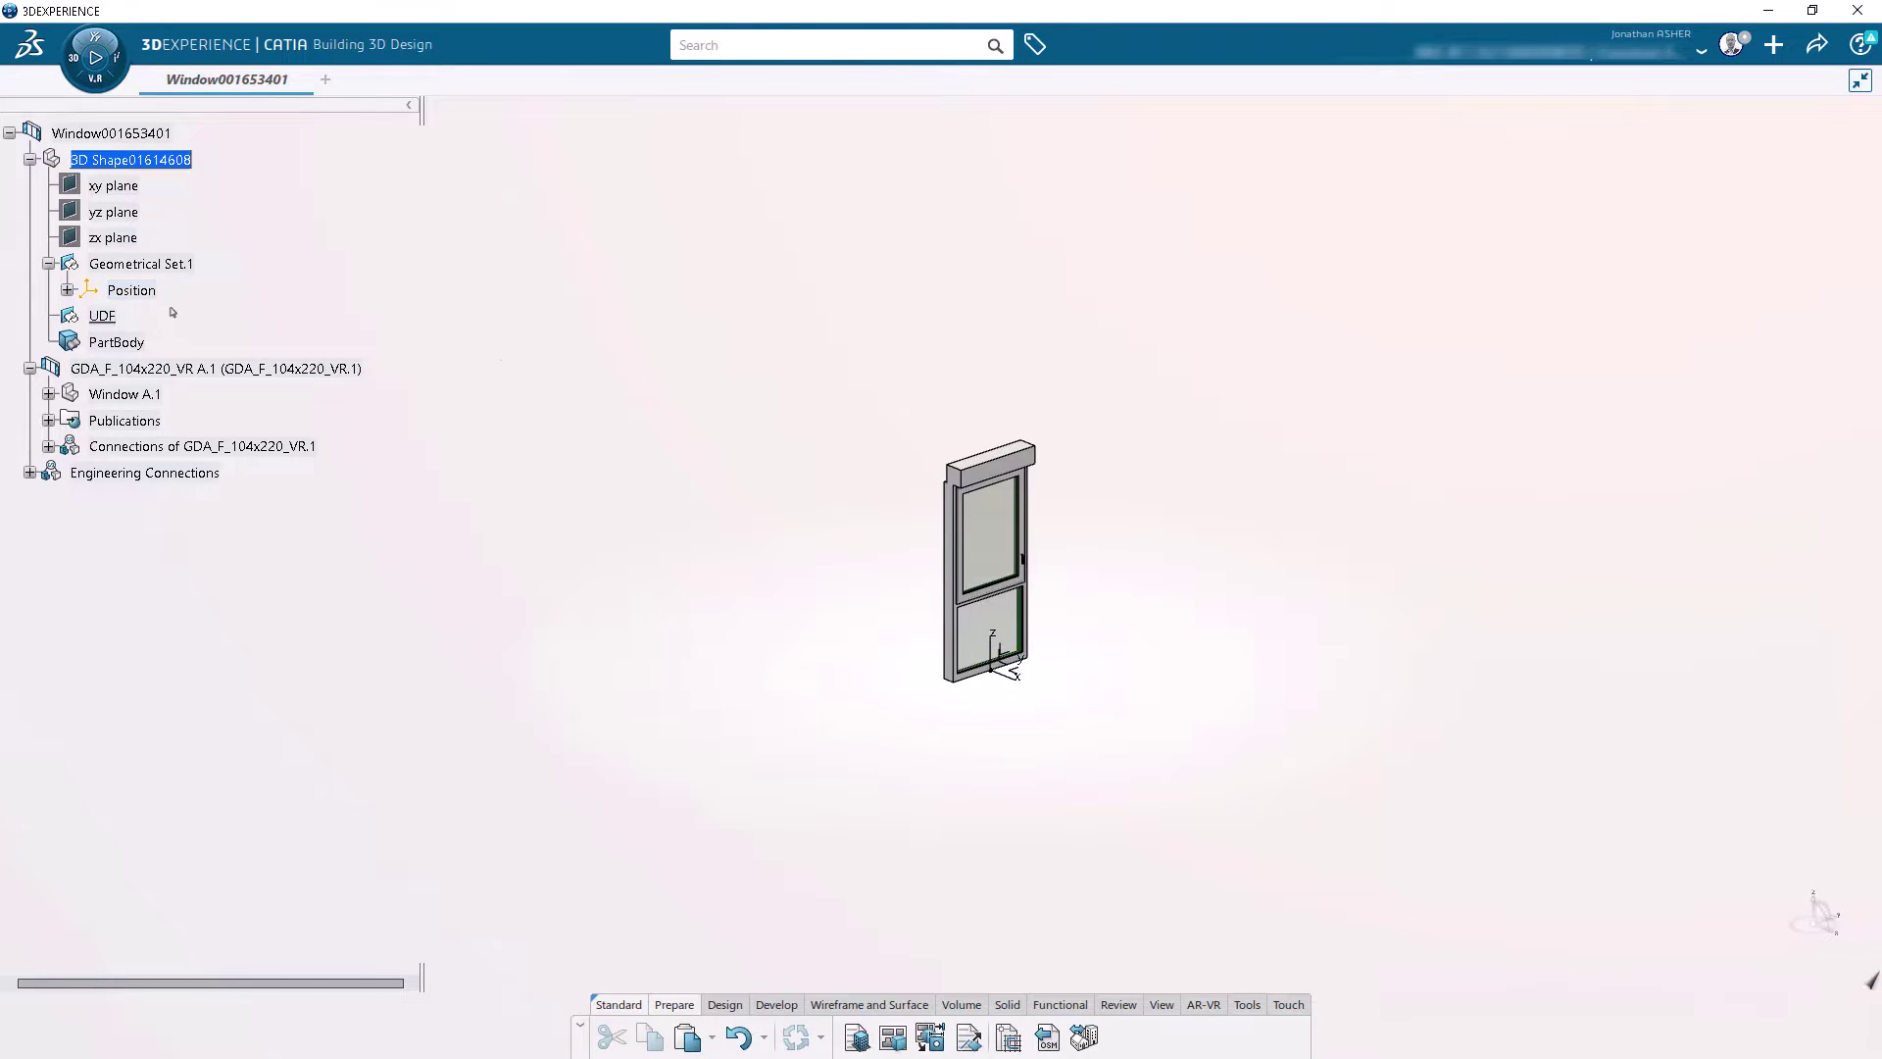
# Step: Open a new sketch inside the UDF geometrical set on the horizontal xy plane
pyautogui.moveTo(632, 394); pyautogui.dragTo(648, 450, button='middle')
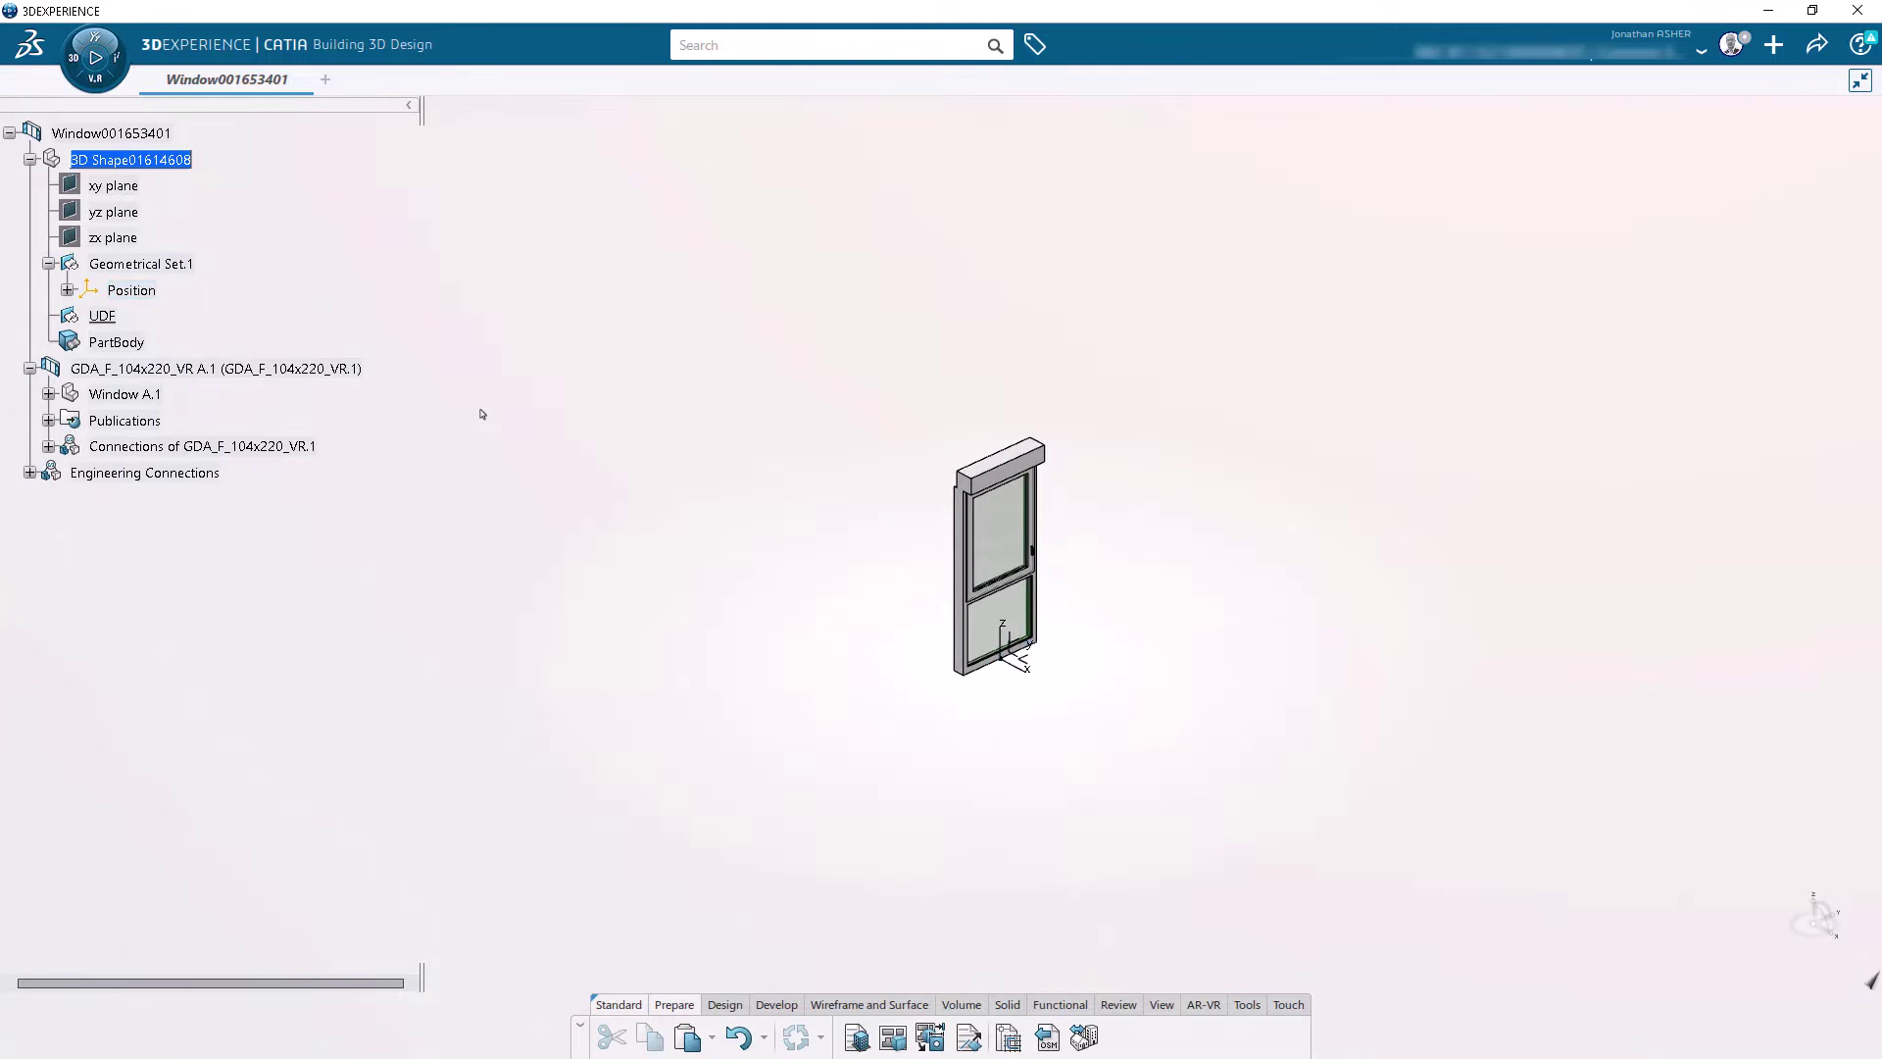
pyautogui.doubleClick(110, 316)
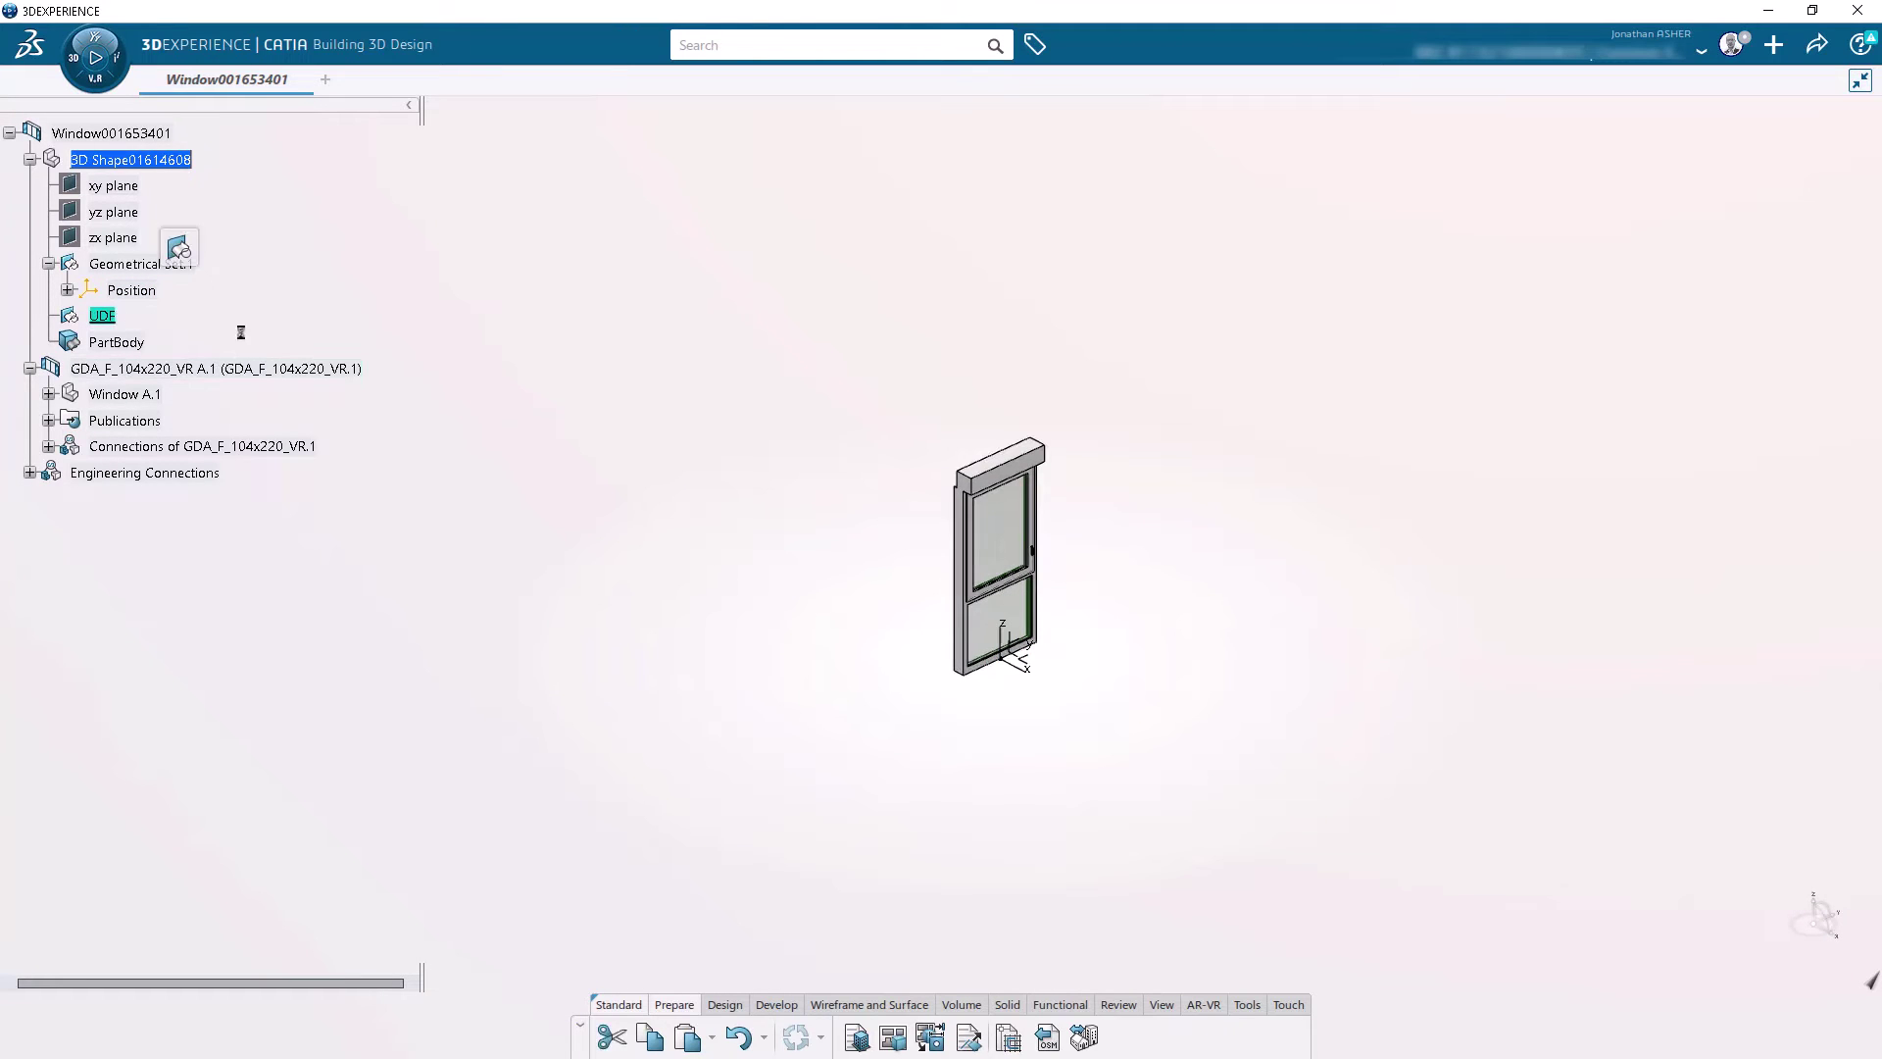
pyautogui.click(731, 1008)
pyautogui.moveTo(1250, 624); pyautogui.dragTo(990, 793, button='middle')
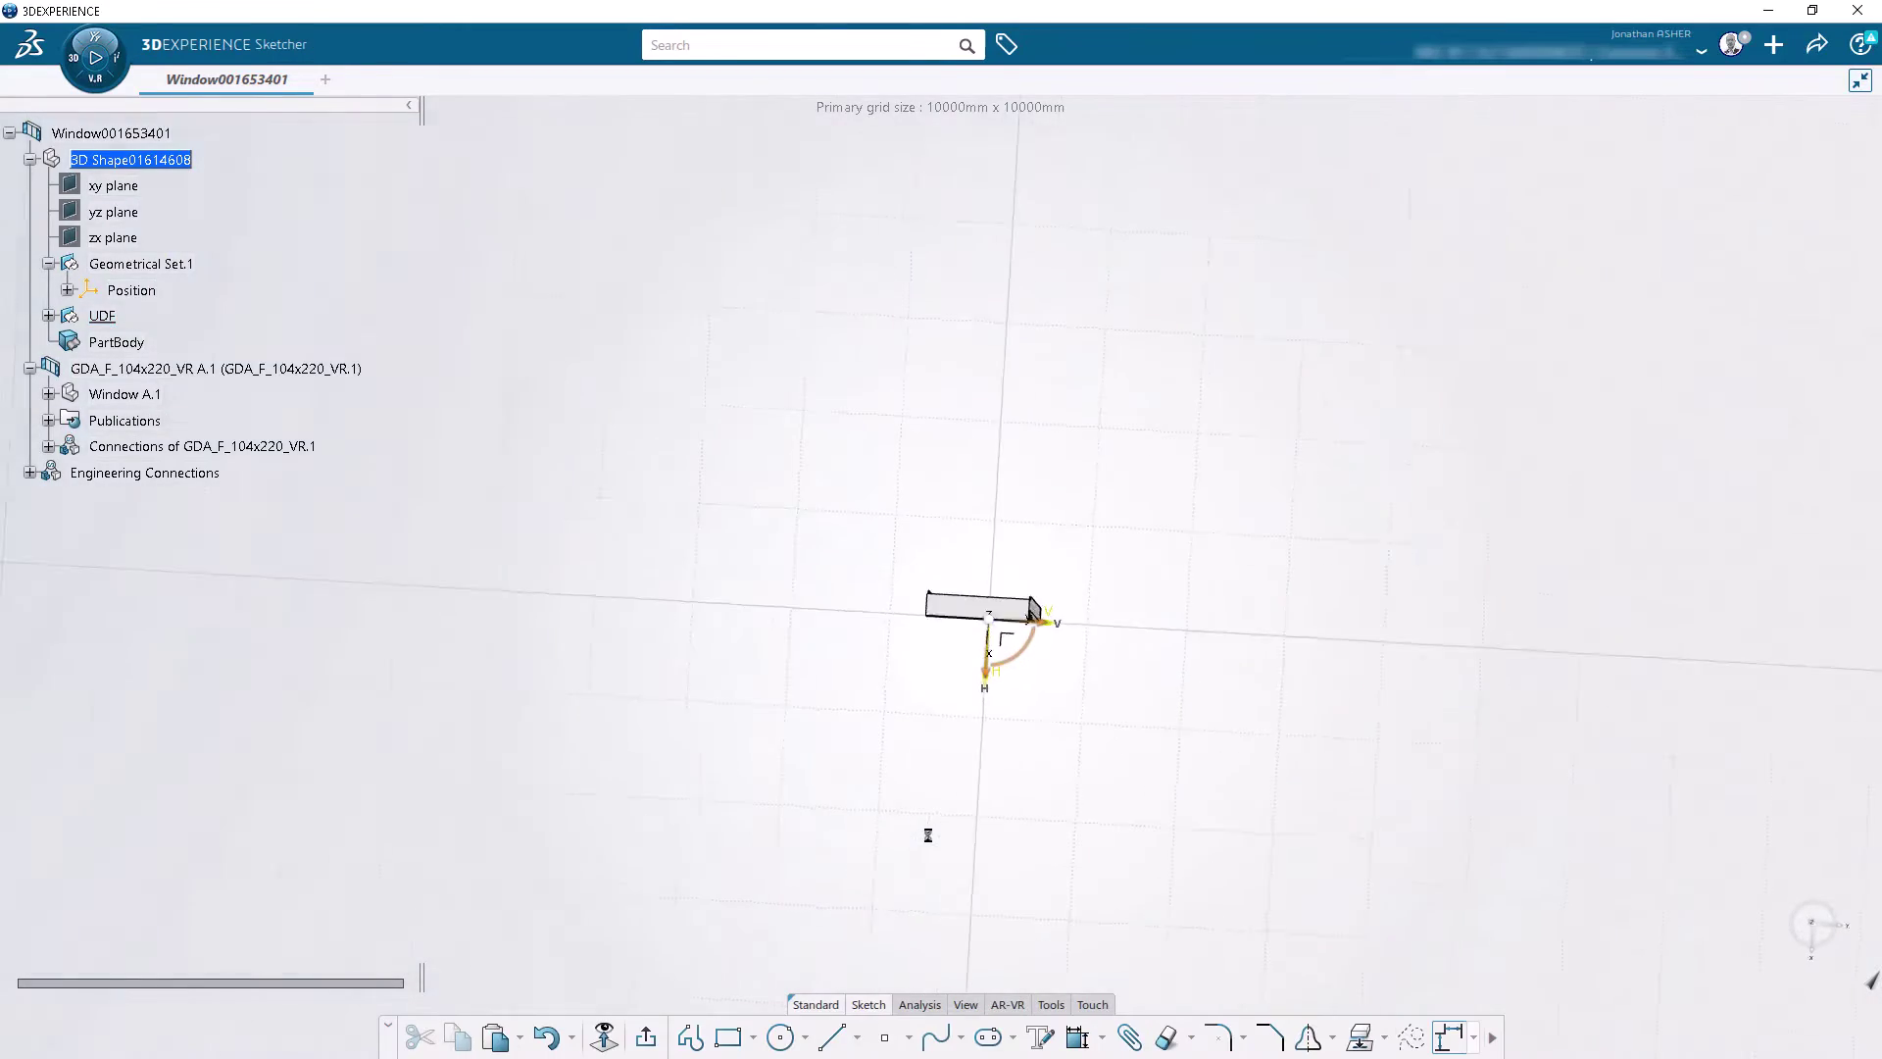
# Step: Sketch a rectangle over the outline of the window's top box and create an output profile from it
pyautogui.click(727, 1038)
pyautogui.scroll(10, 761, 807)
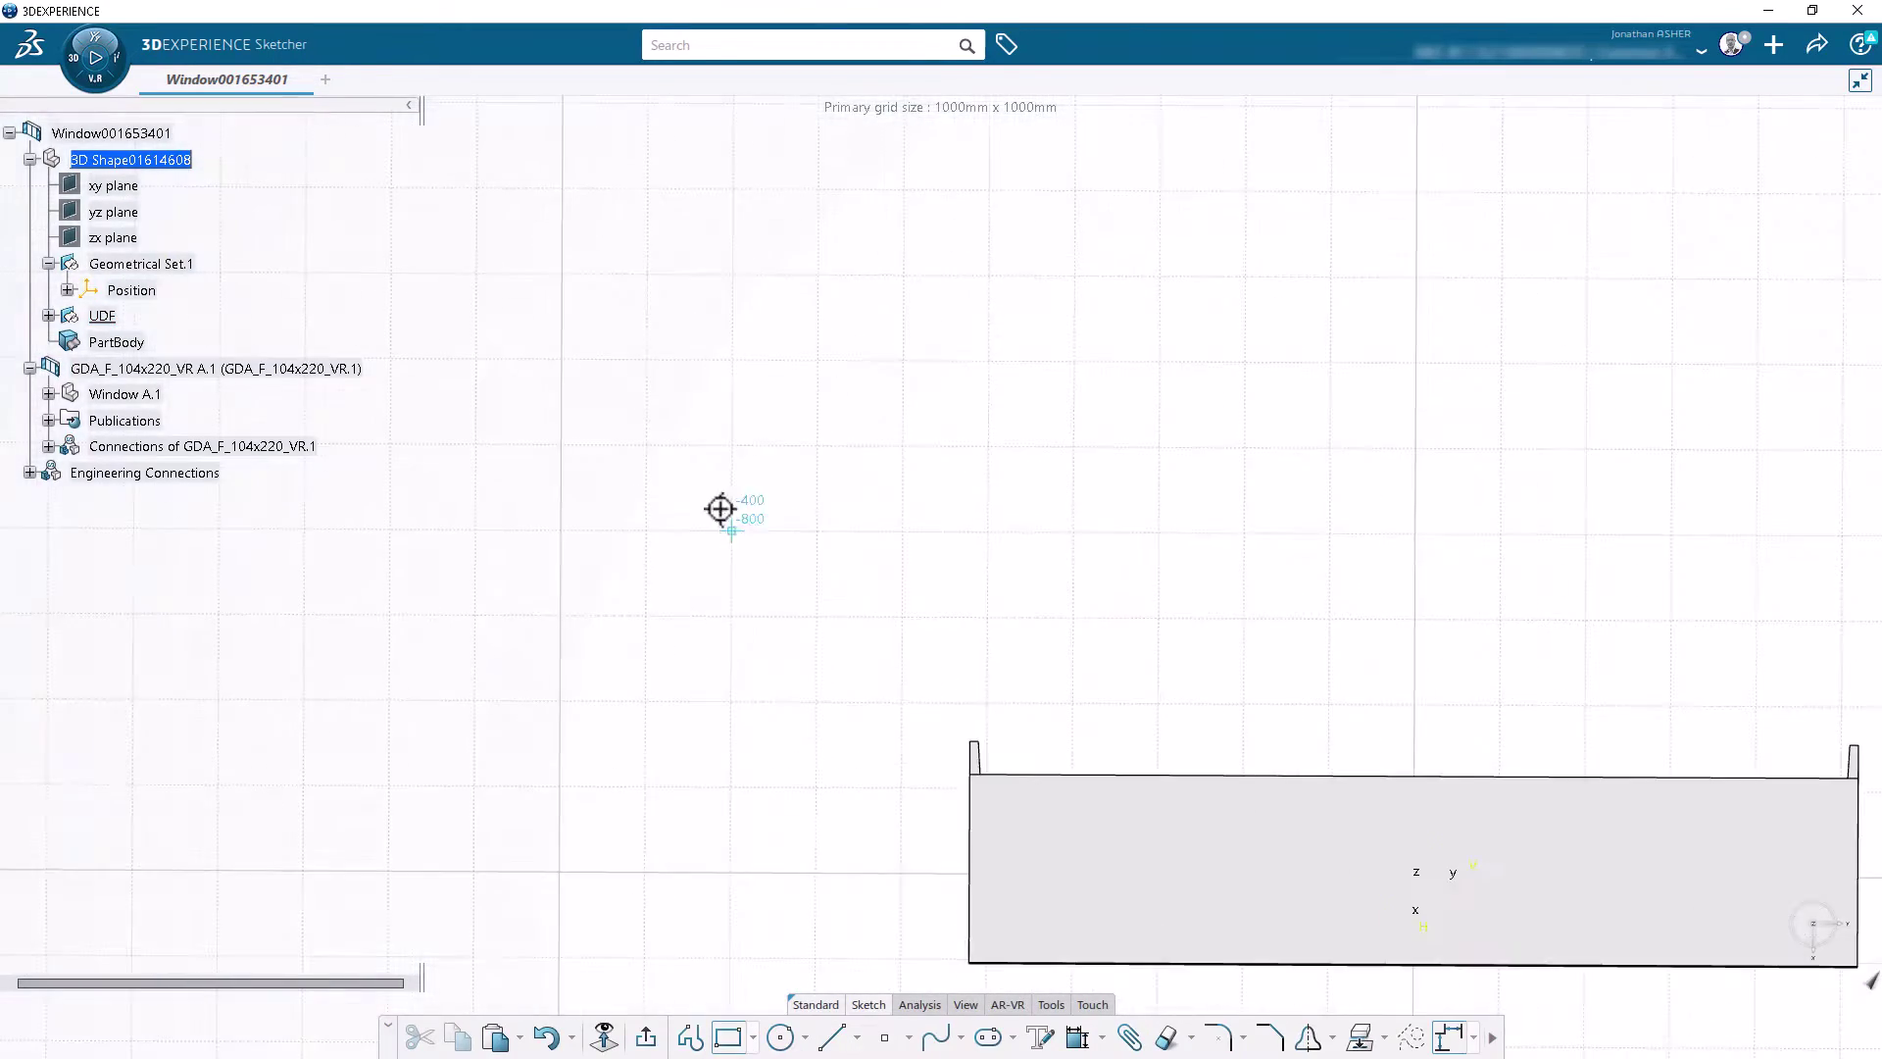
pyautogui.moveTo(824, 819); pyautogui.dragTo(835, 689, button='middle')
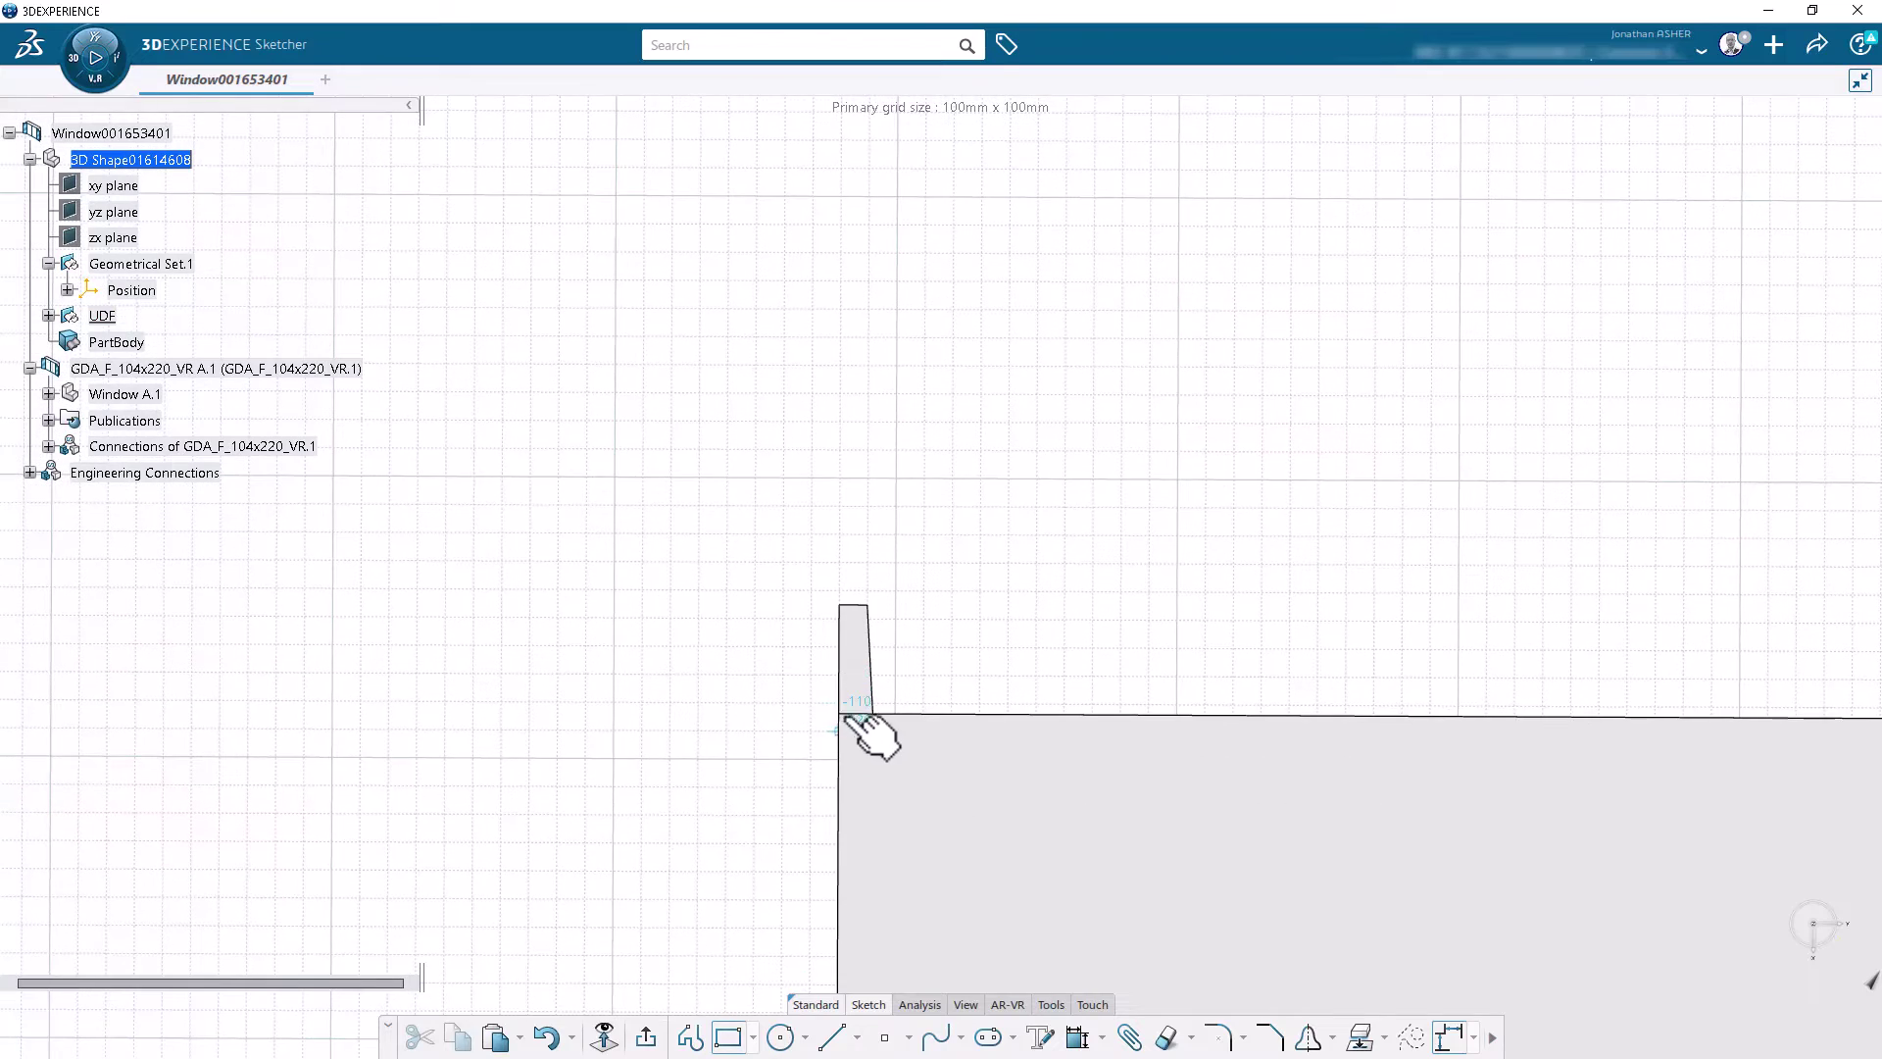
pyautogui.moveTo(1598, 810); pyautogui.dragTo(564, 643, button='middle')
pyautogui.moveTo(1432, 782); pyautogui.dragTo(631, 665, button='middle')
pyautogui.moveTo(1429, 770)
pyautogui.mouseDown(button='middle')
pyautogui.moveTo(1214, 719)
pyautogui.moveTo(601, 474)
pyautogui.mouseUp(button='middle')
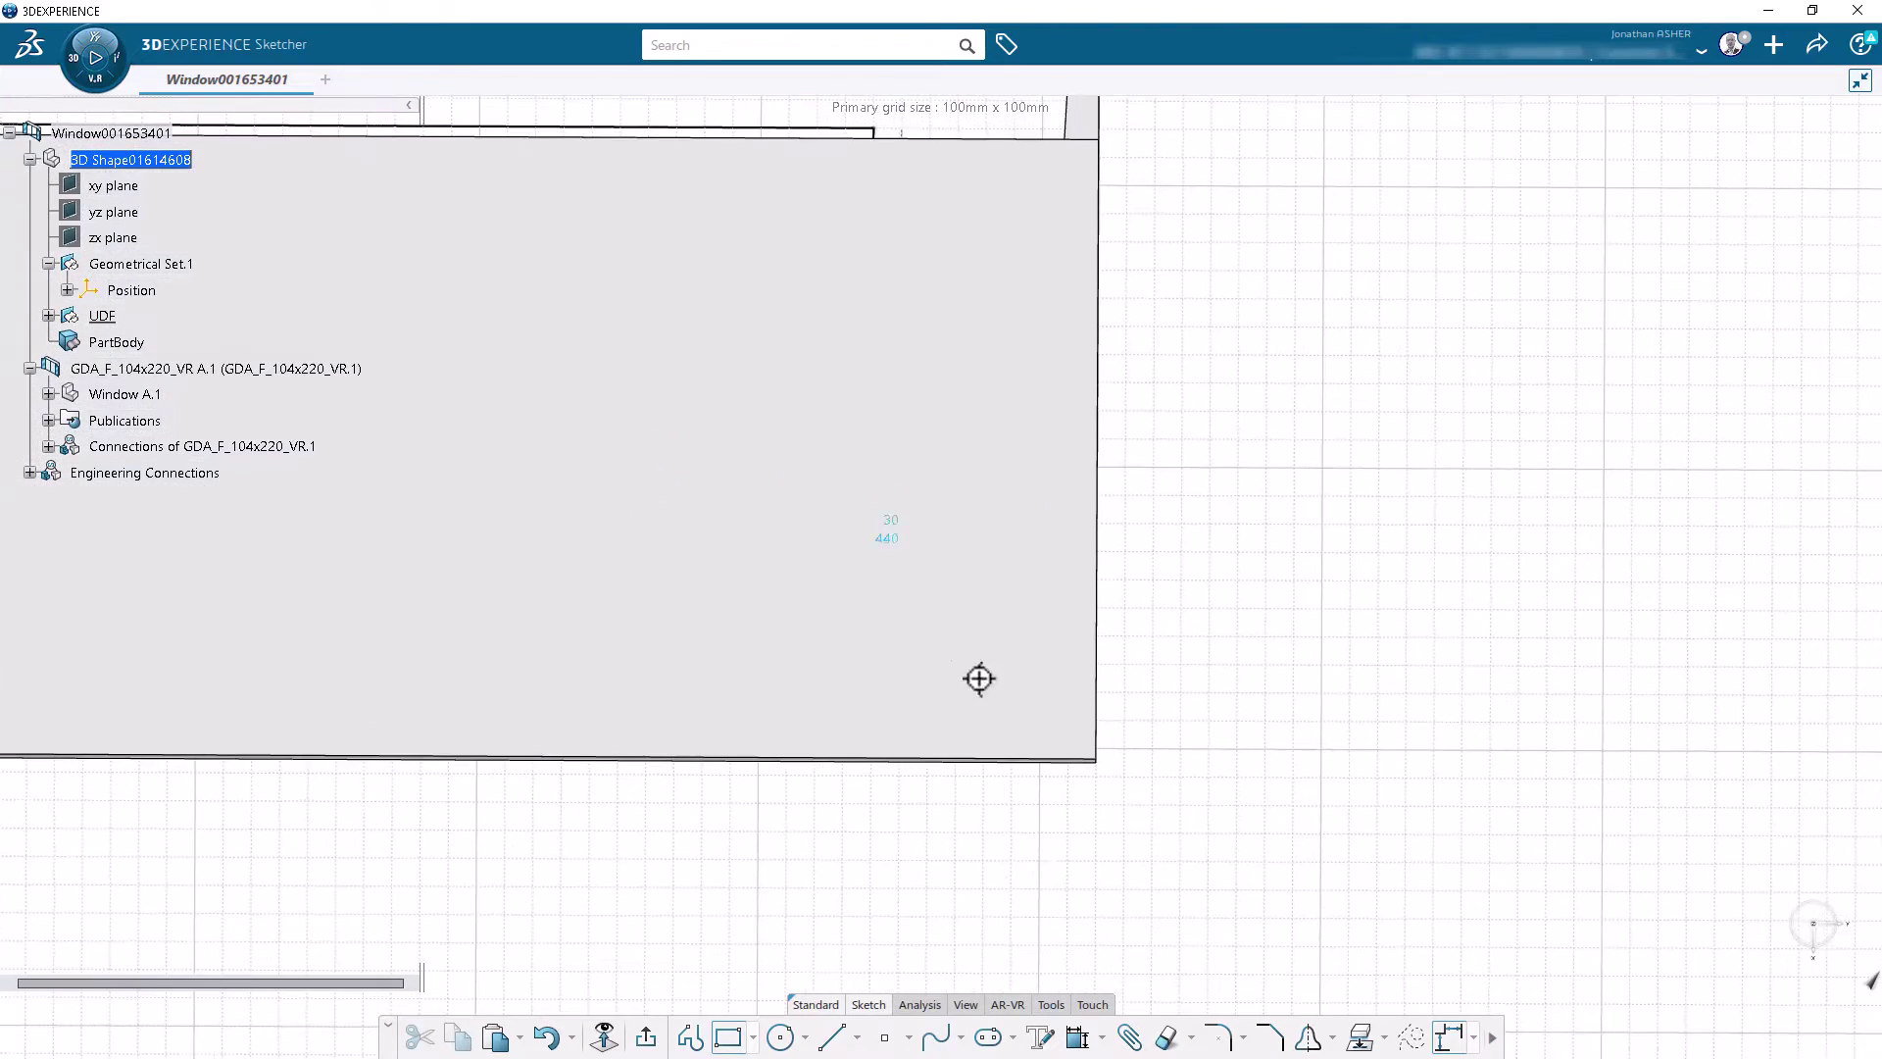
pyautogui.click(1098, 753)
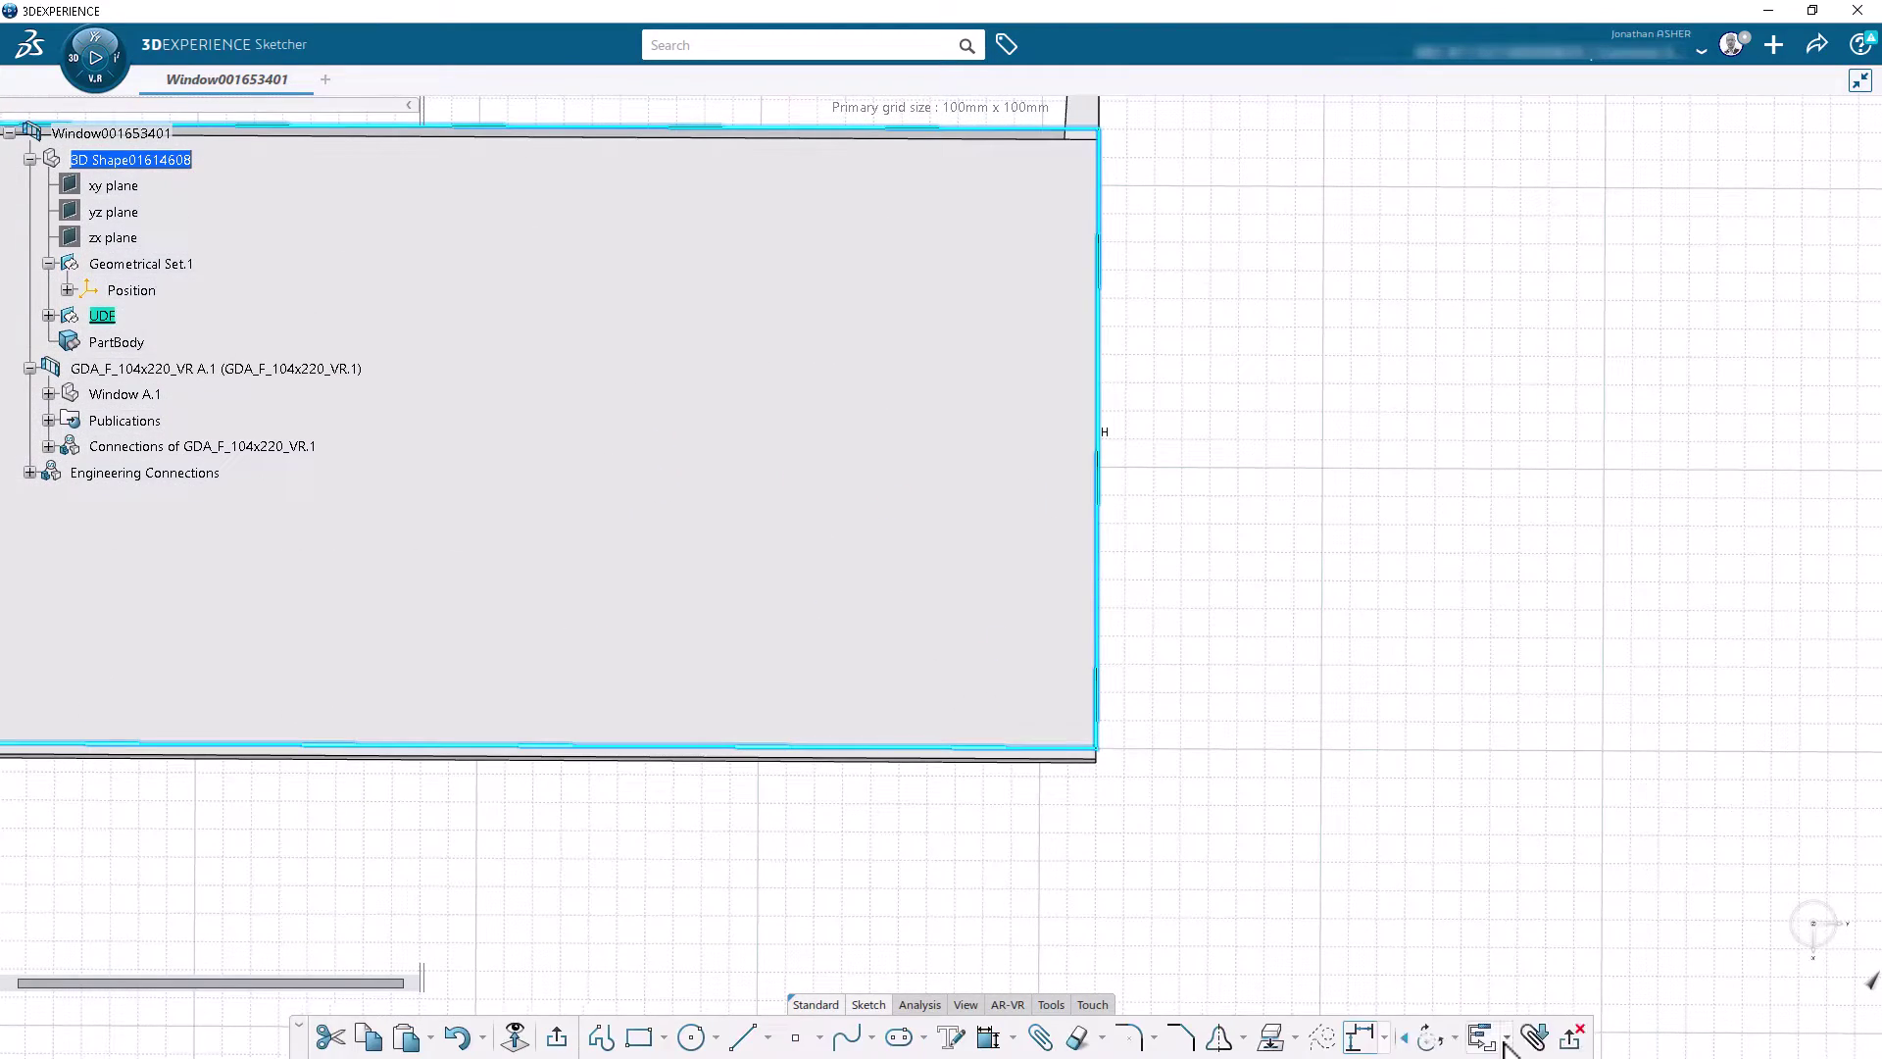
pyautogui.click(1481, 1043)
pyautogui.click(1772, 440)
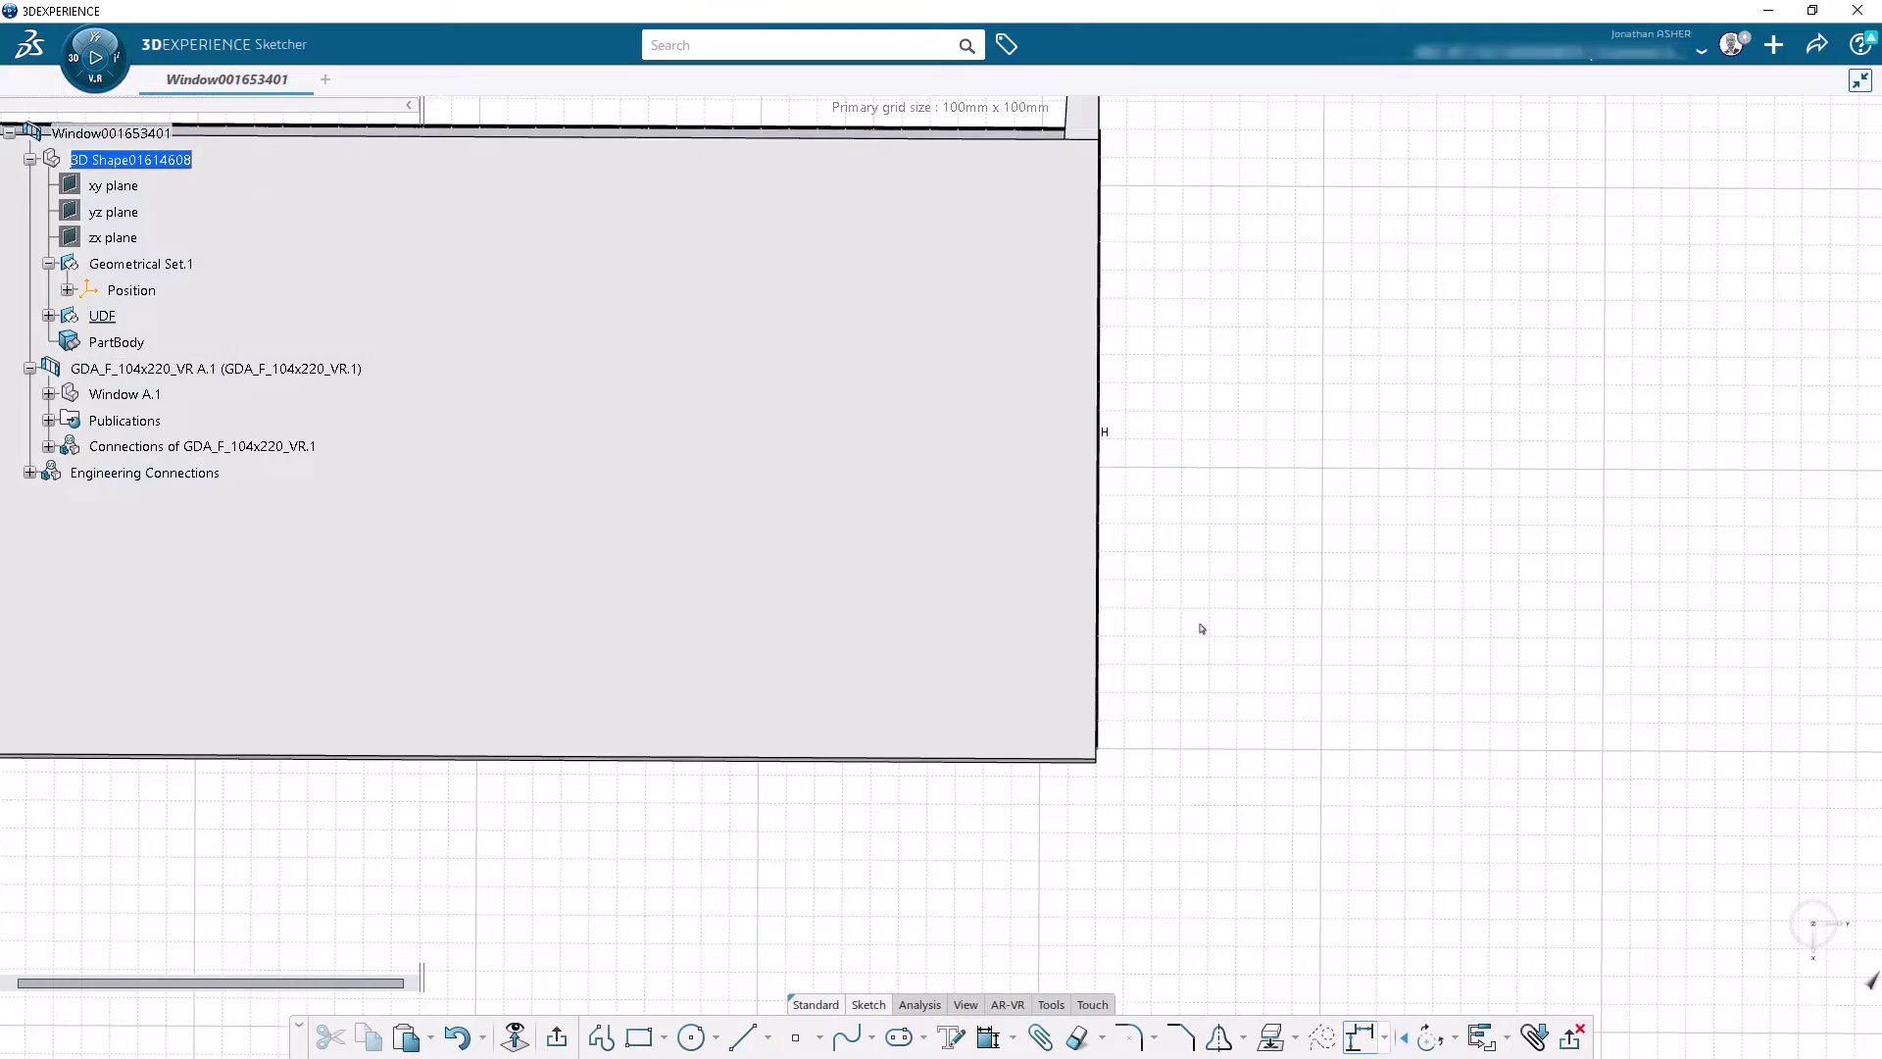
# Step: Switch the view mode to wireframe to reveal the window's internal edges in the sketch
pyautogui.scroll(-5, 1202, 630)
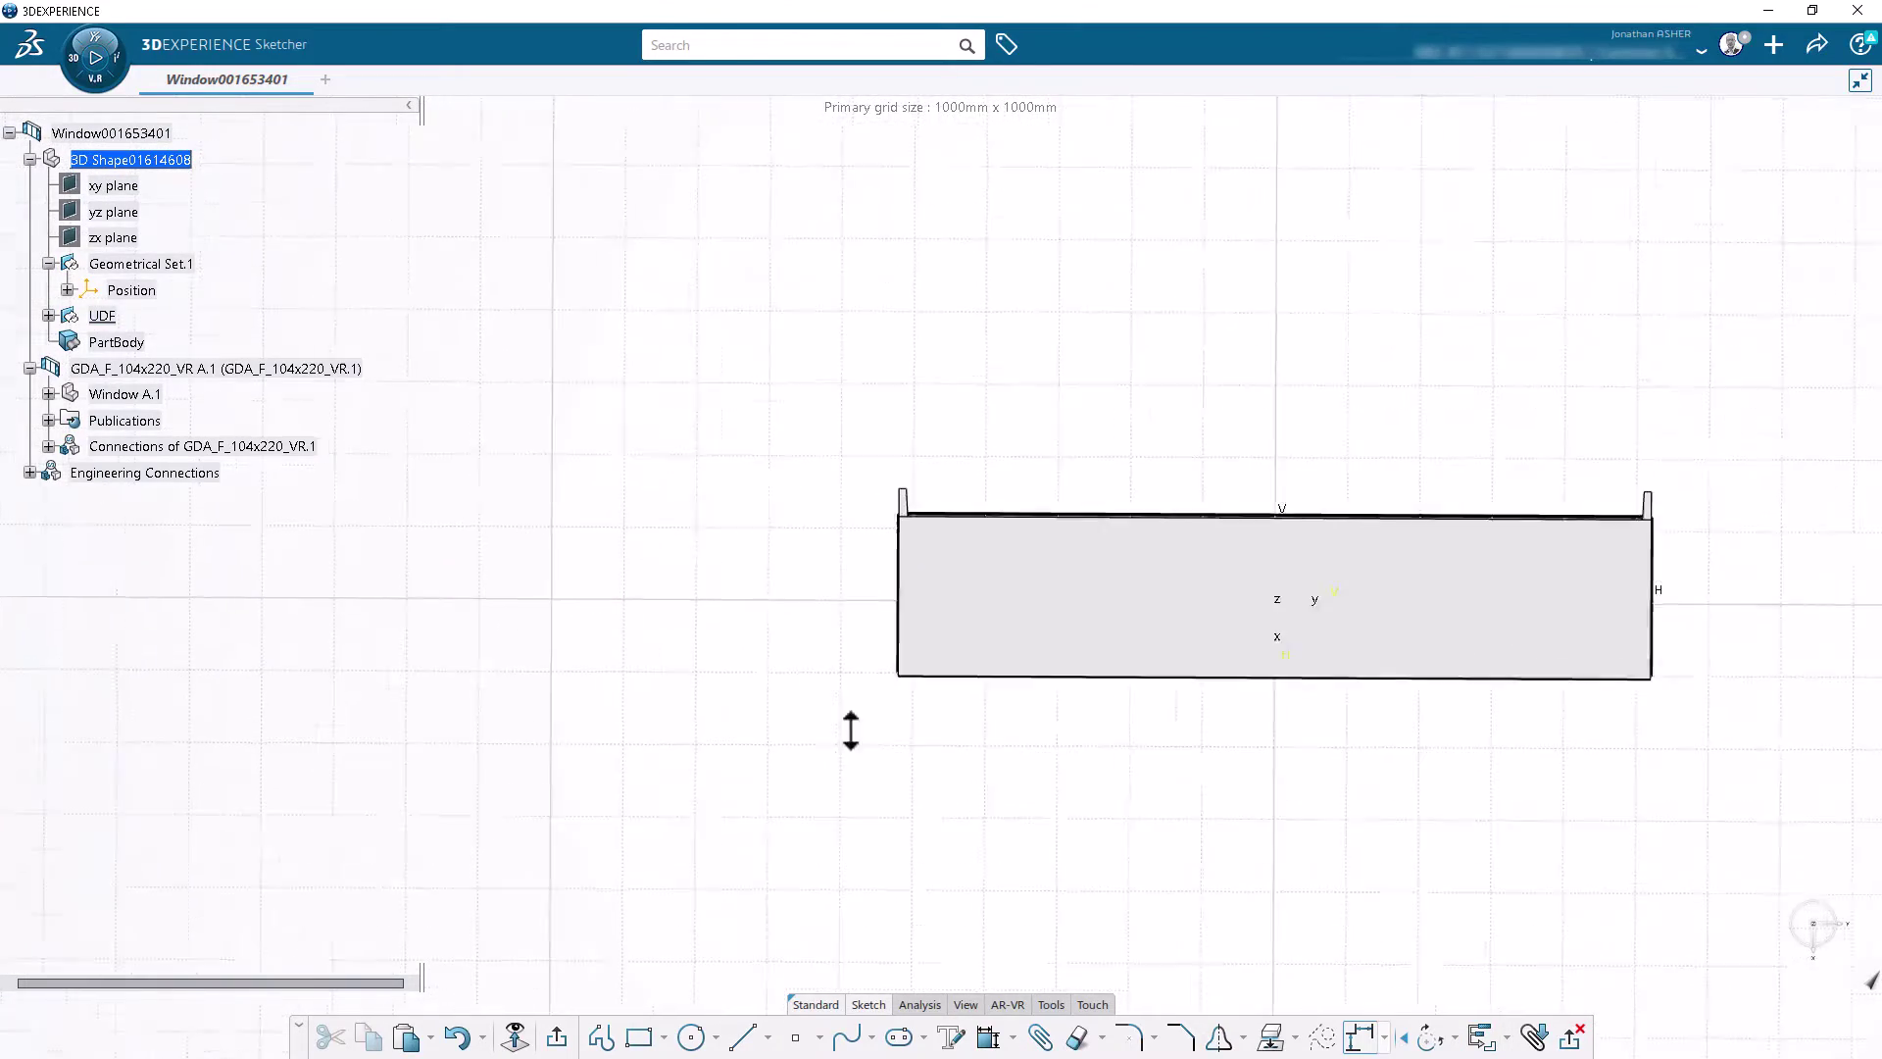
pyautogui.scroll(3, 853, 727)
pyautogui.click(966, 1005)
pyautogui.click(1129, 1037)
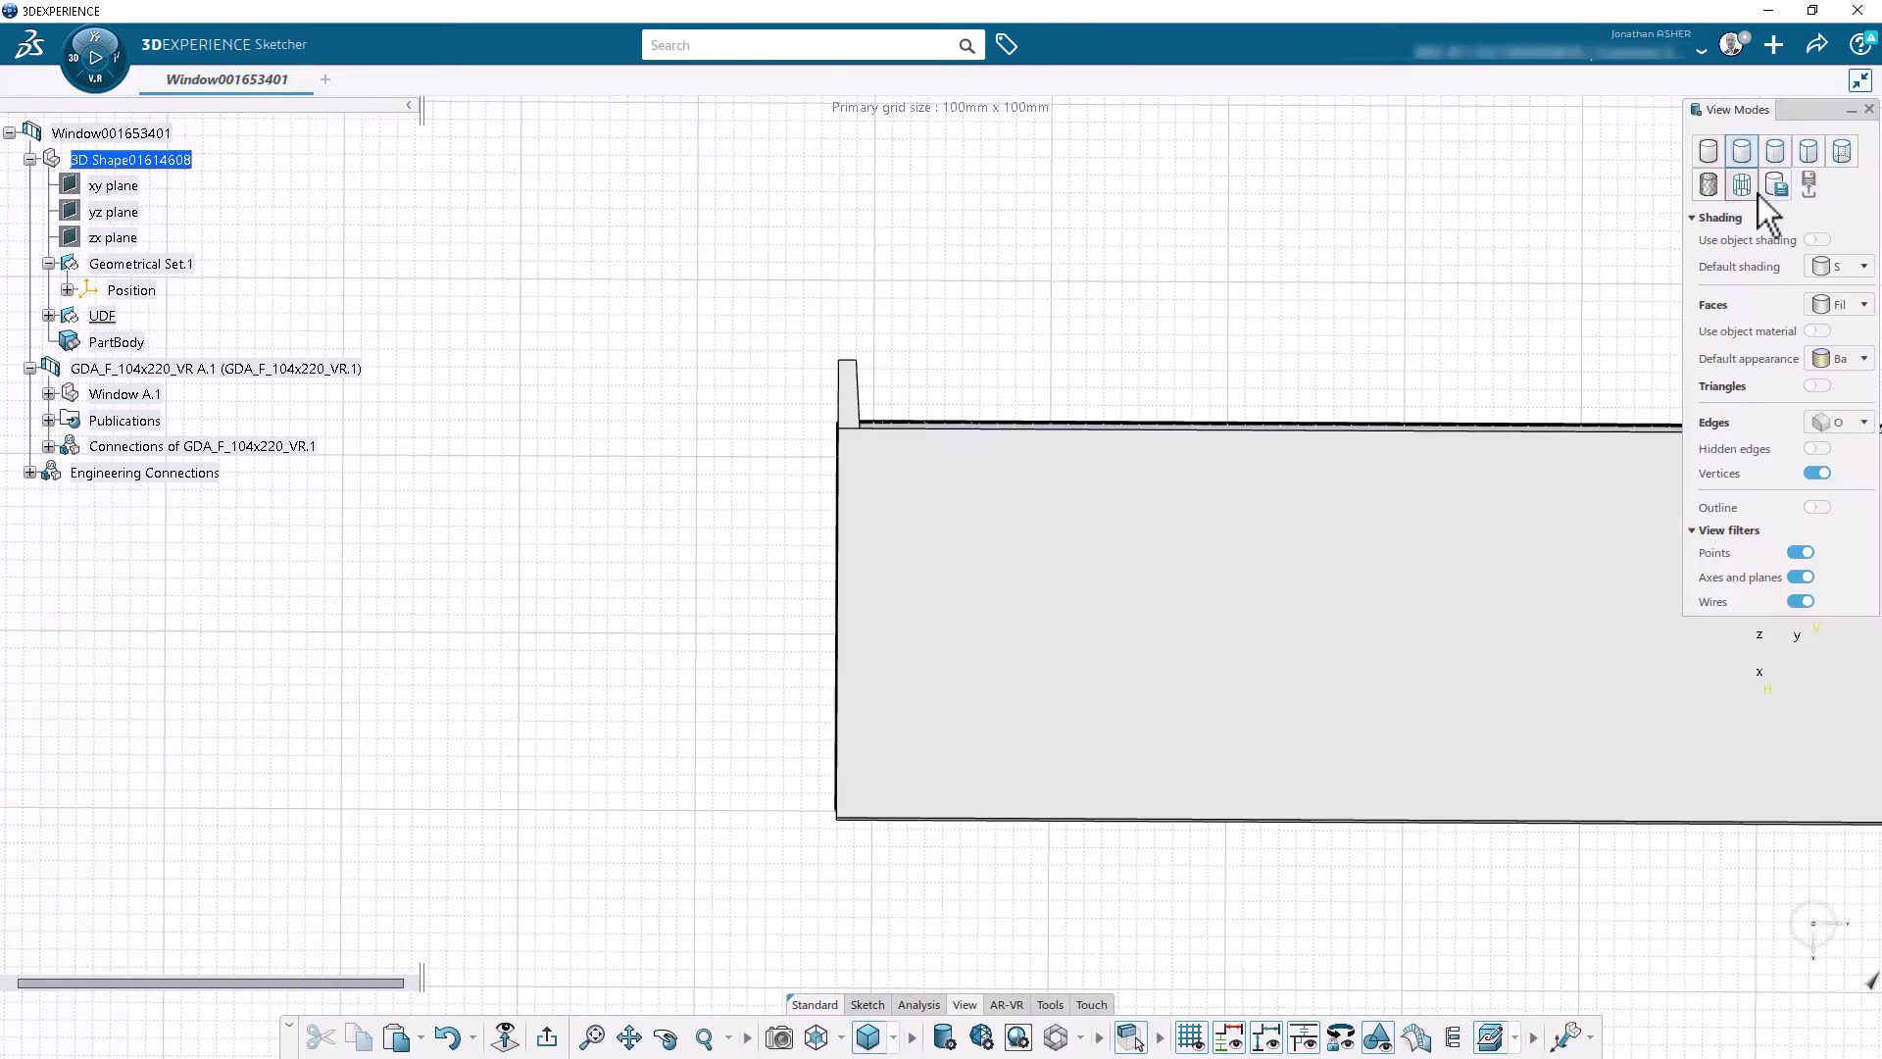
pyautogui.click(1743, 186)
# Step: Sketch a rectangle of about 900 by 100 mm along the inner window frame lines and create an output profile from it
pyautogui.moveTo(1479, 533); pyautogui.dragTo(902, 638, button='middle')
pyautogui.moveTo(900, 335)
pyautogui.mouseDown(button='middle')
pyautogui.moveTo(853, 475)
pyautogui.moveTo(891, 715)
pyautogui.moveTo(900, 596)
pyautogui.moveTo(750, 616)
pyautogui.moveTo(819, 601)
pyautogui.moveTo(559, 478)
pyautogui.mouseUp(button='middle')
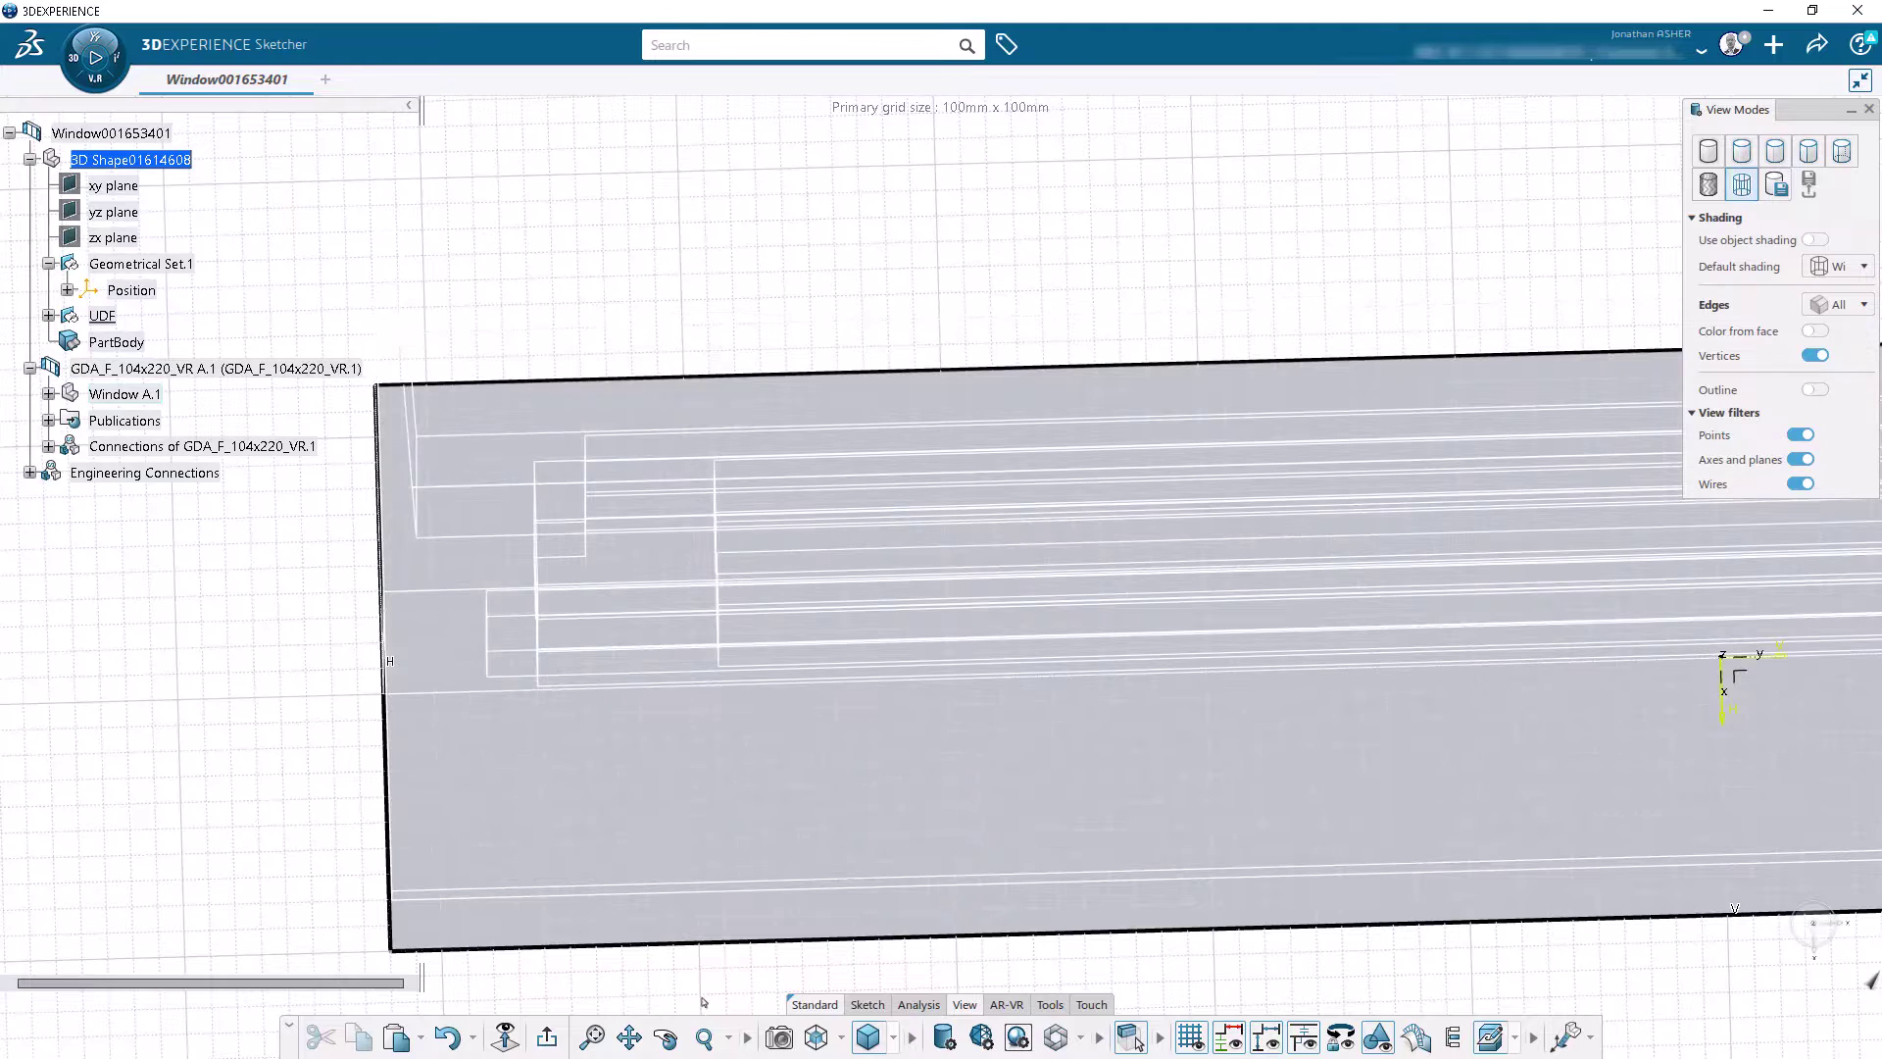
pyautogui.click(866, 1005)
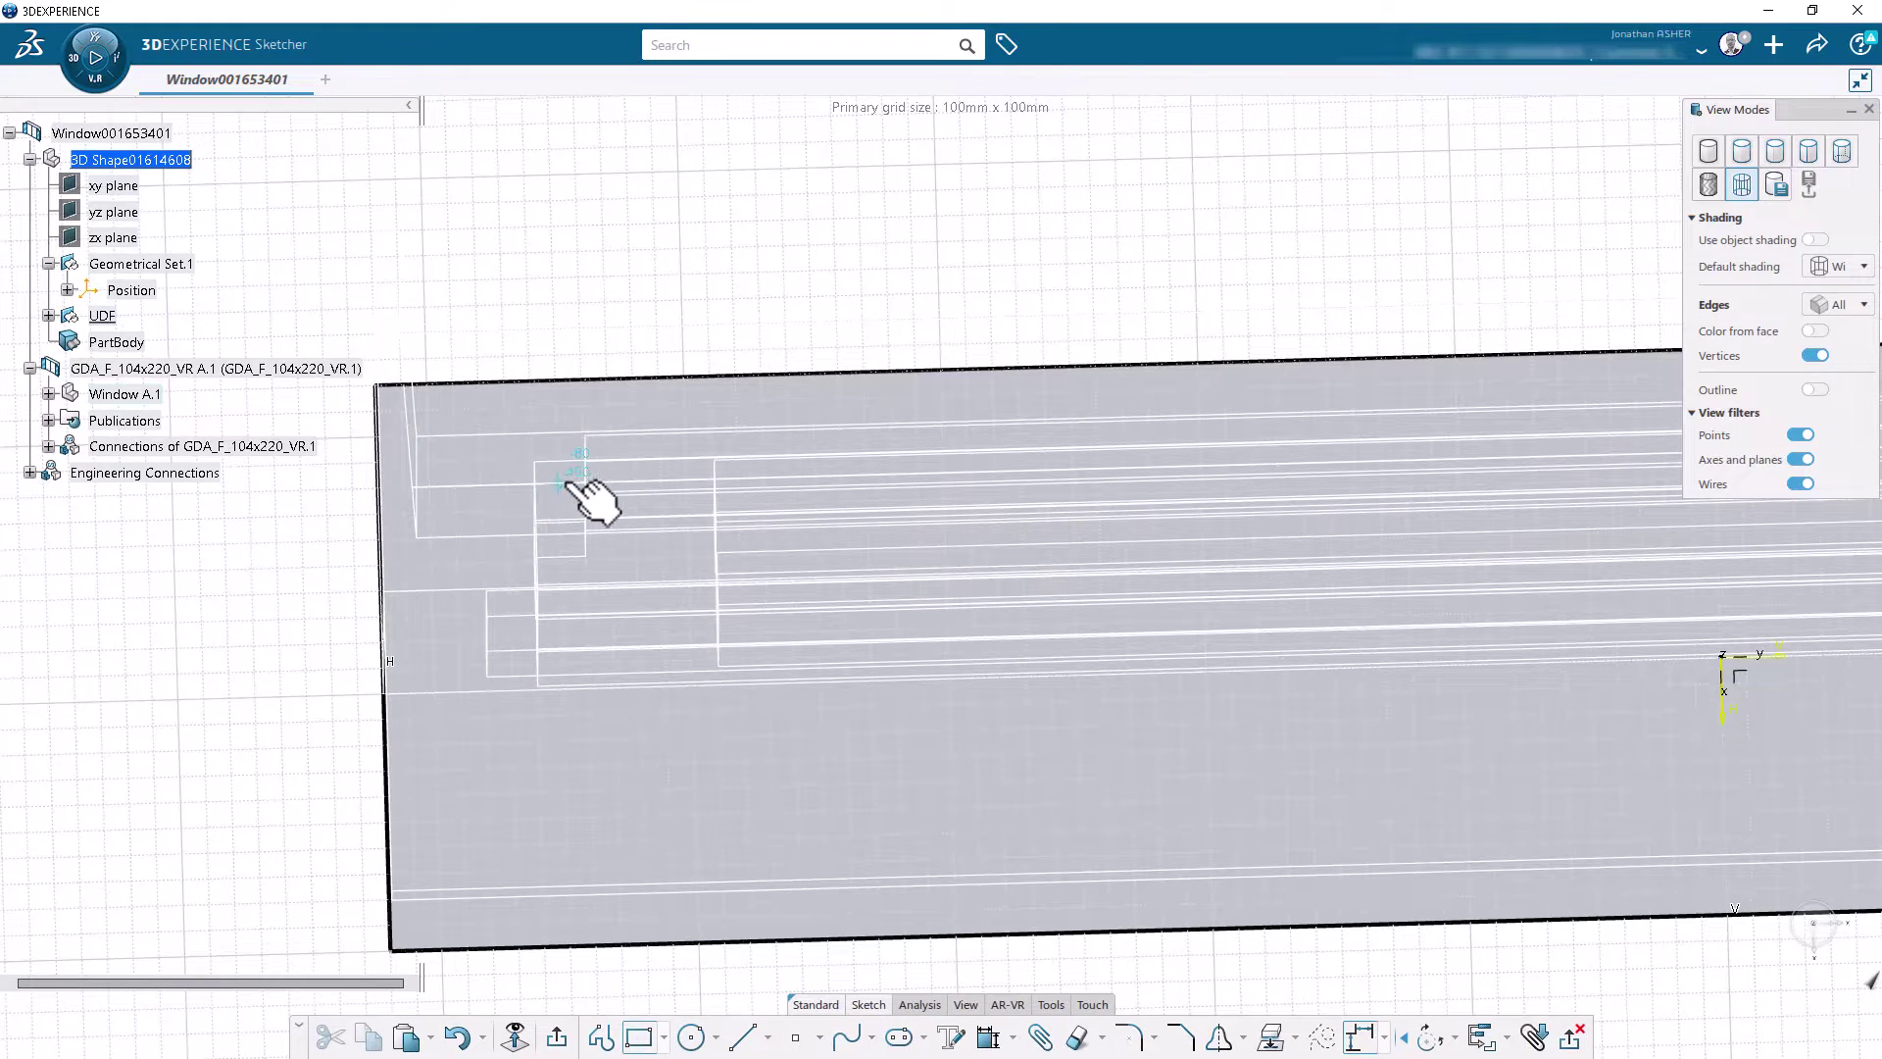
pyautogui.click(531, 467)
pyautogui.moveTo(1628, 750); pyautogui.dragTo(780, 749, button='middle')
pyautogui.moveTo(1584, 698); pyautogui.dragTo(838, 703, button='middle')
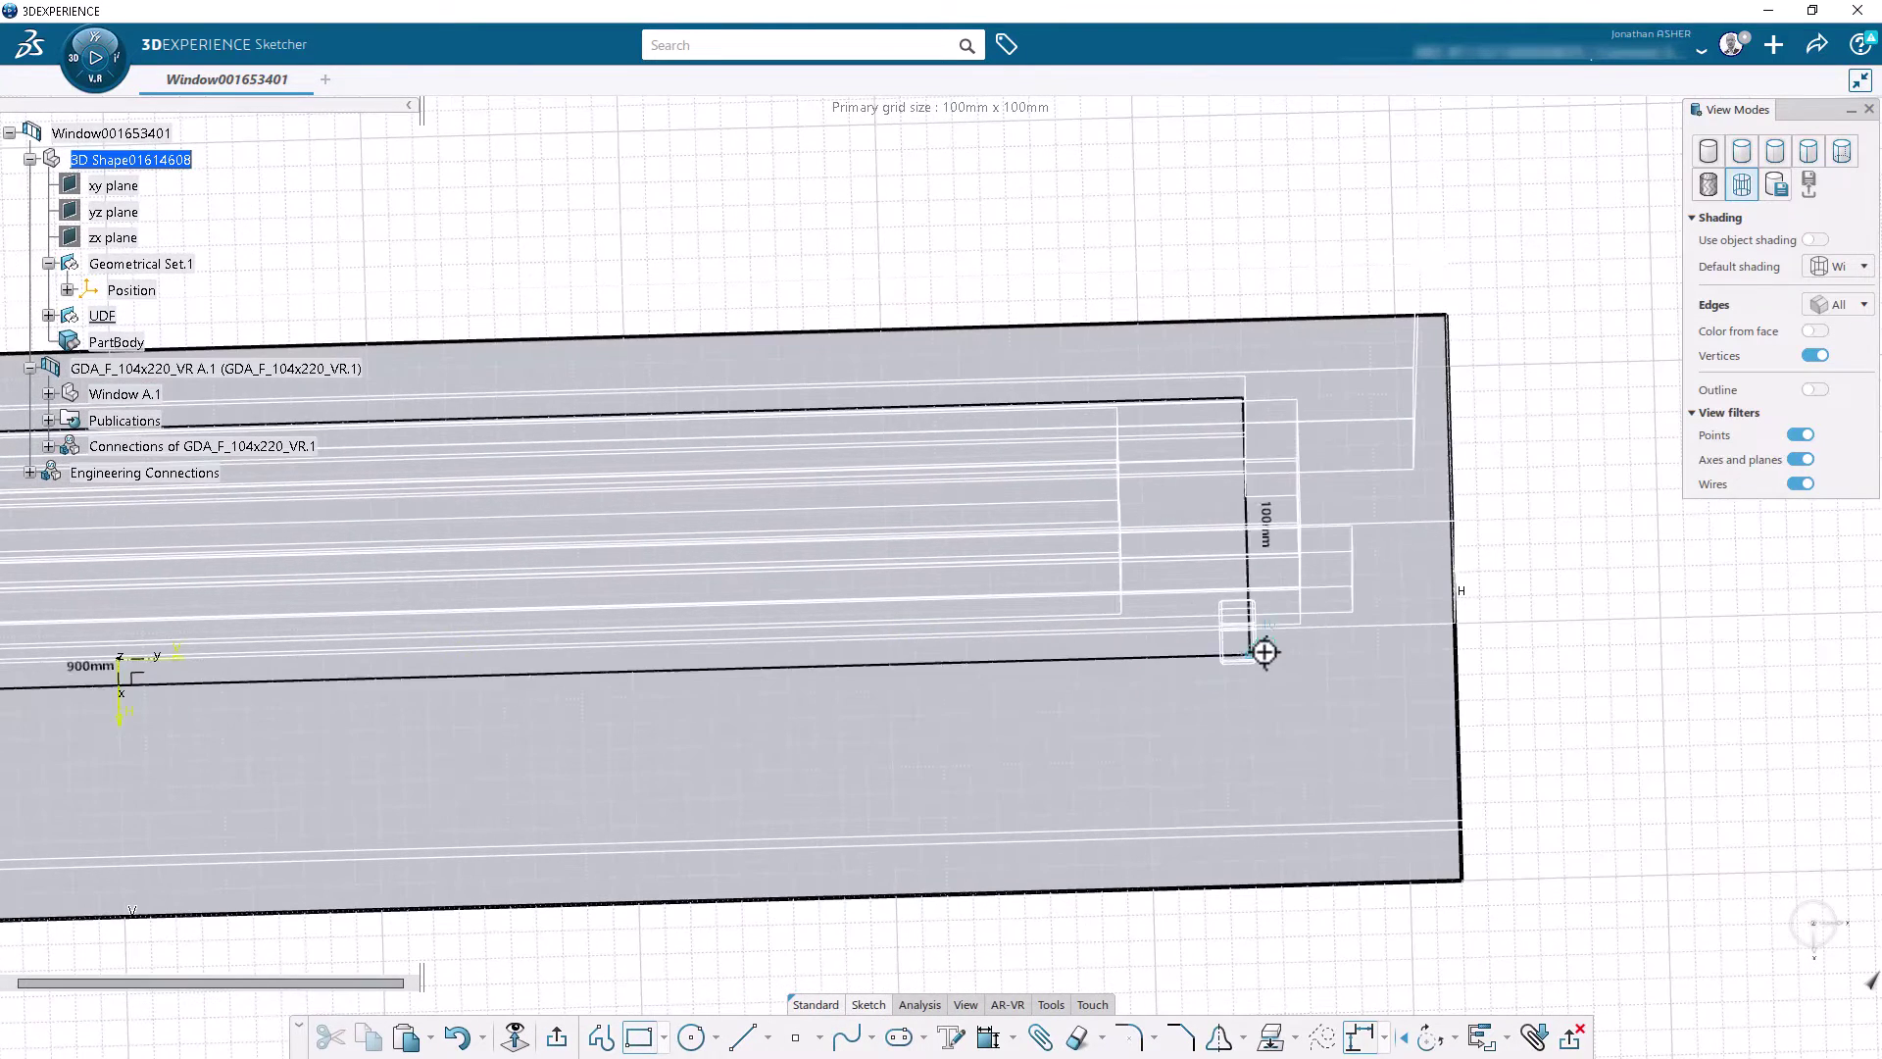
pyautogui.click(1301, 634)
pyautogui.moveTo(1202, 803)
pyautogui.mouseDown(button='middle')
pyautogui.moveTo(1172, 706)
pyautogui.moveTo(1176, 559)
pyautogui.moveTo(1203, 724)
pyautogui.moveTo(1197, 971)
pyautogui.moveTo(1222, 647)
pyautogui.moveTo(1250, 814)
pyautogui.mouseUp(button='middle')
pyautogui.click(1483, 1038)
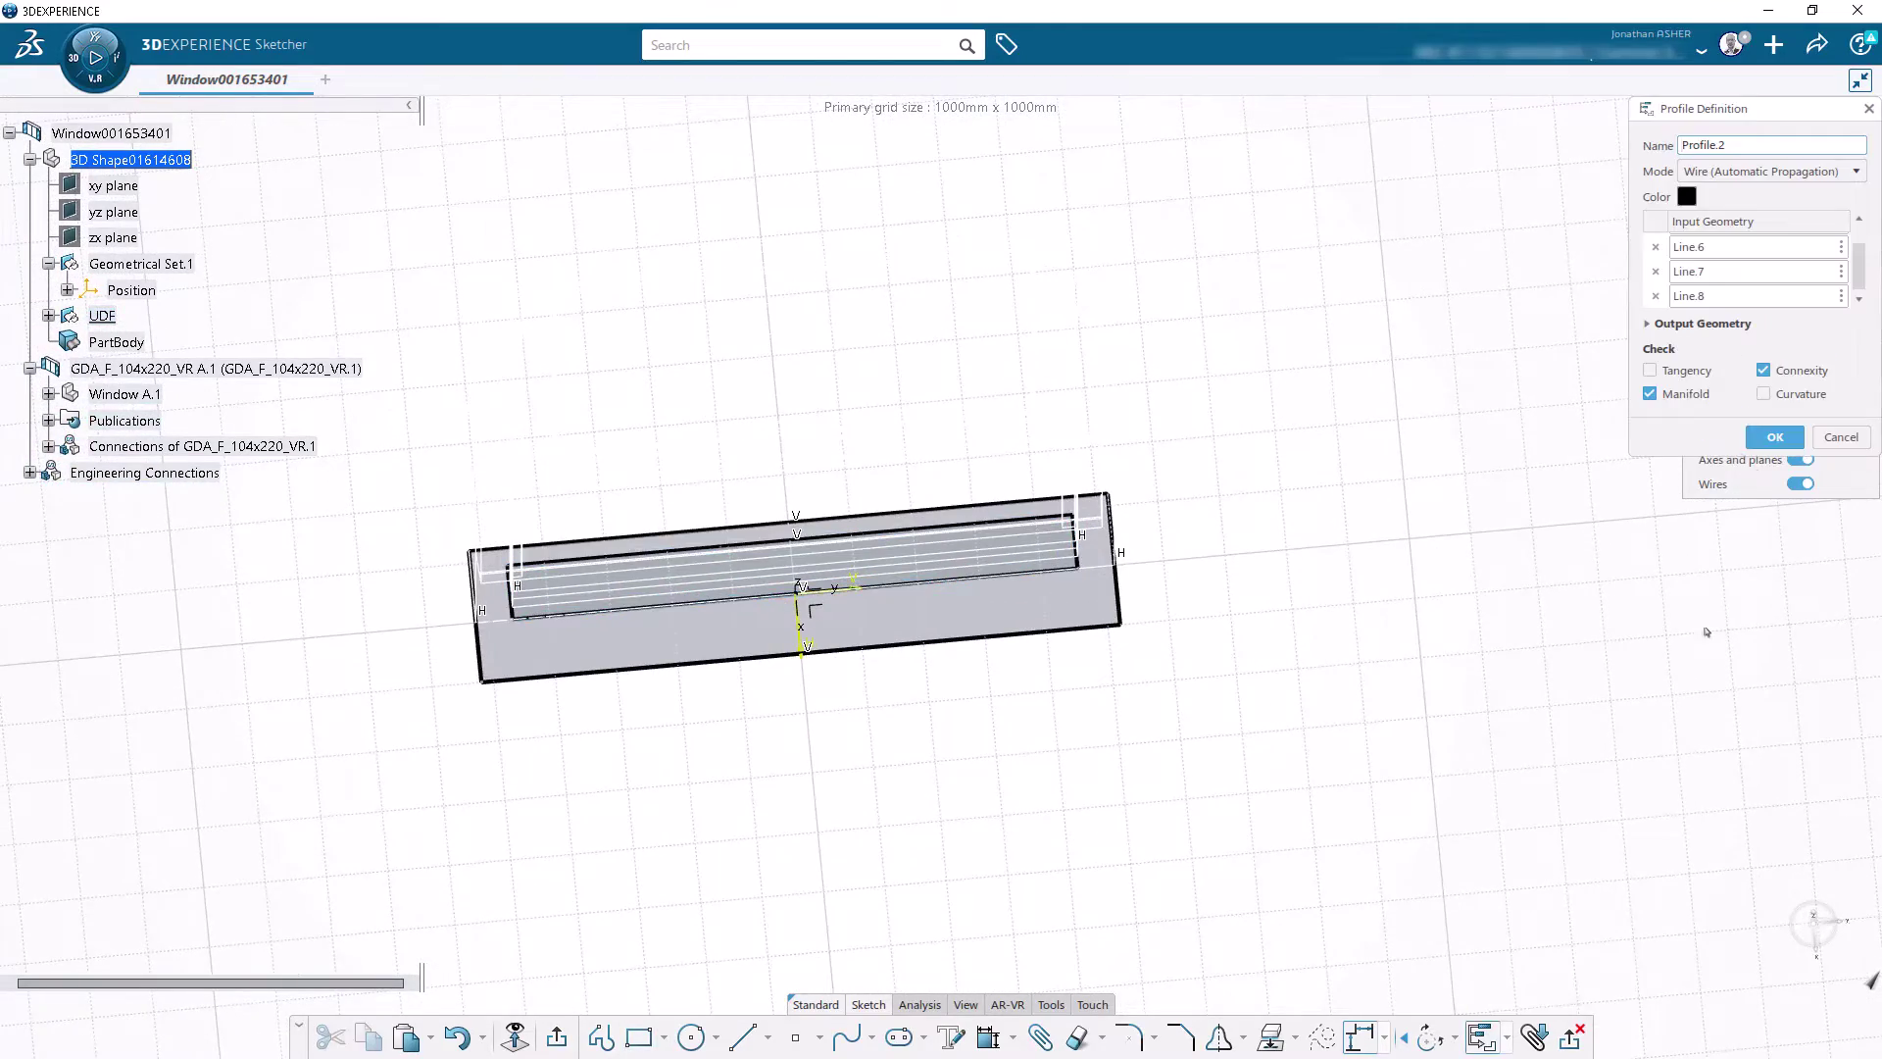
pyautogui.click(1766, 439)
# Step: Sketch a rectangle about 340 mm deep, aligned with the inner rectangle's ends, and create an output profile from it
pyautogui.moveTo(861, 699); pyautogui.dragTo(981, 764, button='middle')
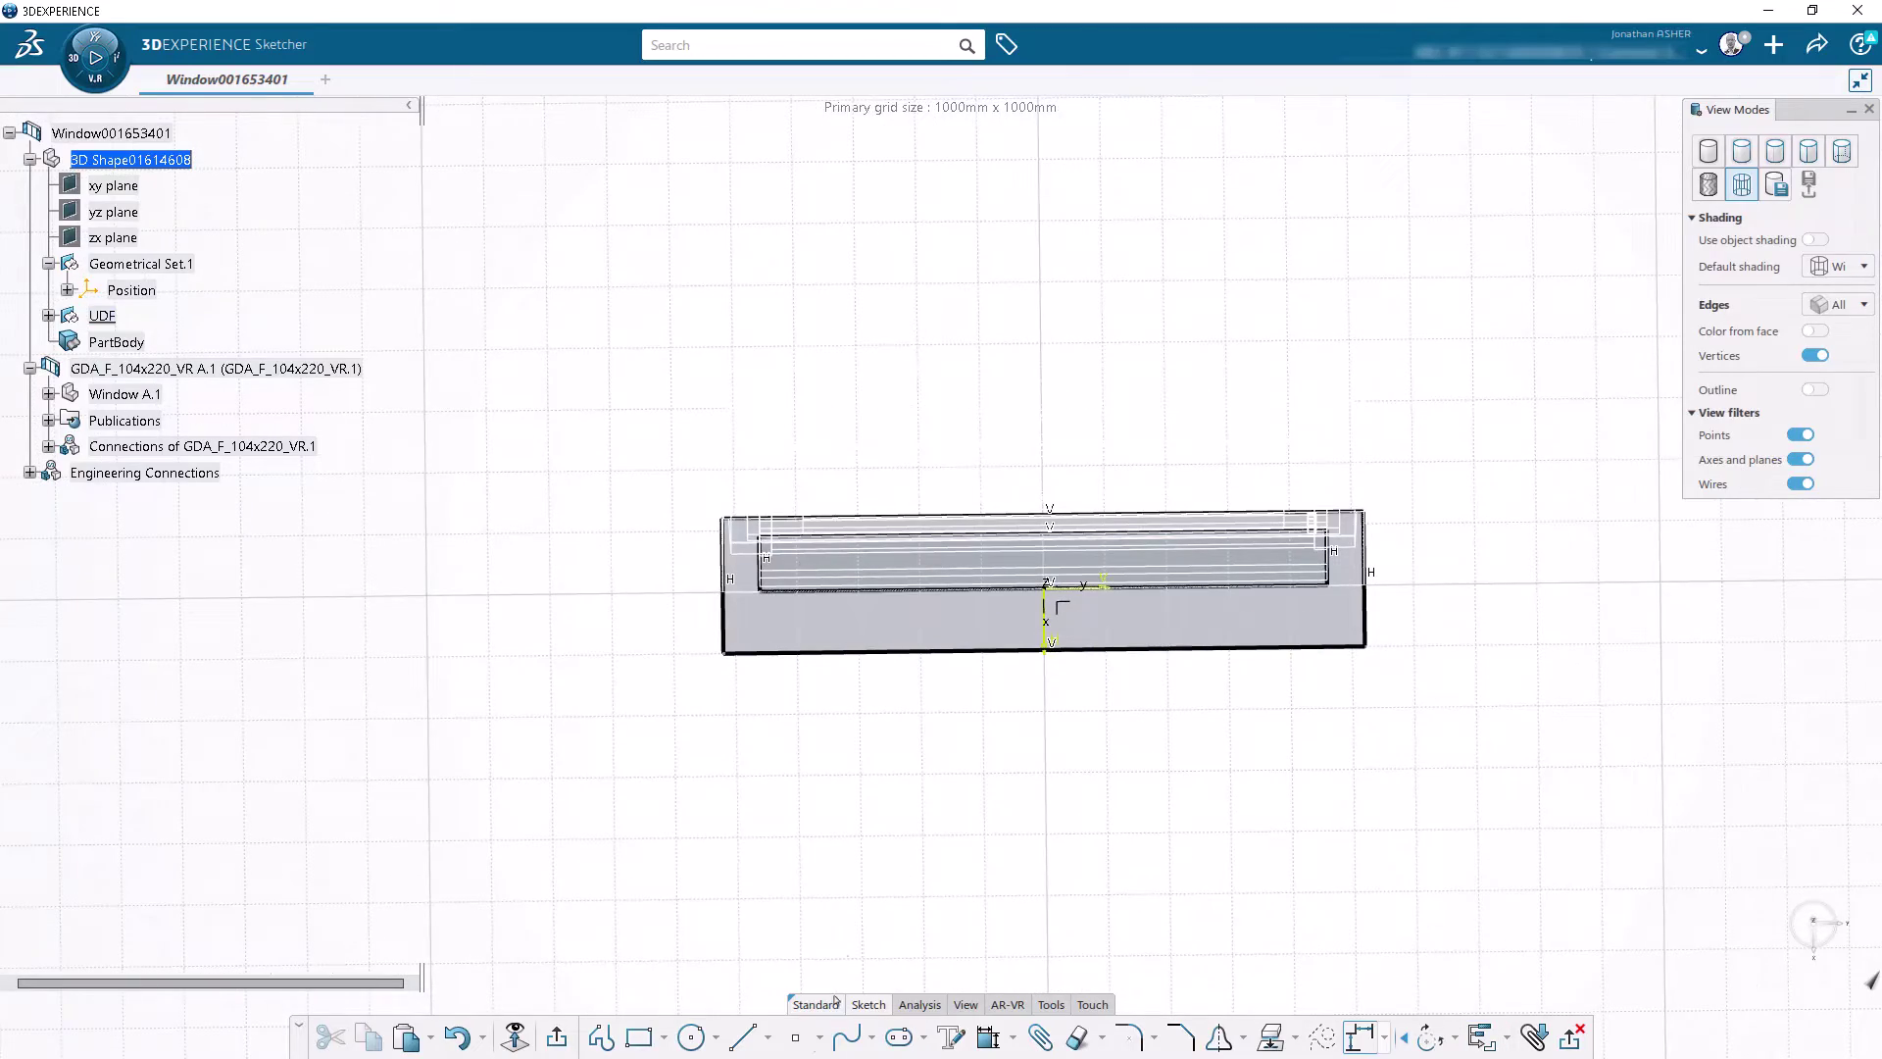
pyautogui.click(652, 1049)
pyautogui.moveTo(689, 756)
pyautogui.mouseDown(button='middle')
pyautogui.moveTo(710, 765)
pyautogui.moveTo(676, 673)
pyautogui.moveTo(1101, 726)
pyautogui.moveTo(1103, 700)
pyautogui.mouseUp(button='middle')
pyautogui.moveTo(1540, 772)
pyautogui.mouseDown(button='middle')
pyautogui.moveTo(971, 629)
pyautogui.moveTo(1197, 777)
pyautogui.moveTo(1205, 592)
pyautogui.mouseUp(button='middle')
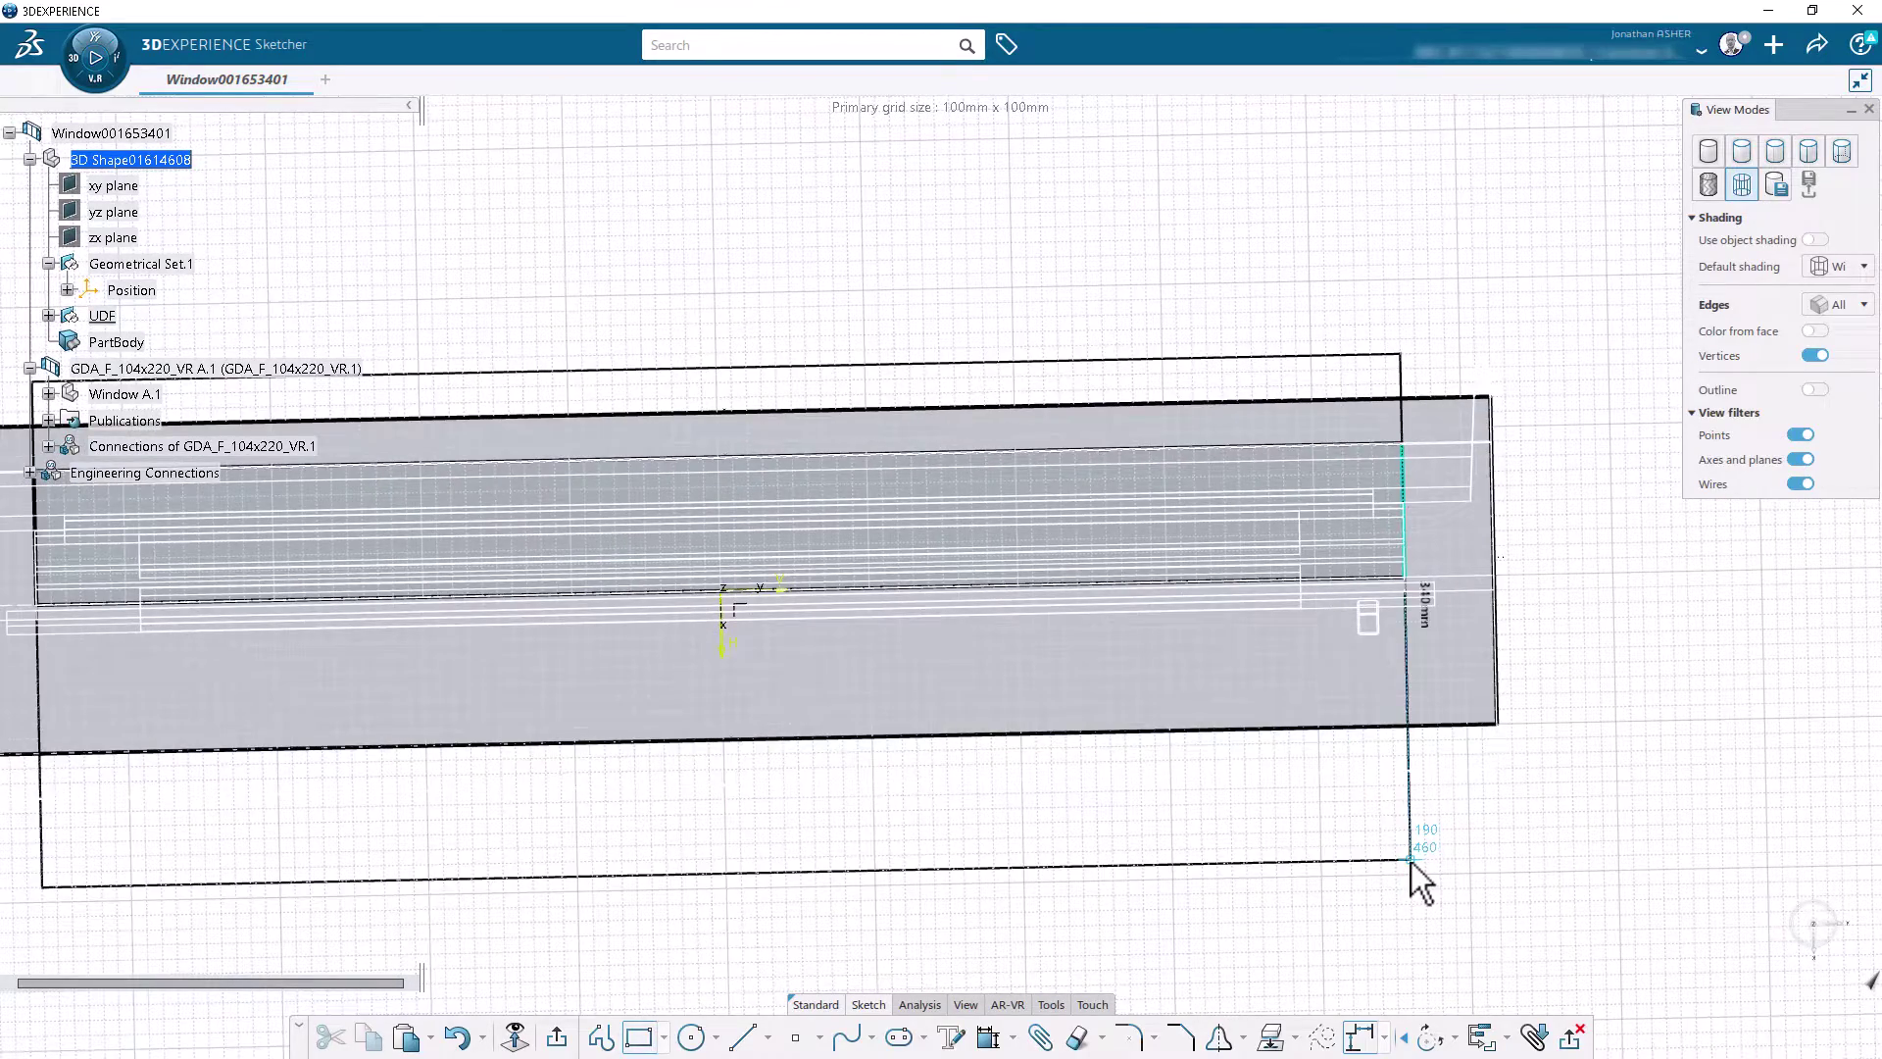
pyautogui.click(1412, 861)
pyautogui.click(1483, 1045)
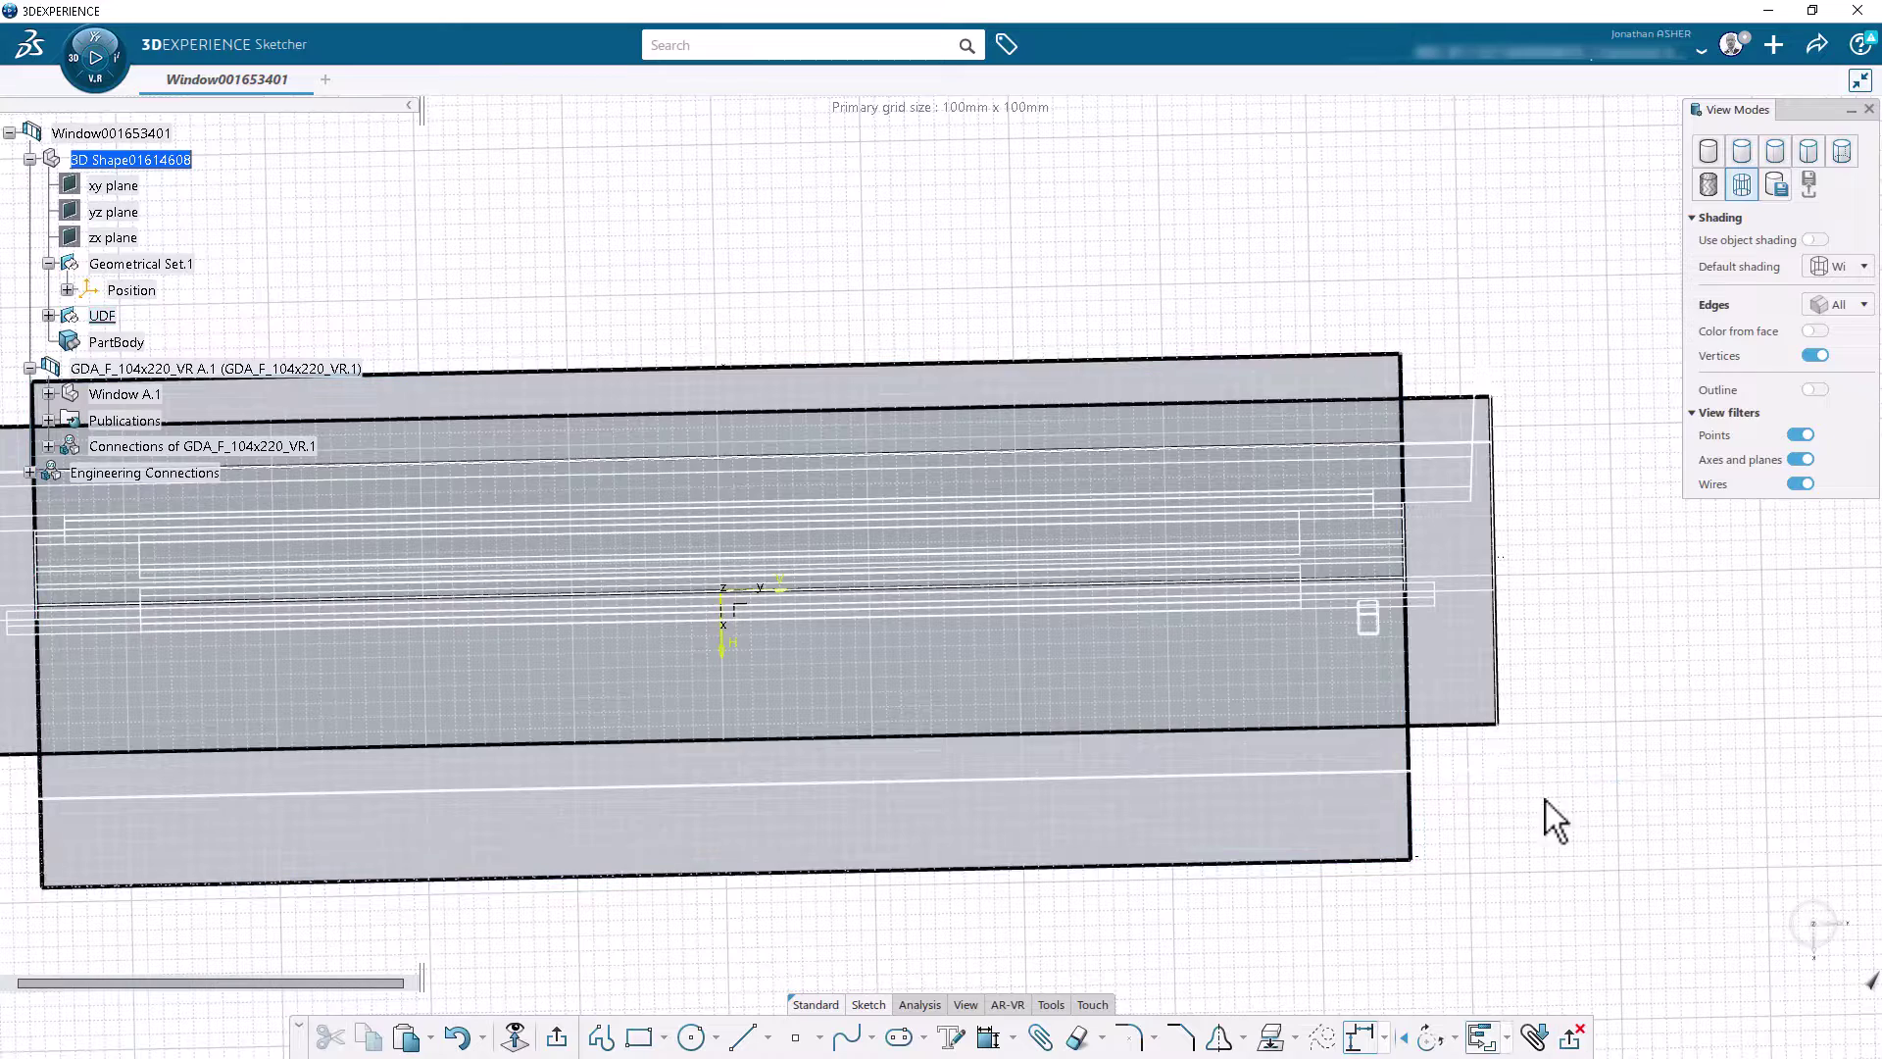
pyautogui.click(1775, 438)
# Step: Sketch a rectangle about 670 mm deep, aligned with the top box outline's ends, and create an output profile from it
pyautogui.moveTo(622, 823)
pyautogui.mouseDown(button='middle')
pyautogui.moveTo(1037, 772)
pyautogui.moveTo(1040, 880)
pyautogui.mouseUp(button='middle')
pyautogui.moveTo(649, 479)
pyautogui.mouseDown(button='middle')
pyautogui.moveTo(832, 503)
pyautogui.moveTo(826, 399)
pyautogui.moveTo(1034, 748)
pyautogui.mouseUp(button='middle')
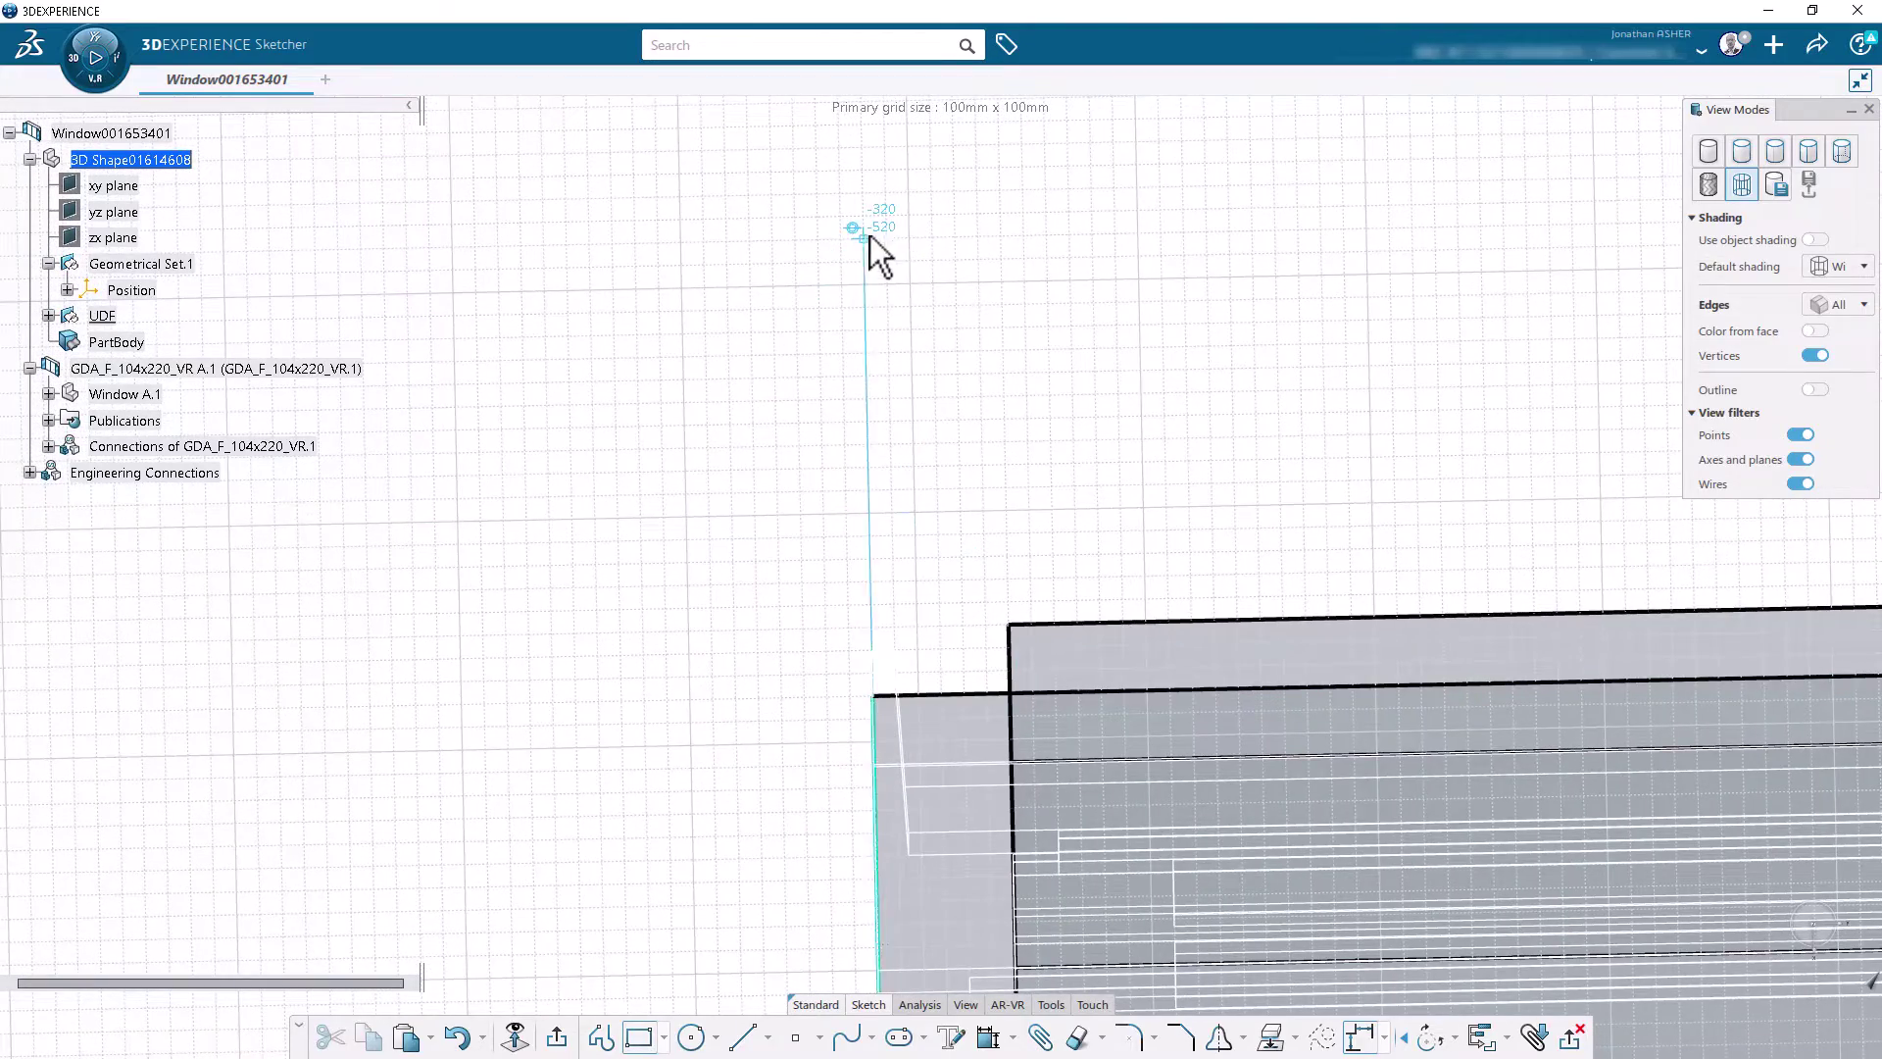
pyautogui.click(862, 145)
pyautogui.moveTo(1605, 883); pyautogui.dragTo(910, 698, button='middle')
pyautogui.moveTo(1438, 746); pyautogui.dragTo(1255, 669, button='middle')
pyautogui.scroll(4, 1255, 667)
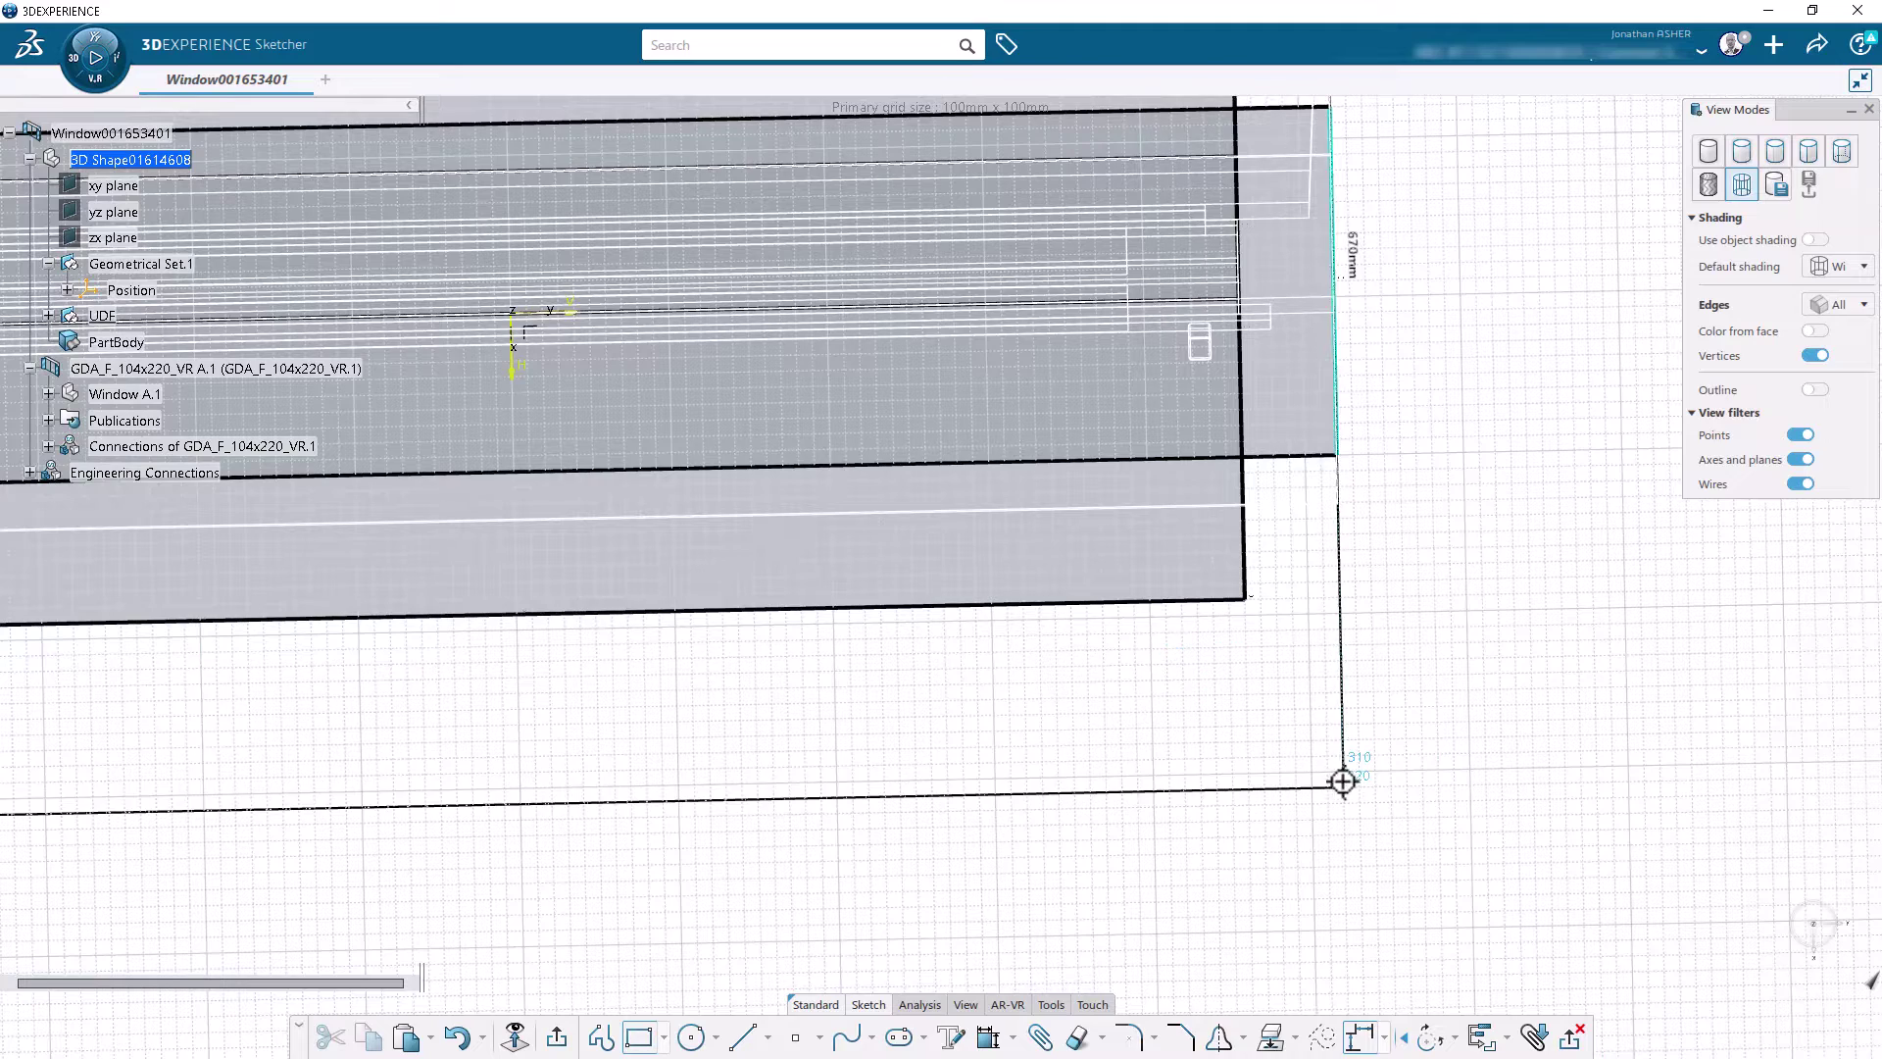
pyautogui.click(1339, 766)
pyautogui.click(1479, 1041)
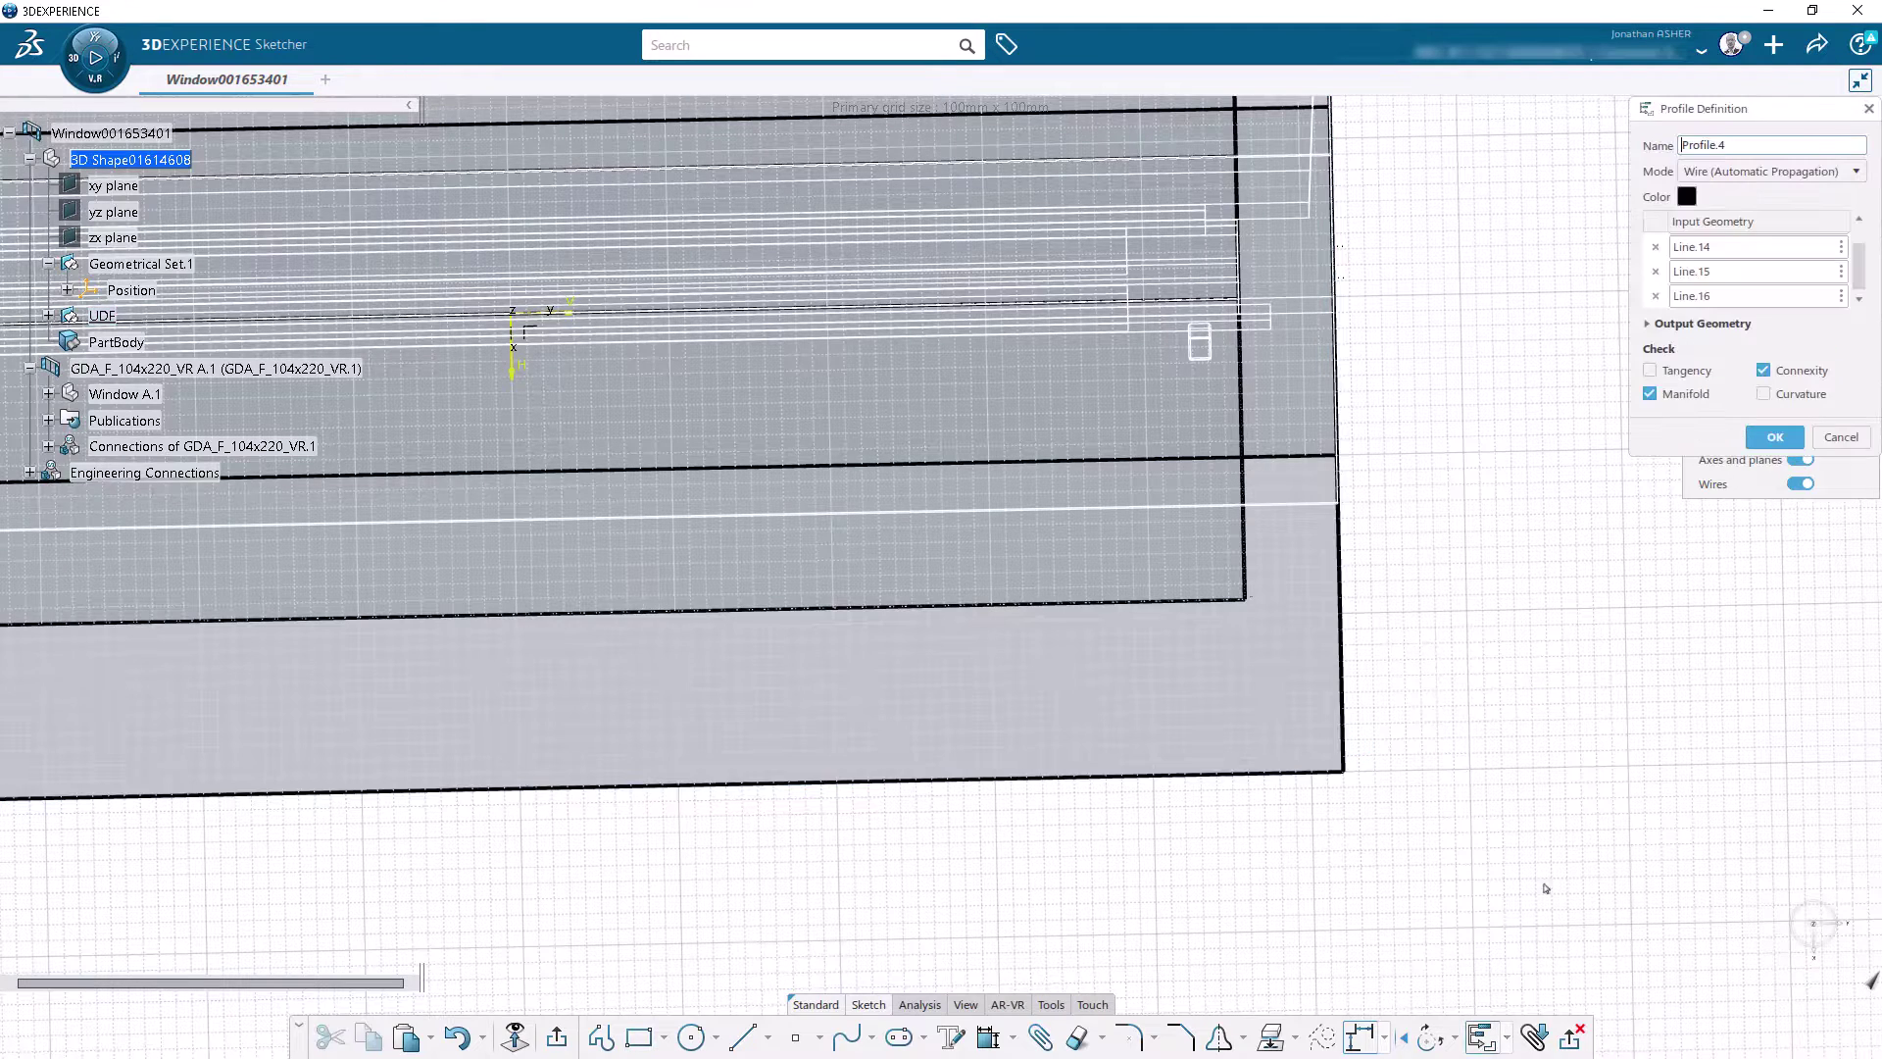
pyautogui.click(1773, 439)
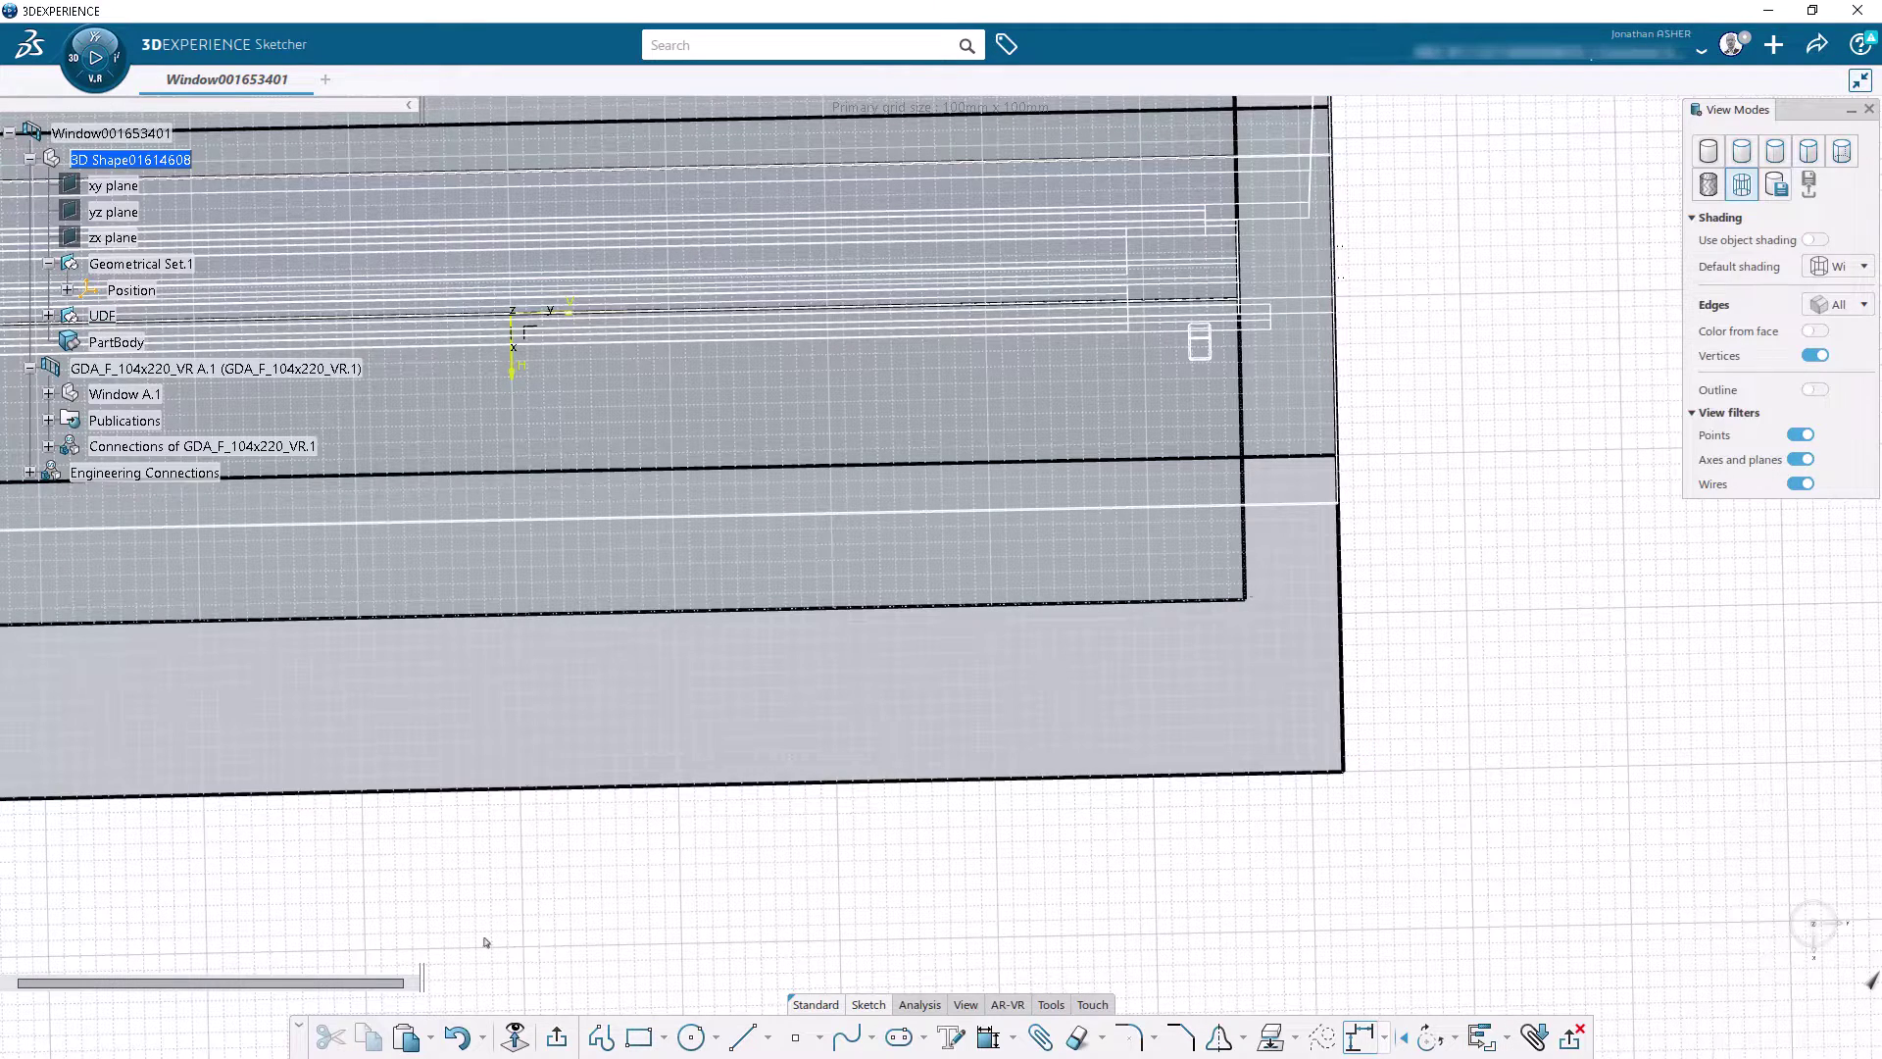
# Step: Exit the sketch and set the view mode back to shading with edges
pyautogui.click(556, 1037)
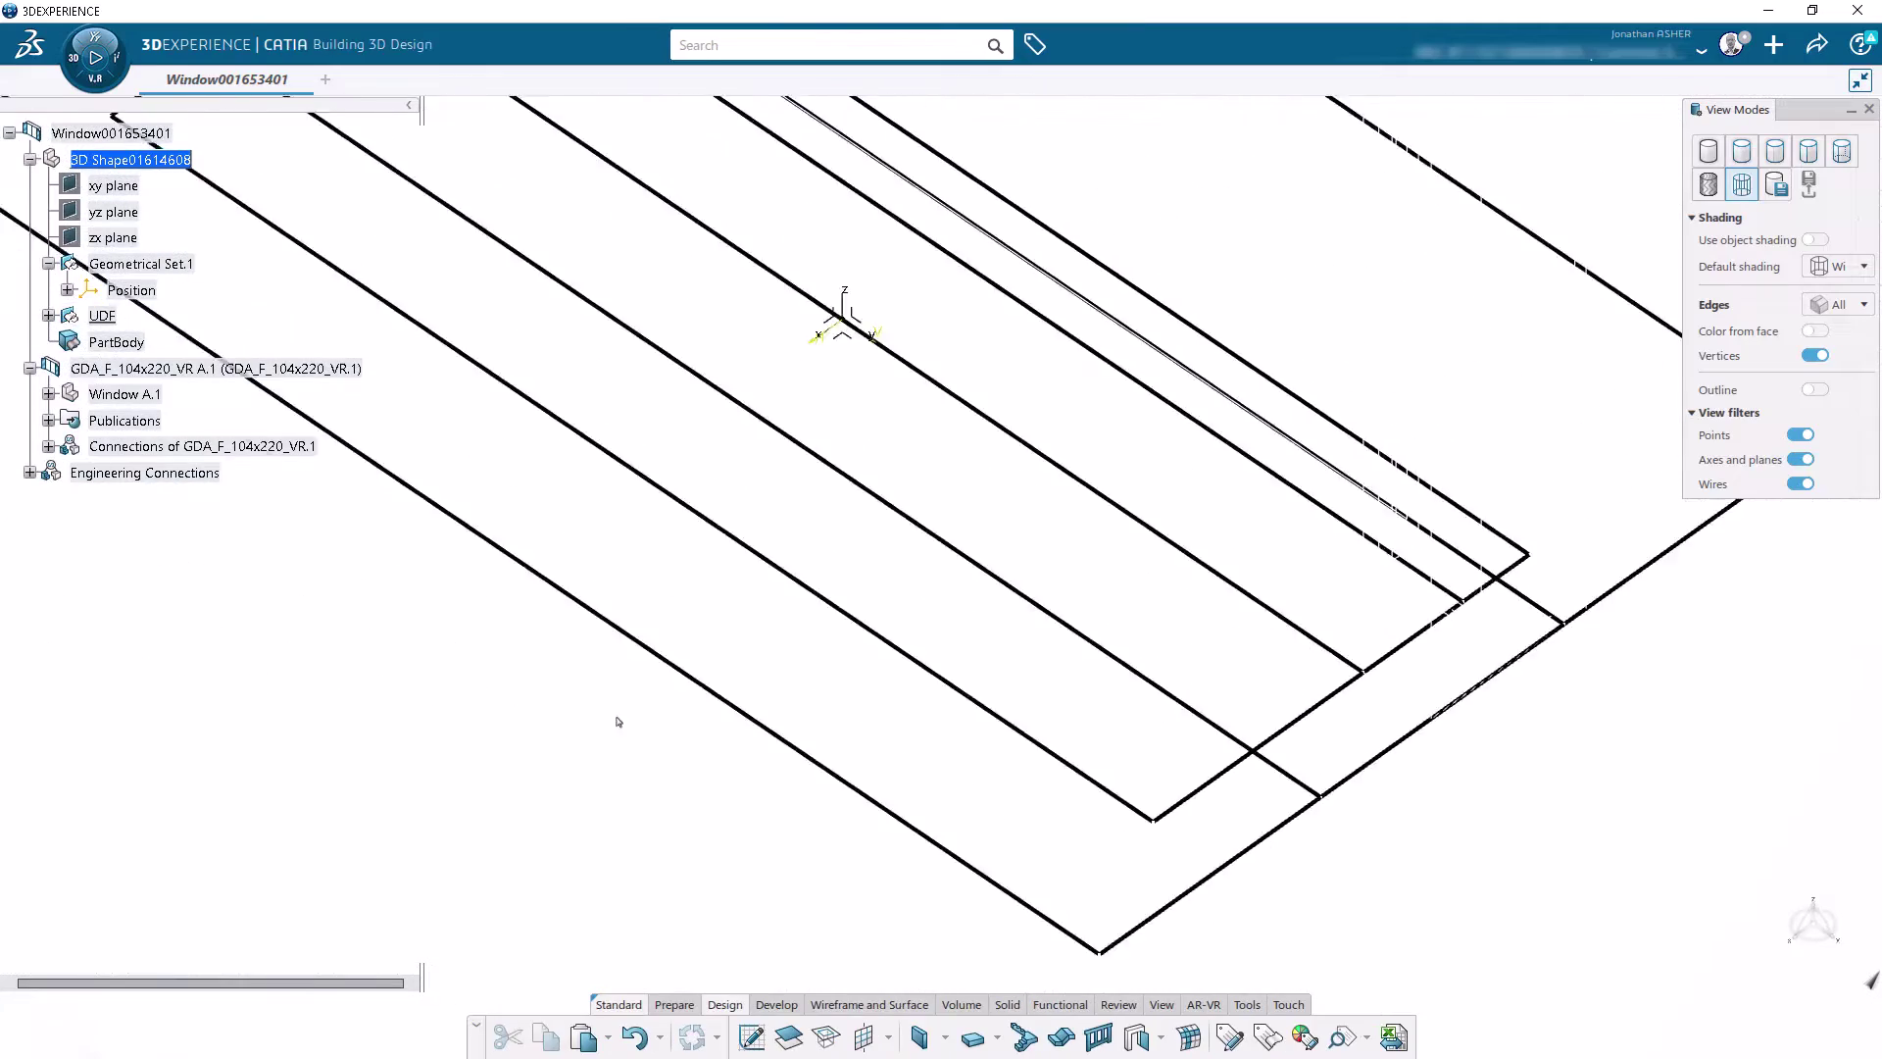
pyautogui.moveTo(618, 722); pyautogui.dragTo(1114, 590, button='middle')
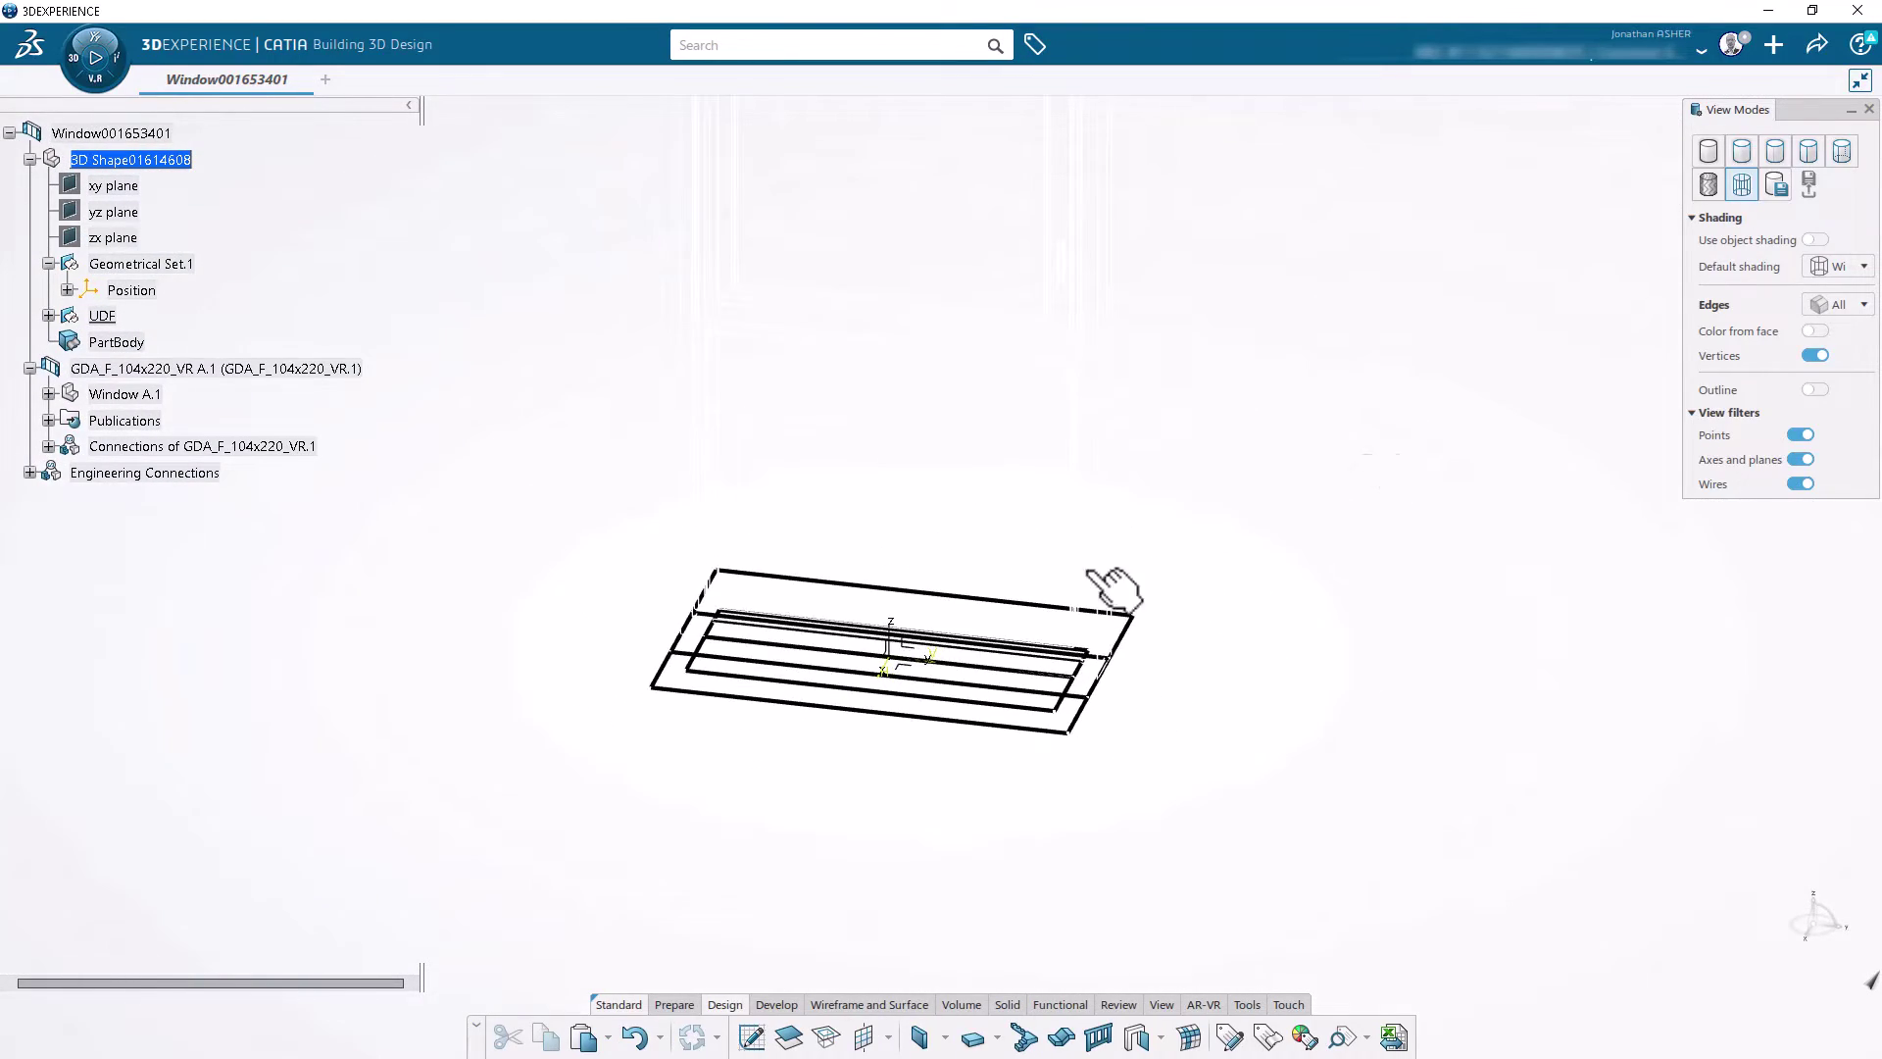
pyautogui.click(1753, 160)
pyautogui.moveTo(1264, 386); pyautogui.dragTo(1277, 616, button='middle')
pyautogui.moveTo(1166, 760)
pyautogui.mouseDown(button='middle')
pyautogui.moveTo(1414, 720)
pyautogui.moveTo(1157, 760)
pyautogui.moveTo(1261, 451)
pyautogui.moveTo(1235, 614)
pyautogui.mouseUp(button='middle')
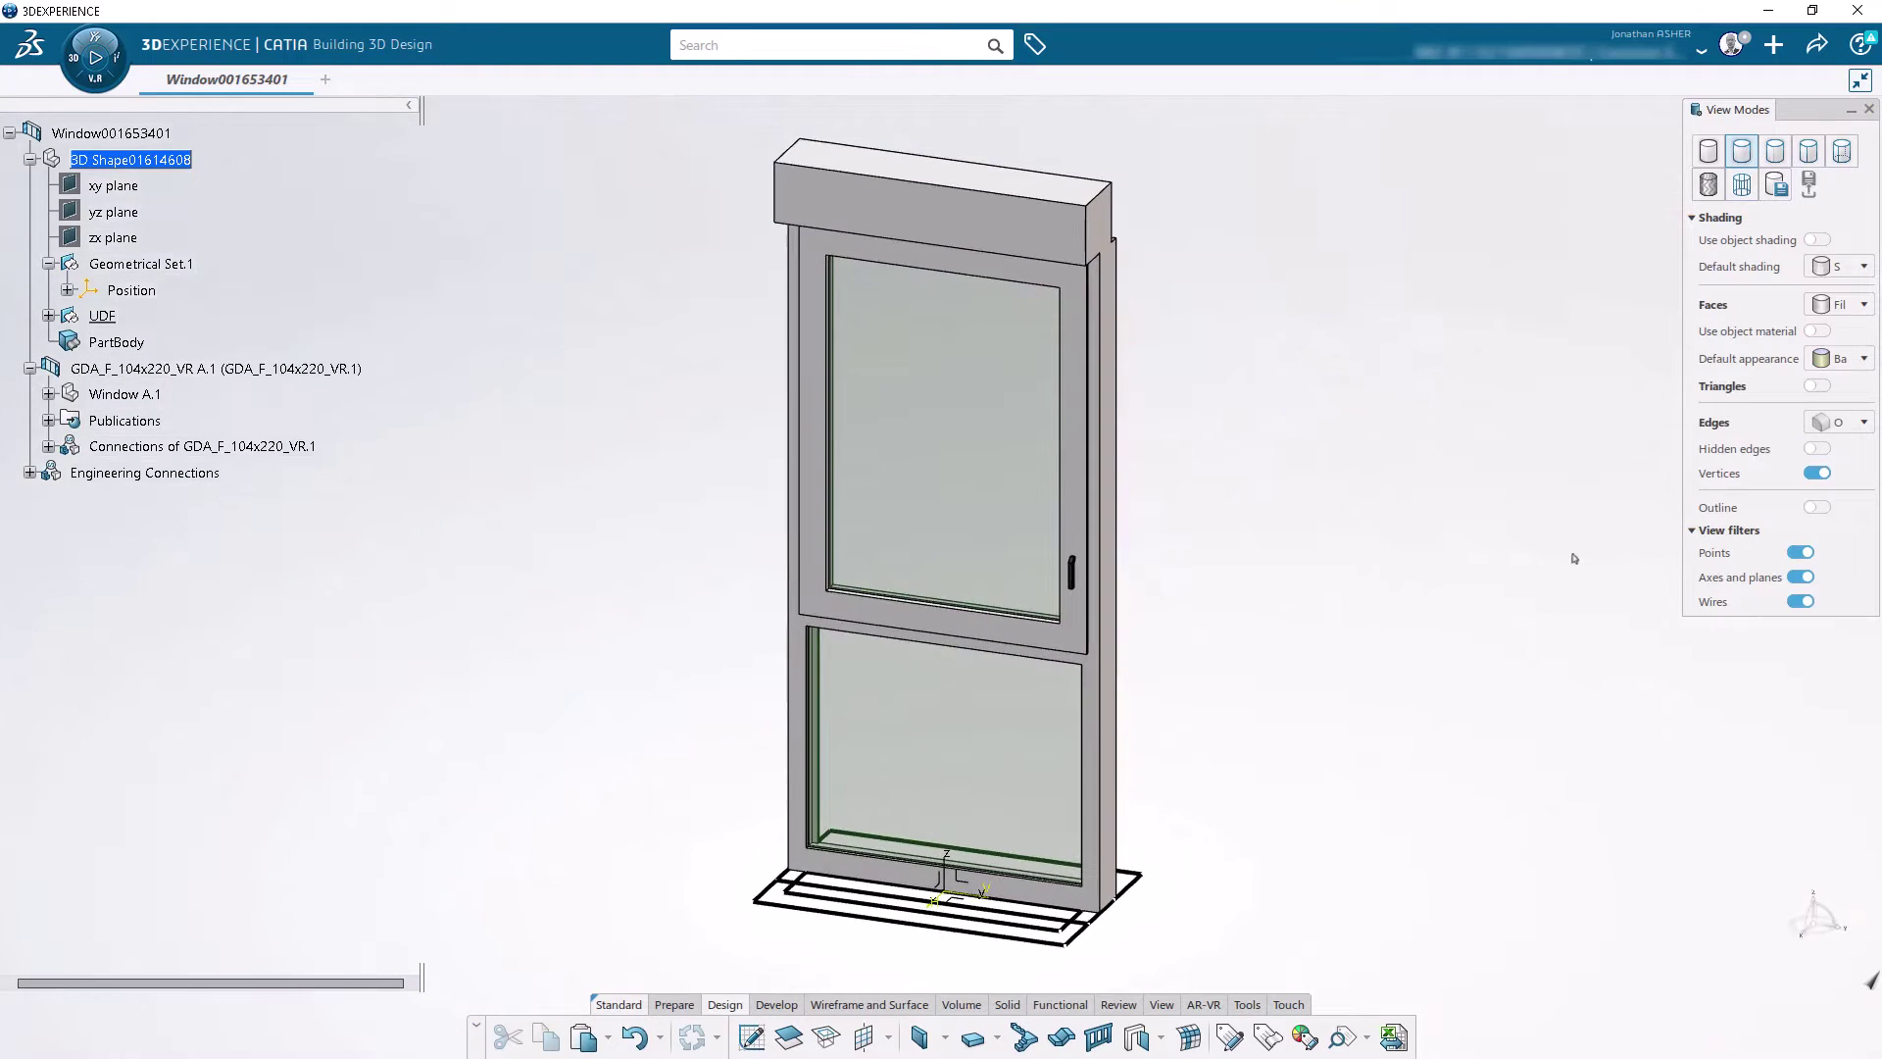
# Step: Create a standard axis system in the UDF set with default origin and axes, using Position as its reference
pyautogui.click(48, 316)
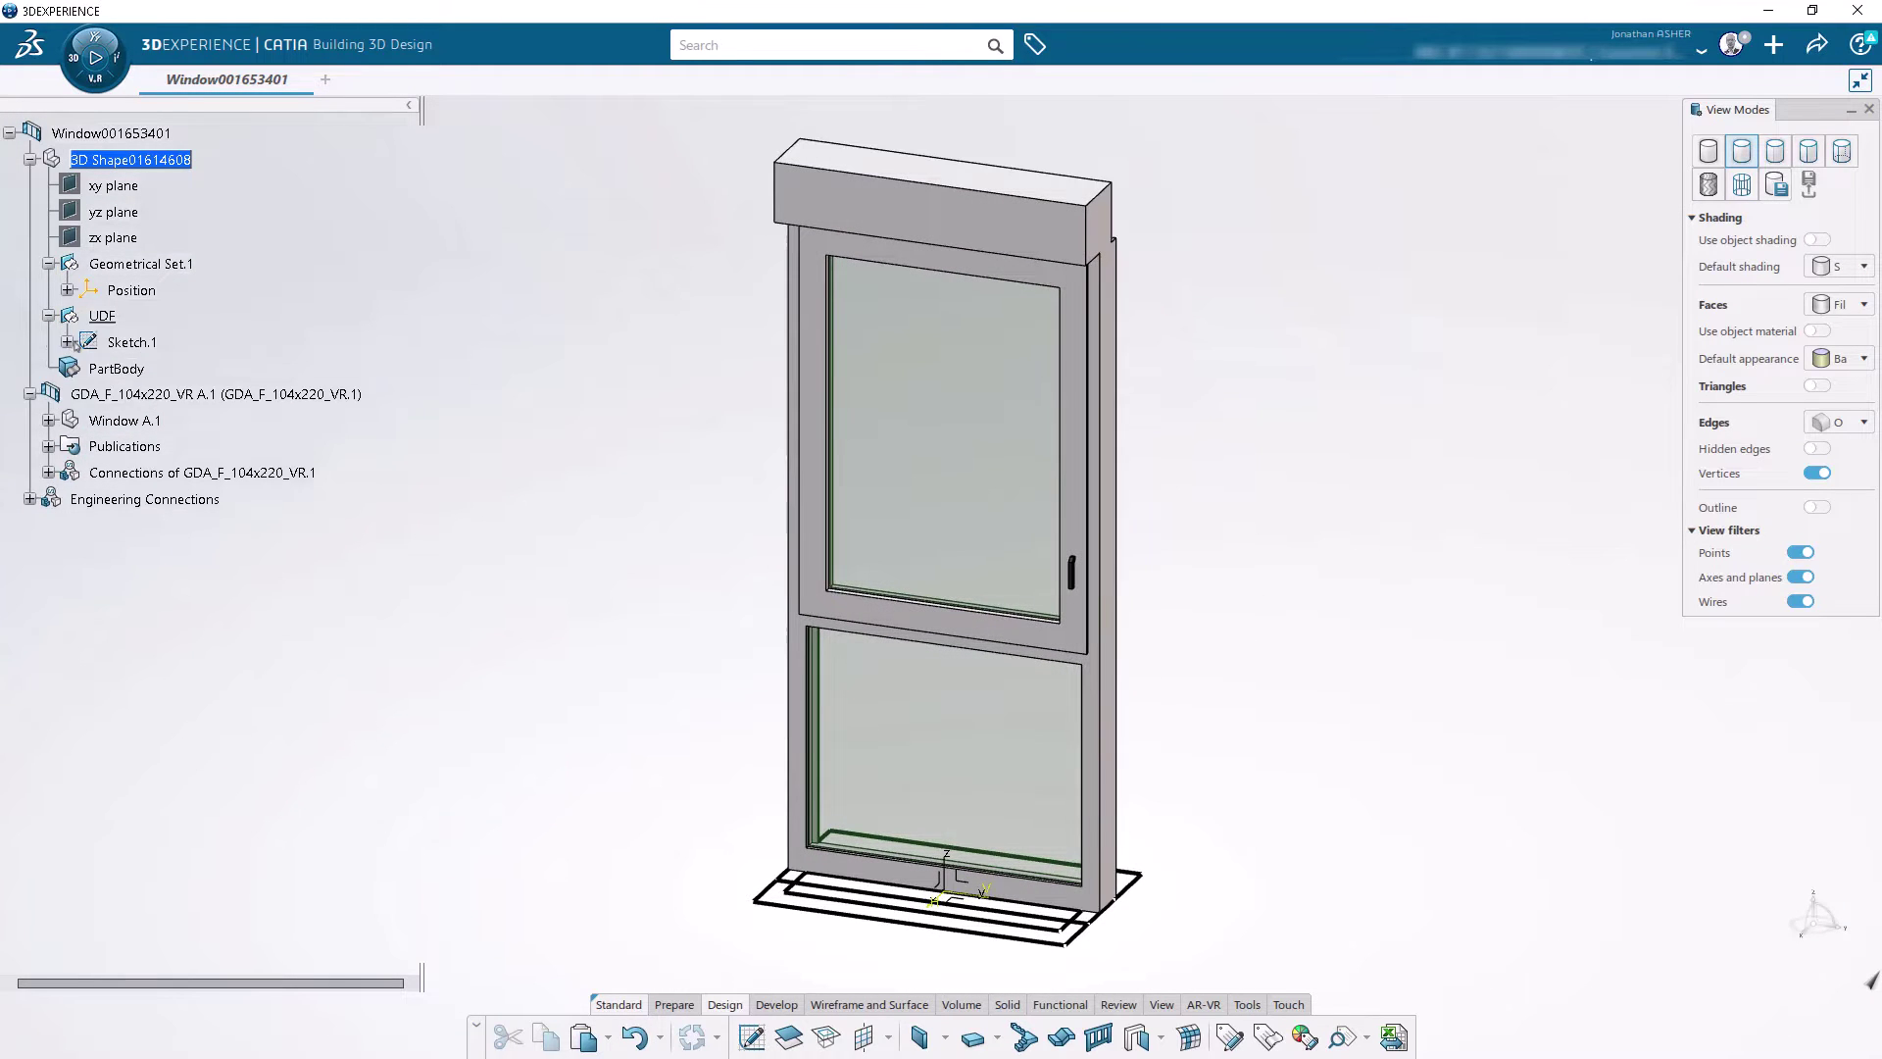
pyautogui.click(67, 343)
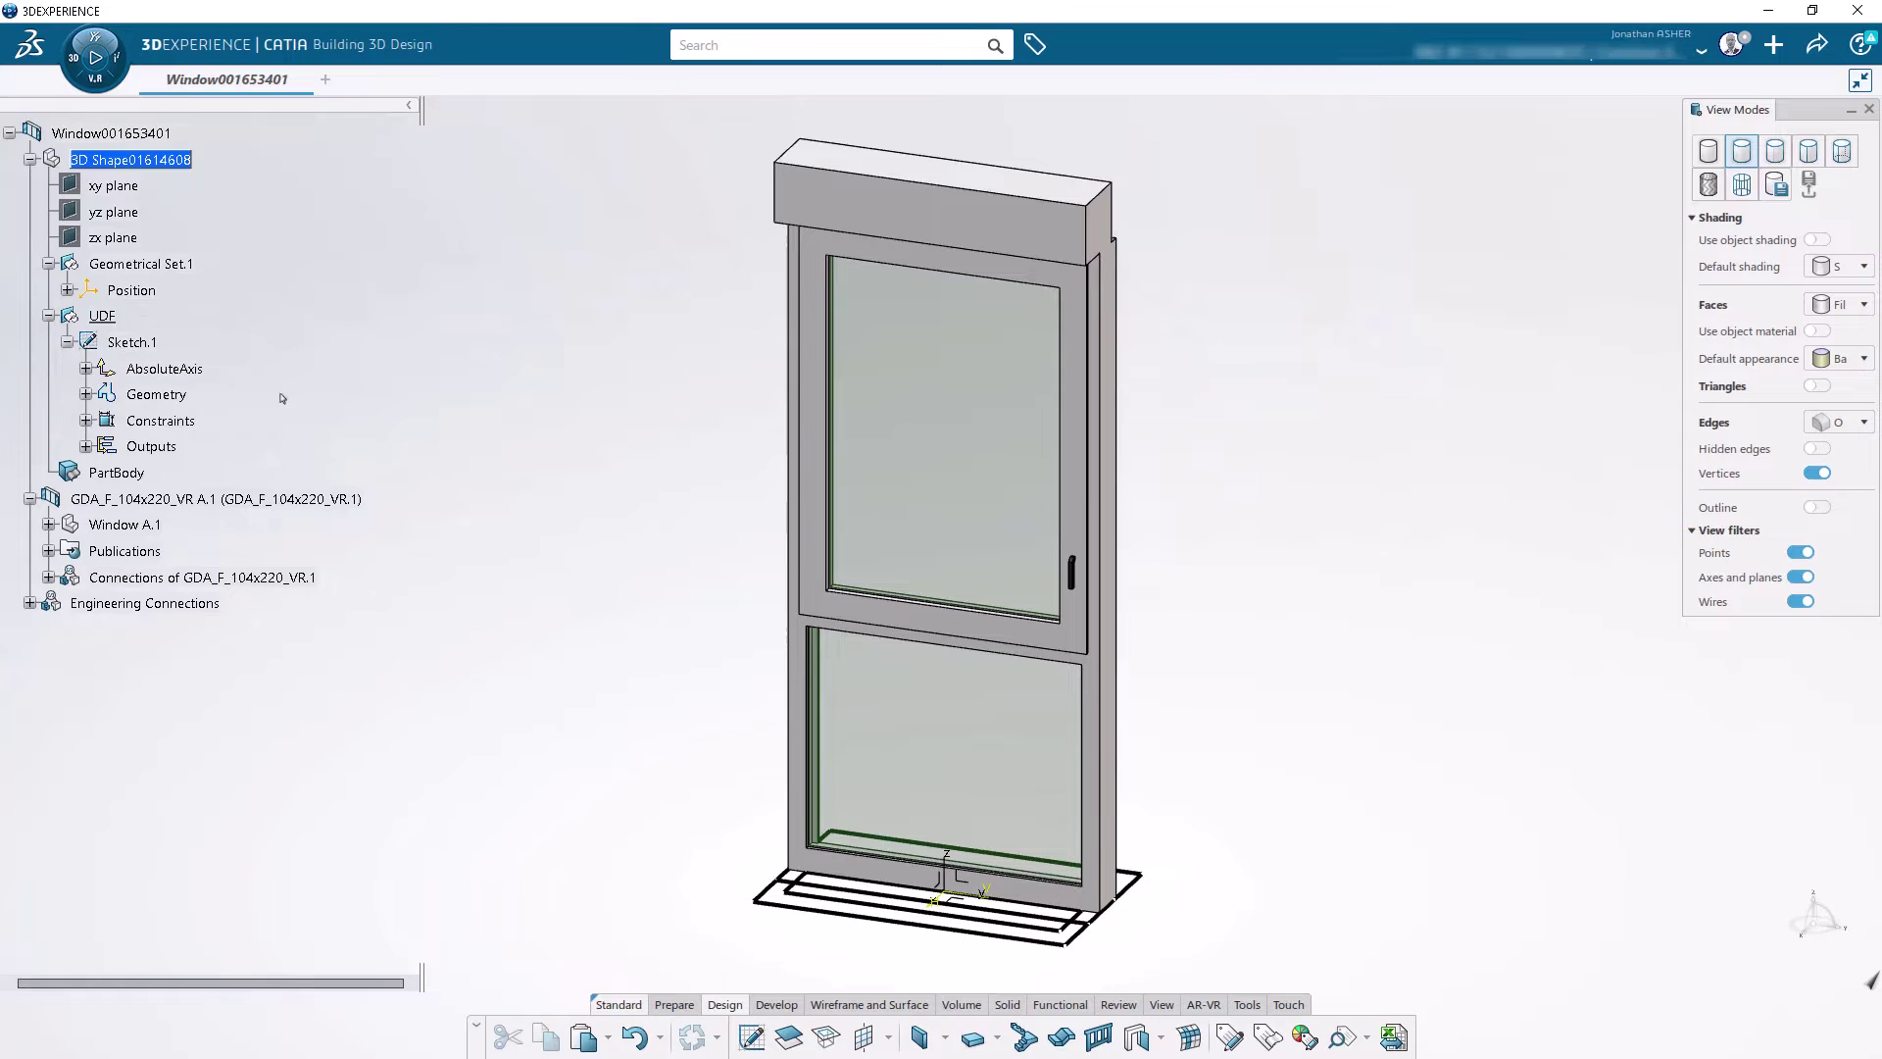
pyautogui.click(851, 1005)
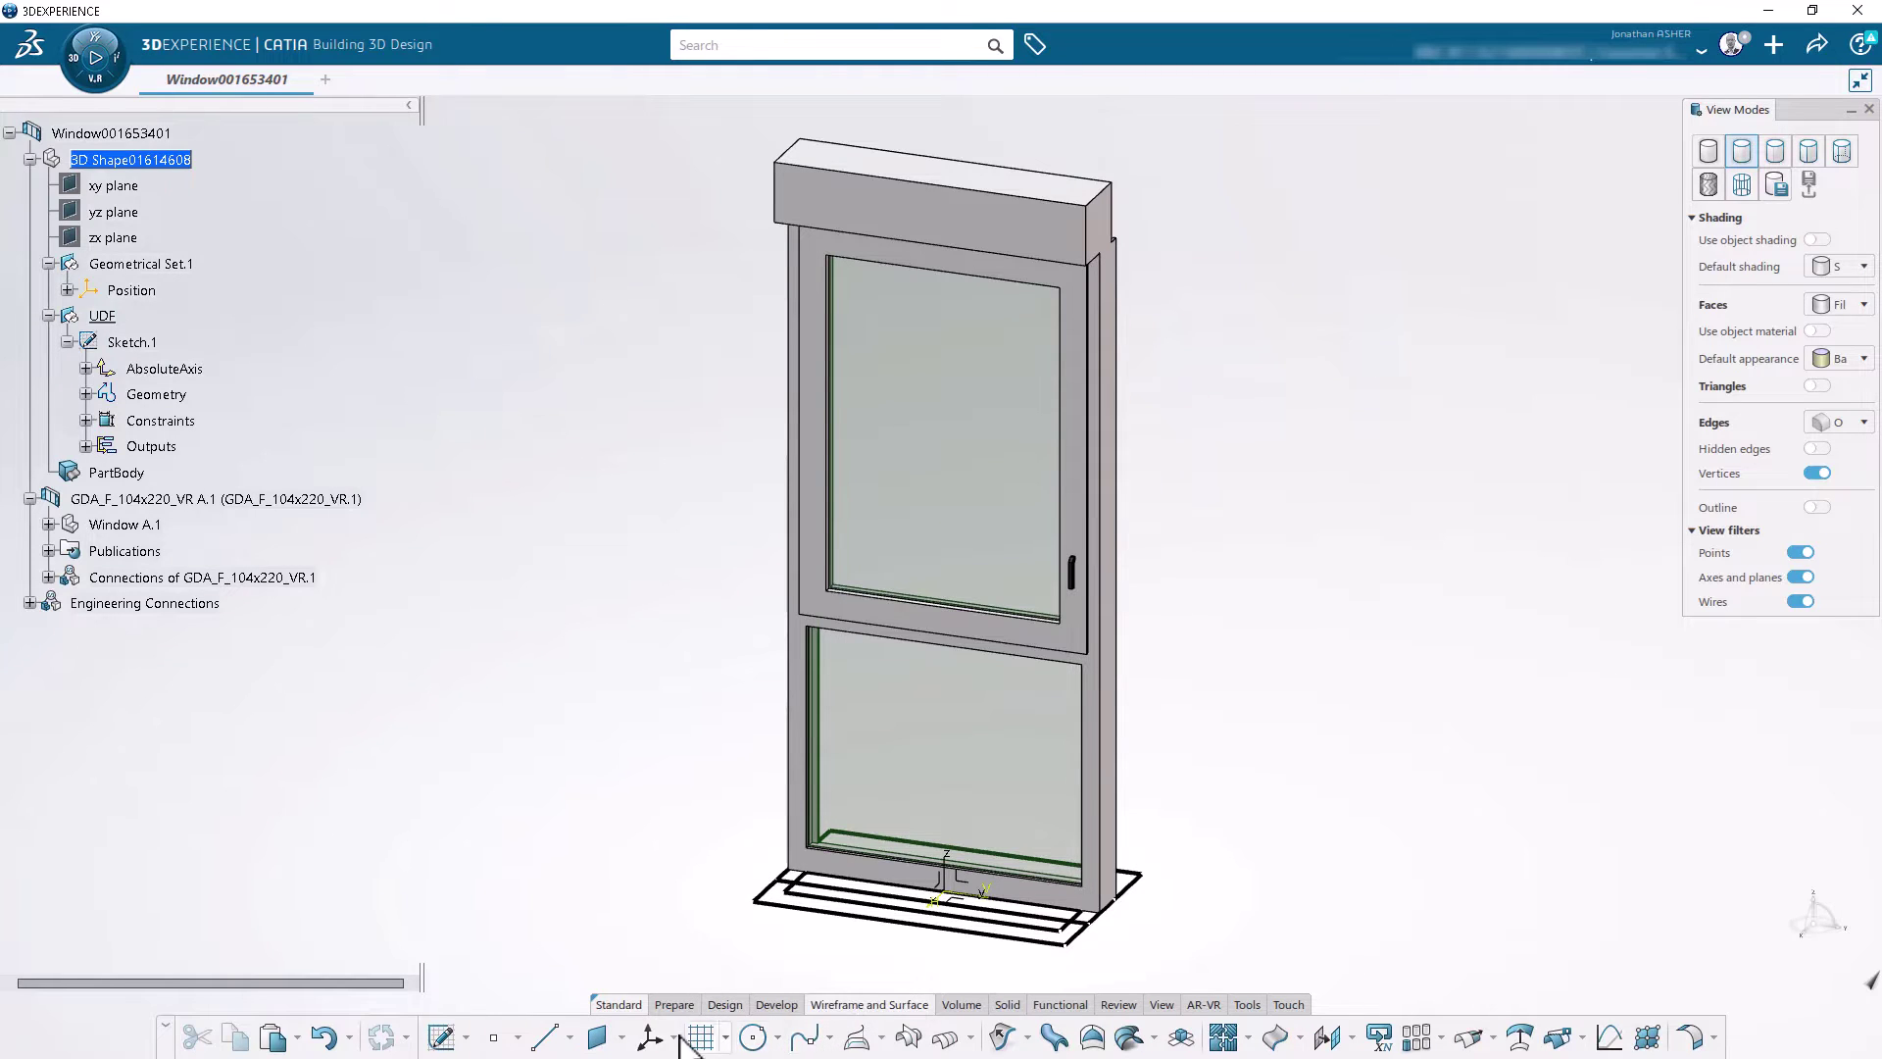
pyautogui.click(649, 1040)
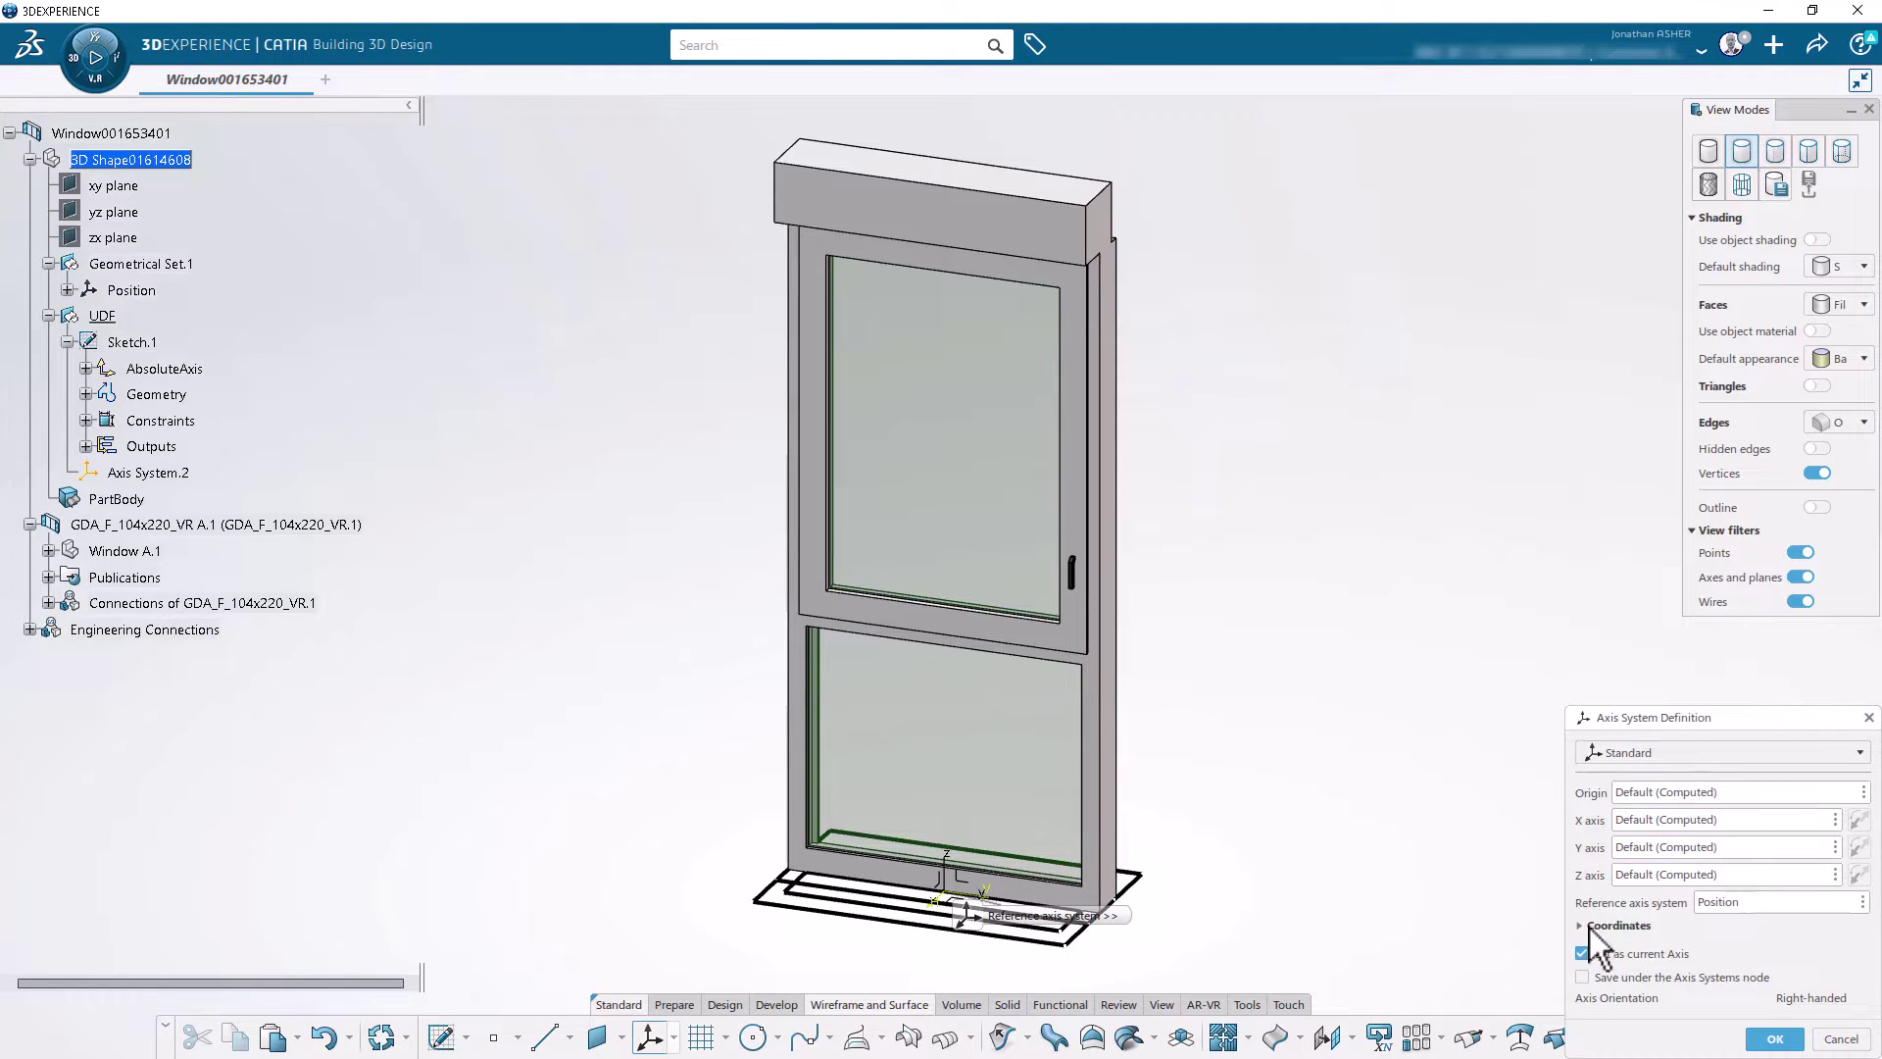
pyautogui.click(1760, 1039)
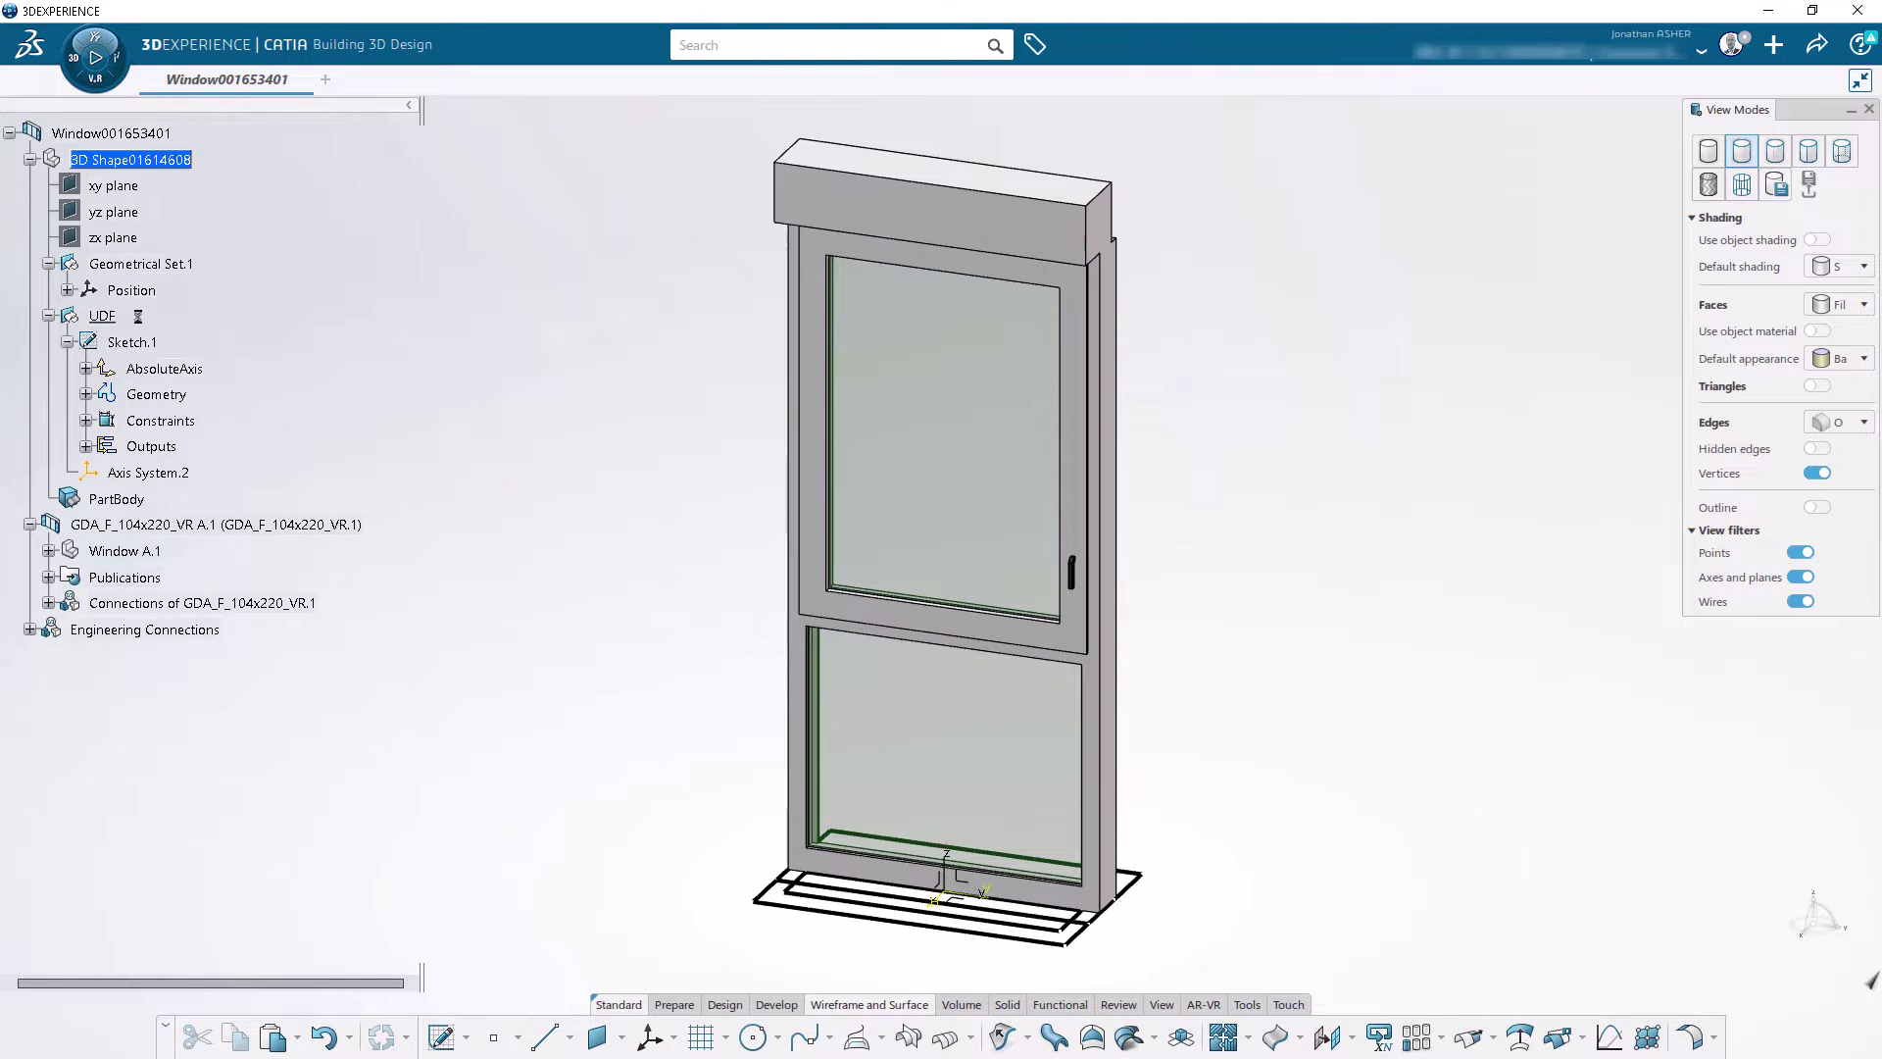
# Step: Replace the Position axis system with Axis System.2 for its dependent elements, keeping the replaced elements
pyautogui.rightClick(135, 292)
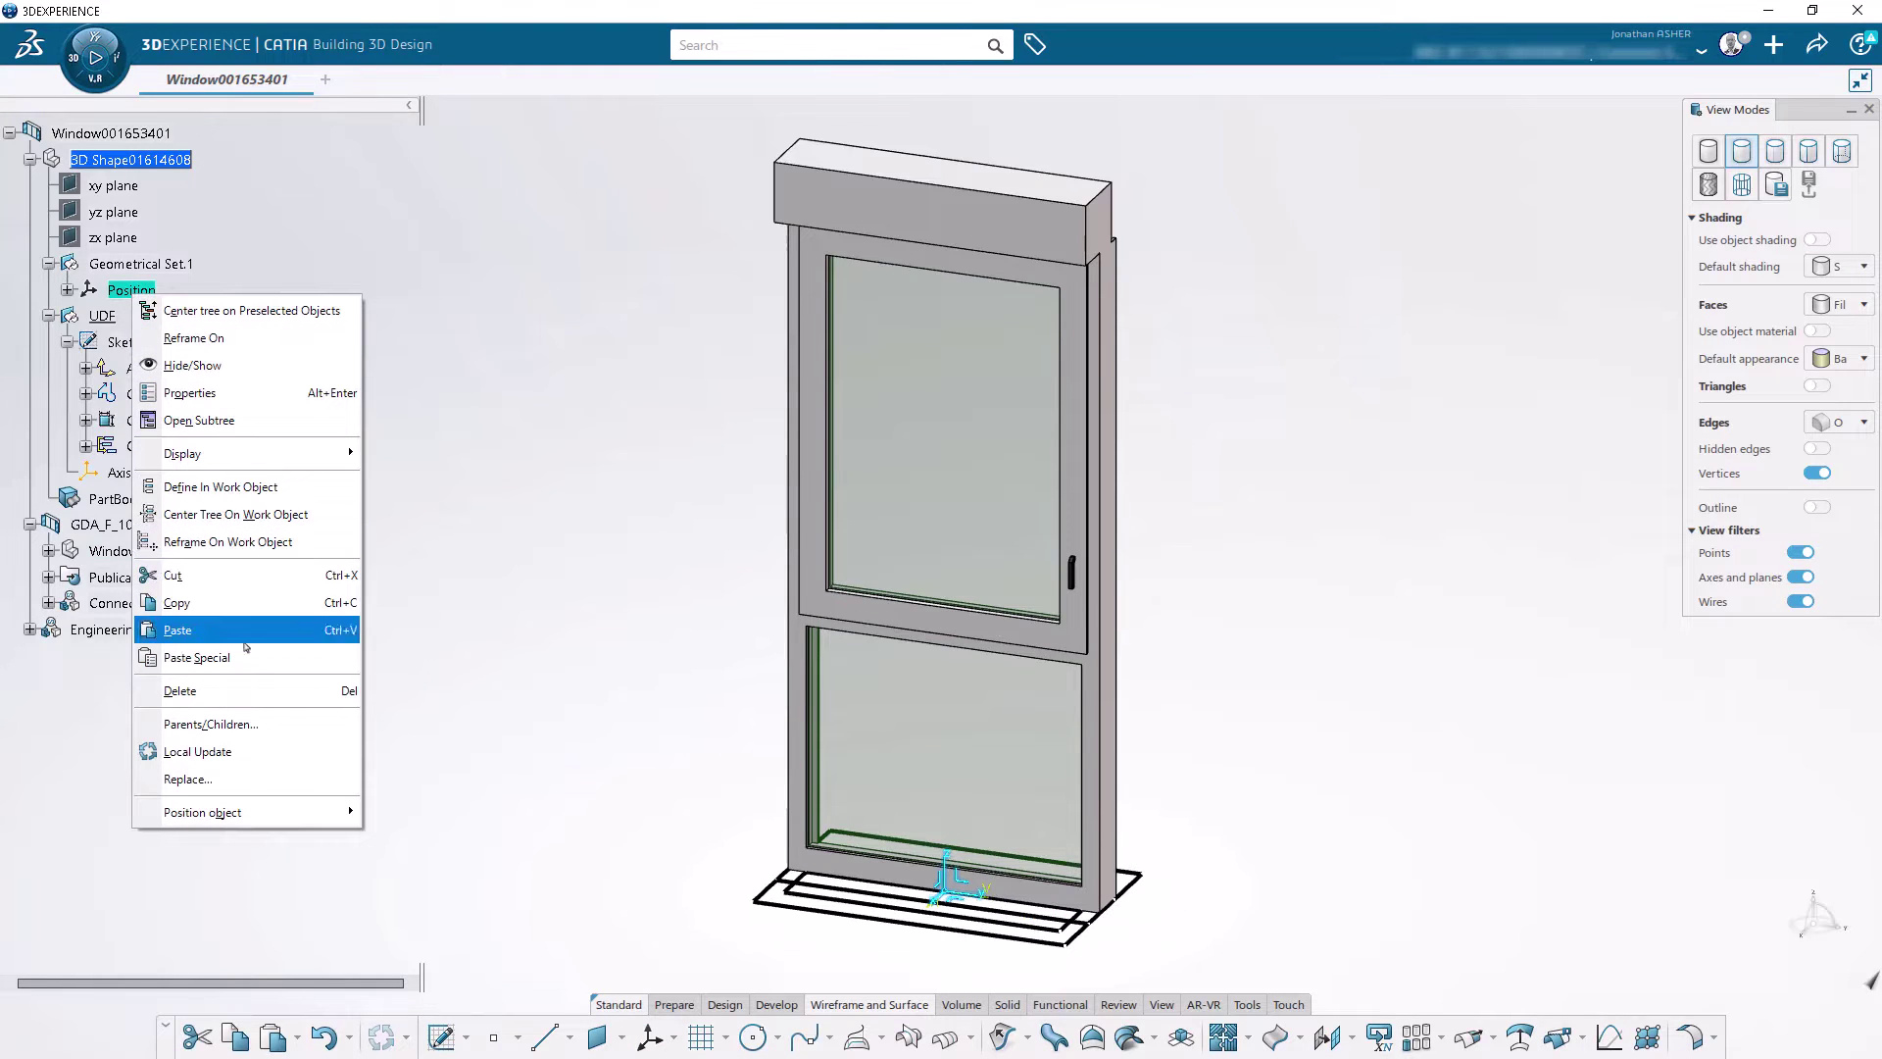
pyautogui.click(222, 776)
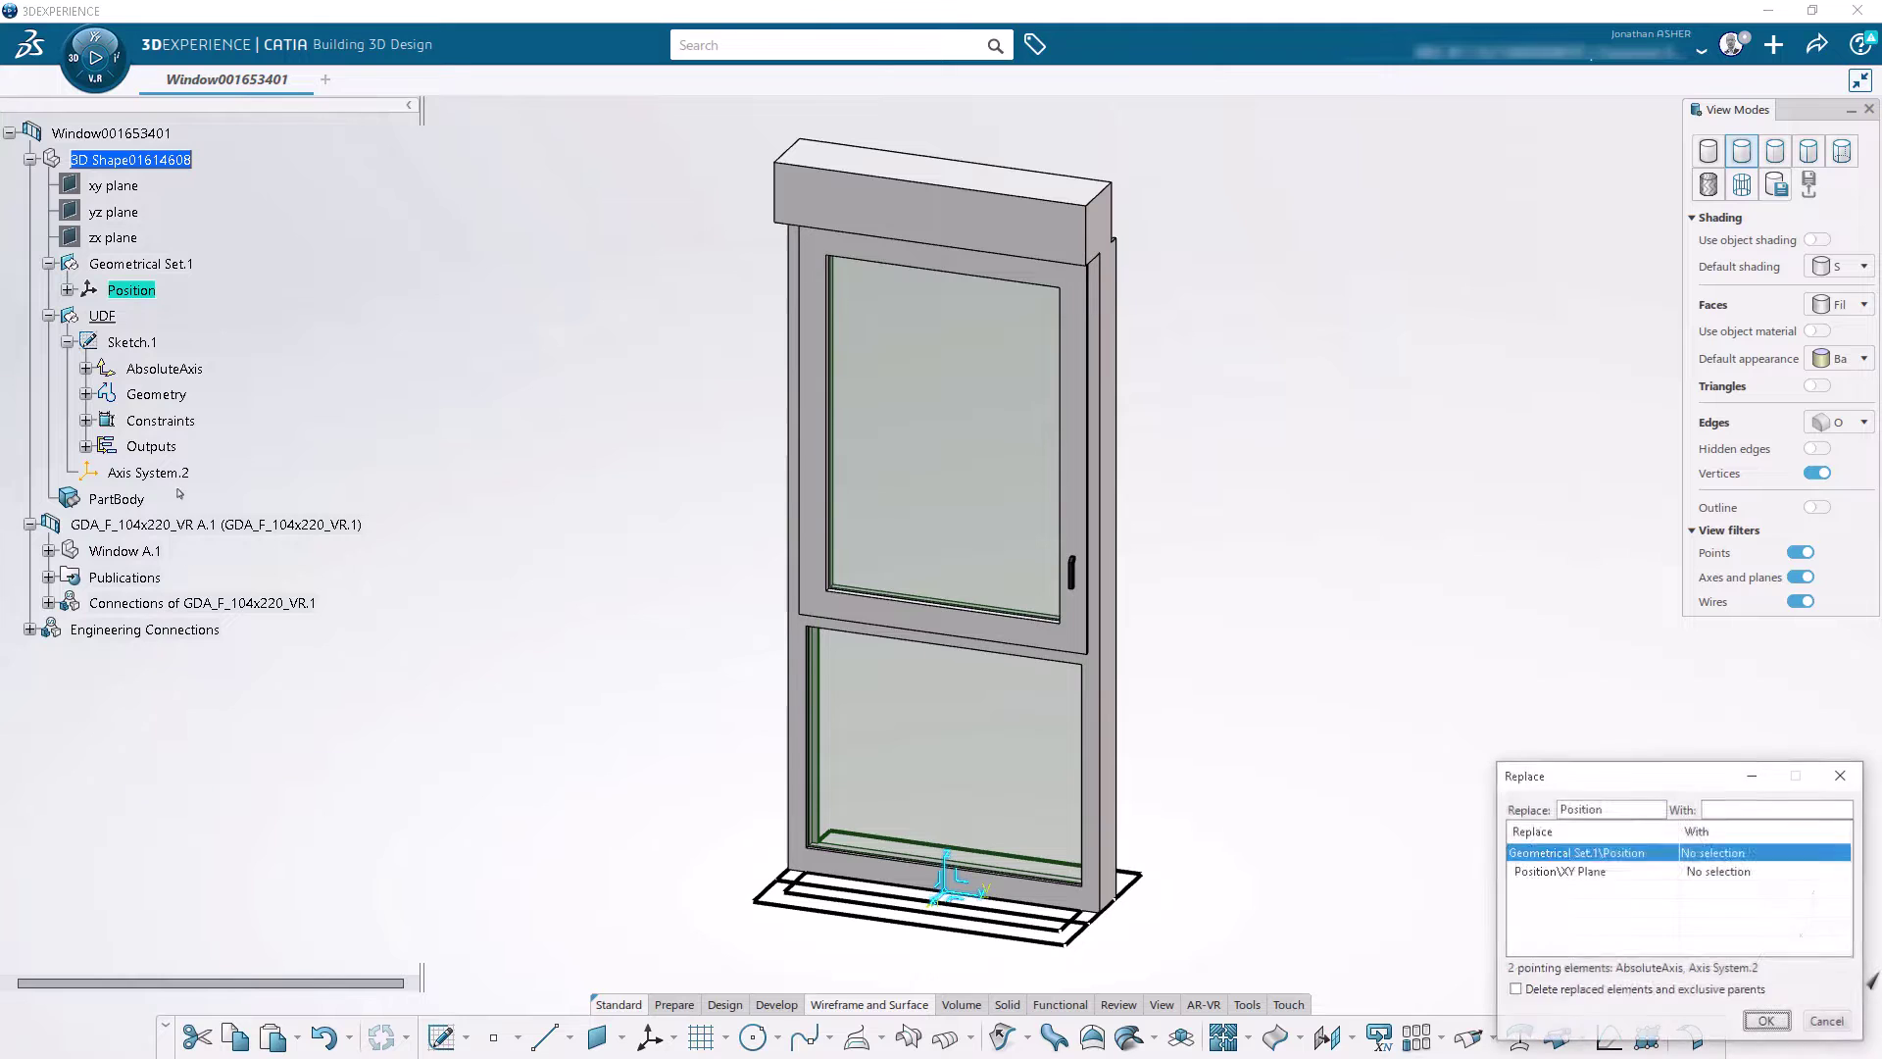
pyautogui.click(164, 471)
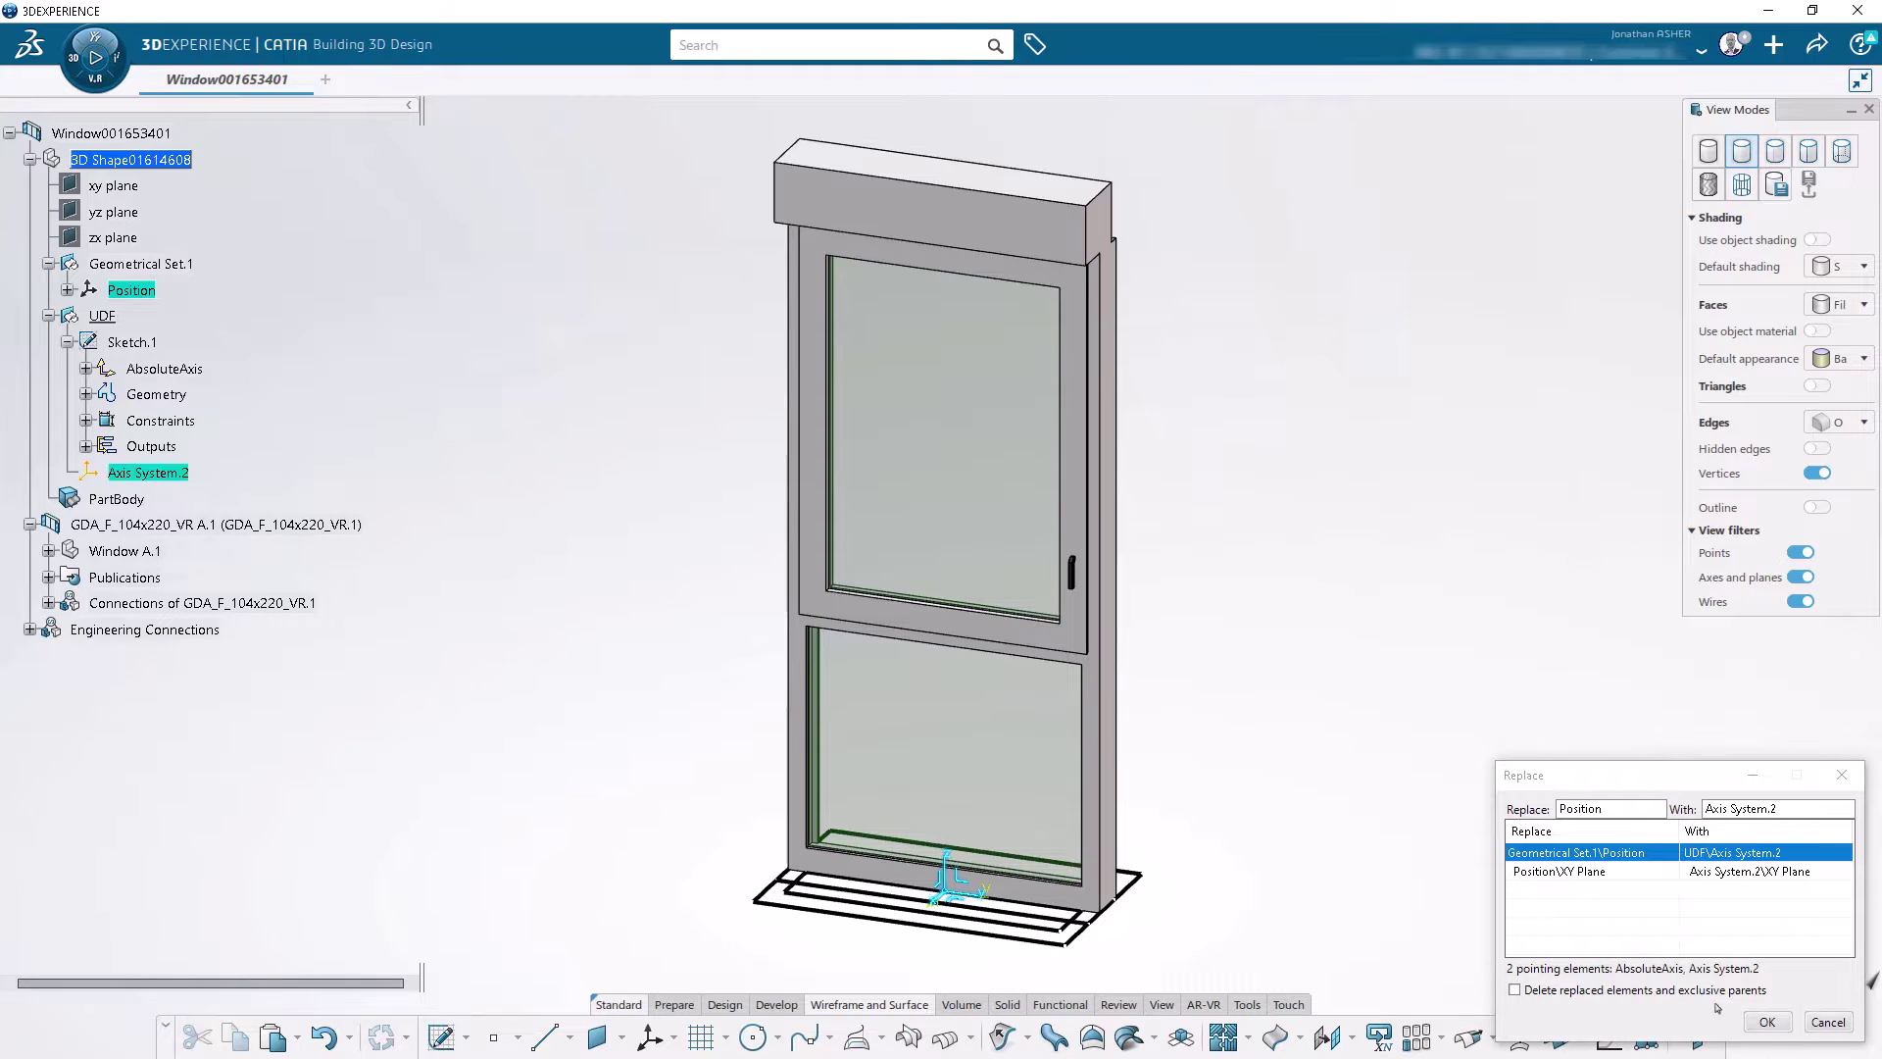
pyautogui.click(1768, 1022)
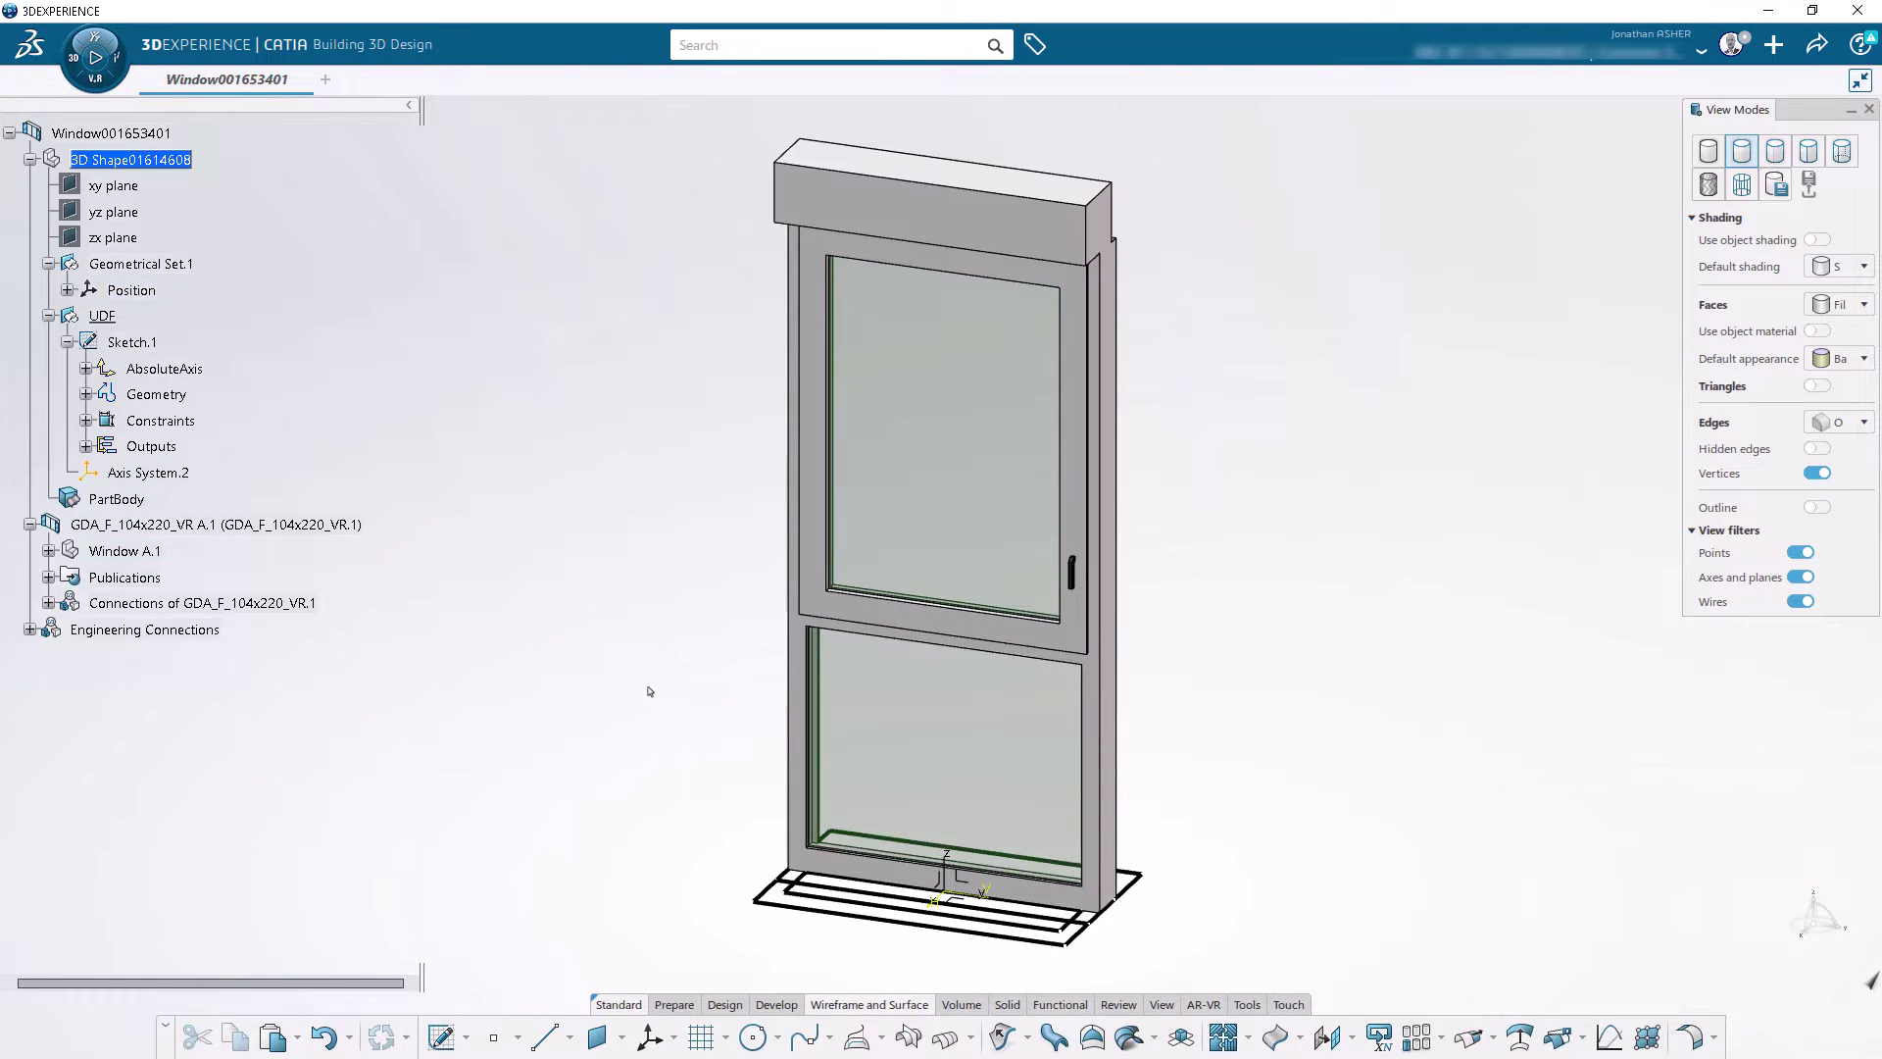
# Step: Hide both the Position axis system and Axis System.2
pyautogui.rightClick(119, 287)
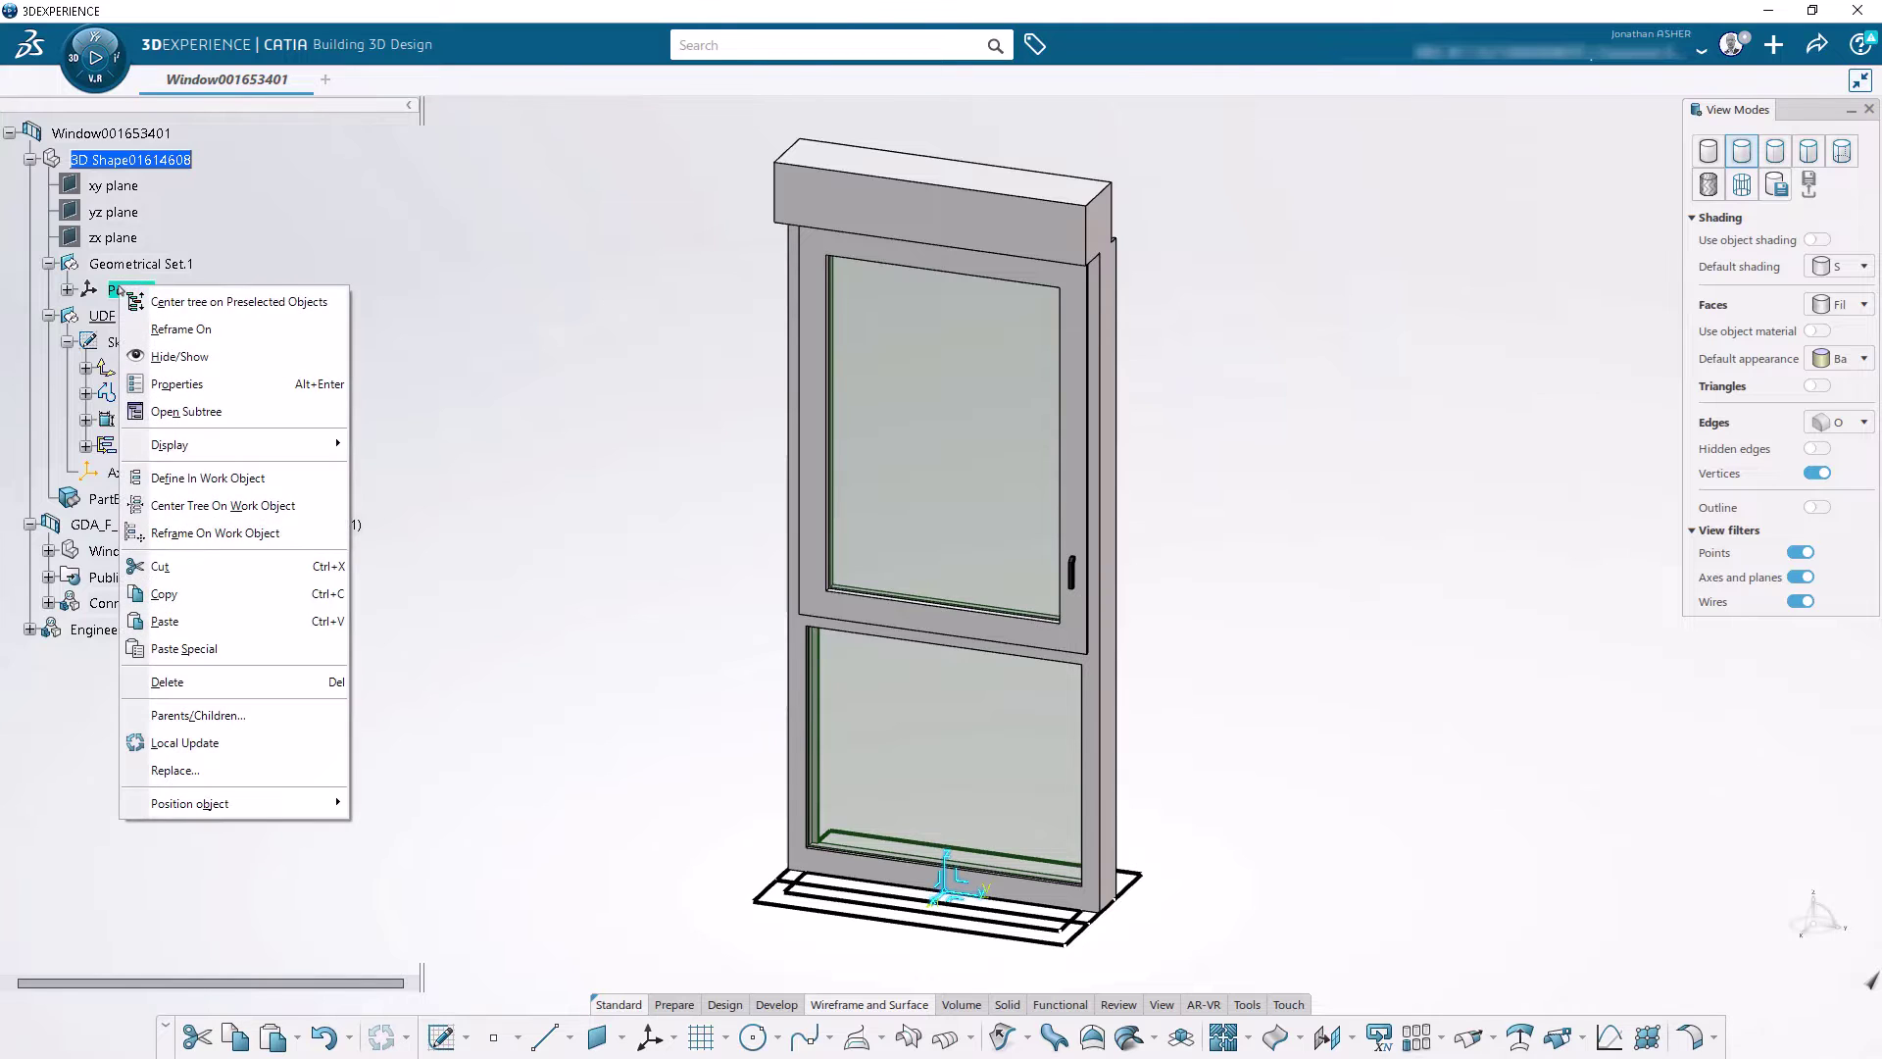
pyautogui.click(165, 355)
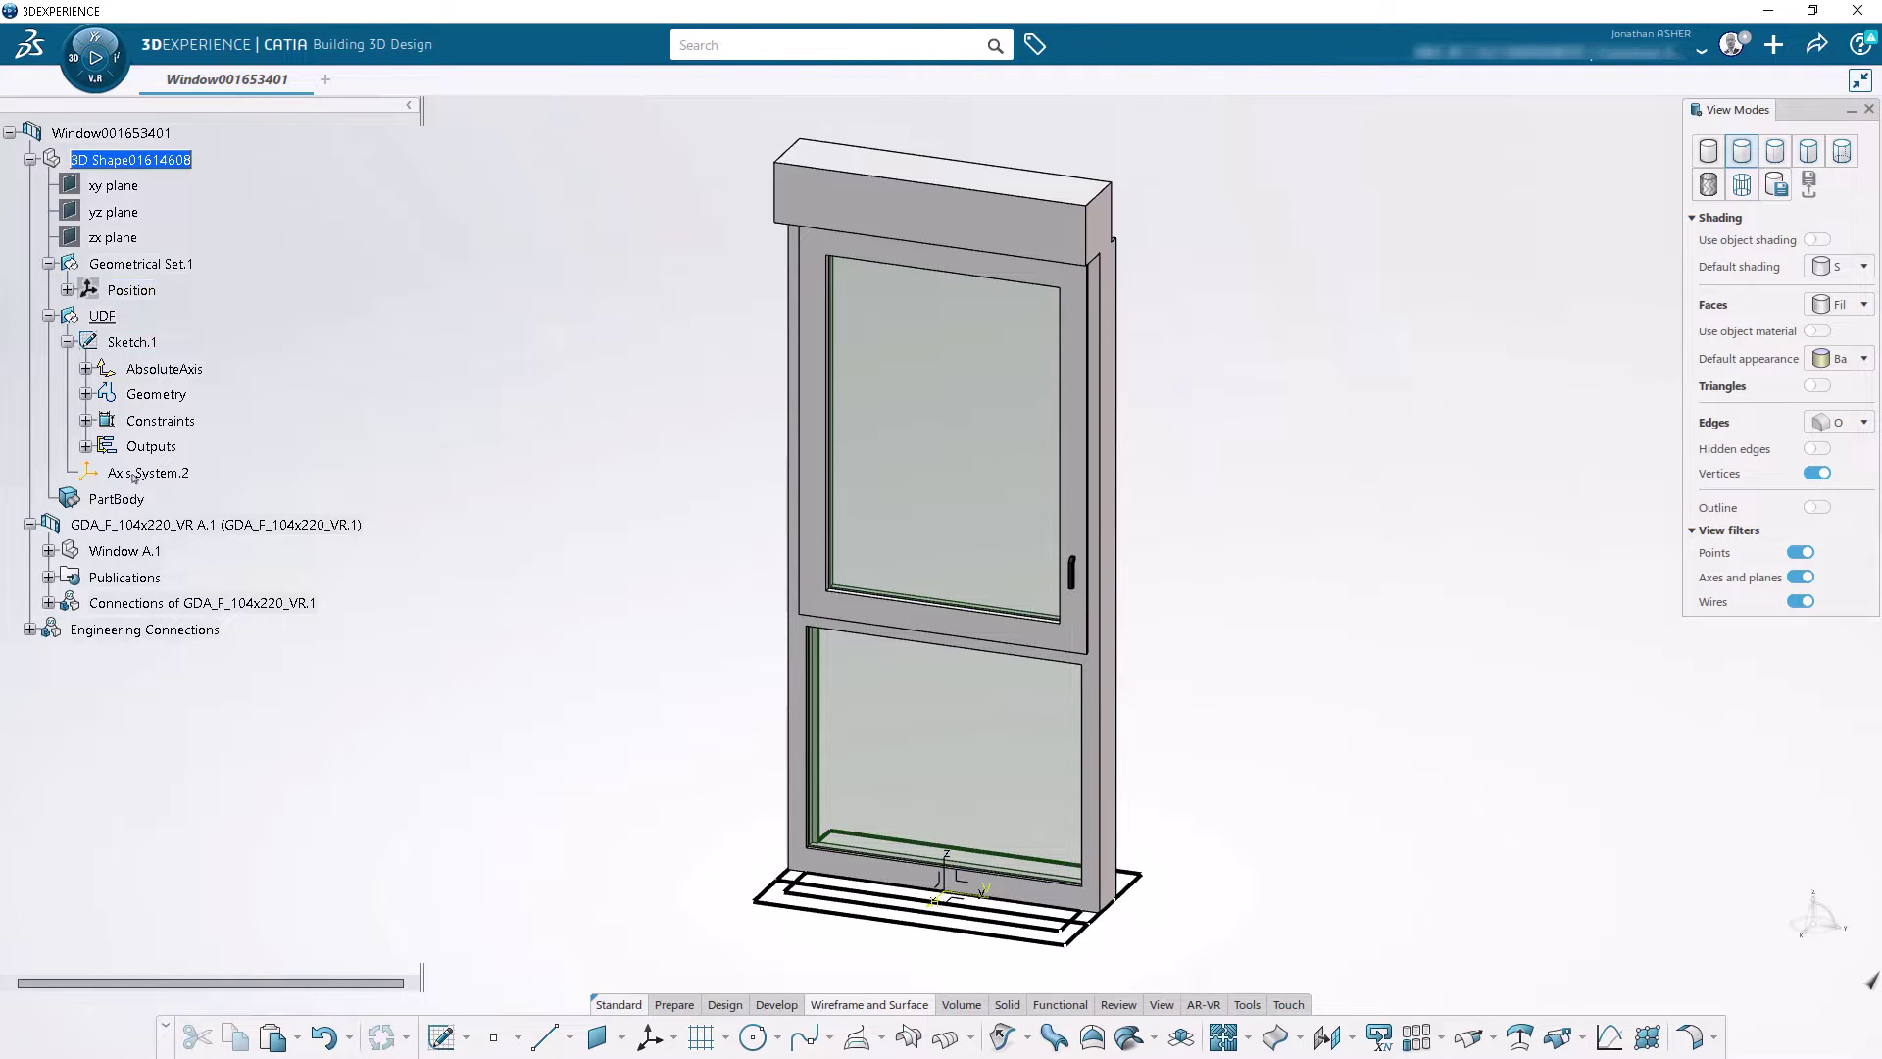
pyautogui.rightClick(133, 478)
pyautogui.click(196, 543)
# Step: Expand the sketch outputs and examine how the profiles lie around the base of the window frame
pyautogui.click(86, 446)
pyautogui.click(190, 380)
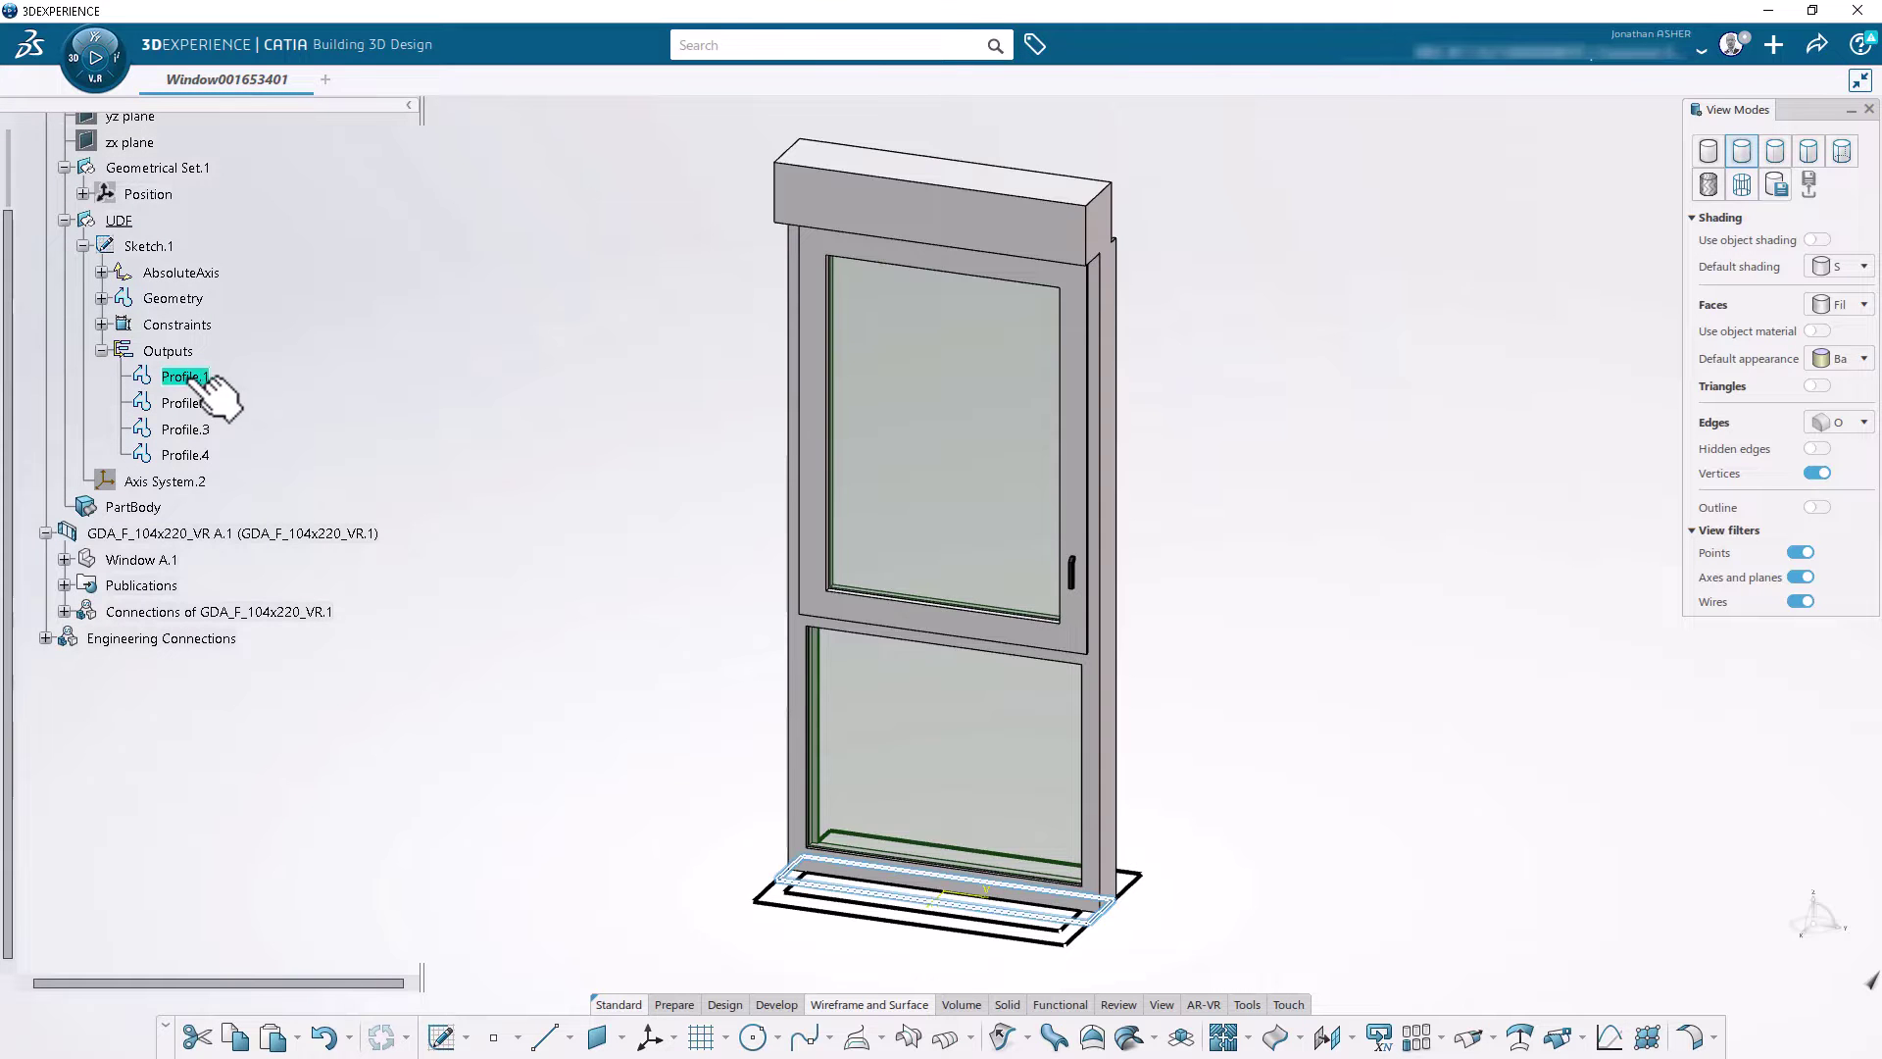
pyautogui.moveTo(491, 446)
pyautogui.mouseDown(button='middle')
pyautogui.moveTo(1037, 507)
pyautogui.moveTo(891, 474)
pyautogui.moveTo(791, 412)
pyautogui.moveTo(811, 261)
pyautogui.moveTo(875, 416)
pyautogui.mouseUp(button='middle')
pyautogui.click(761, 702)
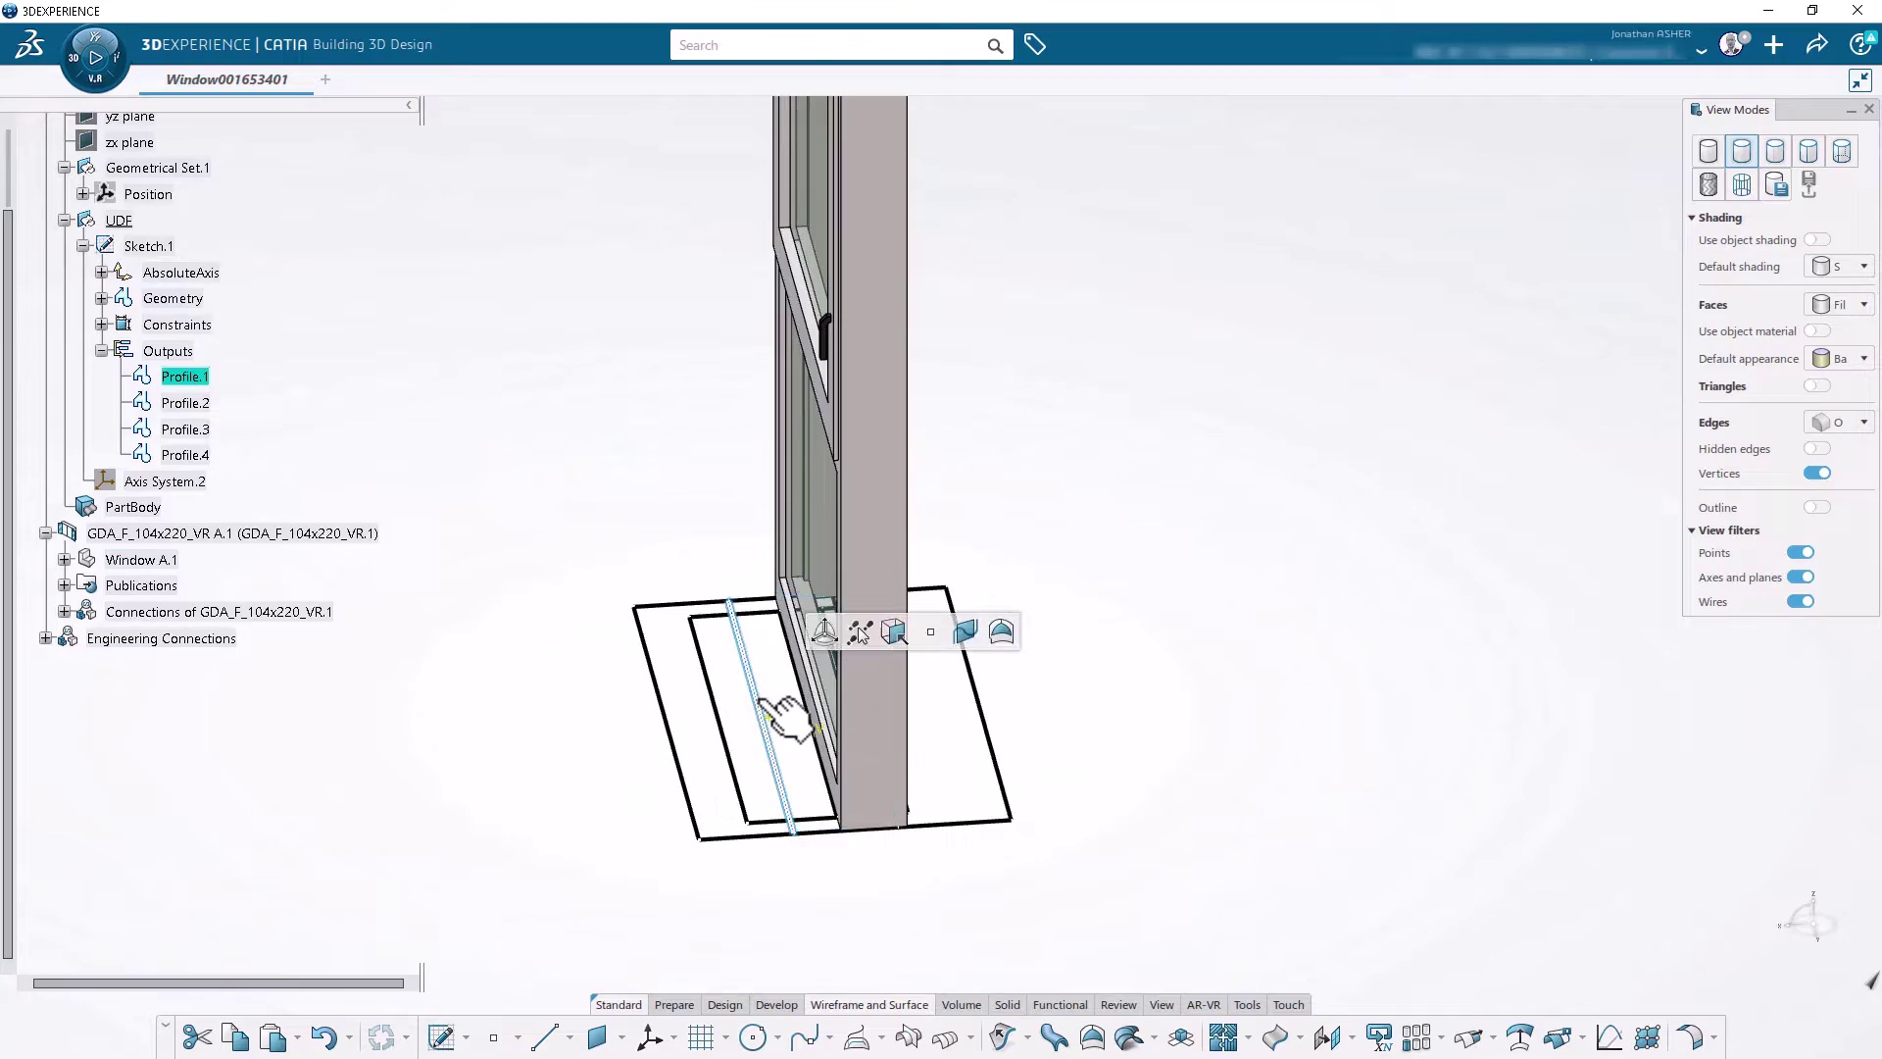
pyautogui.moveTo(781, 855)
pyautogui.mouseDown(button='middle')
pyautogui.moveTo(866, 353)
pyautogui.moveTo(970, 510)
pyautogui.moveTo(862, 777)
pyautogui.moveTo(950, 895)
pyautogui.moveTo(862, 664)
pyautogui.moveTo(754, 843)
pyautogui.mouseUp(button='middle')
pyautogui.moveTo(760, 829); pyautogui.dragTo(970, 823)
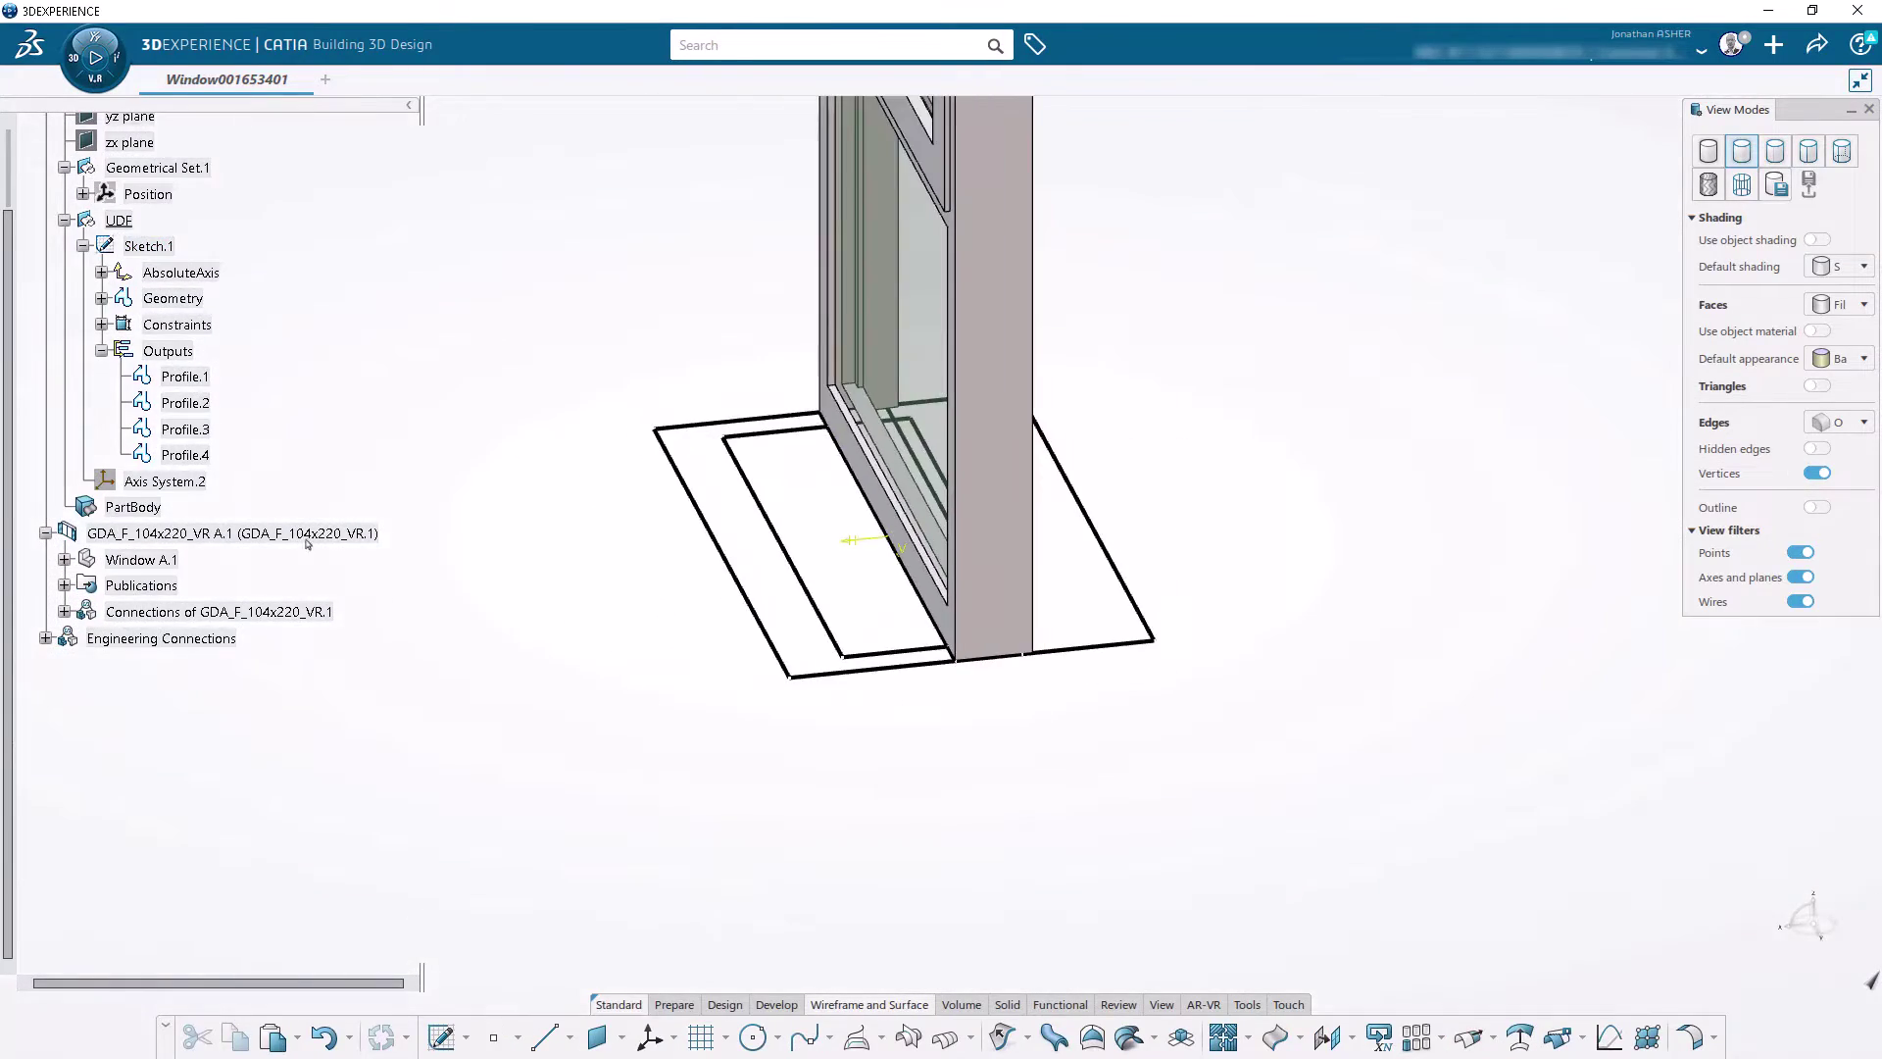
# Step: Extrude Profile.1 as a volume with a first limit of 2200 mm and a second limit of 0 mm
pyautogui.click(183, 376)
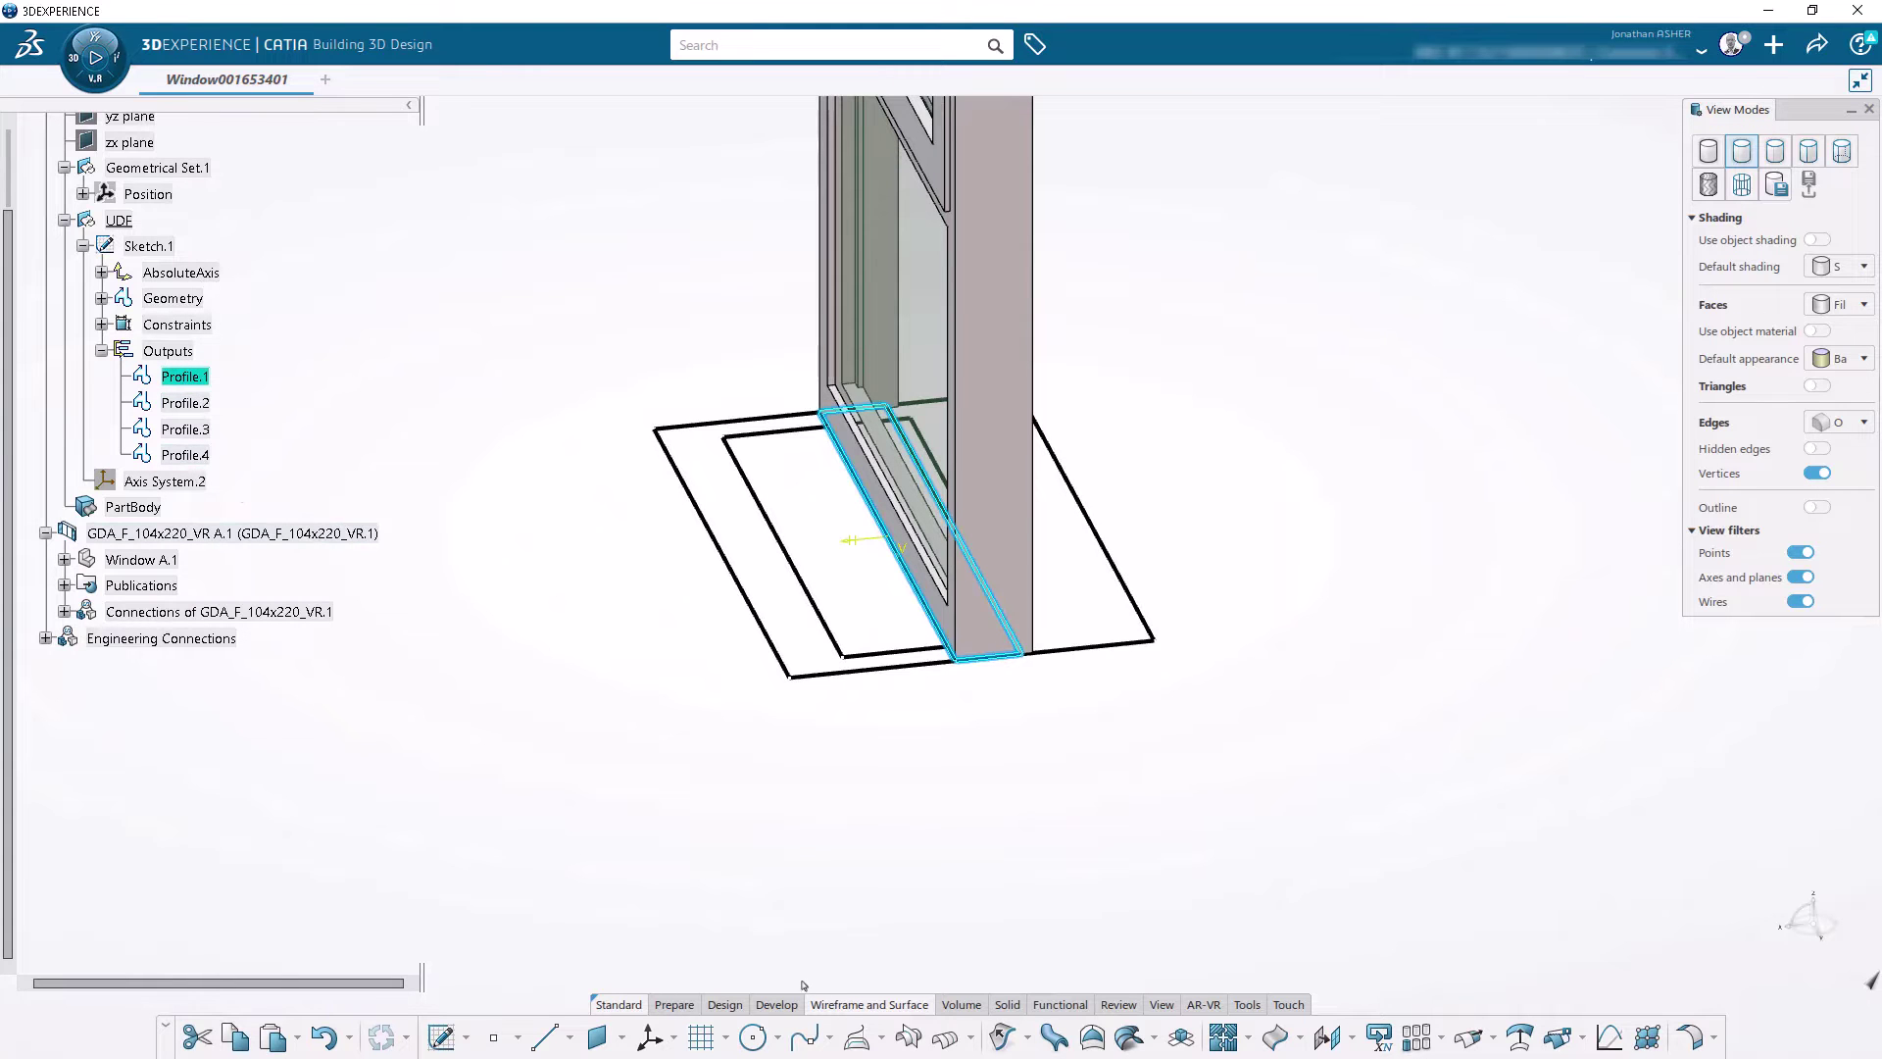
pyautogui.click(962, 1005)
pyautogui.click(894, 1037)
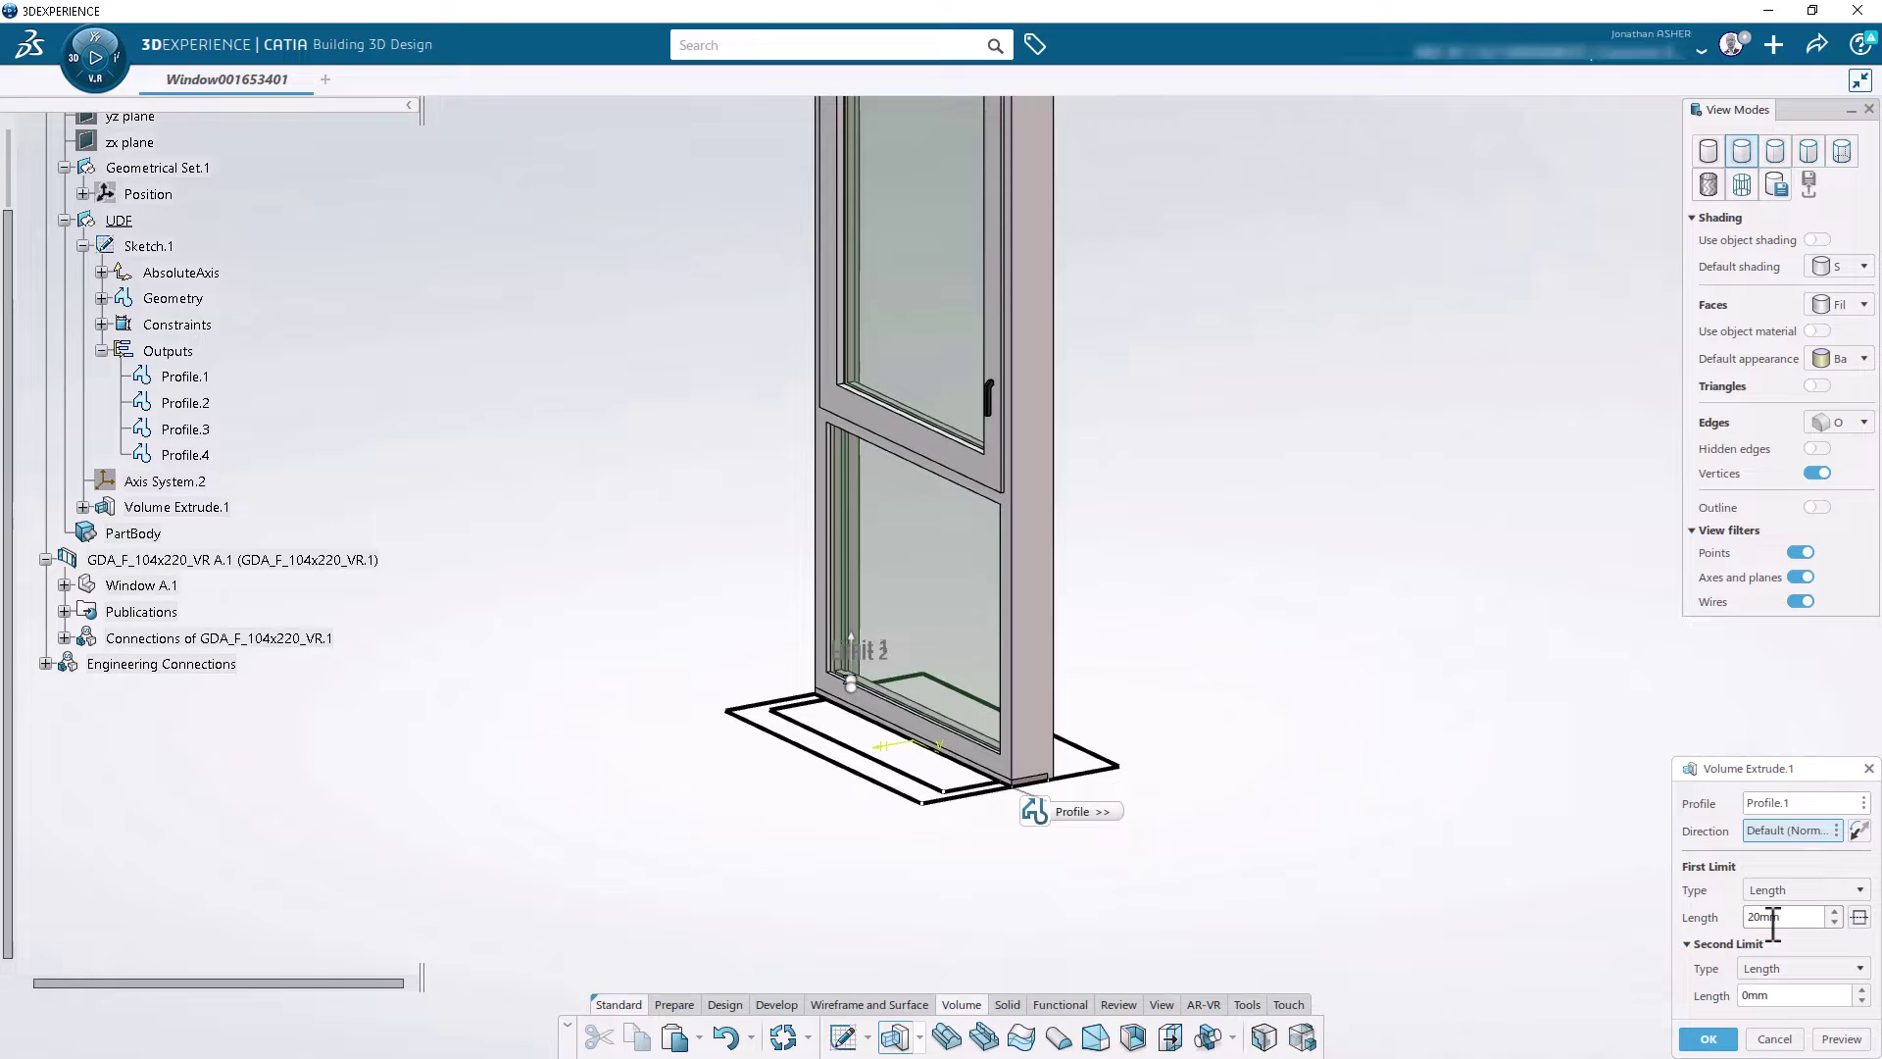
pyautogui.click(1773, 918)
pyautogui.write('00')
pyautogui.press('Return')
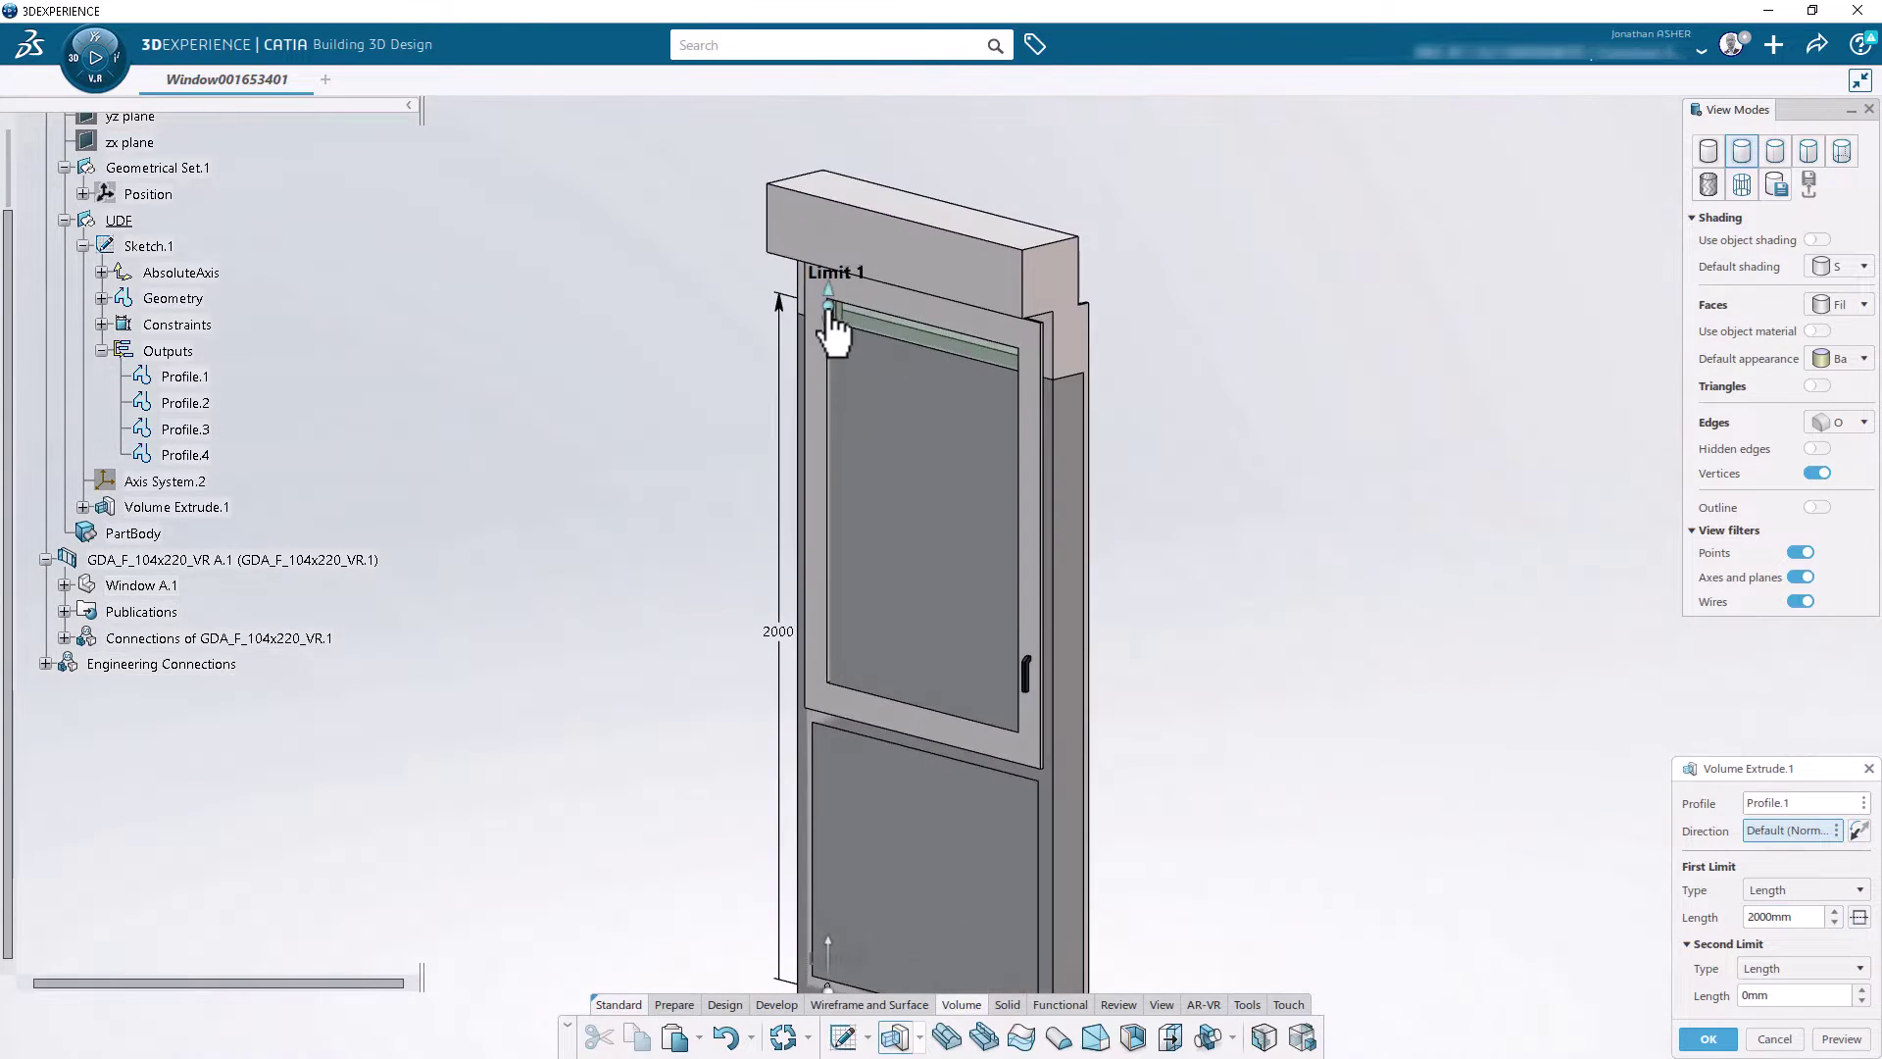
pyautogui.moveTo(829, 306); pyautogui.dragTo(828, 238)
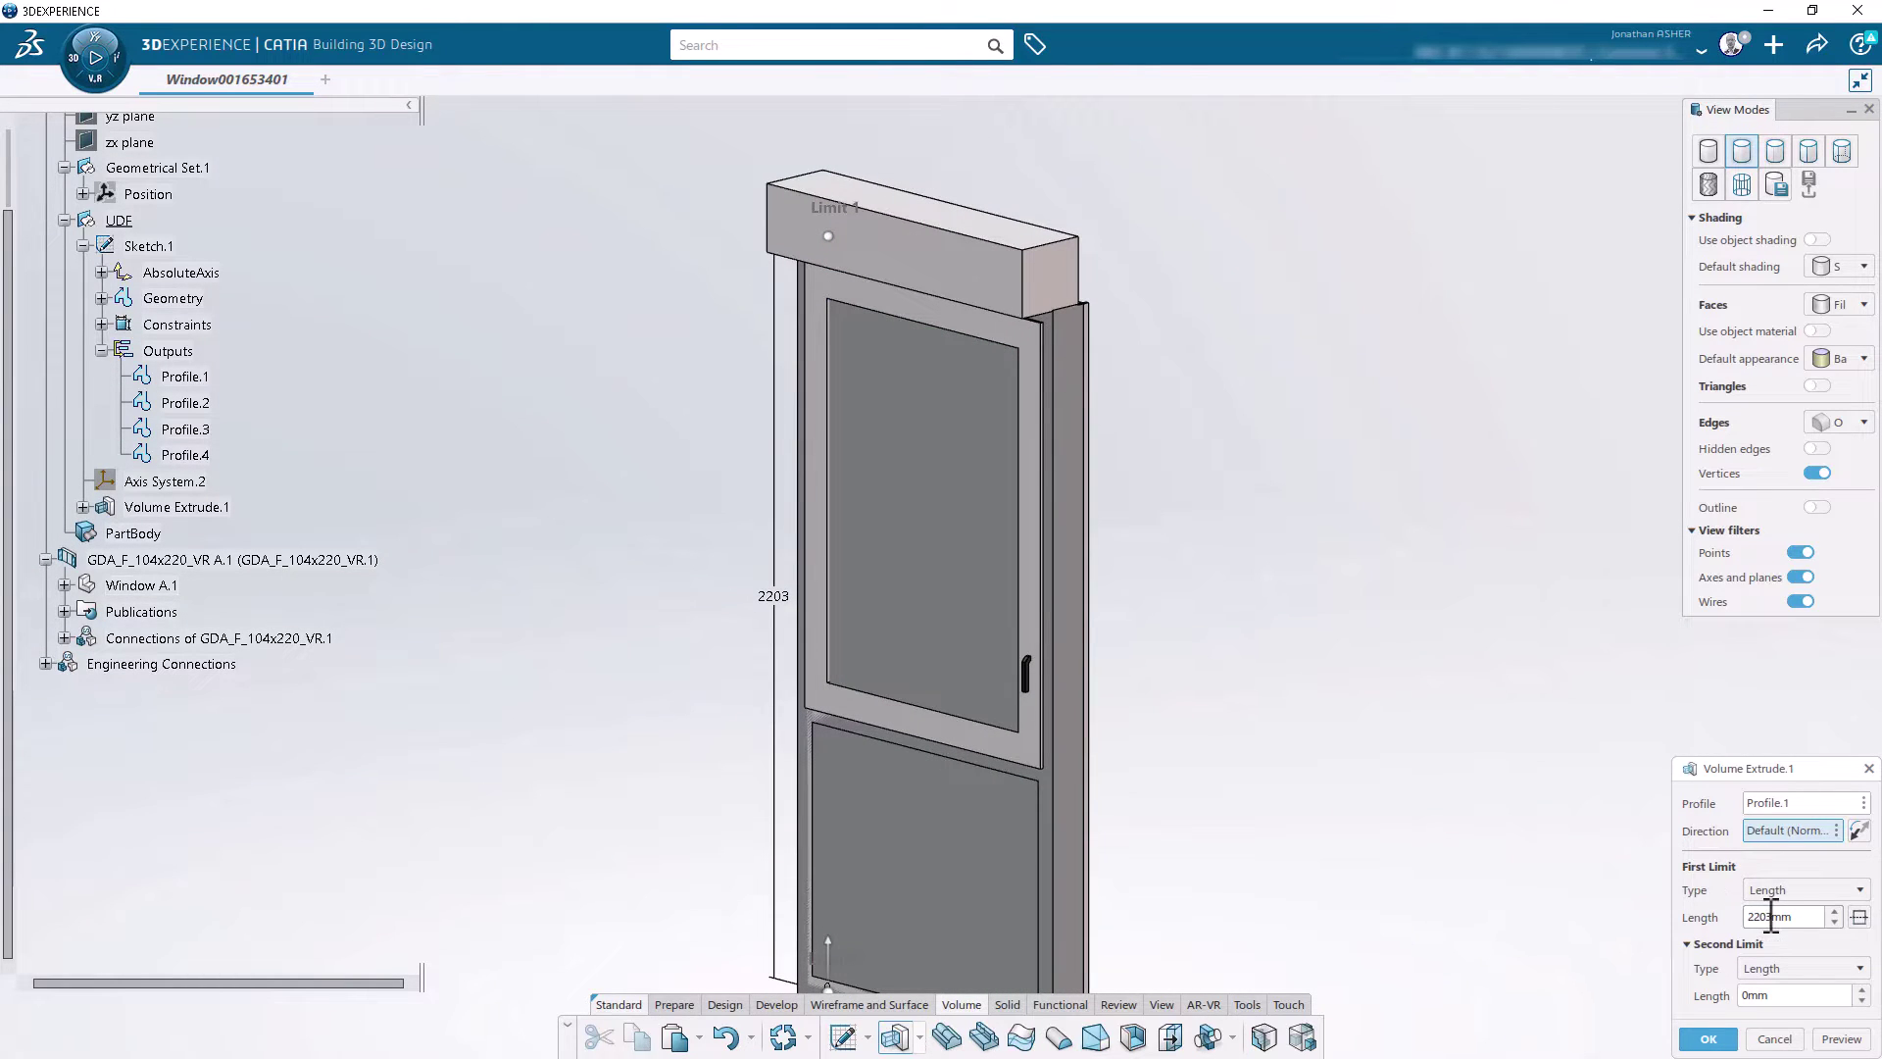
pyautogui.click(1707, 1040)
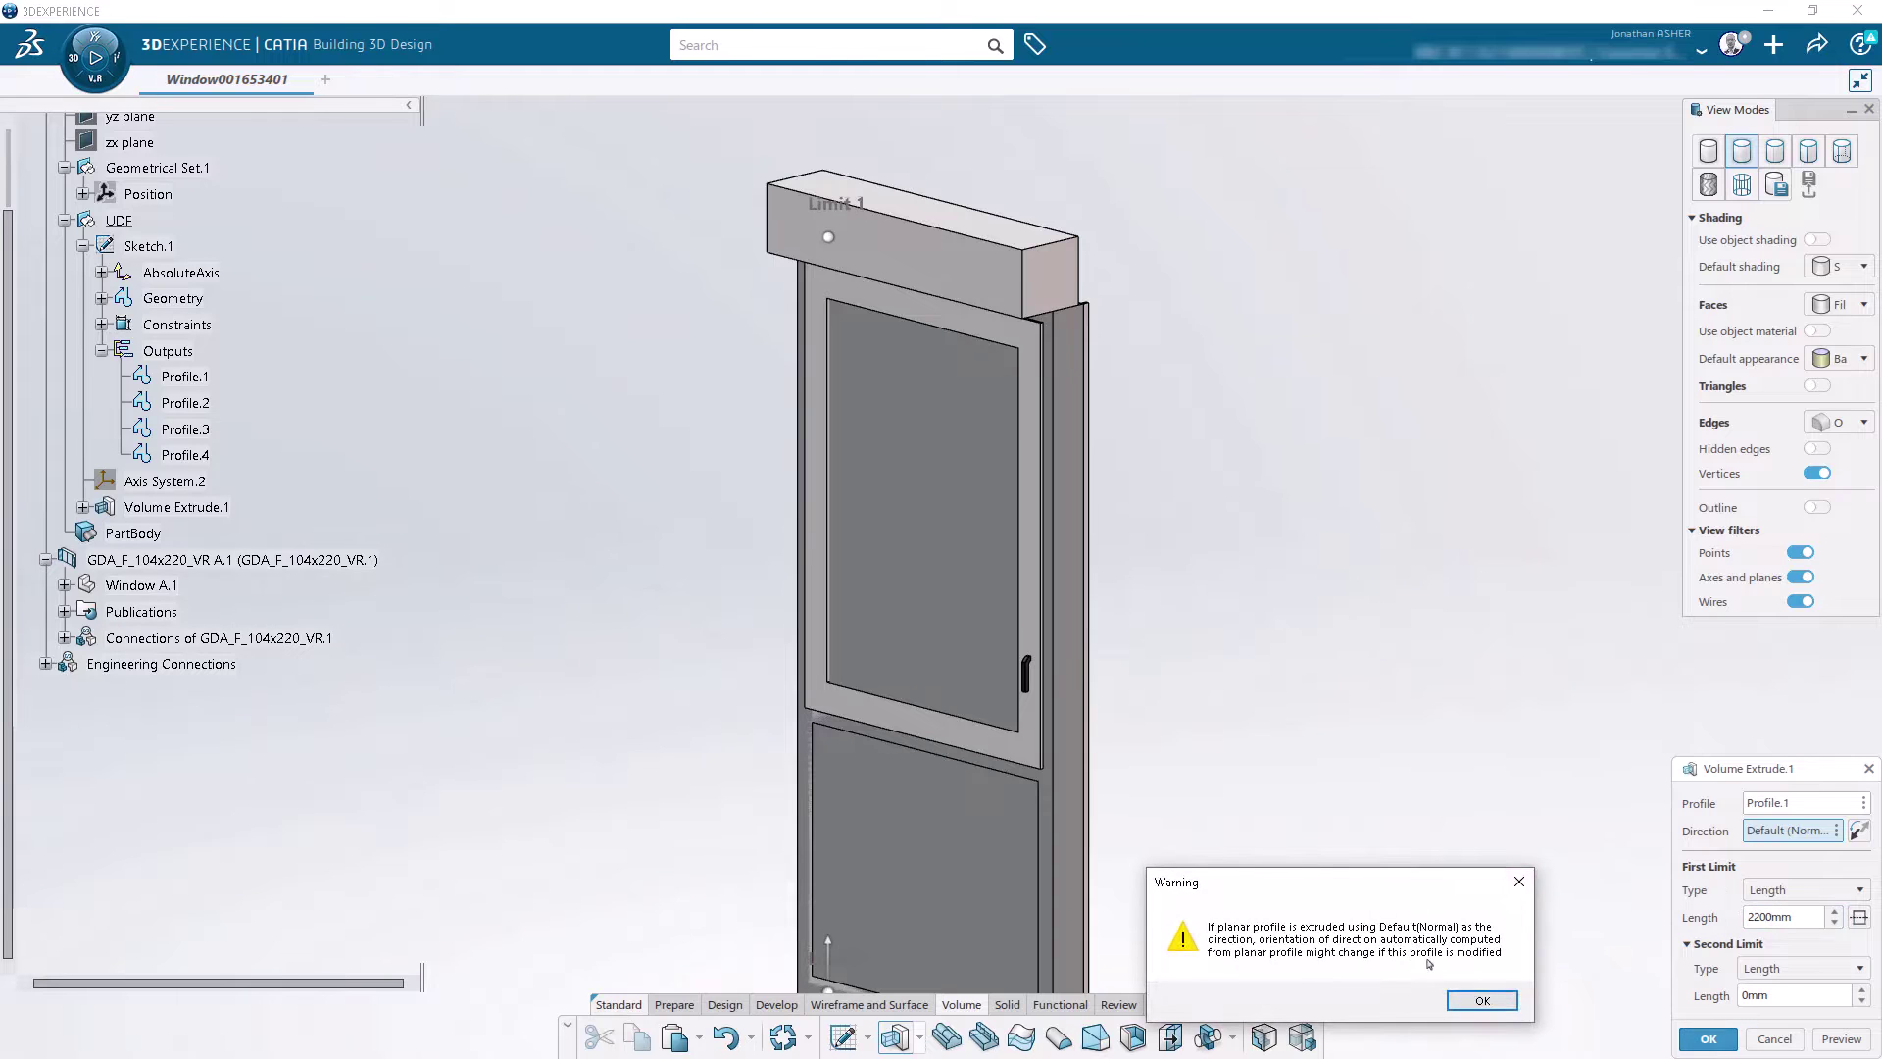
pyautogui.click(1480, 1000)
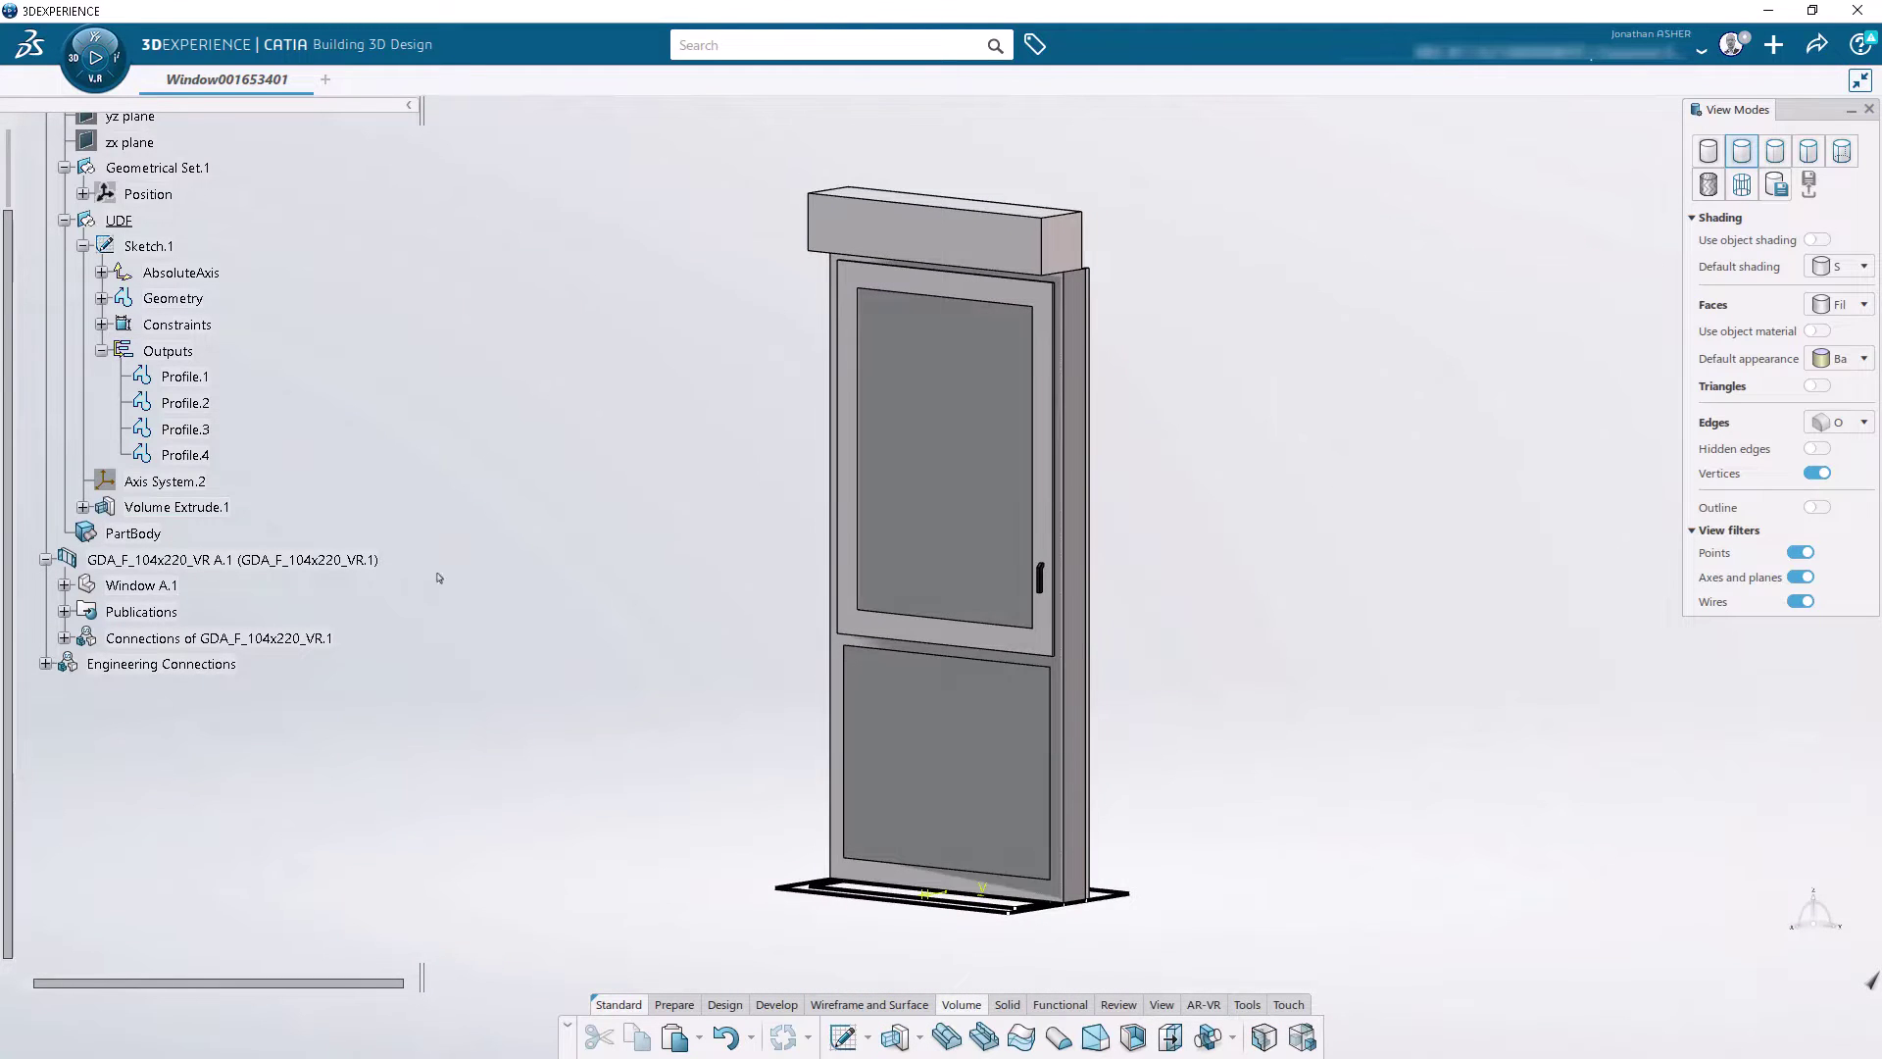
# Step: Extrude Profile.3 as a volume over the lower pane, with limits of 820 mm and -75 mm
pyautogui.click(188, 430)
pyautogui.moveTo(355, 465); pyautogui.dragTo(381, 587, button='middle')
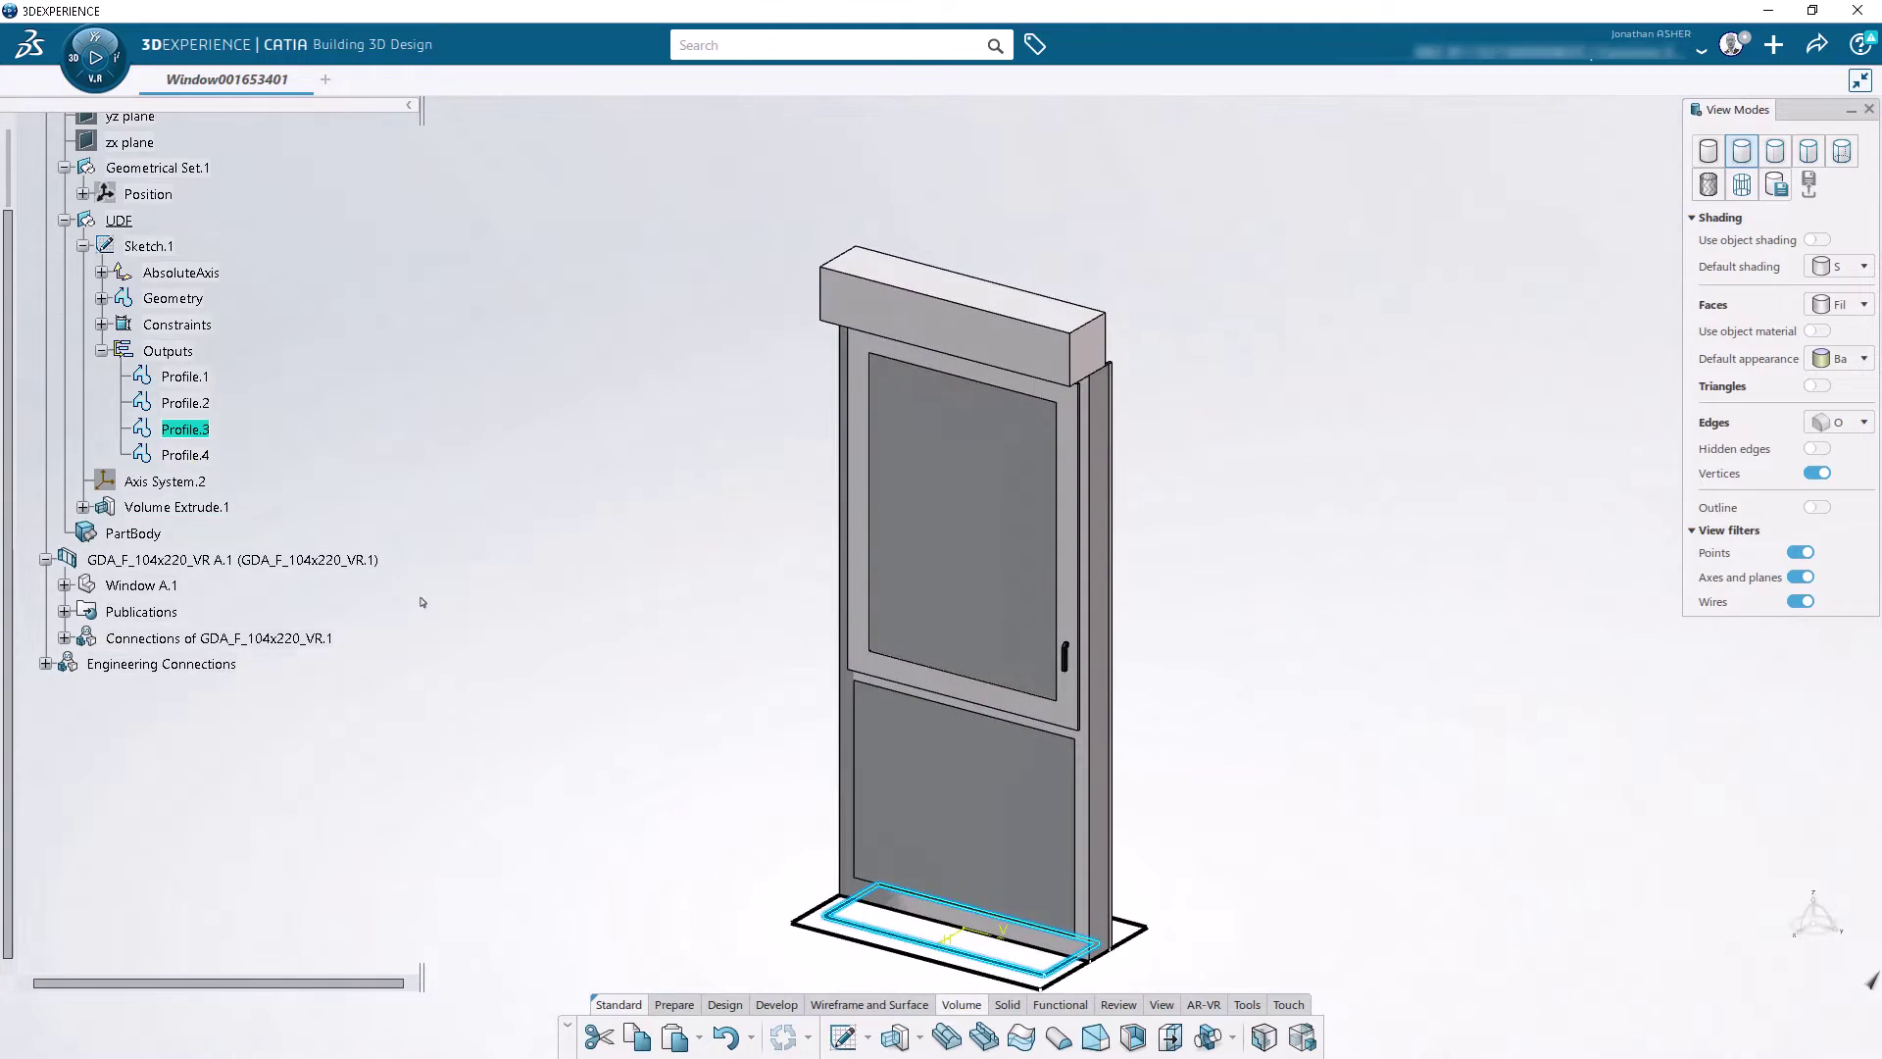
pyautogui.click(895, 1036)
pyautogui.moveTo(1009, 866); pyautogui.dragTo(1368, 768, button='middle')
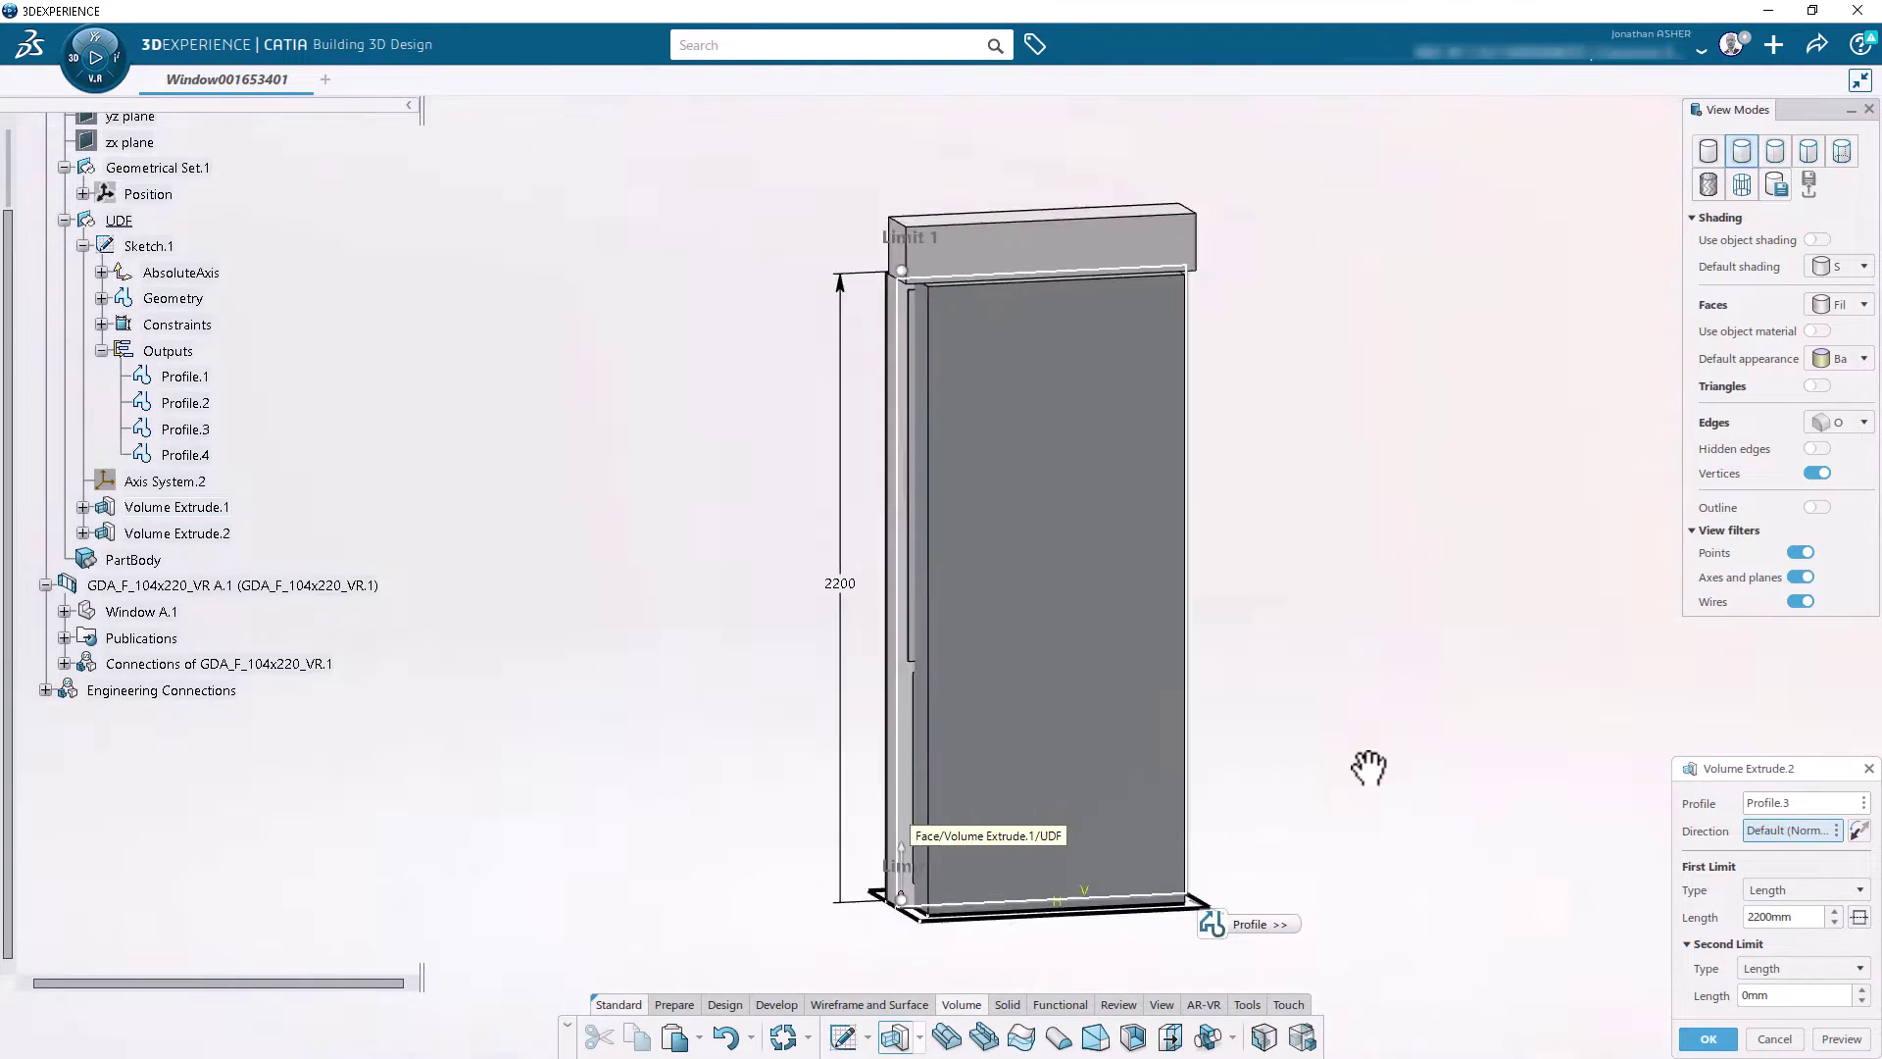
pyautogui.moveTo(917, 853); pyautogui.dragTo(914, 876)
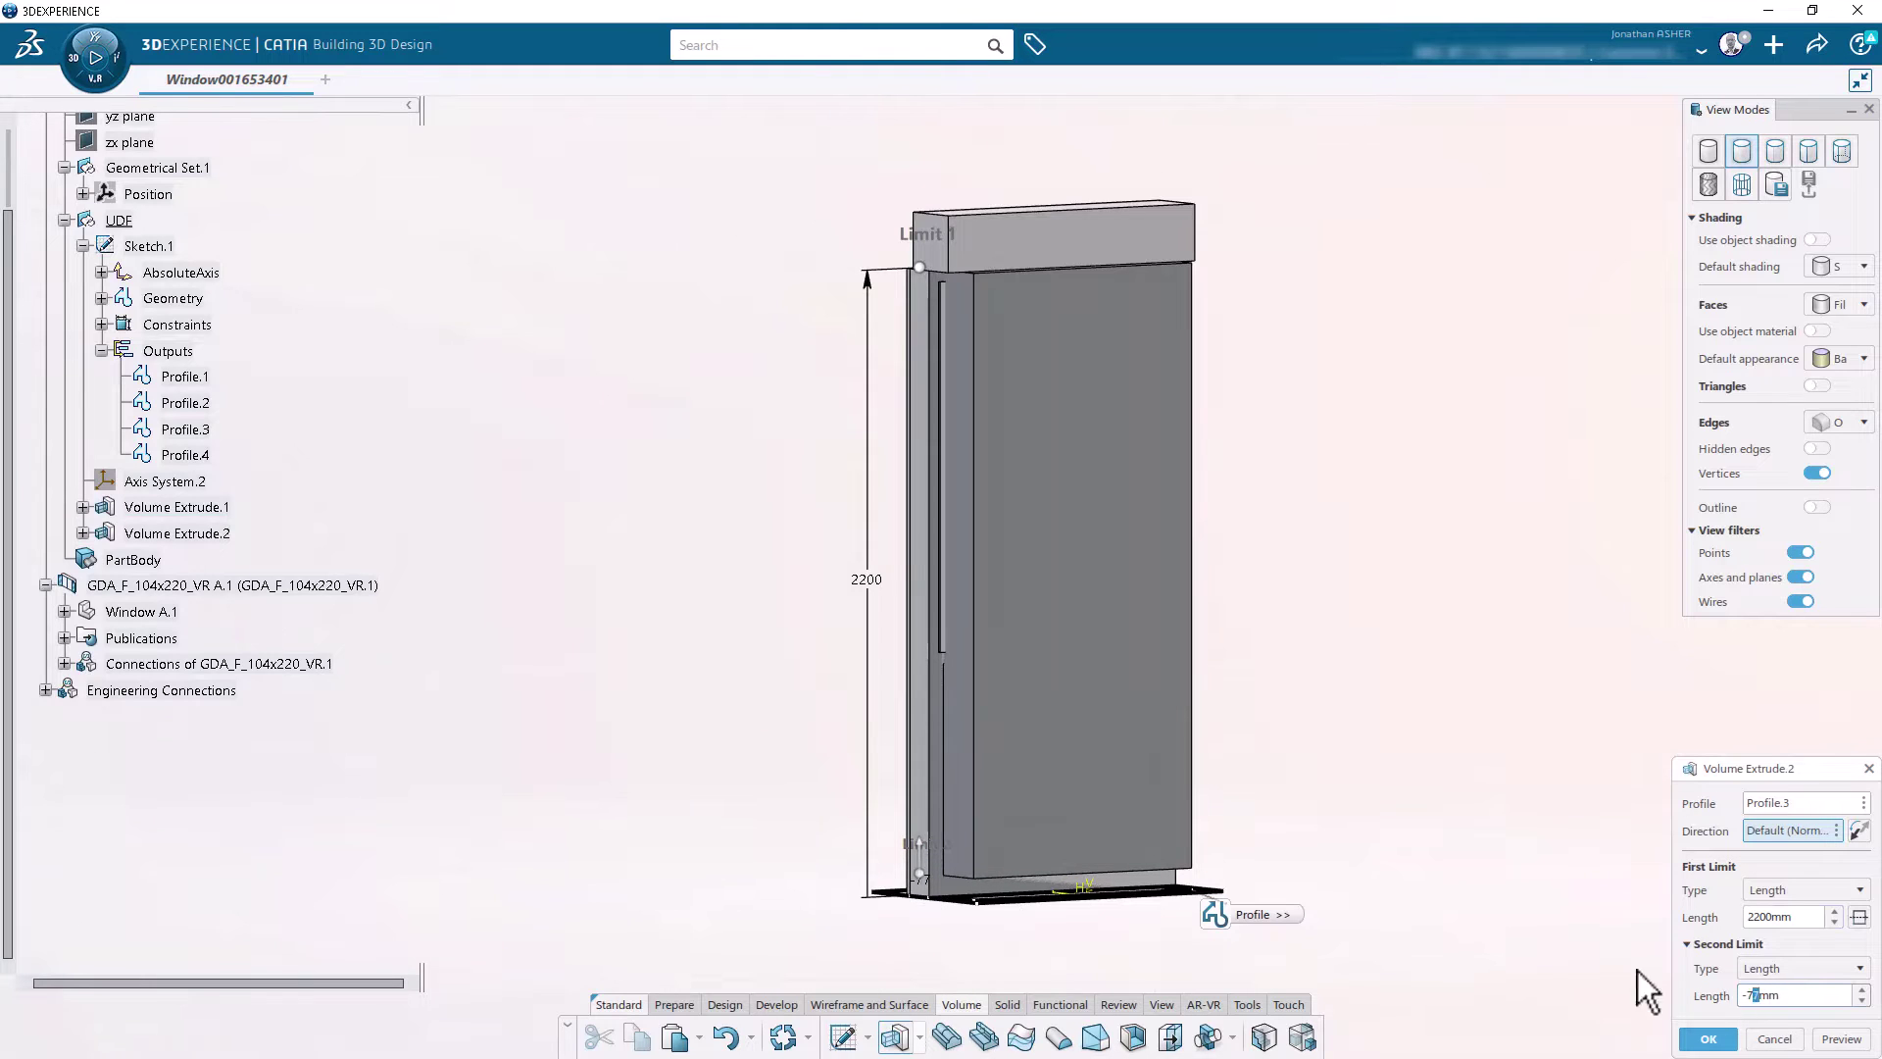
pyautogui.moveTo(920, 267); pyautogui.dragTo(913, 659)
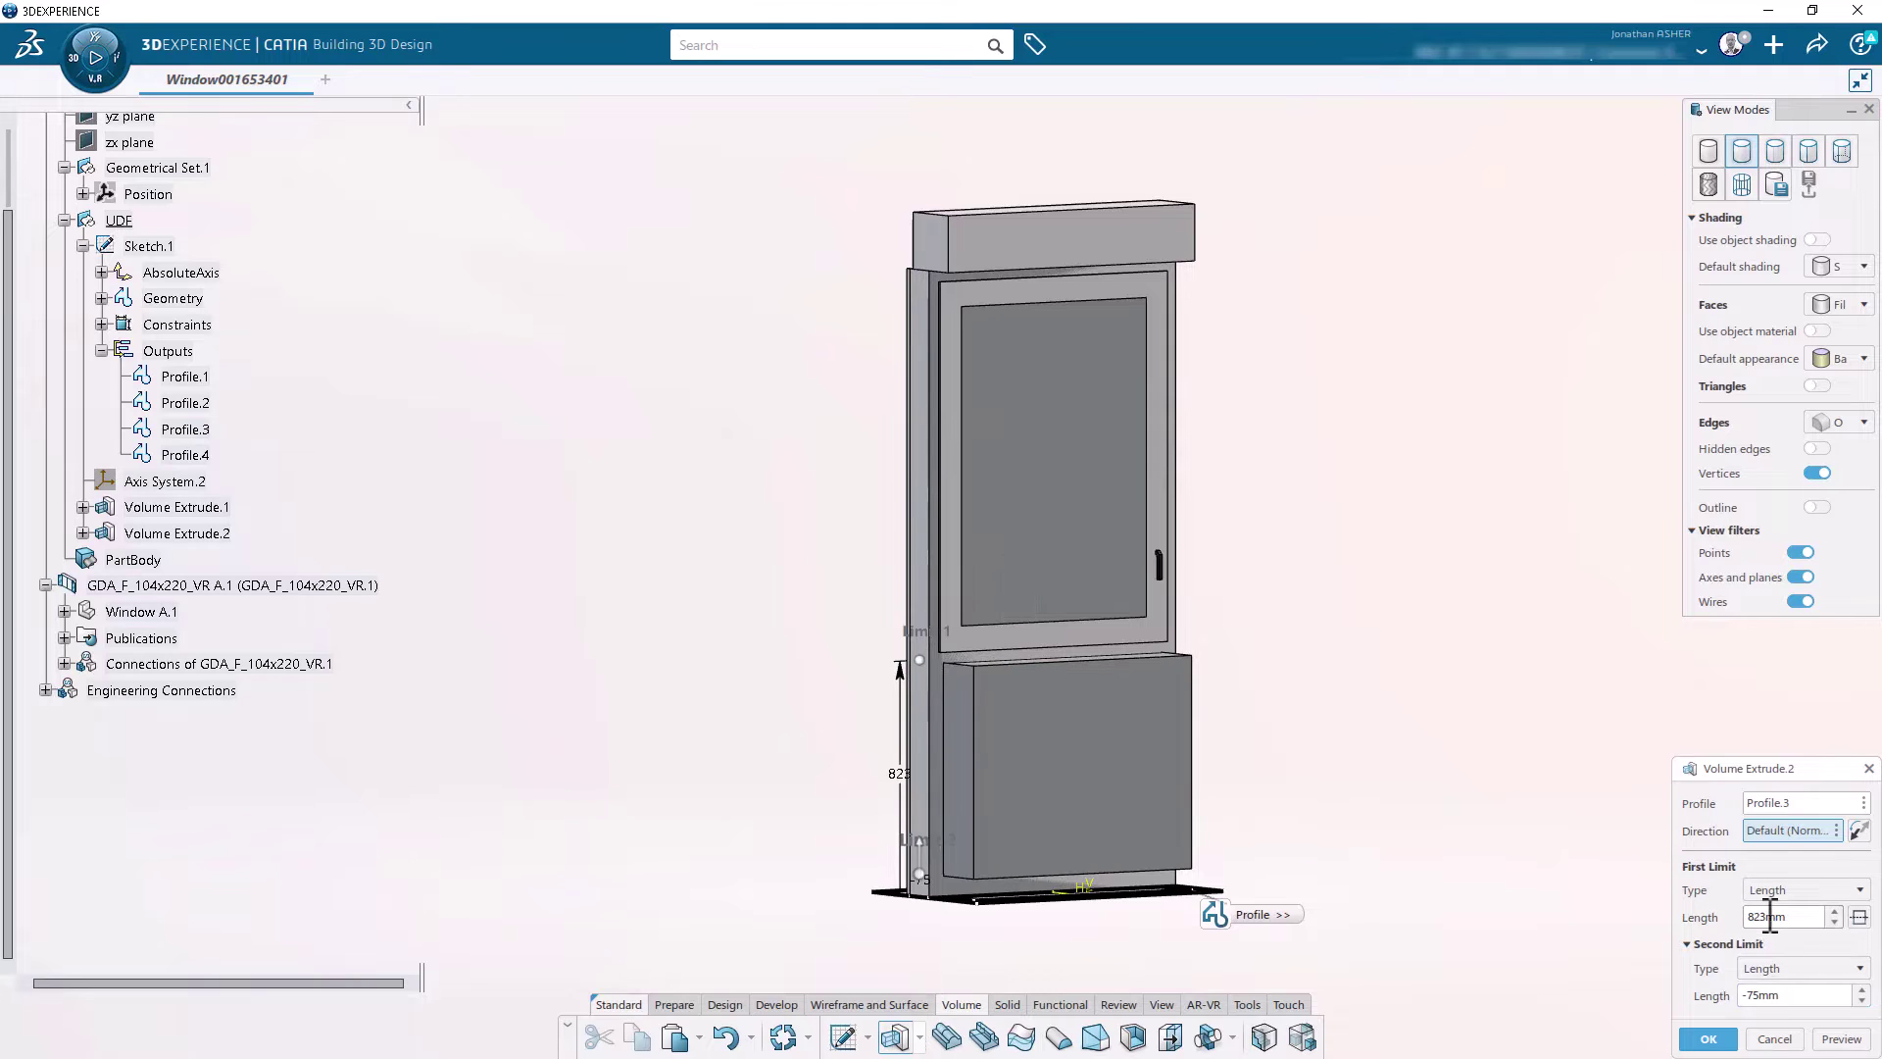
pyautogui.write('0')
pyautogui.press('Return')
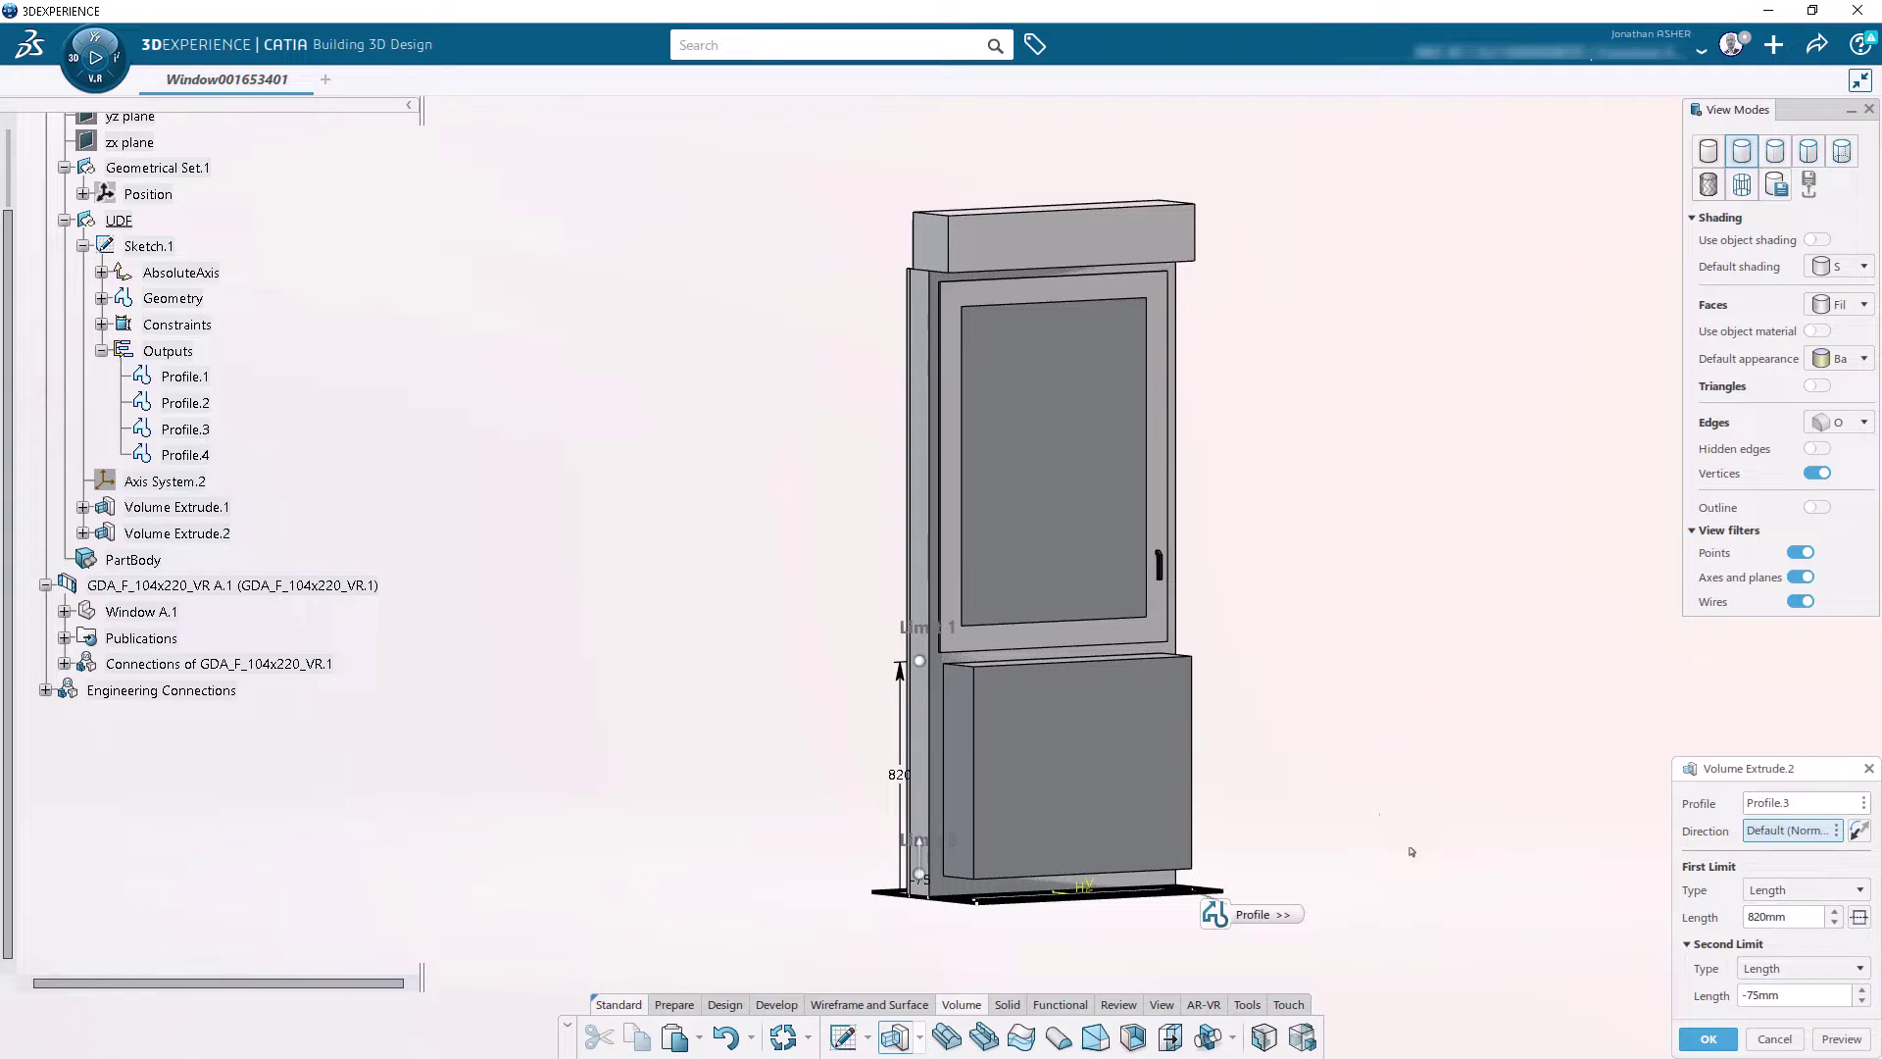
pyautogui.click(1709, 1039)
pyautogui.click(1496, 1008)
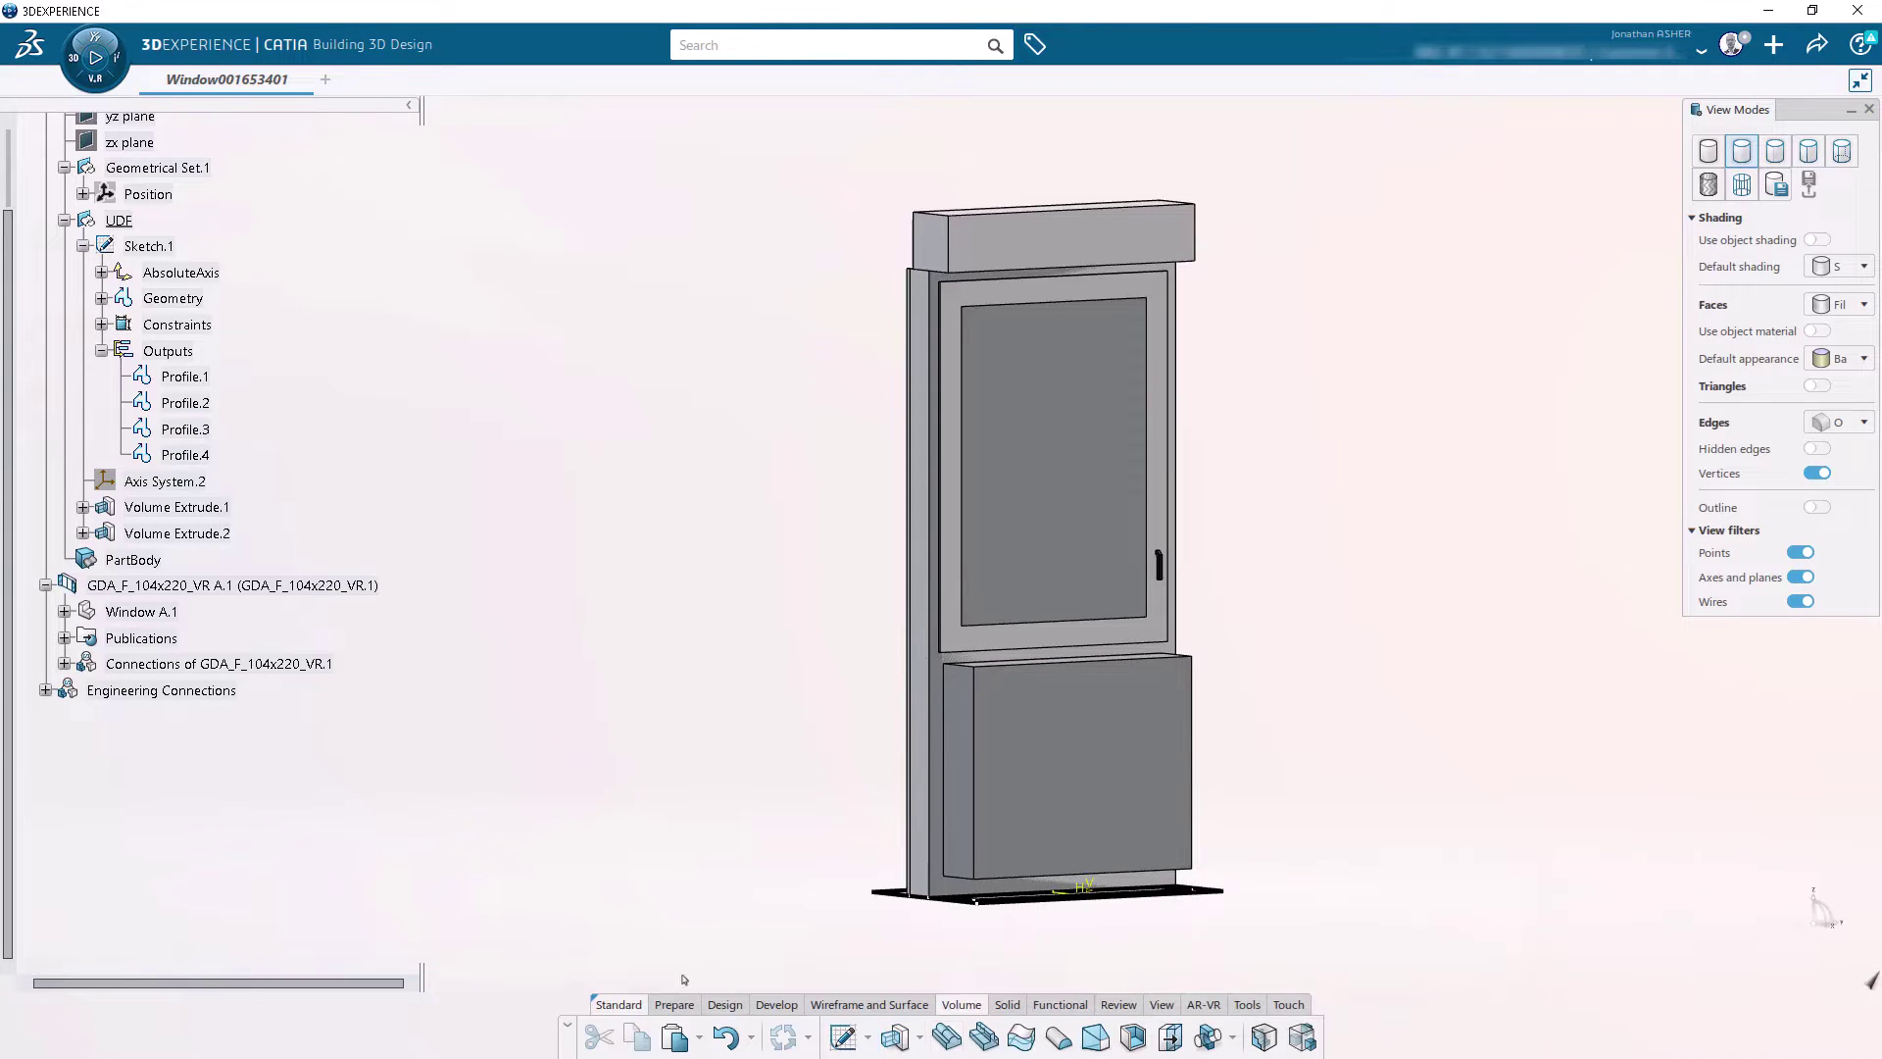
# Step: Duplicate the lower pane's volume extrude and set the copy's limits to 2079 mm and -947 mm to cover the upper pane
pyautogui.click(220, 532)
pyautogui.hotkey('ctrl', 'c')
pyautogui.hotkey('ctrl', 'v')
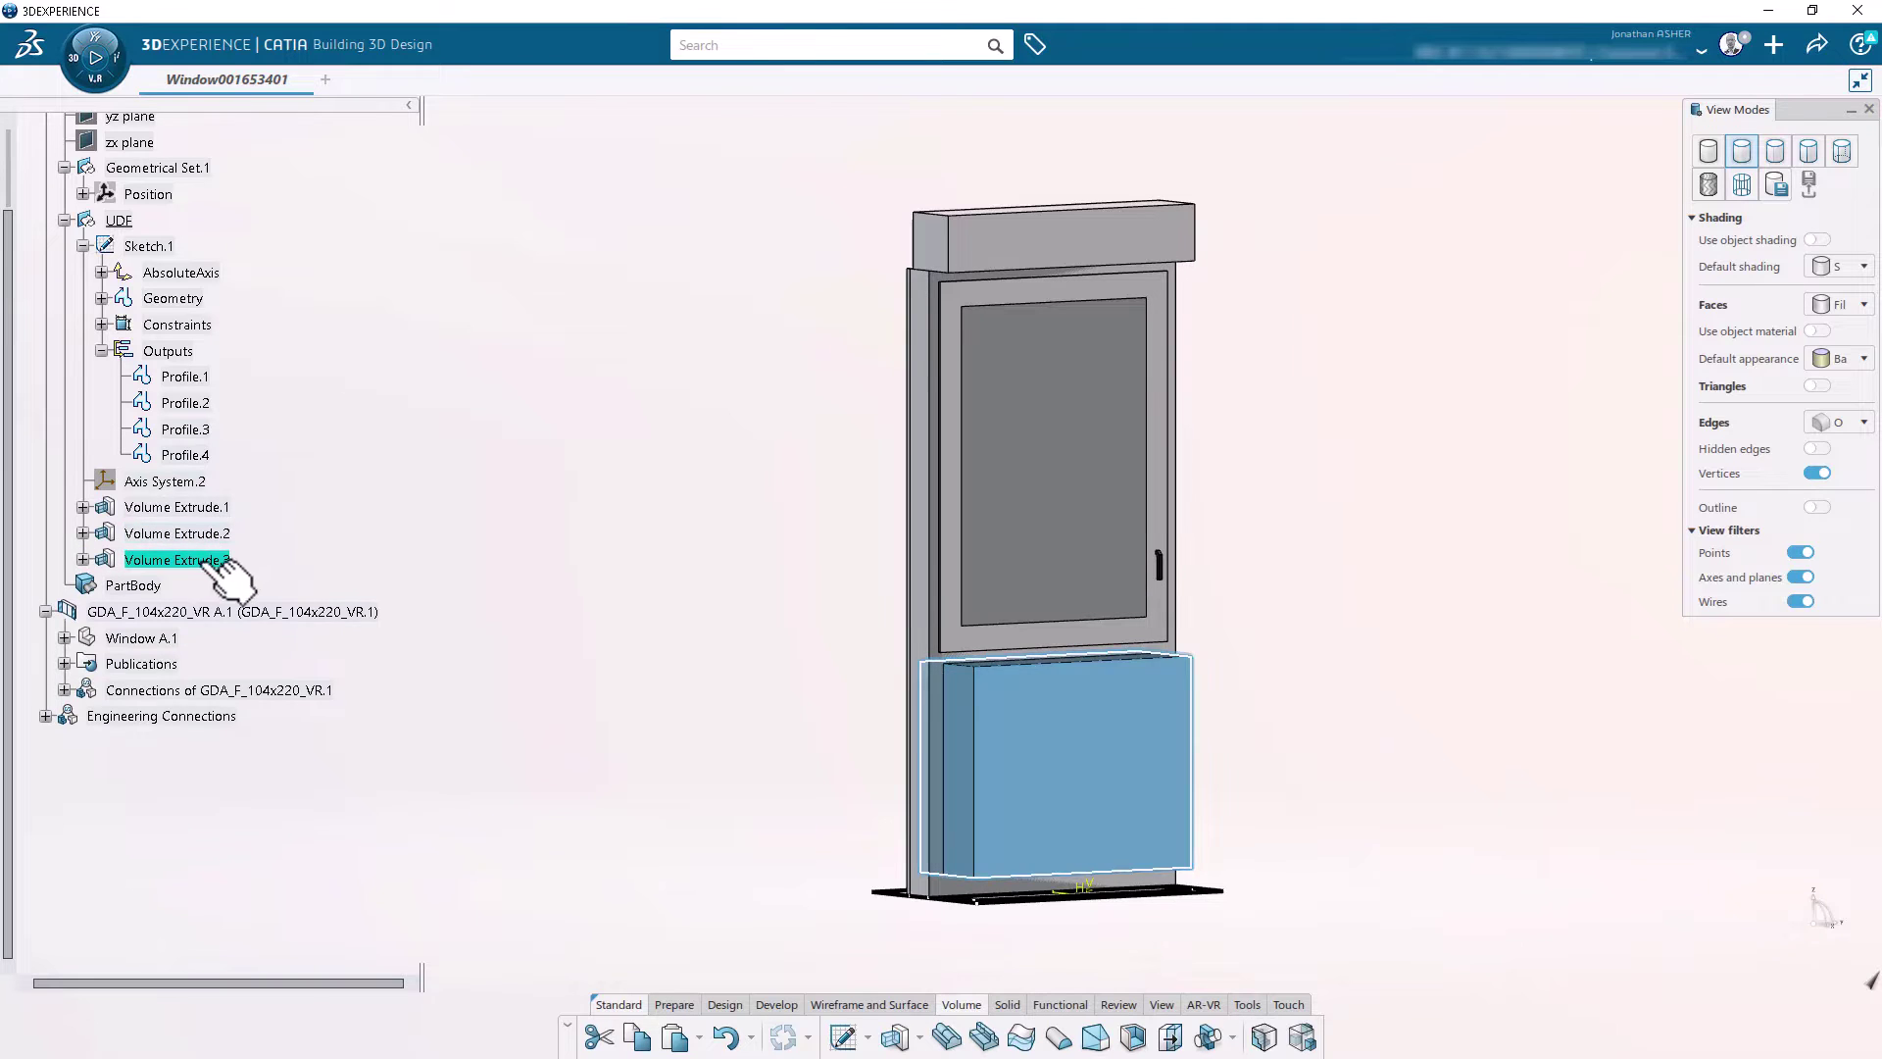
pyautogui.doubleClick(211, 560)
pyautogui.moveTo(921, 665); pyautogui.dragTo(919, 301)
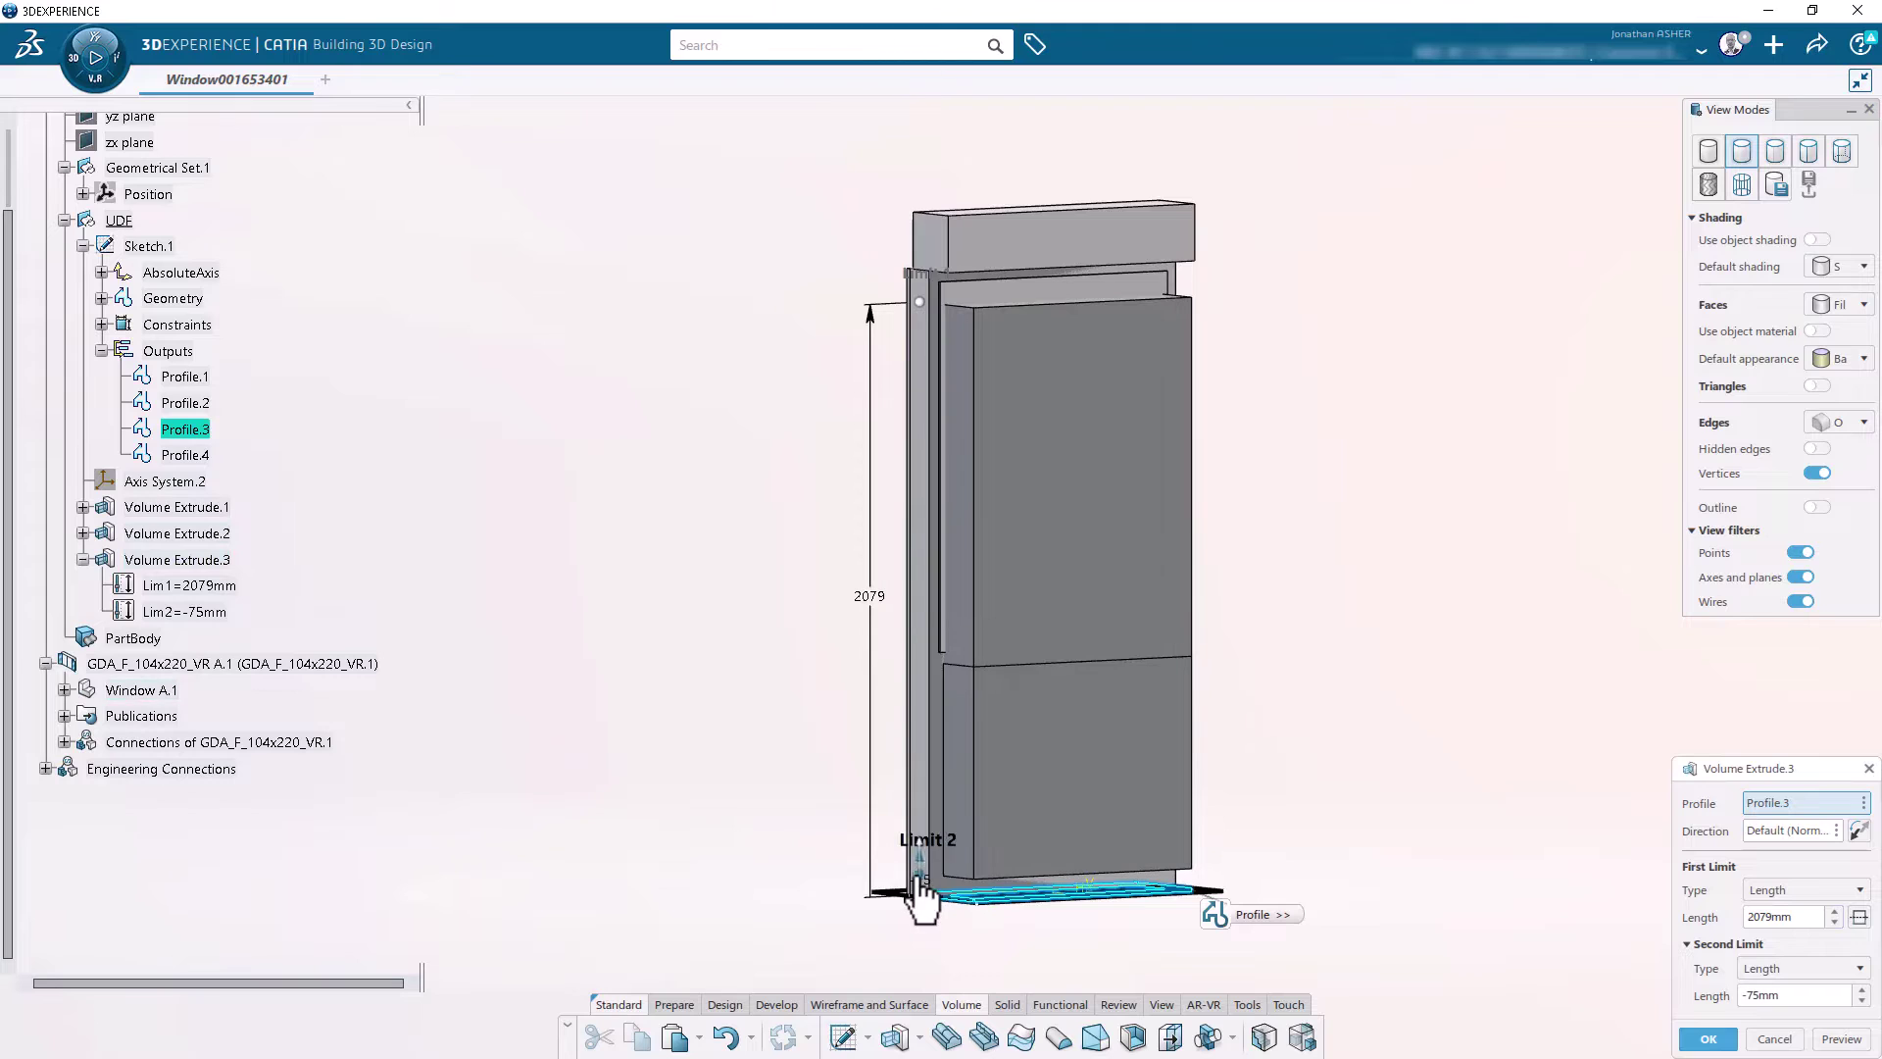
pyautogui.moveTo(919, 841); pyautogui.dragTo(902, 626)
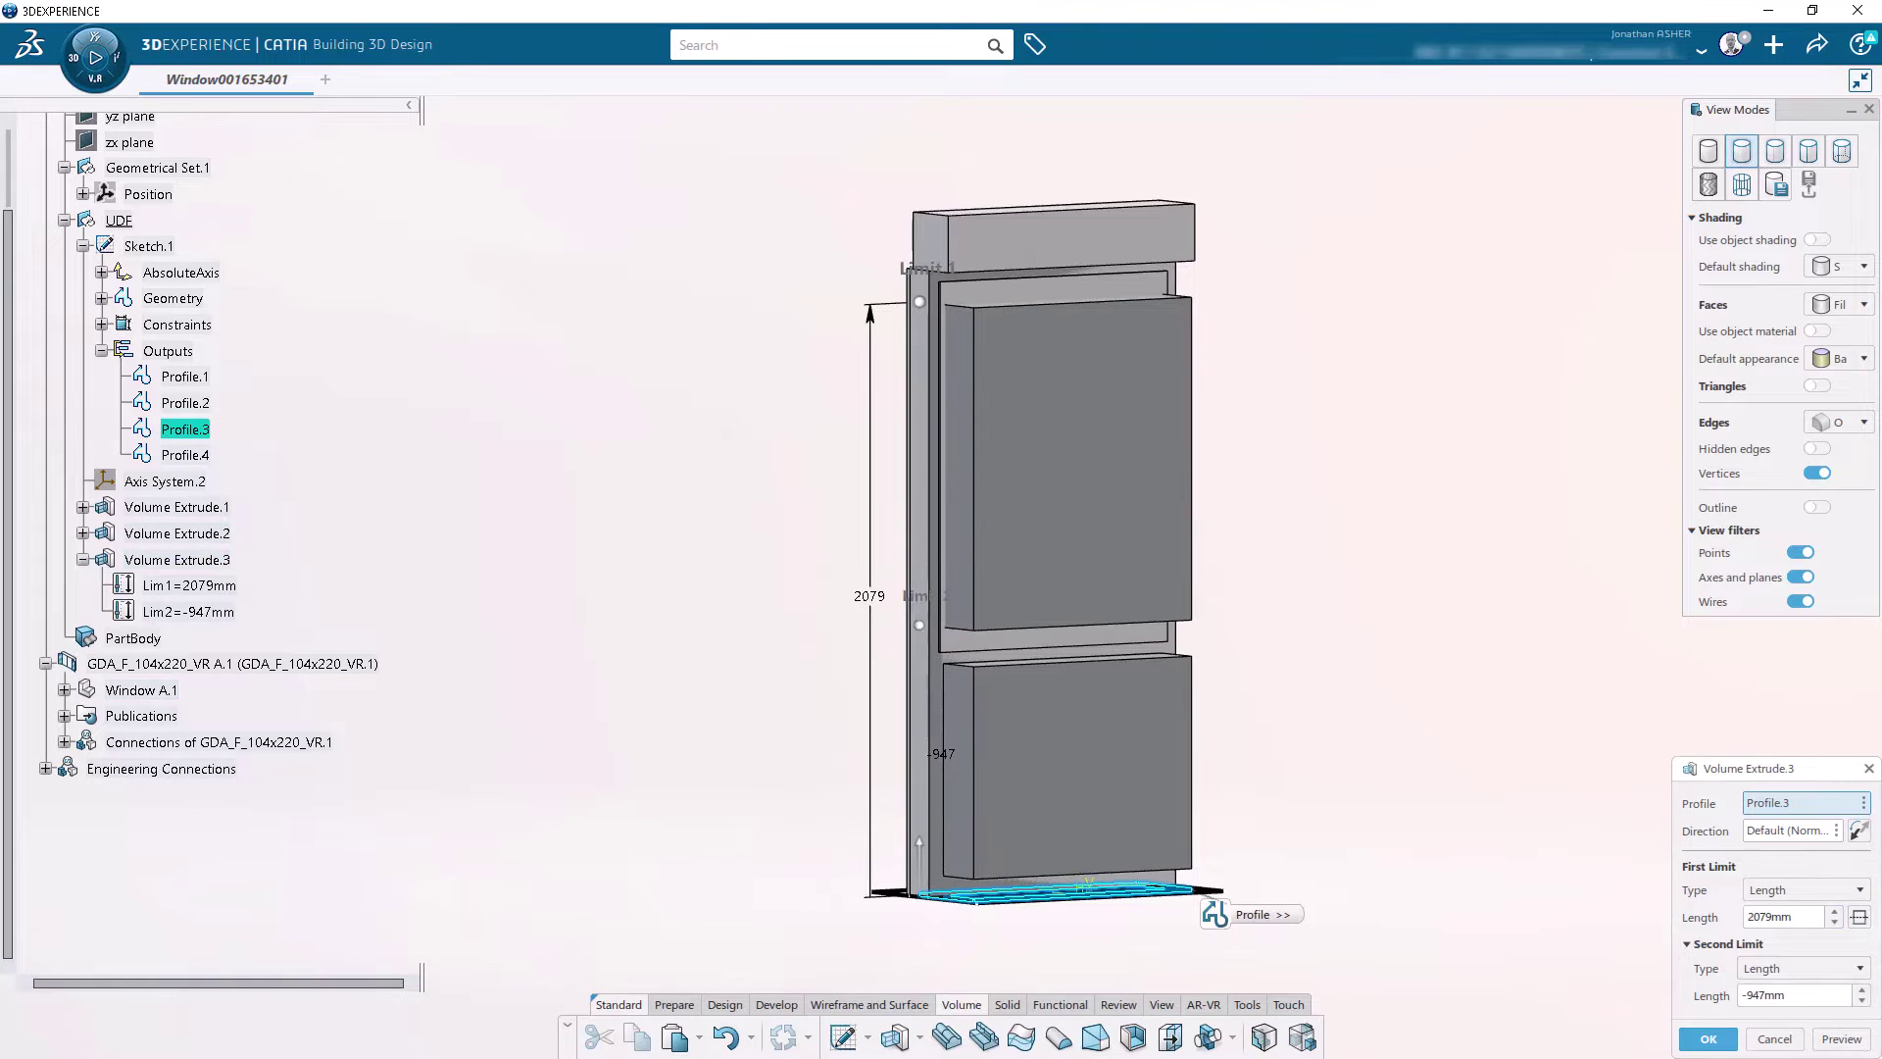
pyautogui.click(1707, 1038)
pyautogui.click(1482, 1001)
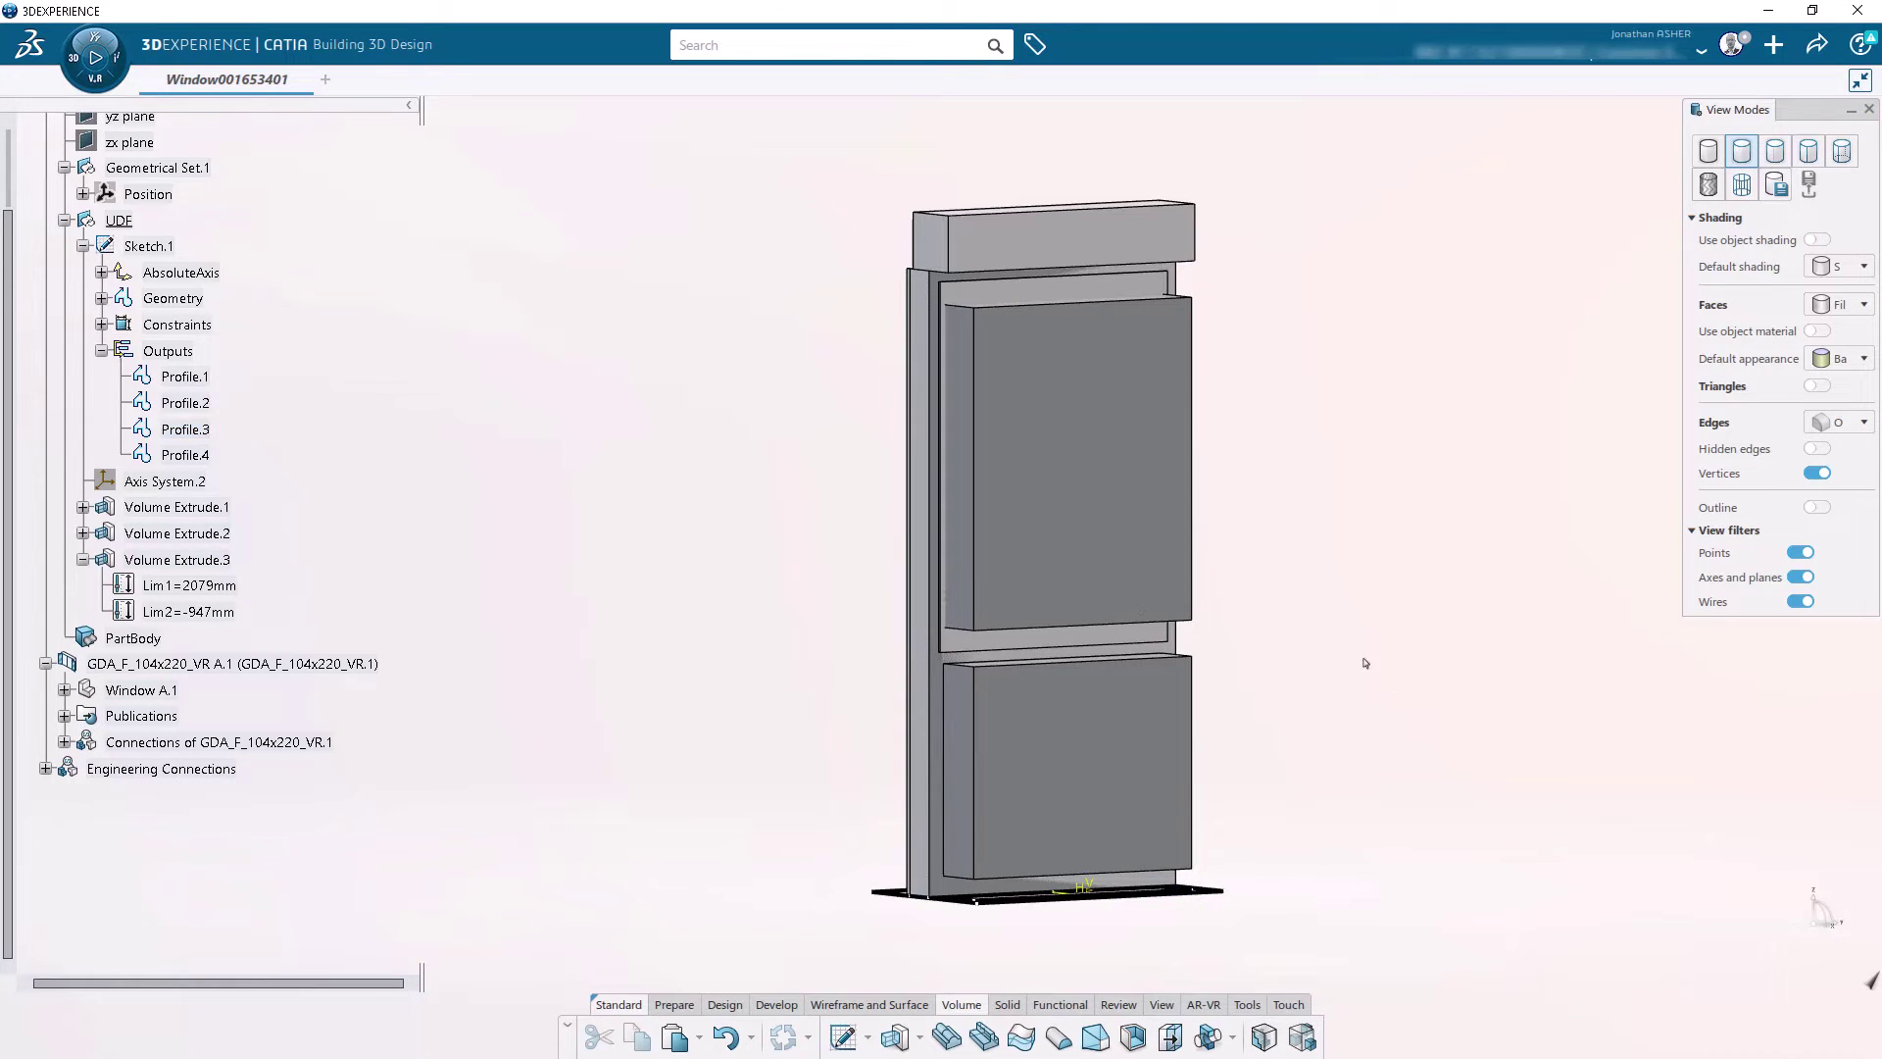
pyautogui.click(82, 559)
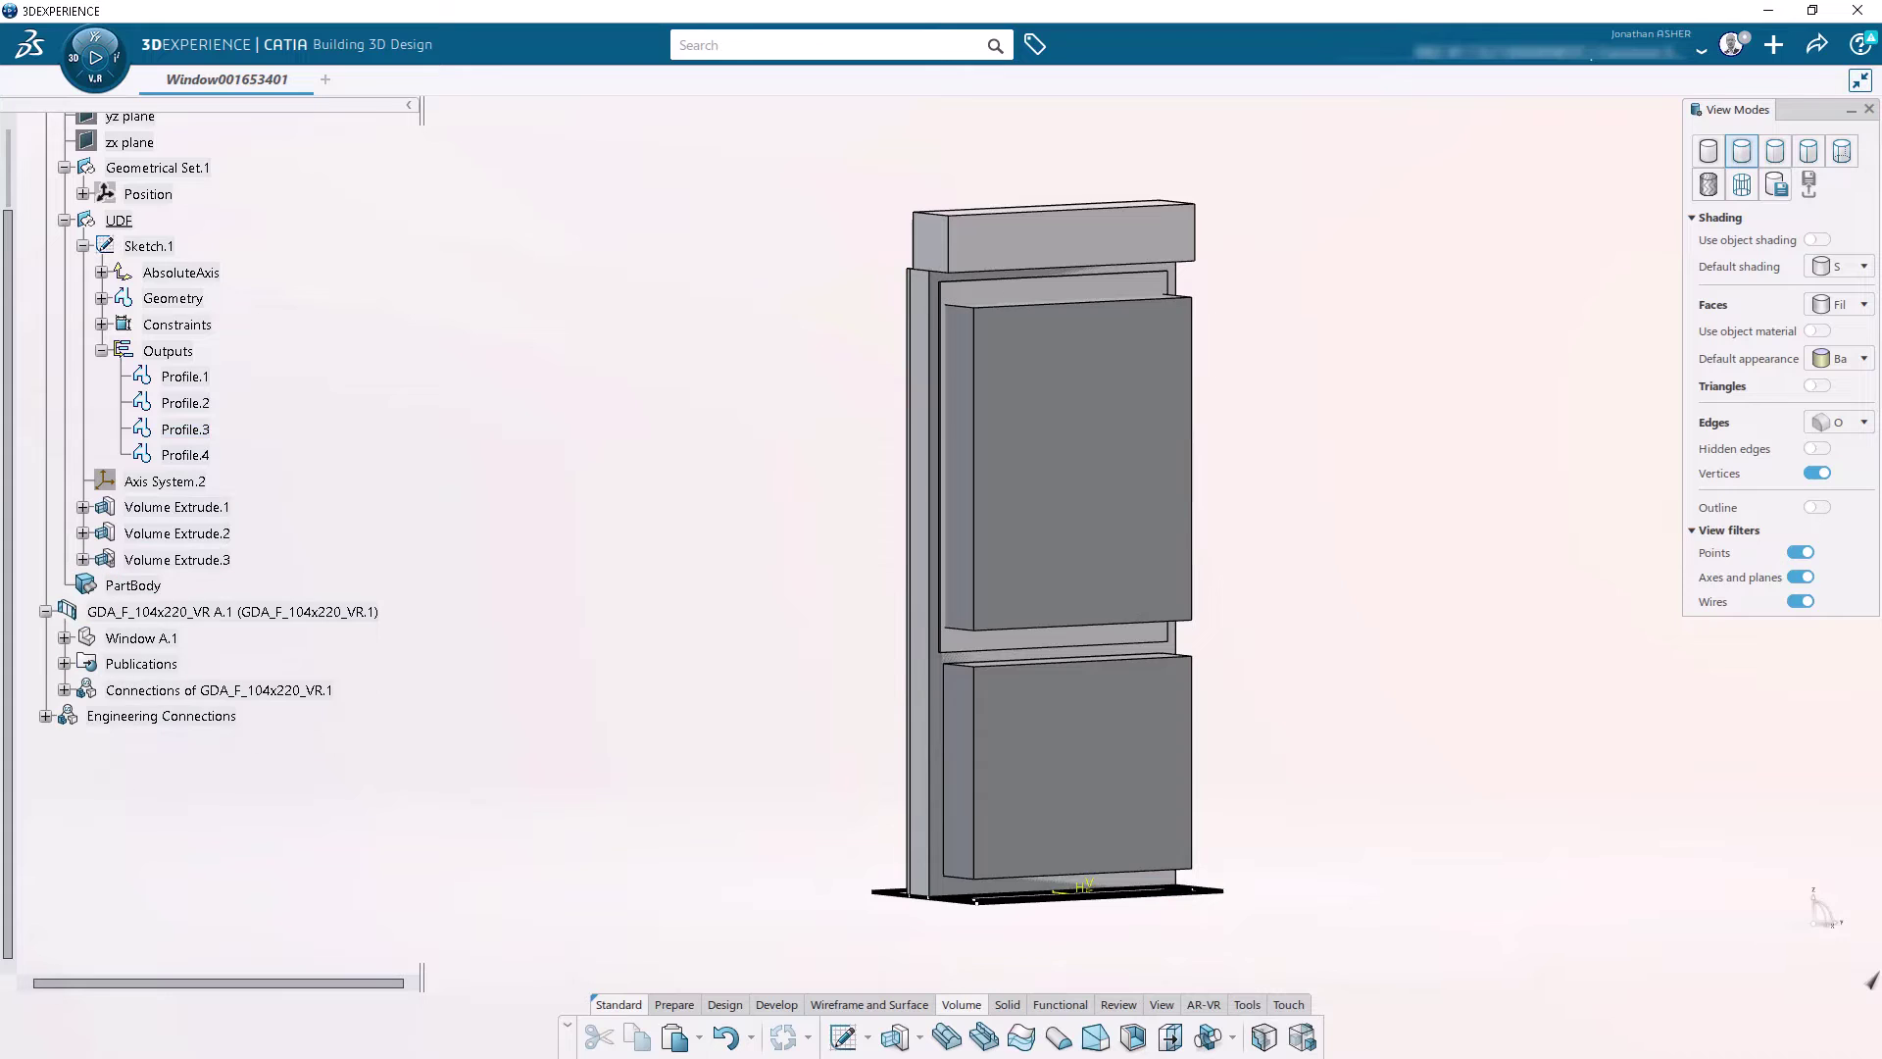
# Step: Remove the lower pane volume, Volume Extrude.2, from the frame volume, Volume Extrude.1
pyautogui.click(181, 533)
pyautogui.keyDown('ctrl'); pyautogui.click(189, 564); pyautogui.keyUp('ctrl')
pyautogui.click(485, 757)
pyautogui.click(1209, 1040)
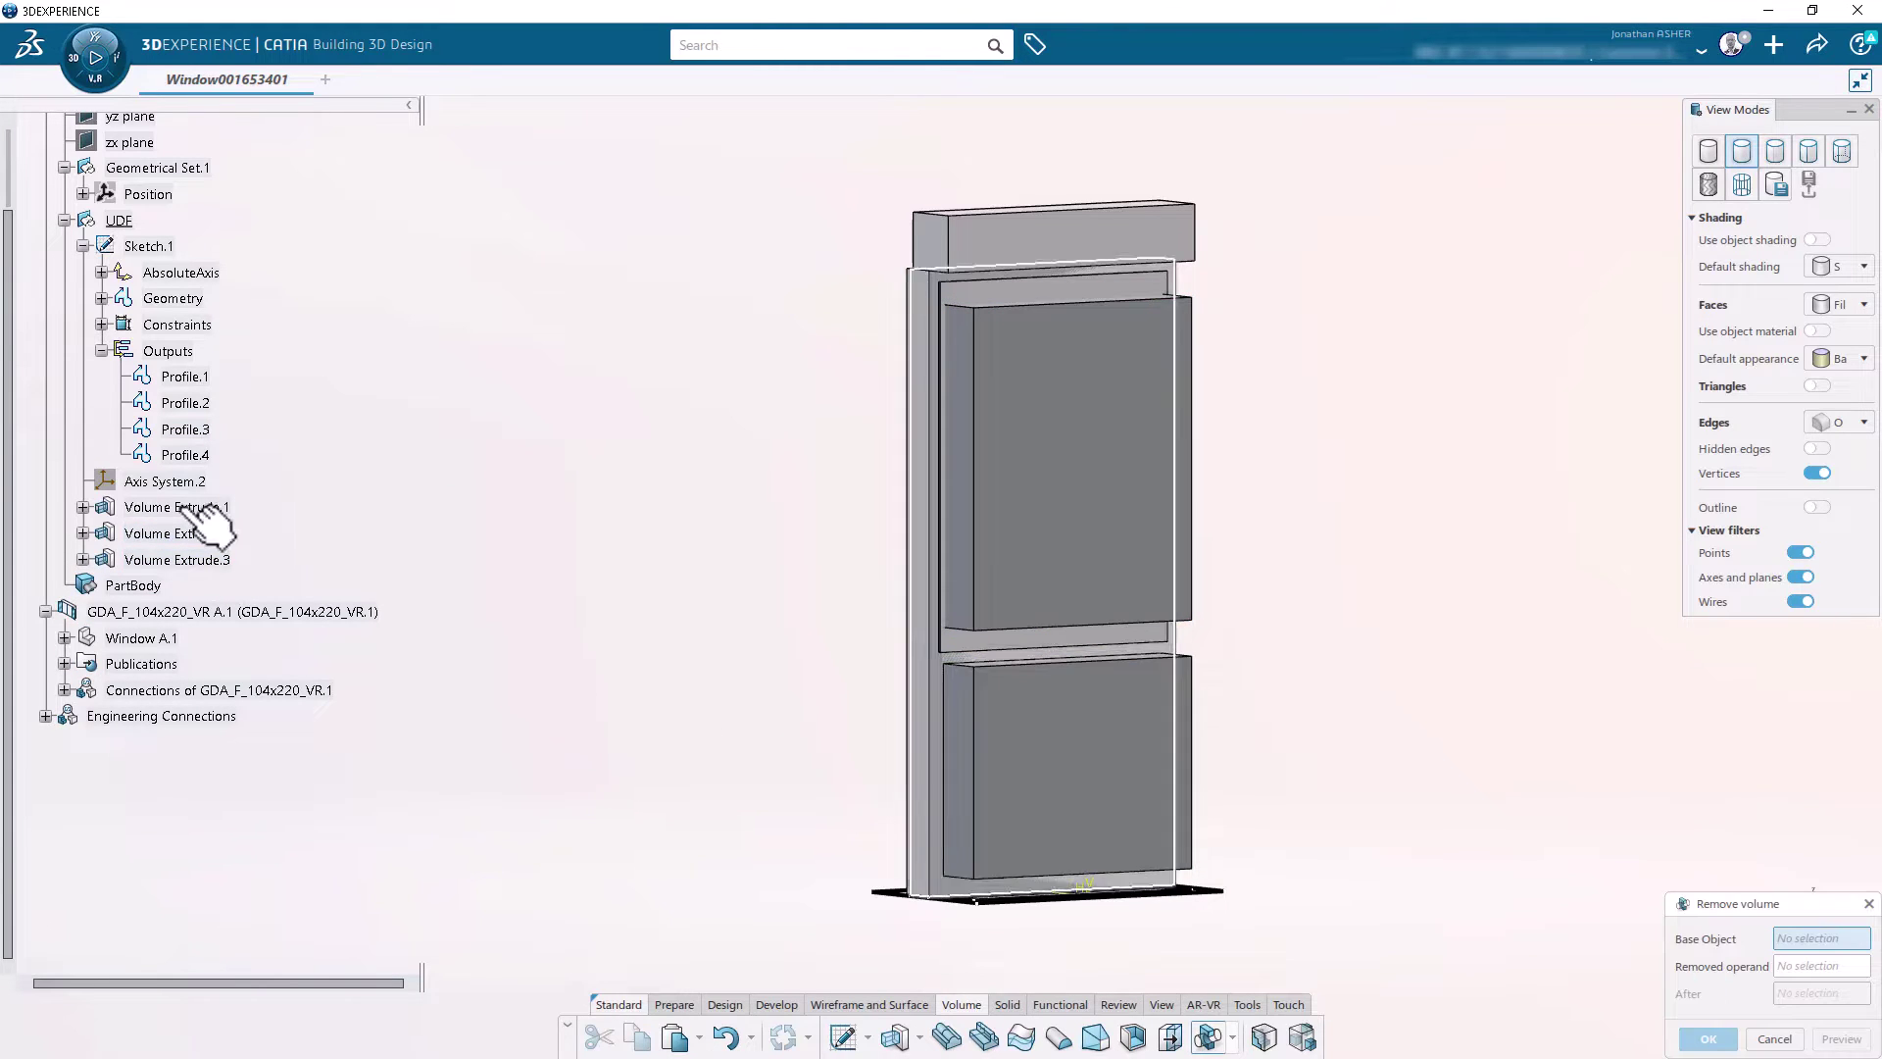
pyautogui.click(199, 534)
pyautogui.click(1706, 1039)
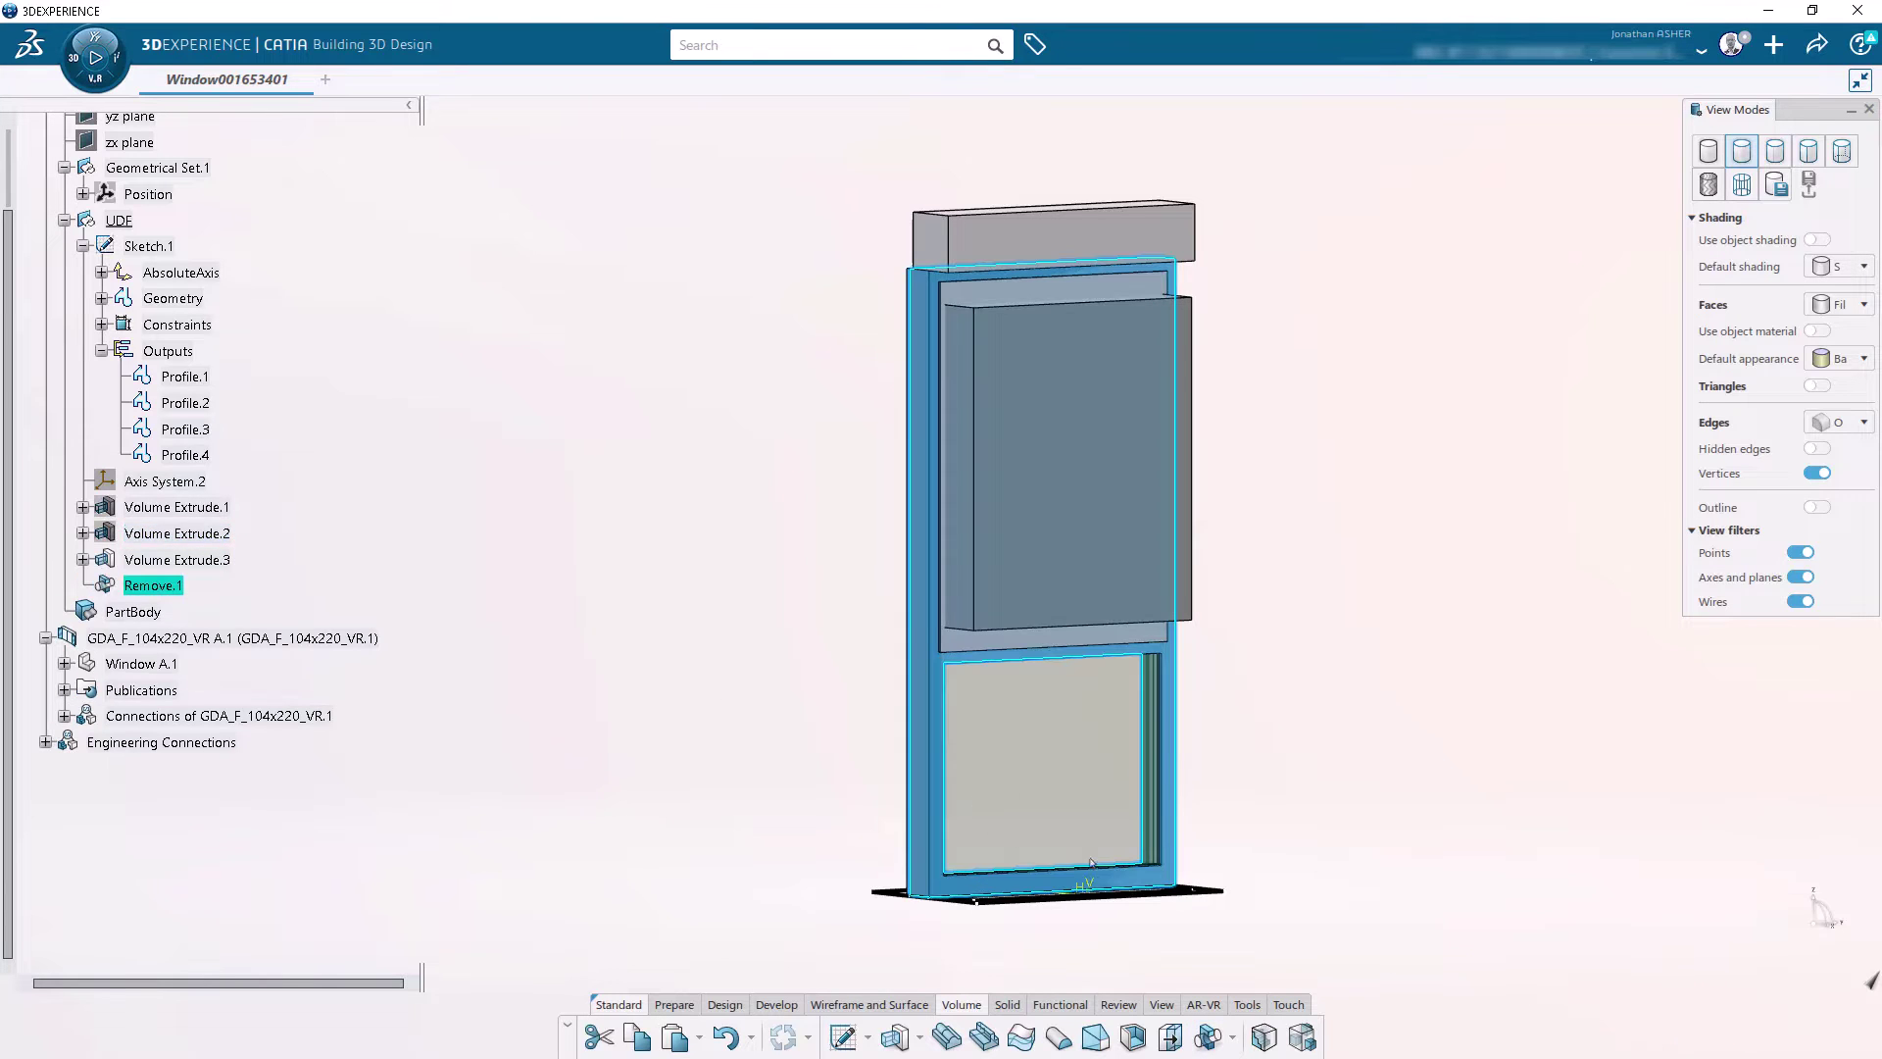
# Step: Remove the upper pane volume, Volume Extrude.3, from the frame volume with the lower opening
pyautogui.click(1209, 1040)
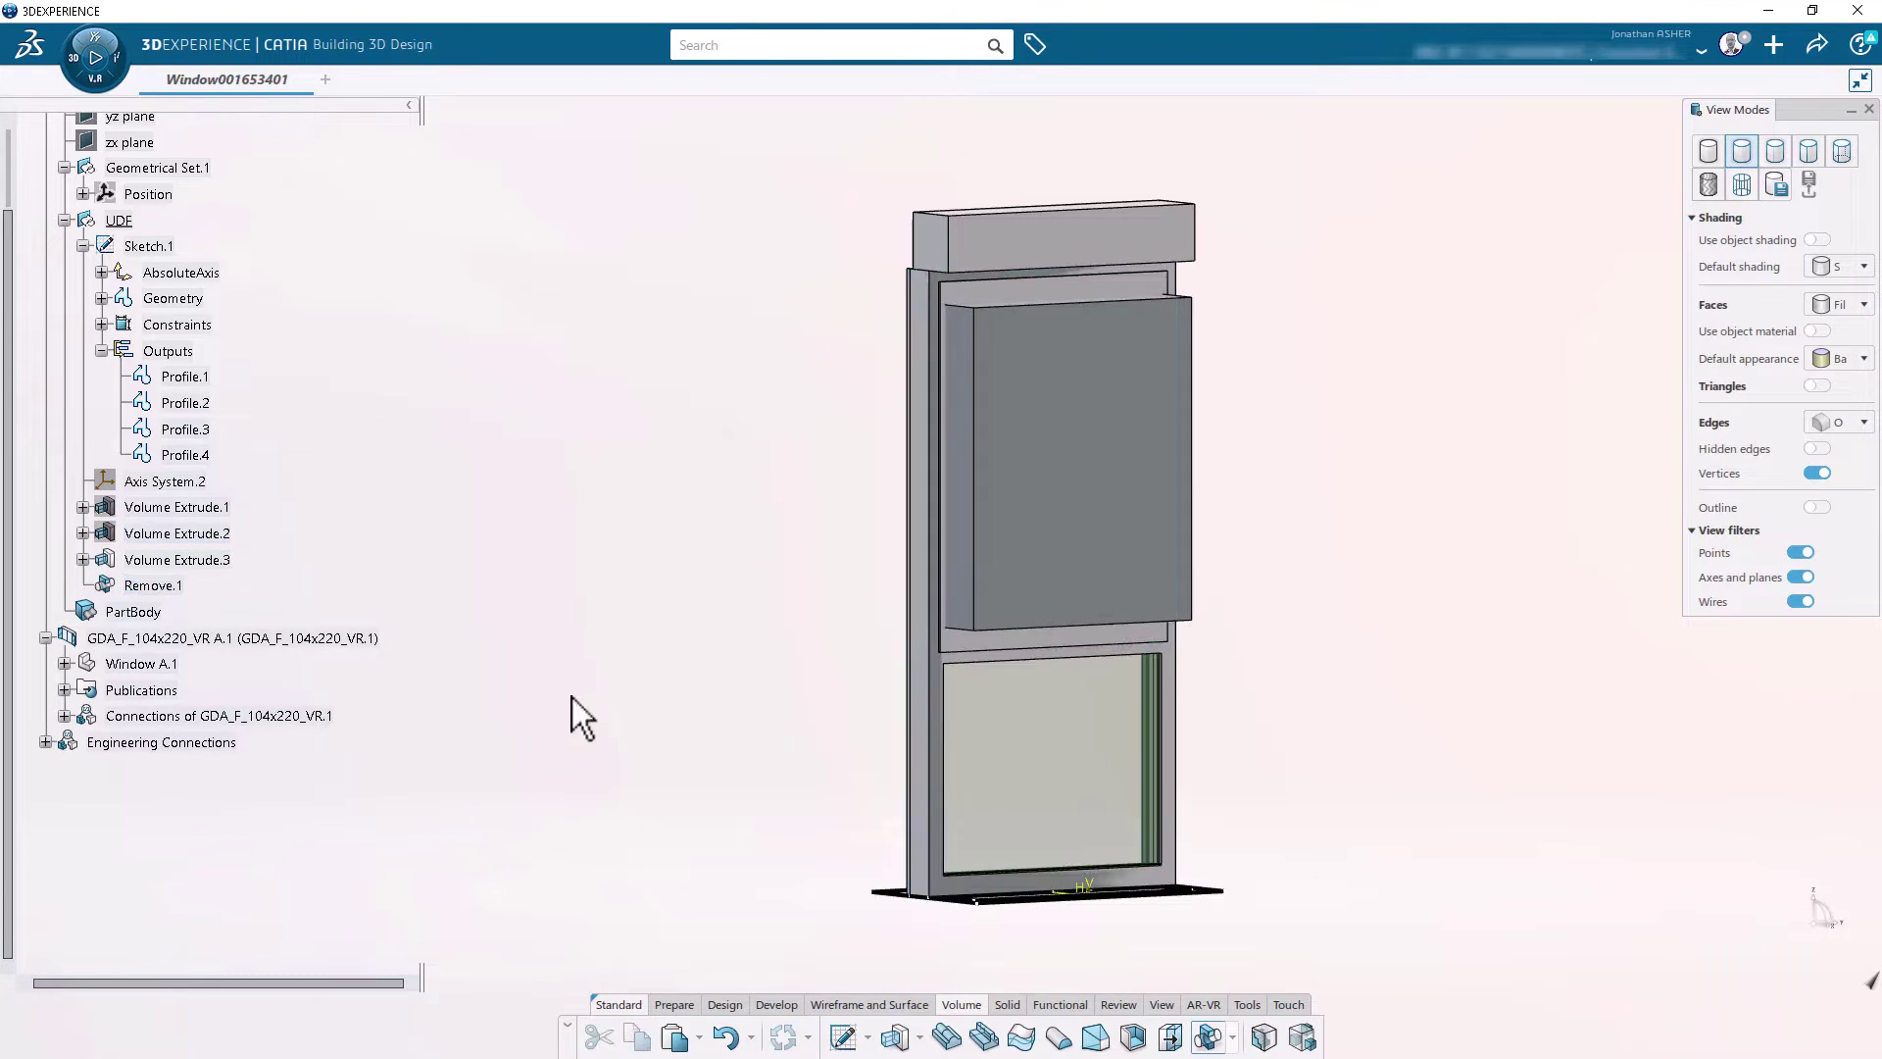
pyautogui.click(177, 560)
pyautogui.click(1709, 1039)
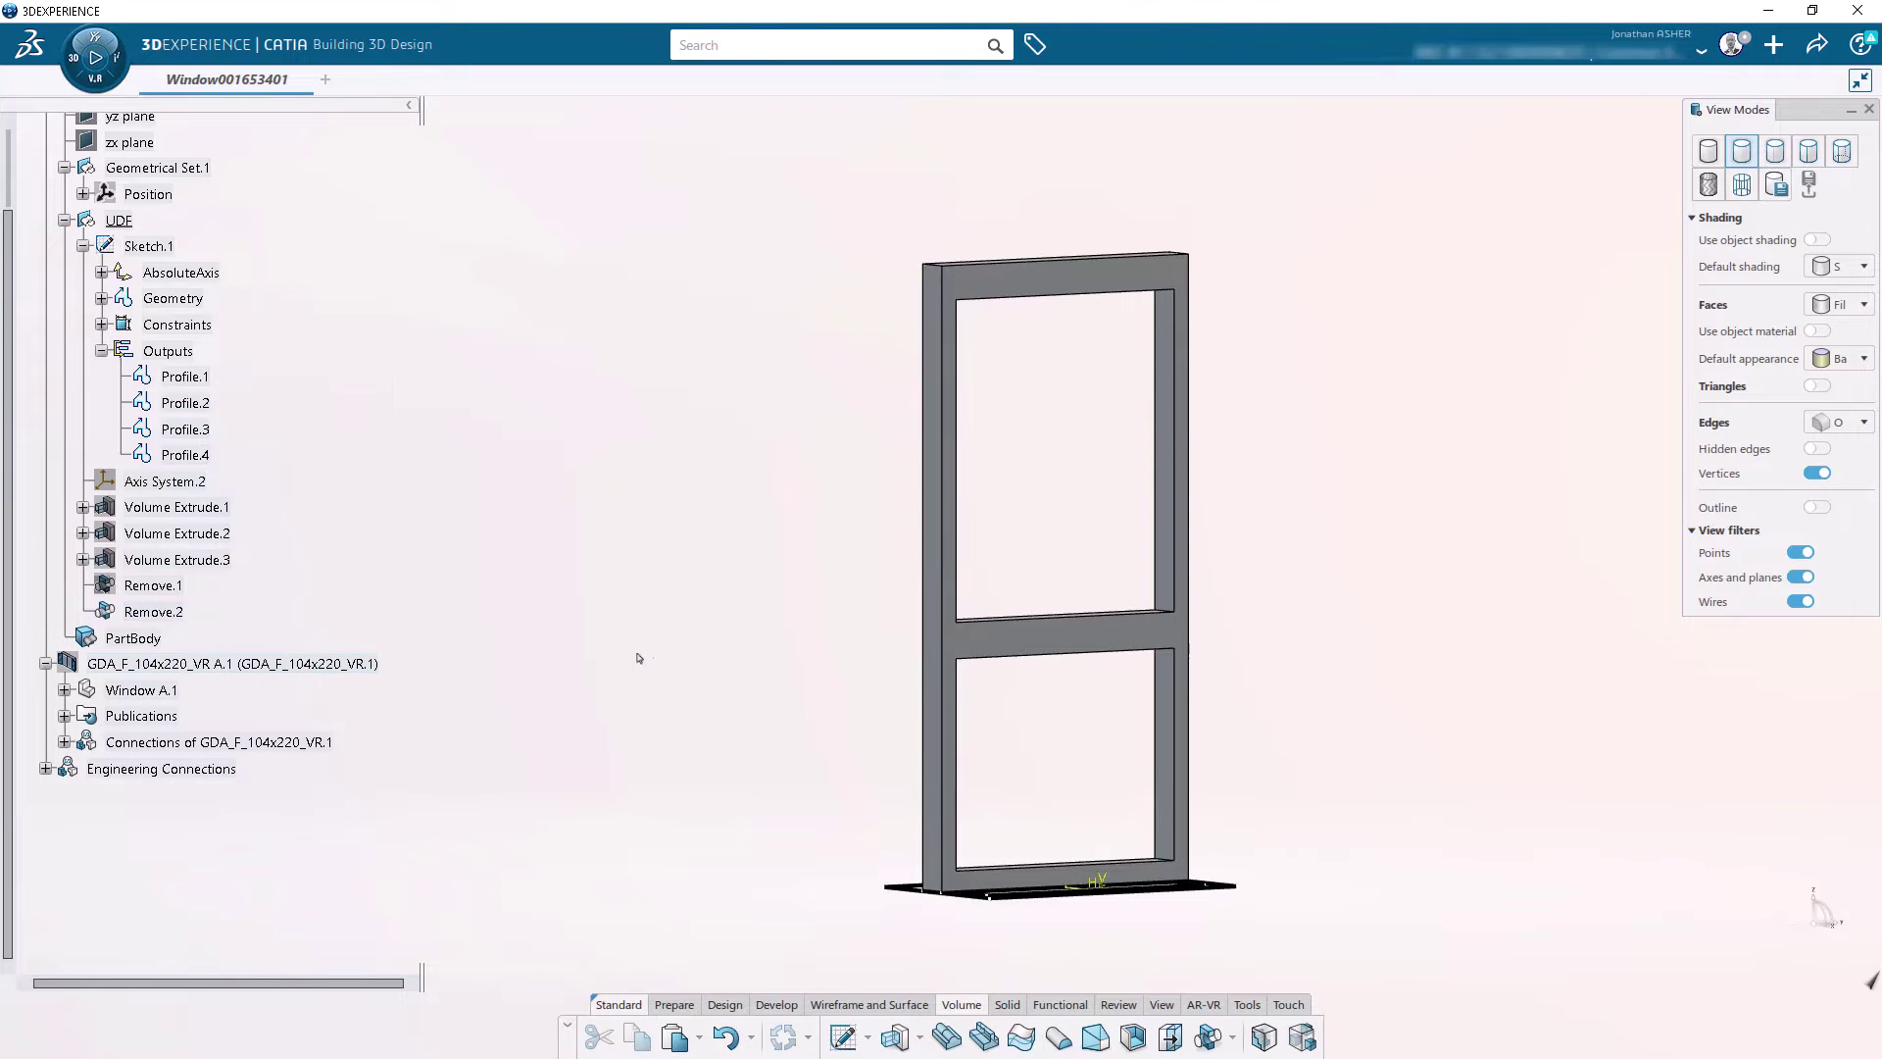
# Step: Duplicate the lower and upper pane volumes, Volume Extrude.2 and Volume Extrude.3, into the UDF geometrical set
pyautogui.click(153, 612)
pyautogui.click(484, 642)
pyautogui.moveTo(484, 642); pyautogui.dragTo(564, 835, button='middle')
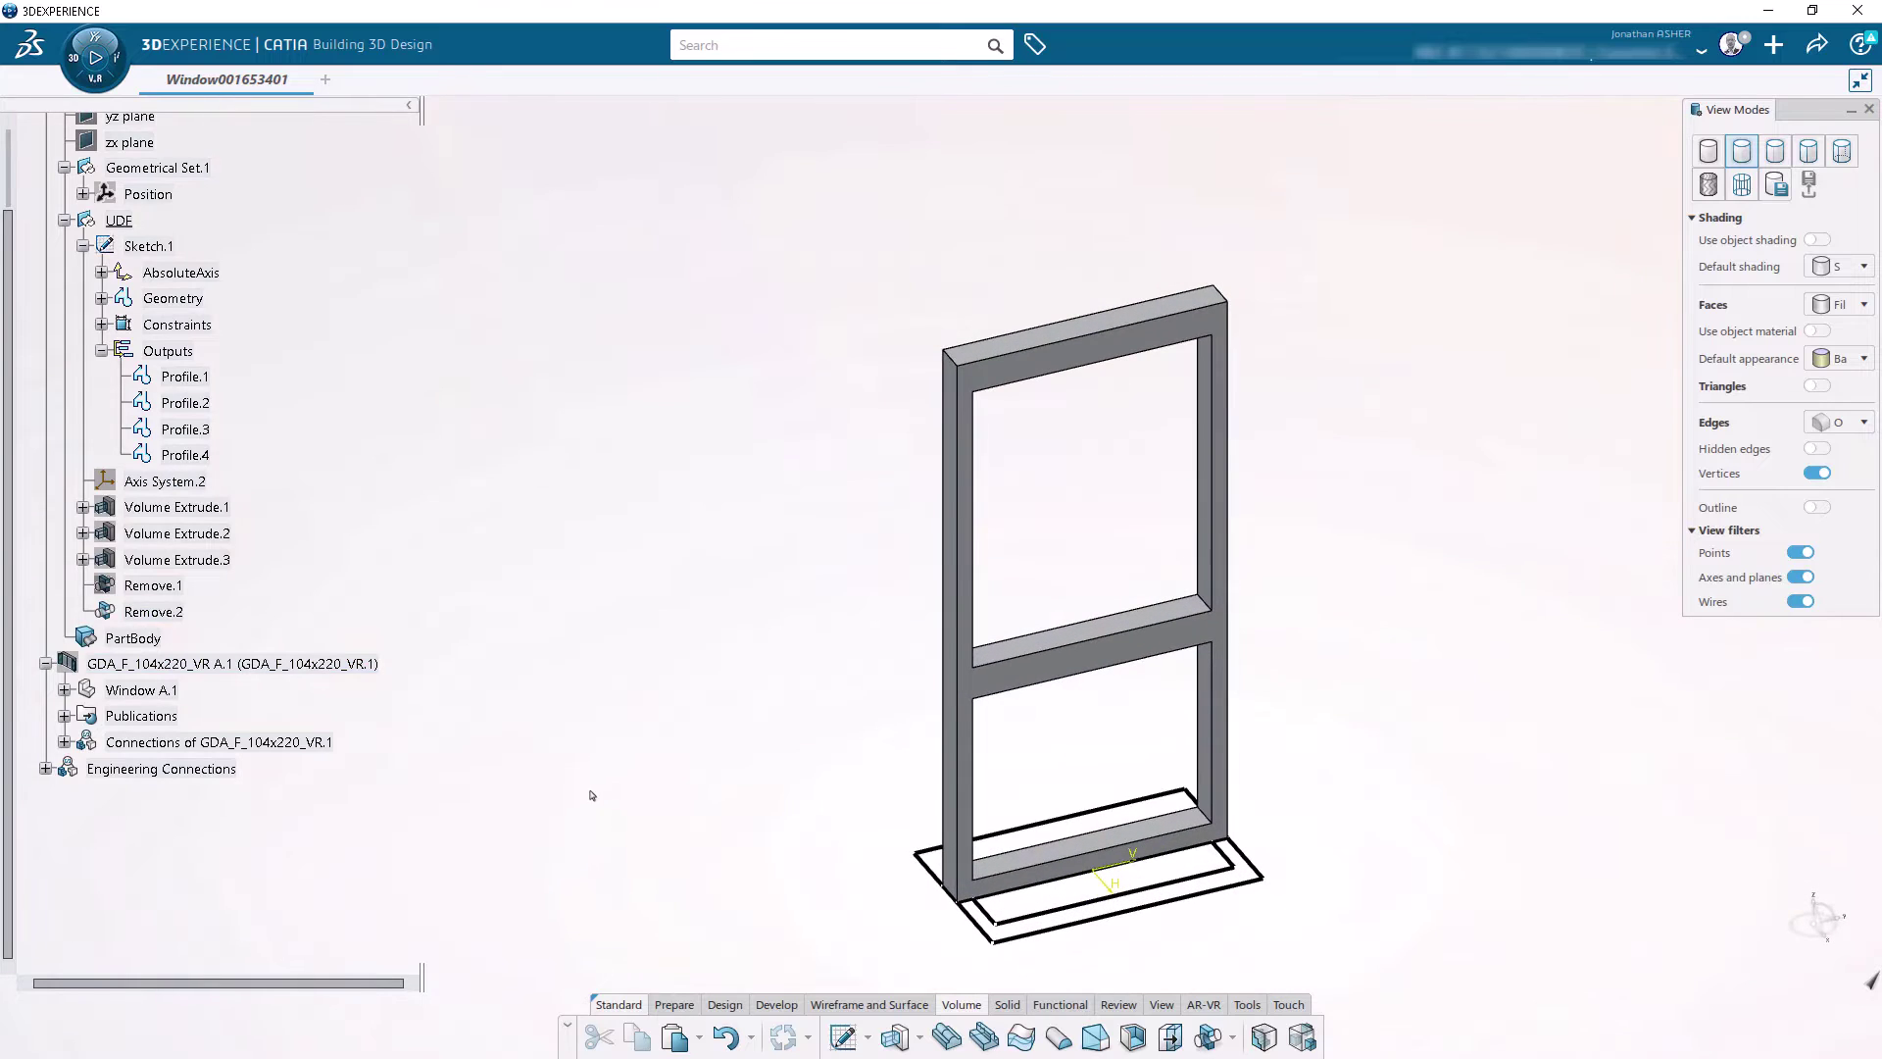
pyautogui.click(186, 403)
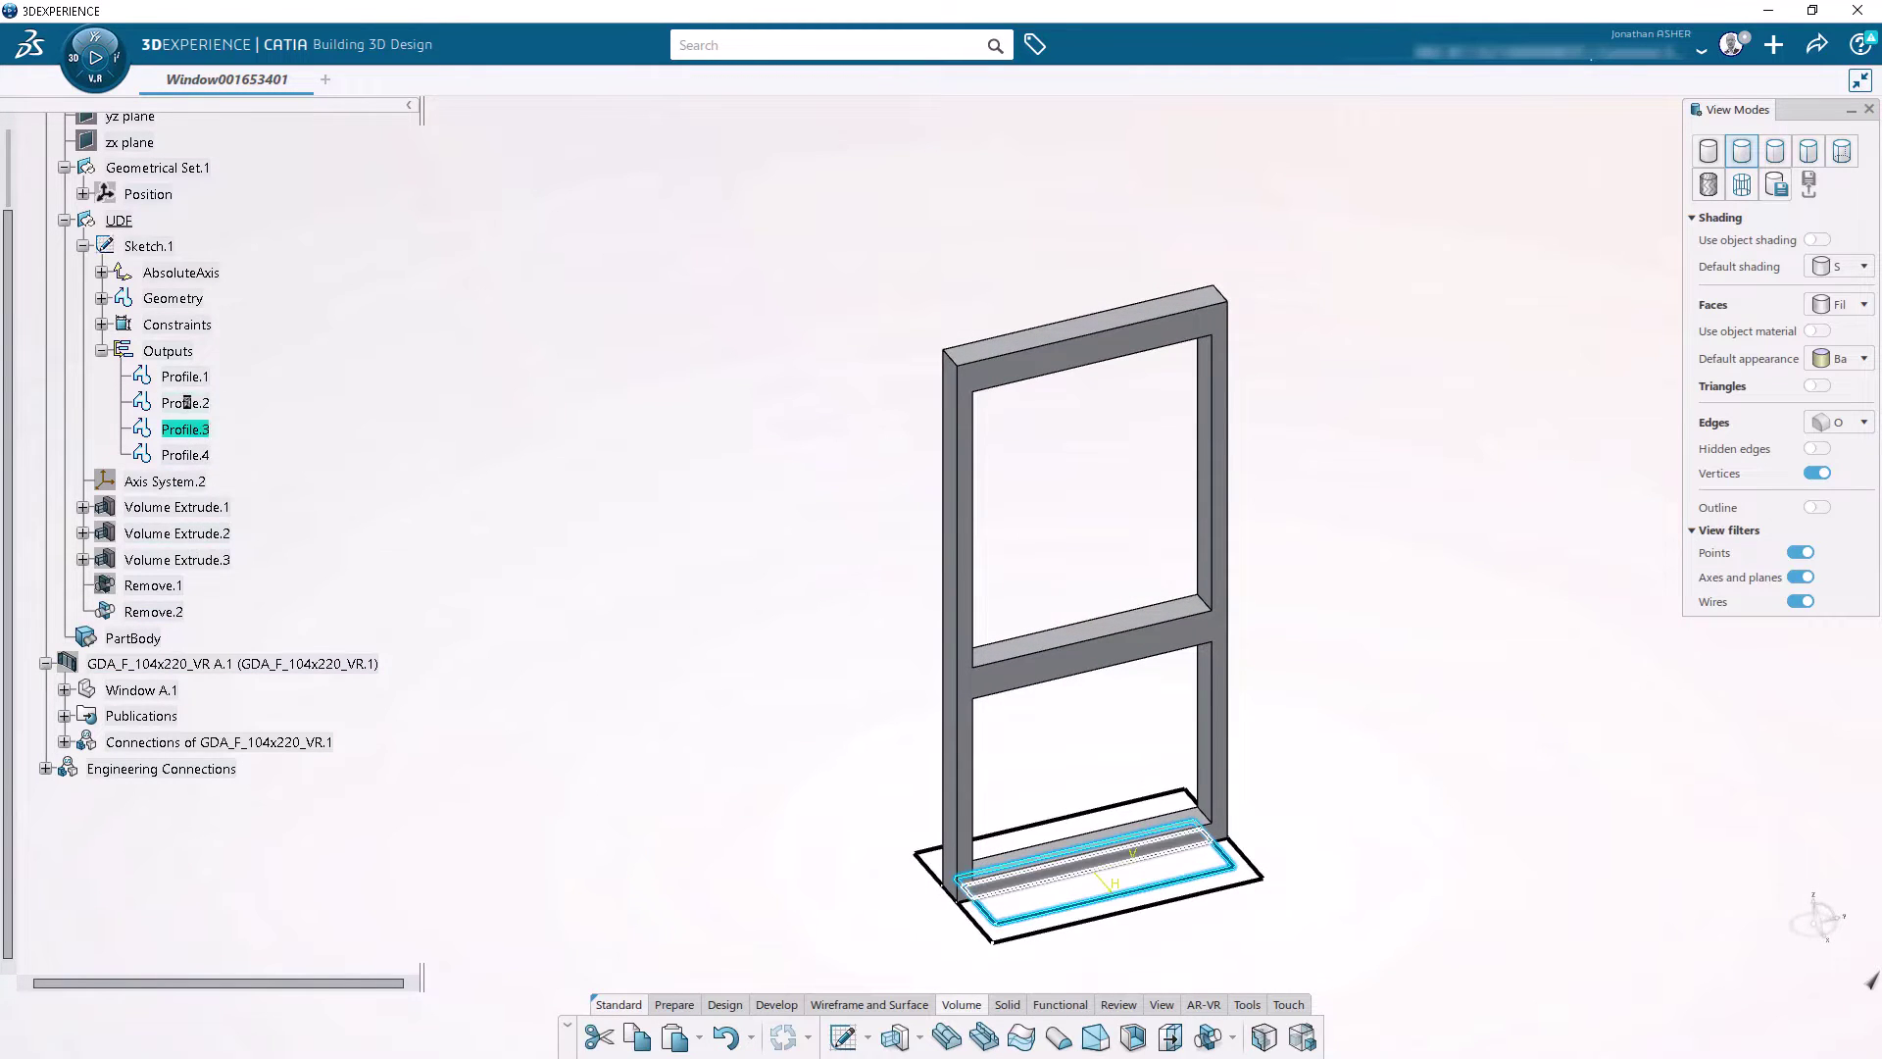
pyautogui.click(208, 507)
pyautogui.click(201, 533)
pyautogui.keyDown('ctrl'); pyautogui.click(216, 561); pyautogui.keyUp('ctrl')
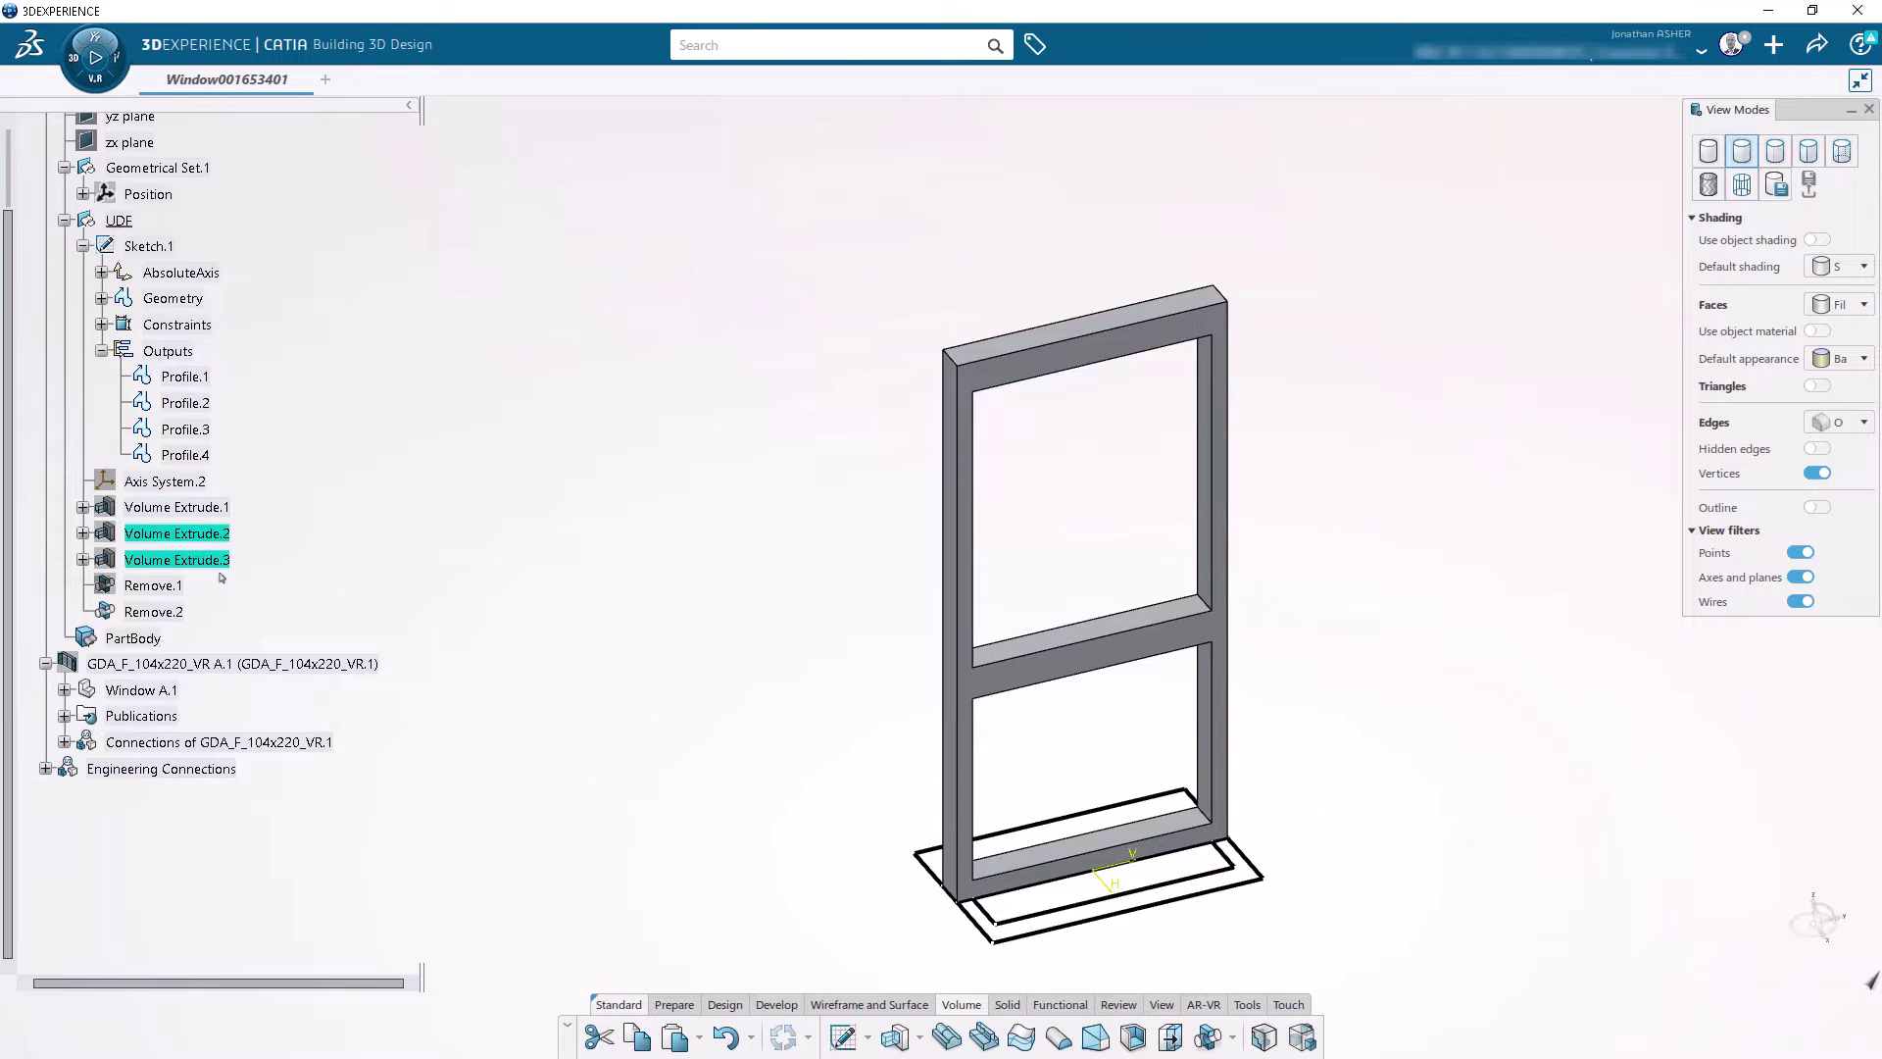
pyautogui.rightClick(118, 221)
pyautogui.click(216, 534)
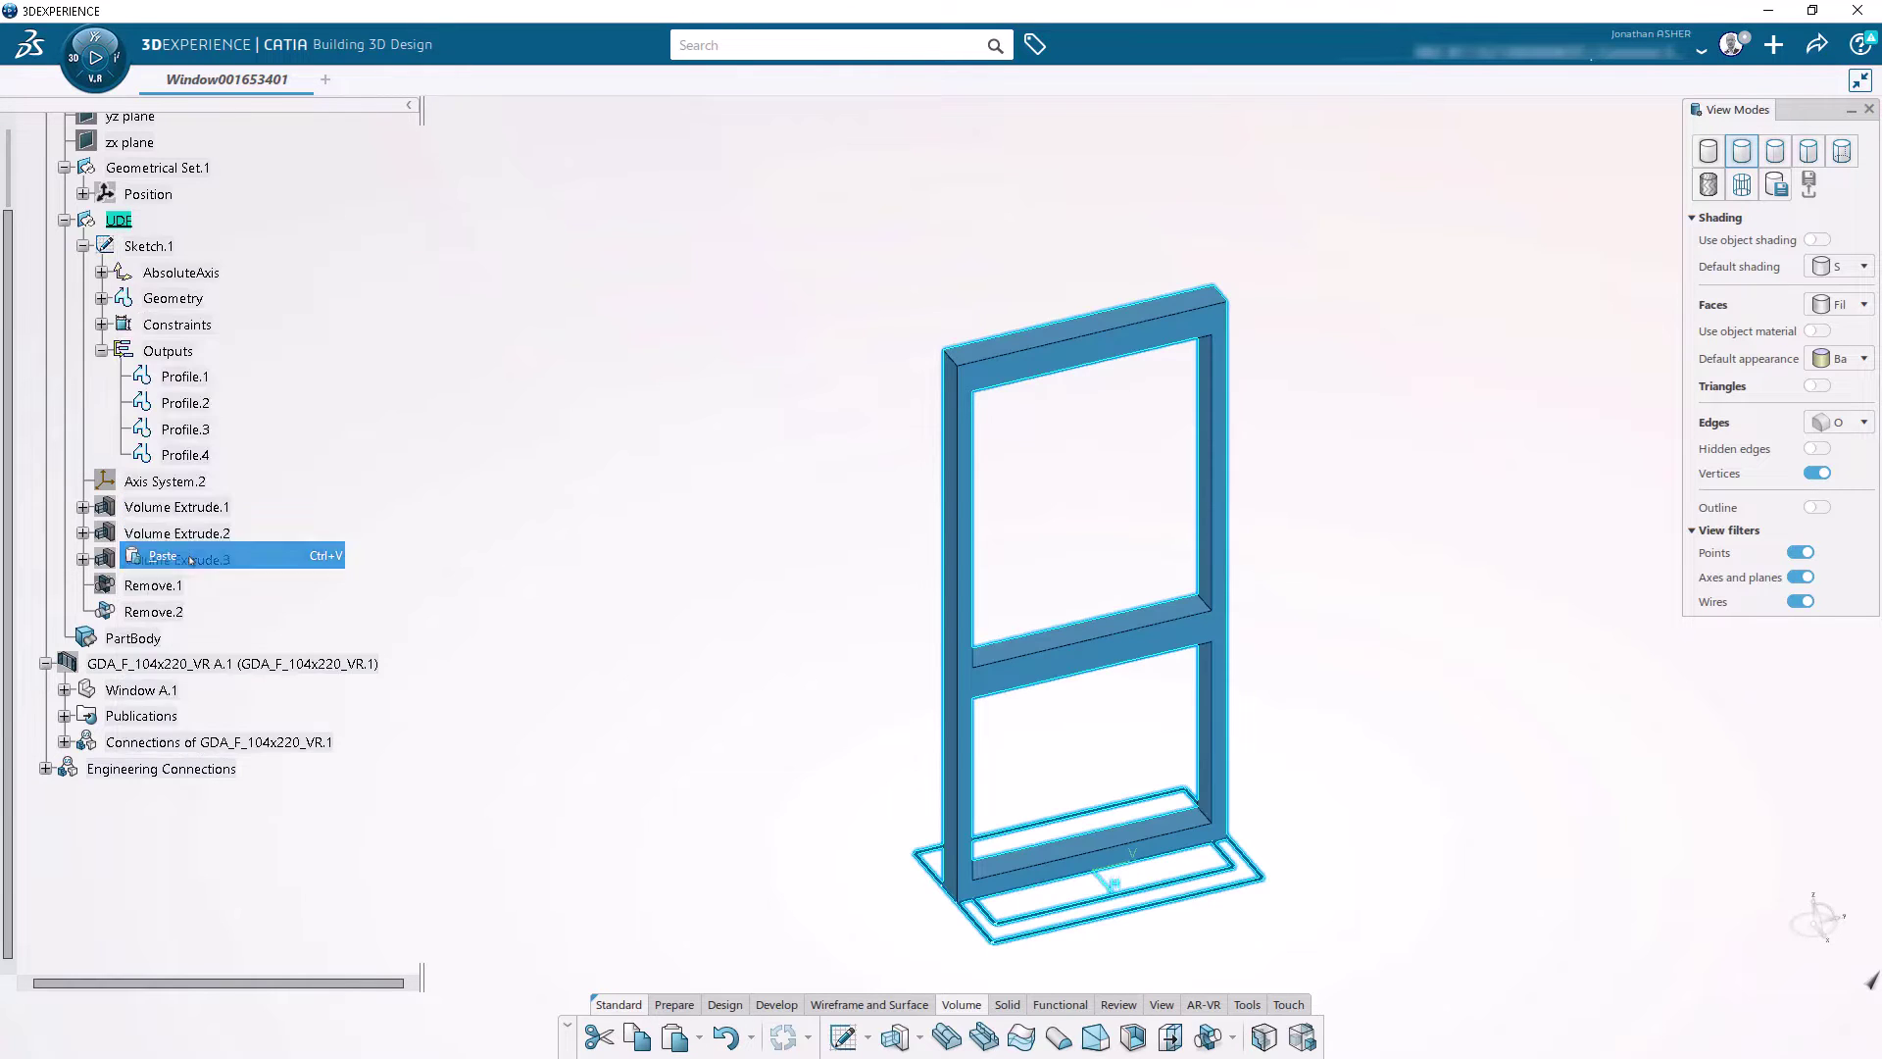
# Step: Unhide both duplicated pane volumes, Volume Extrude.4 and Volume Extrude.5
pyautogui.click(209, 640)
pyautogui.keyDown('ctrl'); pyautogui.click(206, 663); pyautogui.keyUp('ctrl')
pyautogui.rightClick(207, 663)
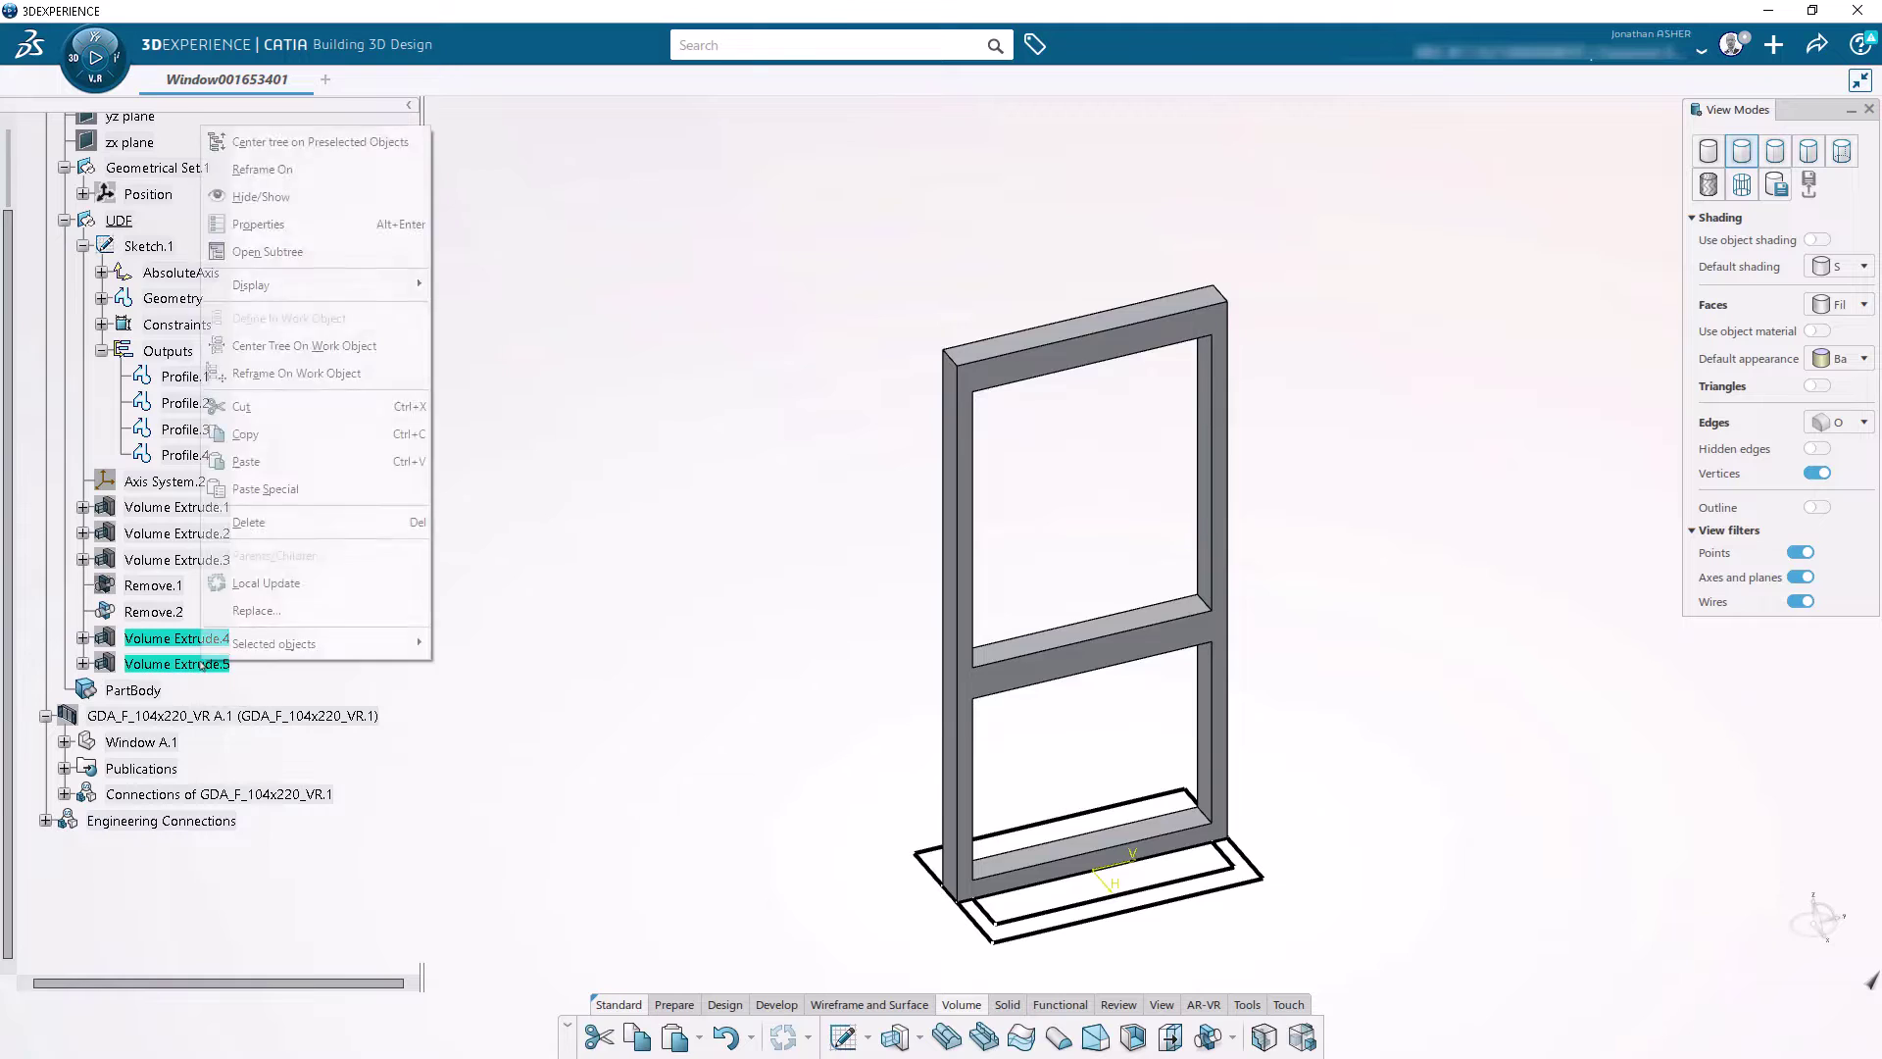
pyautogui.click(260, 195)
# Step: Change the extruded profile of both duplicated pane volumes to Profile.2, accepting the default normal direction
pyautogui.click(217, 639)
pyautogui.doubleClick(224, 638)
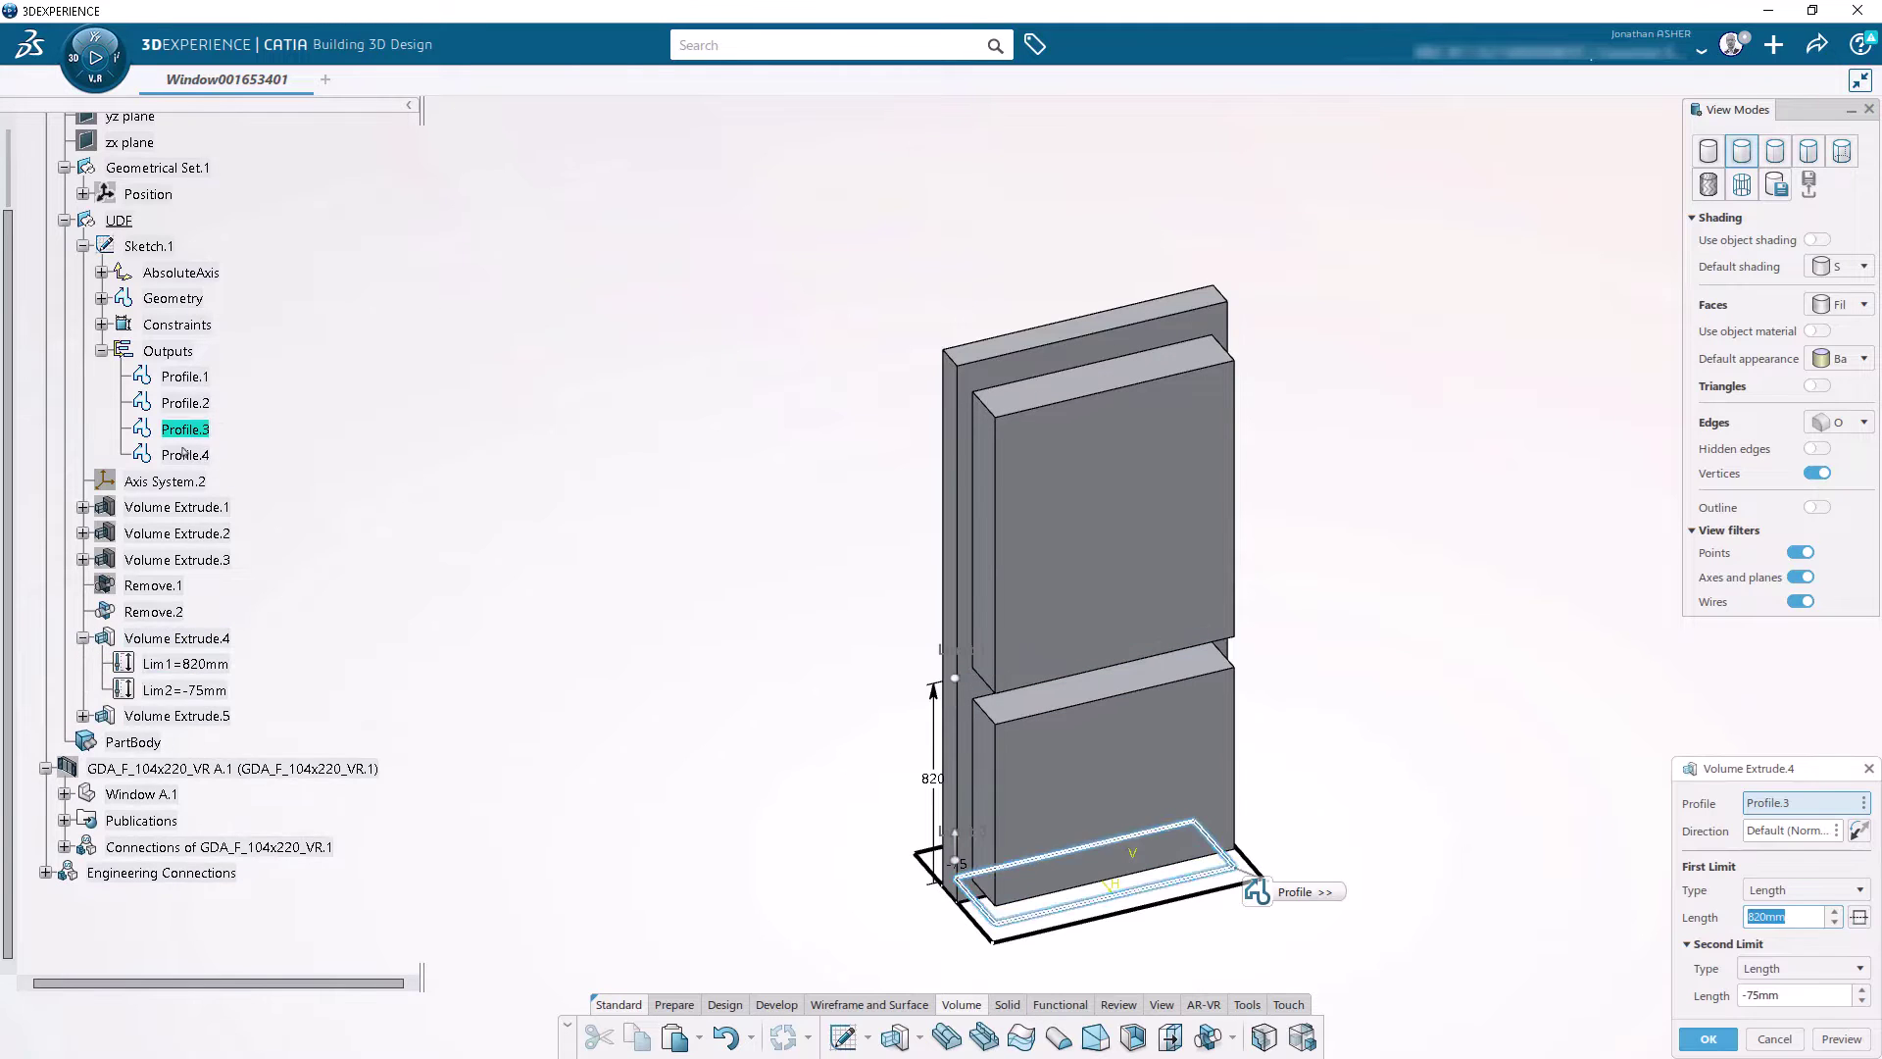
pyautogui.click(1708, 1038)
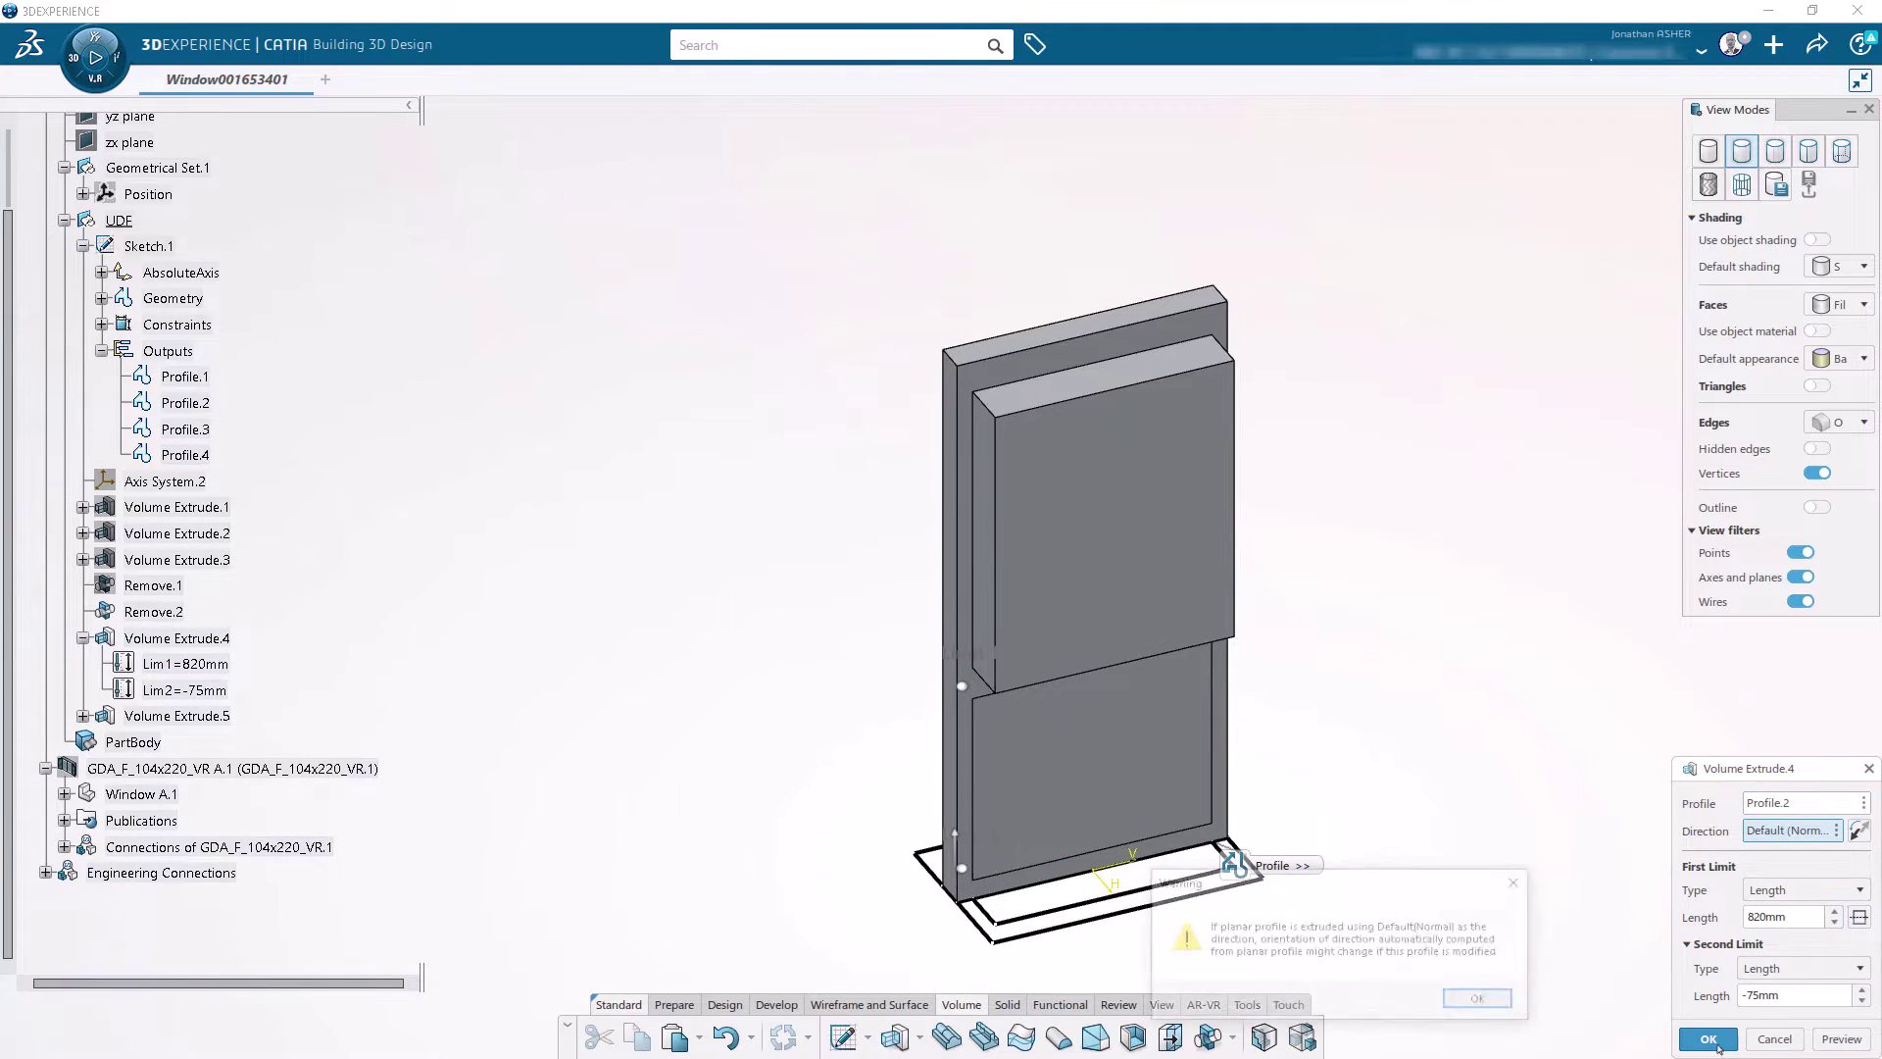
pyautogui.click(1484, 998)
pyautogui.doubleClick(175, 716)
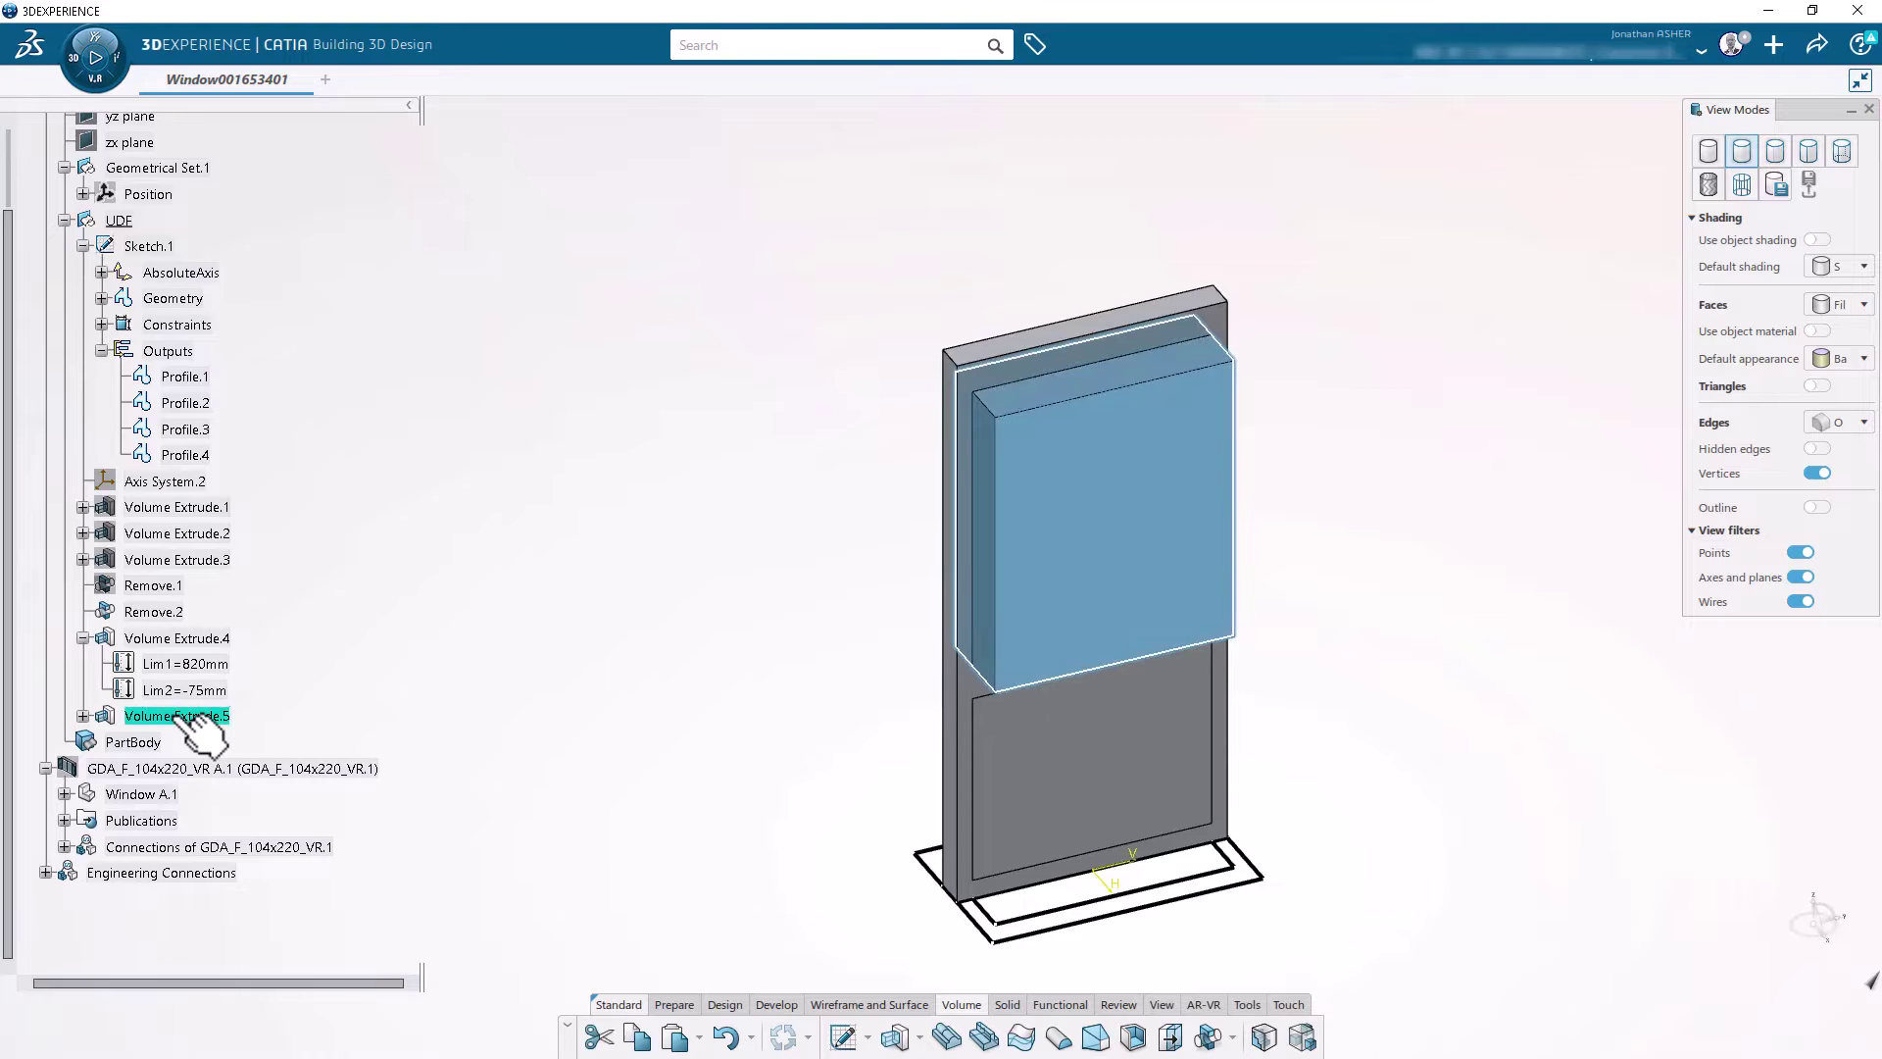
pyautogui.click(185, 403)
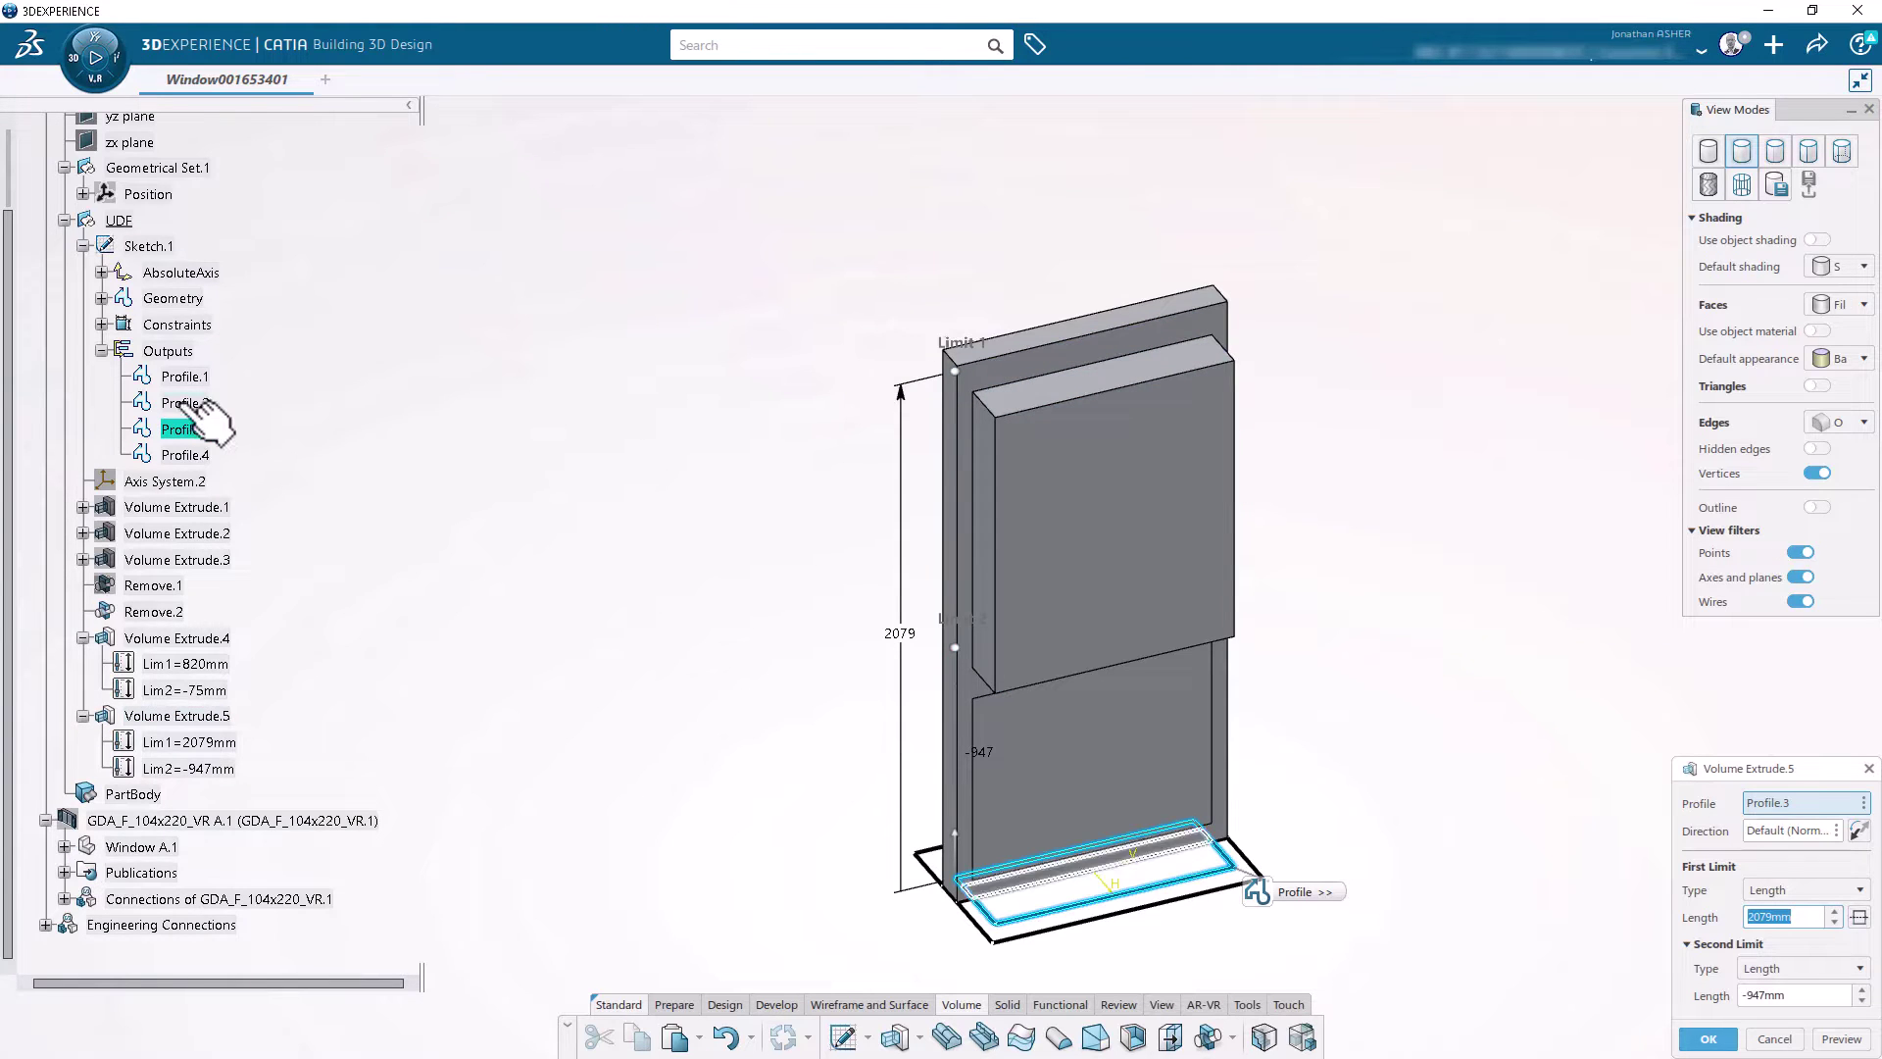
pyautogui.click(1713, 1044)
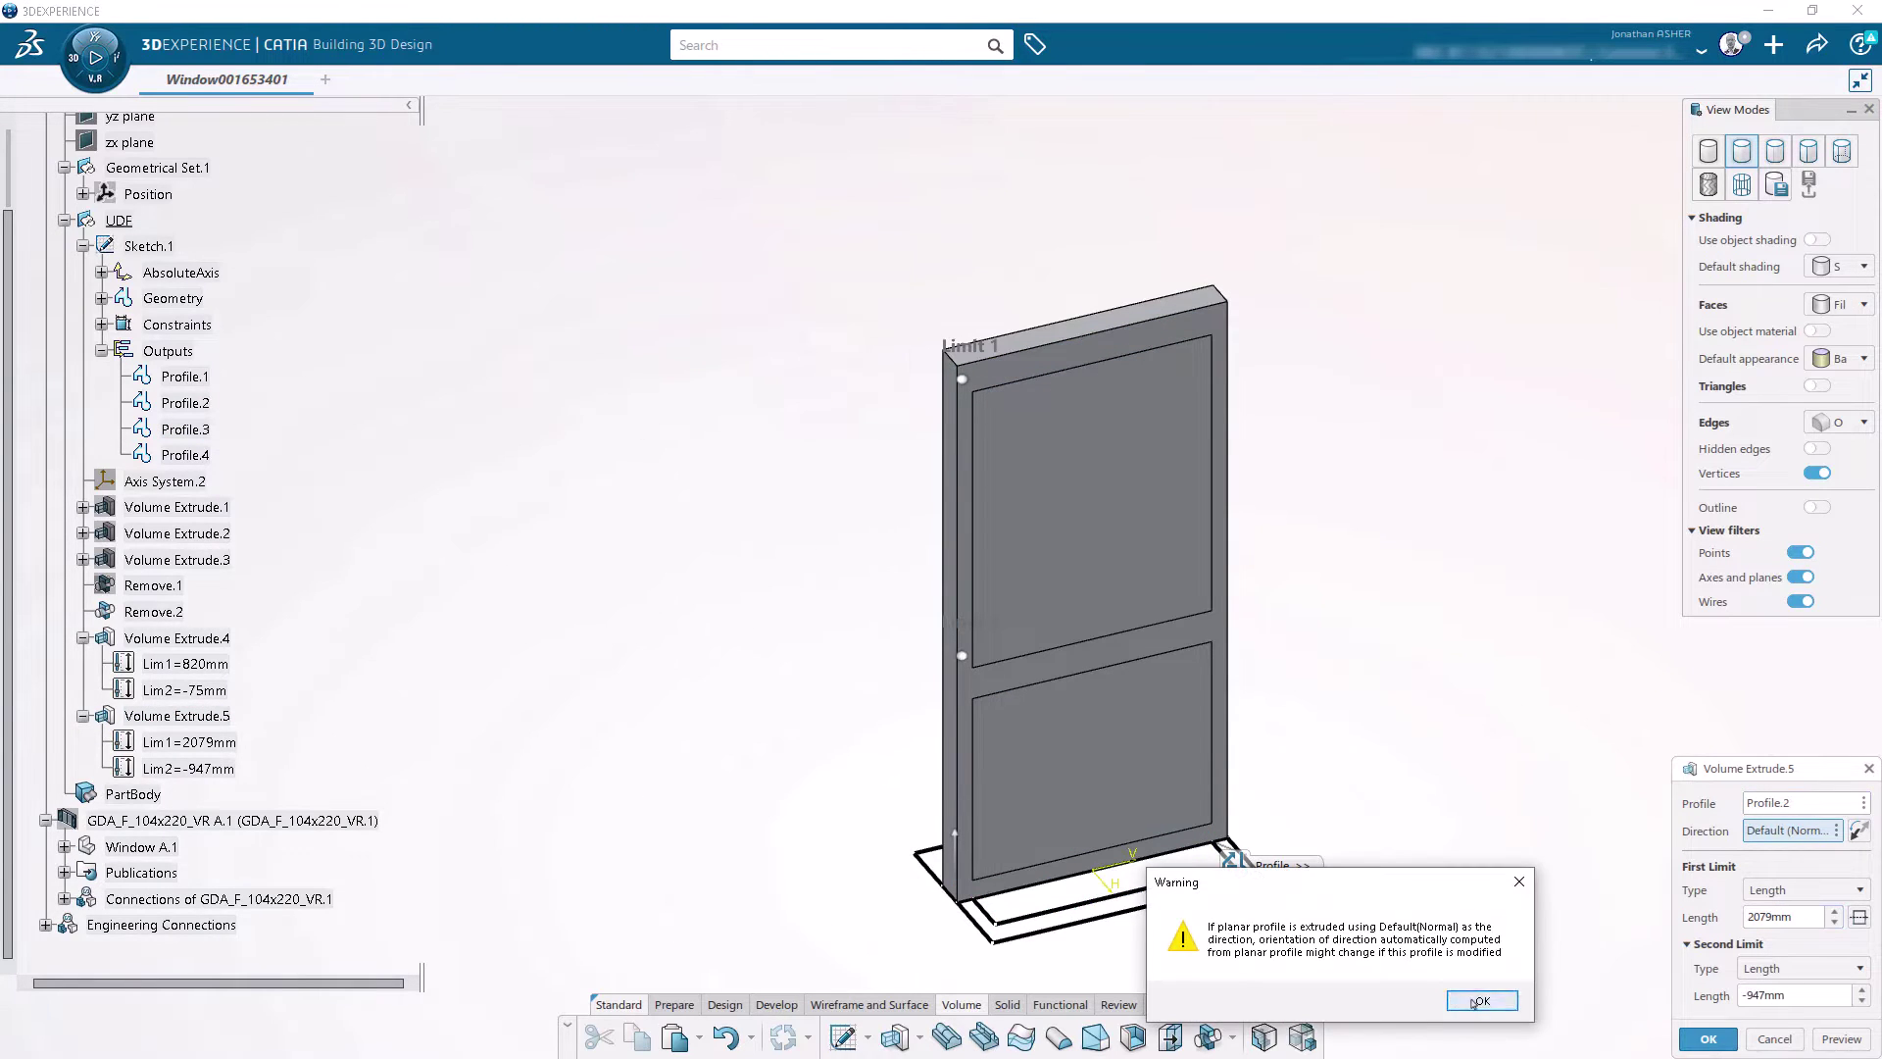
pyautogui.click(1479, 1001)
# Step: Give both duplicated pane volumes a light blue fill colour with a transparency of about 144
pyautogui.click(183, 717)
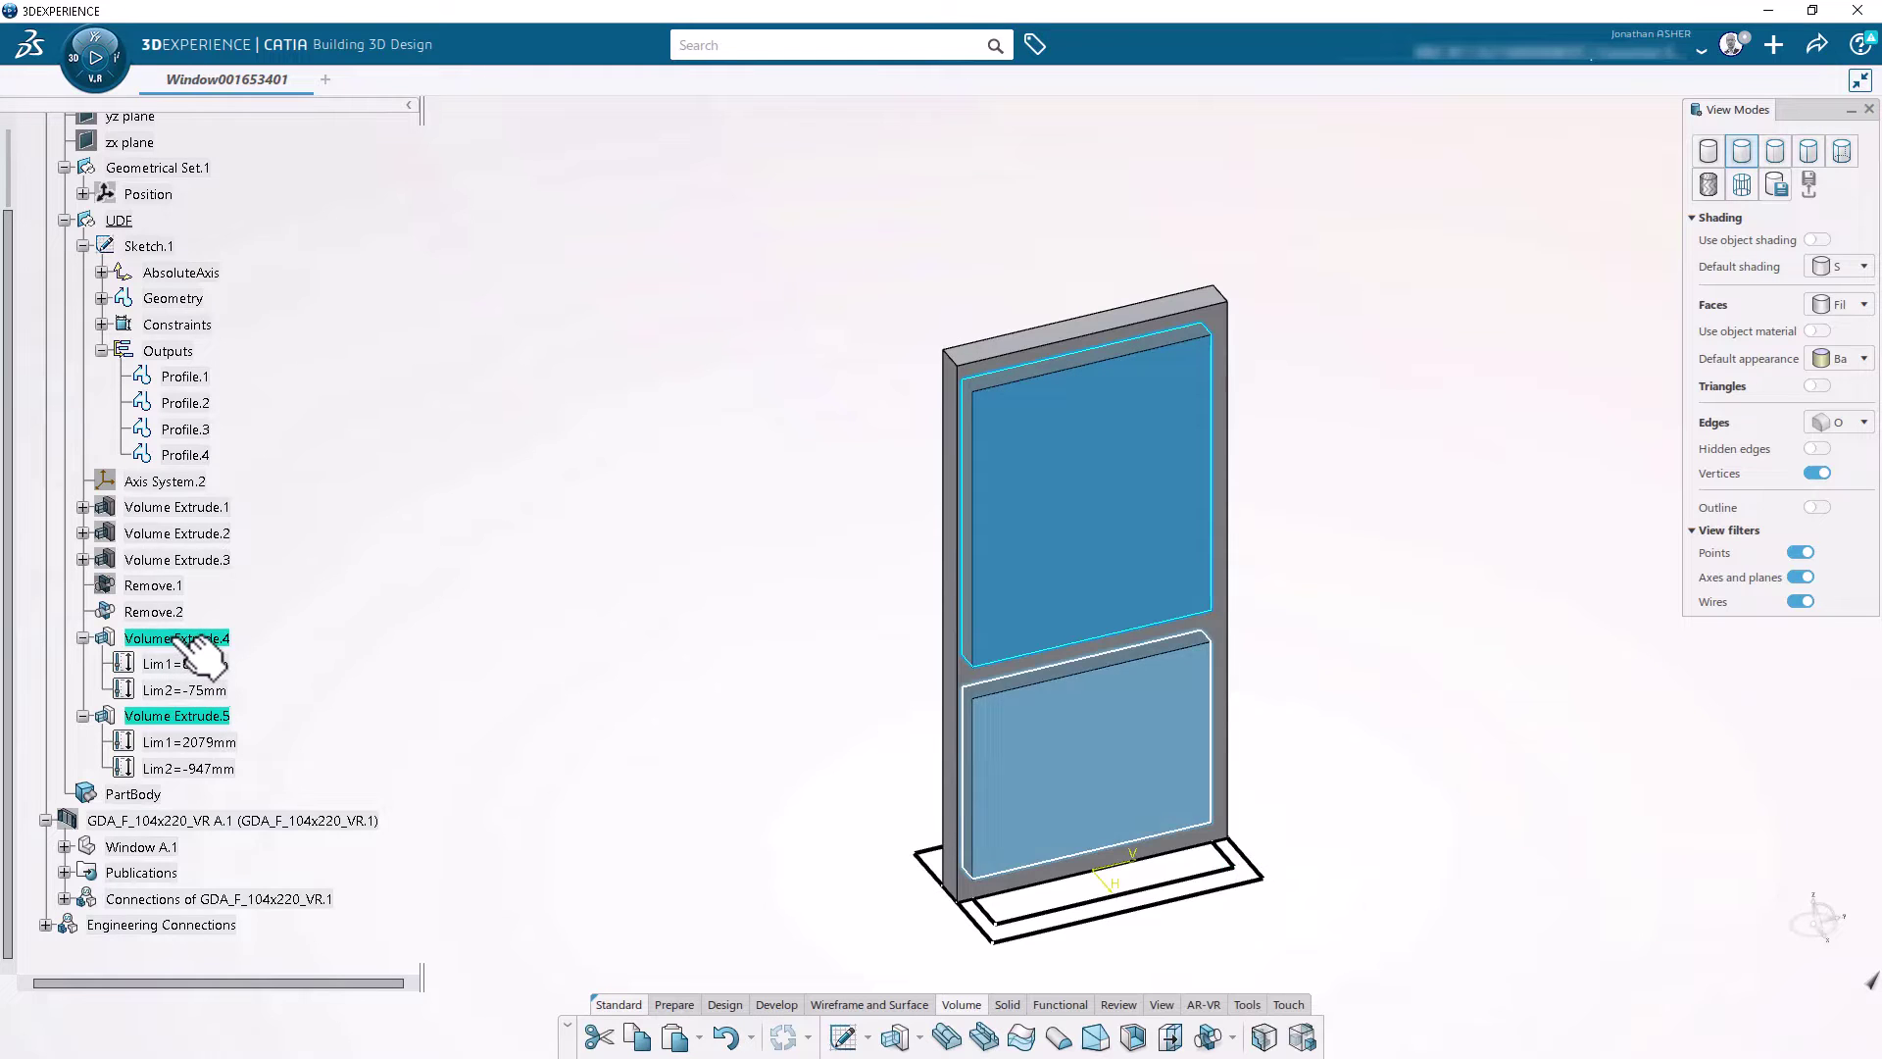
pyautogui.rightClick(192, 642)
pyautogui.click(215, 201)
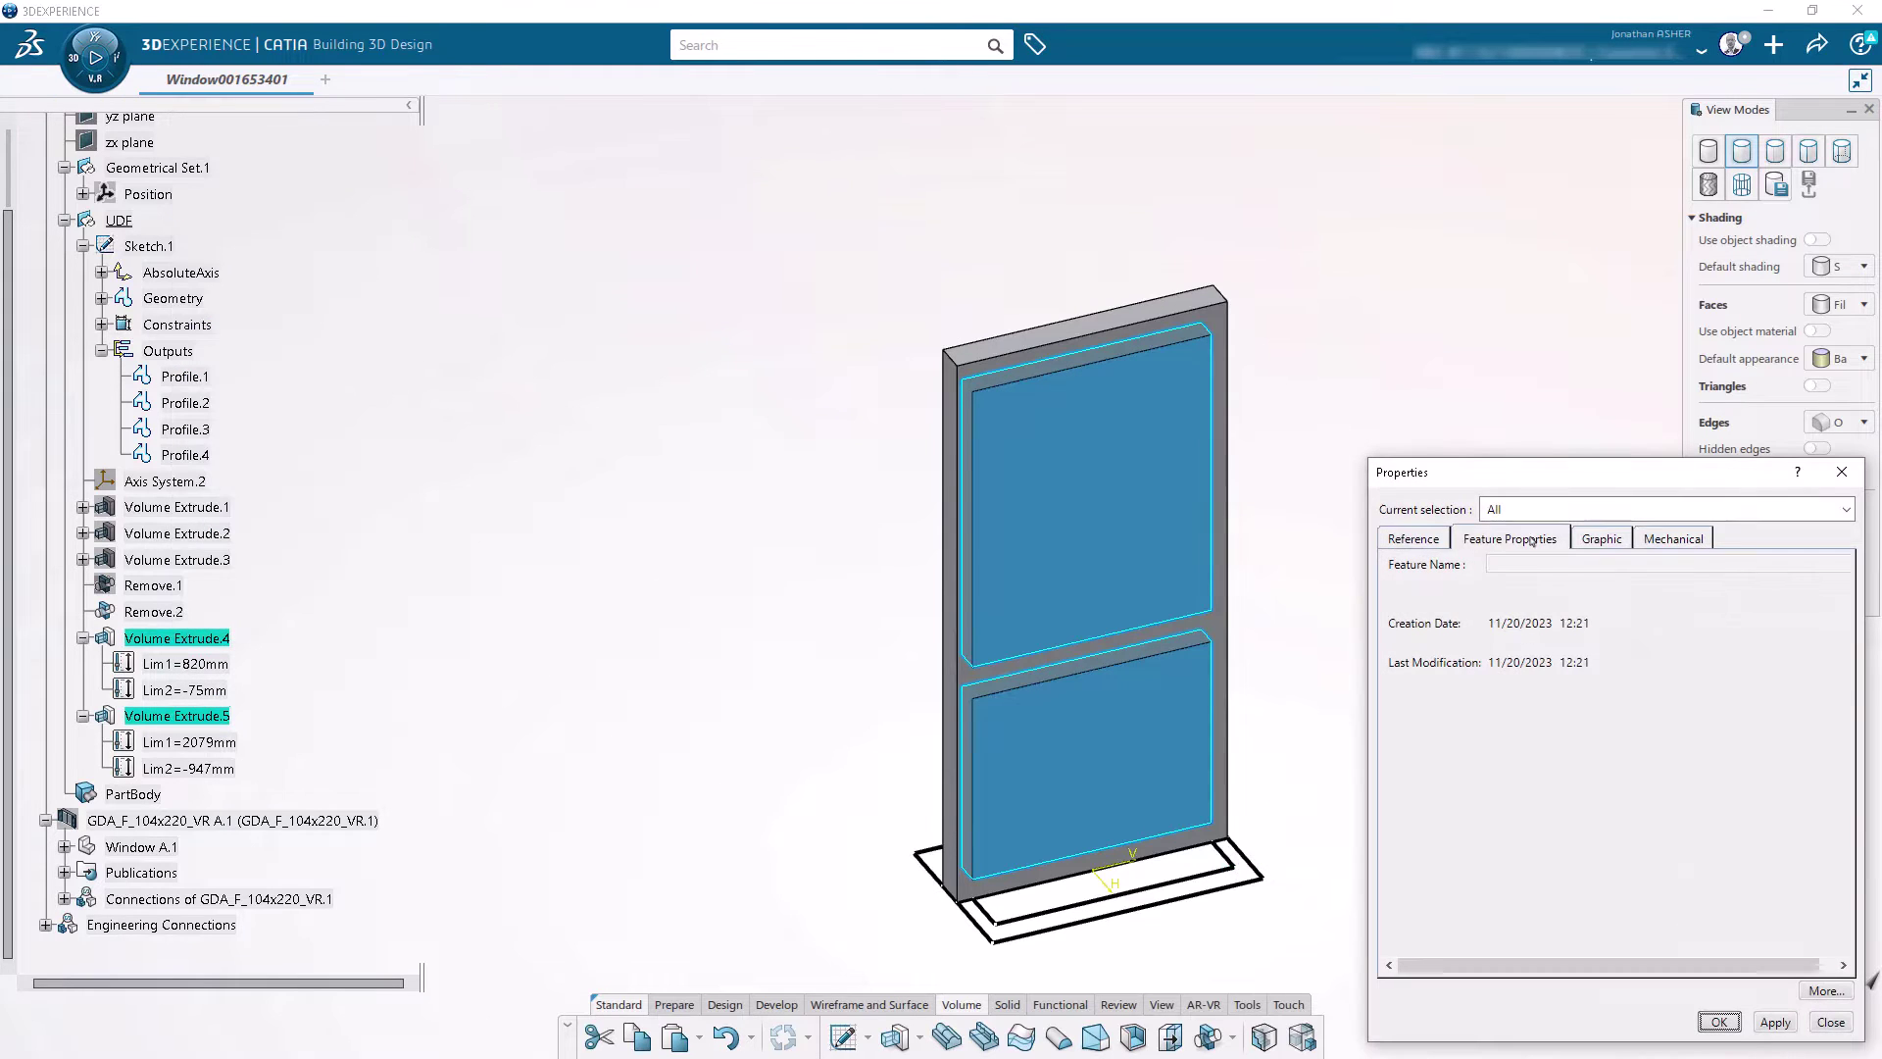
pyautogui.click(1602, 539)
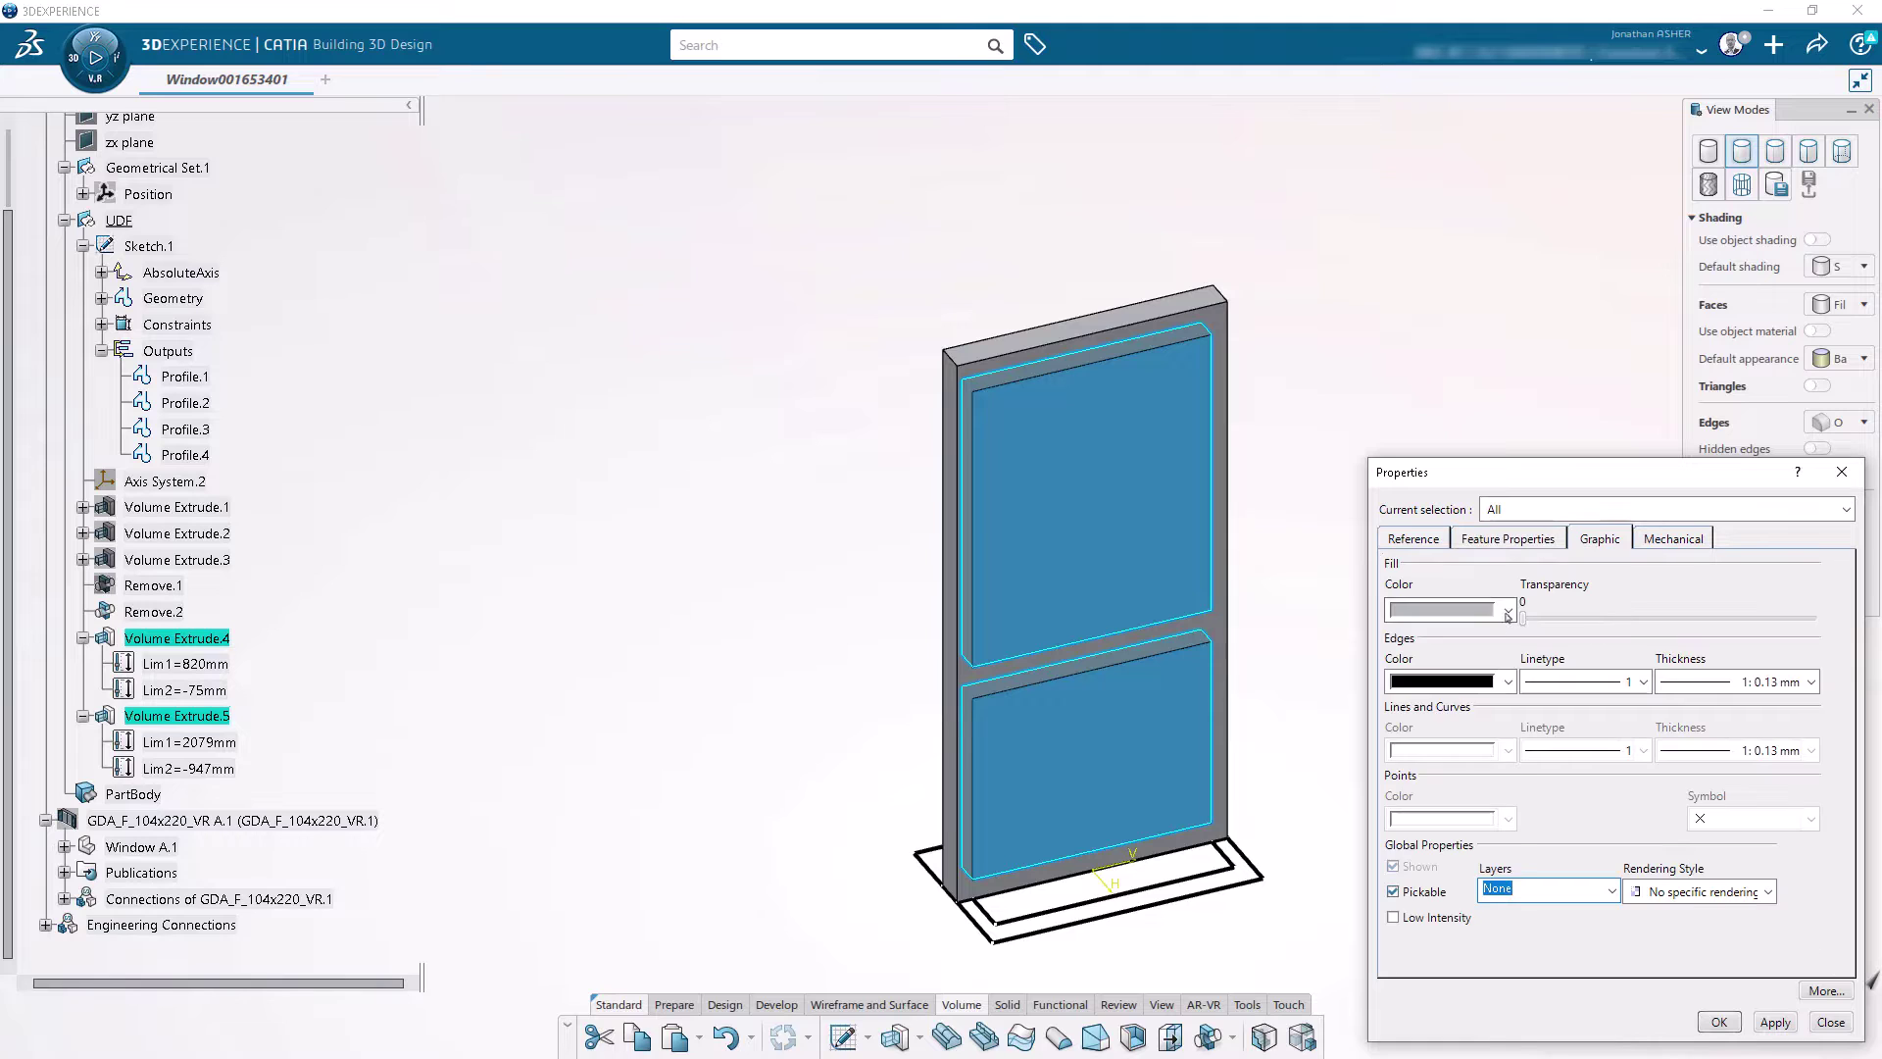
pyautogui.click(1508, 611)
pyautogui.click(1490, 674)
pyautogui.moveTo(1525, 621); pyautogui.dragTo(1525, 623)
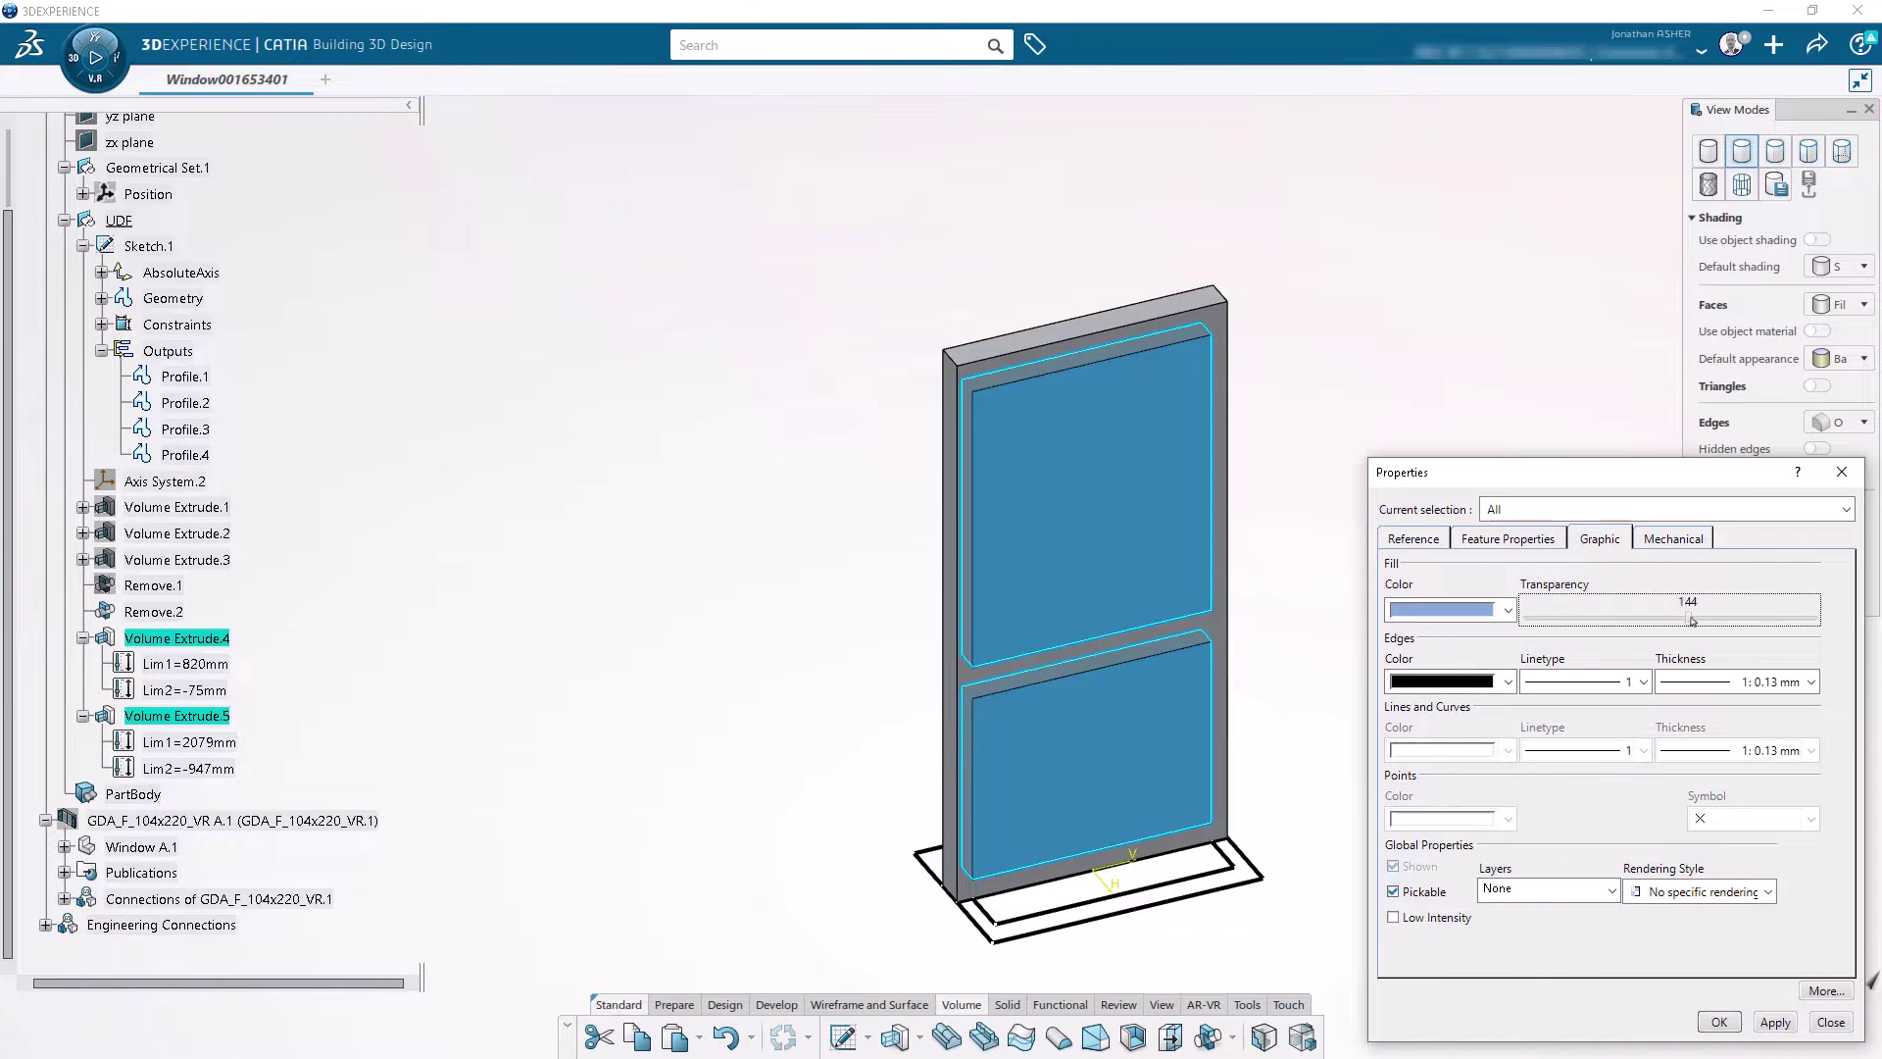
pyautogui.click(1775, 1022)
pyautogui.click(1719, 1022)
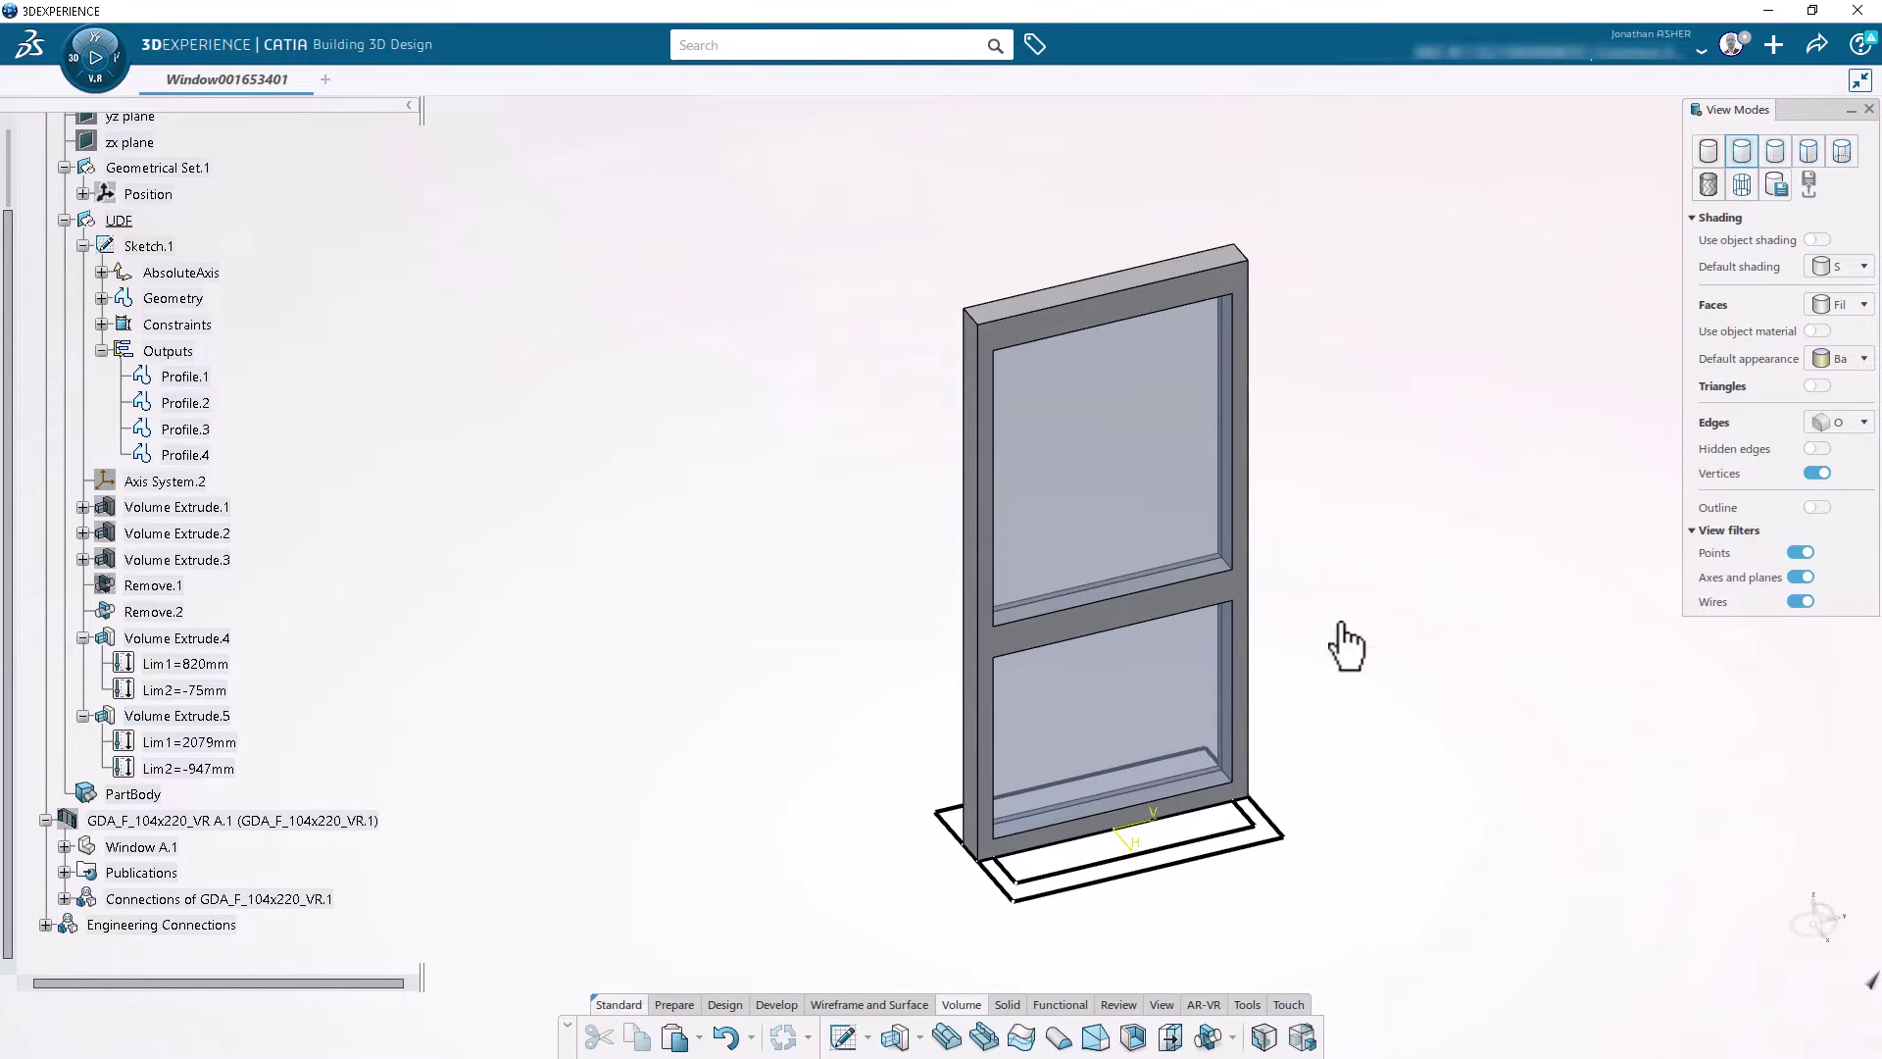
# Step: Collapse Volume Extrude.4 and Volume Extrude.5 in the tree
pyautogui.moveTo(1348, 647); pyautogui.dragTo(1296, 684, button='middle')
pyautogui.click(83, 638)
pyautogui.click(83, 663)
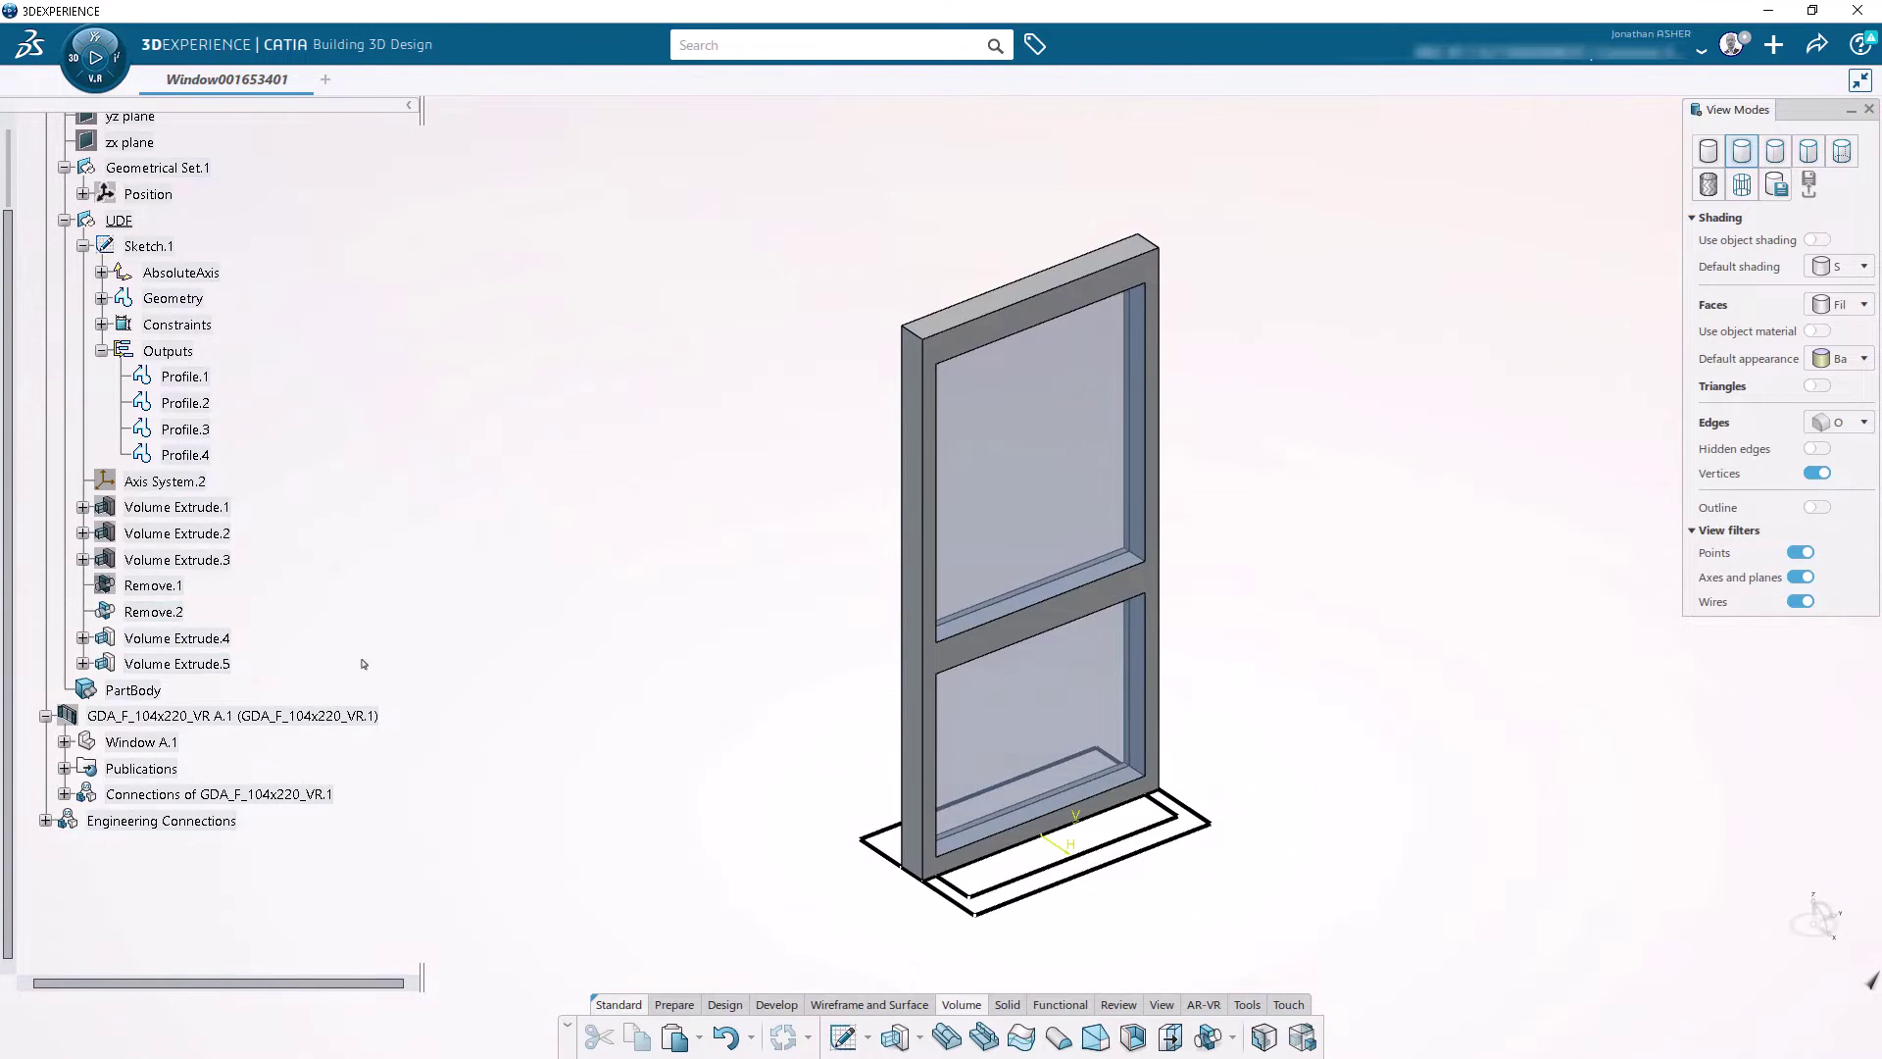
# Step: Duplicate the full-height frame volume, Volume Extrude.1, into the UDF geometrical set and unhide the copy
pyautogui.click(175, 507)
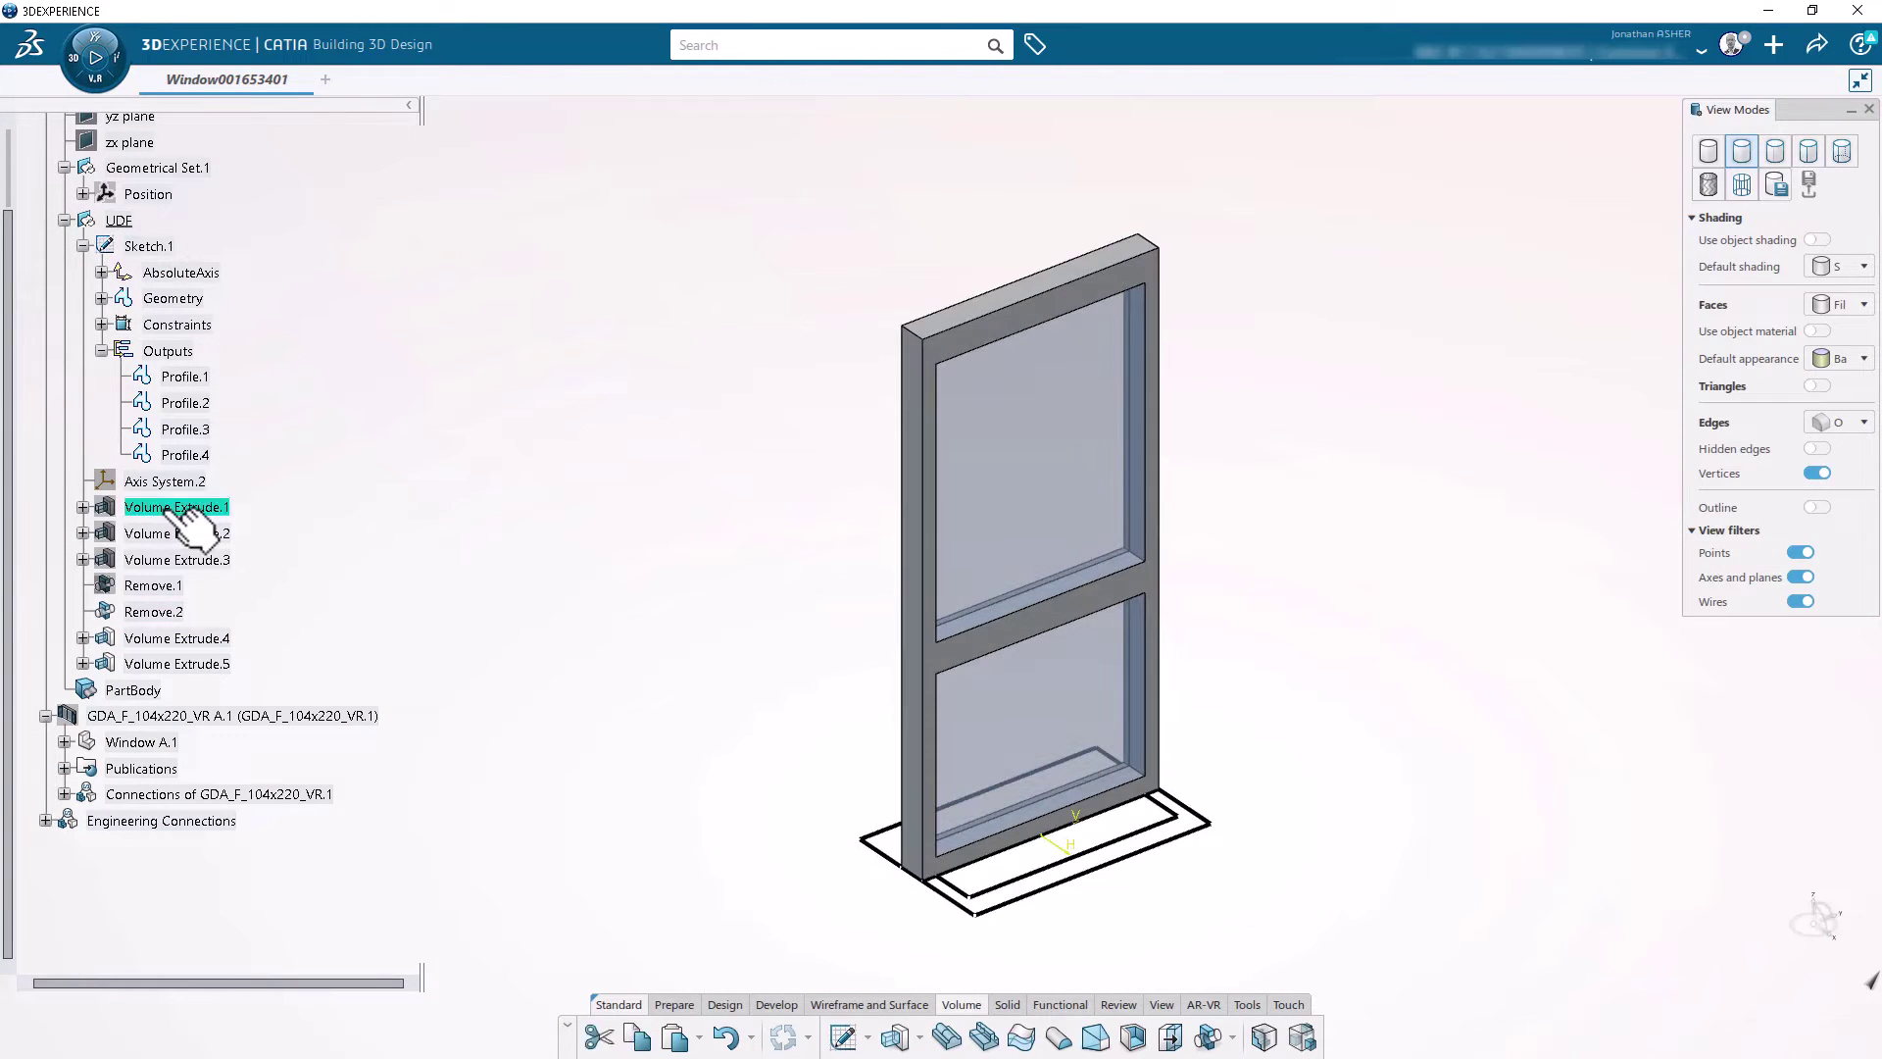
pyautogui.rightClick(131, 253)
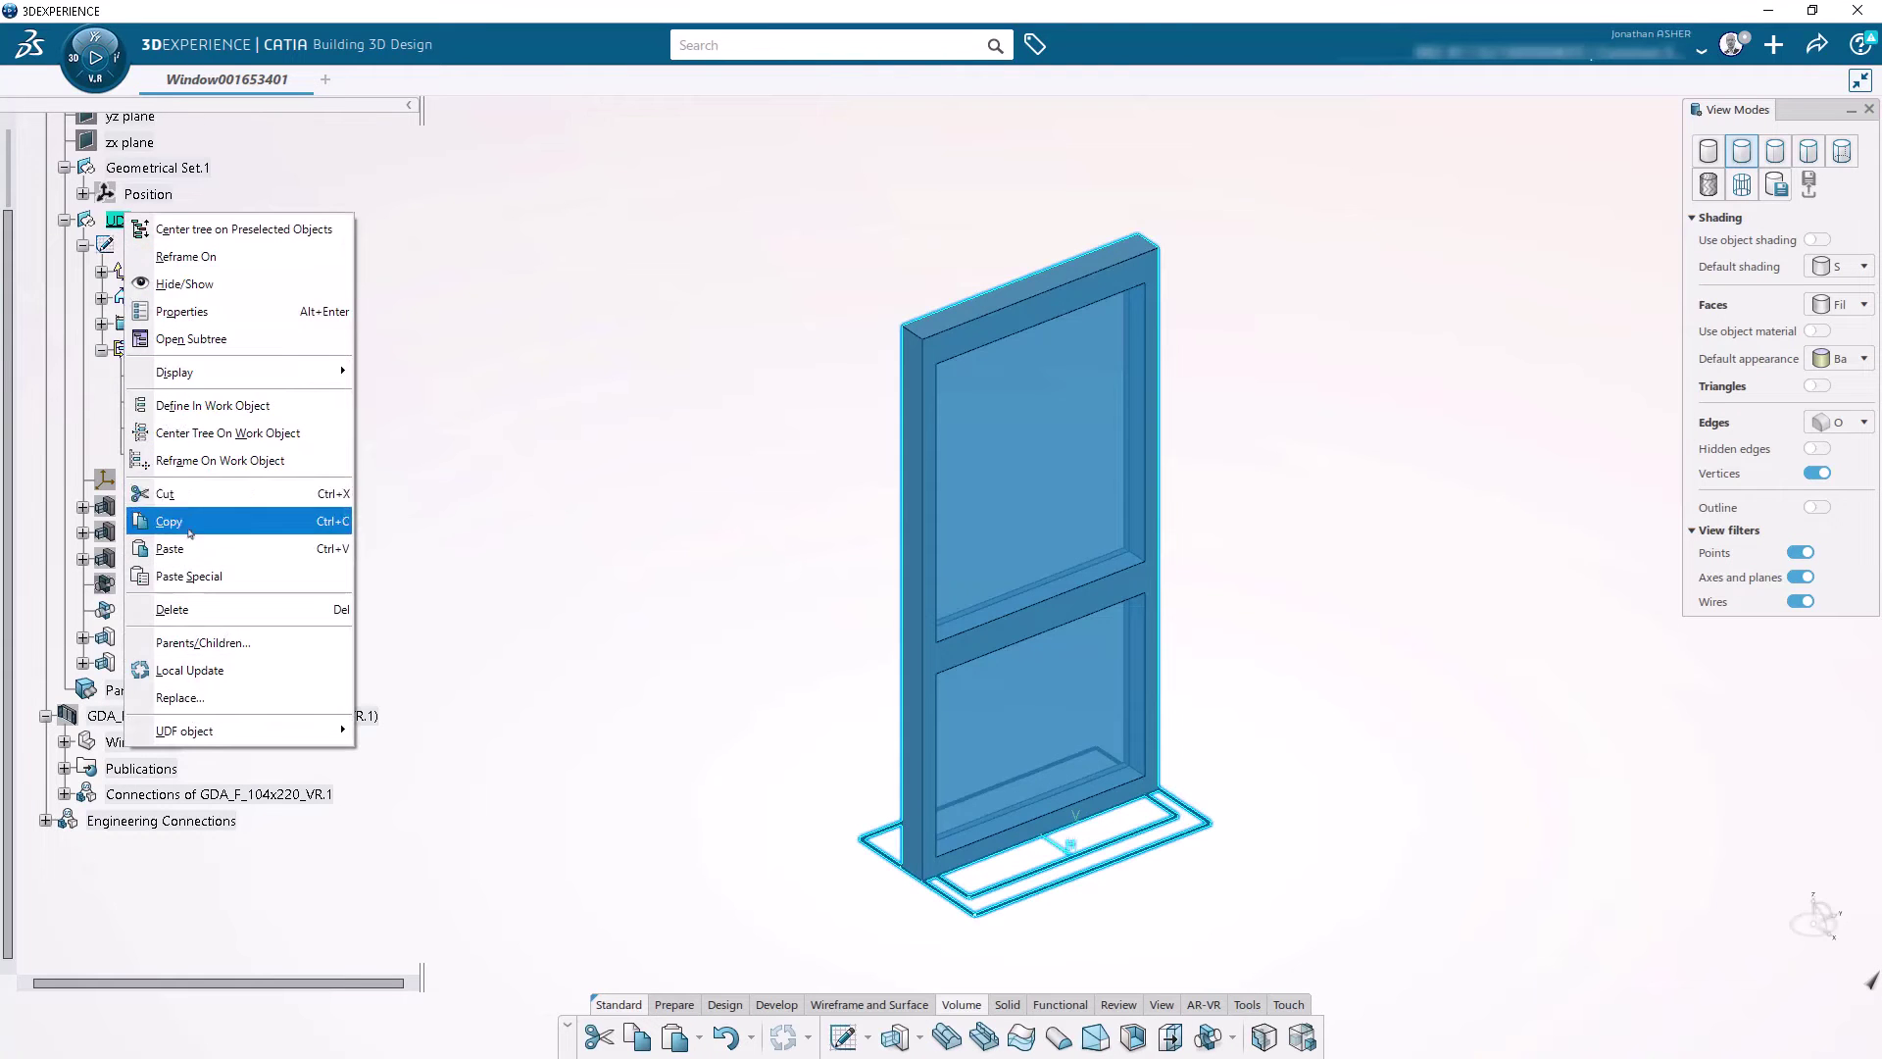
pyautogui.click(196, 551)
pyautogui.rightClick(195, 691)
pyautogui.click(230, 221)
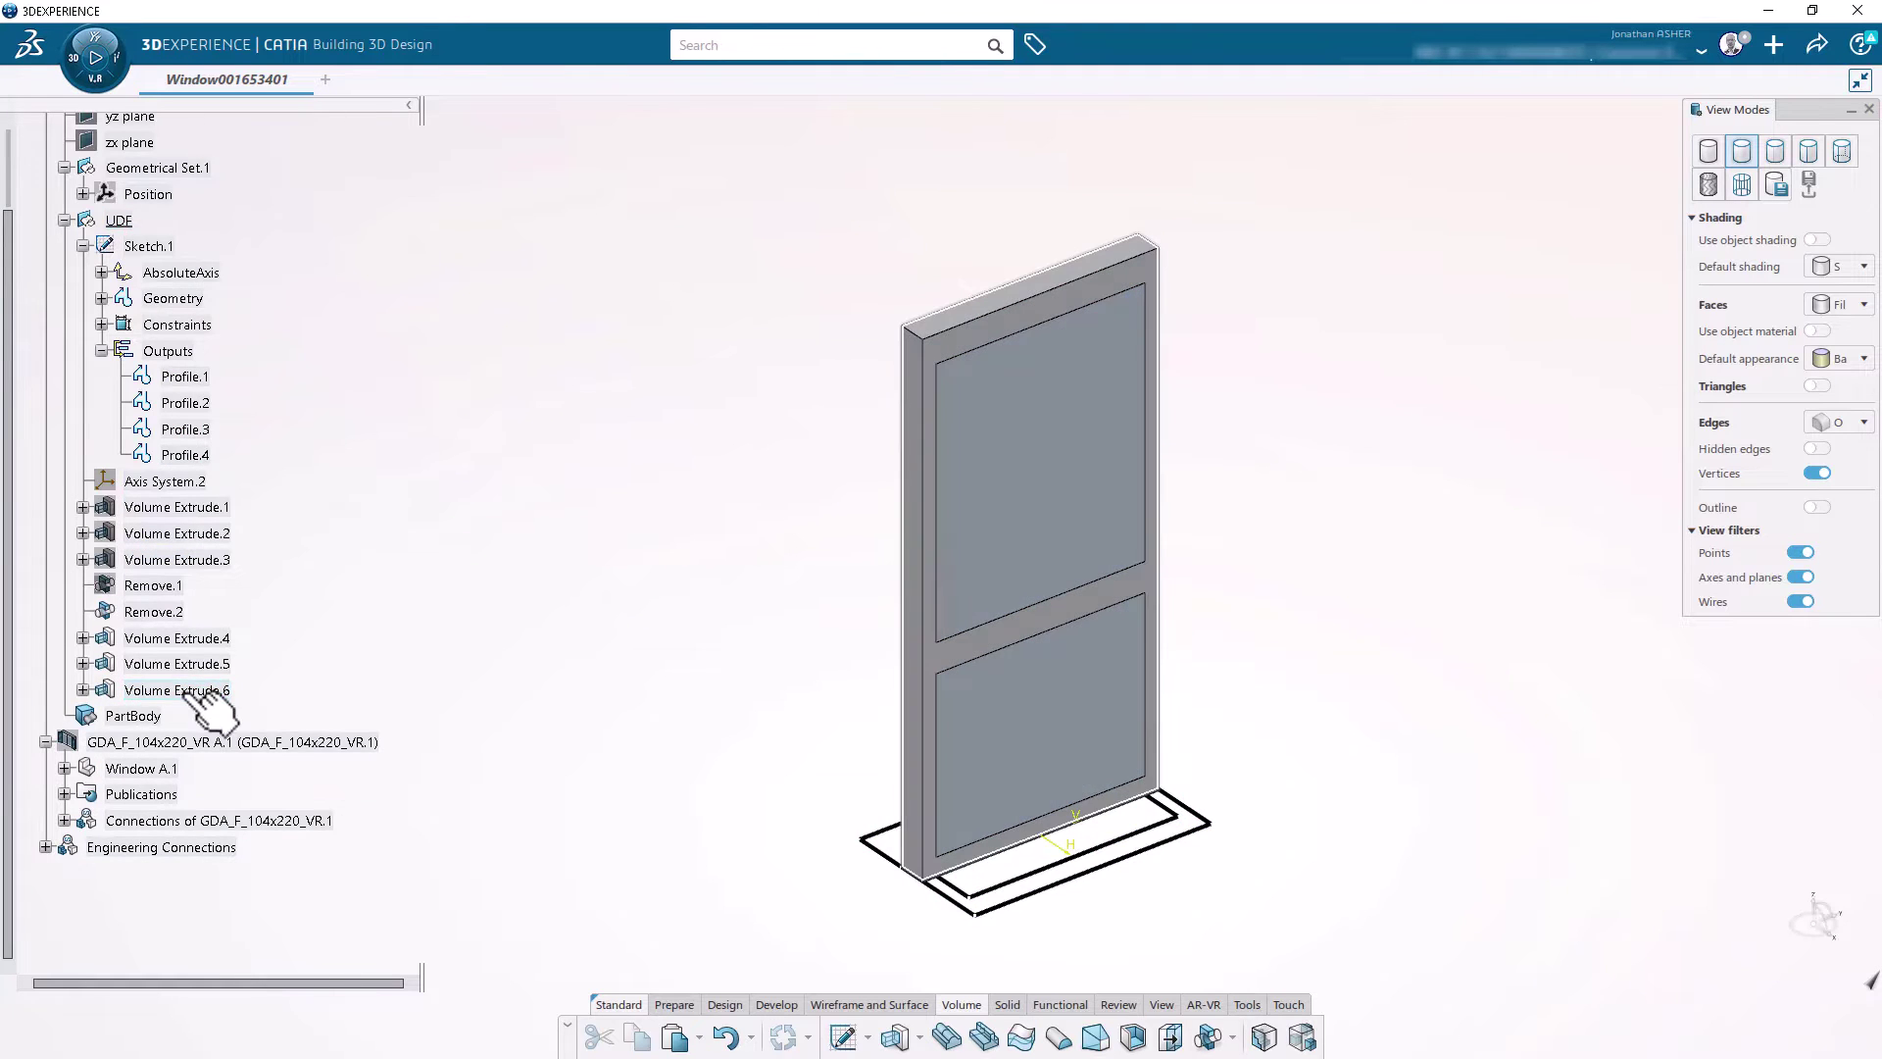
# Step: Change the profile of the full-height copy, Volume Extrude.6, to the outer rectangle, Profile.4, with the default normal direction
pyautogui.doubleClick(187, 691)
pyautogui.click(1054, 890)
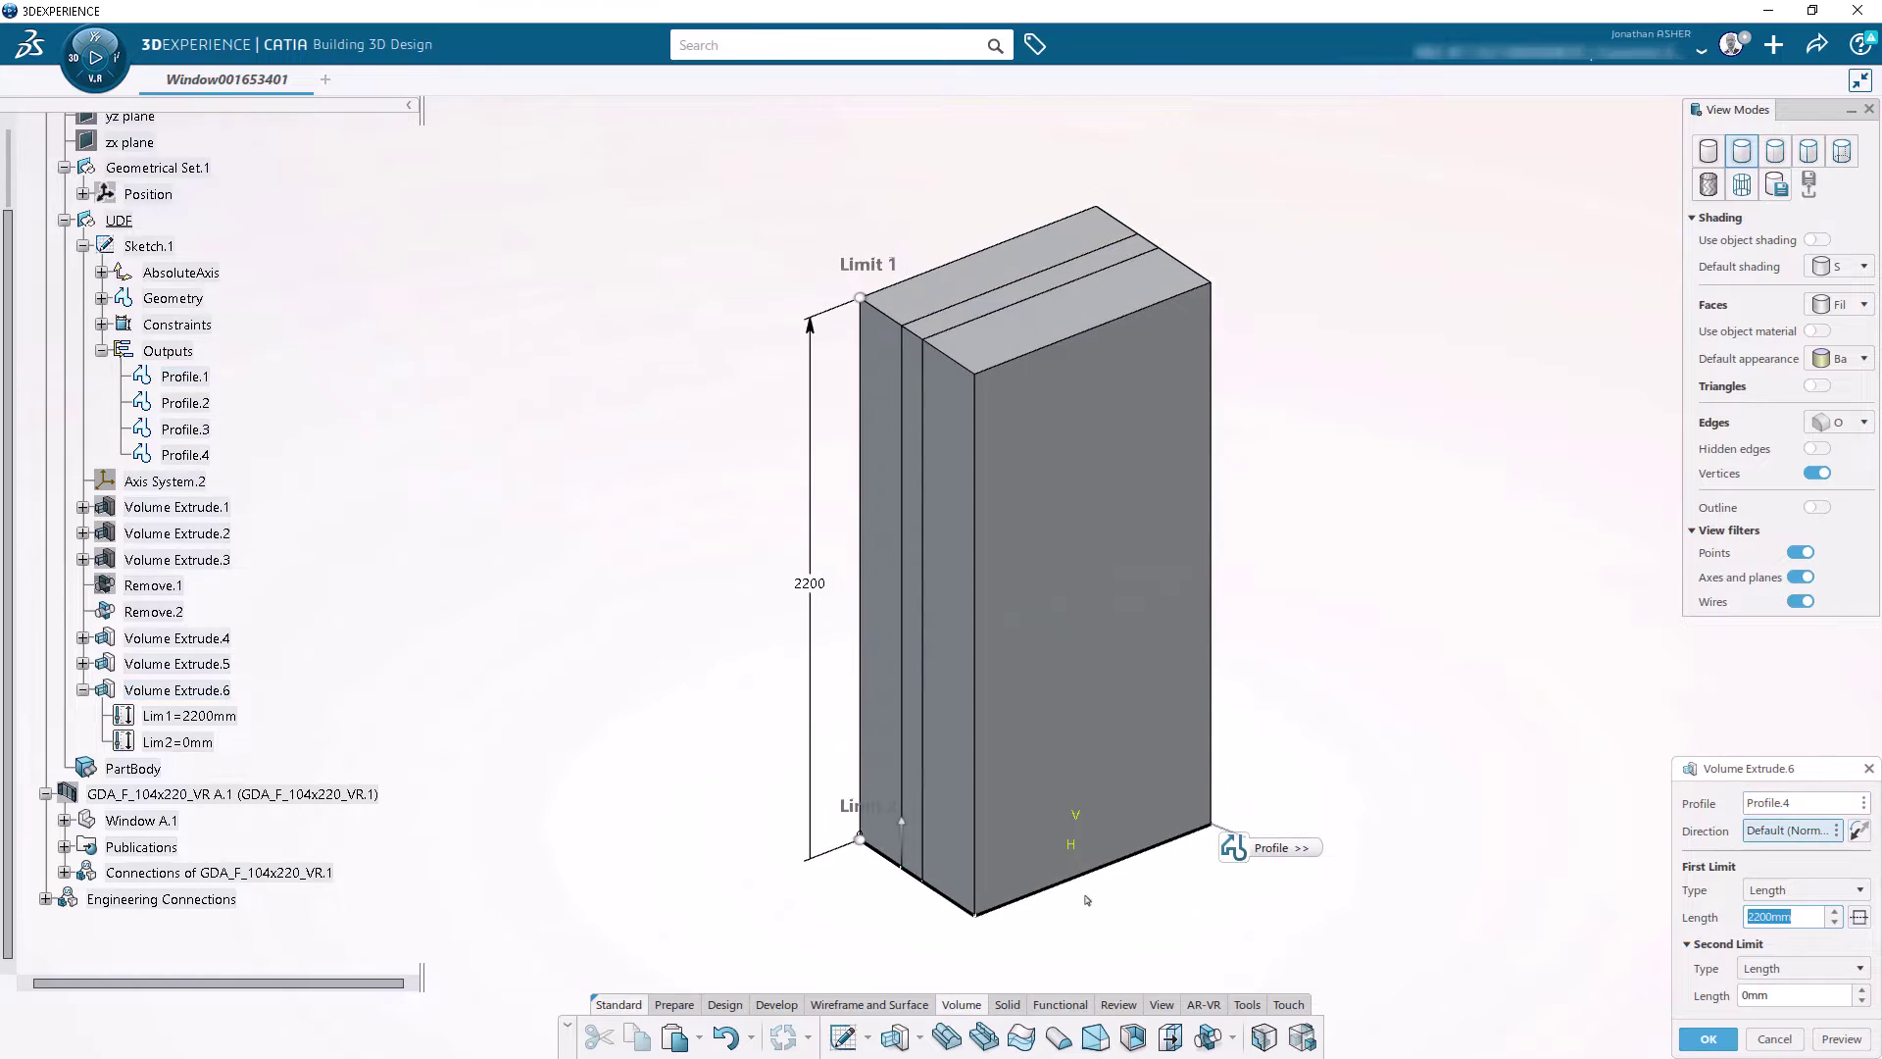
pyautogui.click(1724, 1047)
pyautogui.click(1479, 1001)
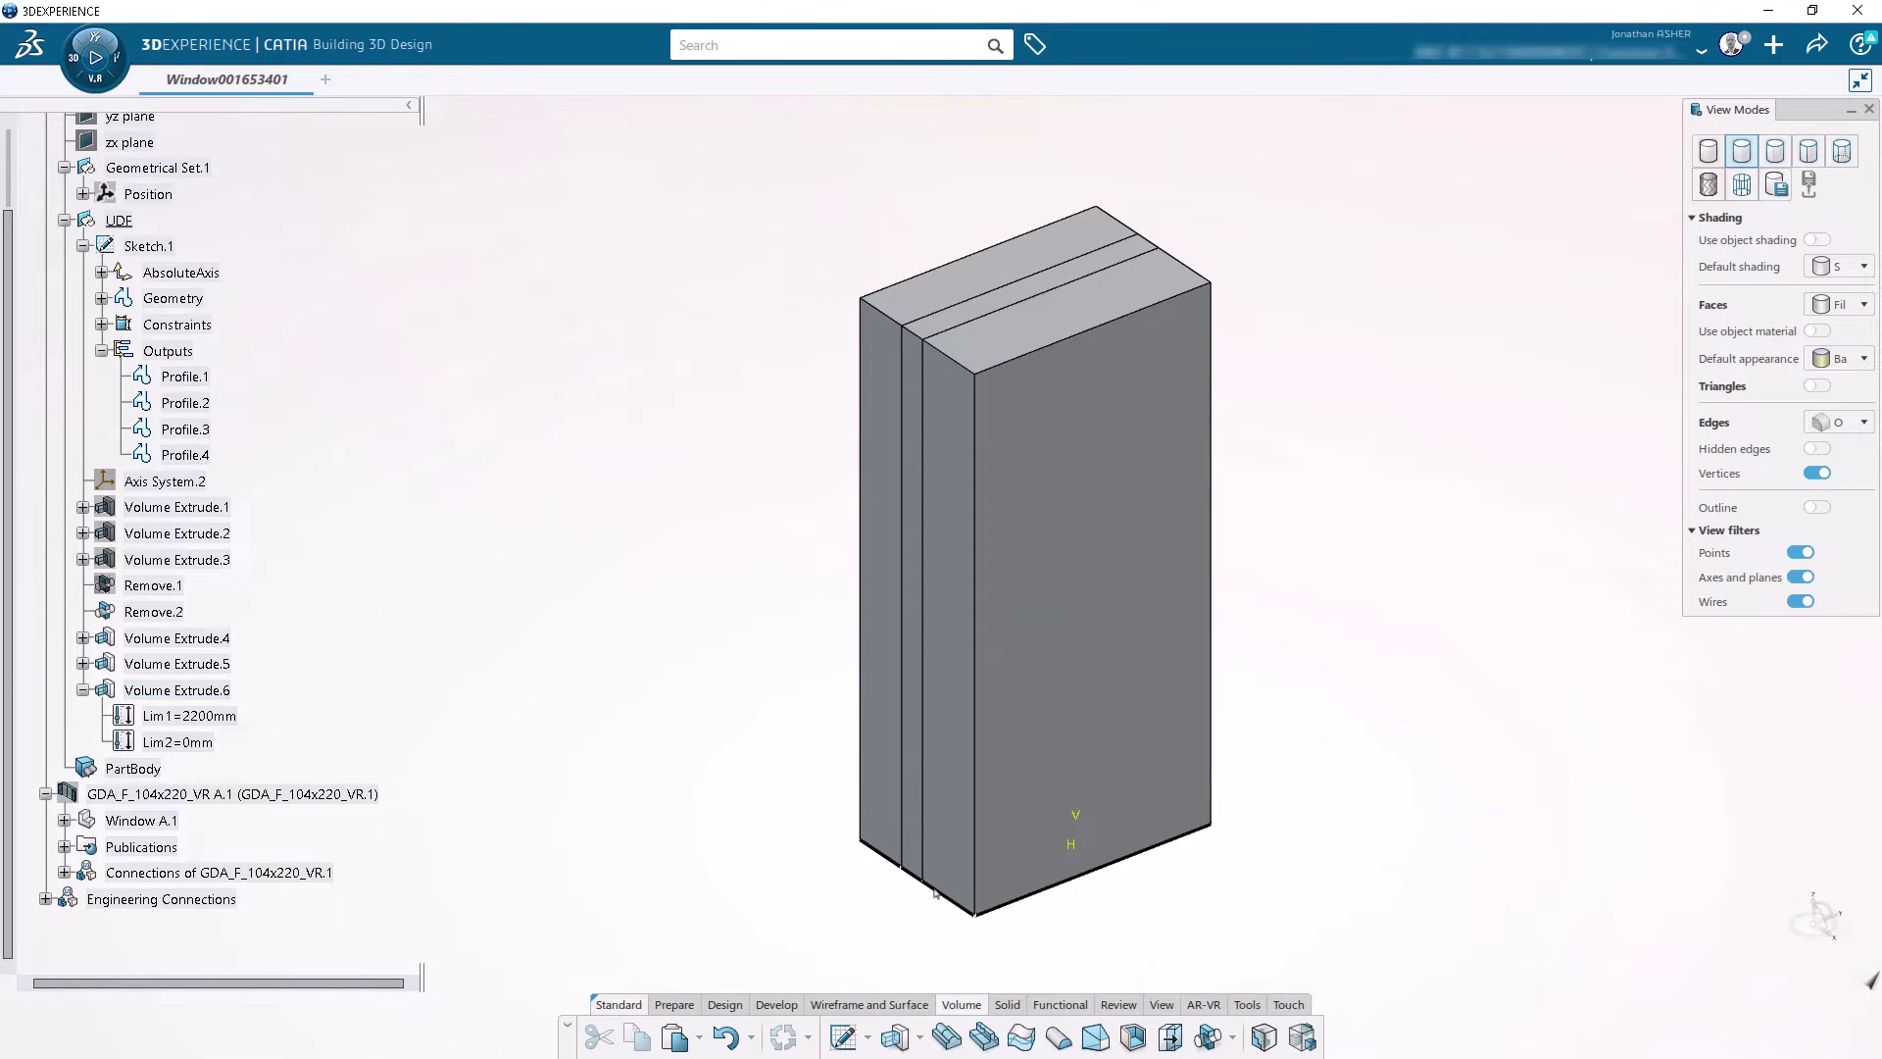
# Step: Rename Volume Extrude.6 as Opening and hide it
pyautogui.rightClick(194, 694)
pyautogui.click(235, 245)
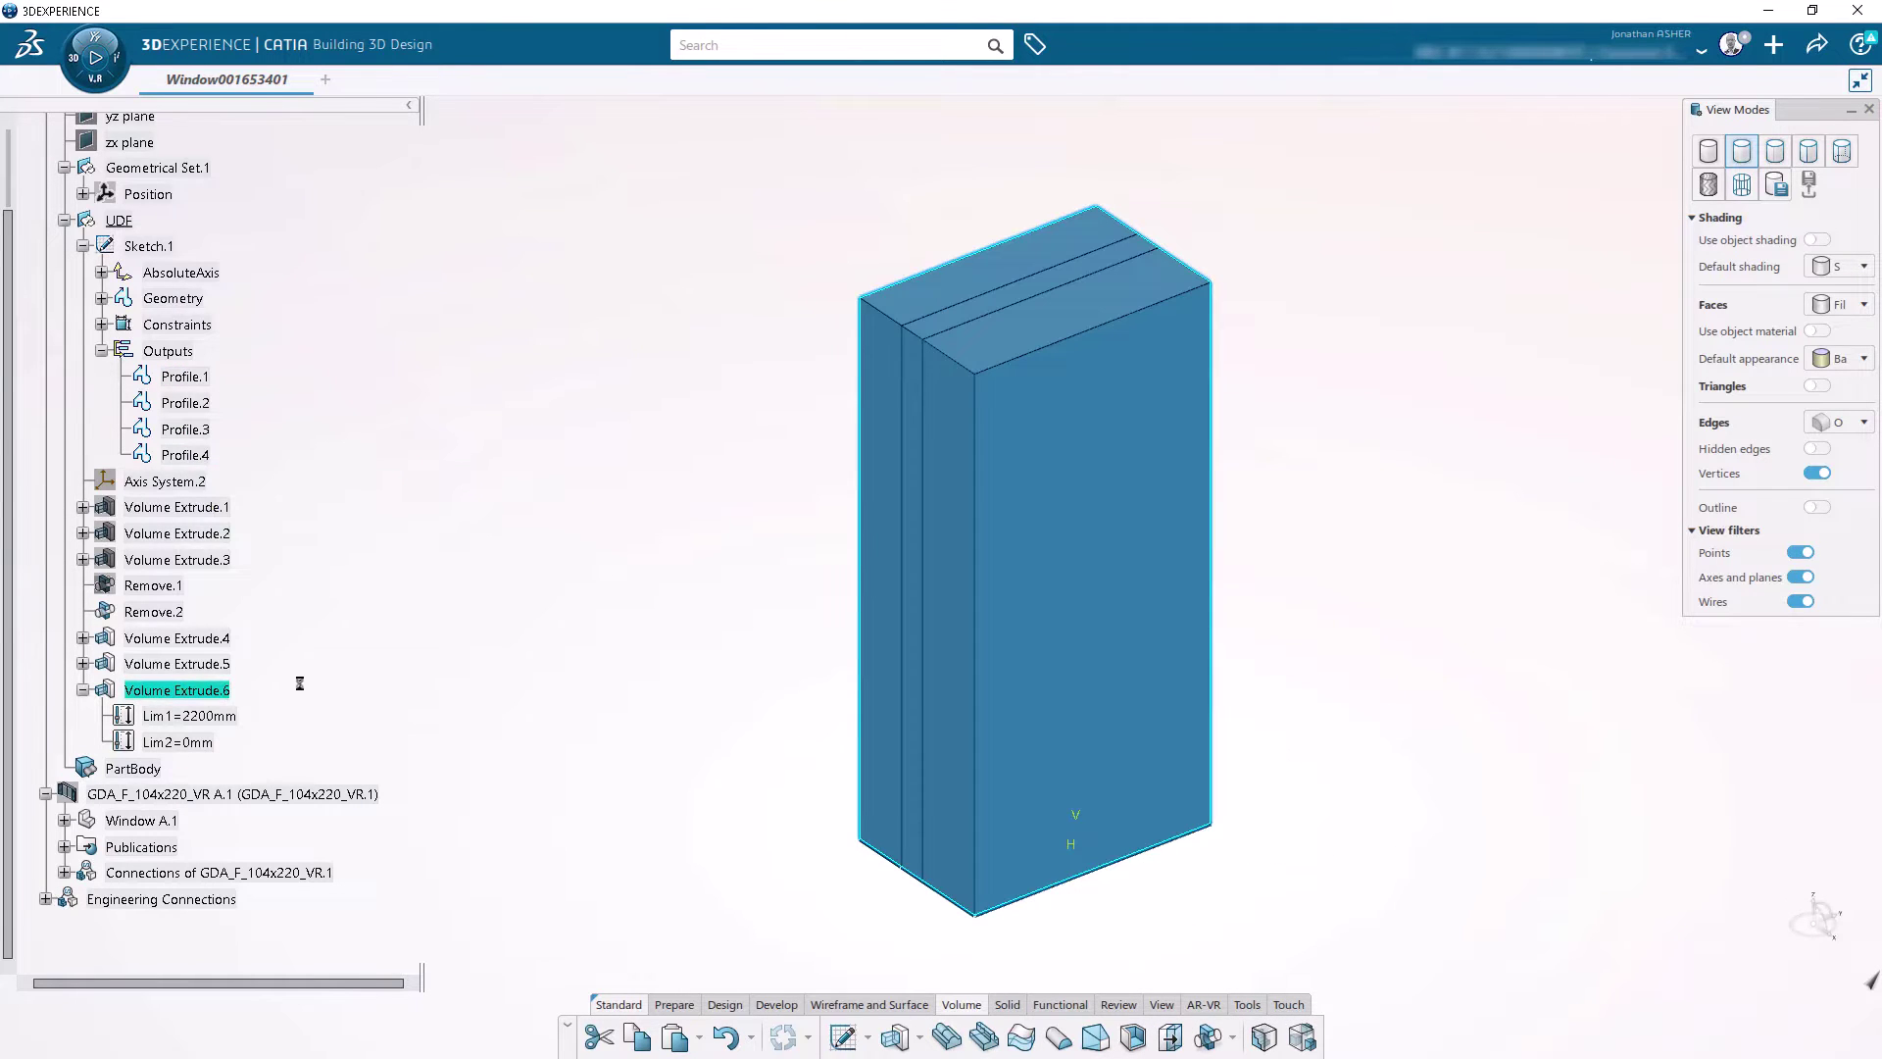
pyautogui.click(1514, 537)
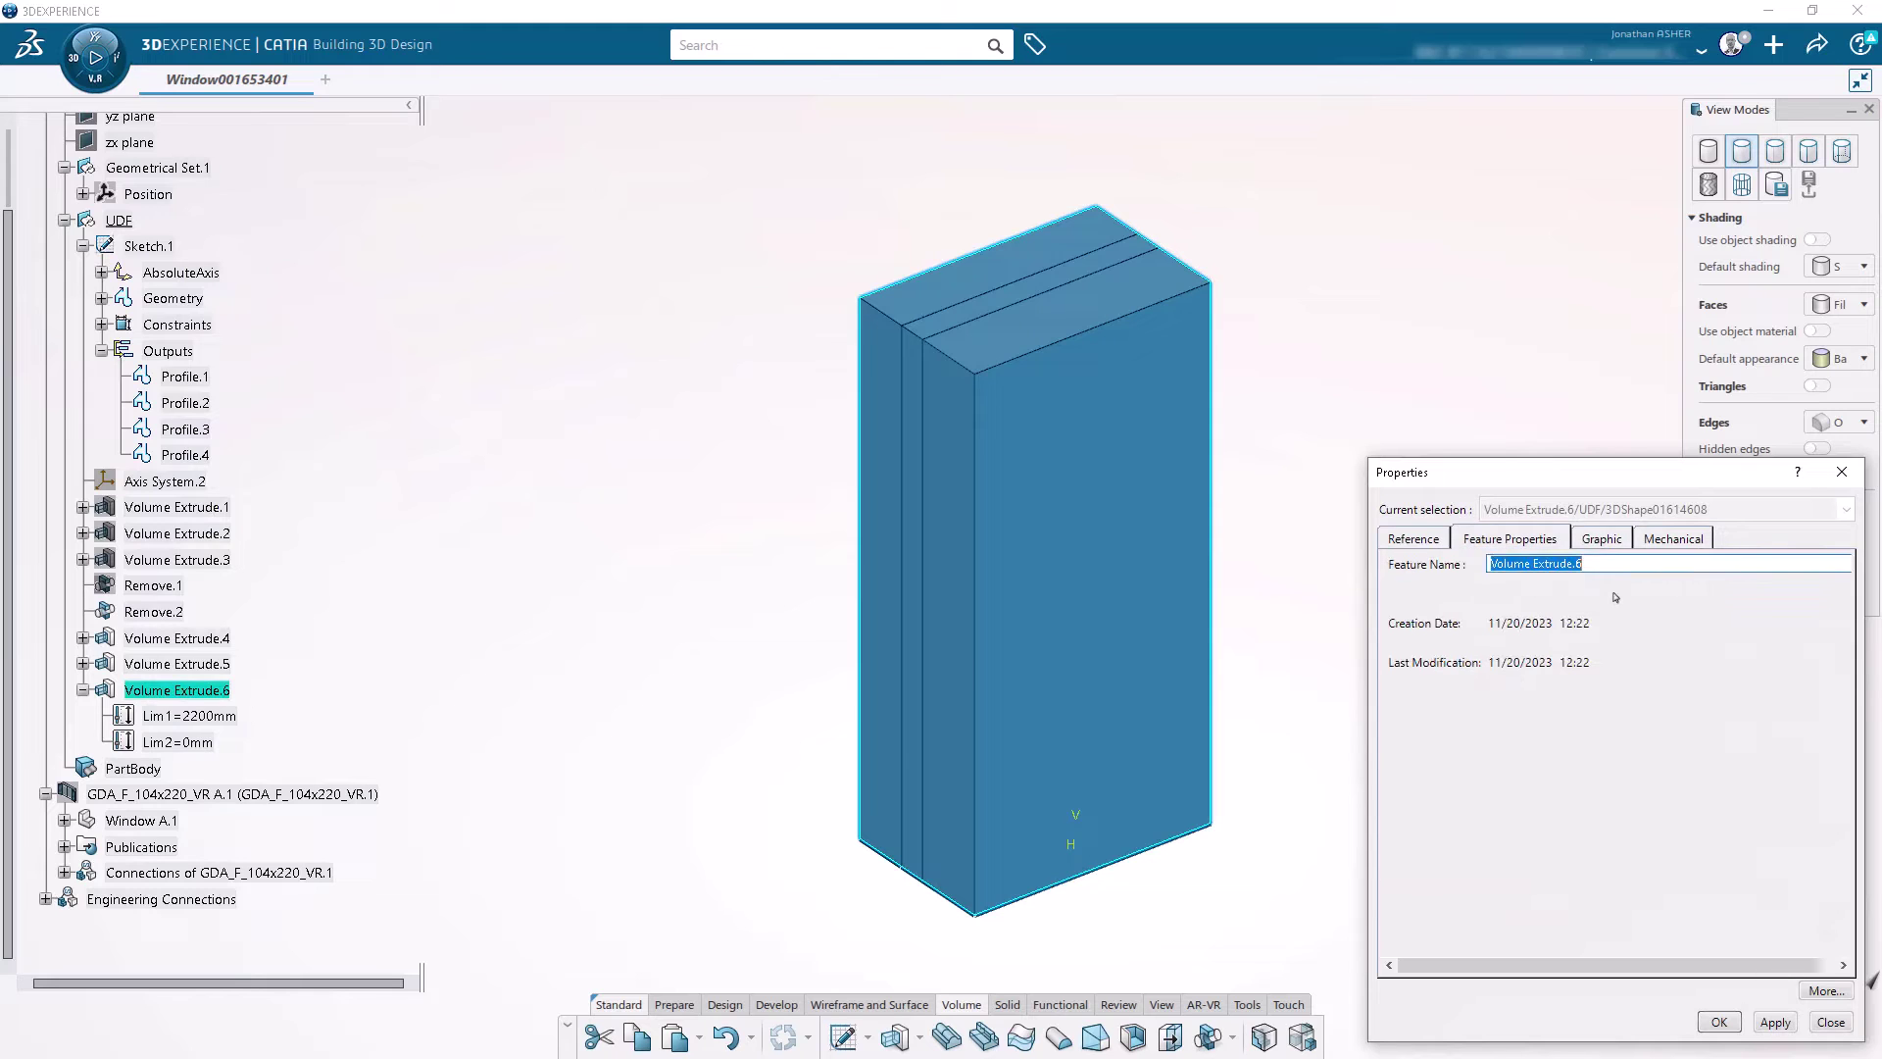
pyautogui.write('Opening')
pyautogui.press('Return')
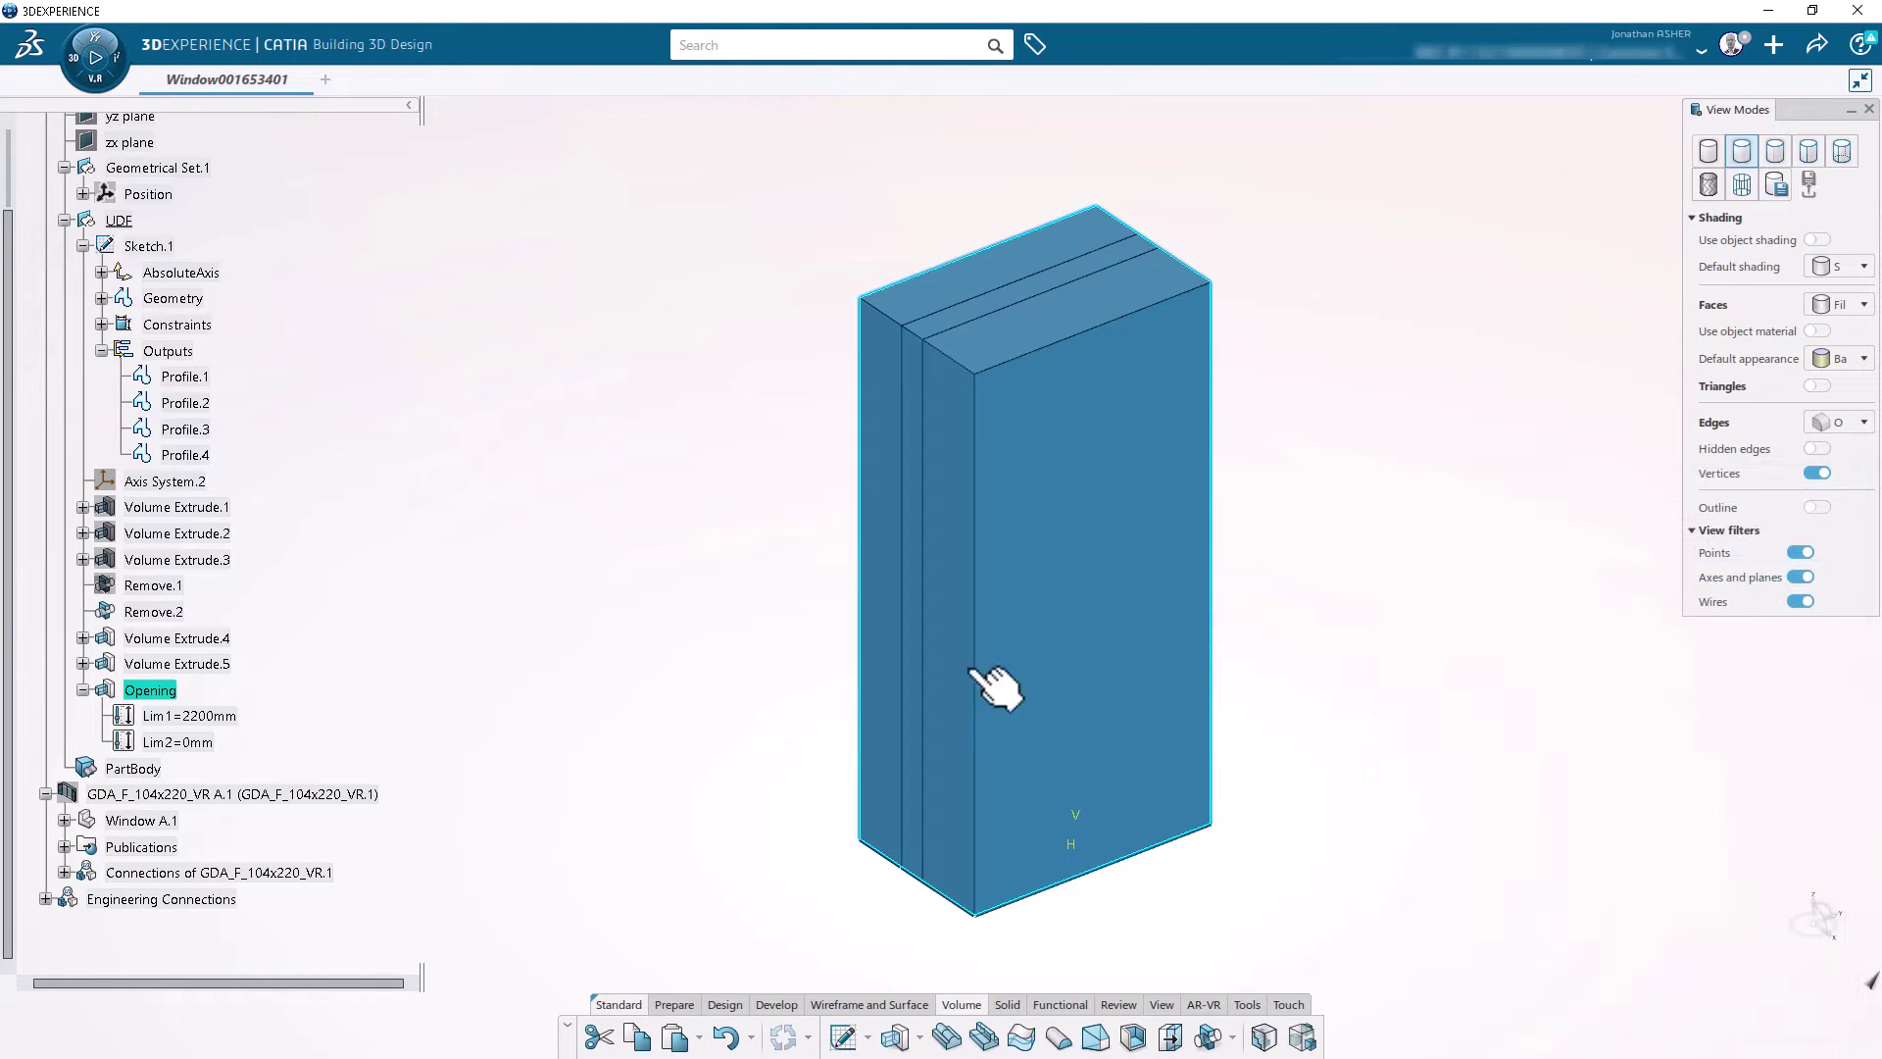
pyautogui.rightClick(171, 690)
pyautogui.click(222, 227)
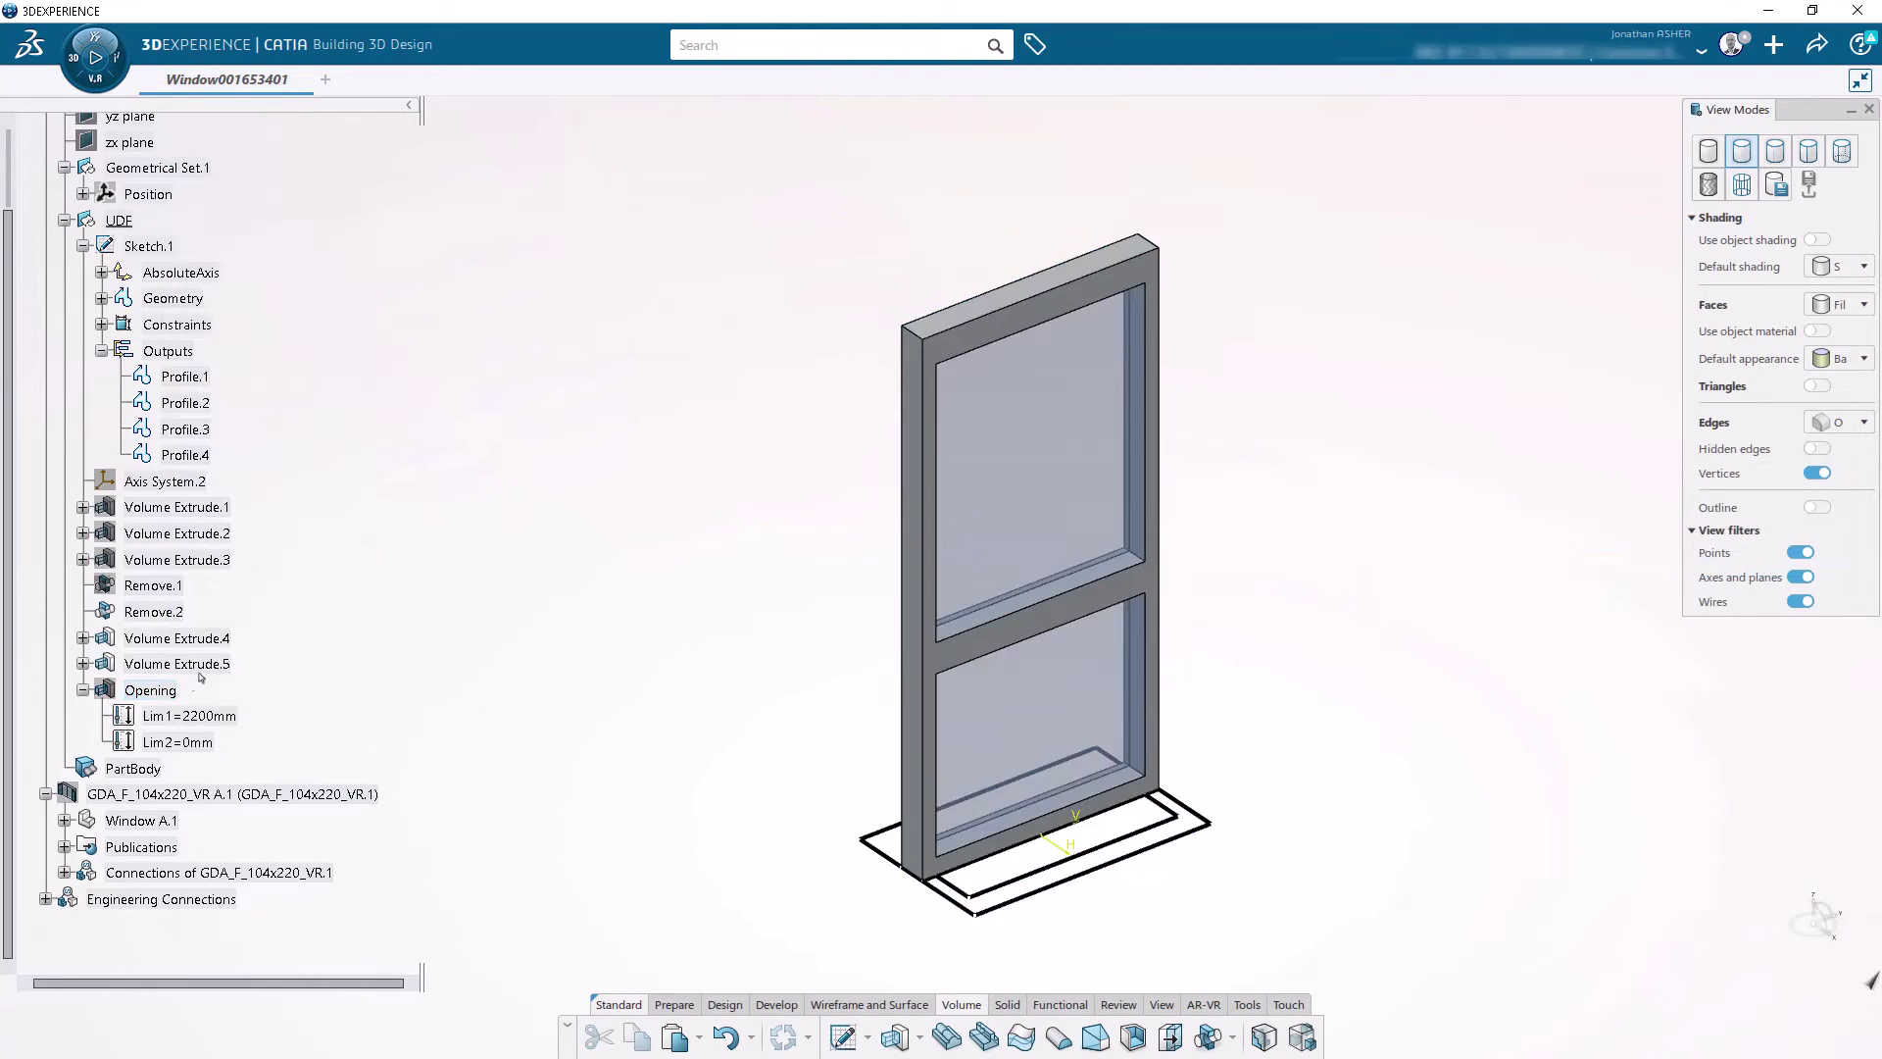
# Step: Rename the frame volume Remove.2 as Frame
pyautogui.click(152, 615)
pyautogui.rightClick(151, 615)
pyautogui.click(155, 608)
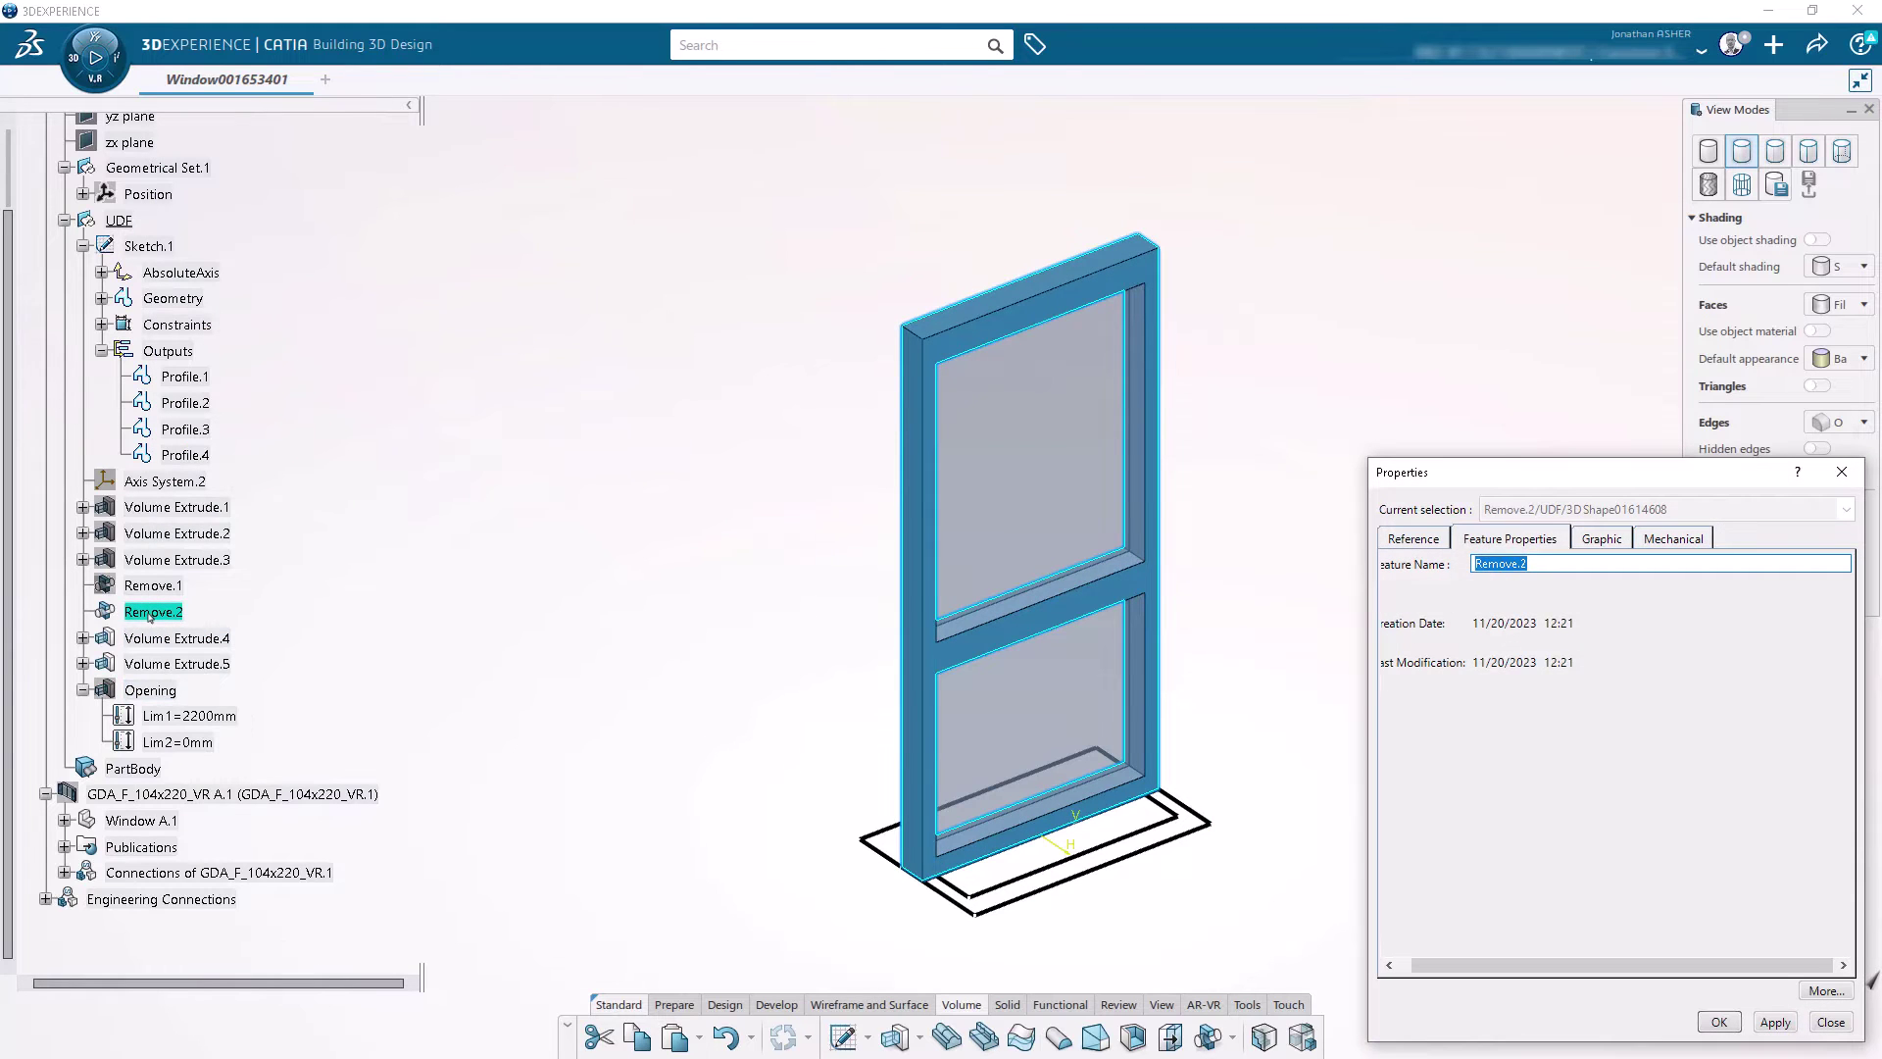
pyautogui.write('Frame')
pyautogui.press('Return')
# Step: Rename the lower glass pane, Volume Extrude.4, as Glass_01
pyautogui.click(192, 638)
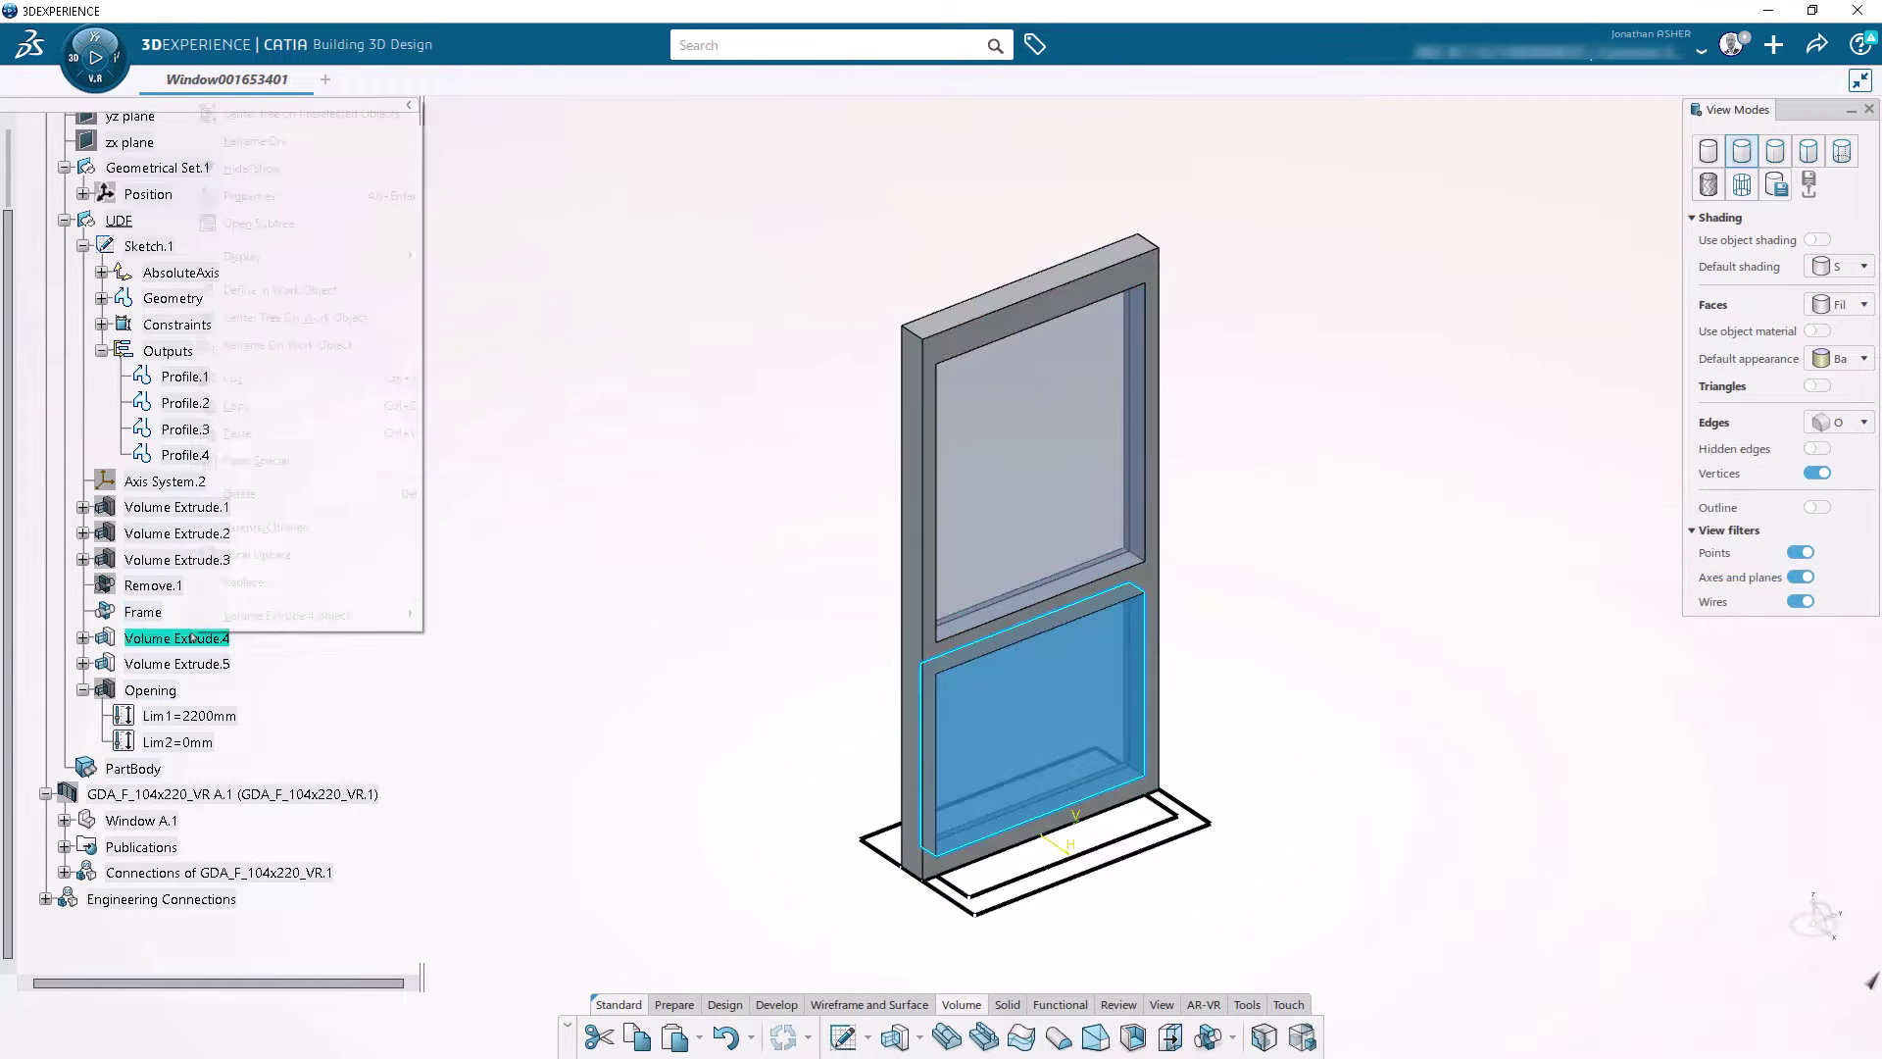
pyautogui.hotkey('alt', 'Return')
pyautogui.write('g')
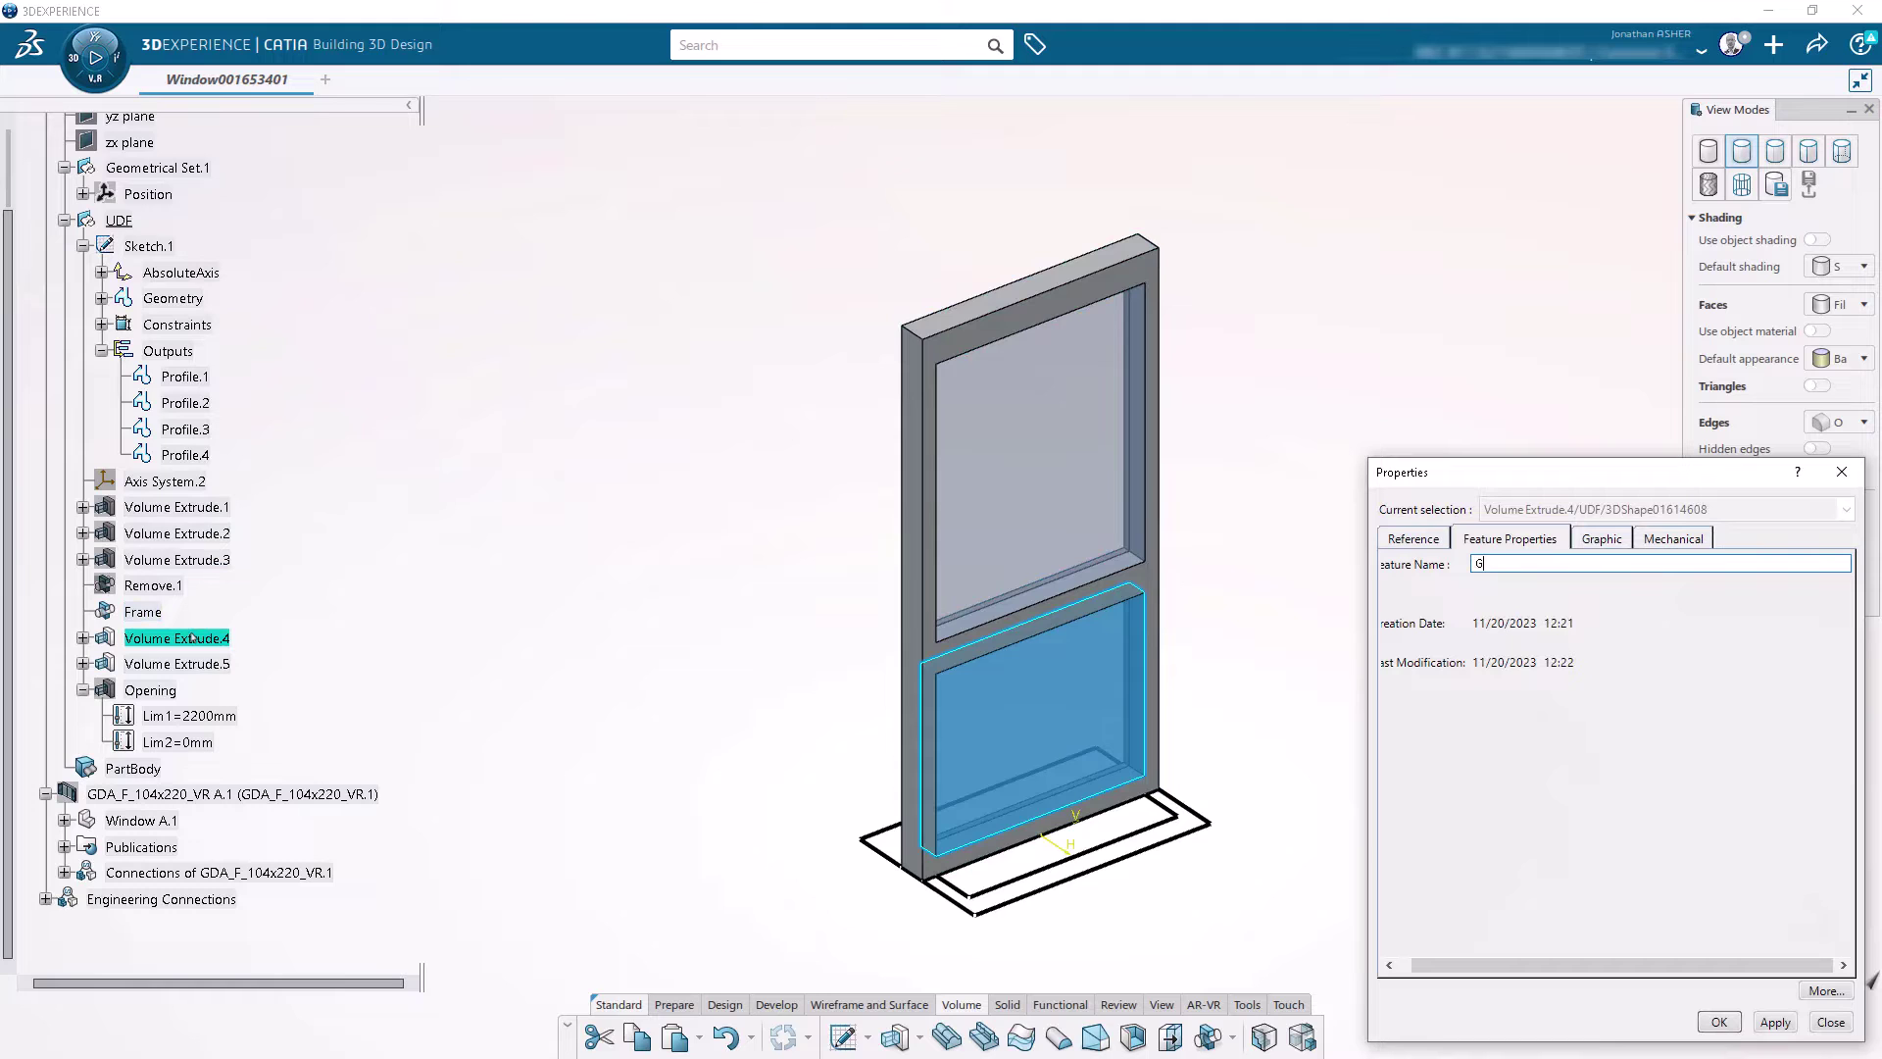
pyautogui.write('lass_01')
pyautogui.press('Return')
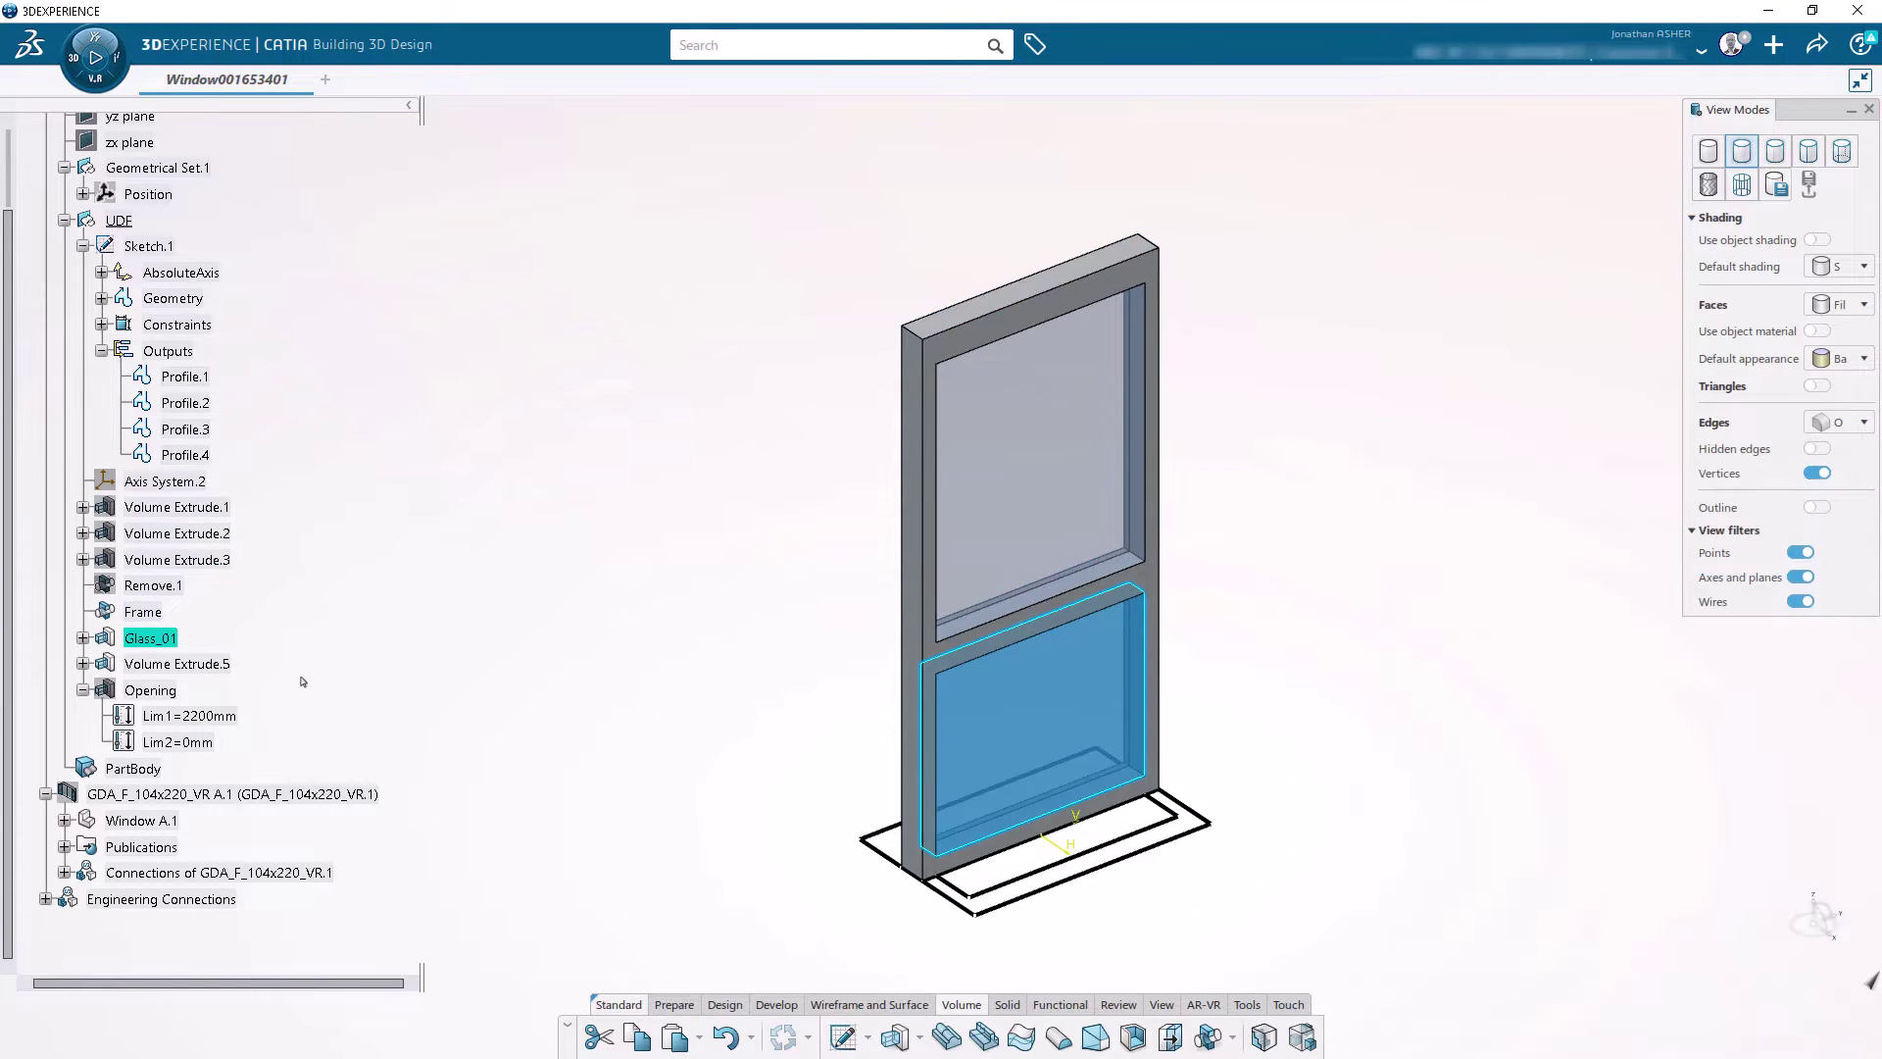
# Step: Rename the upper glass pane, Volume Extrude.5, as Glass_02
pyautogui.rightClick(202, 664)
pyautogui.click(274, 224)
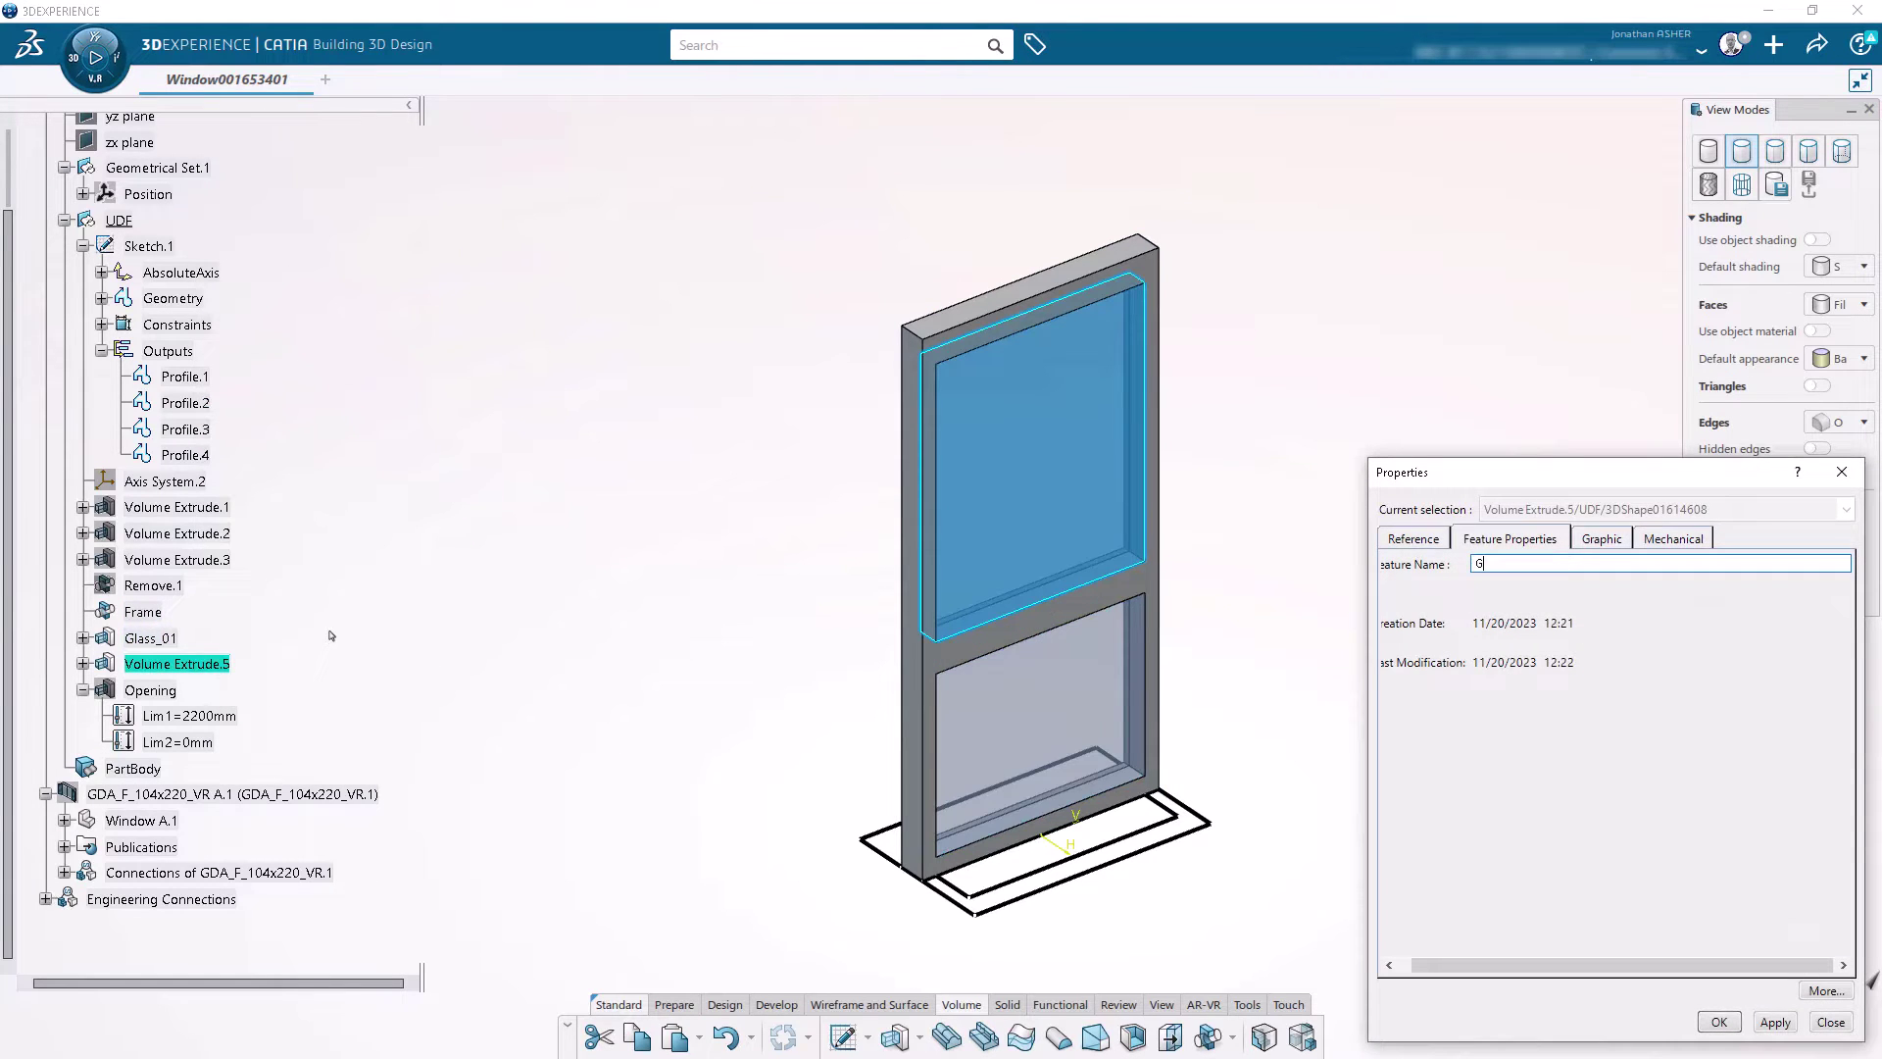
pyautogui.write('Glass_02')
pyautogui.press('Return')
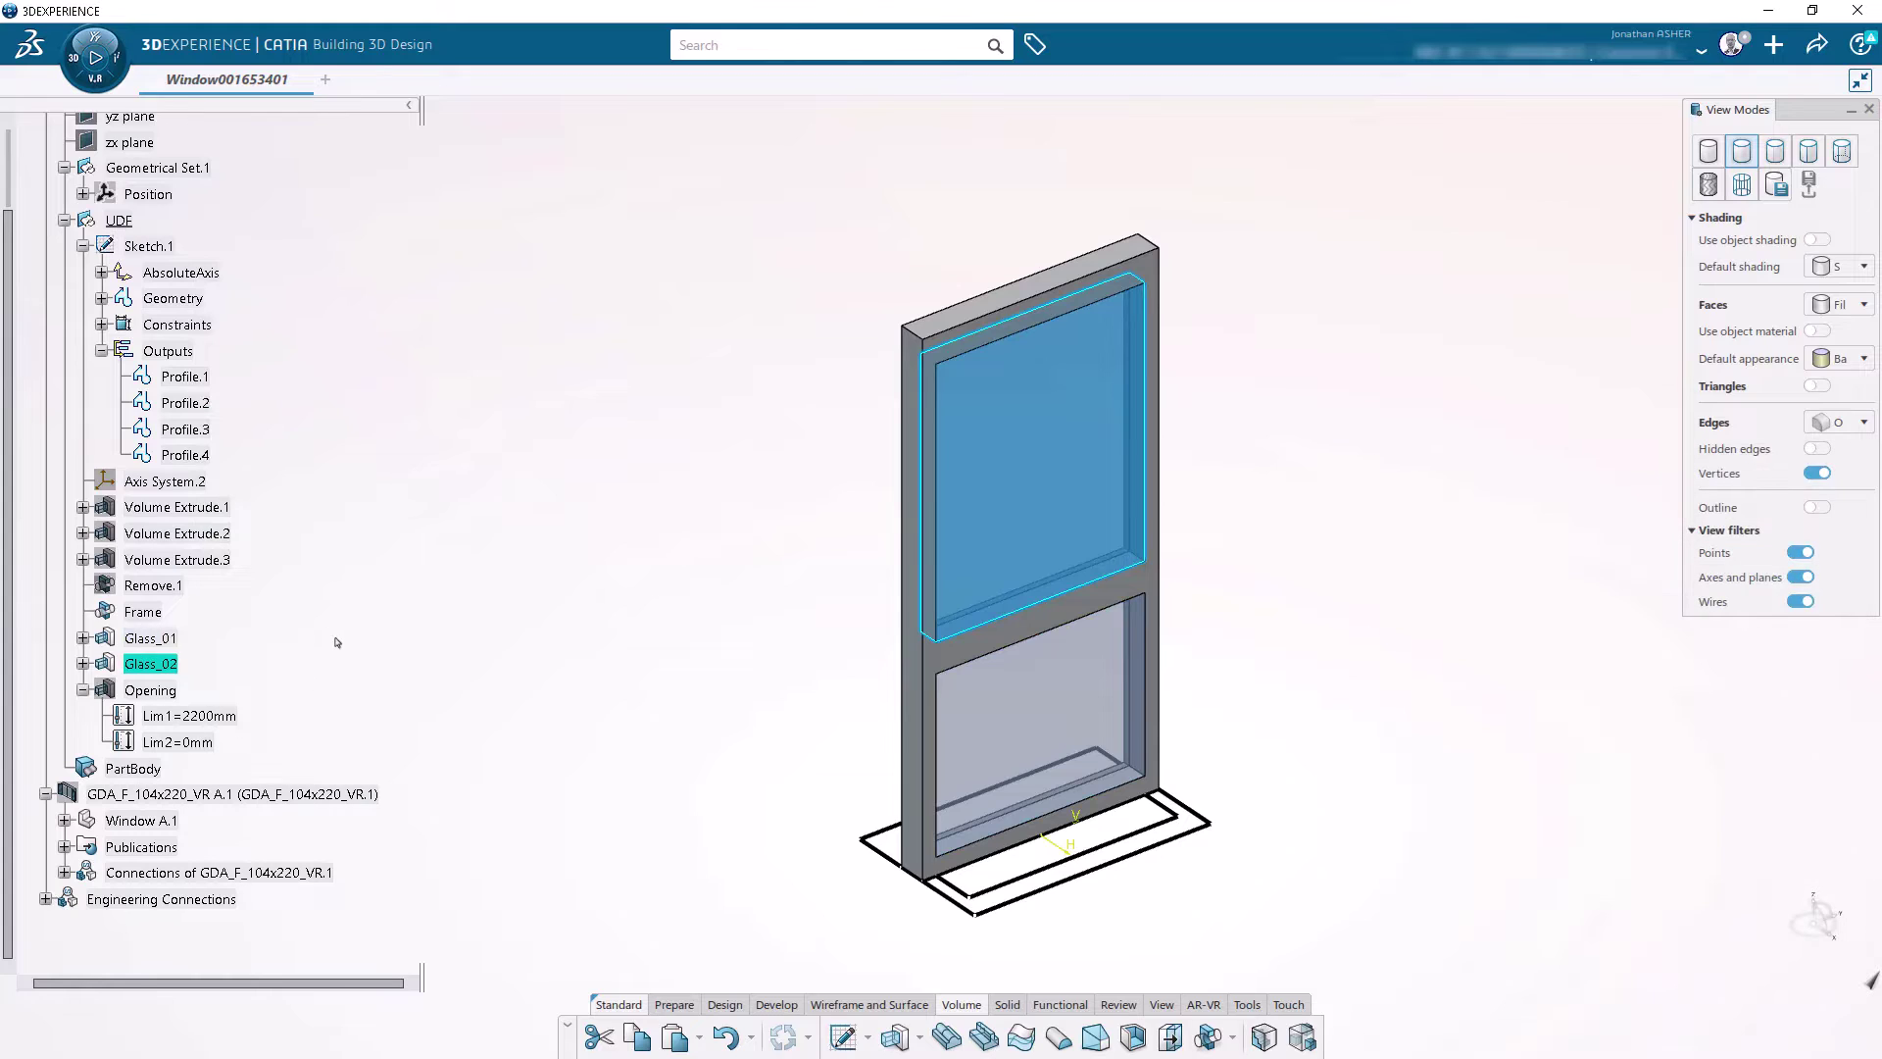
pyautogui.click(337, 642)
# Step: Collapse the Opening volume, the sketch outputs and Sketch.1 in the tree
pyautogui.click(82, 691)
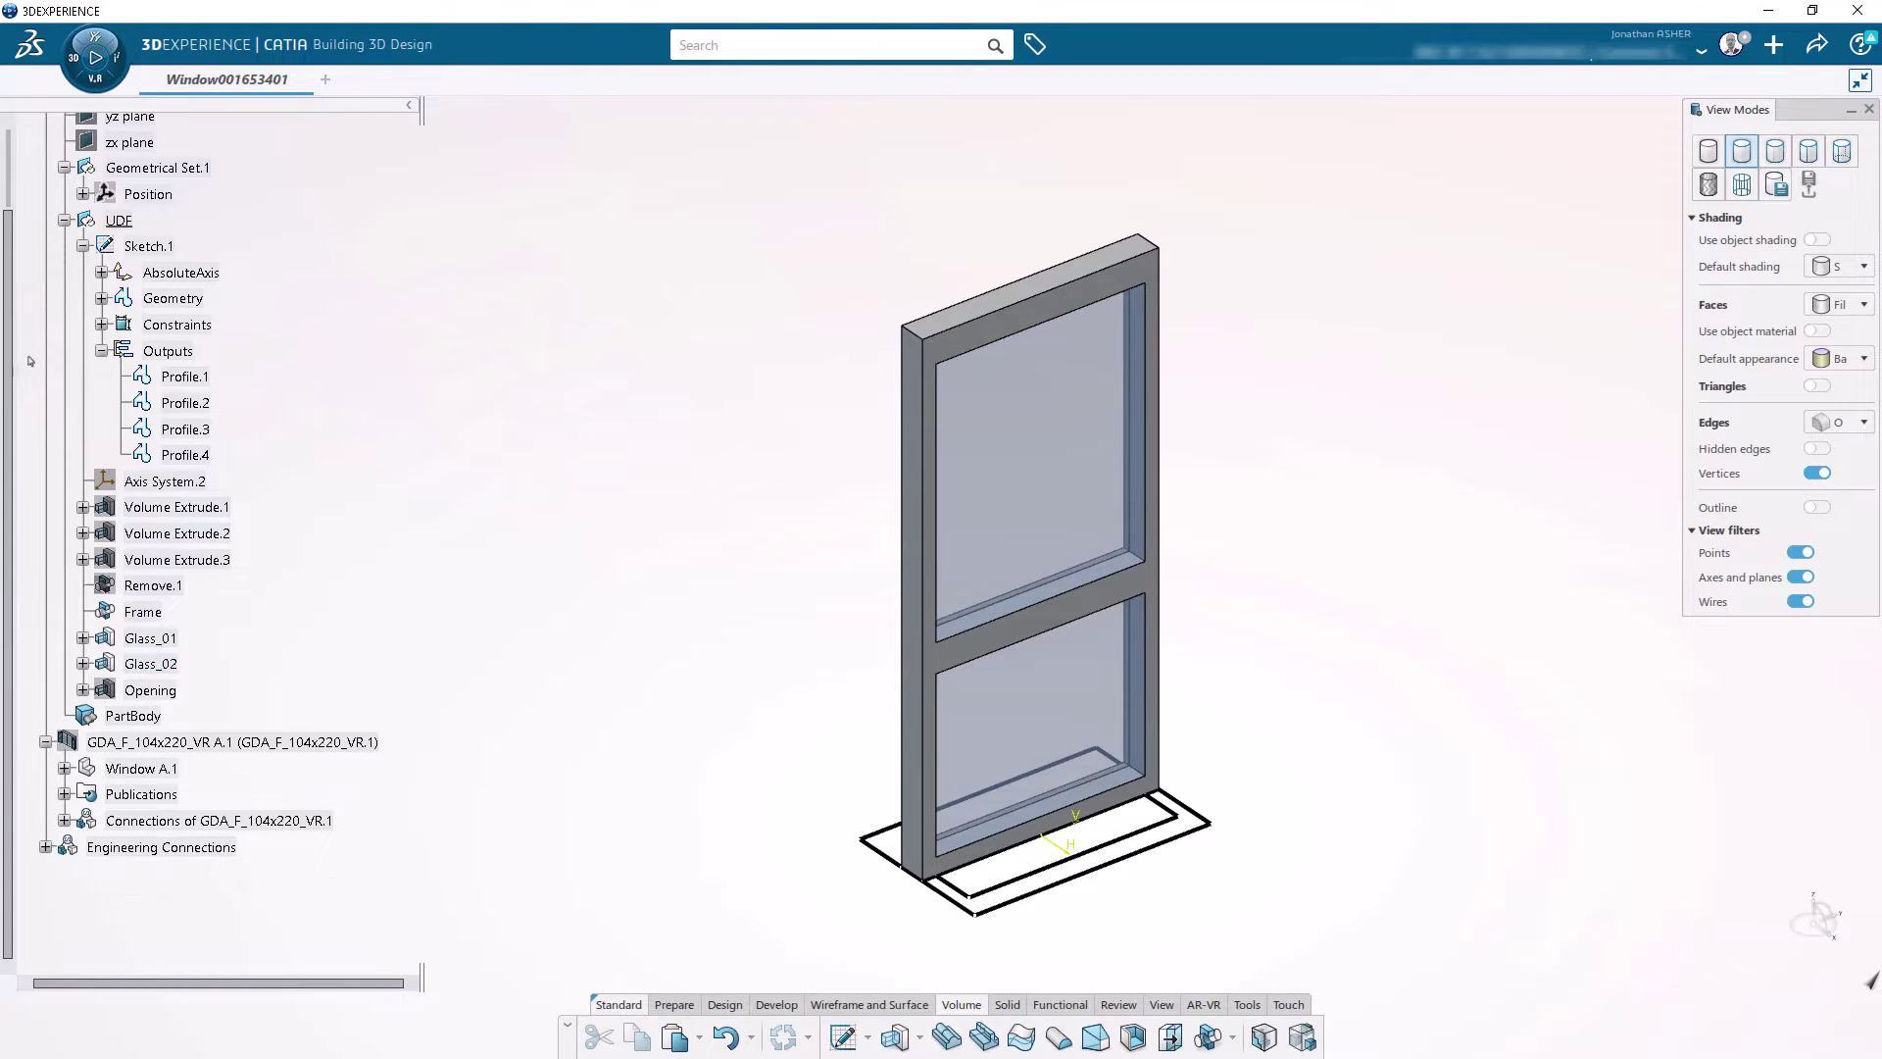
pyautogui.click(101, 351)
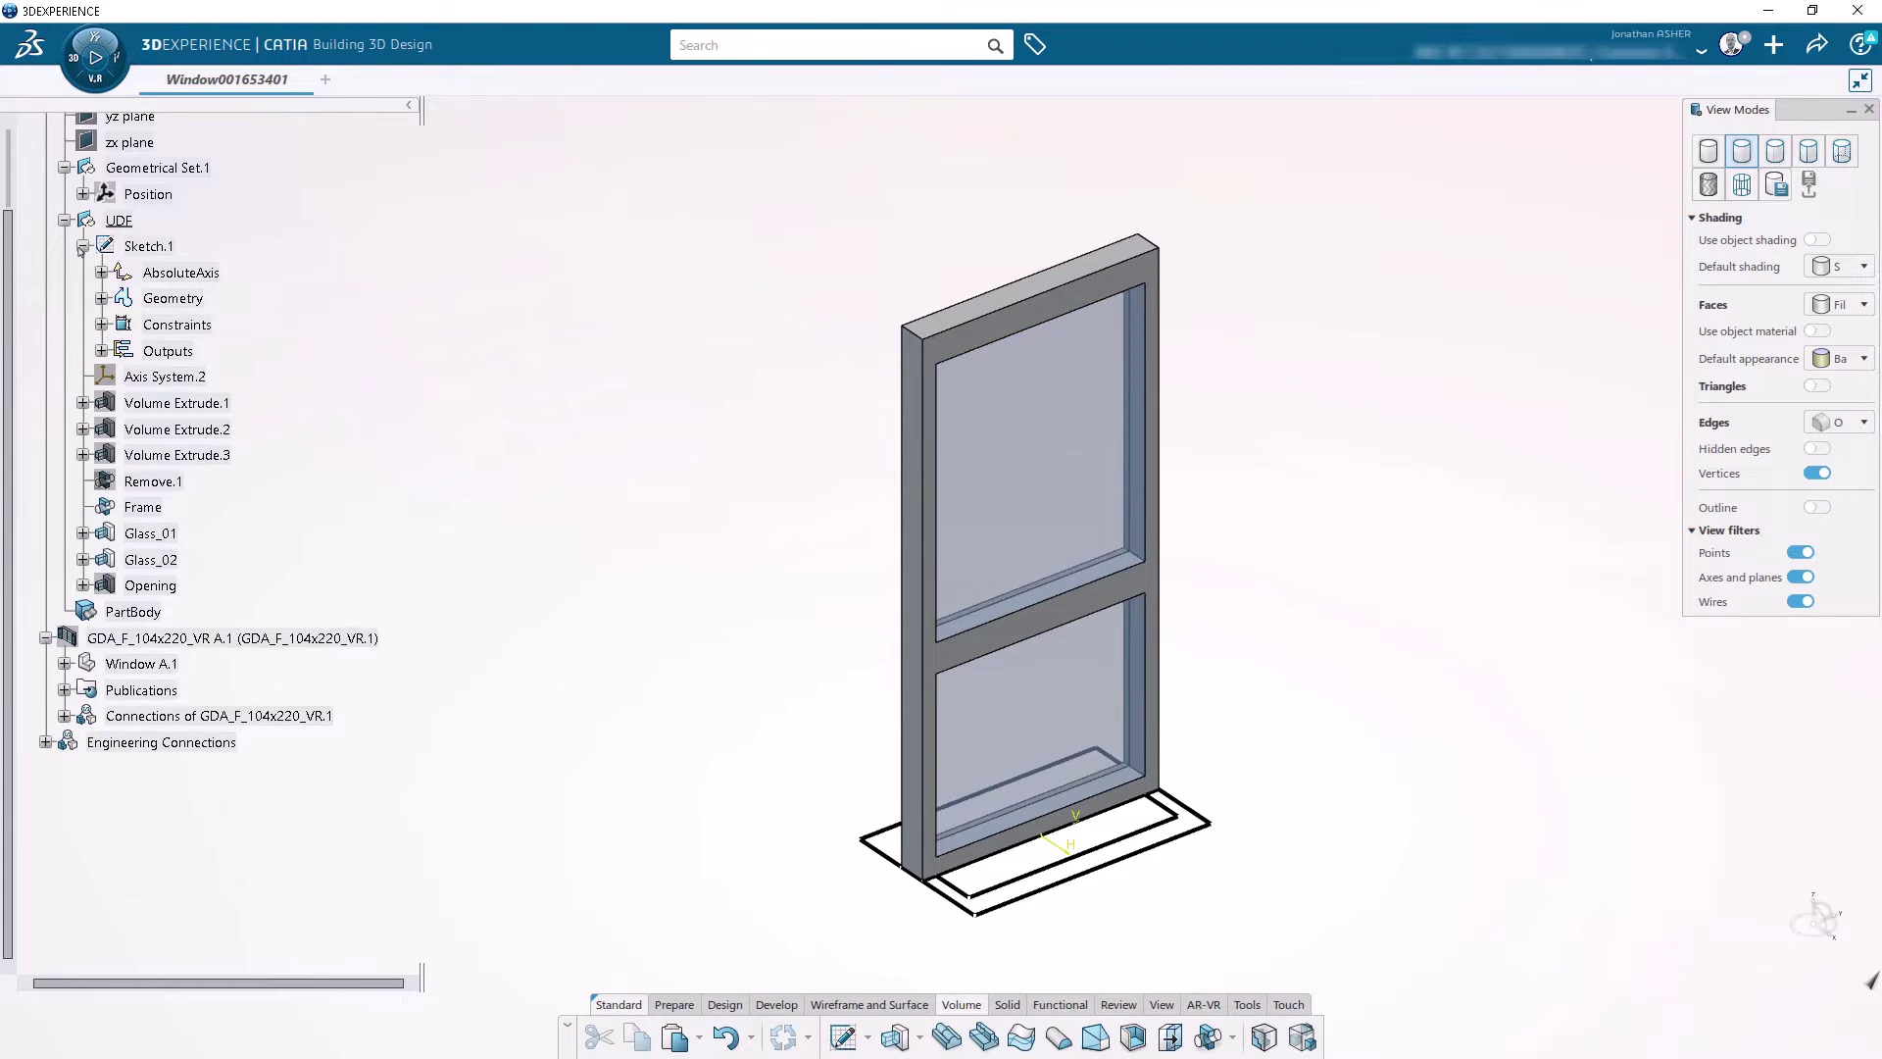
pyautogui.click(82, 246)
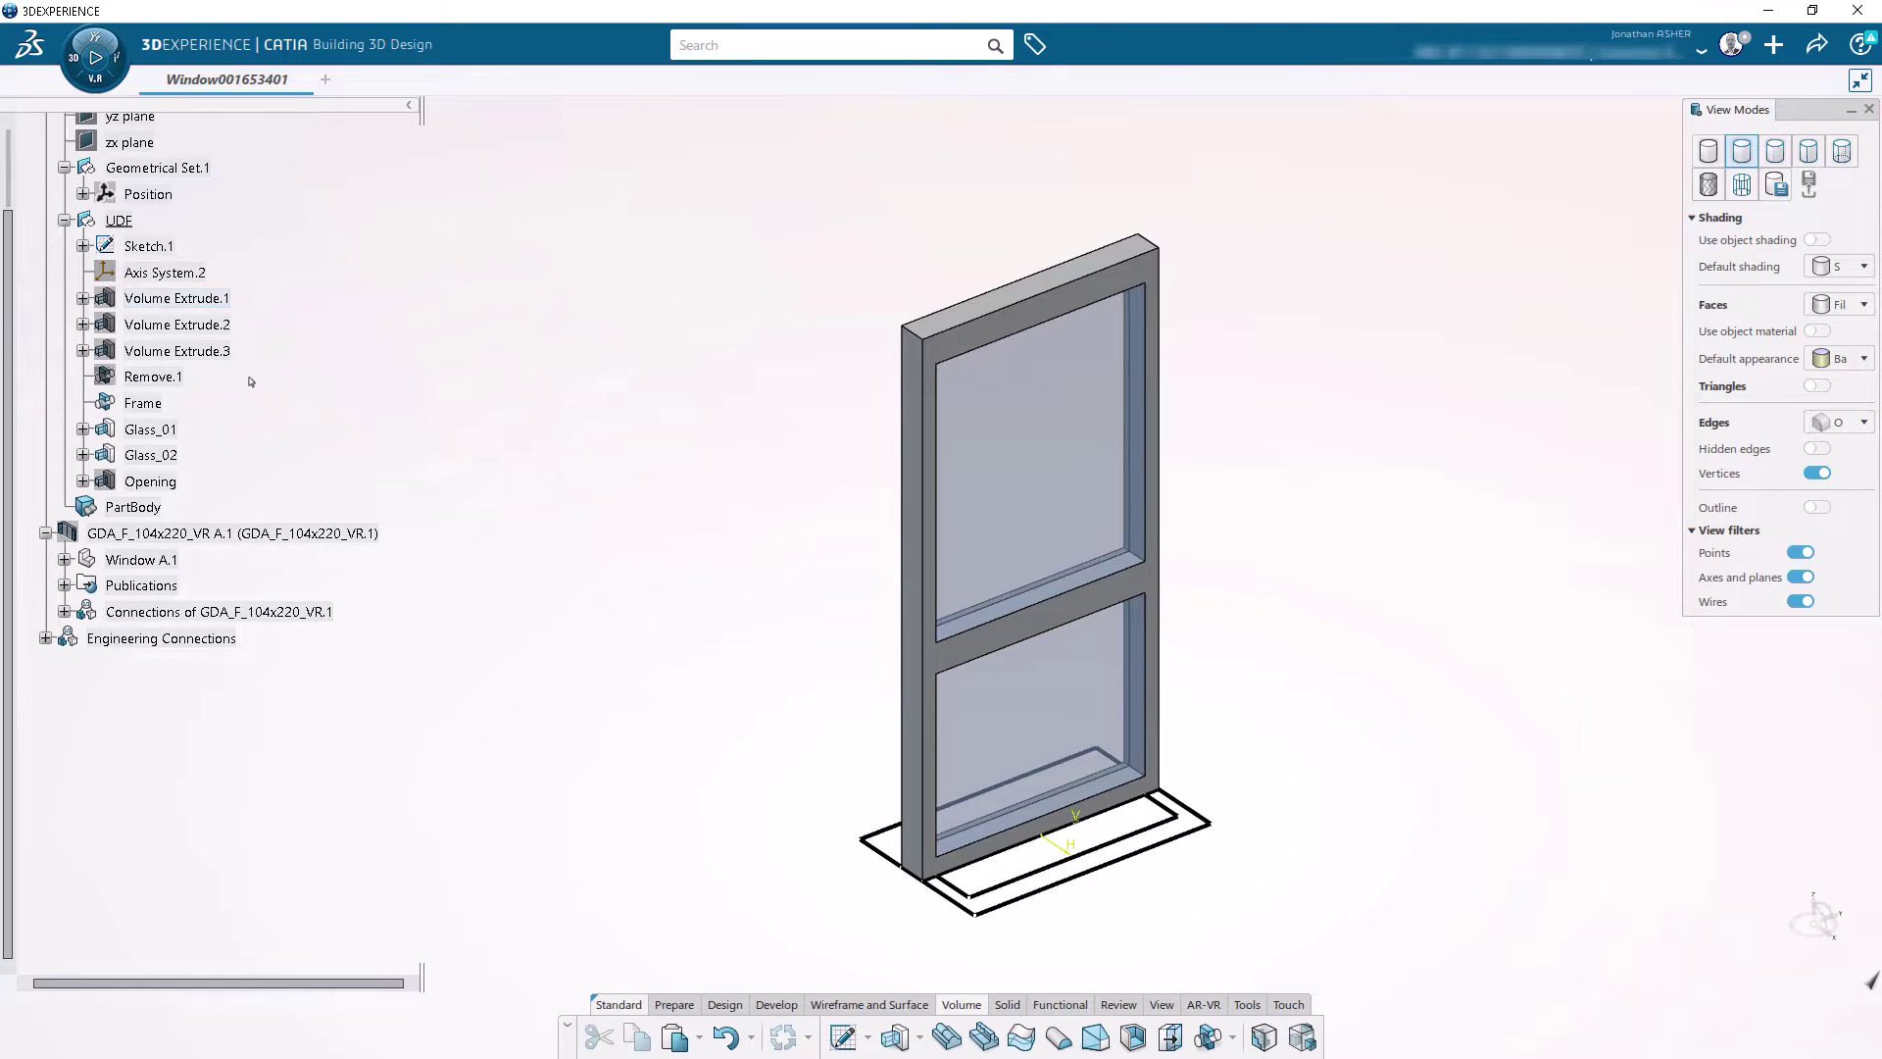
pyautogui.scroll(2, 240, 413)
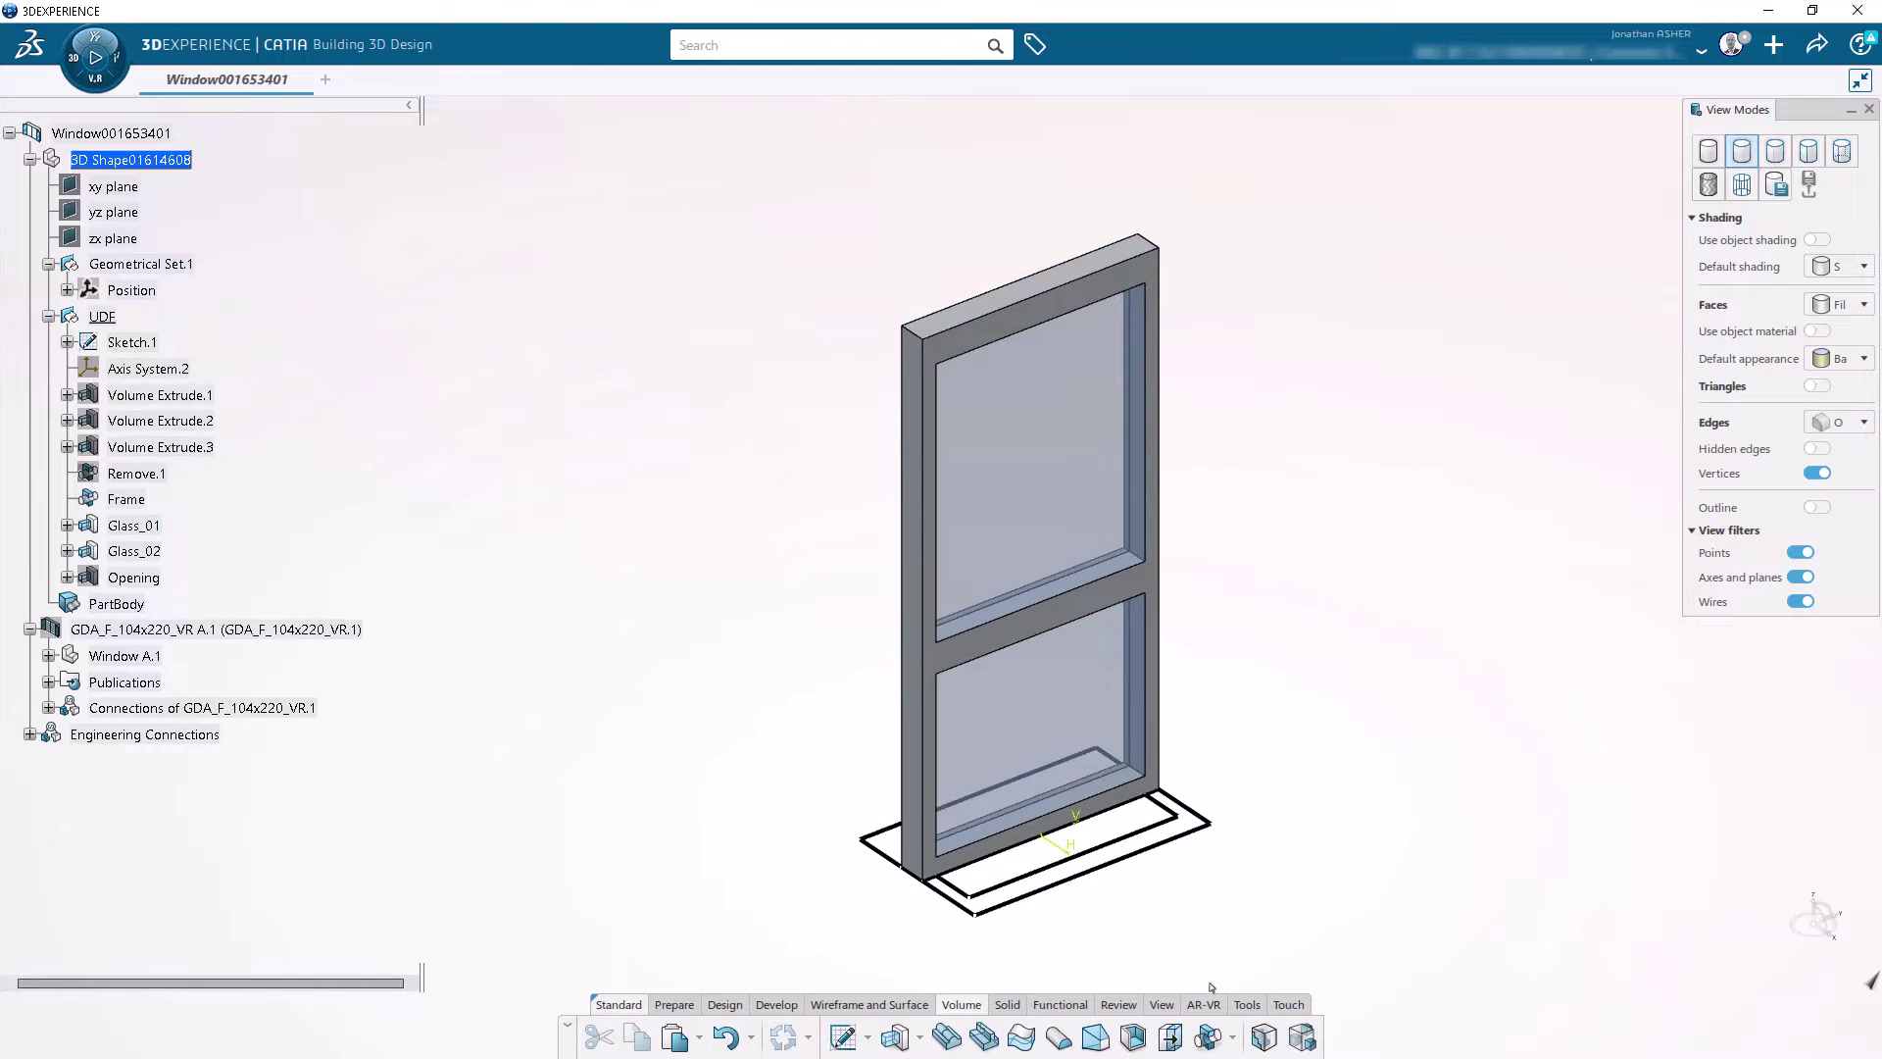
# Step: Add a new single-value Length parameter to the window's 3D shape
pyautogui.click(1245, 1005)
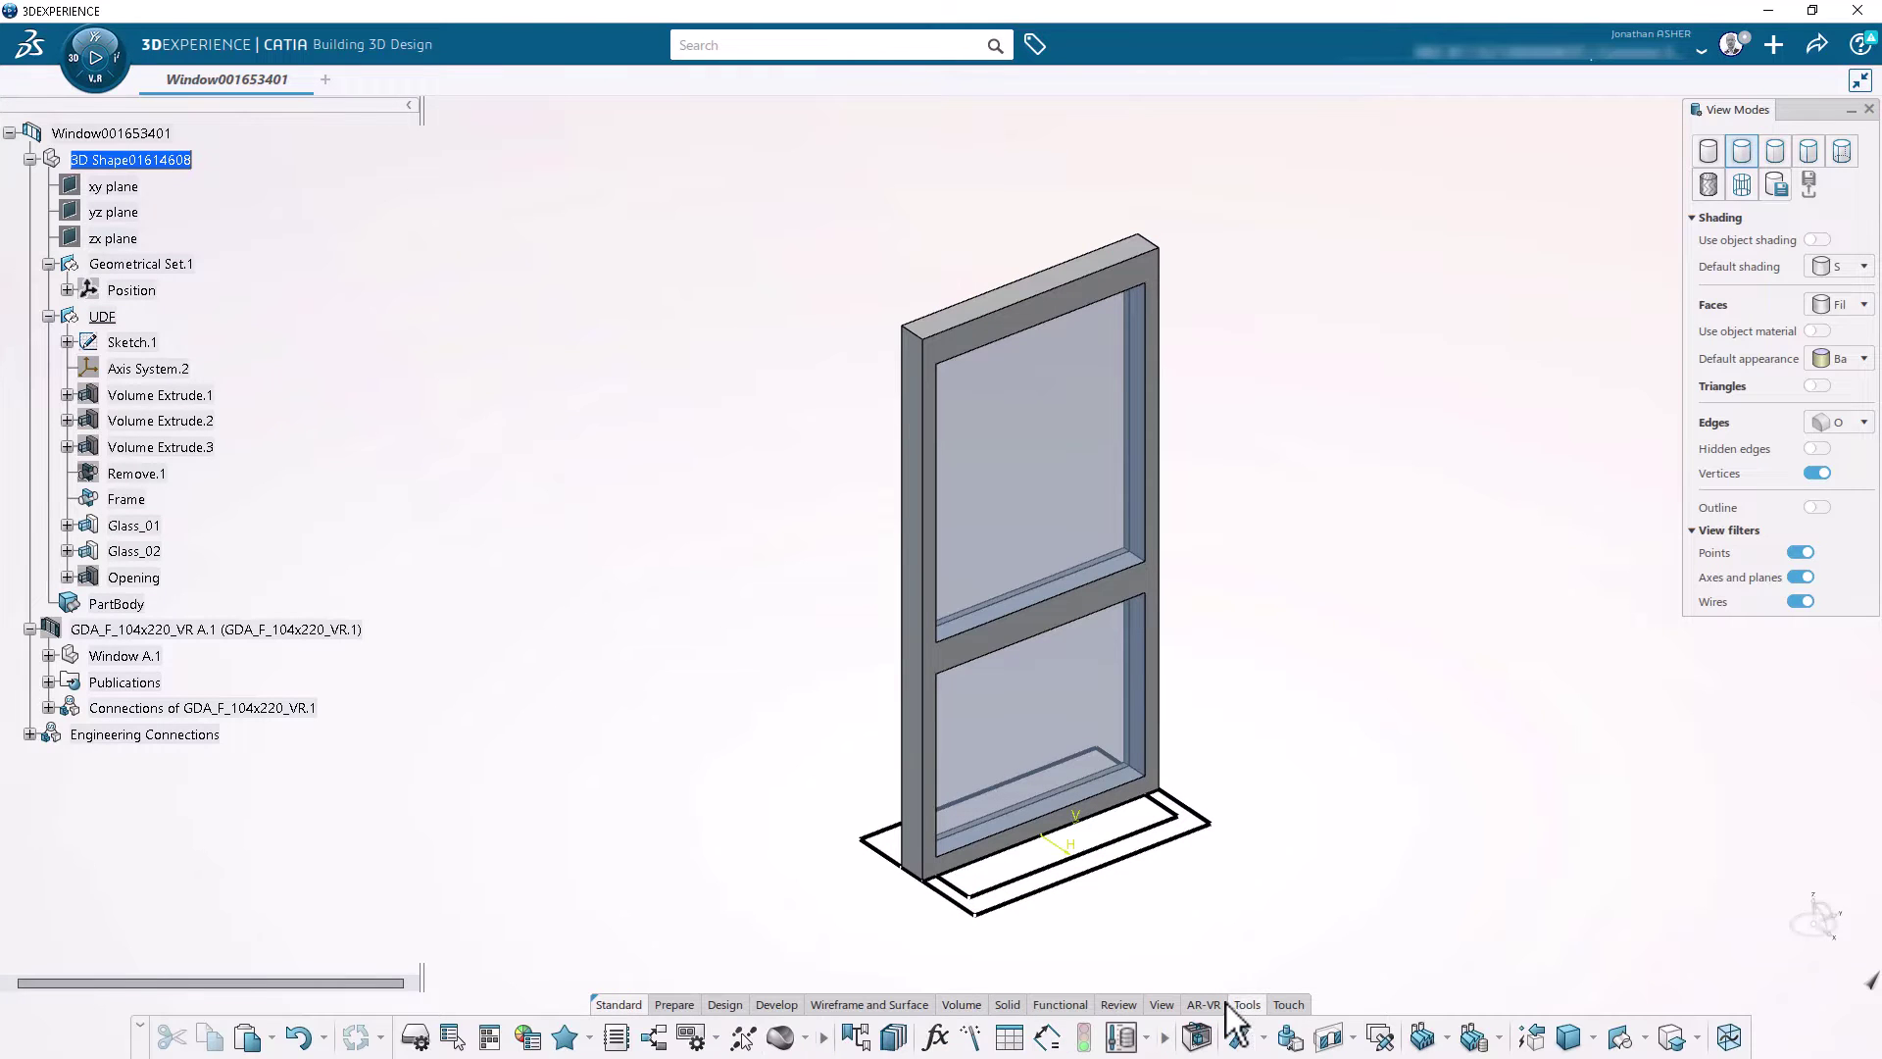
pyautogui.click(934, 1037)
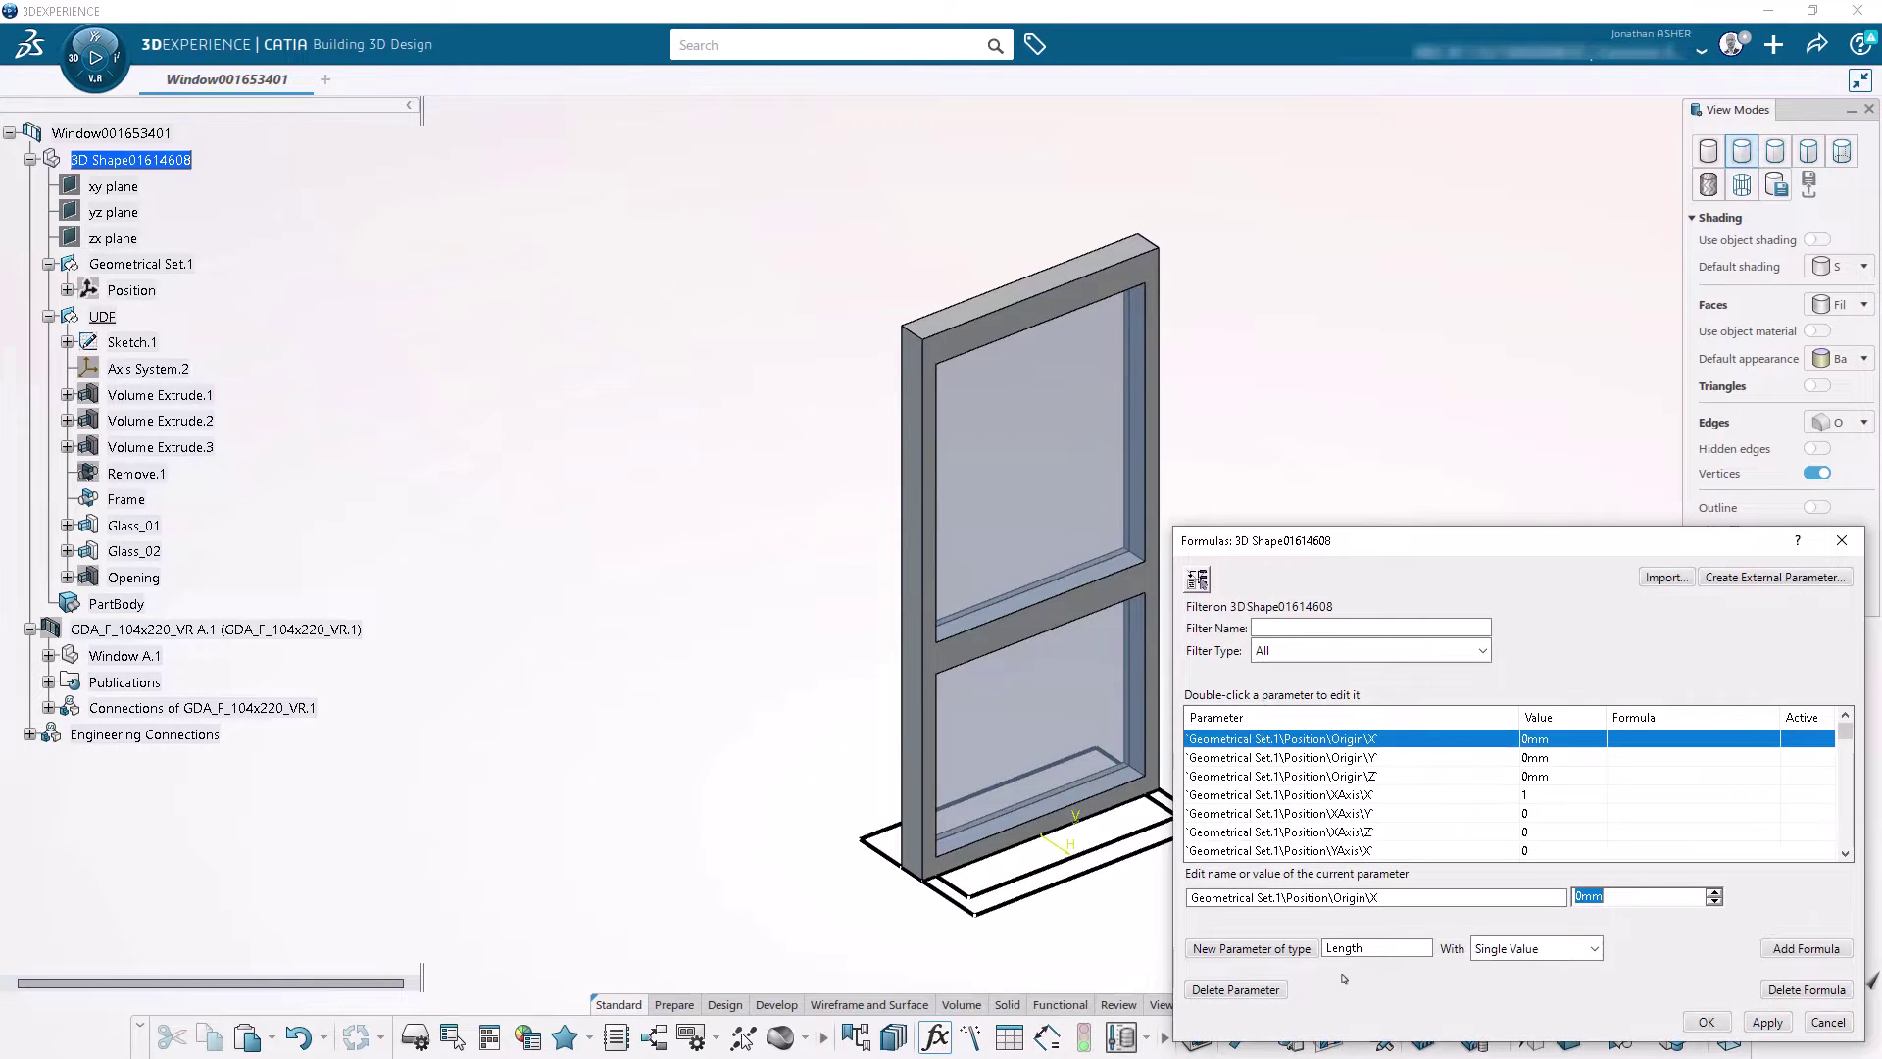
pyautogui.click(1293, 949)
pyautogui.click(1706, 1022)
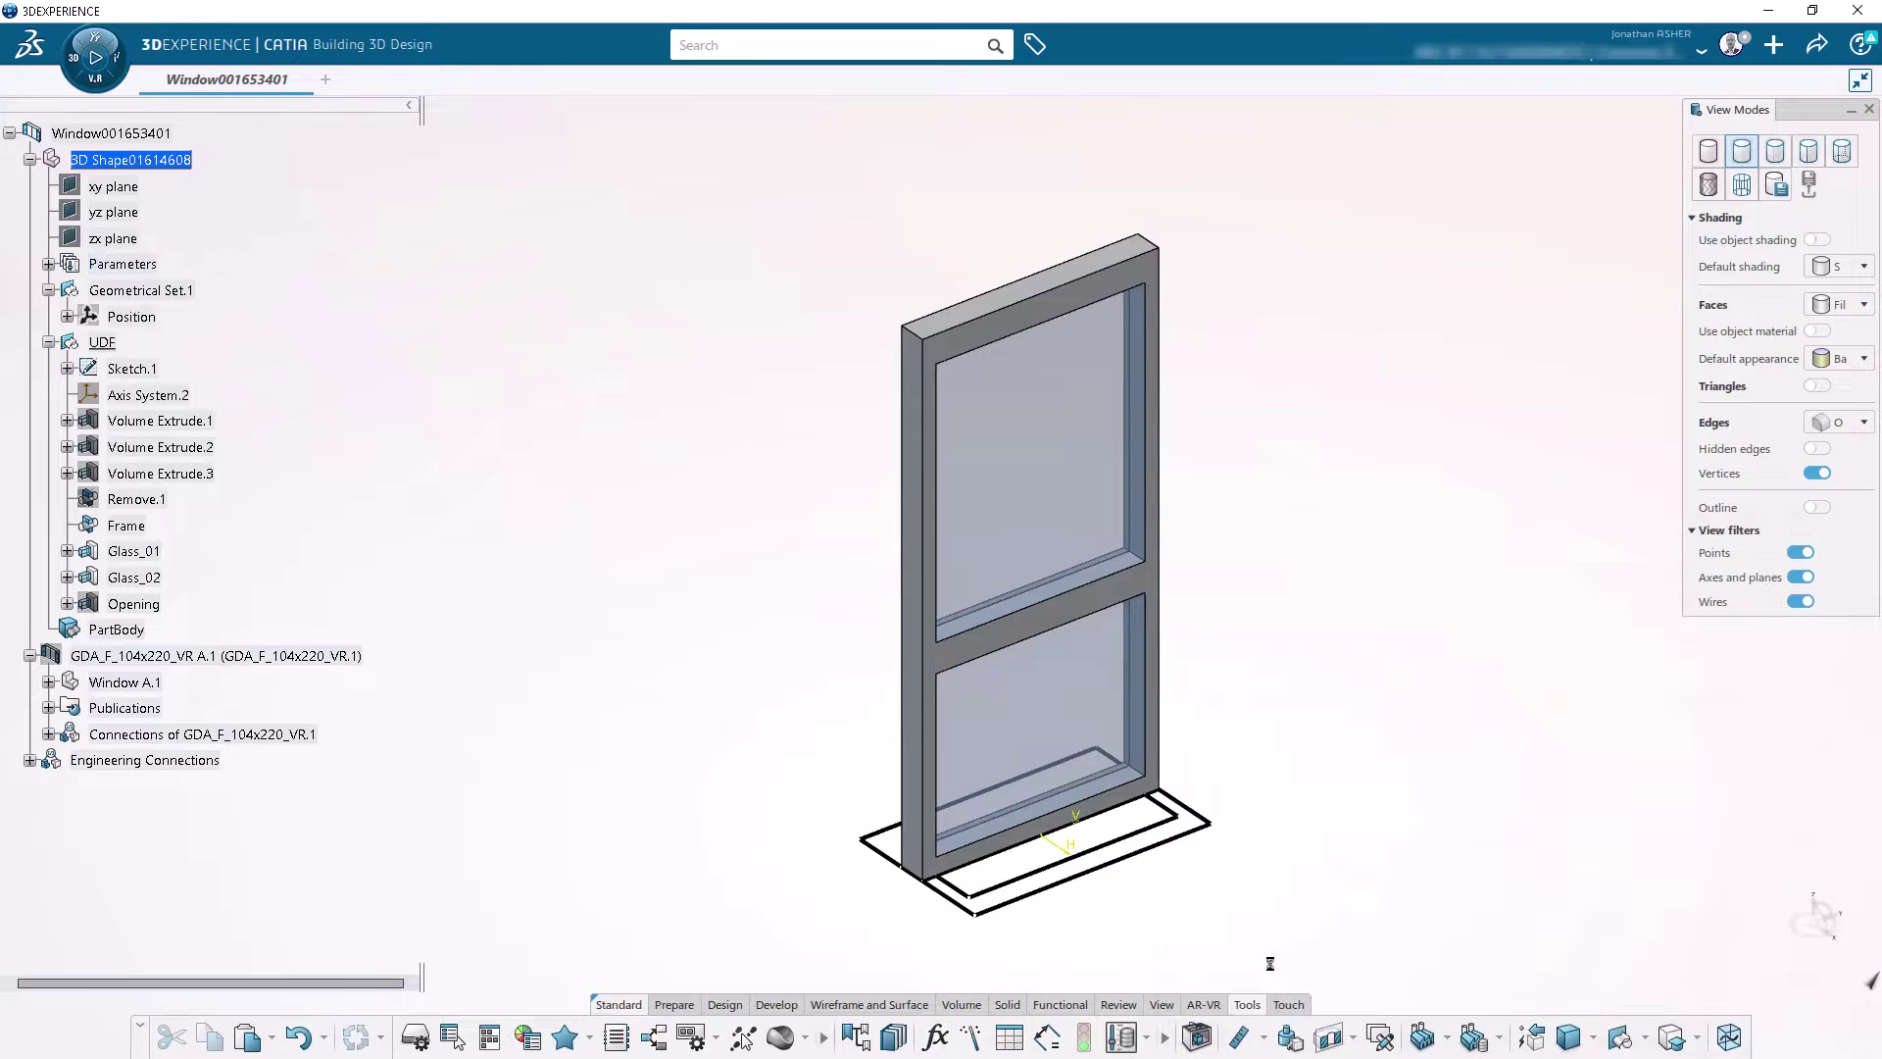
# Step: Rename the new length parameter as PanelThickness
pyautogui.click(48, 265)
pyautogui.rightClick(154, 290)
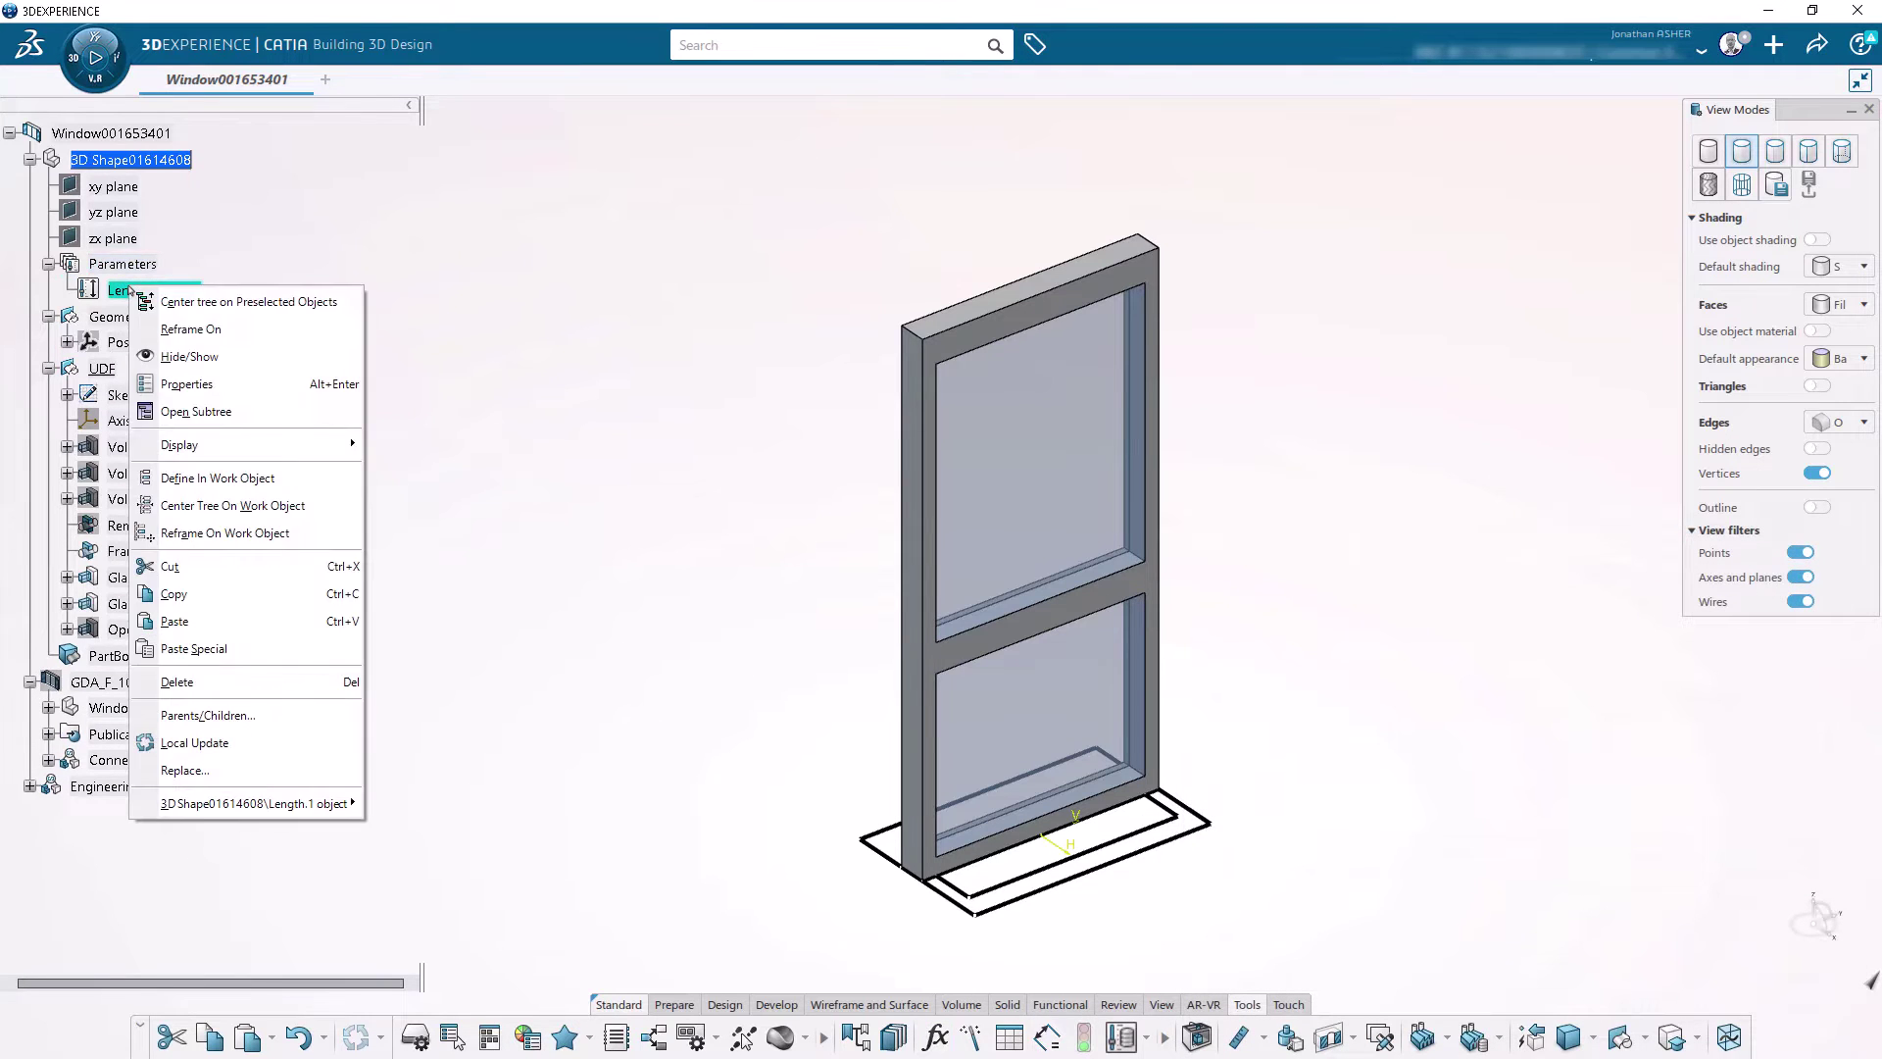
pyautogui.click(201, 231)
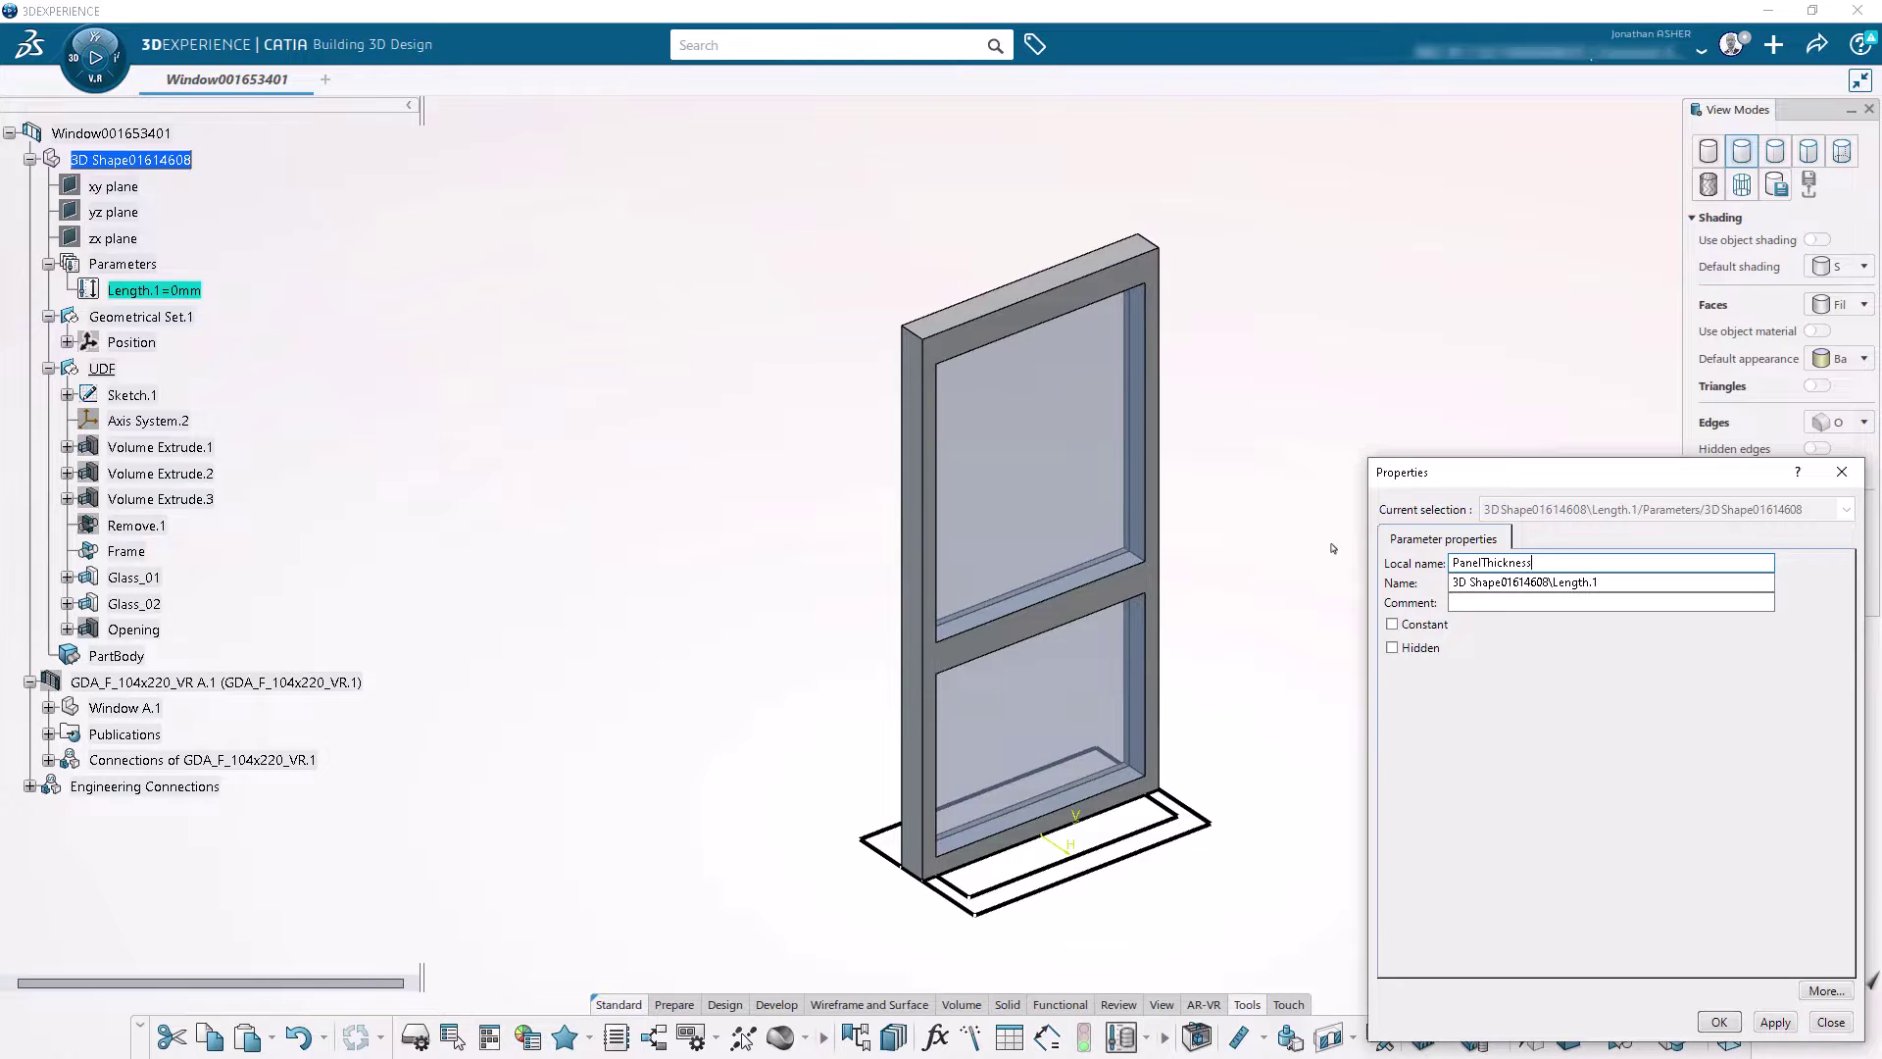
pyautogui.press('Return')
pyautogui.click(608, 701)
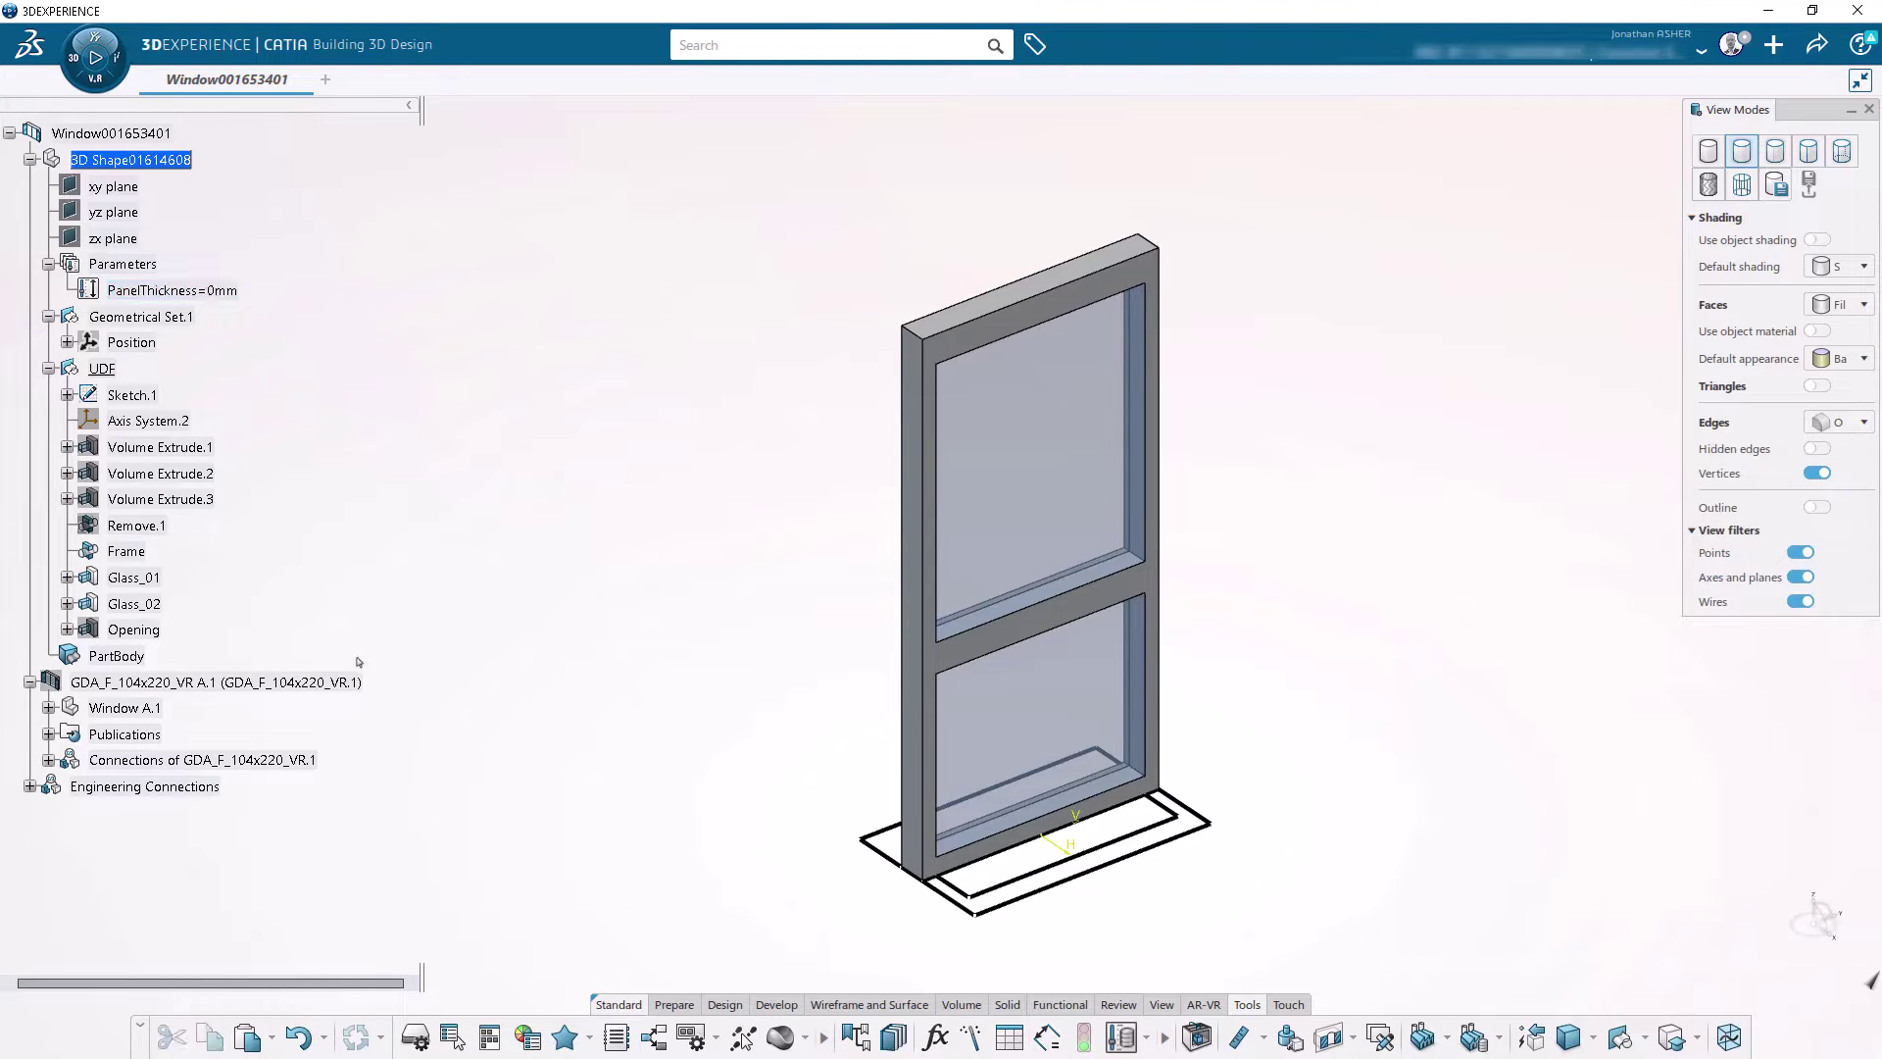
# Step: Open Sketch.1 for editing and dimension the offset between the two long parallel lines bounding the window frame's depth
pyautogui.click(137, 395)
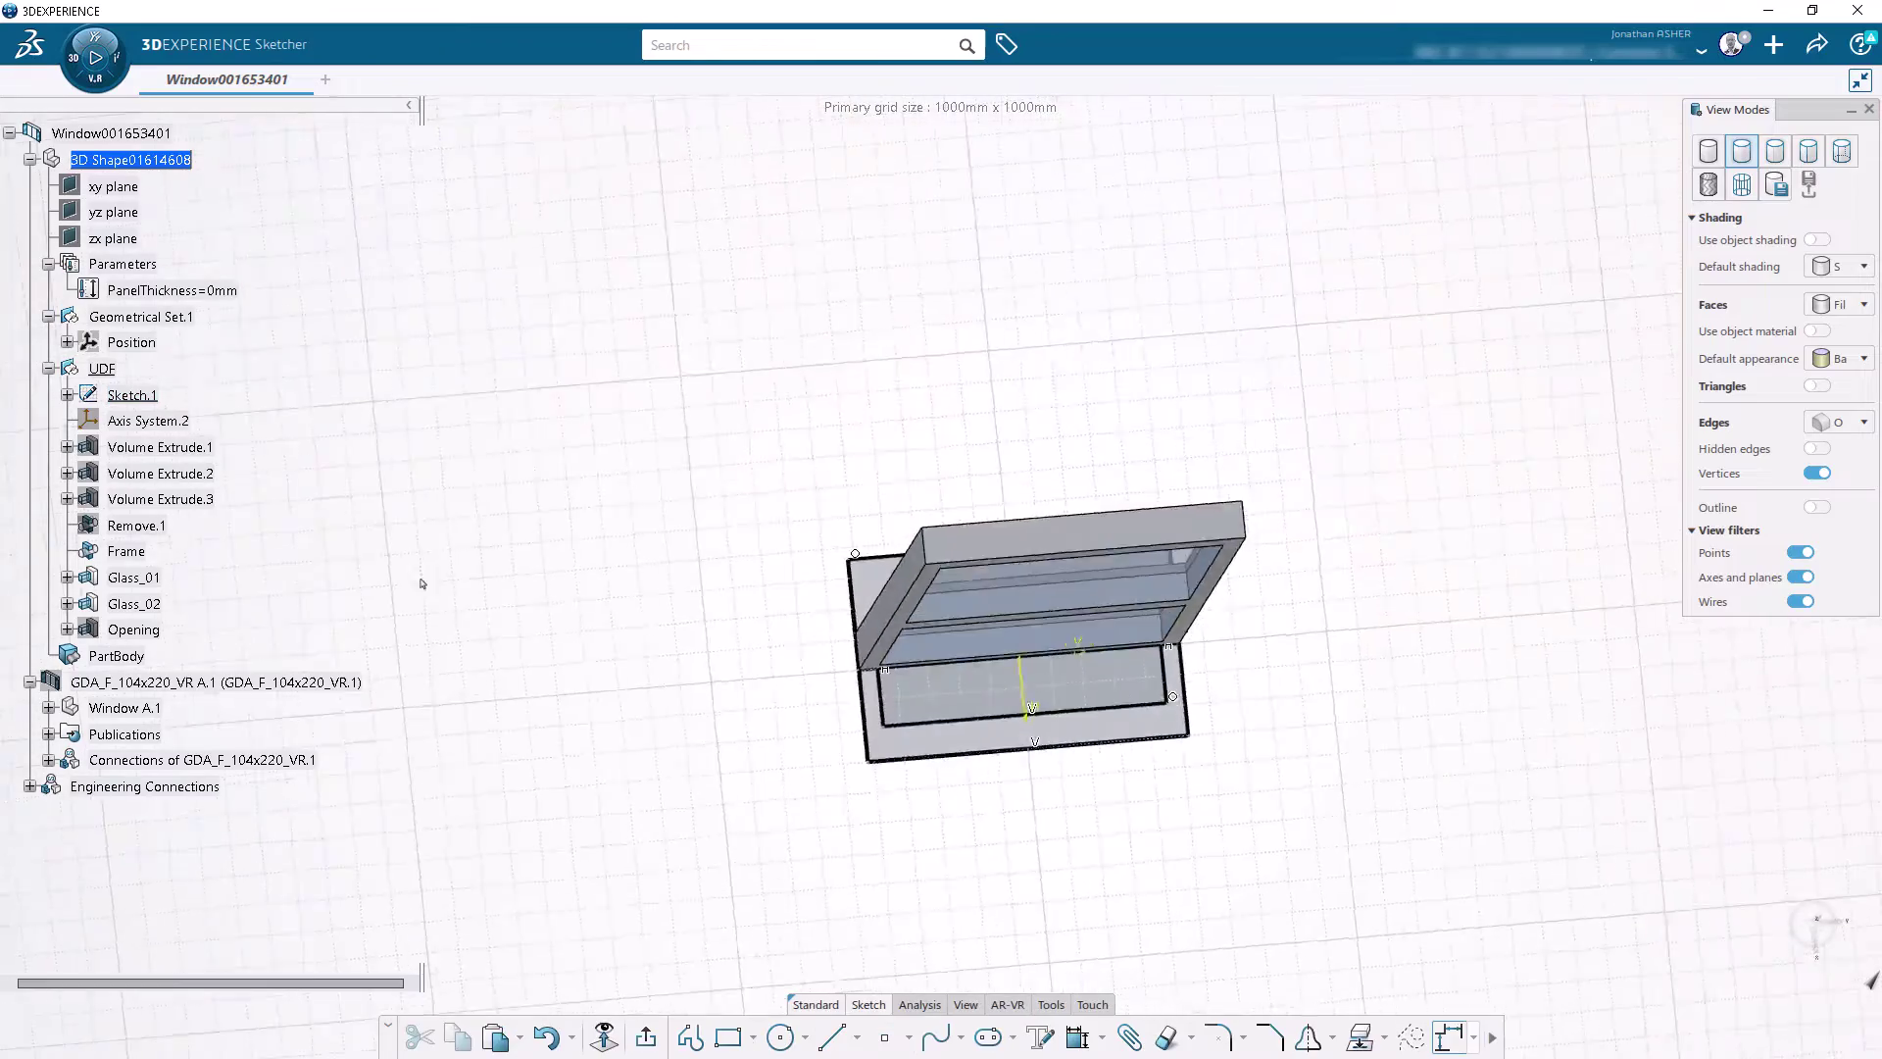
pyautogui.moveTo(649, 792)
pyautogui.mouseDown(button='middle')
pyautogui.moveTo(651, 673)
pyautogui.moveTo(719, 427)
pyautogui.moveTo(1147, 768)
pyautogui.mouseUp(button='middle')
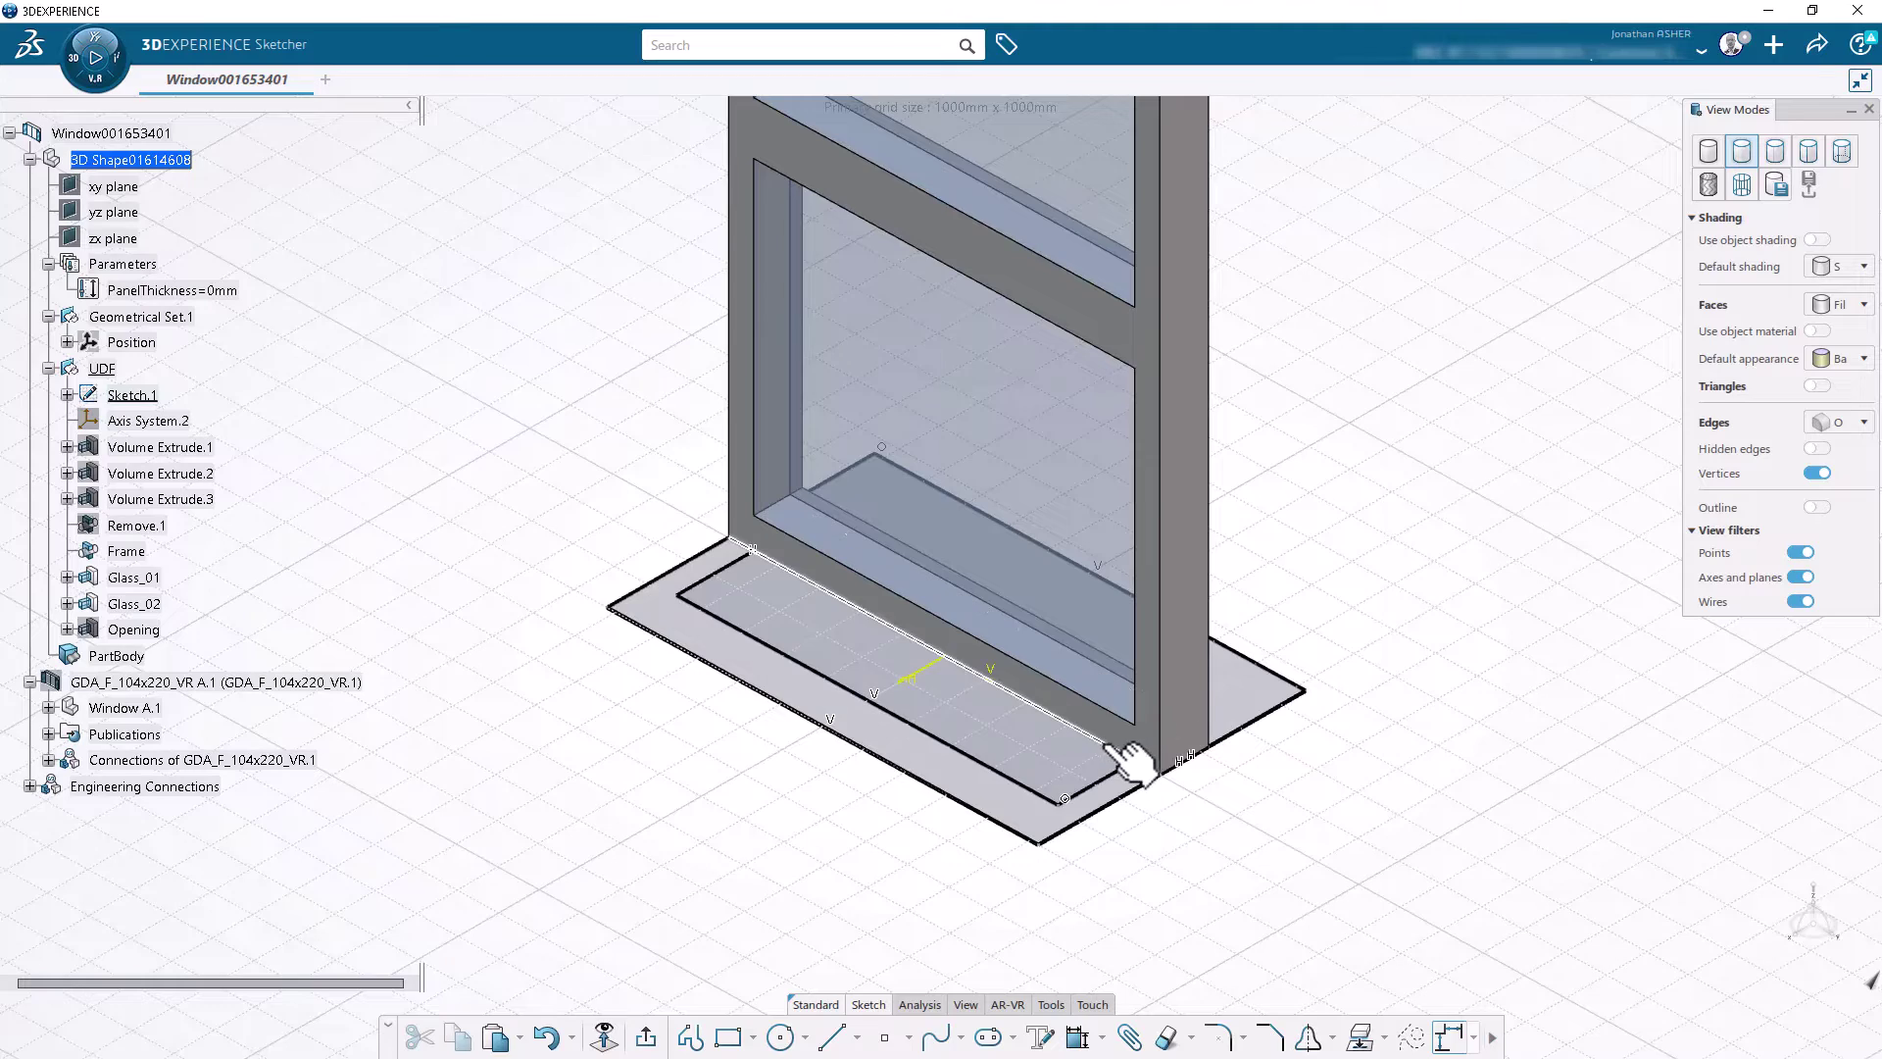
pyautogui.click(1127, 760)
pyautogui.moveTo(1128, 760)
pyautogui.mouseDown(button='middle')
pyautogui.moveTo(882, 790)
pyautogui.moveTo(784, 740)
pyautogui.mouseUp(button='middle')
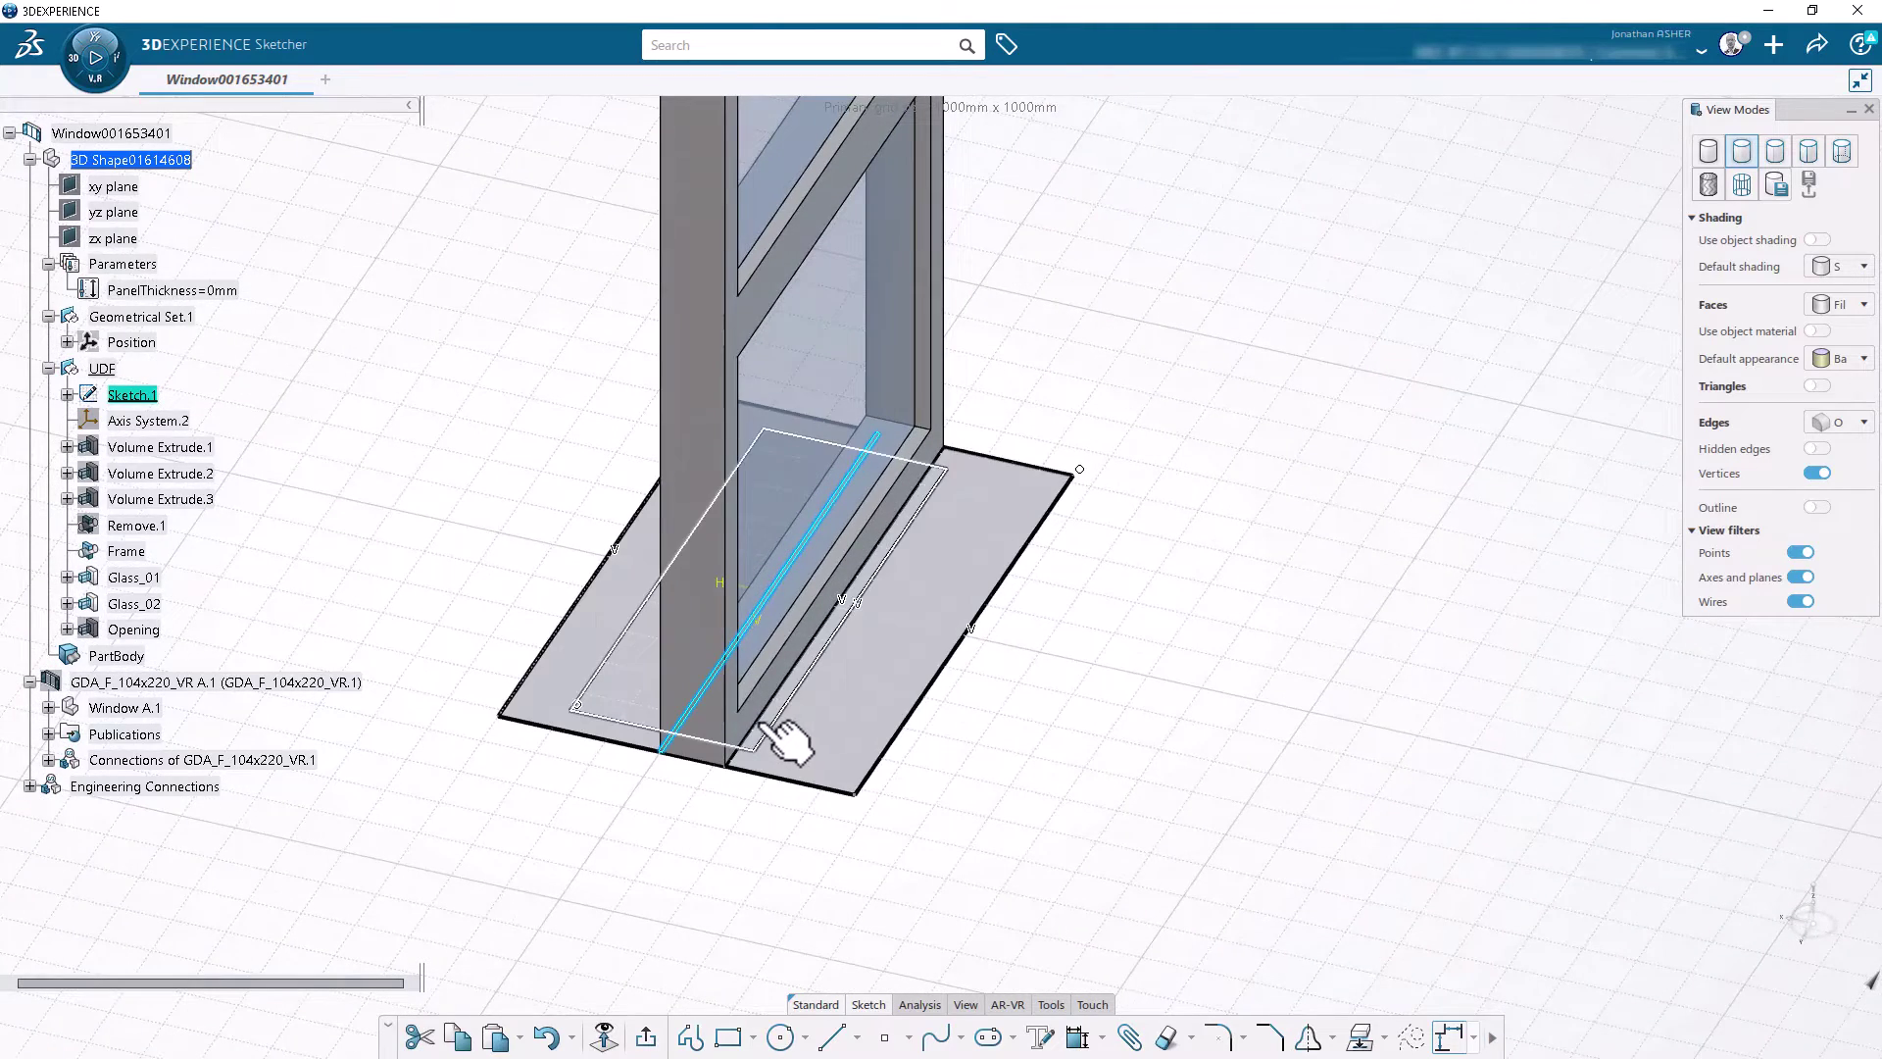
pyautogui.keyDown('ctrl'); pyautogui.click(765, 731); pyautogui.keyUp('ctrl')
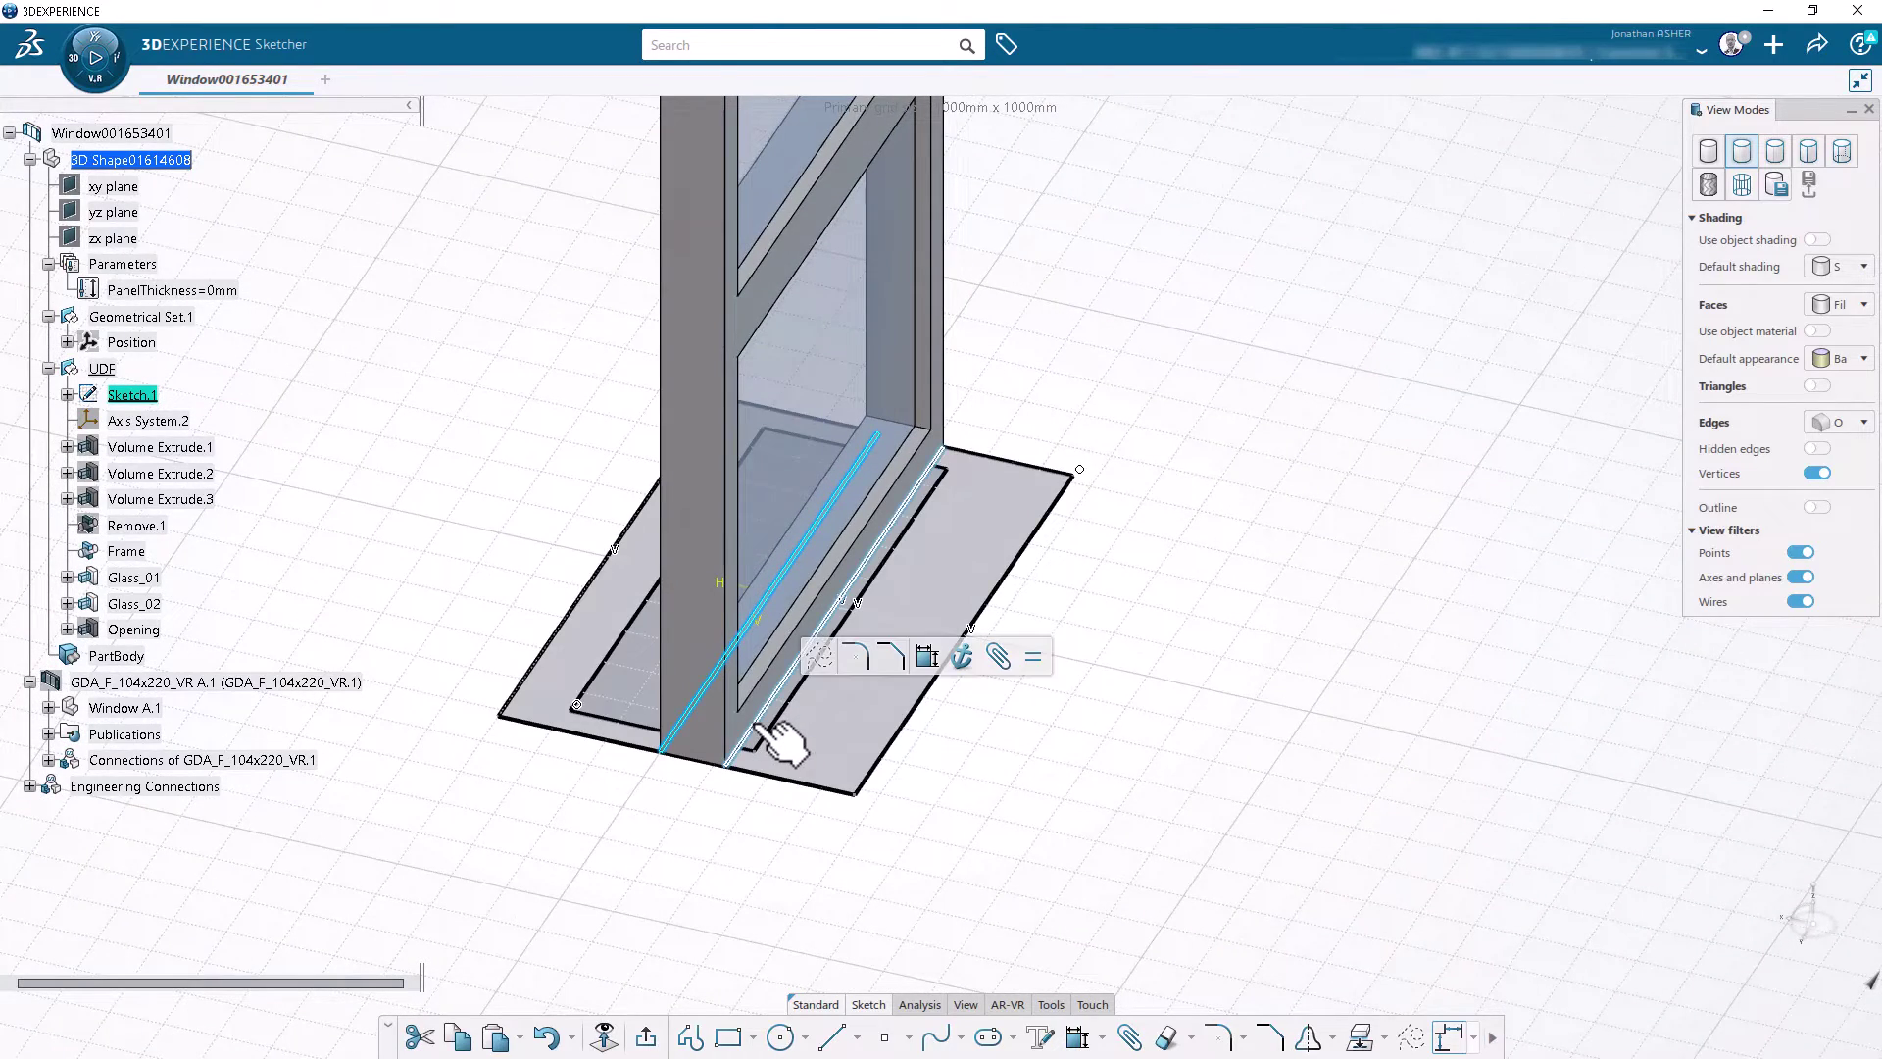
pyautogui.click(933, 660)
pyautogui.click(651, 827)
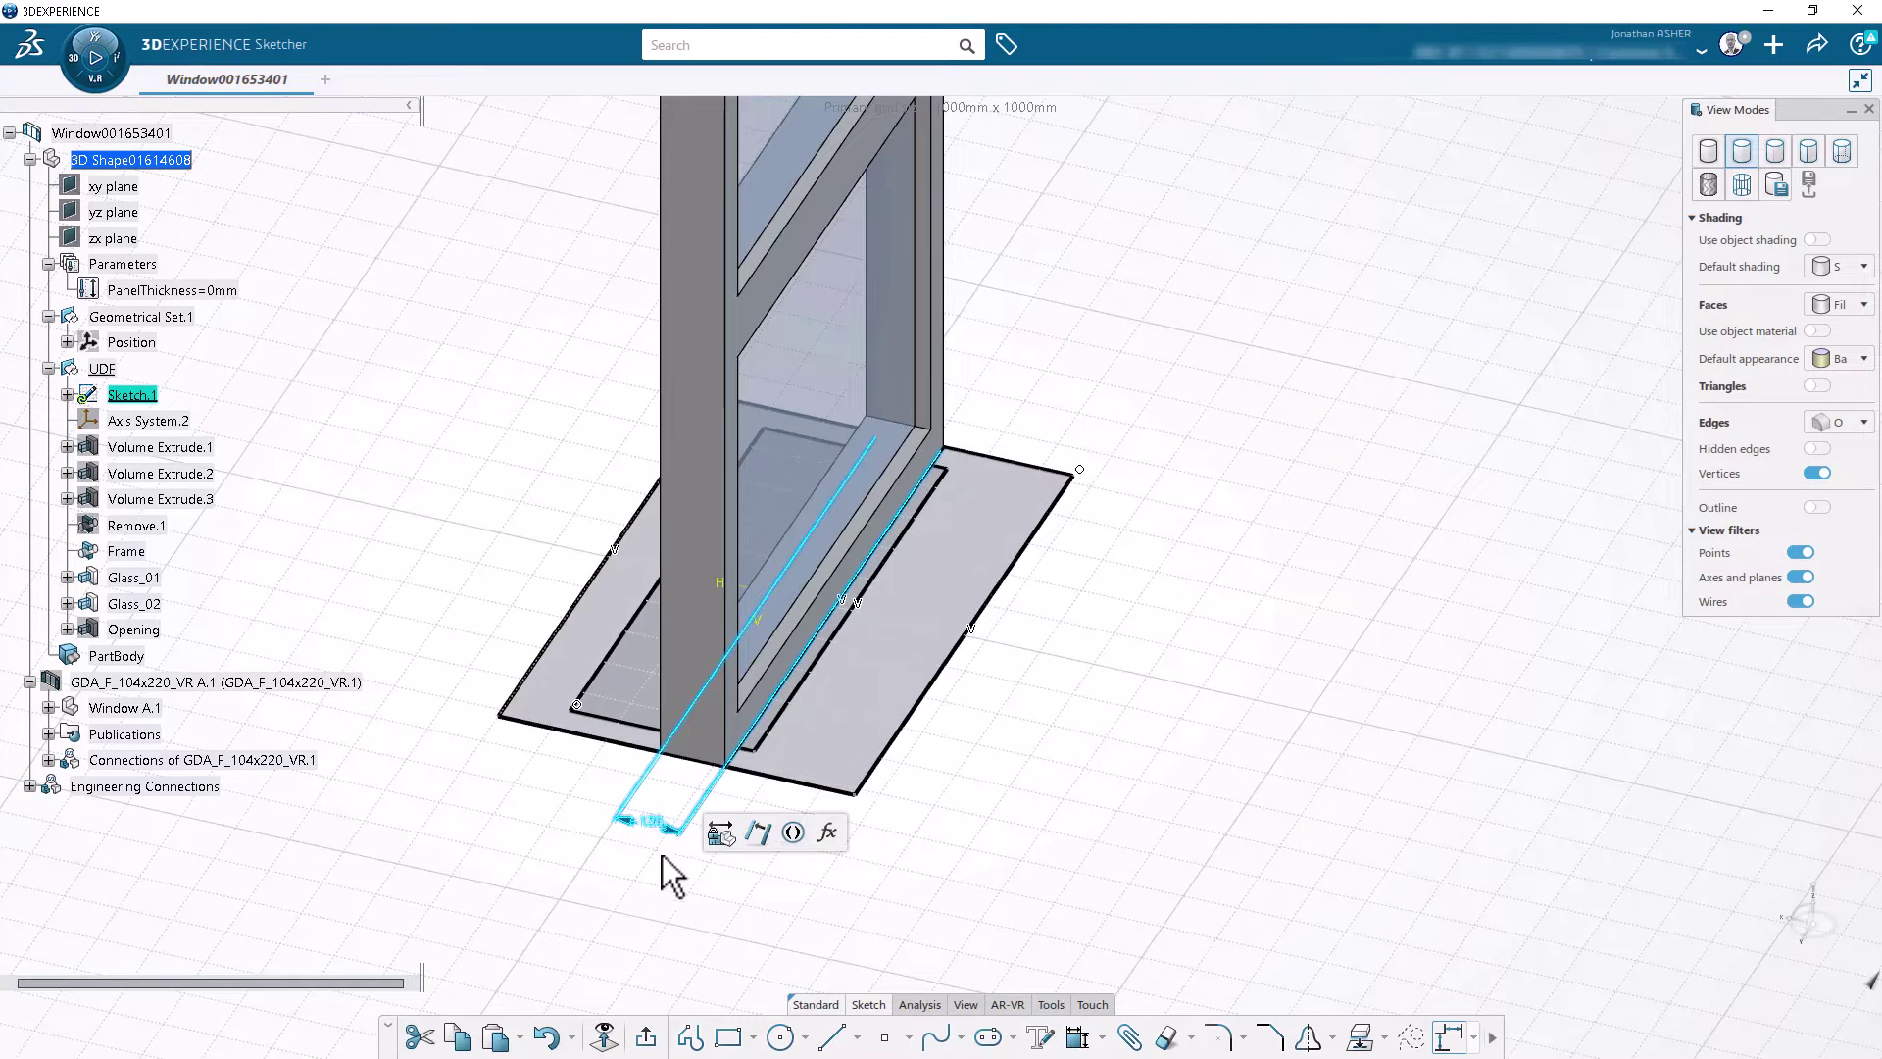
# Step: Drive the new frame depth offset with a formula equal to PanelThickness, and exit the sketch
pyautogui.doubleClick(649, 822)
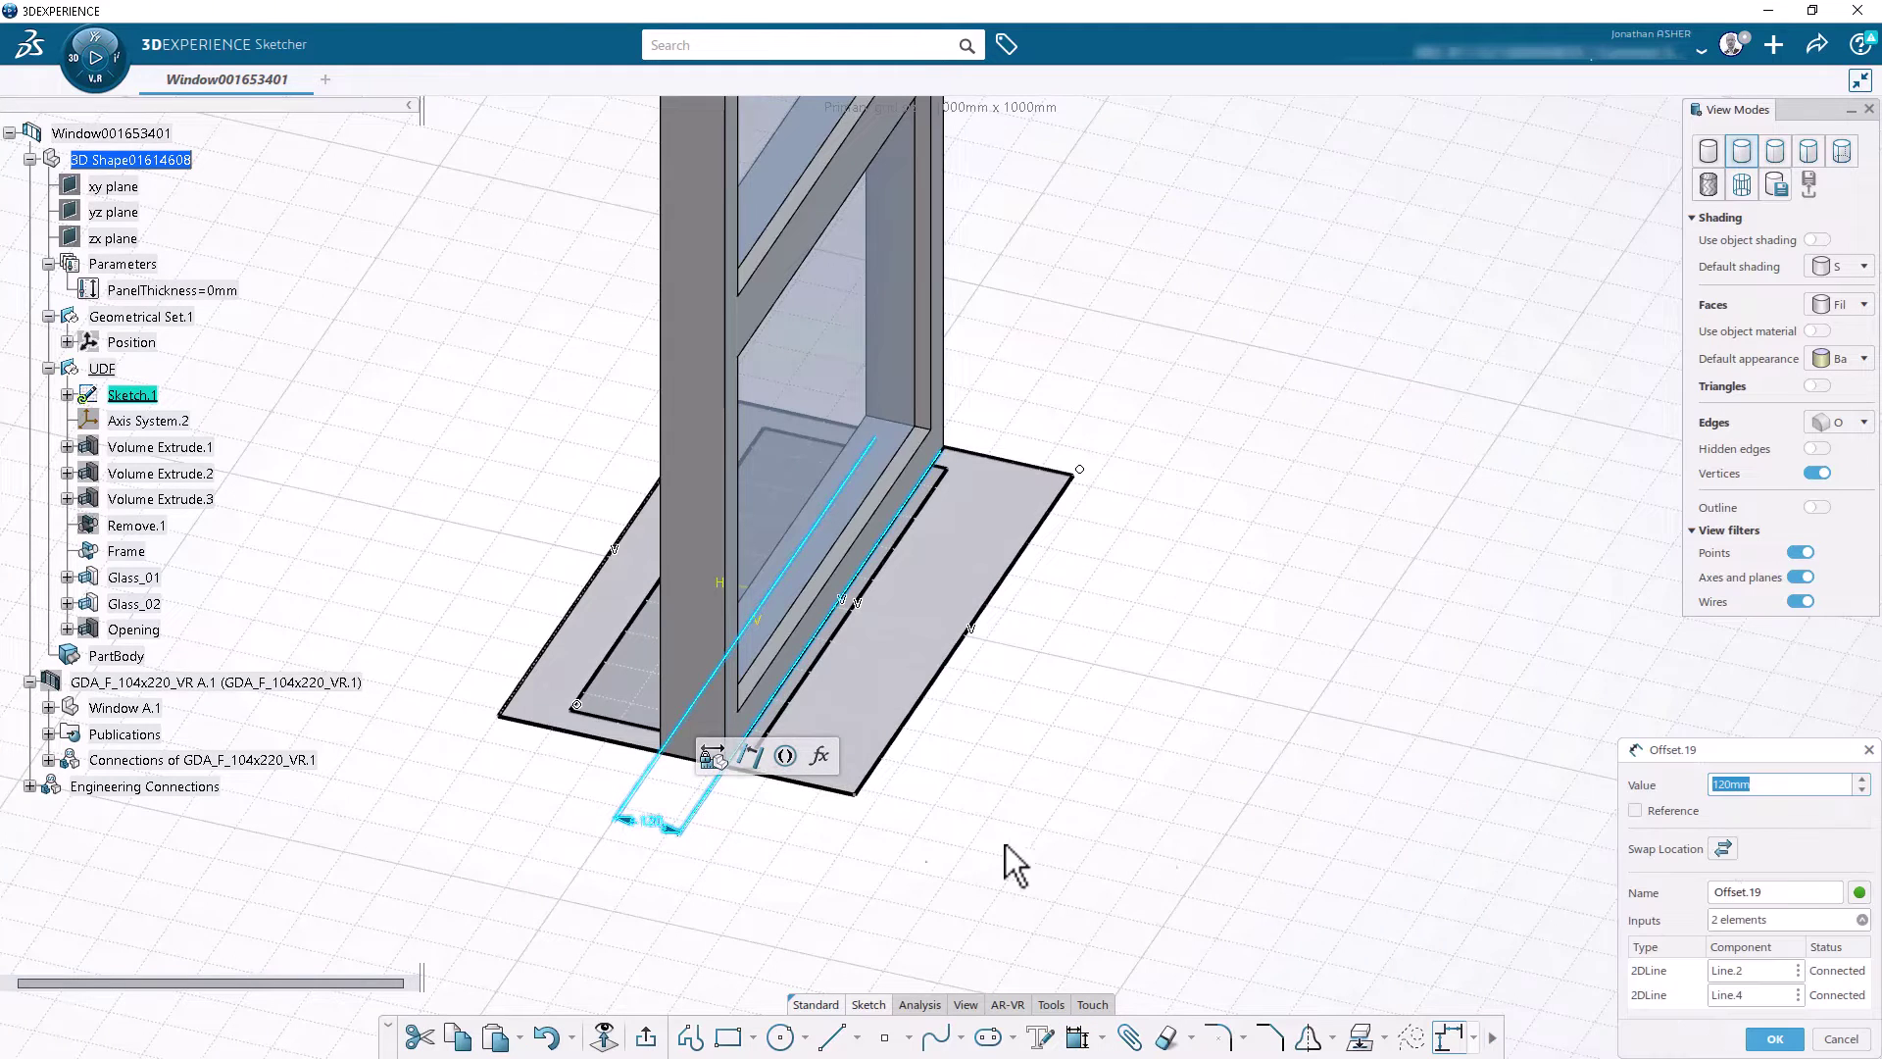
pyautogui.rightClick(1764, 789)
pyautogui.click(1789, 779)
pyautogui.press('Return')
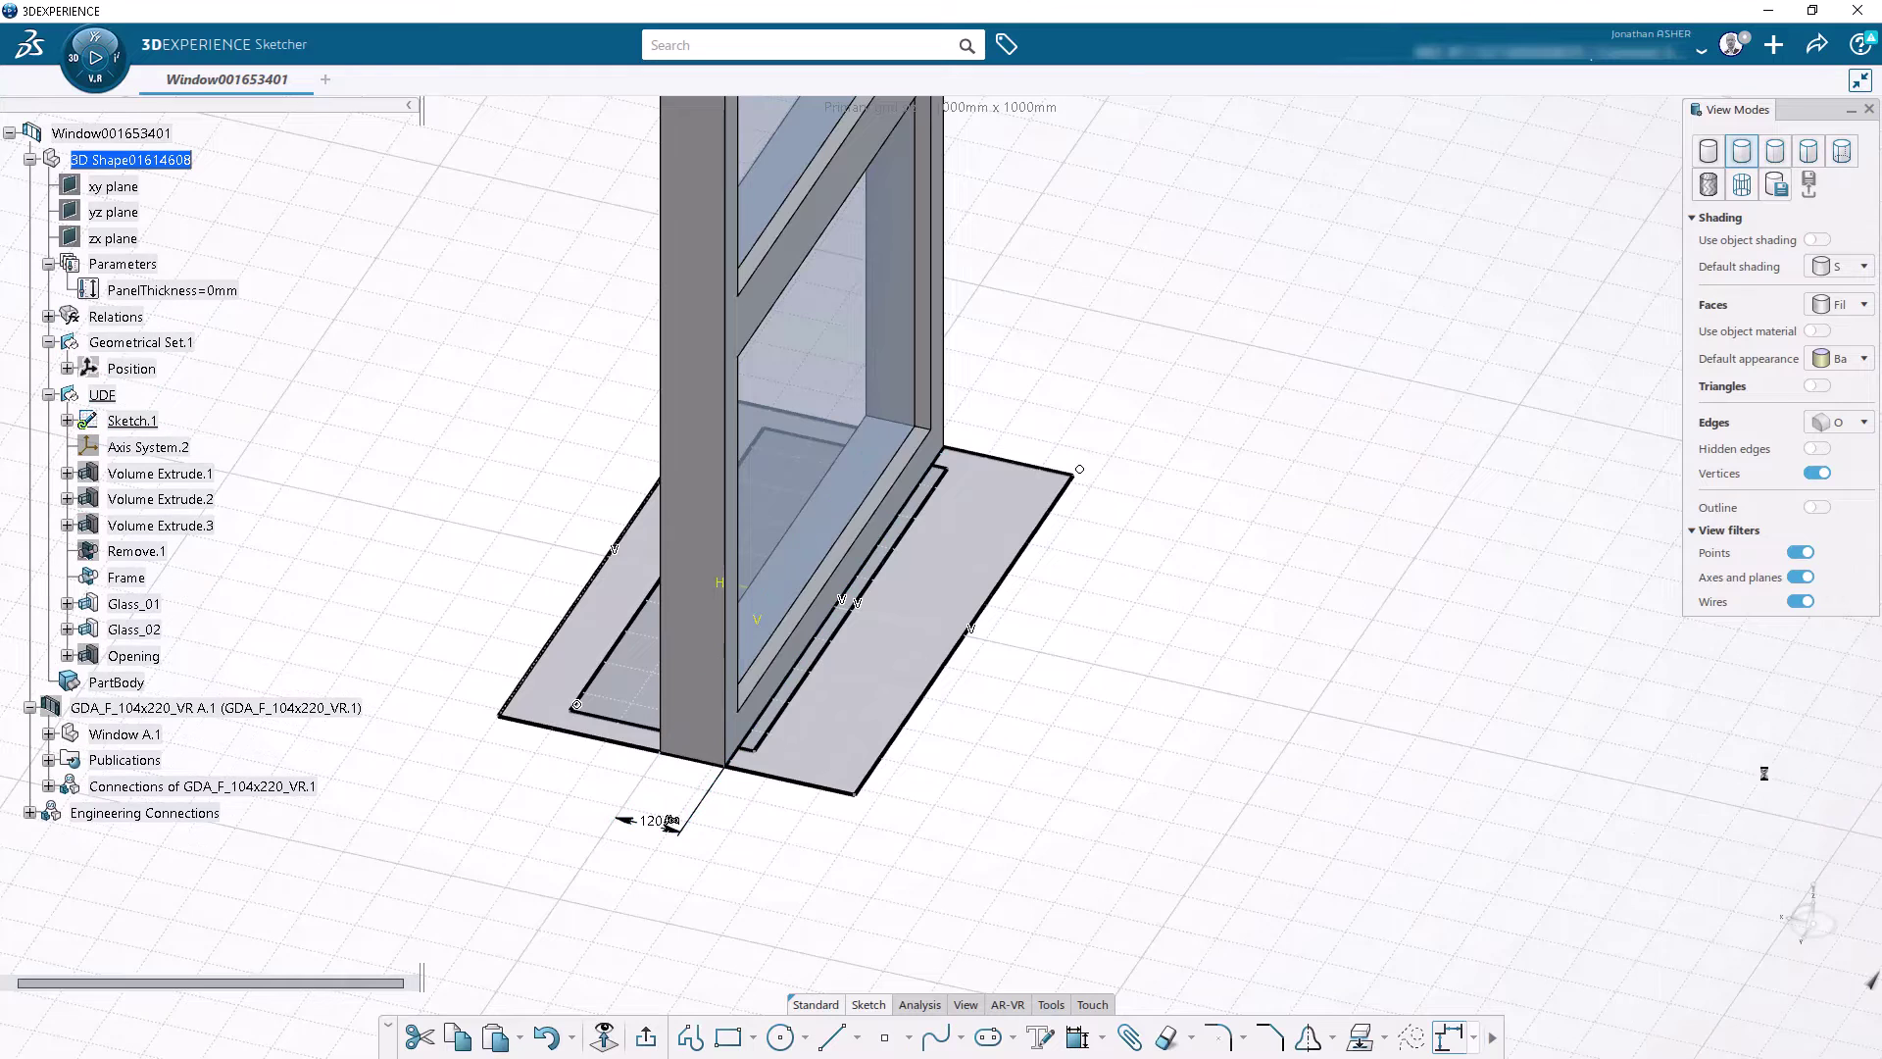
pyautogui.click(227, 291)
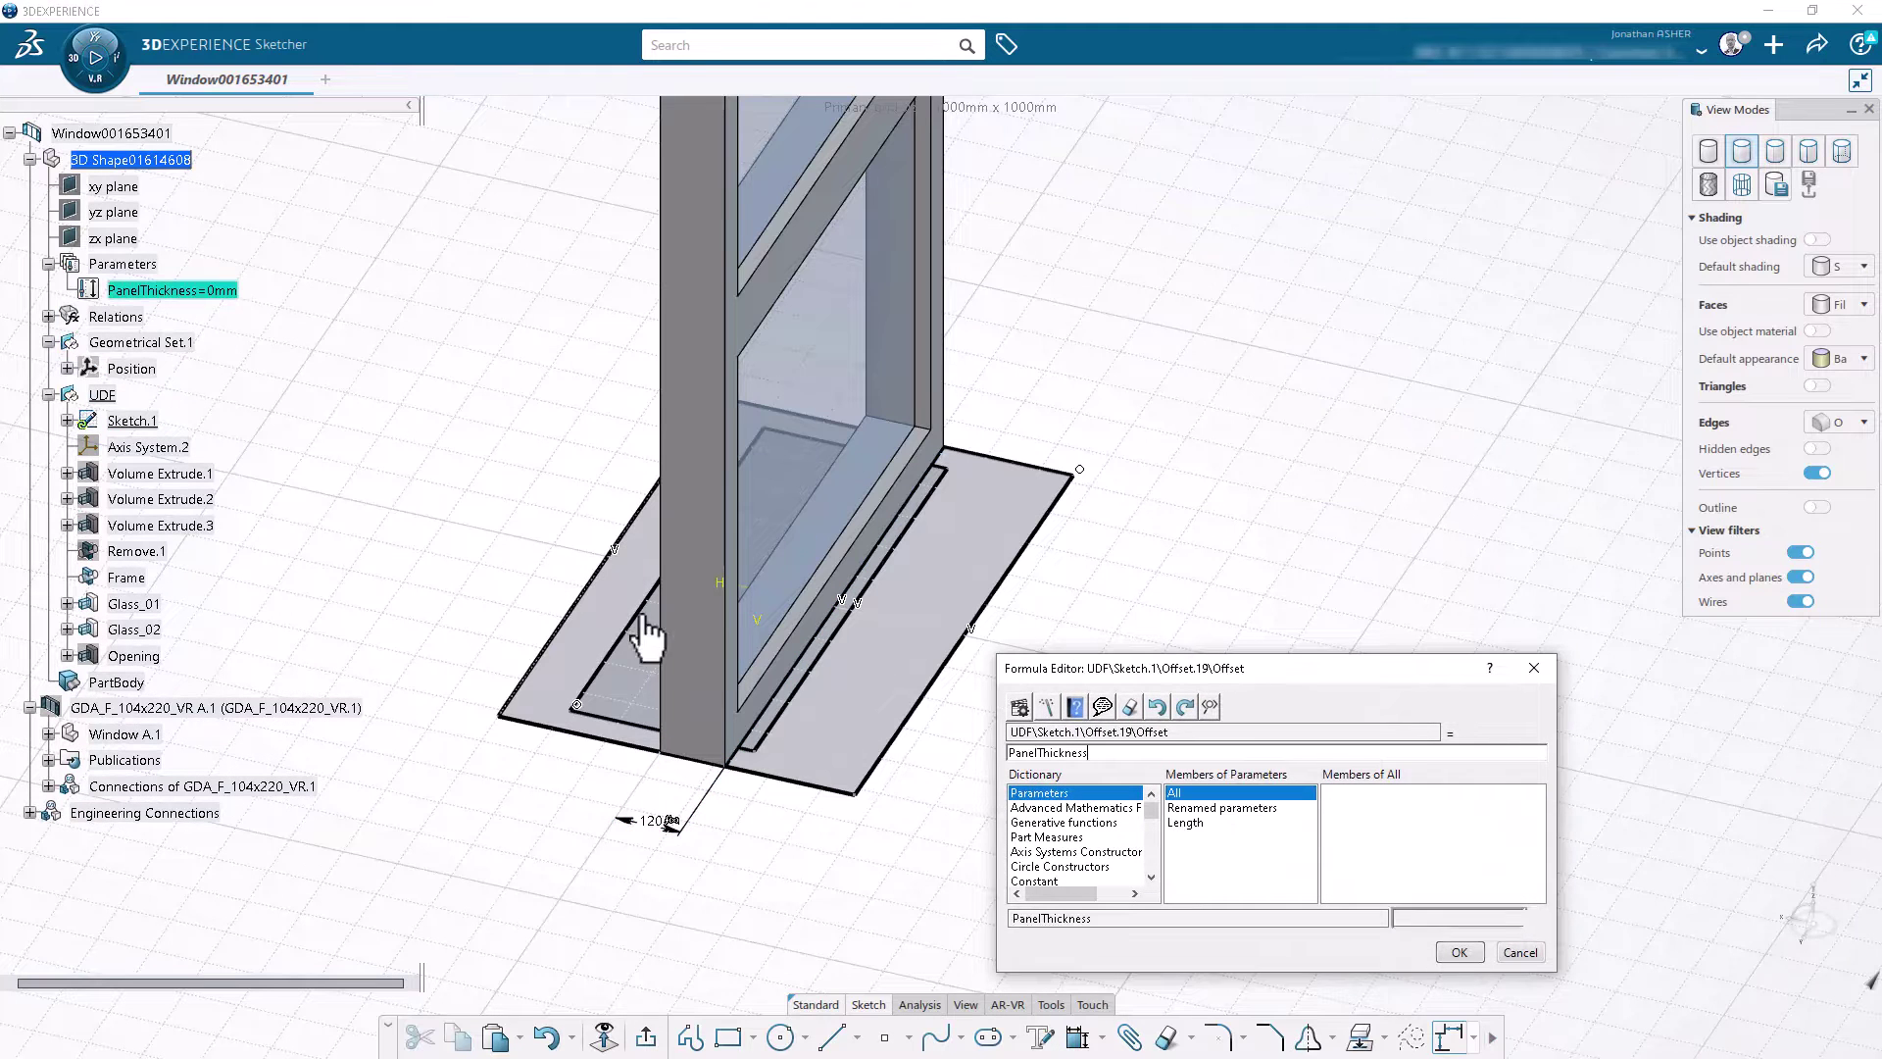
pyautogui.click(1459, 953)
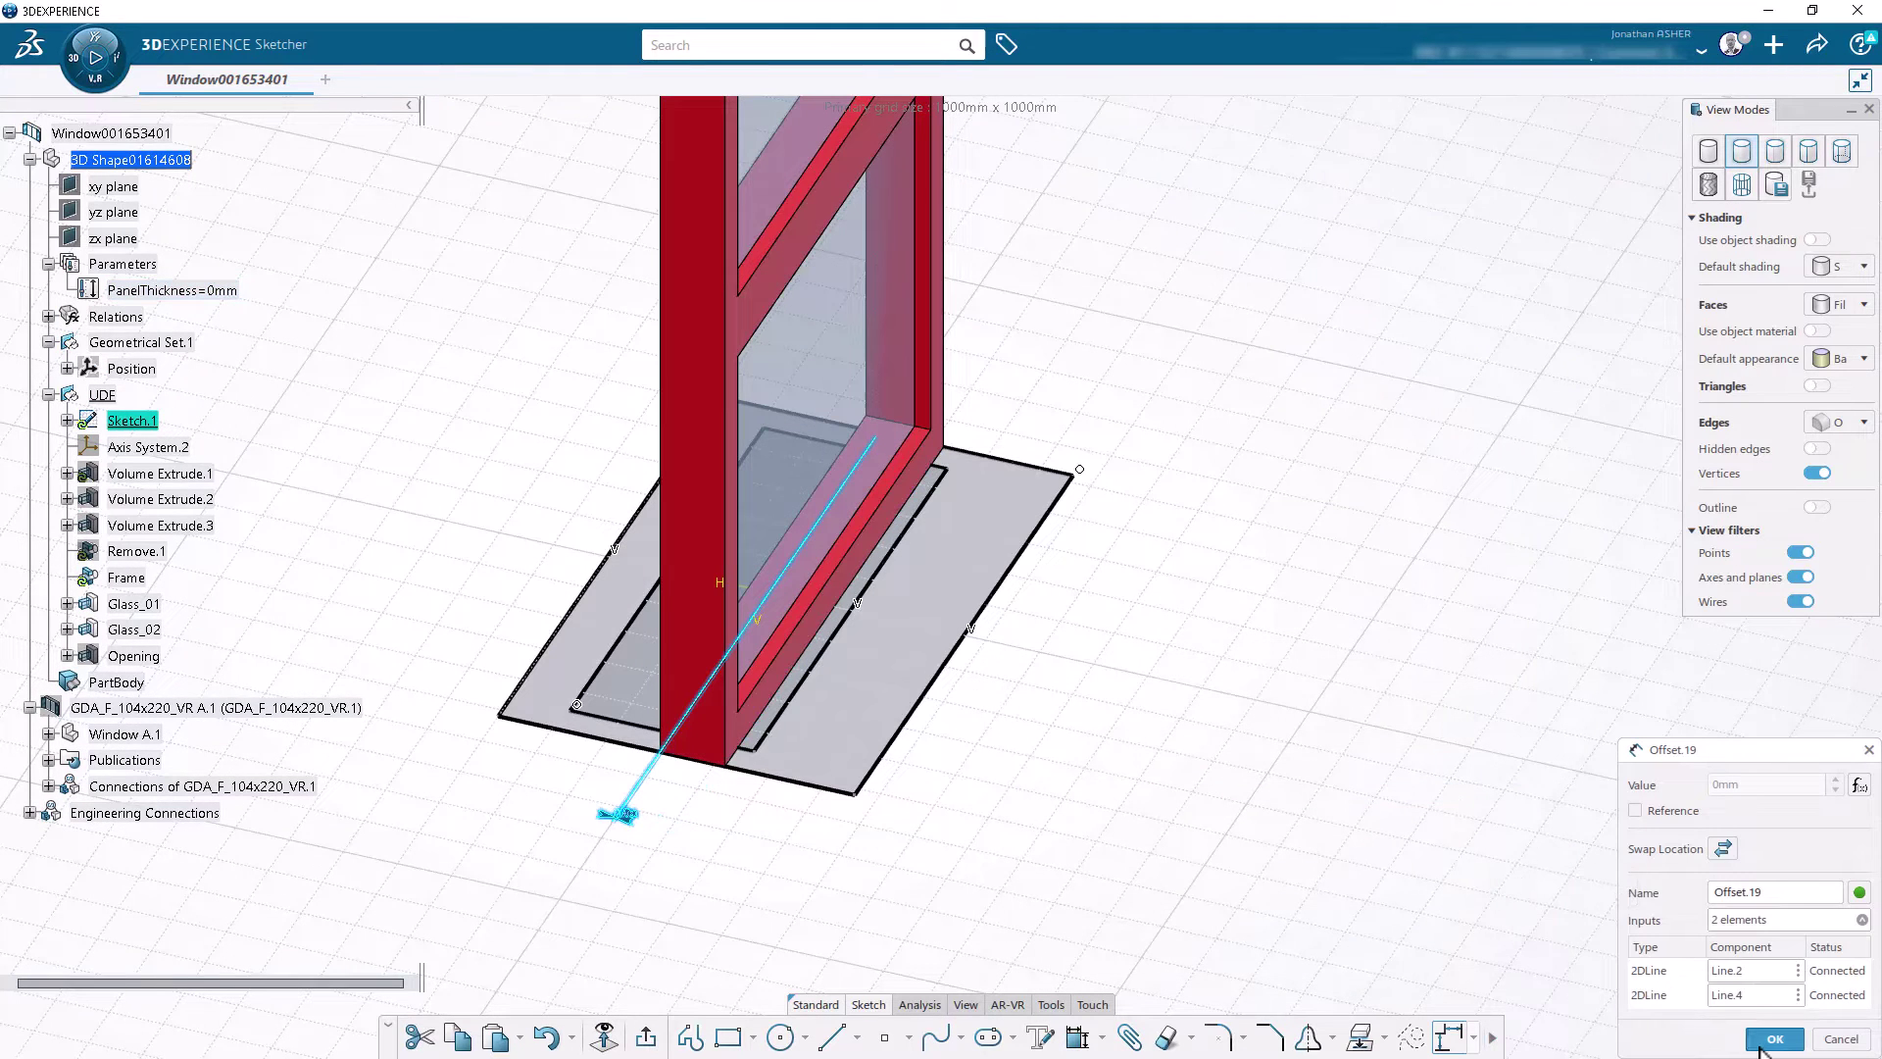
pyautogui.click(1294, 865)
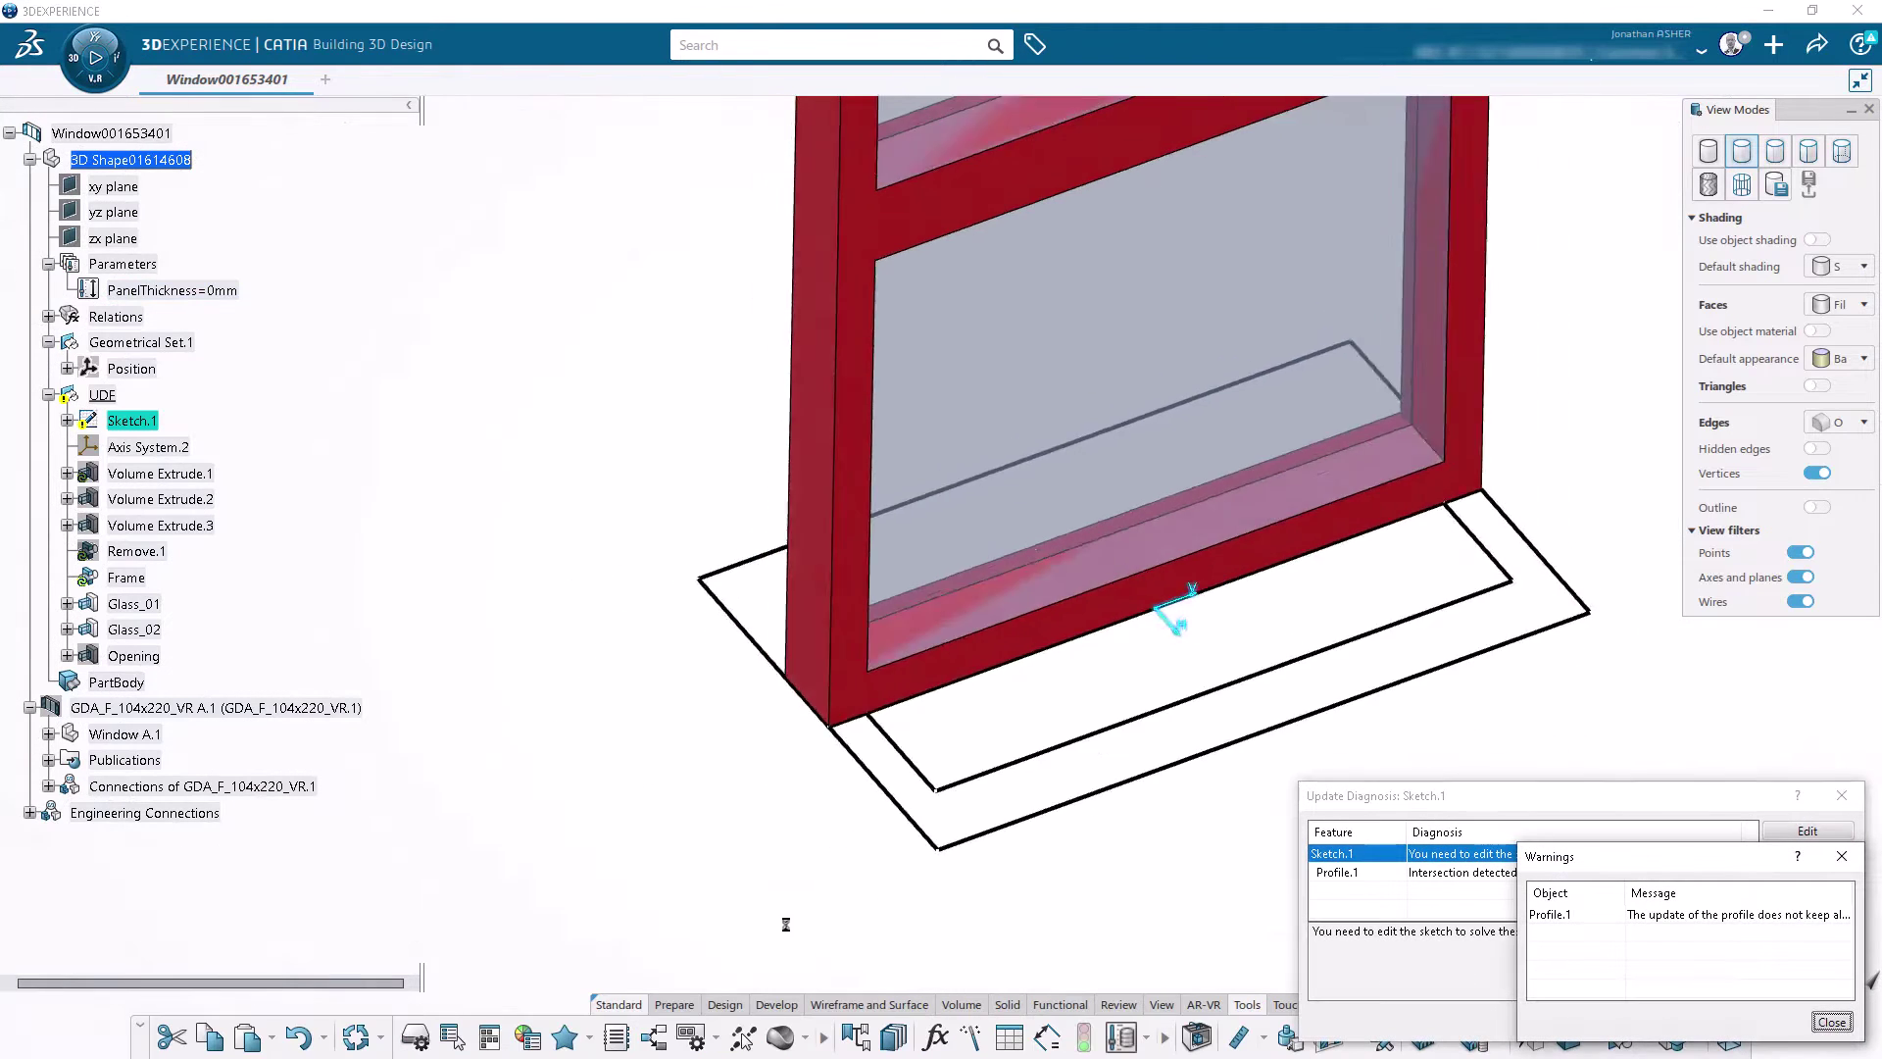
# Step: Set the PanelThickness parameter to 120 mm and dismiss the update diagnosis and warning windows
pyautogui.doubleClick(173, 291)
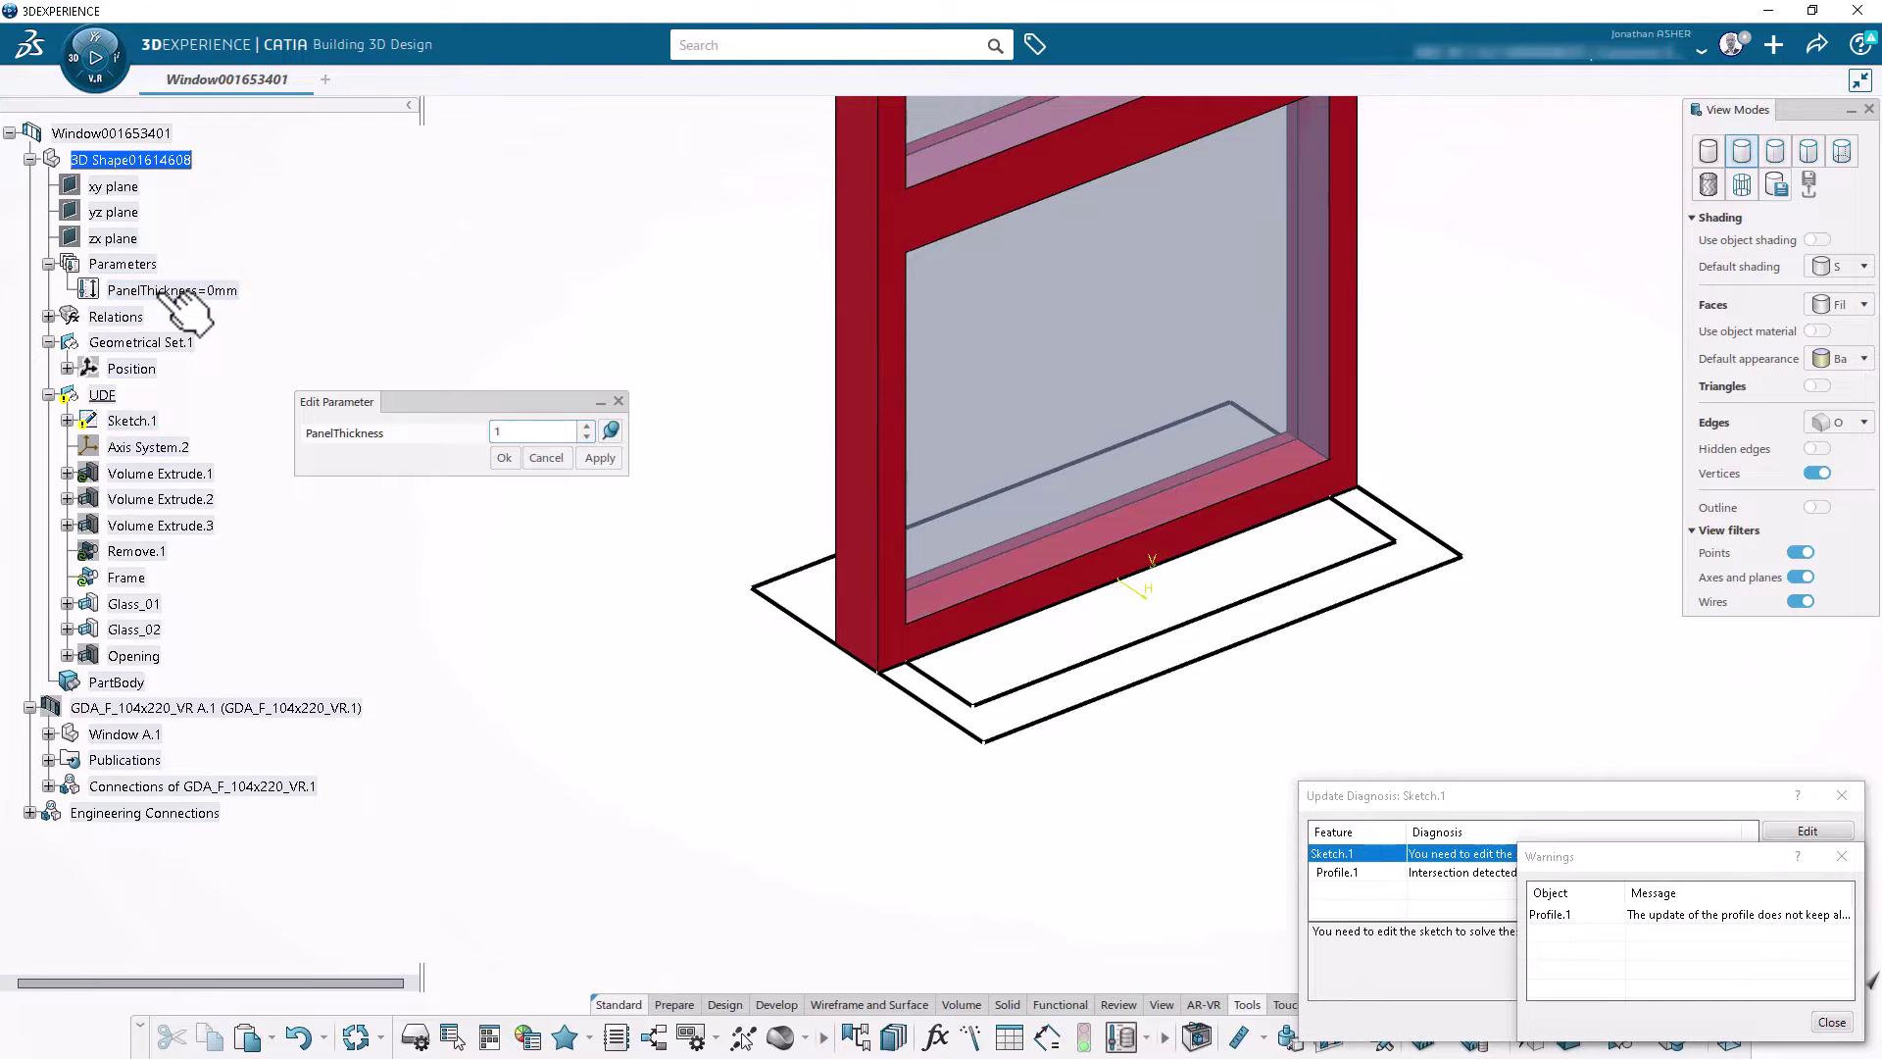
pyautogui.write('120')
pyautogui.press('Return')
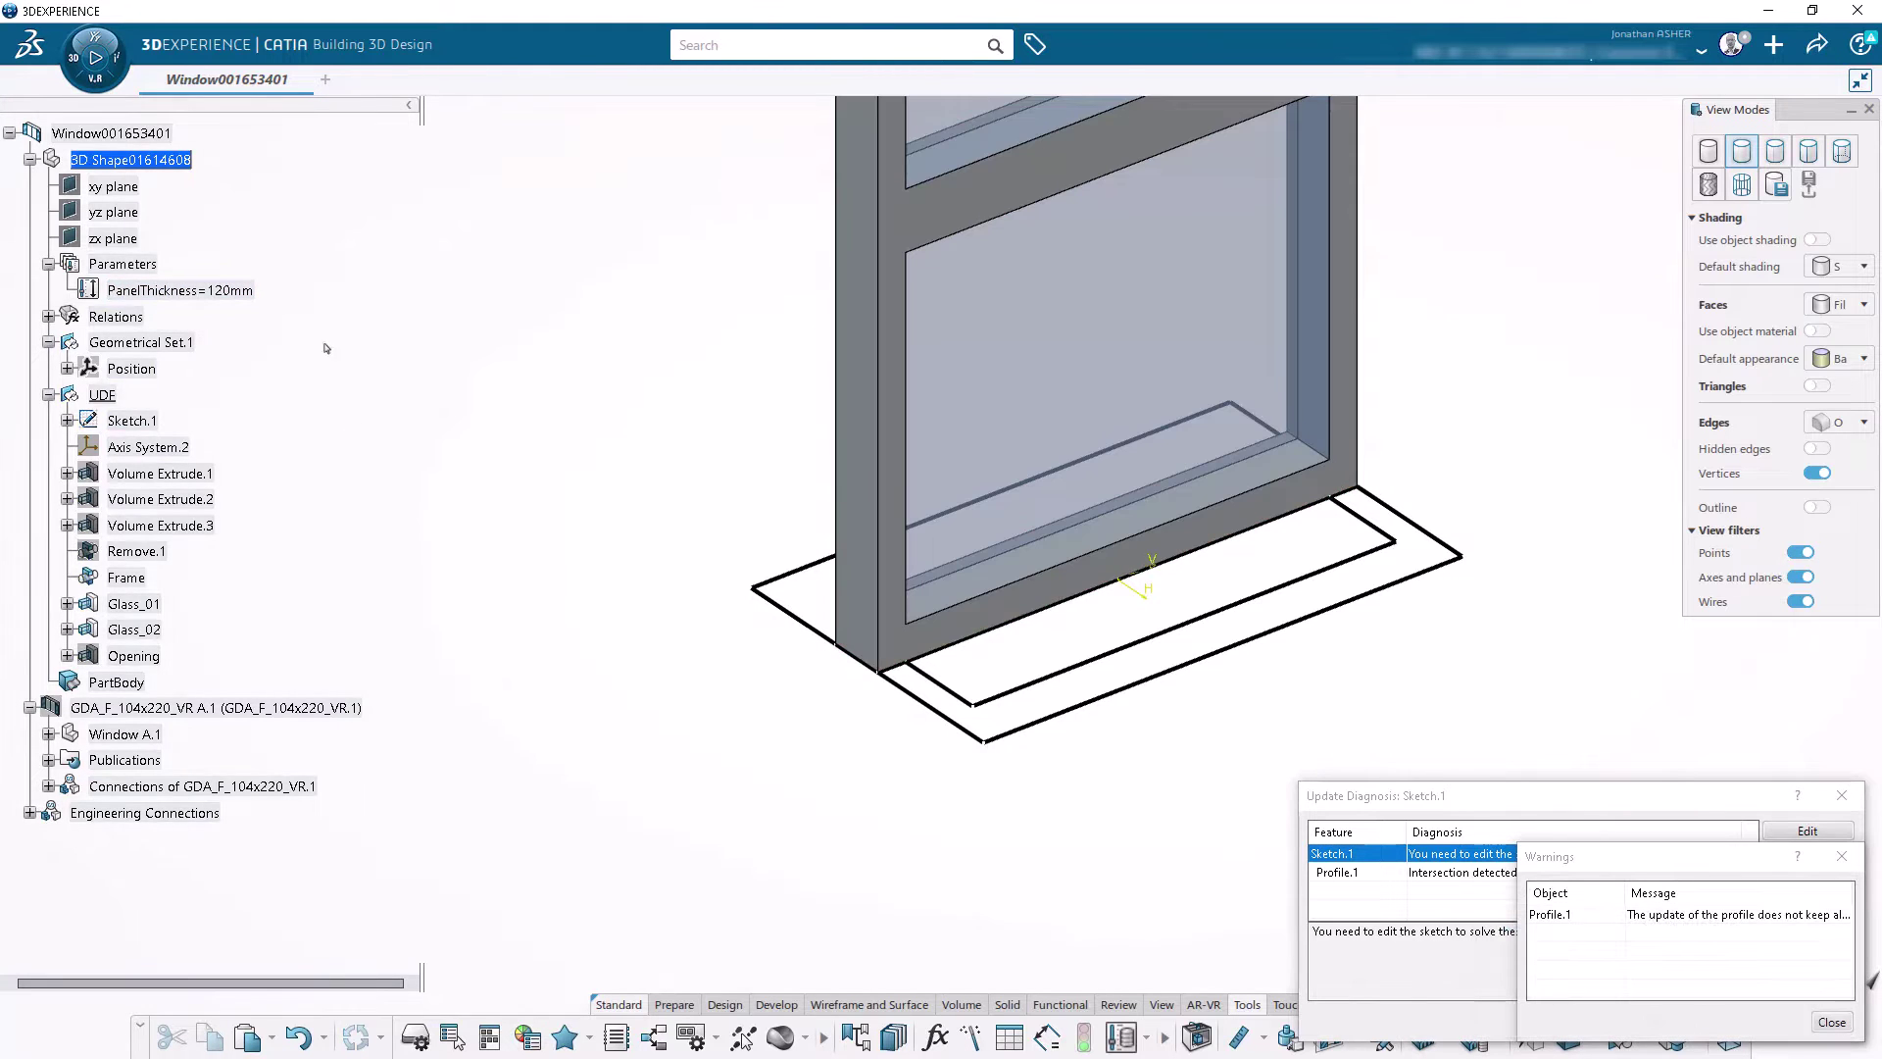
pyautogui.click(1825, 1023)
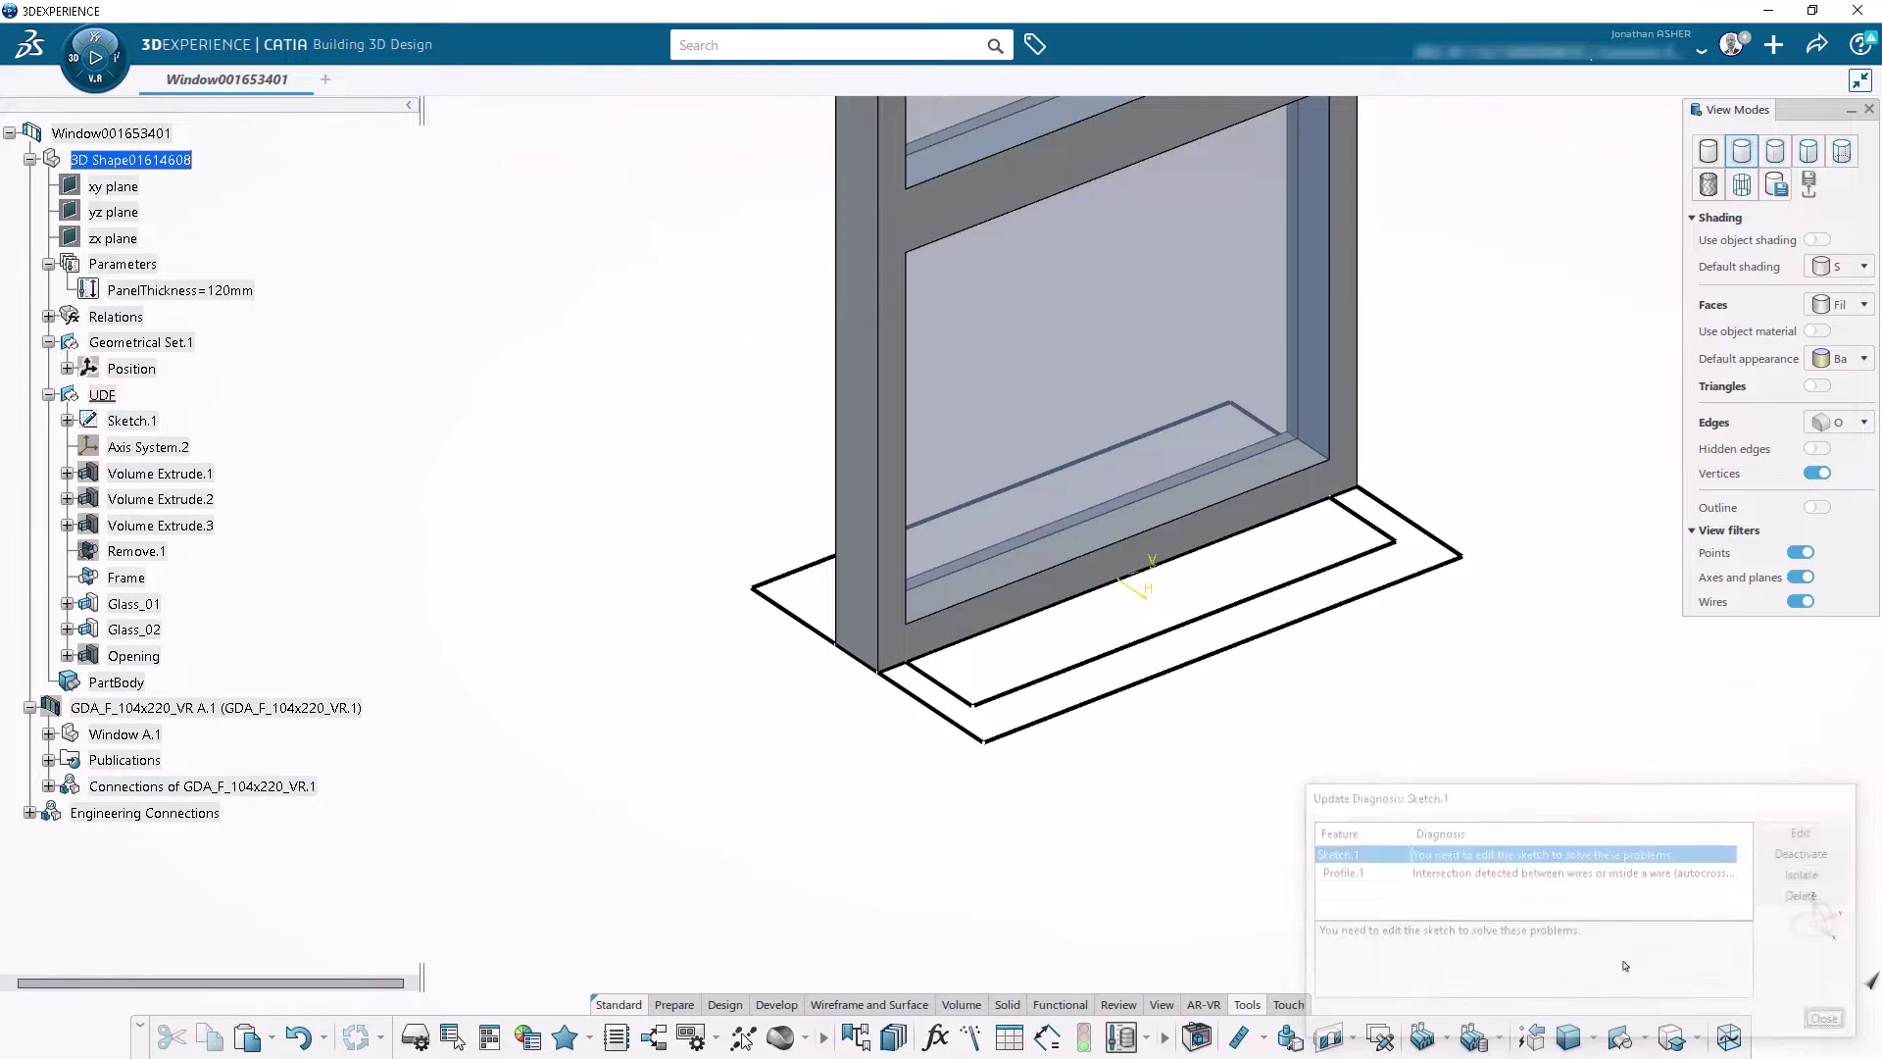
# Step: Copy the Relations set into the UDF geometrical set and expand the pasted copy in the tree
pyautogui.moveTo(536, 753); pyautogui.dragTo(200, 456, button='middle')
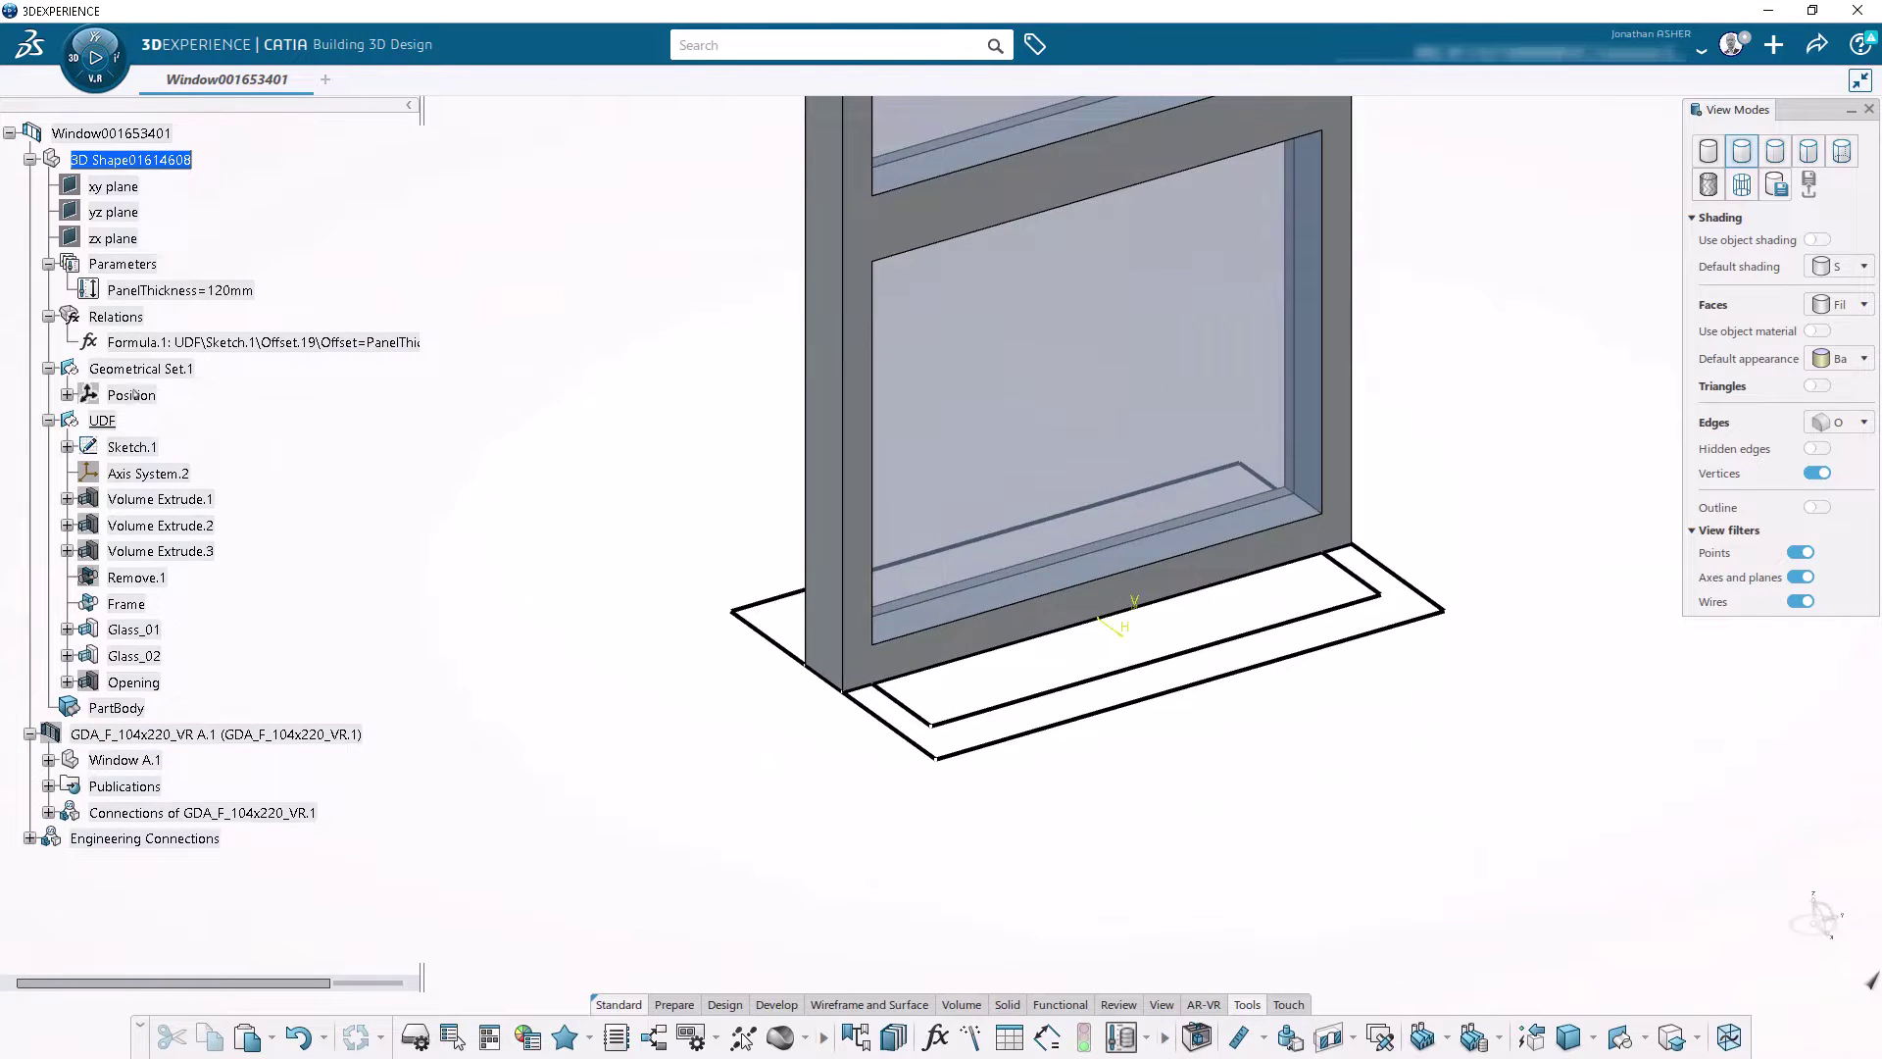
pyautogui.rightClick(111, 317)
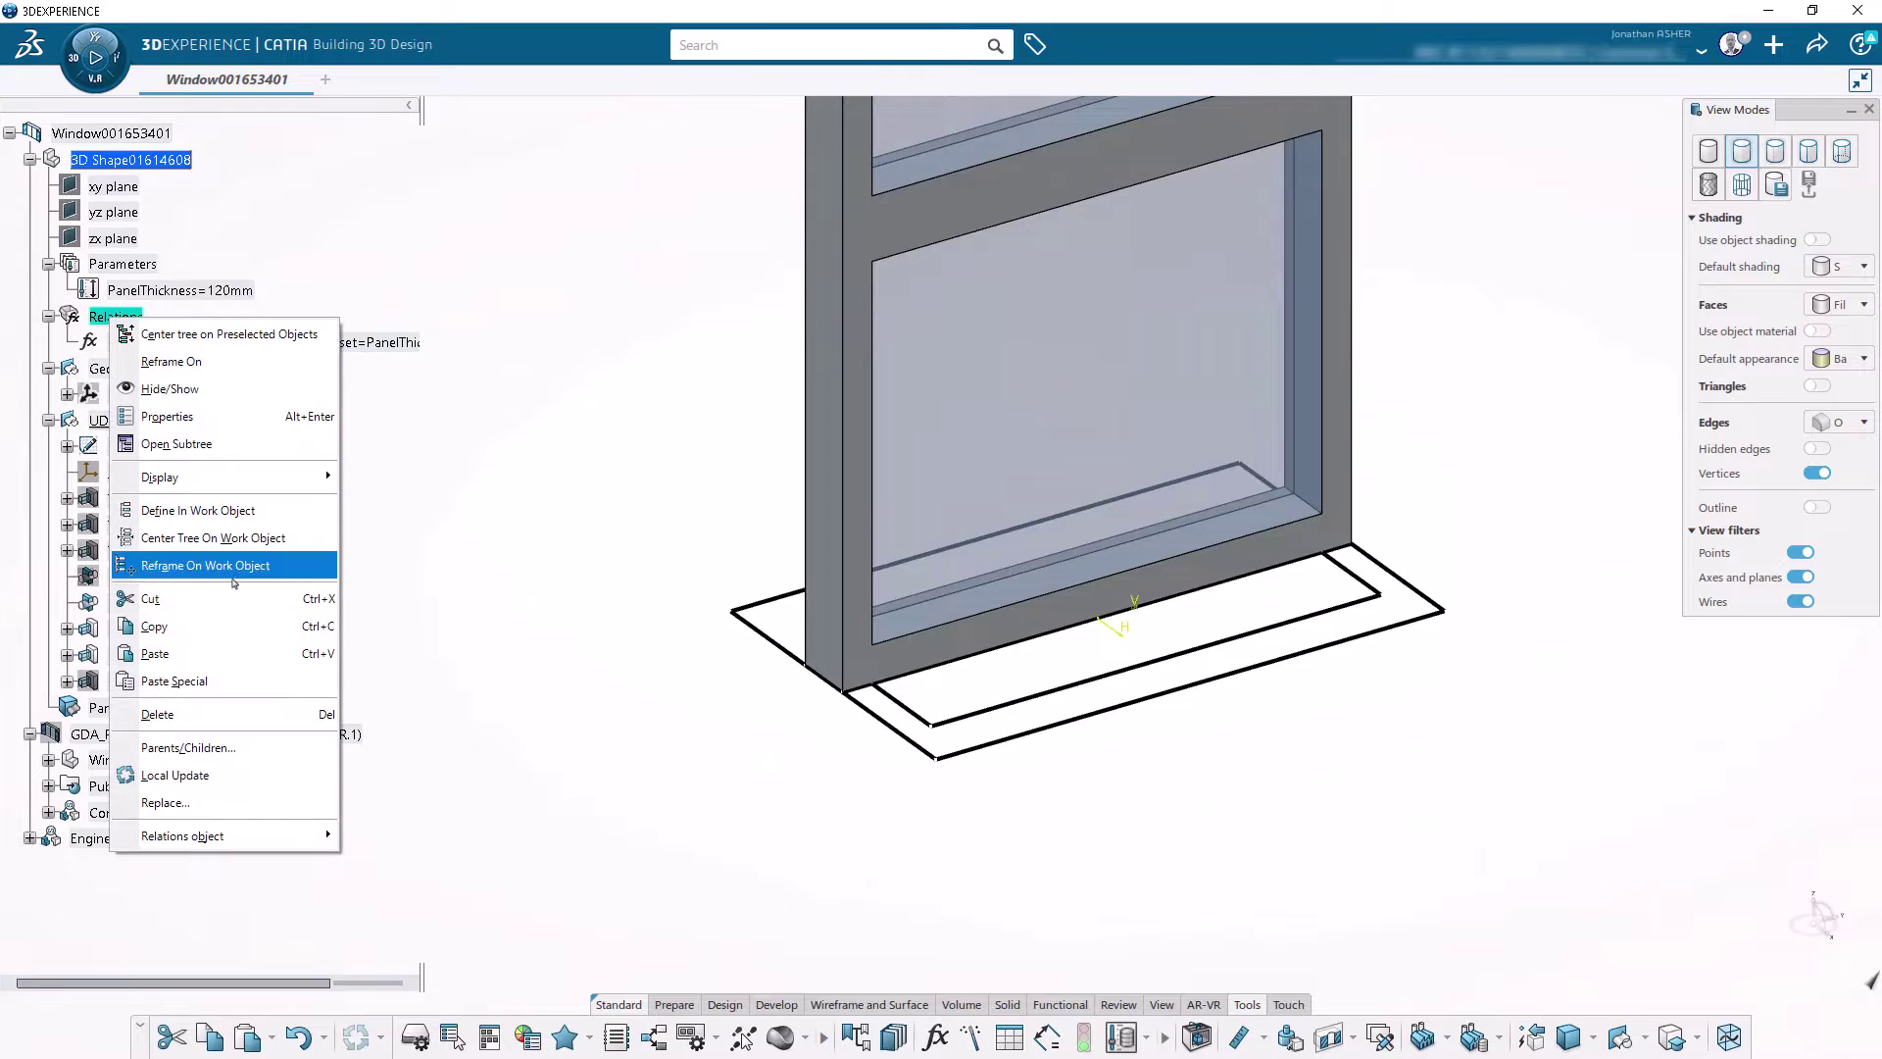
pyautogui.click(233, 625)
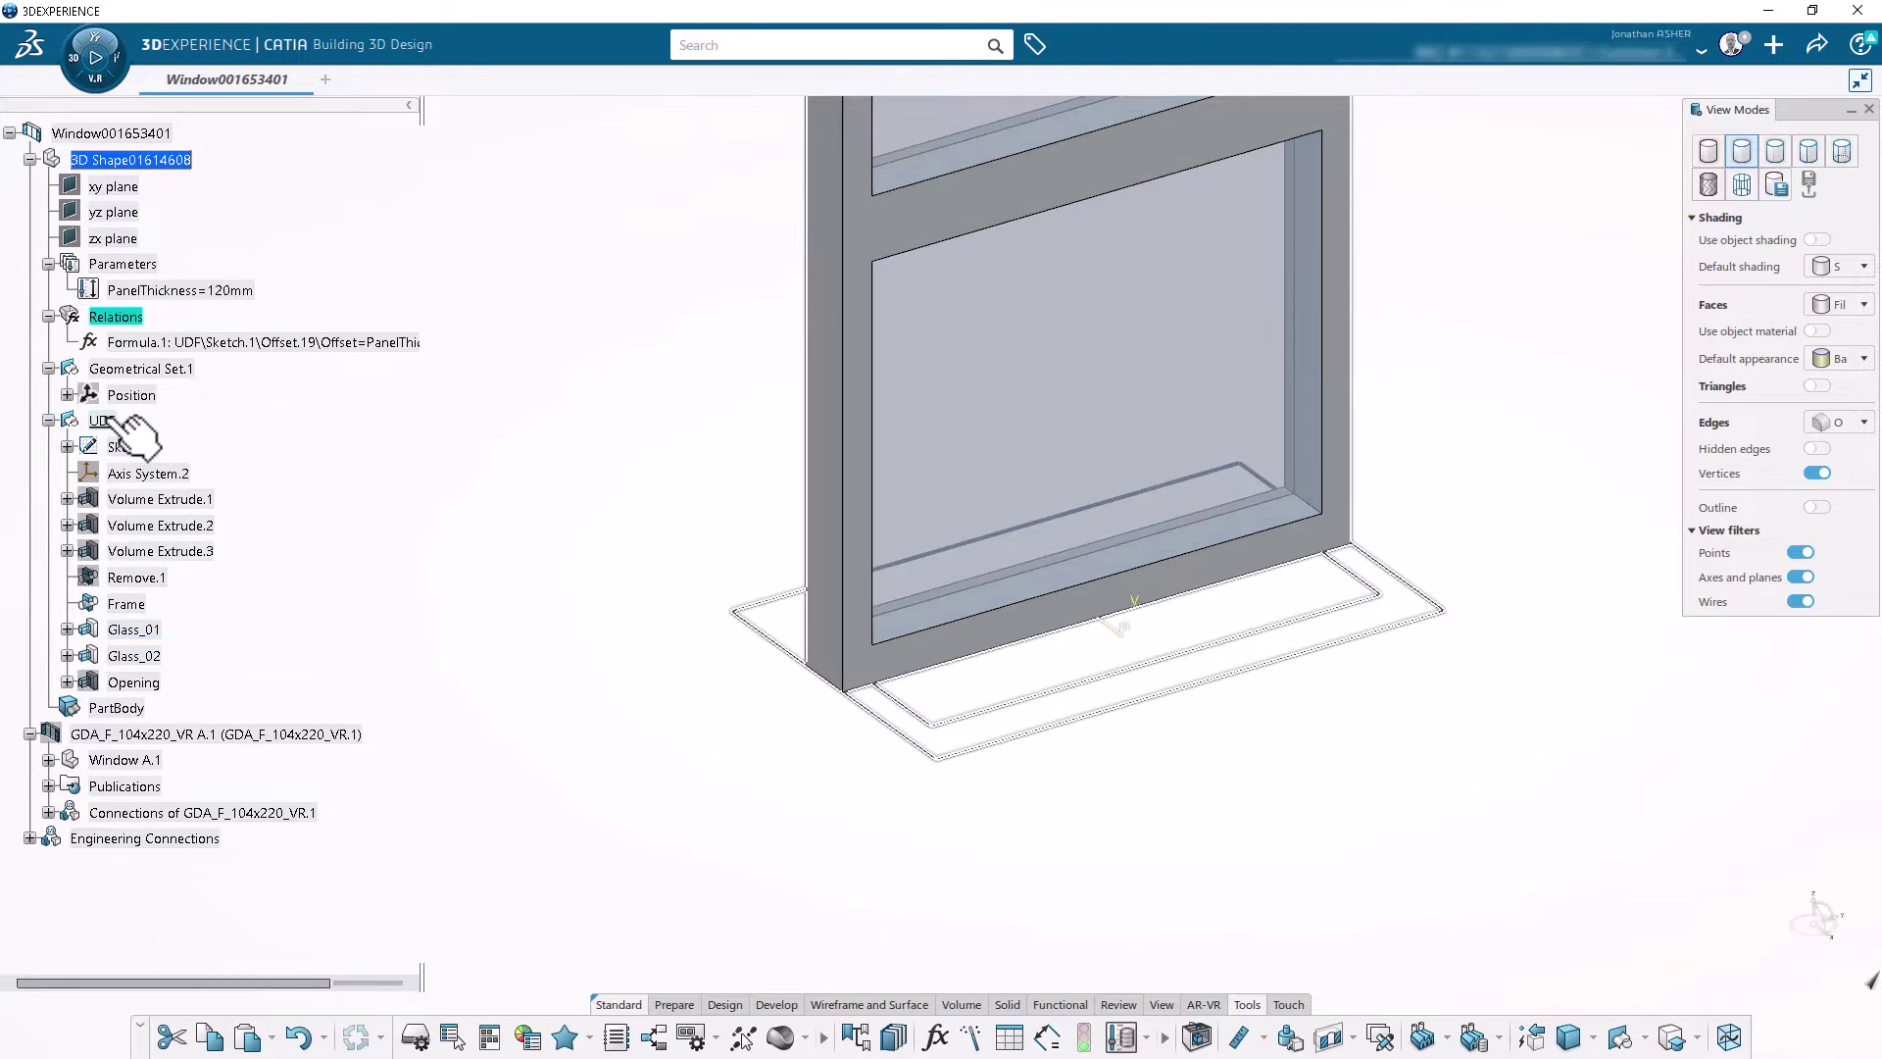
pyautogui.rightClick(108, 421)
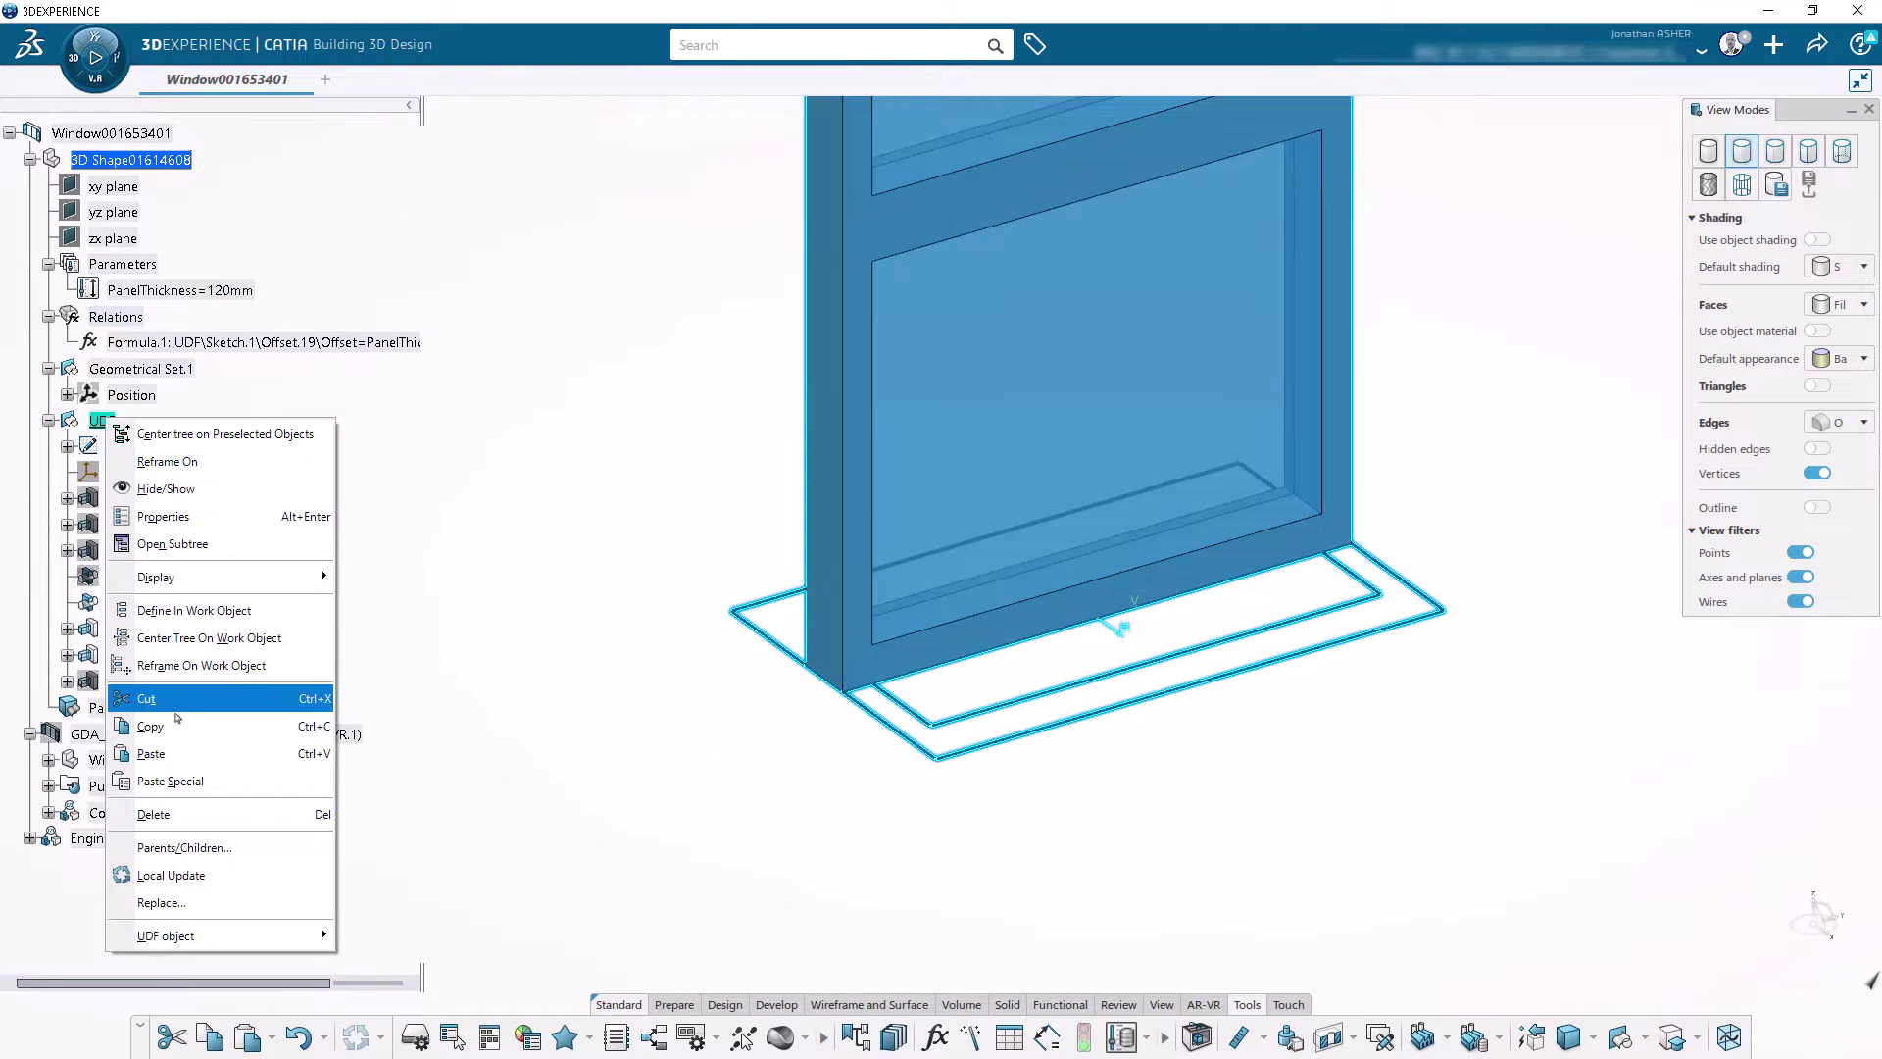
pyautogui.click(172, 753)
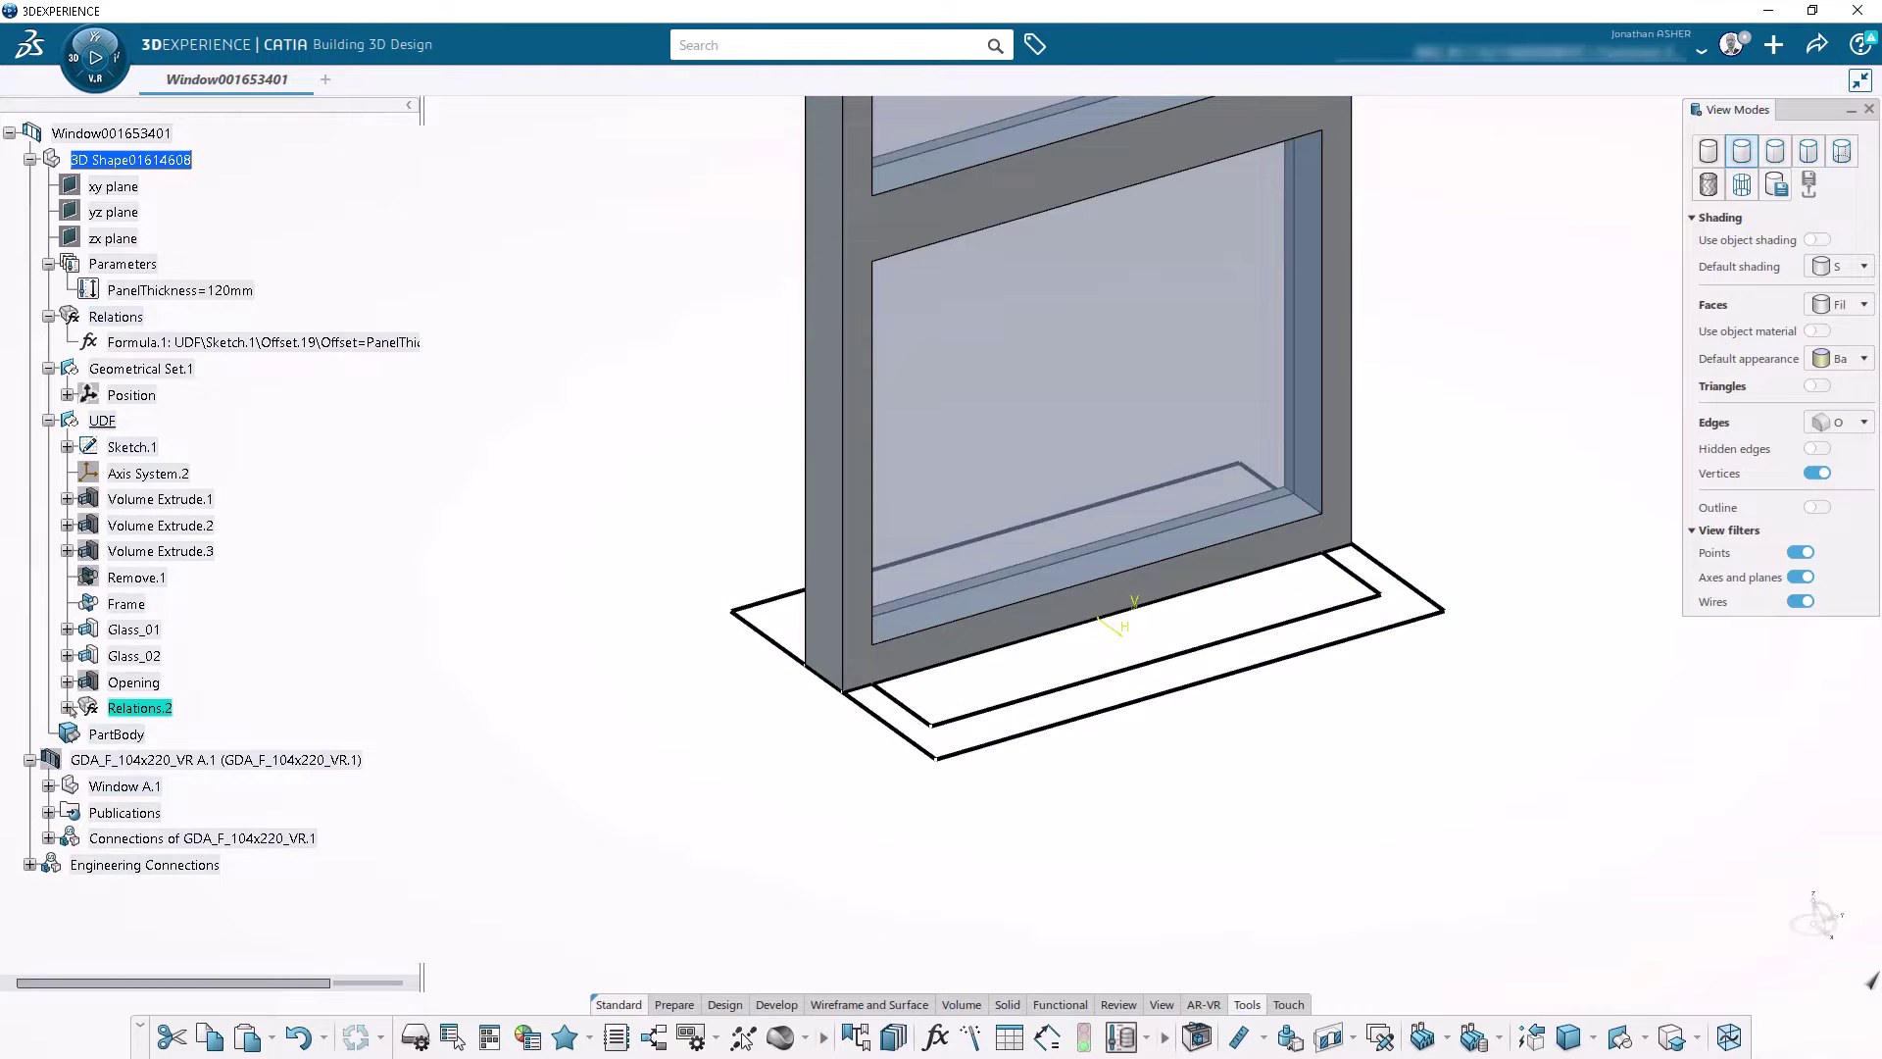
pyautogui.click(68, 707)
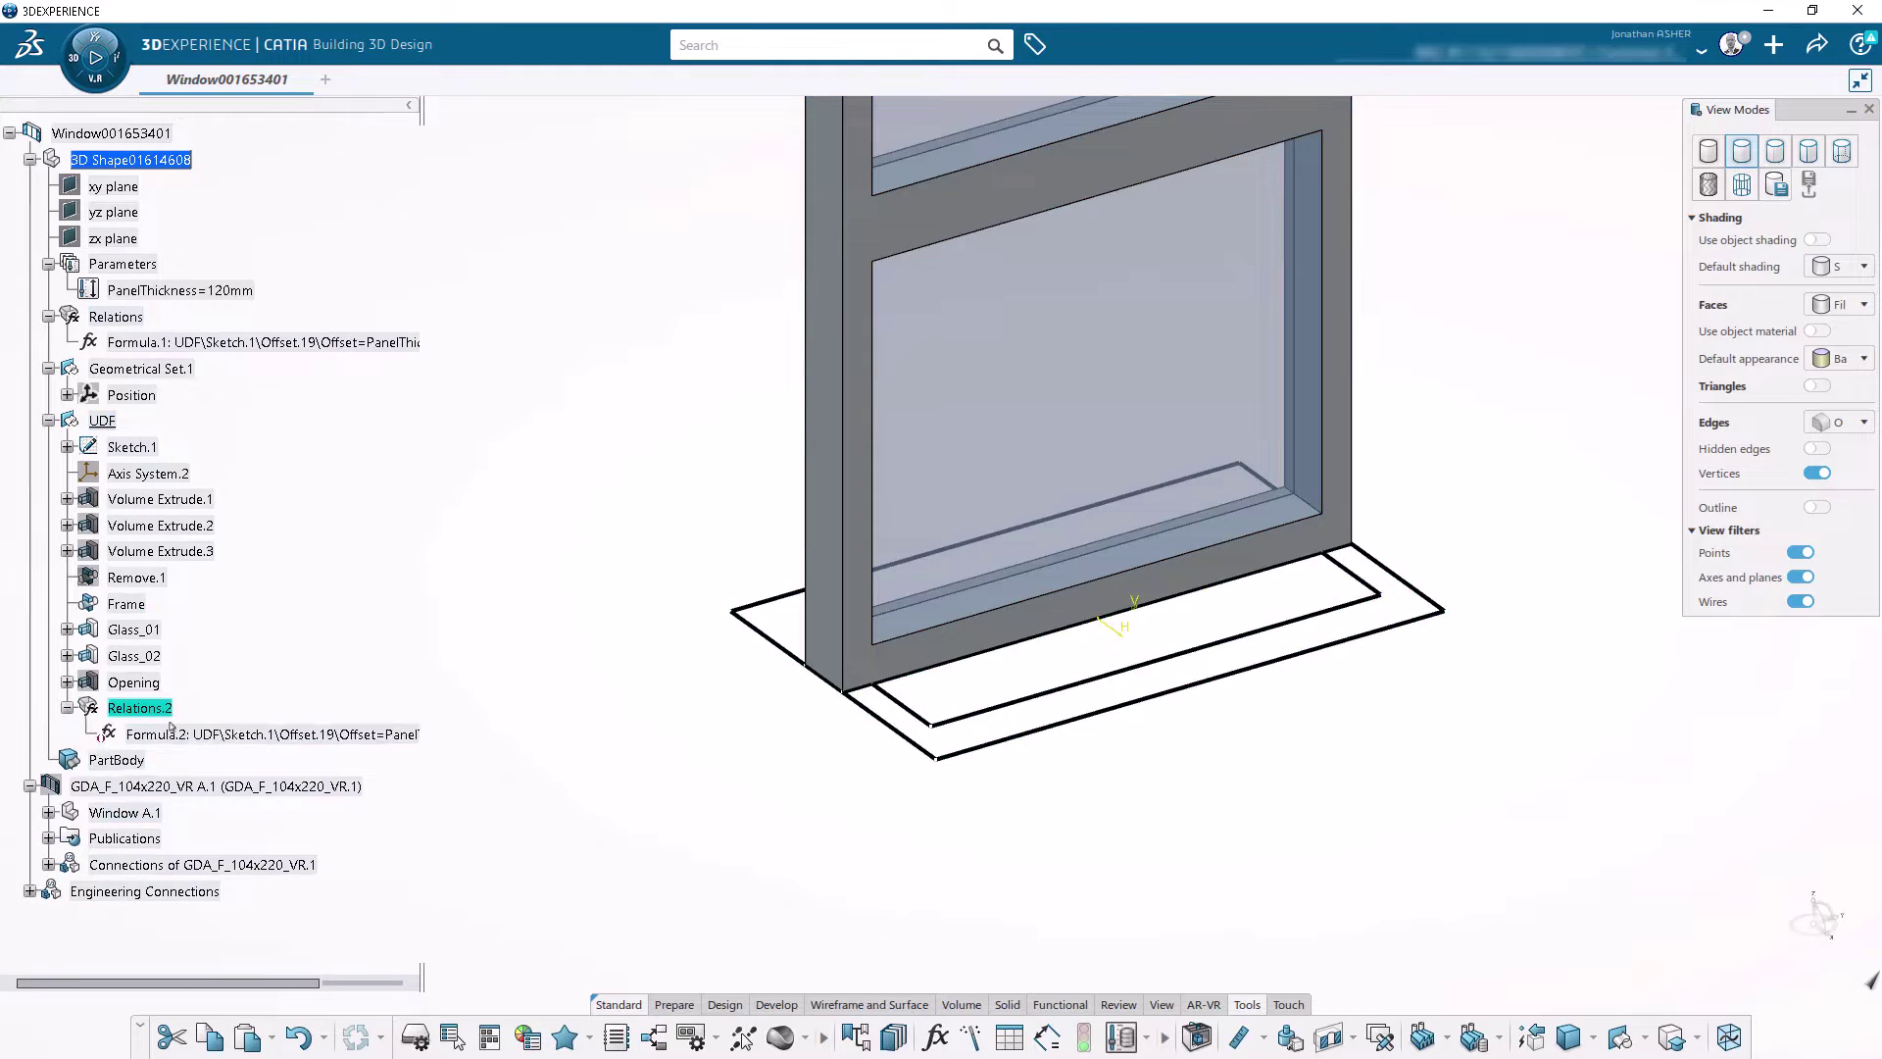
# Step: Delete Formula.1 from the original Relations set and activate the copied Formula.2 within the UDF set
pyautogui.click(225, 343)
pyautogui.rightClick(225, 343)
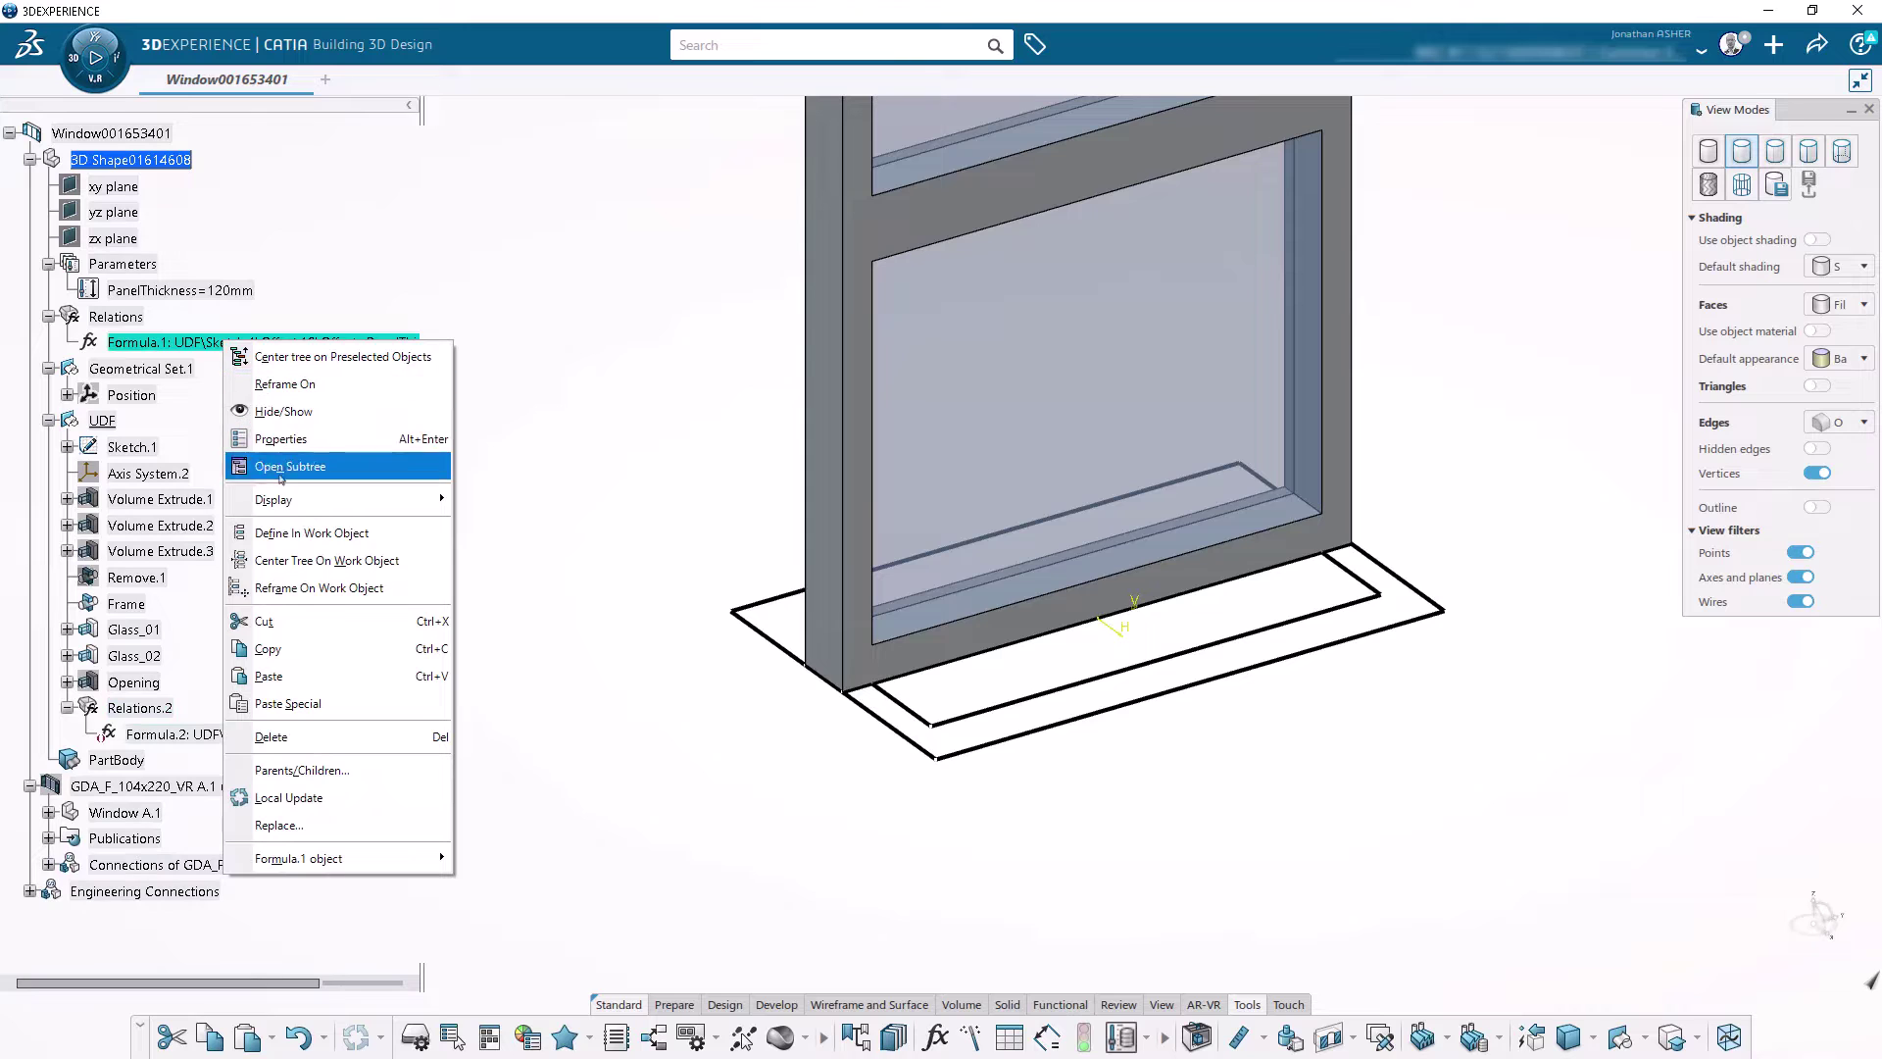
pyautogui.click(263, 737)
pyautogui.rightClick(265, 708)
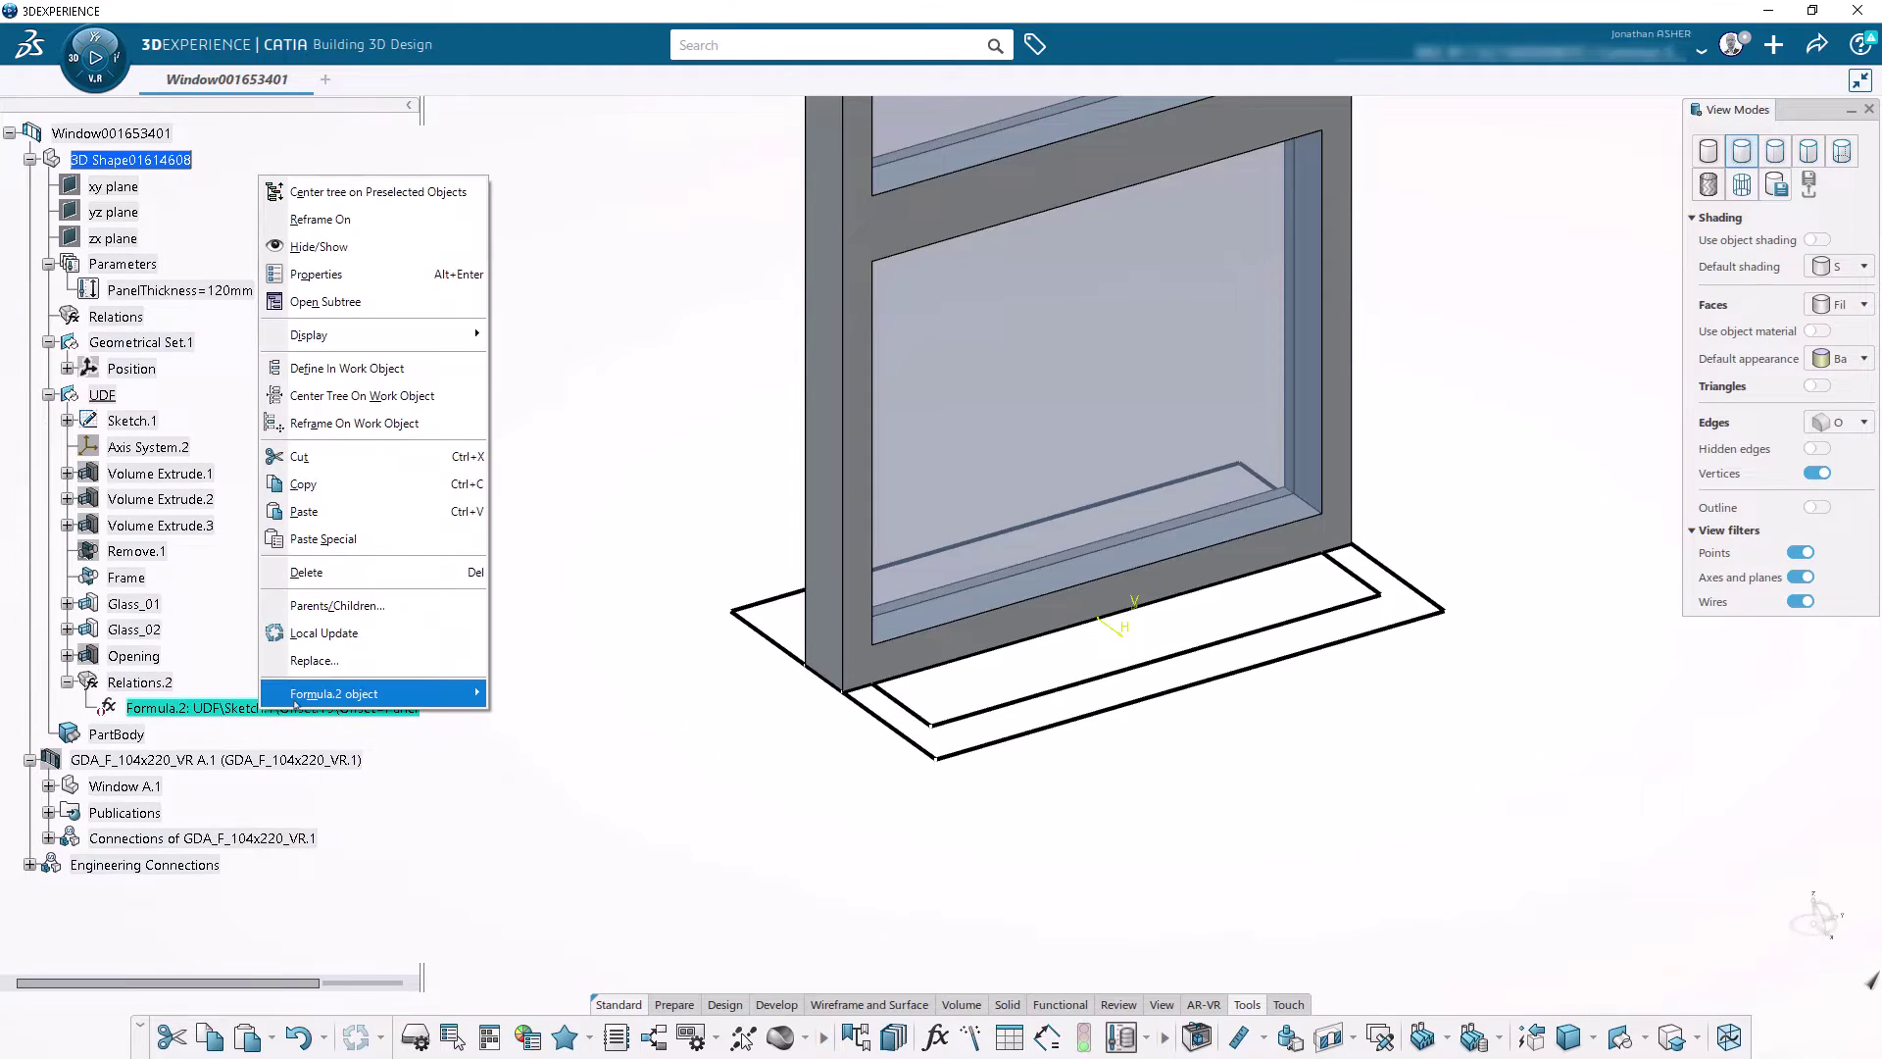
pyautogui.moveTo(461, 694)
pyautogui.click(541, 723)
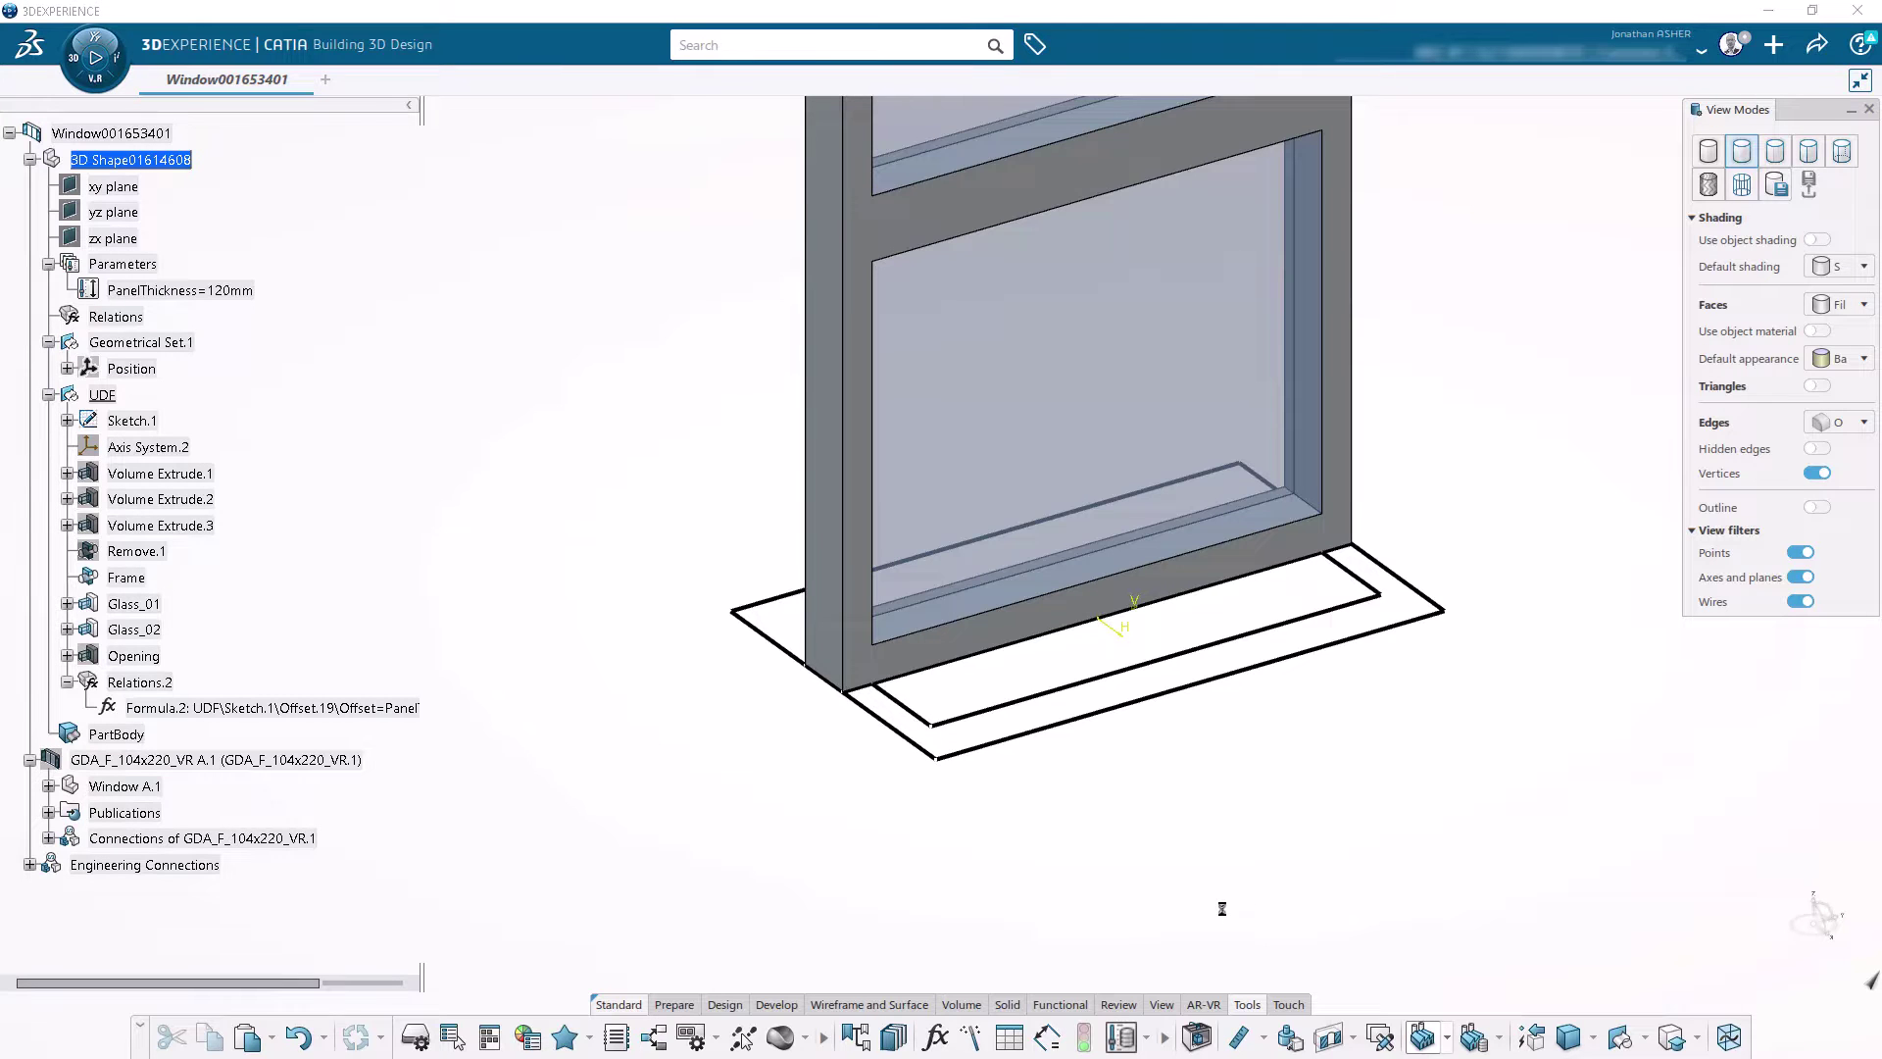
# Step: Define a user feature from the UDF geometrical set and add PanelThickness to its selected components
pyautogui.click(125, 396)
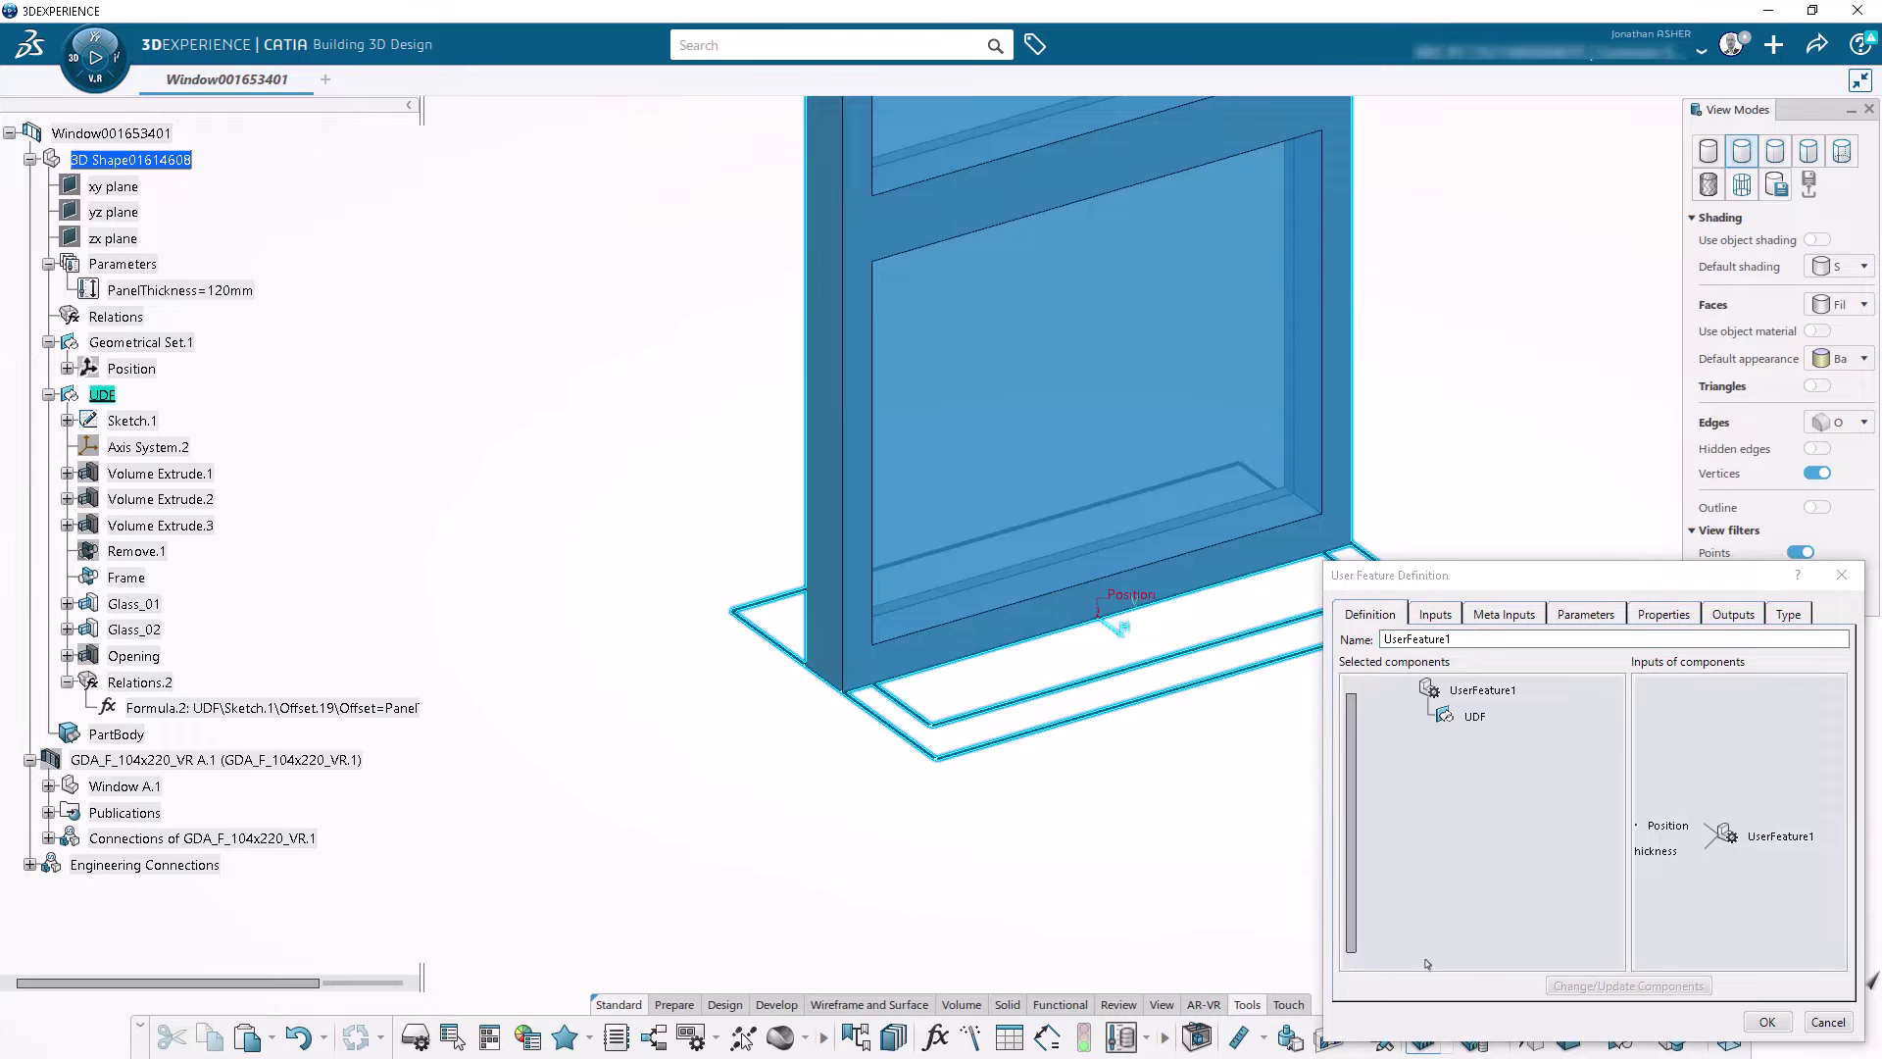
pyautogui.click(1660, 853)
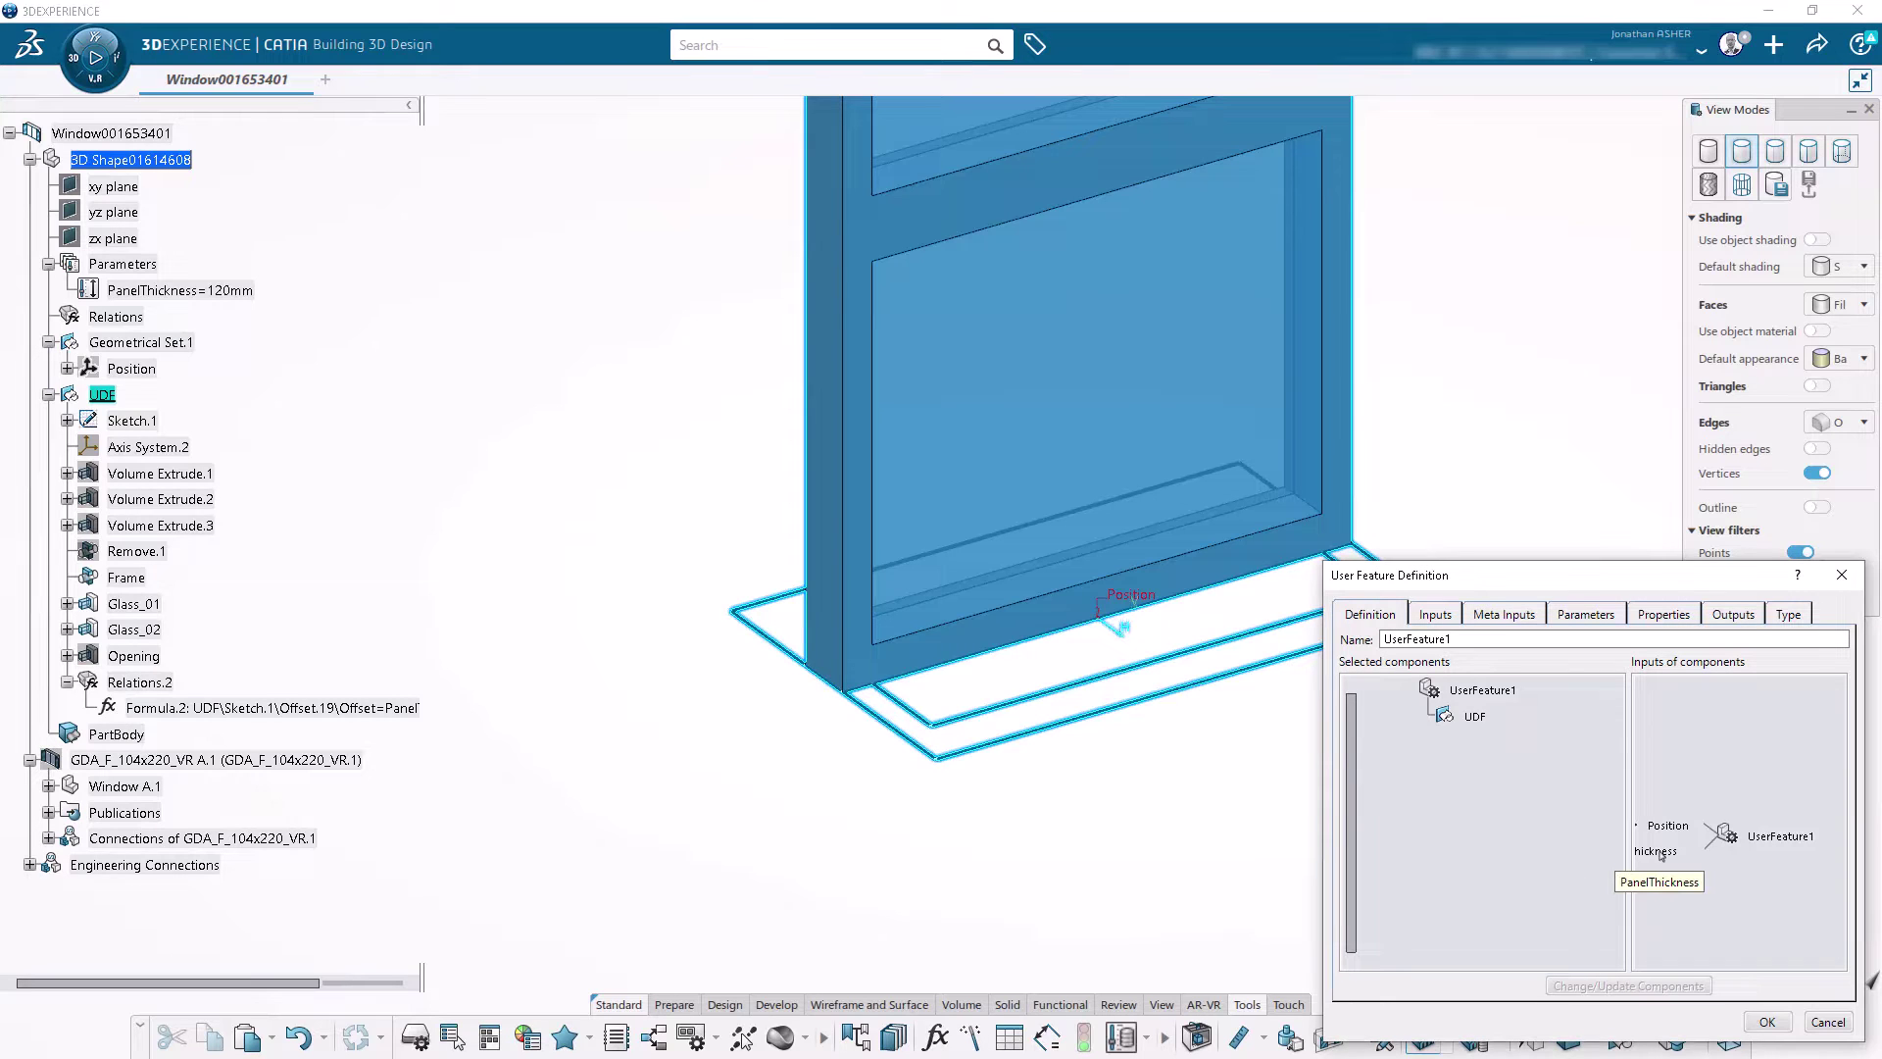
pyautogui.click(1660, 852)
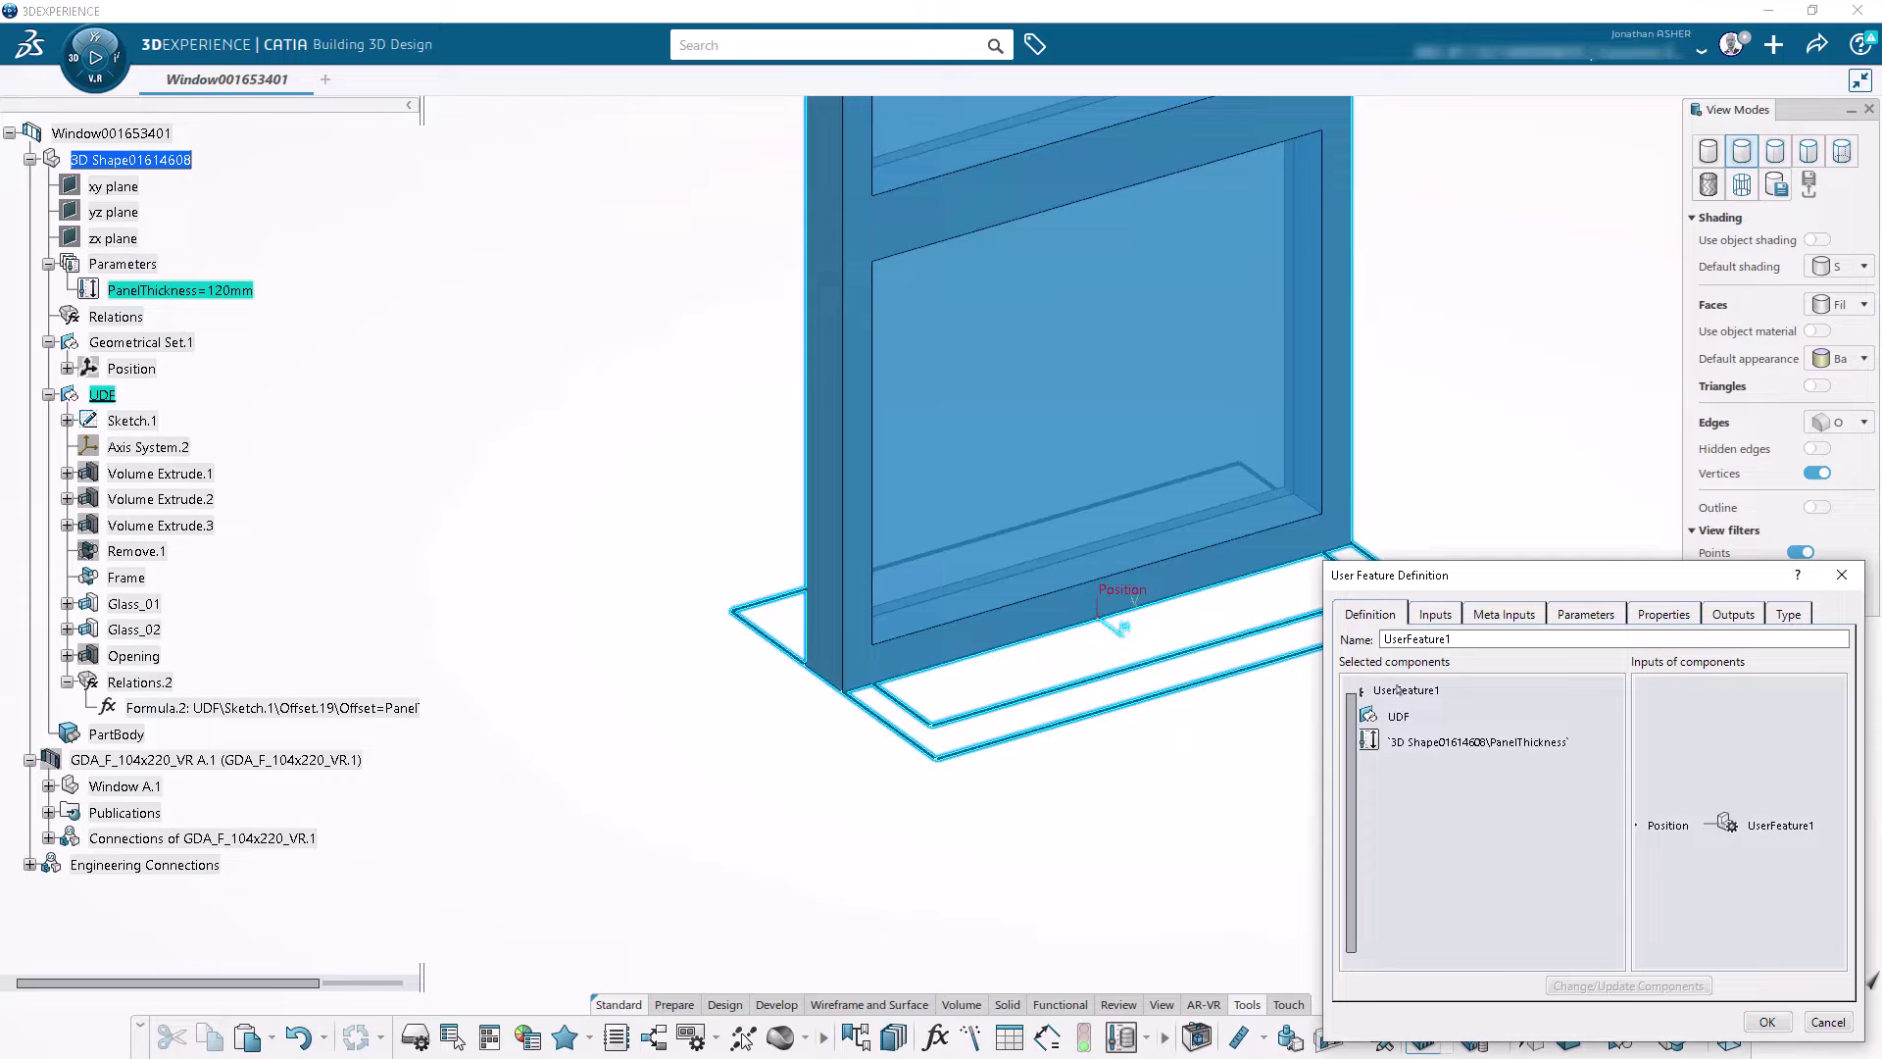
# Step: Review the user feature's inputs and meta inputs, and publish its PanelThickness parameter under the same name
pyautogui.click(1437, 618)
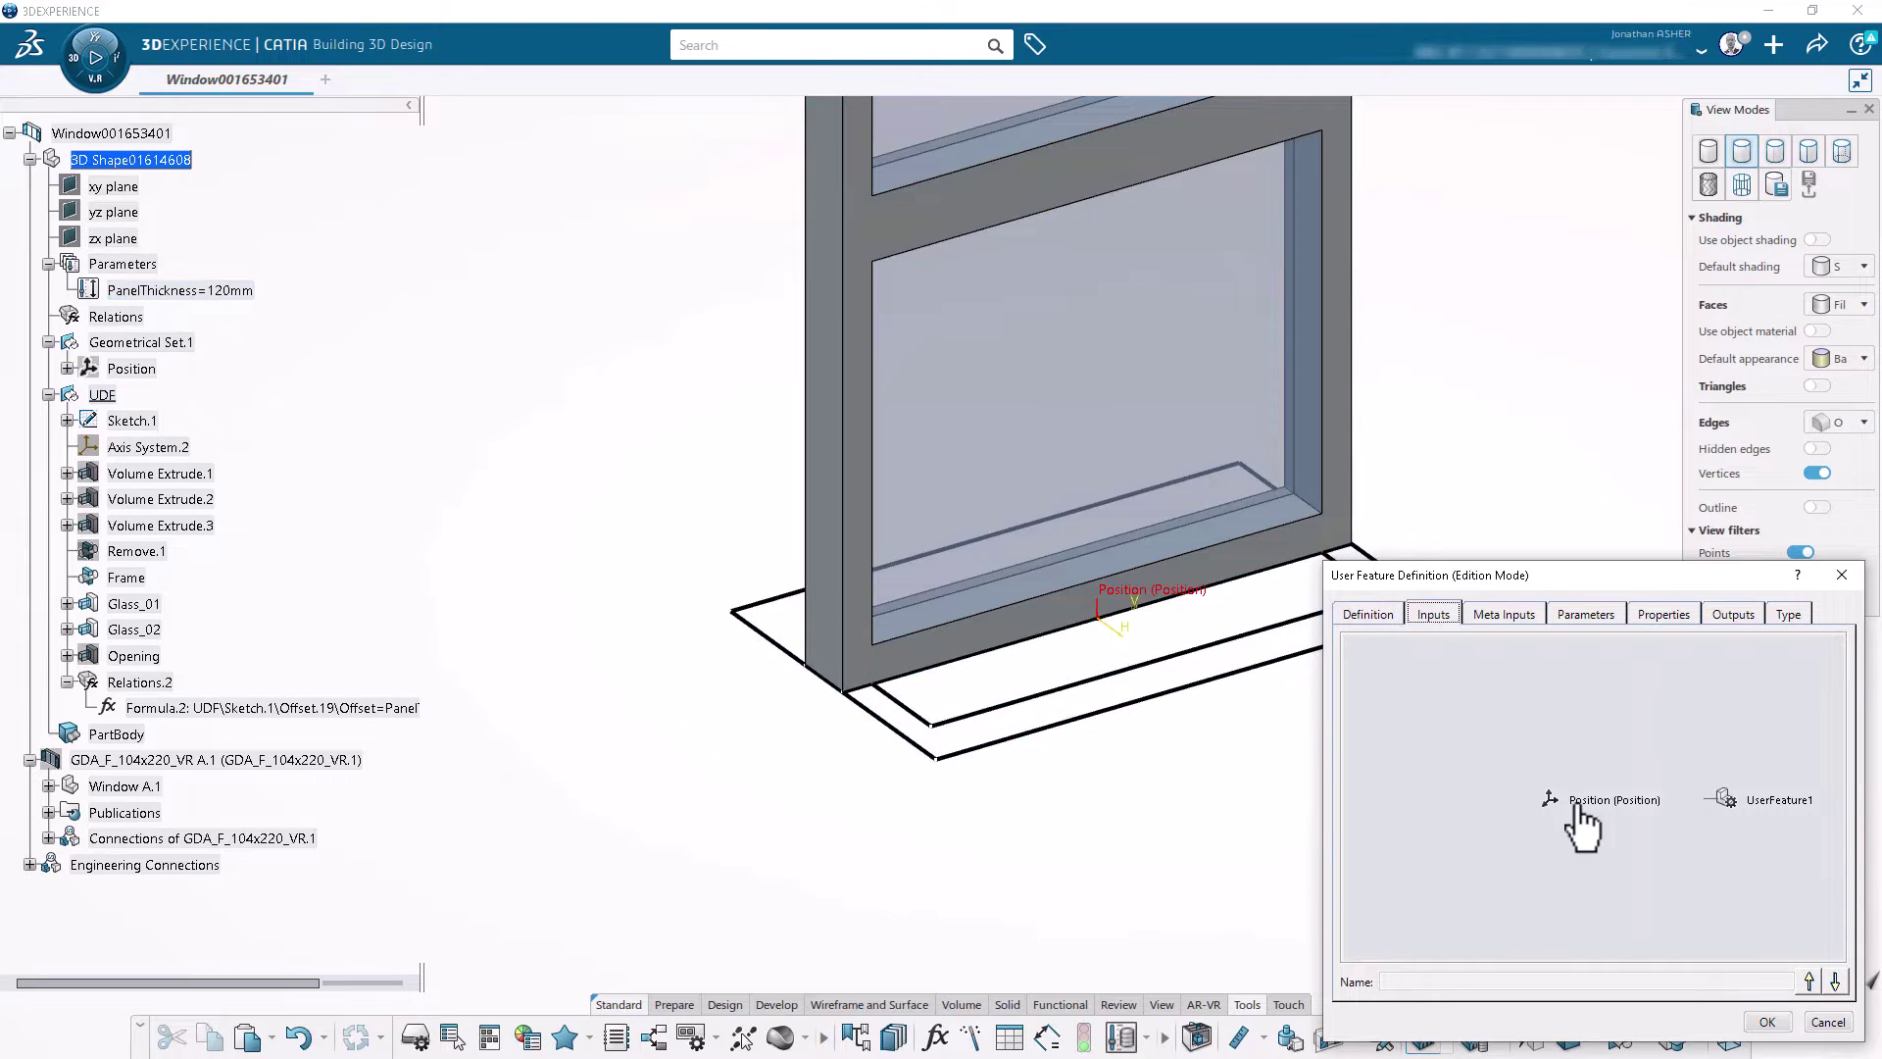
pyautogui.click(1508, 615)
pyautogui.click(1576, 615)
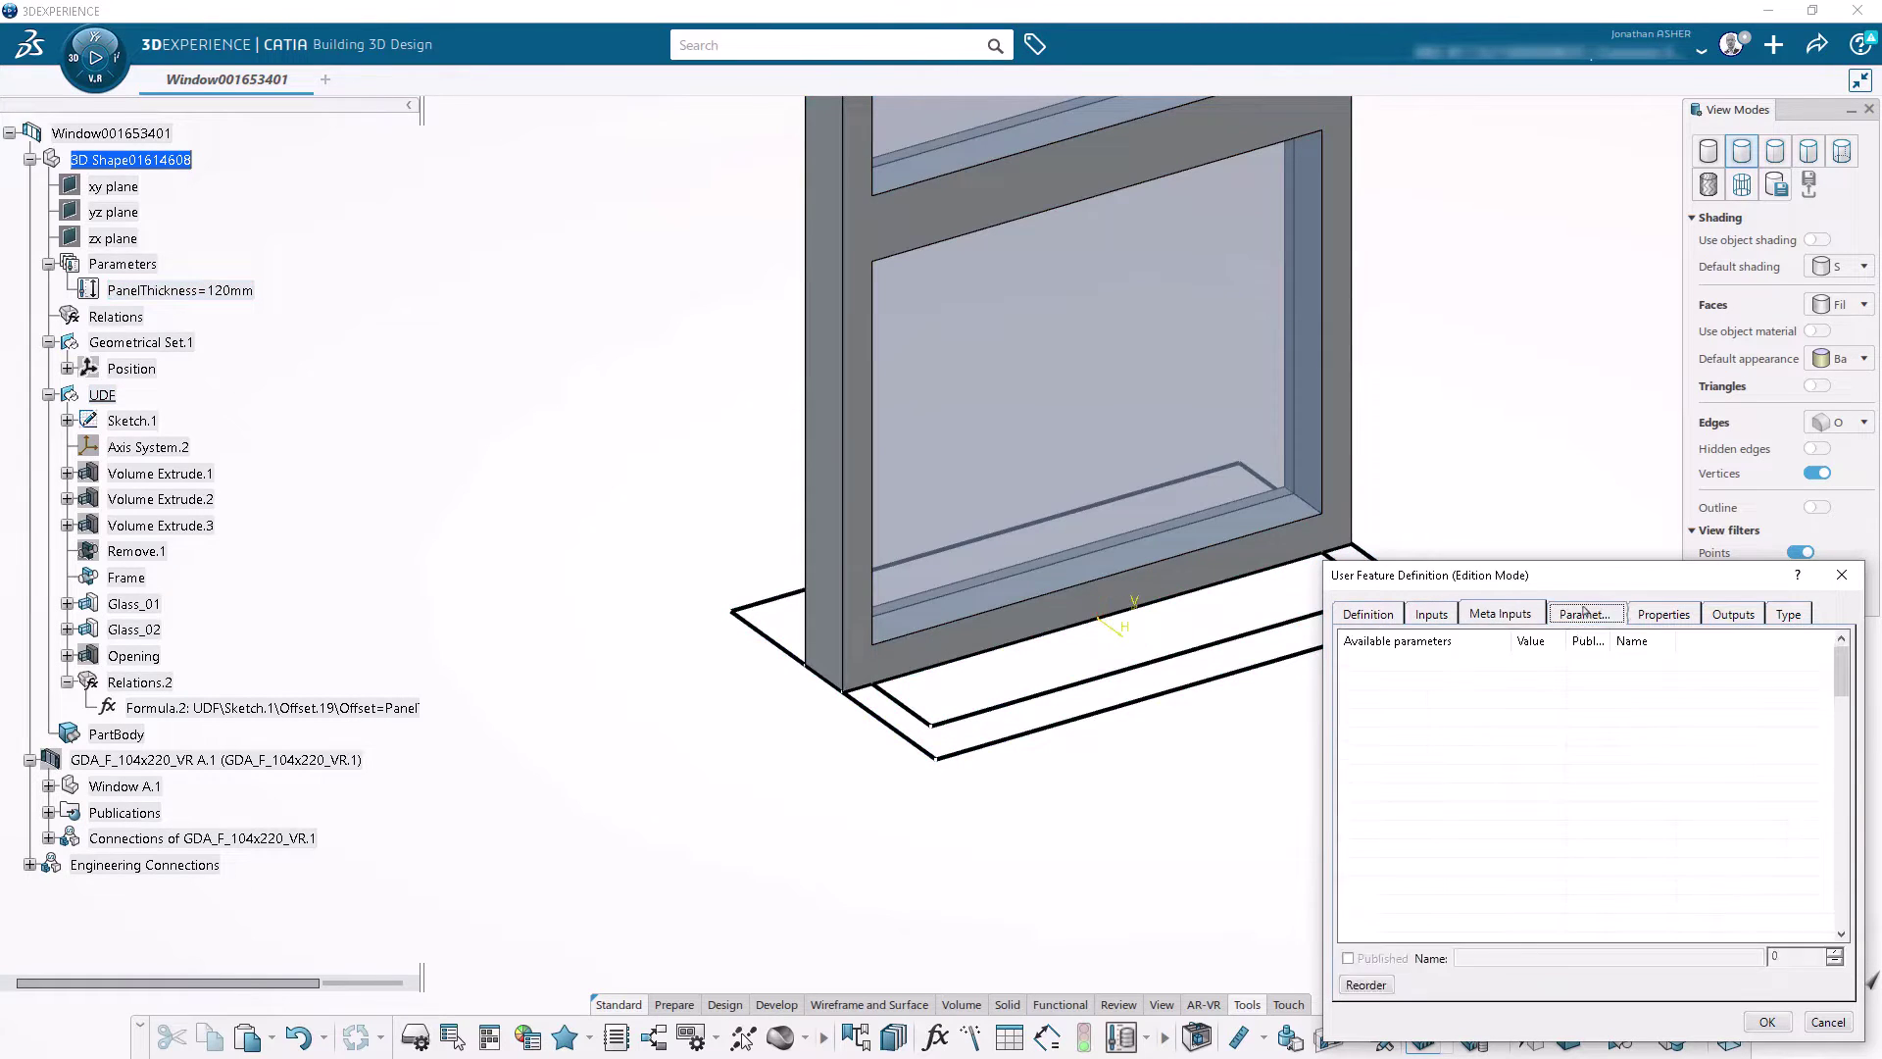
pyautogui.scroll(-15, 1464, 751)
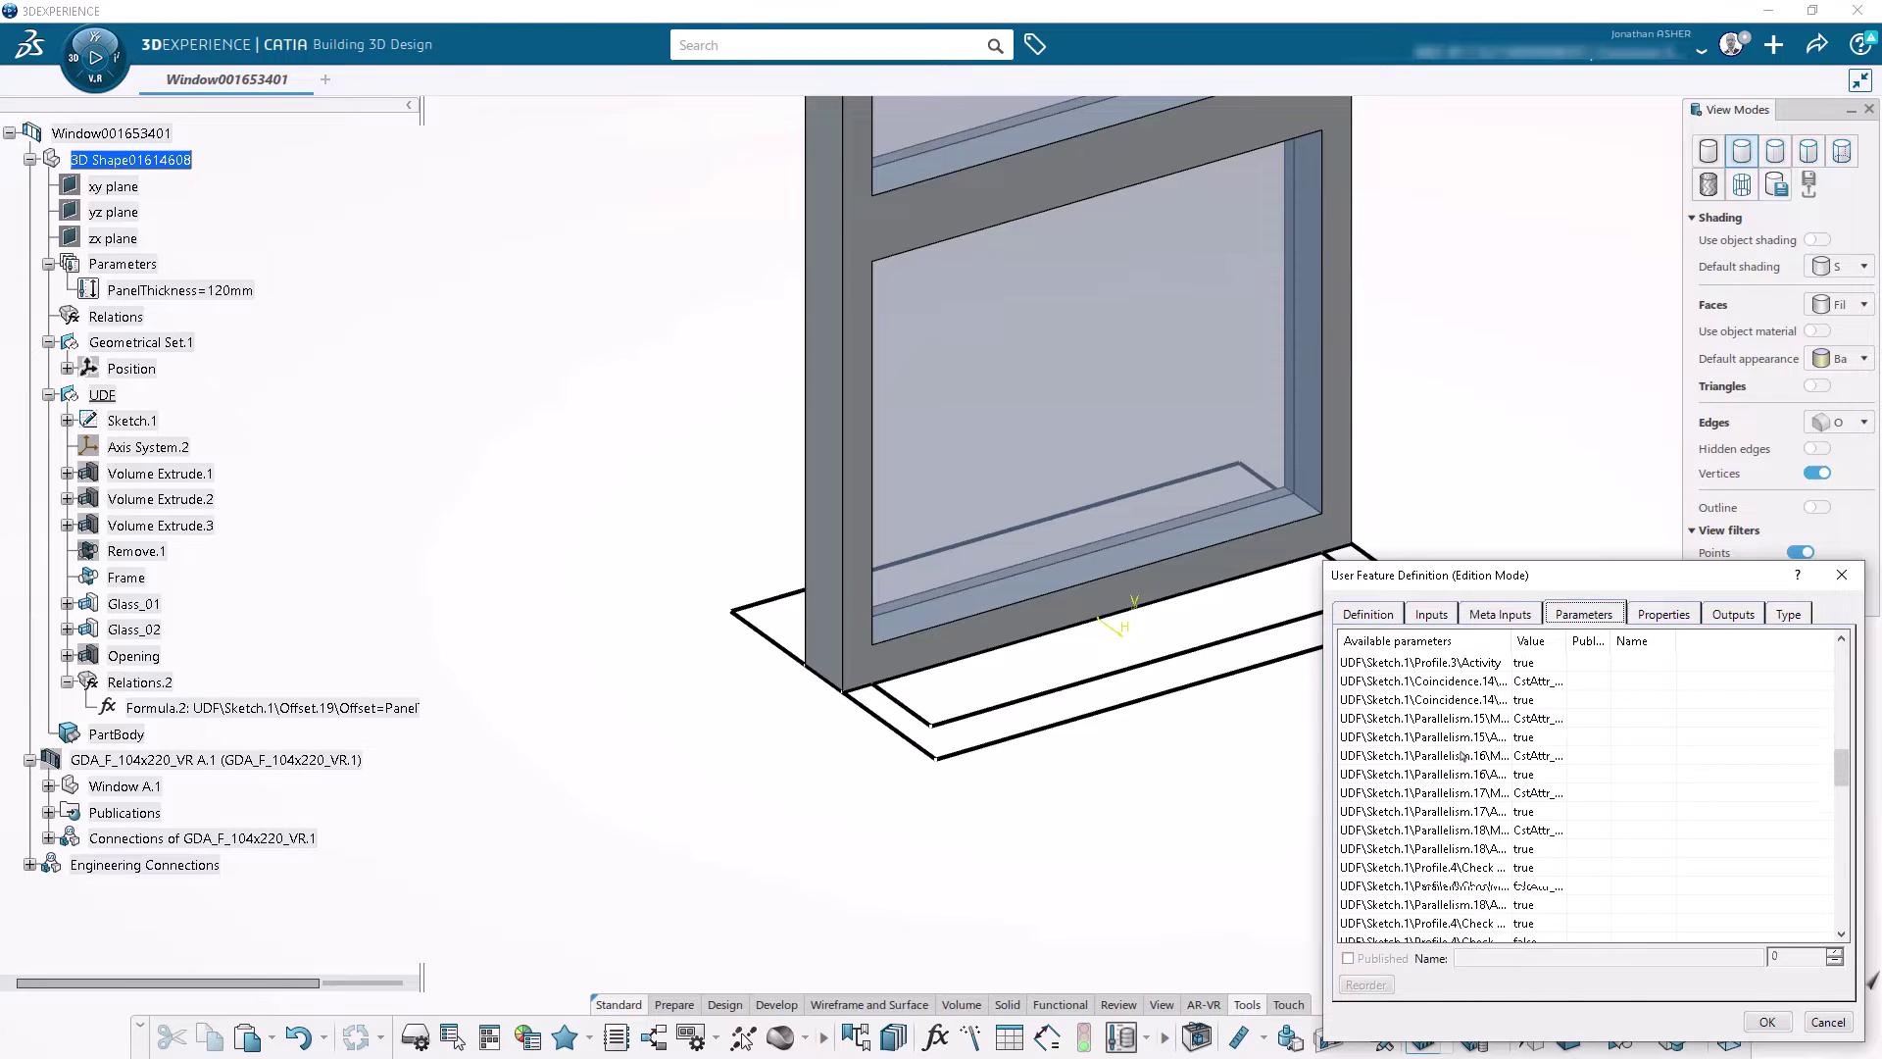
pyautogui.scroll(-6, 1462, 755)
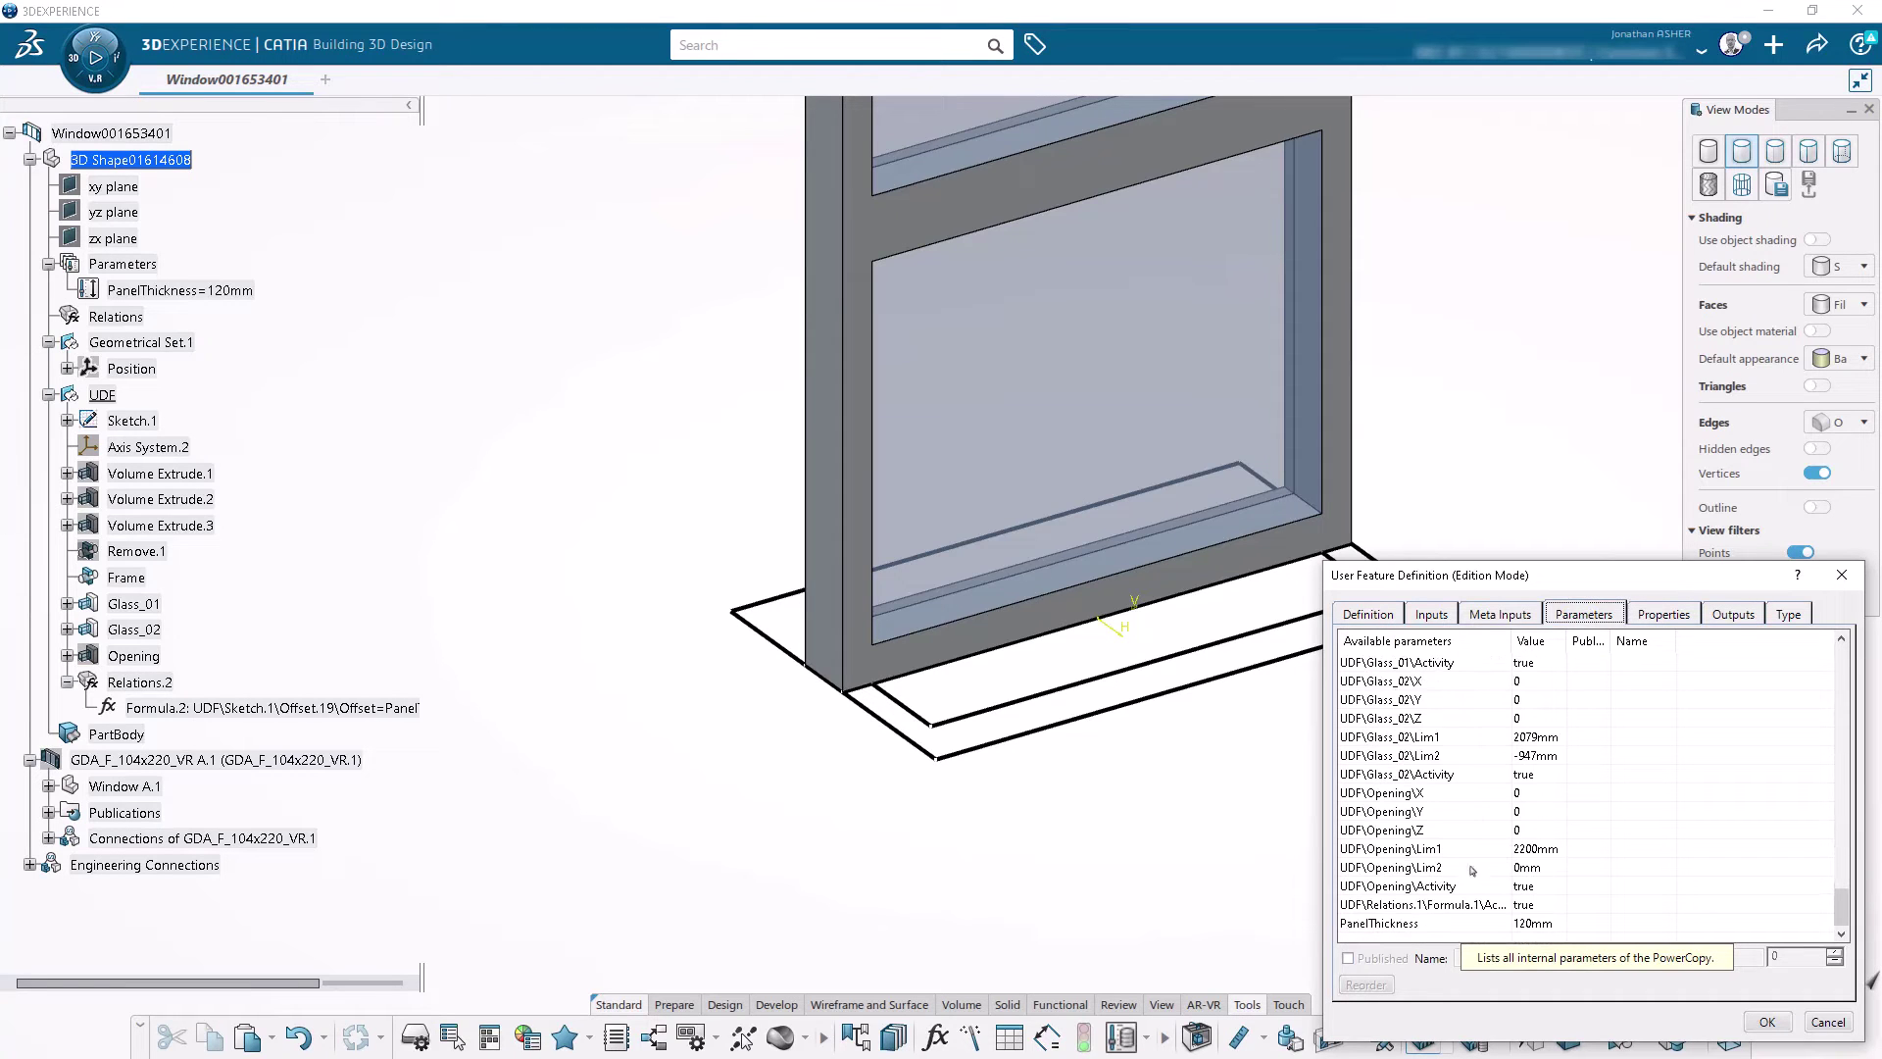
pyautogui.click(1447, 924)
pyautogui.click(1383, 961)
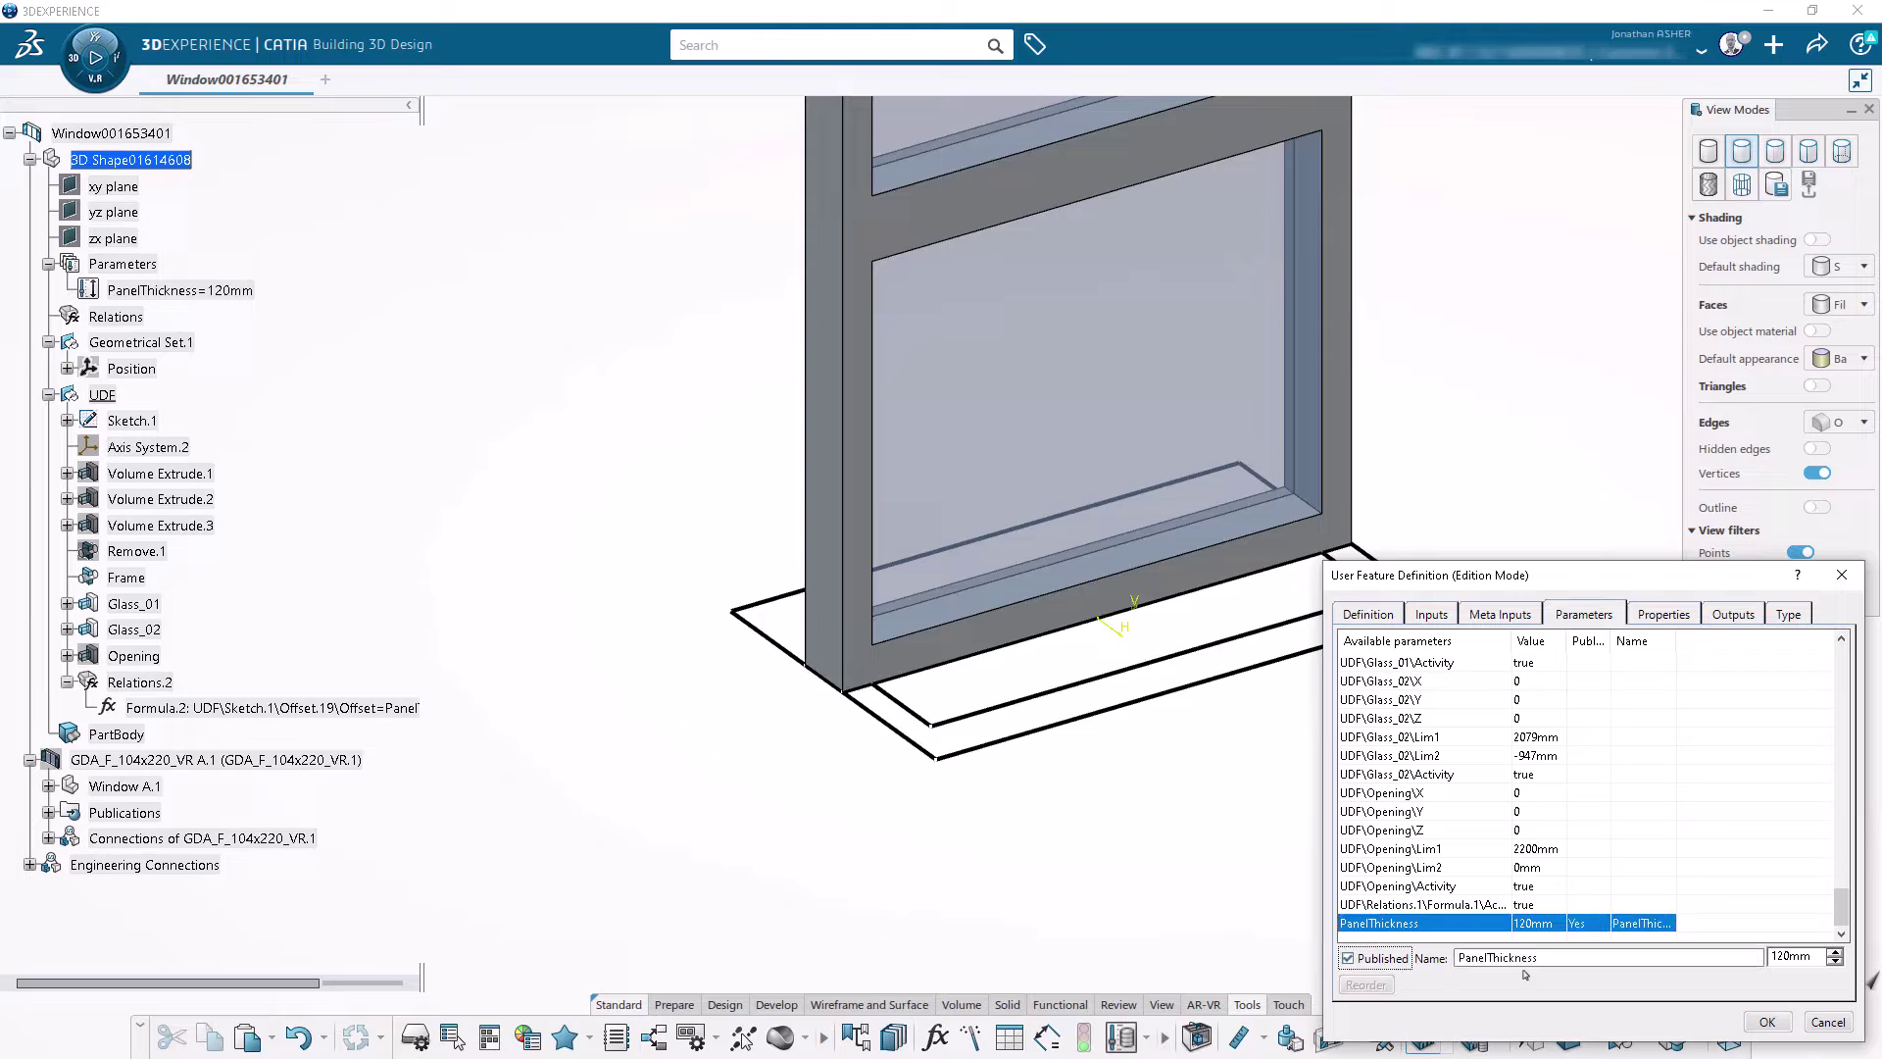
# Step: Add Opening to the user feature's outputs, confirm the definition and collapse Relations.2 in the tree
pyautogui.click(1664, 615)
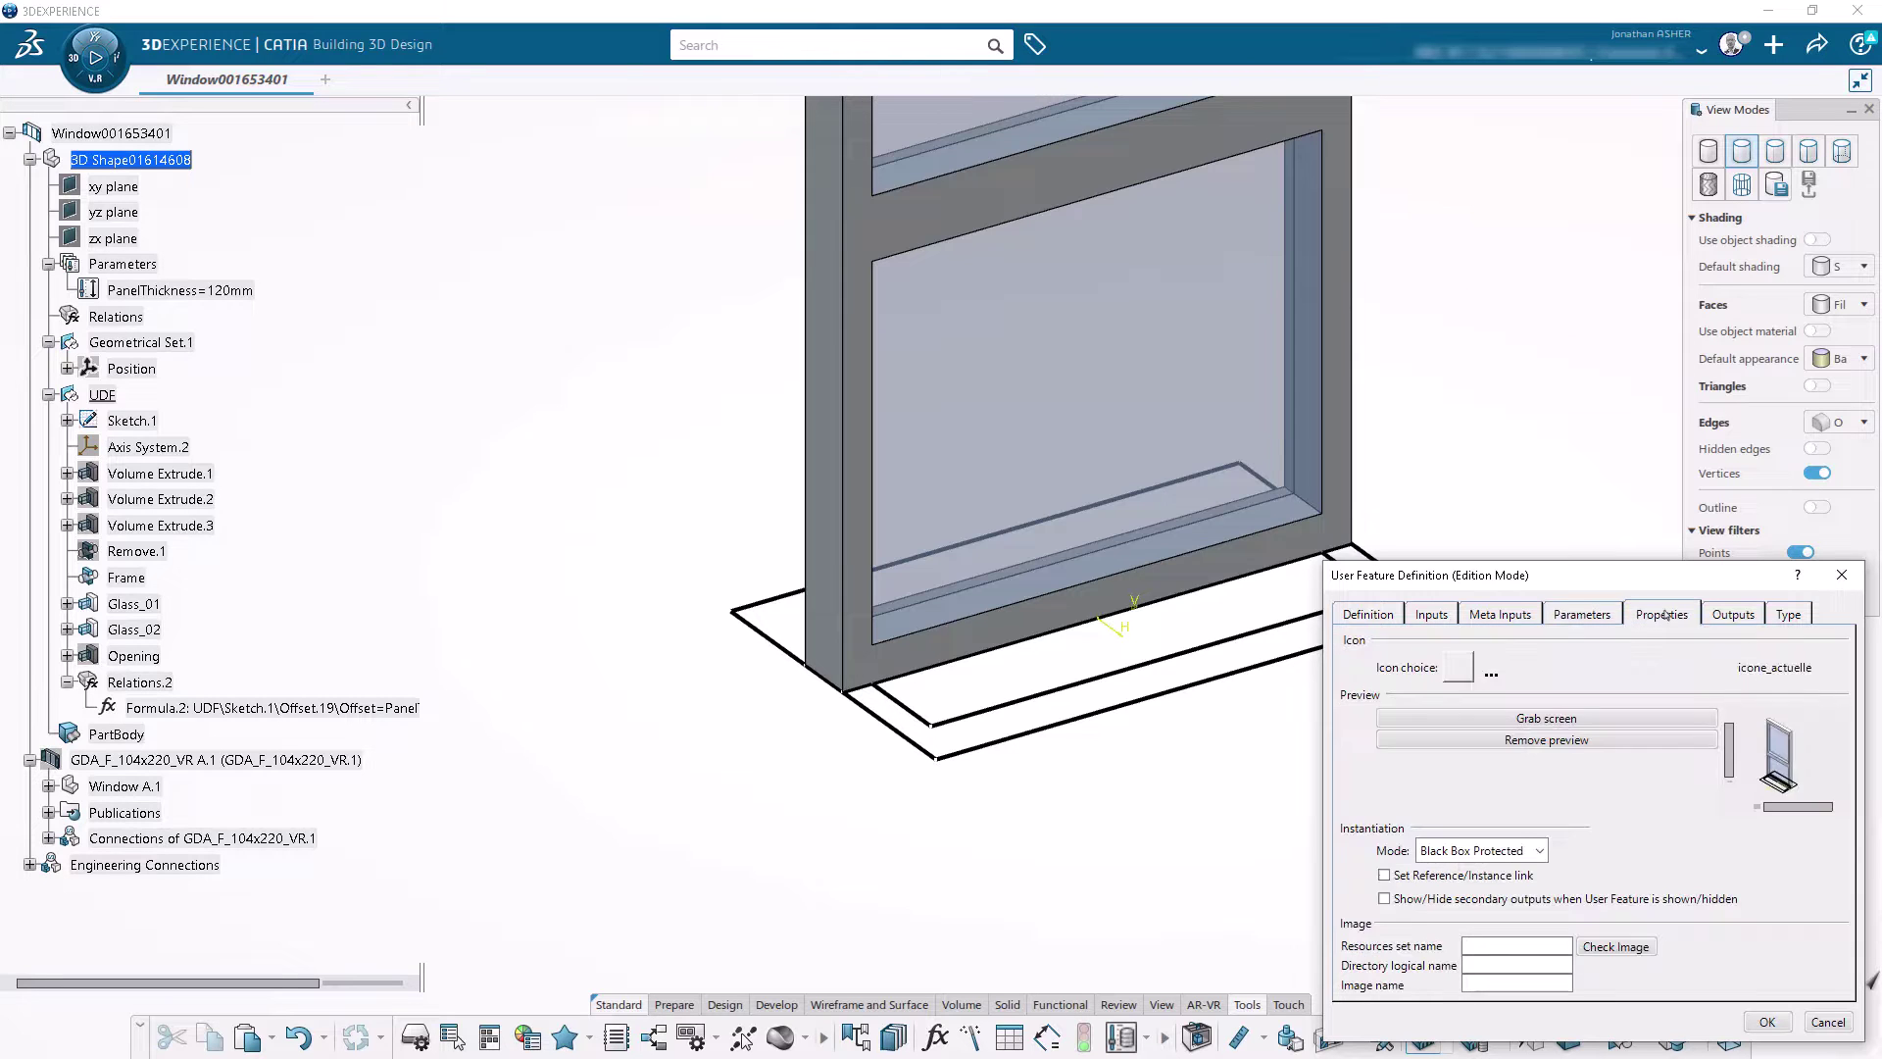
pyautogui.click(1733, 615)
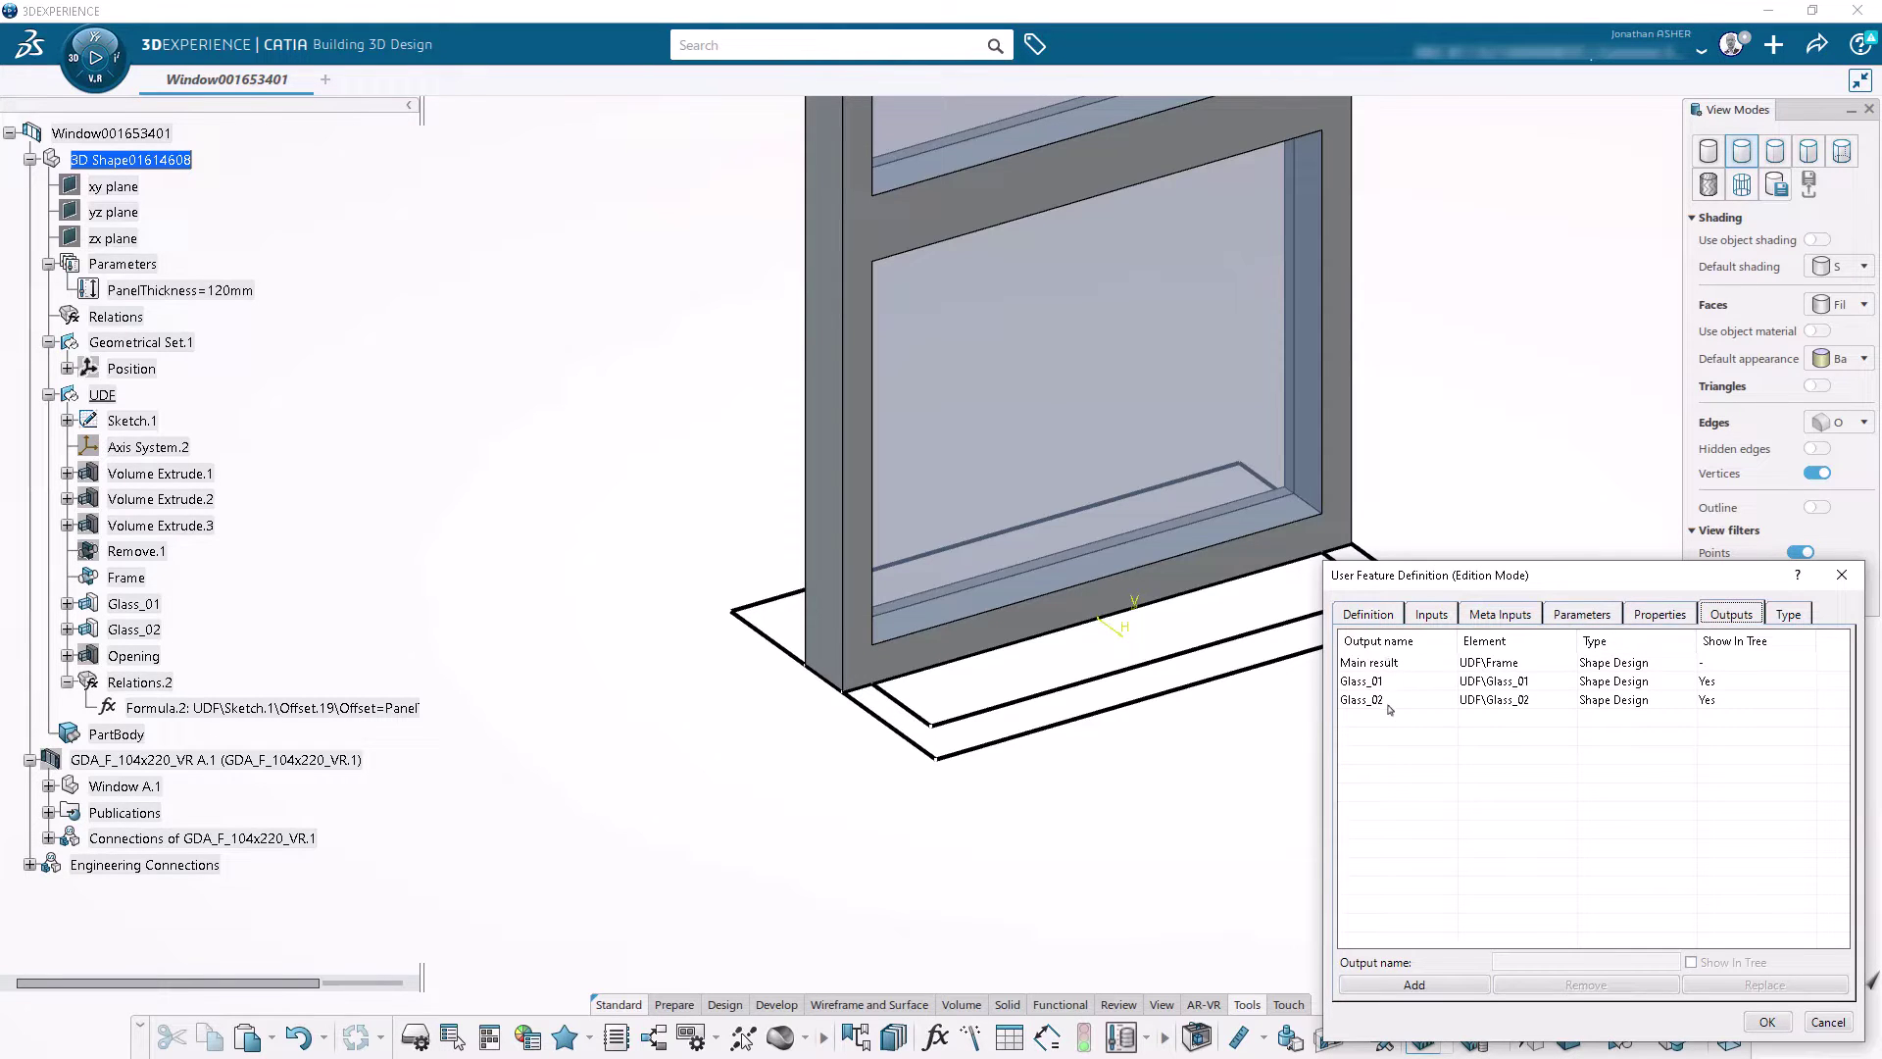
pyautogui.click(1455, 988)
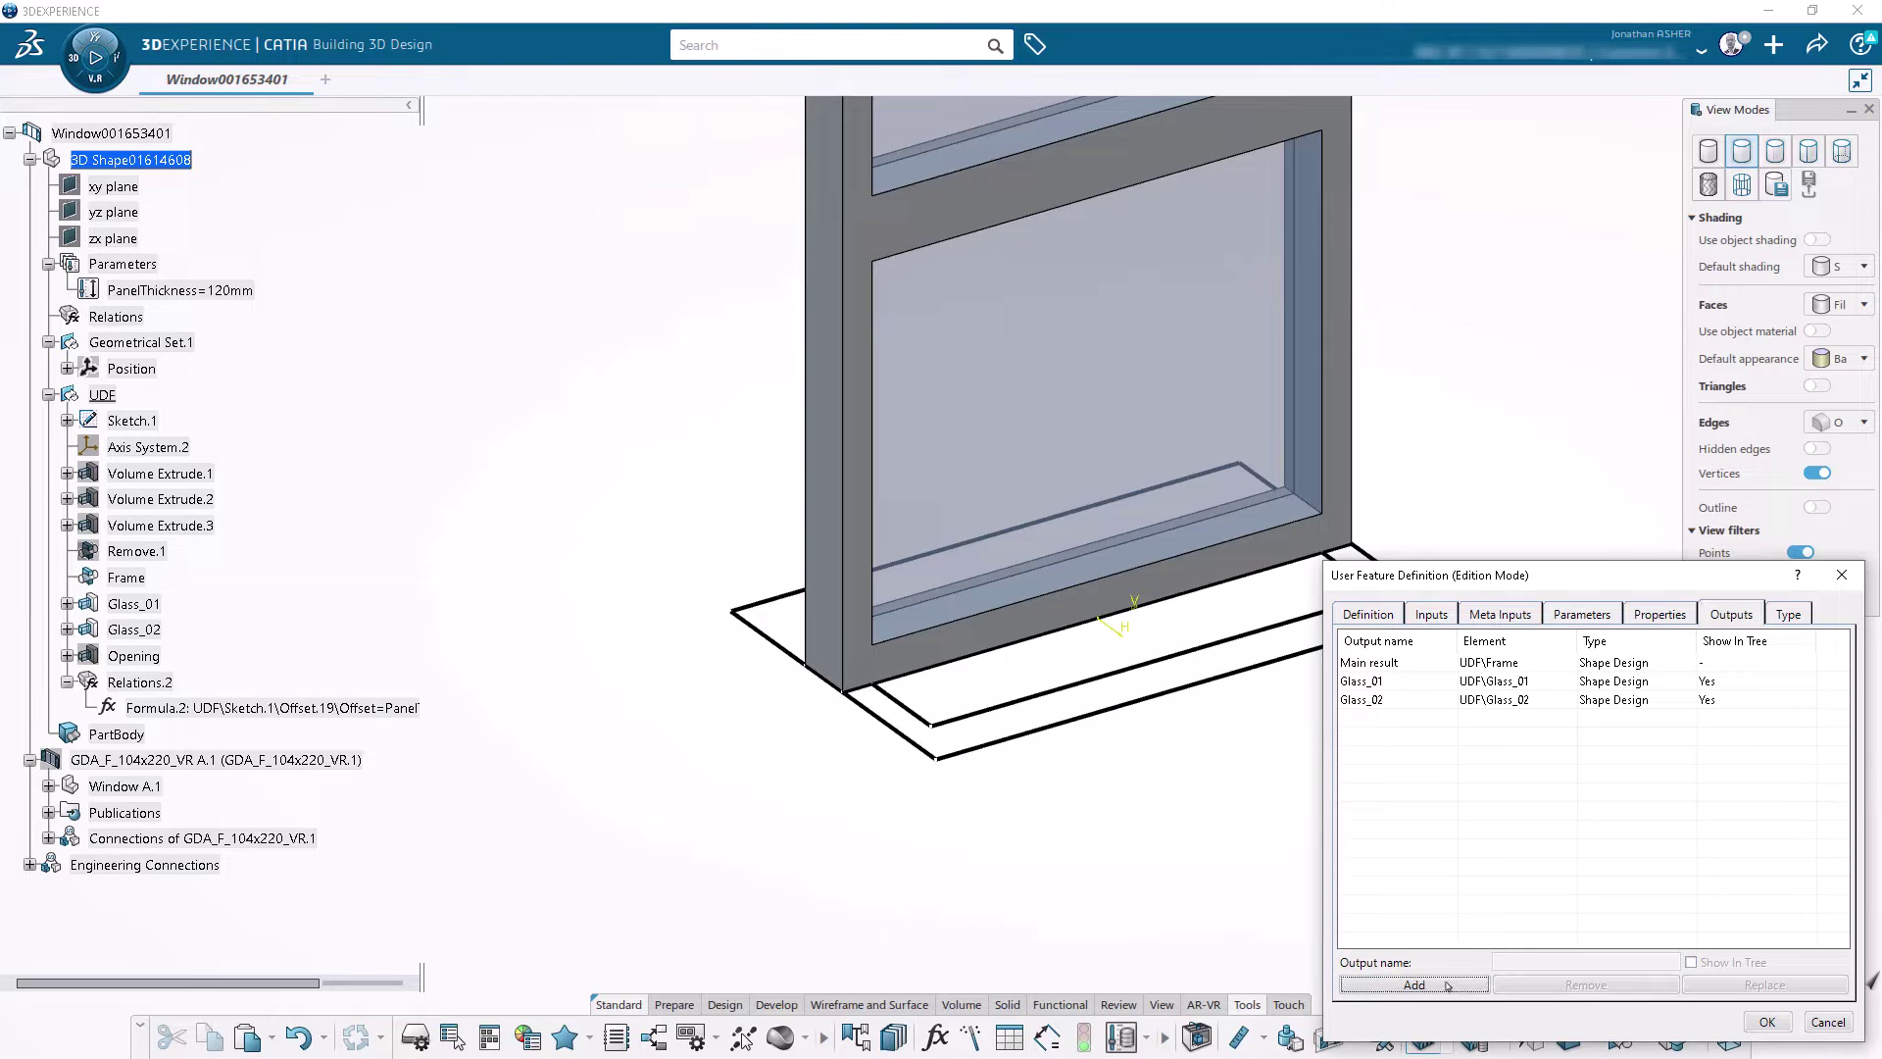
pyautogui.click(138, 659)
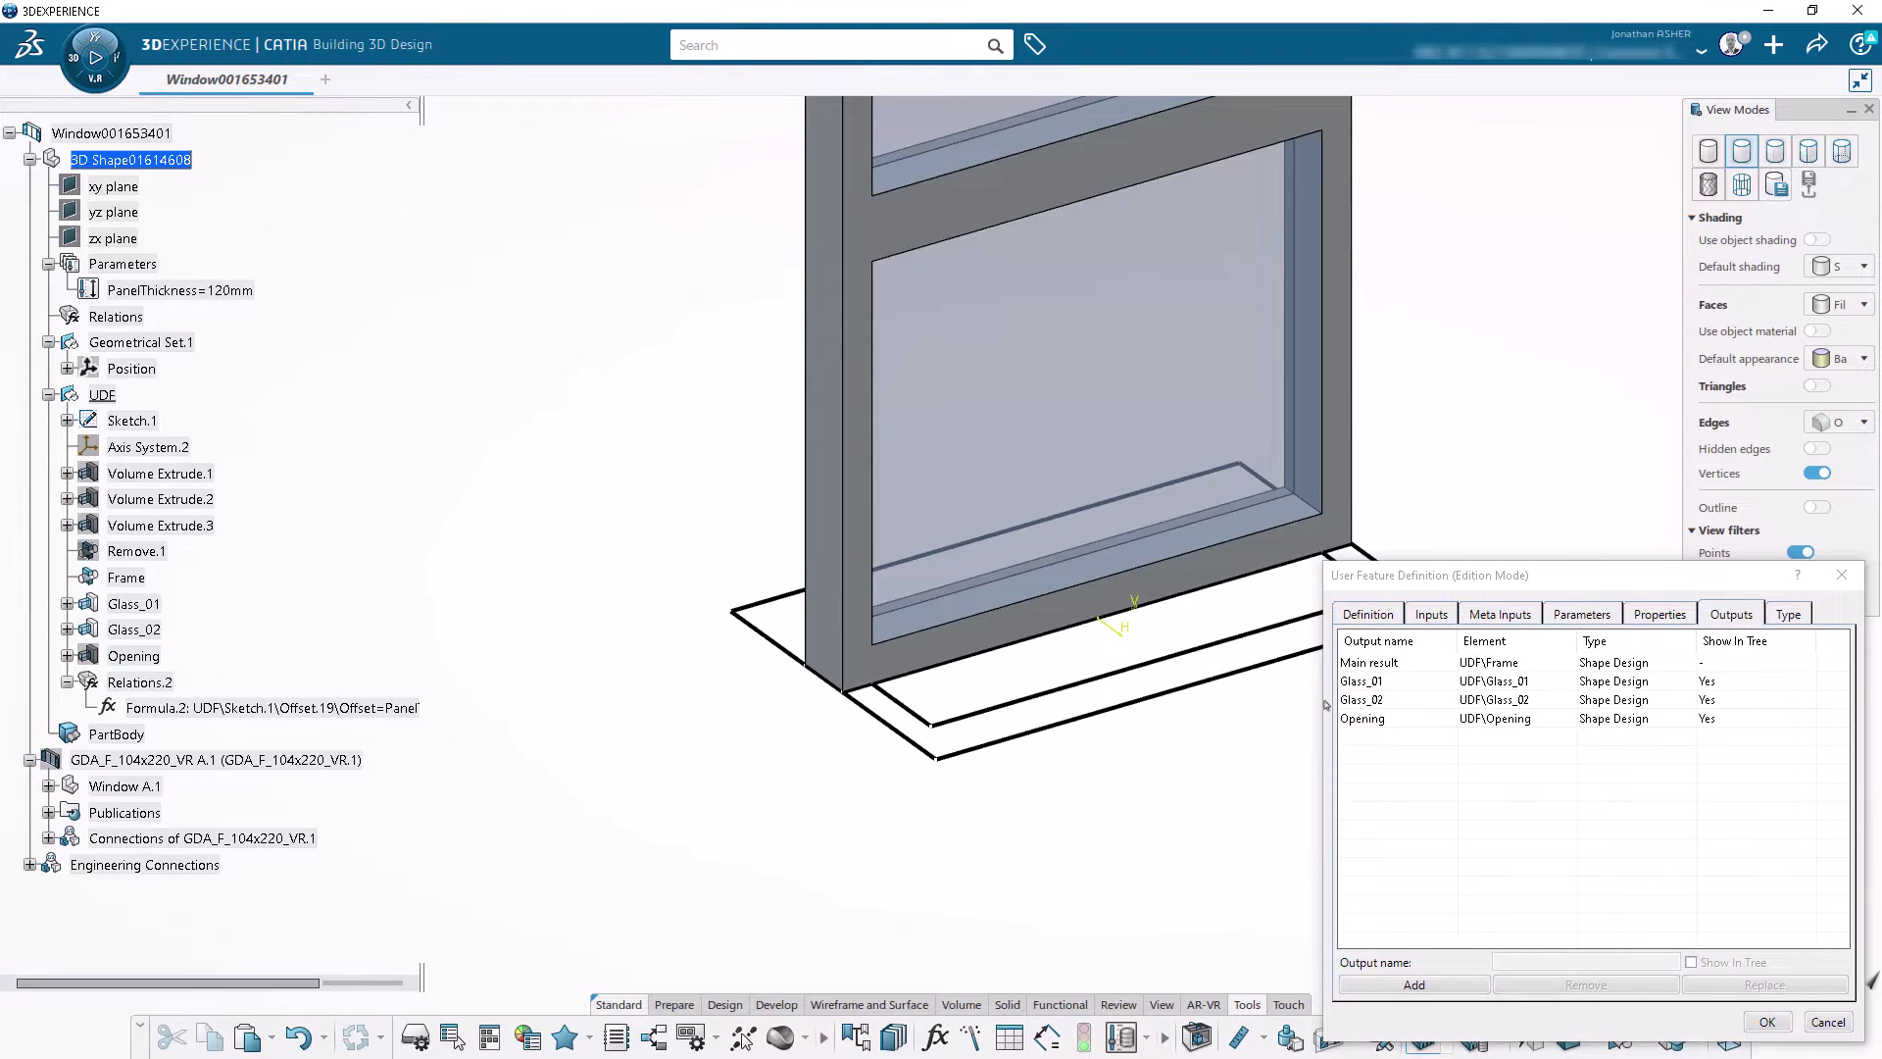
pyautogui.click(1768, 1022)
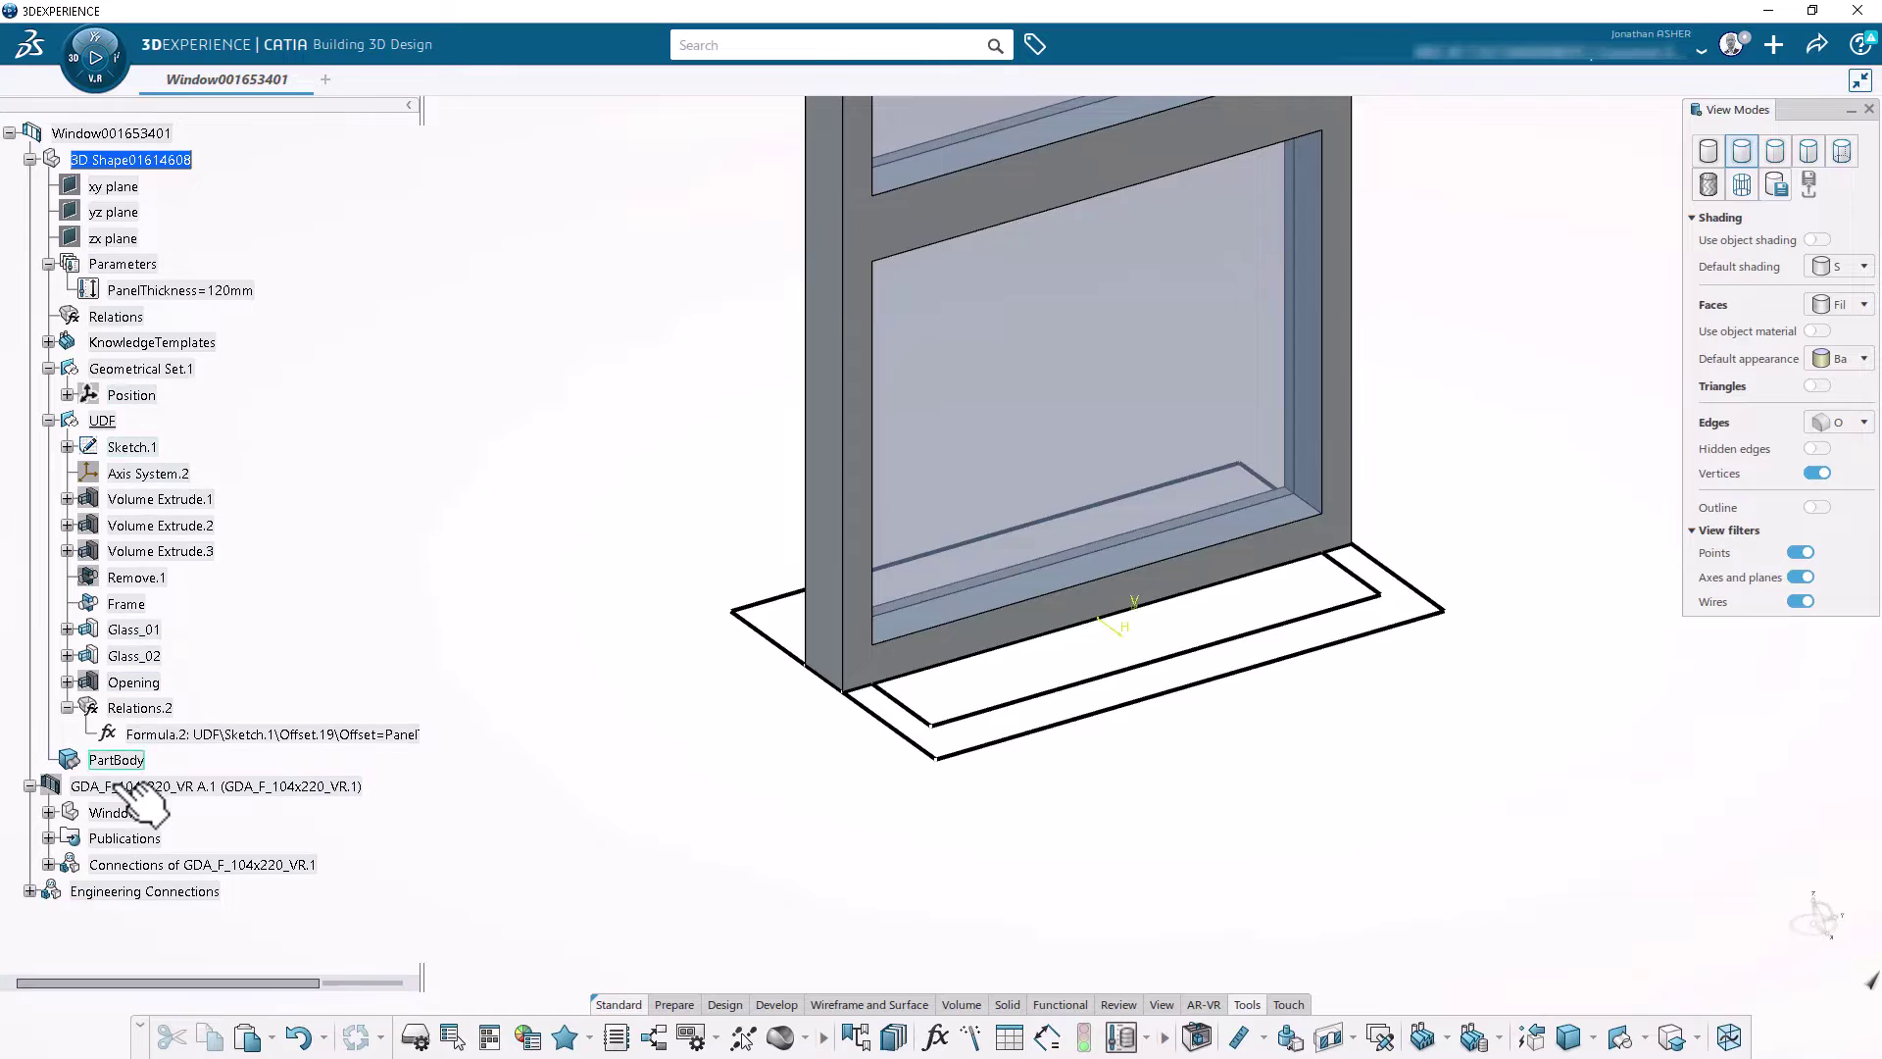
pyautogui.click(67, 708)
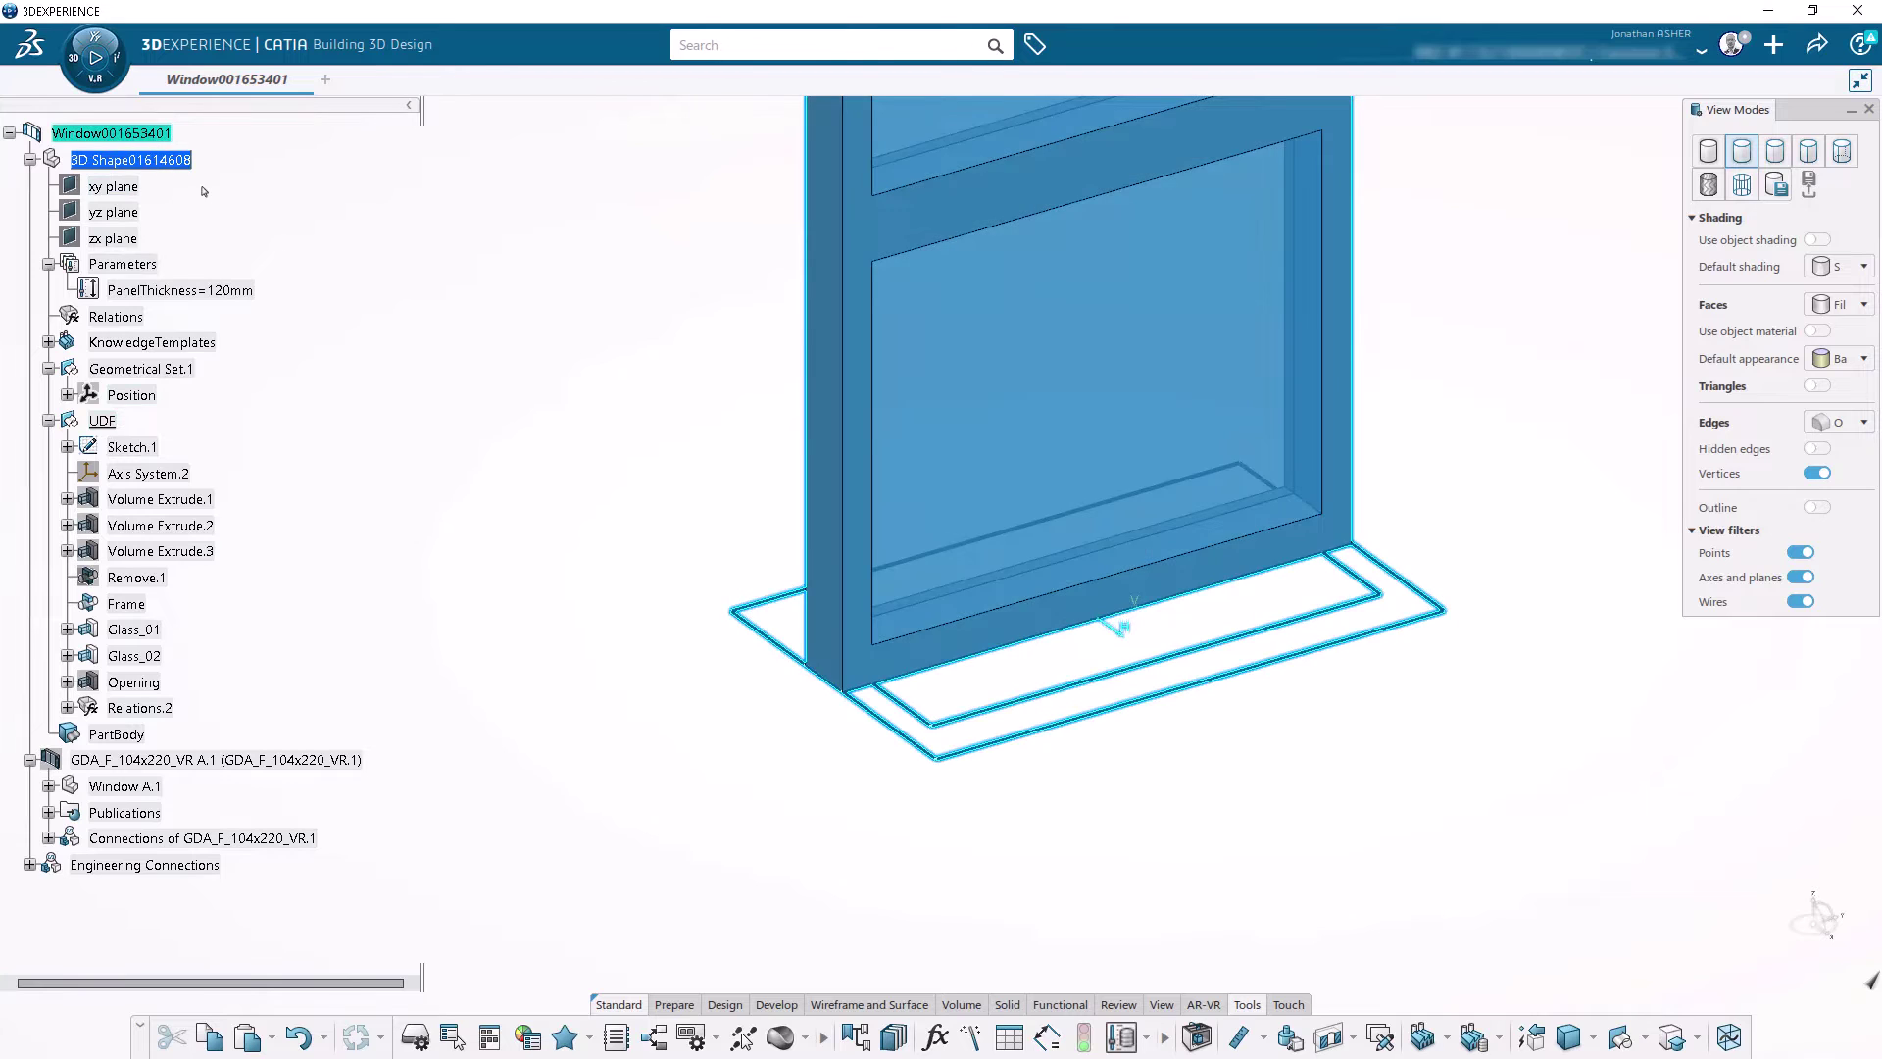
# Step: Activate the root product Window001653401 and switch to the Building and Civil Assemblies app
pyautogui.doubleClick(172, 134)
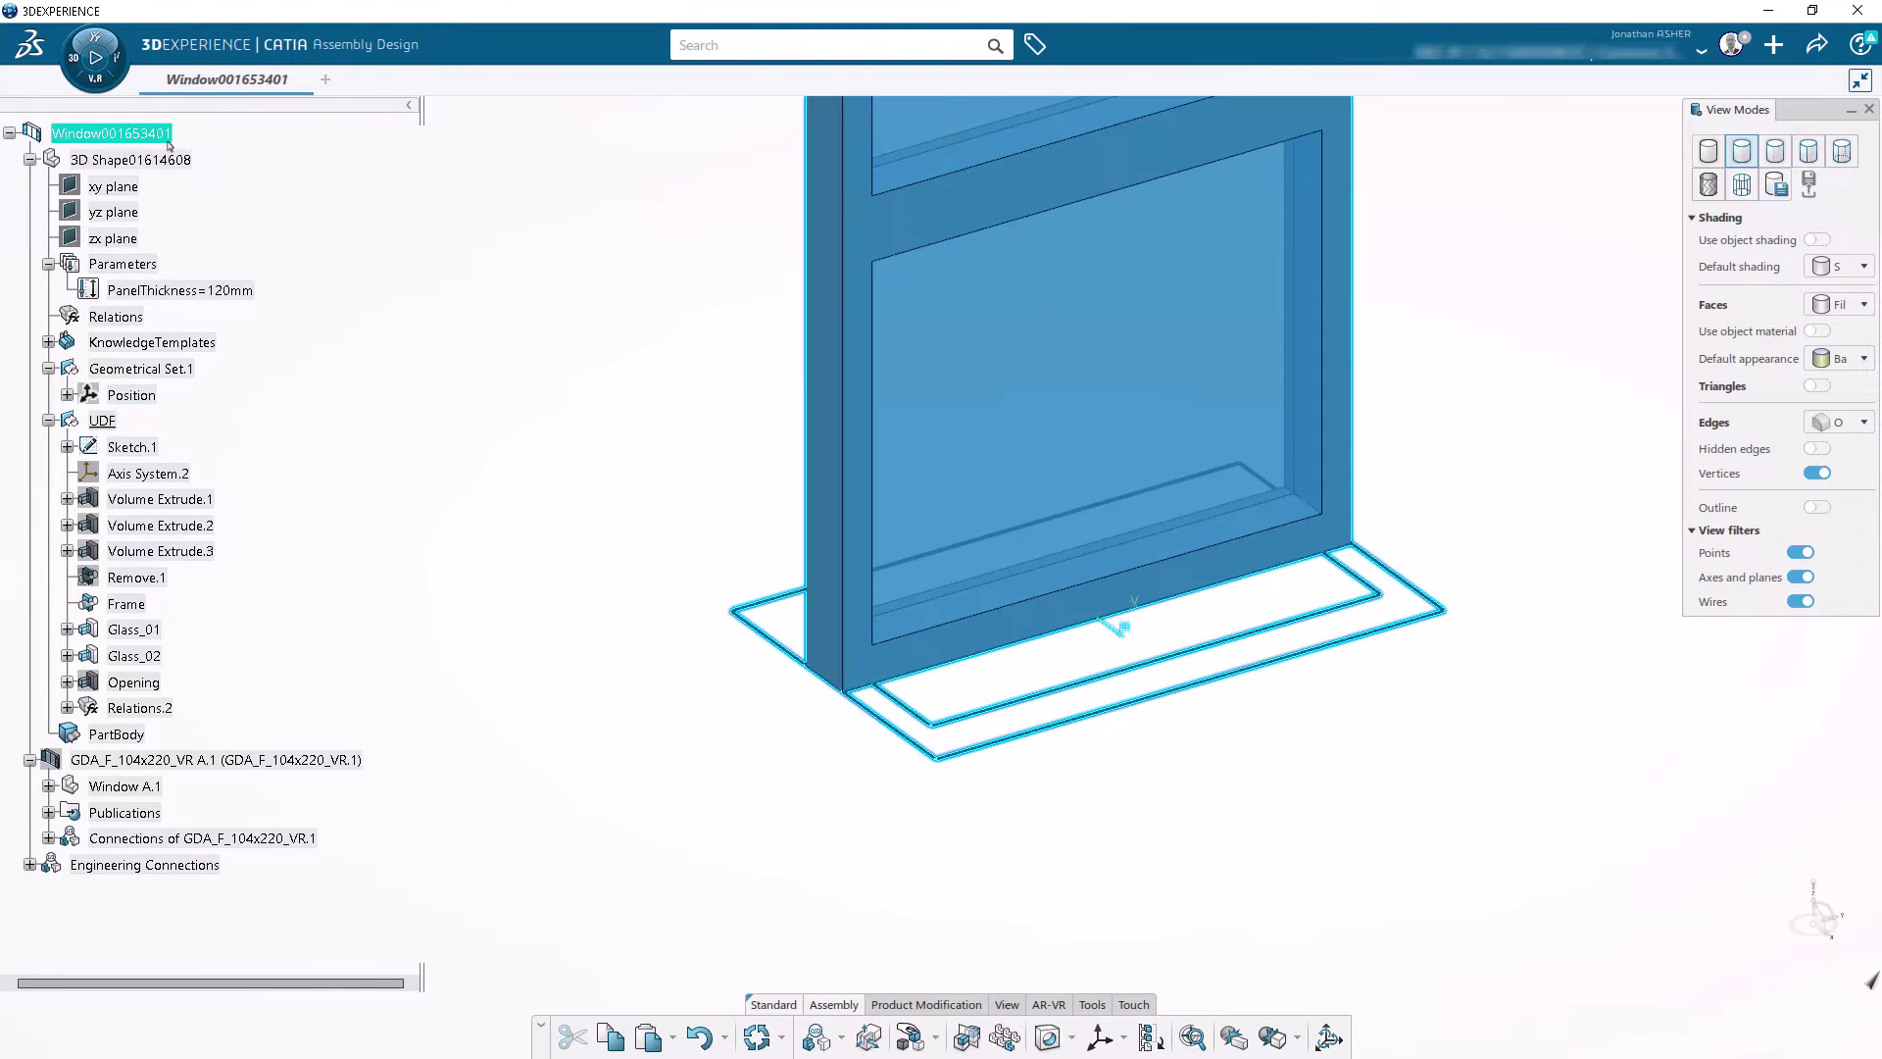
pyautogui.click(74, 55)
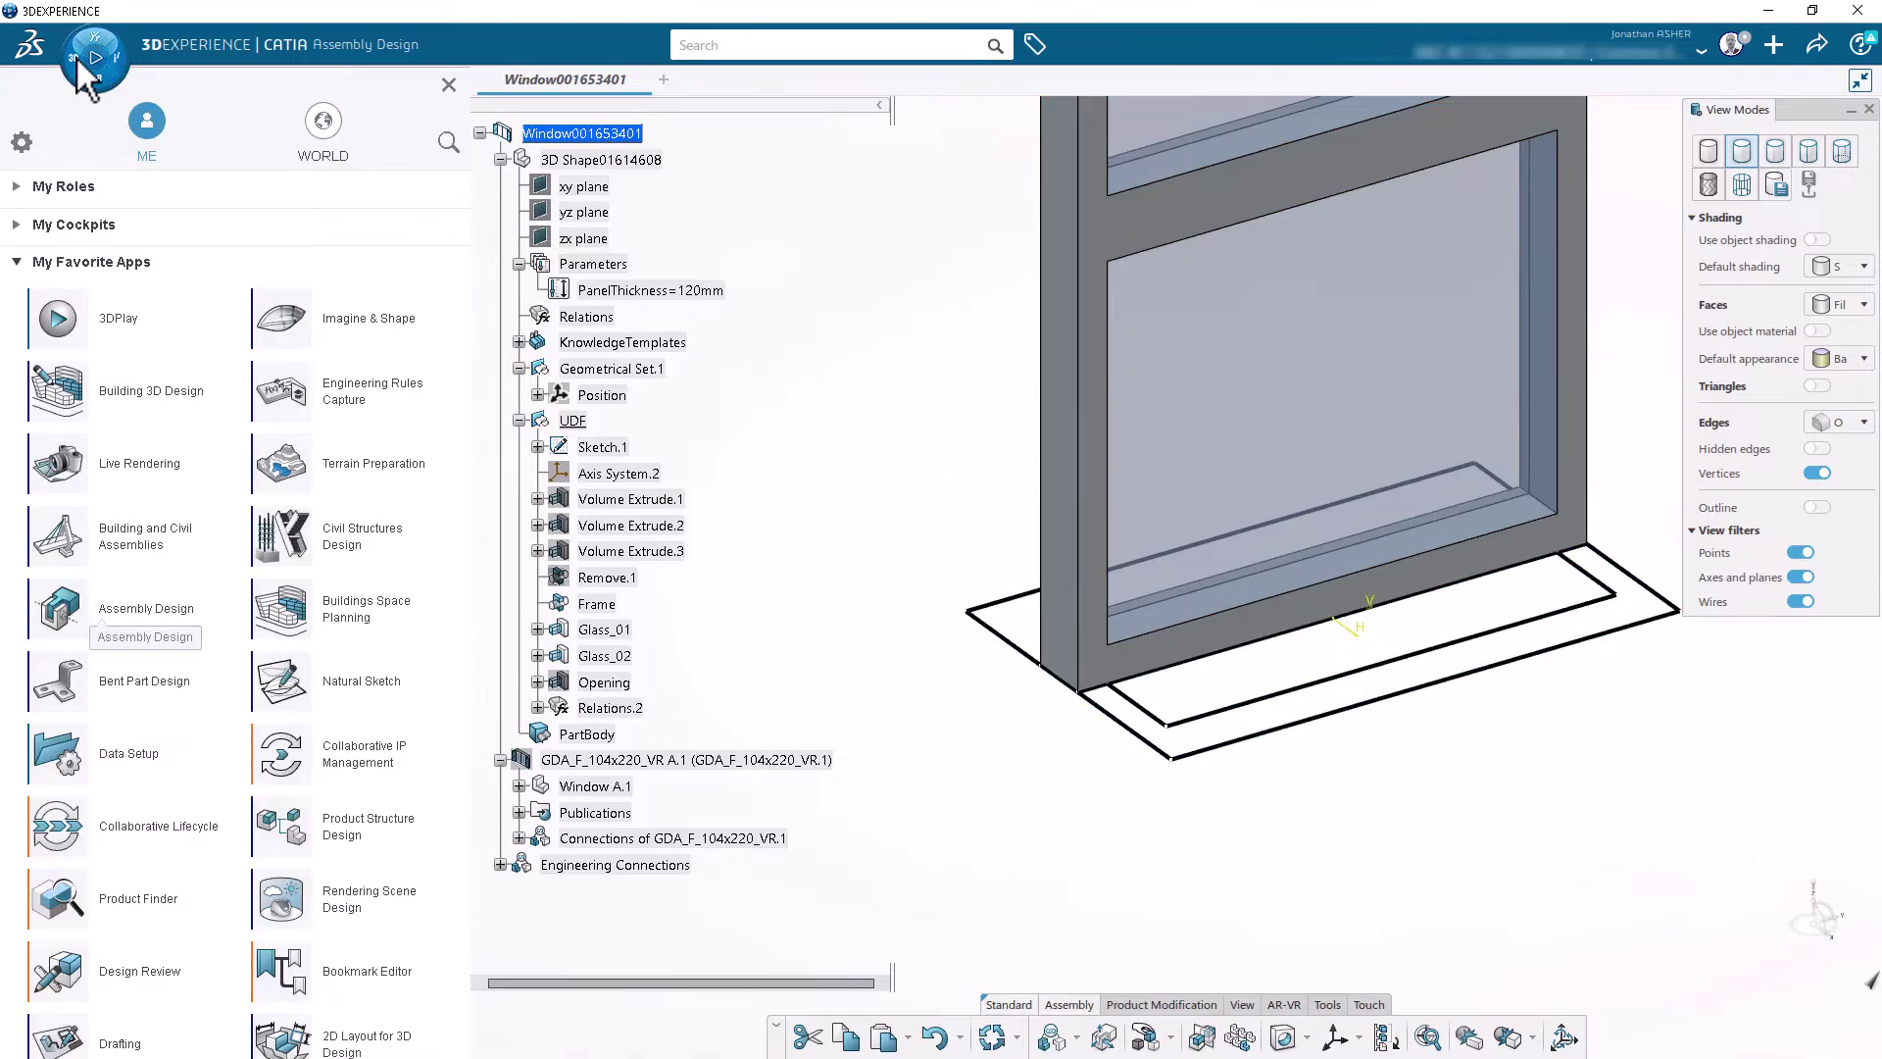
pyautogui.click(67, 529)
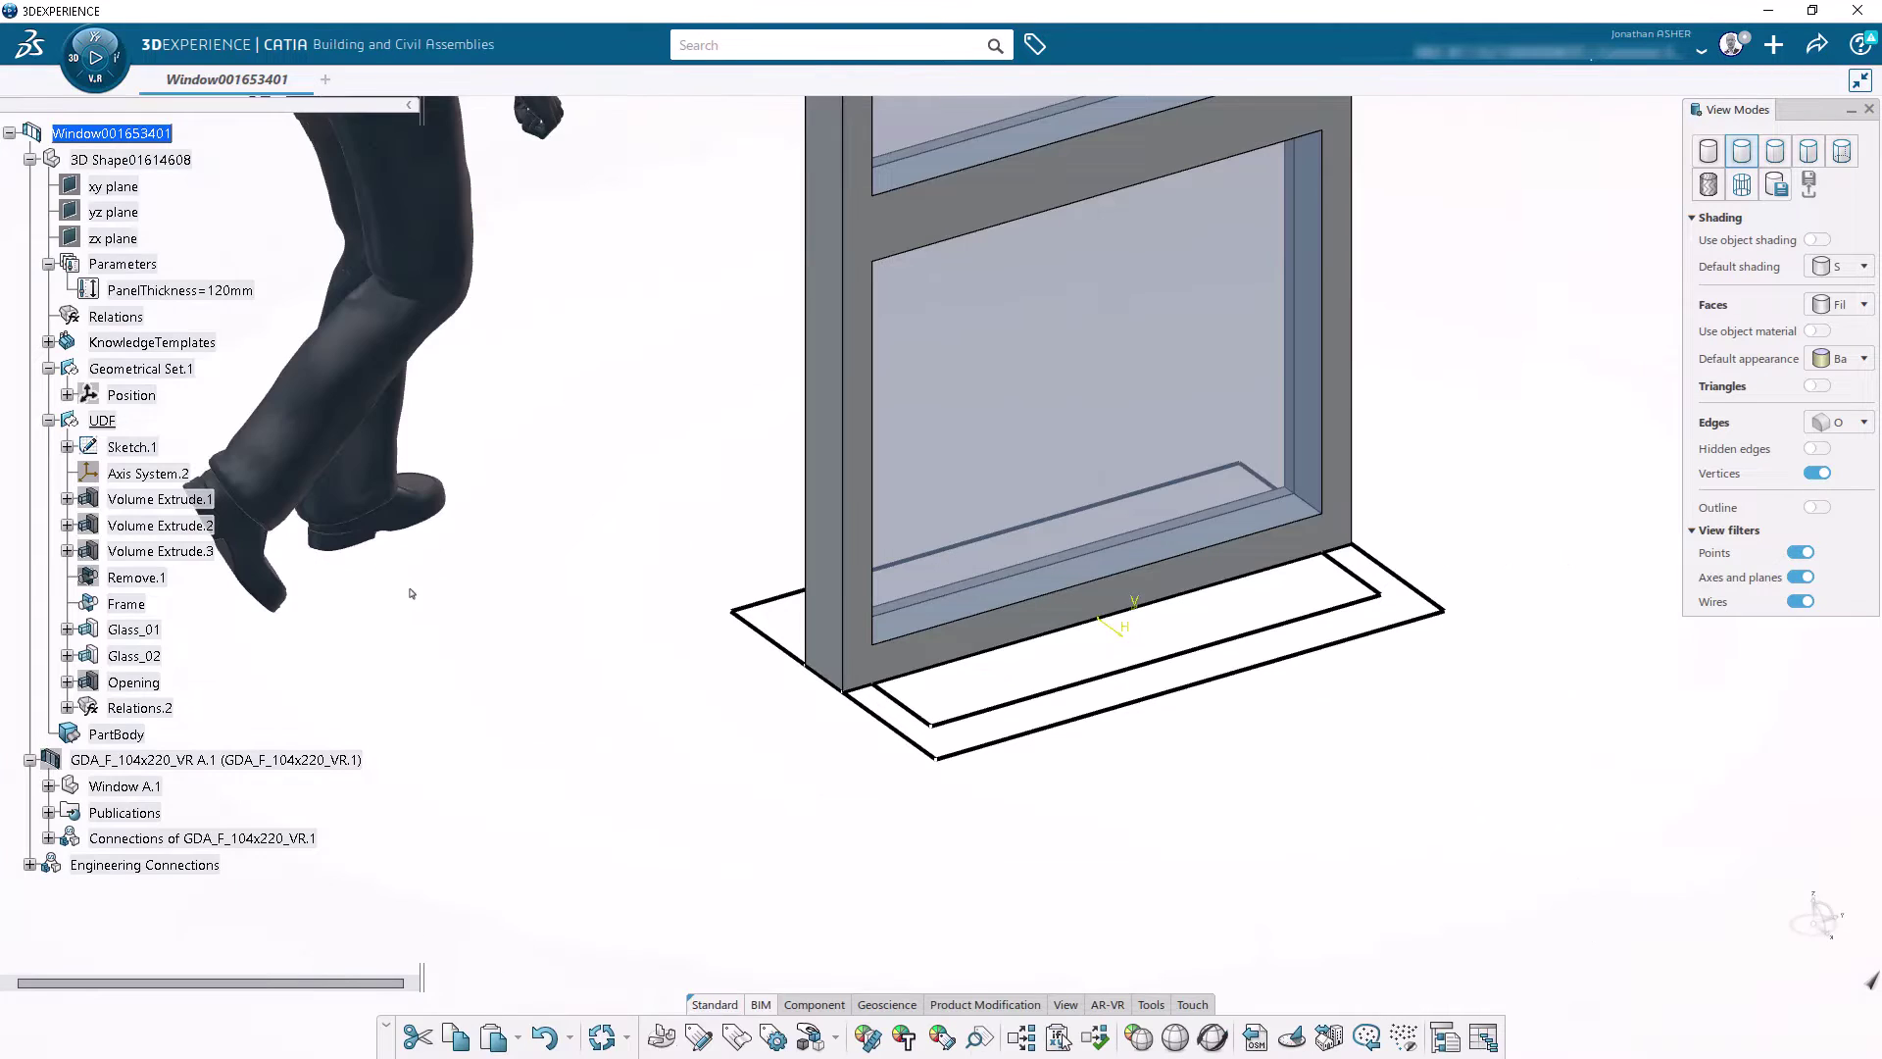
# Step: Define the root product as a Window component, trying to pick Position from Geometrical Set.1 as its axis system
pyautogui.moveTo(635, 474); pyautogui.dragTo(697, 677, button='middle')
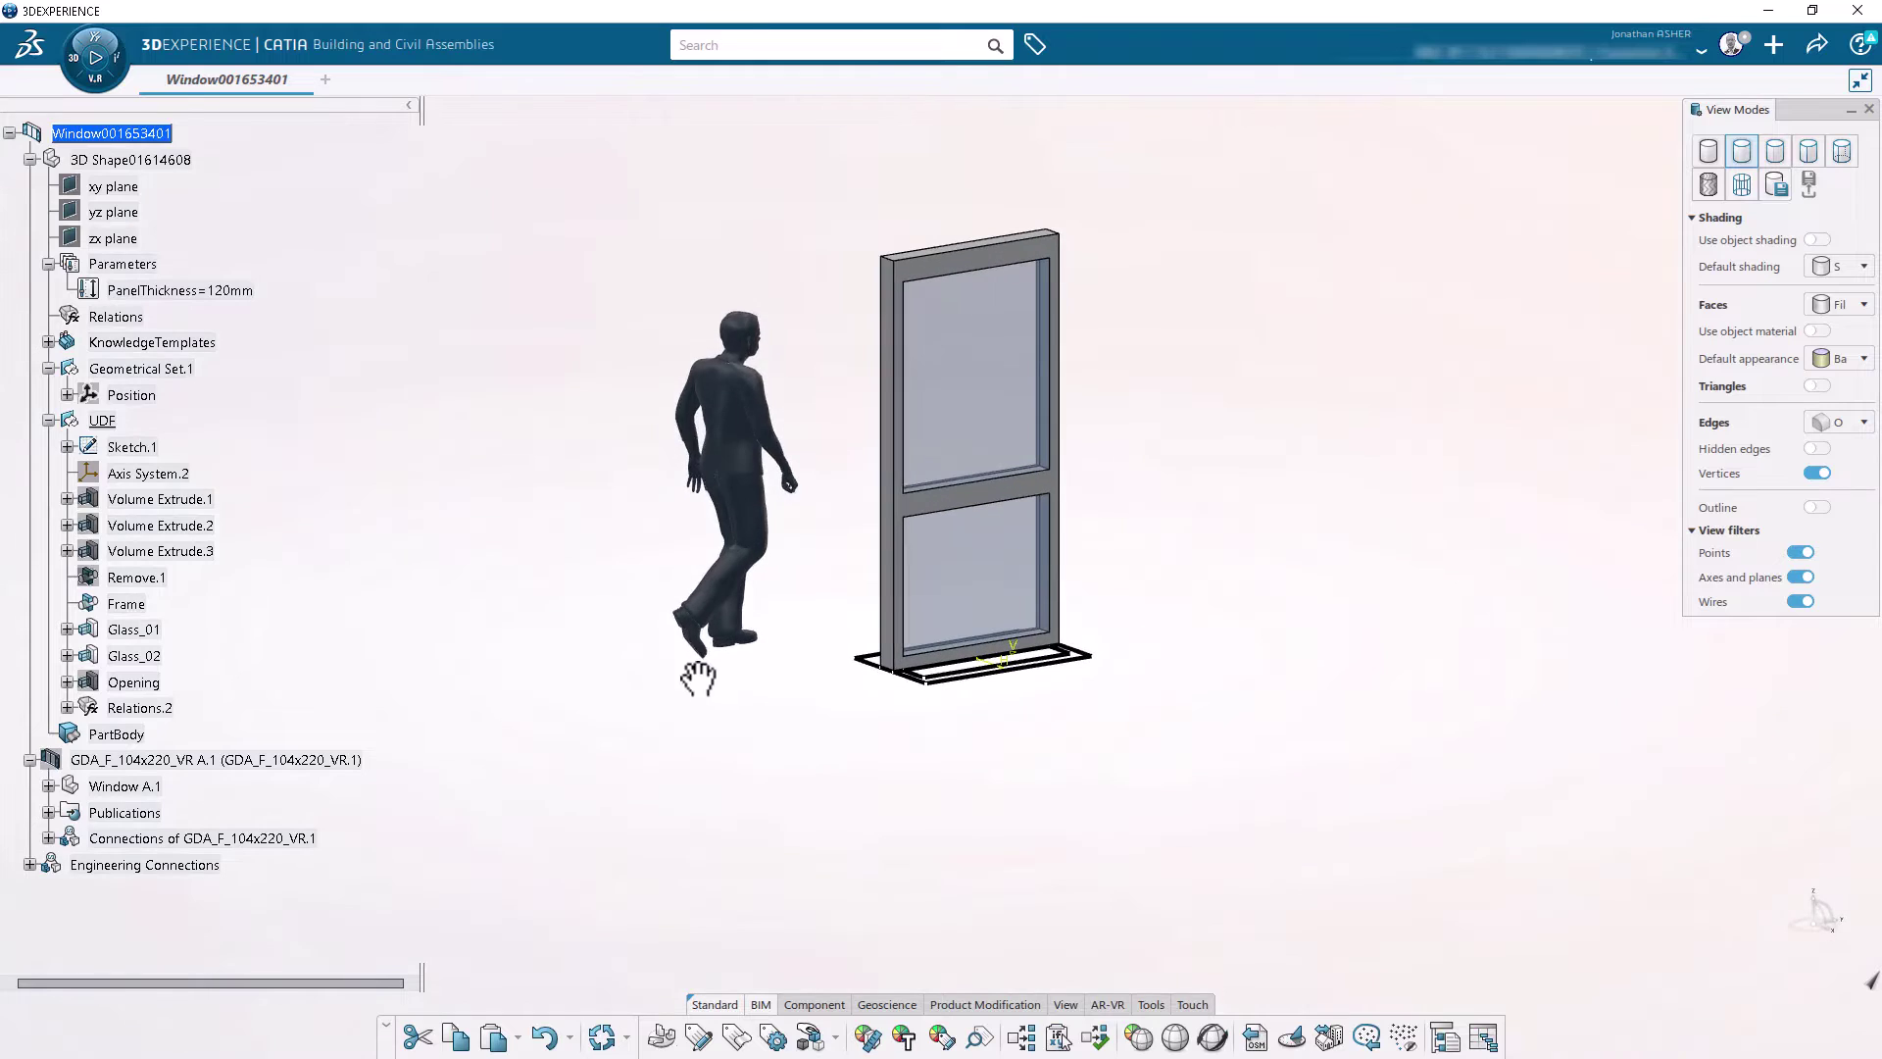
pyautogui.click(810, 1007)
pyautogui.click(950, 1040)
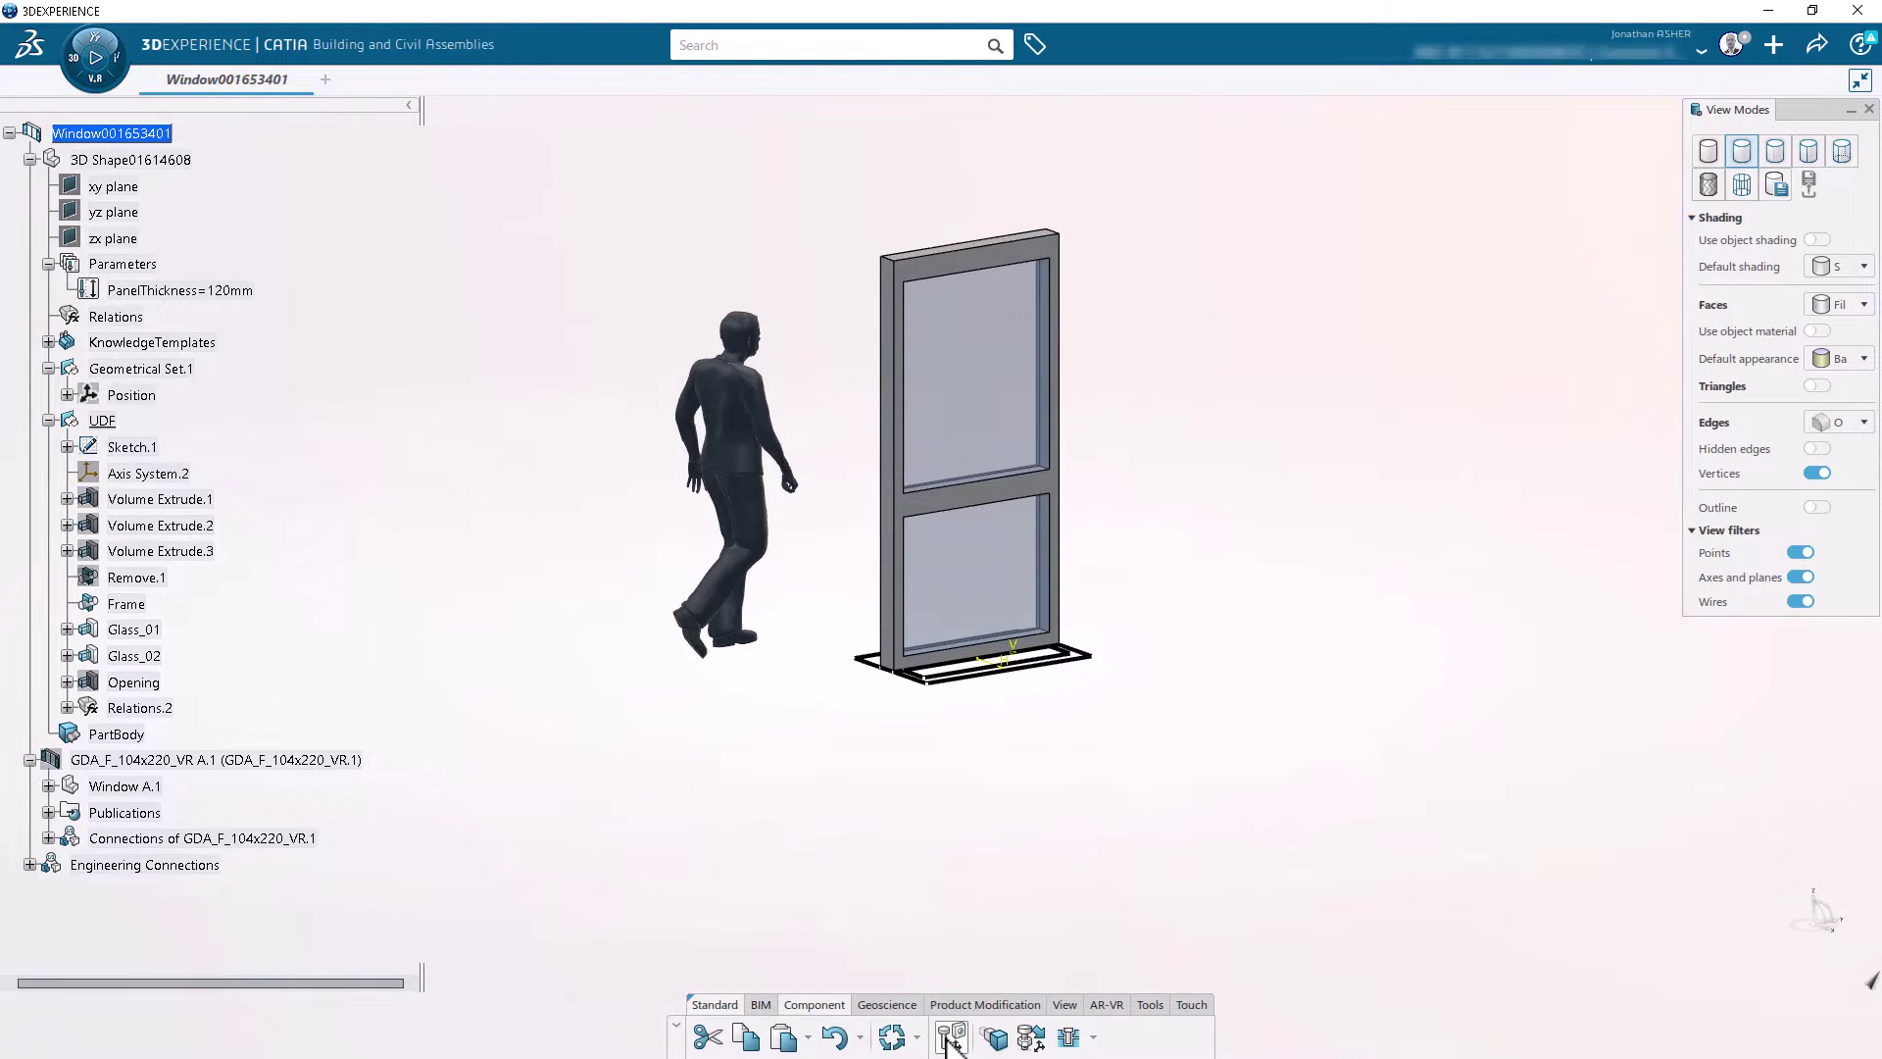
pyautogui.click(913, 627)
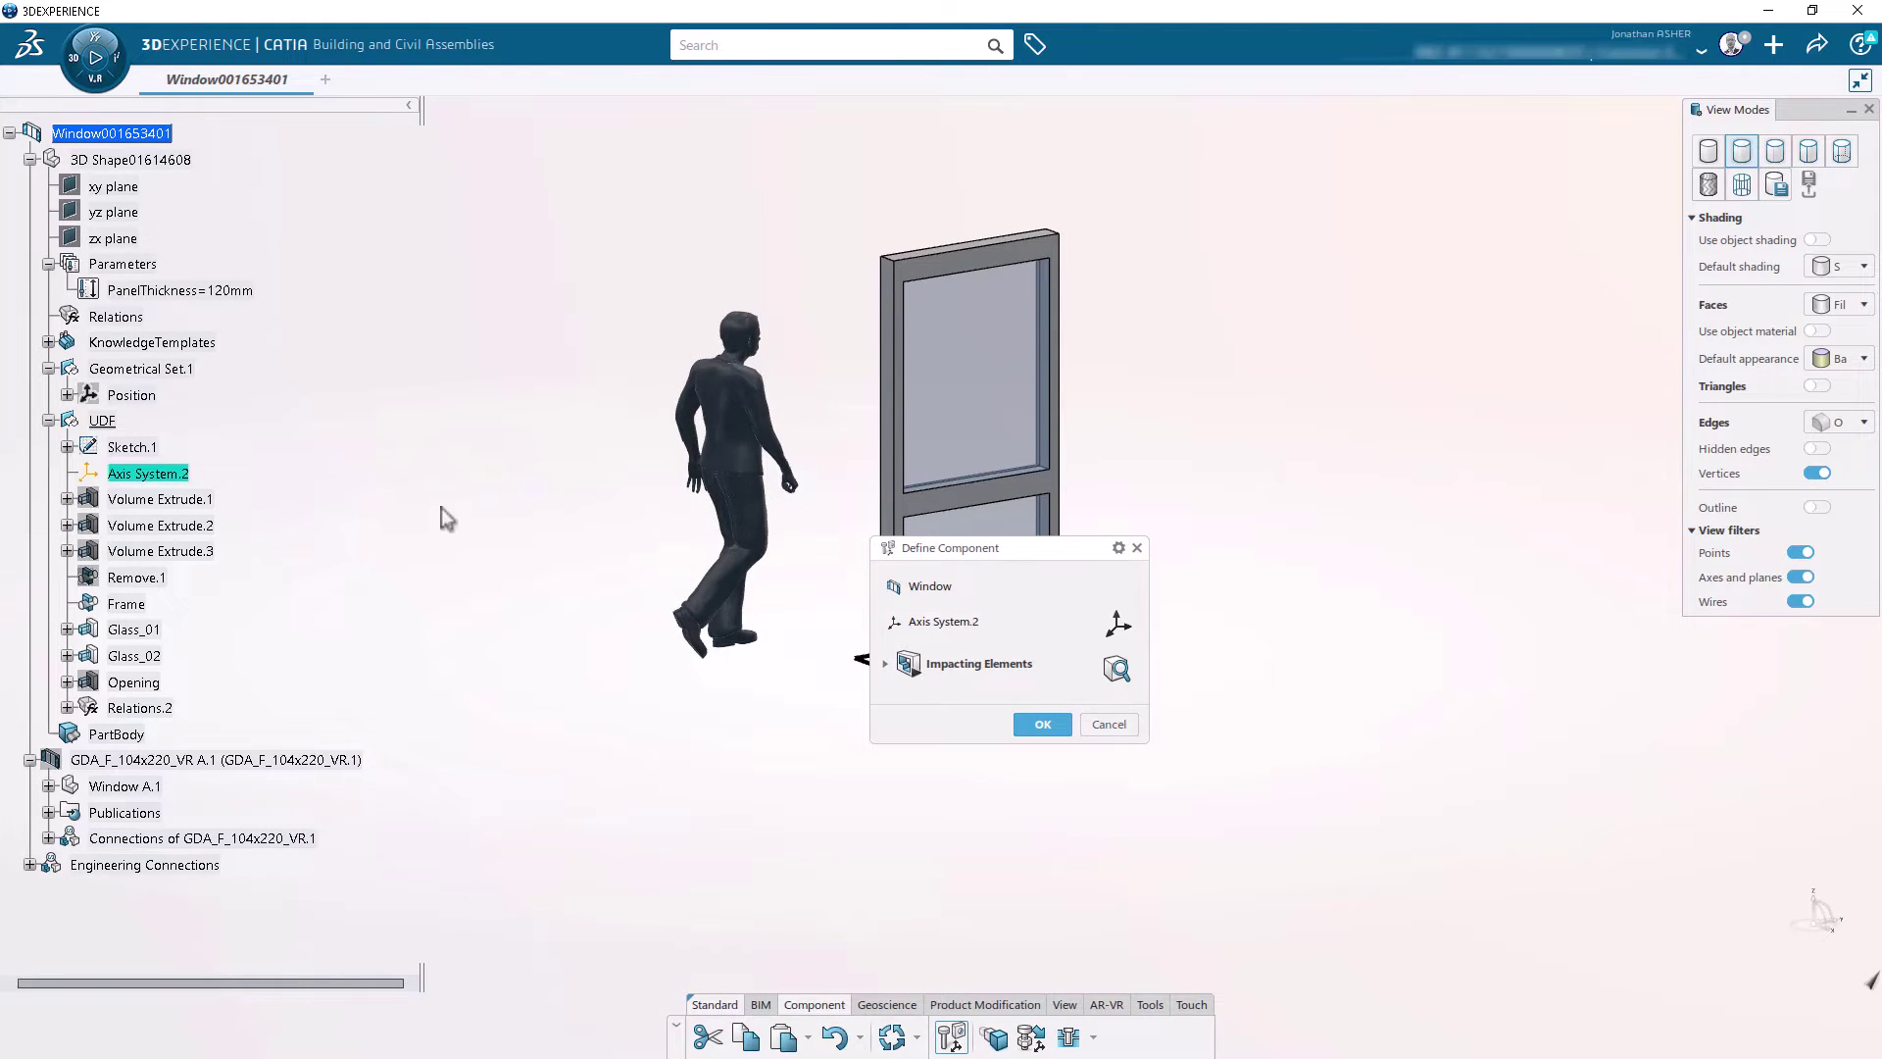
pyautogui.click(137, 395)
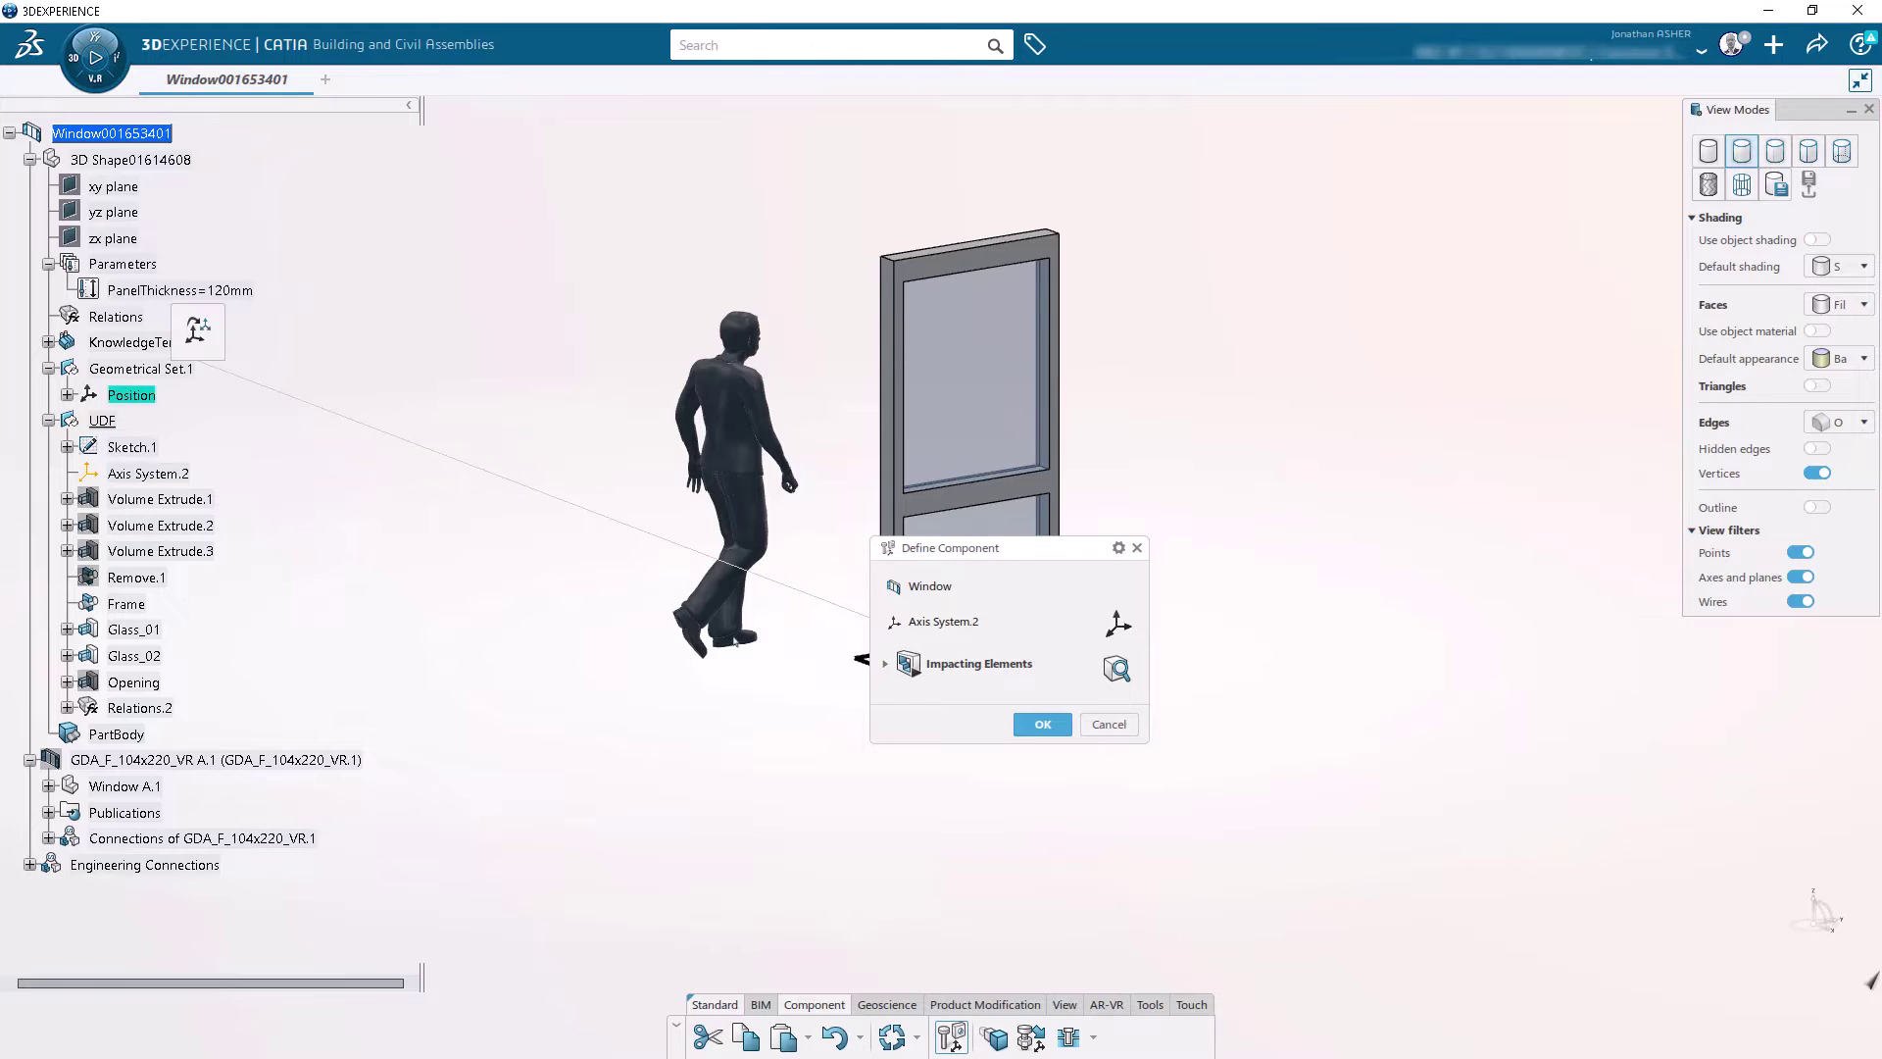
pyautogui.click(1037, 732)
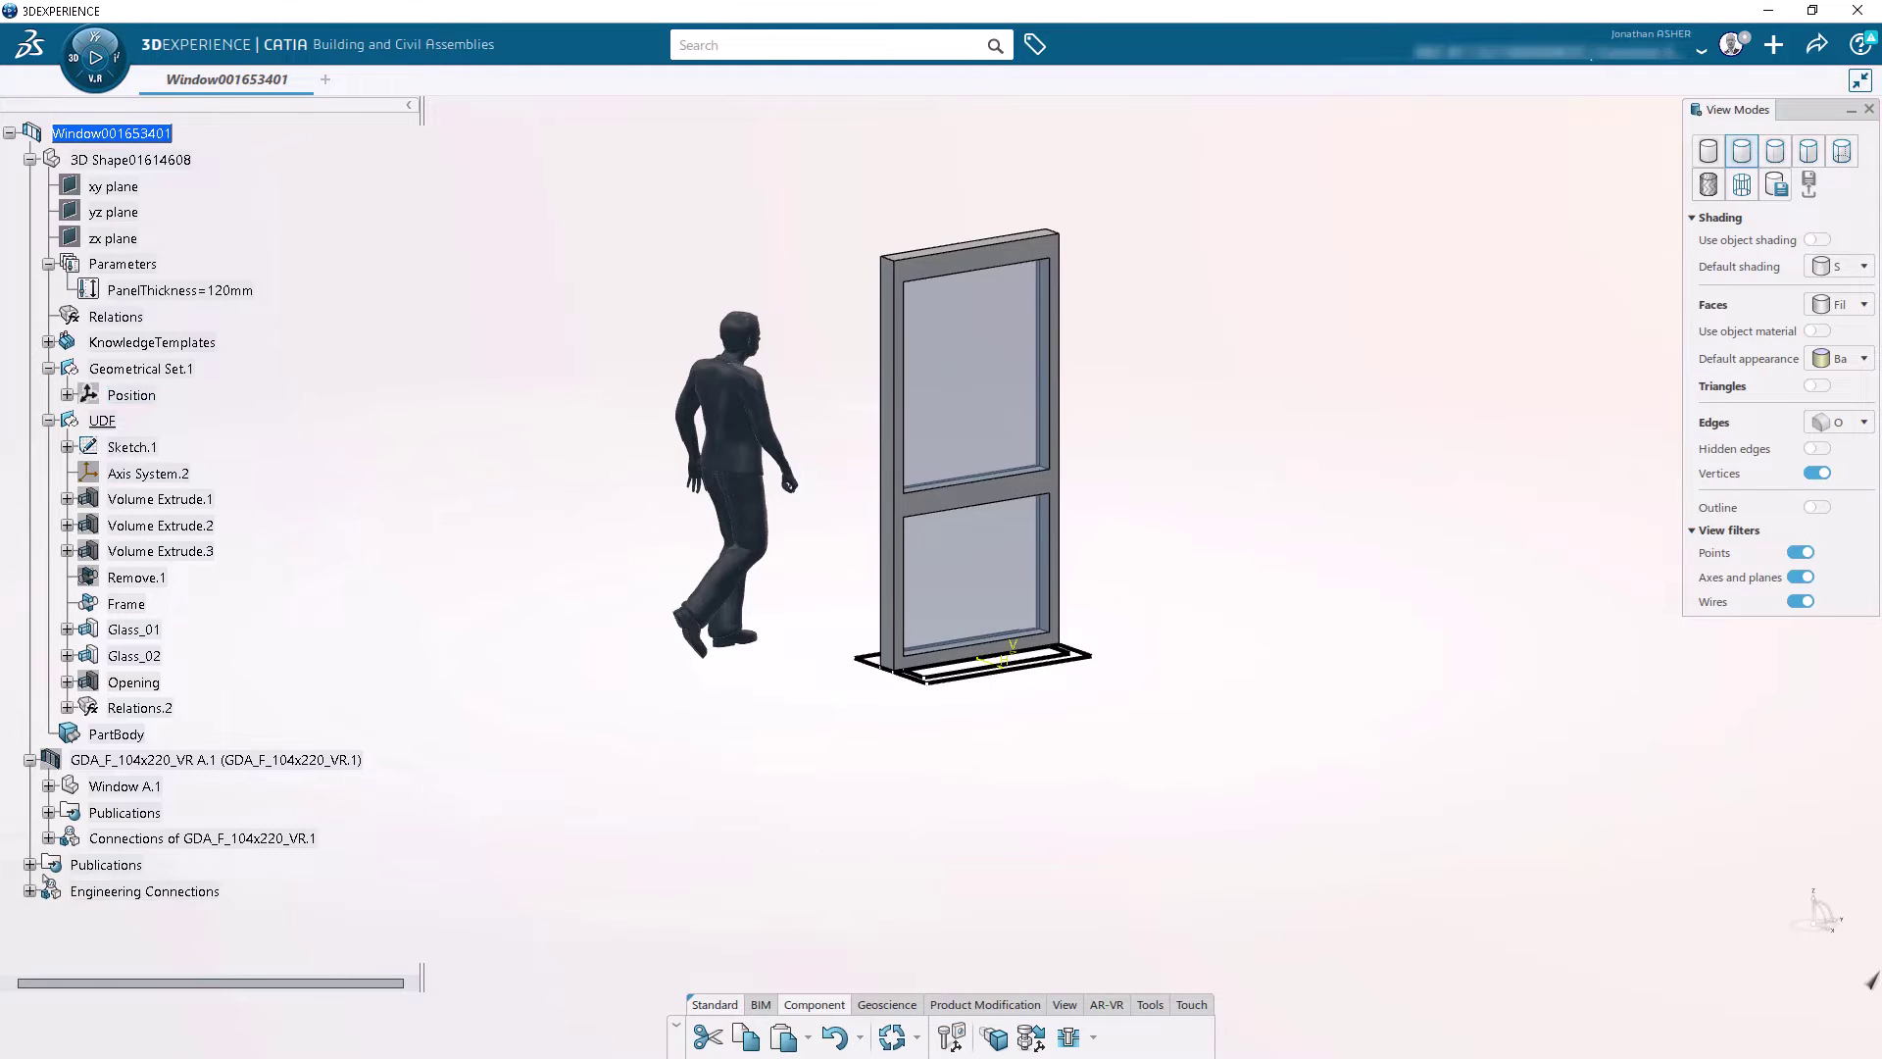
# Step: Redirect the Base Axis System publication to the Position axis system in Geometrical Set.1
pyautogui.click(93, 890)
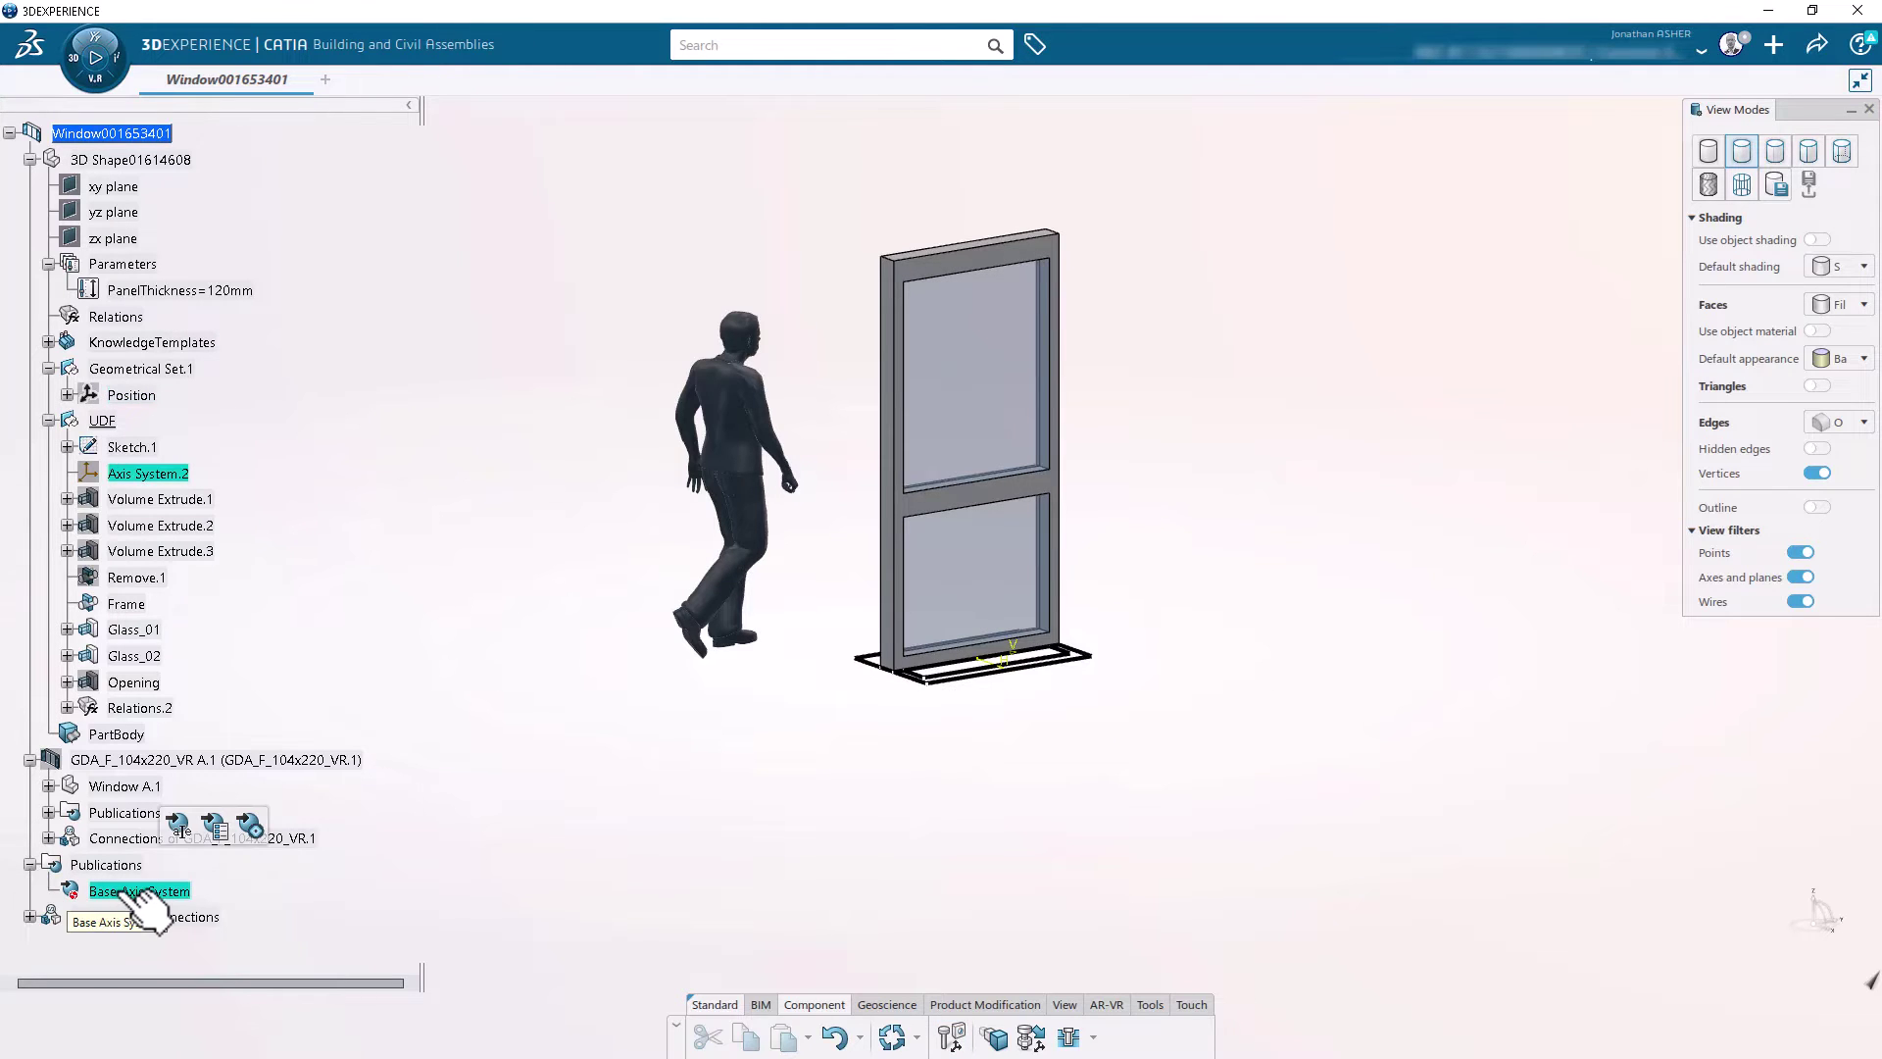
pyautogui.click(251, 827)
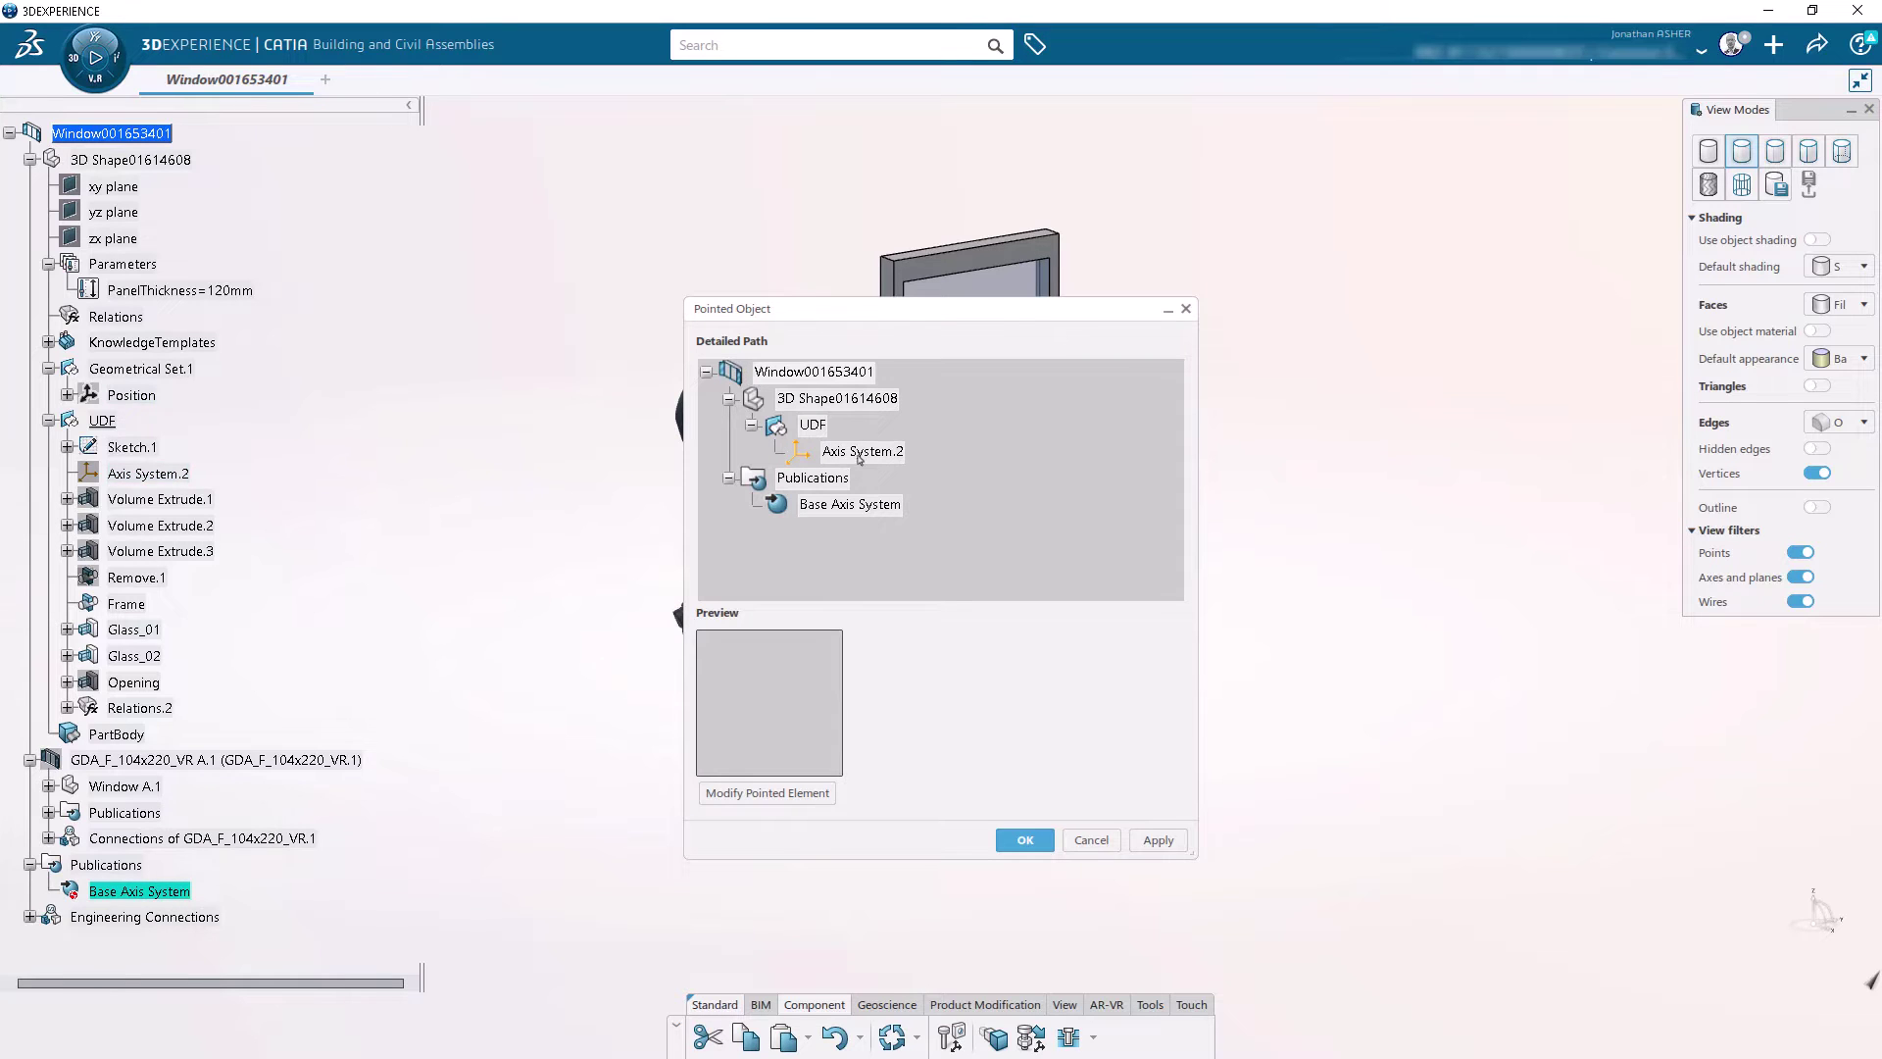
pyautogui.click(859, 455)
pyautogui.click(790, 795)
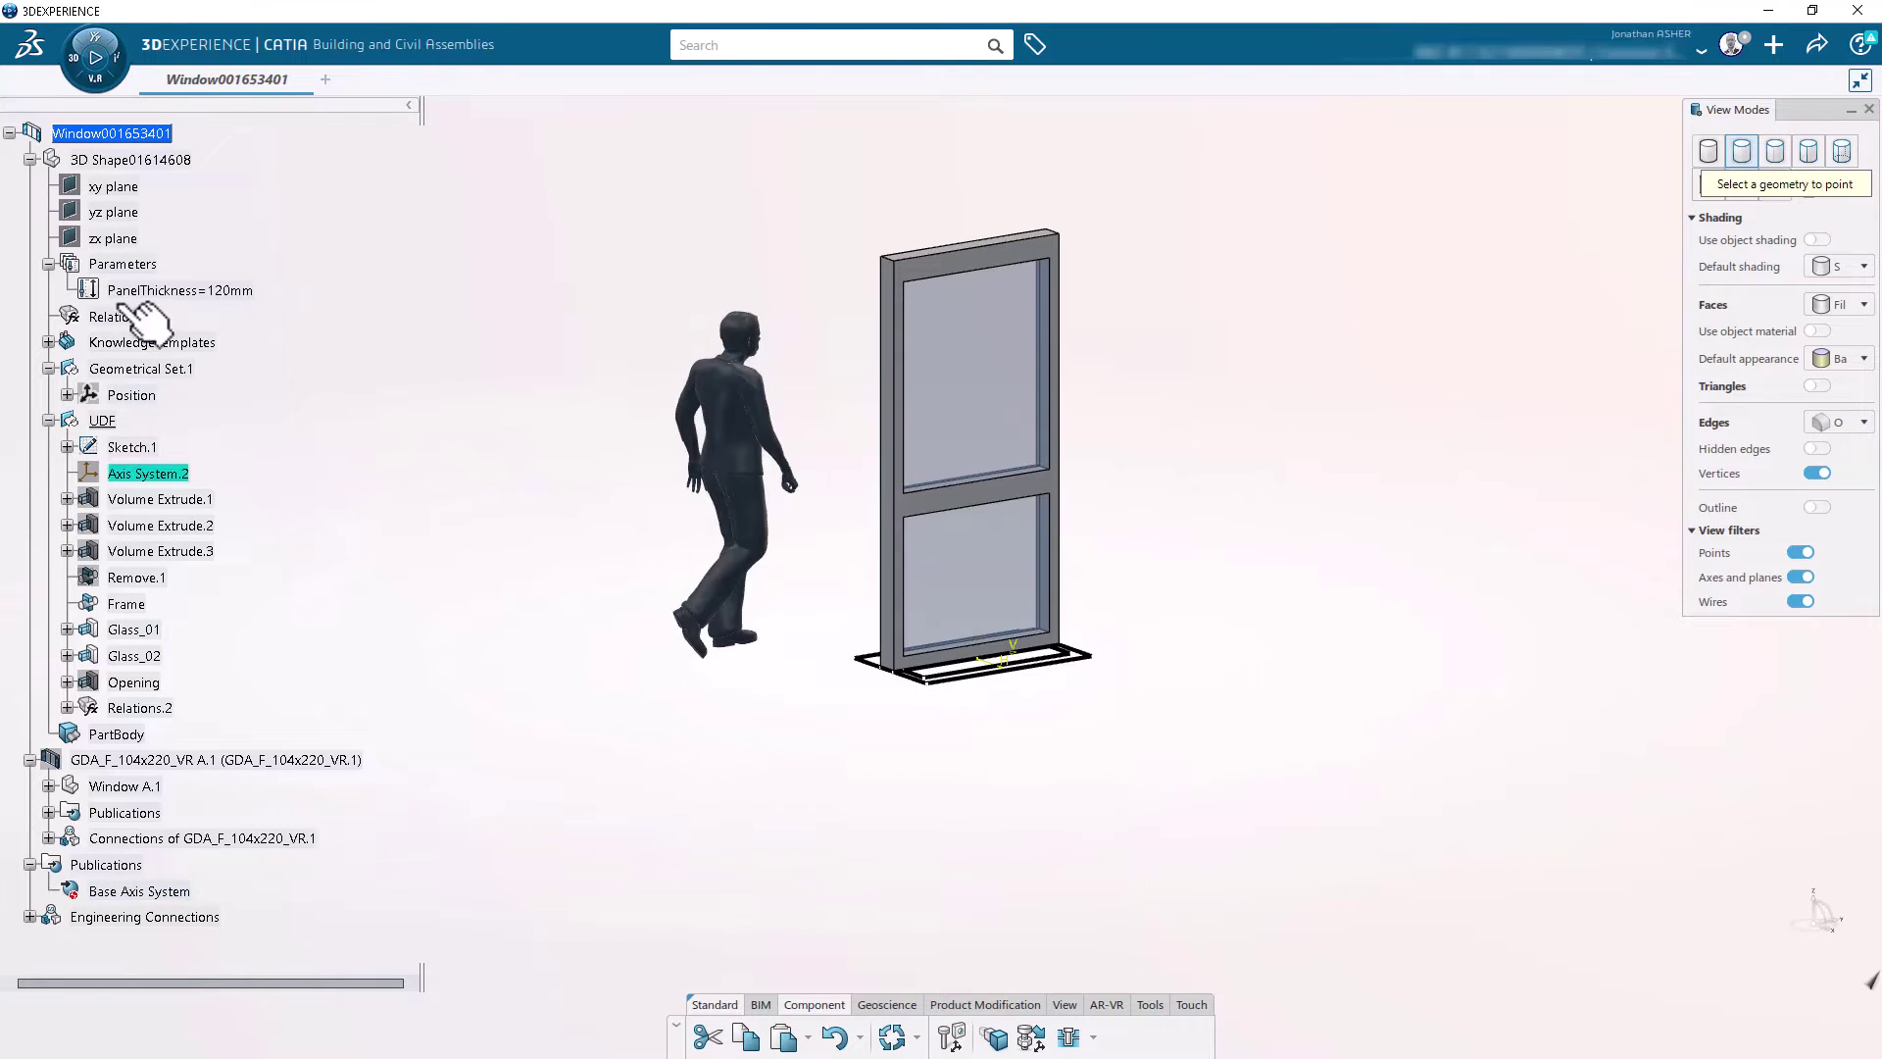
pyautogui.click(132, 395)
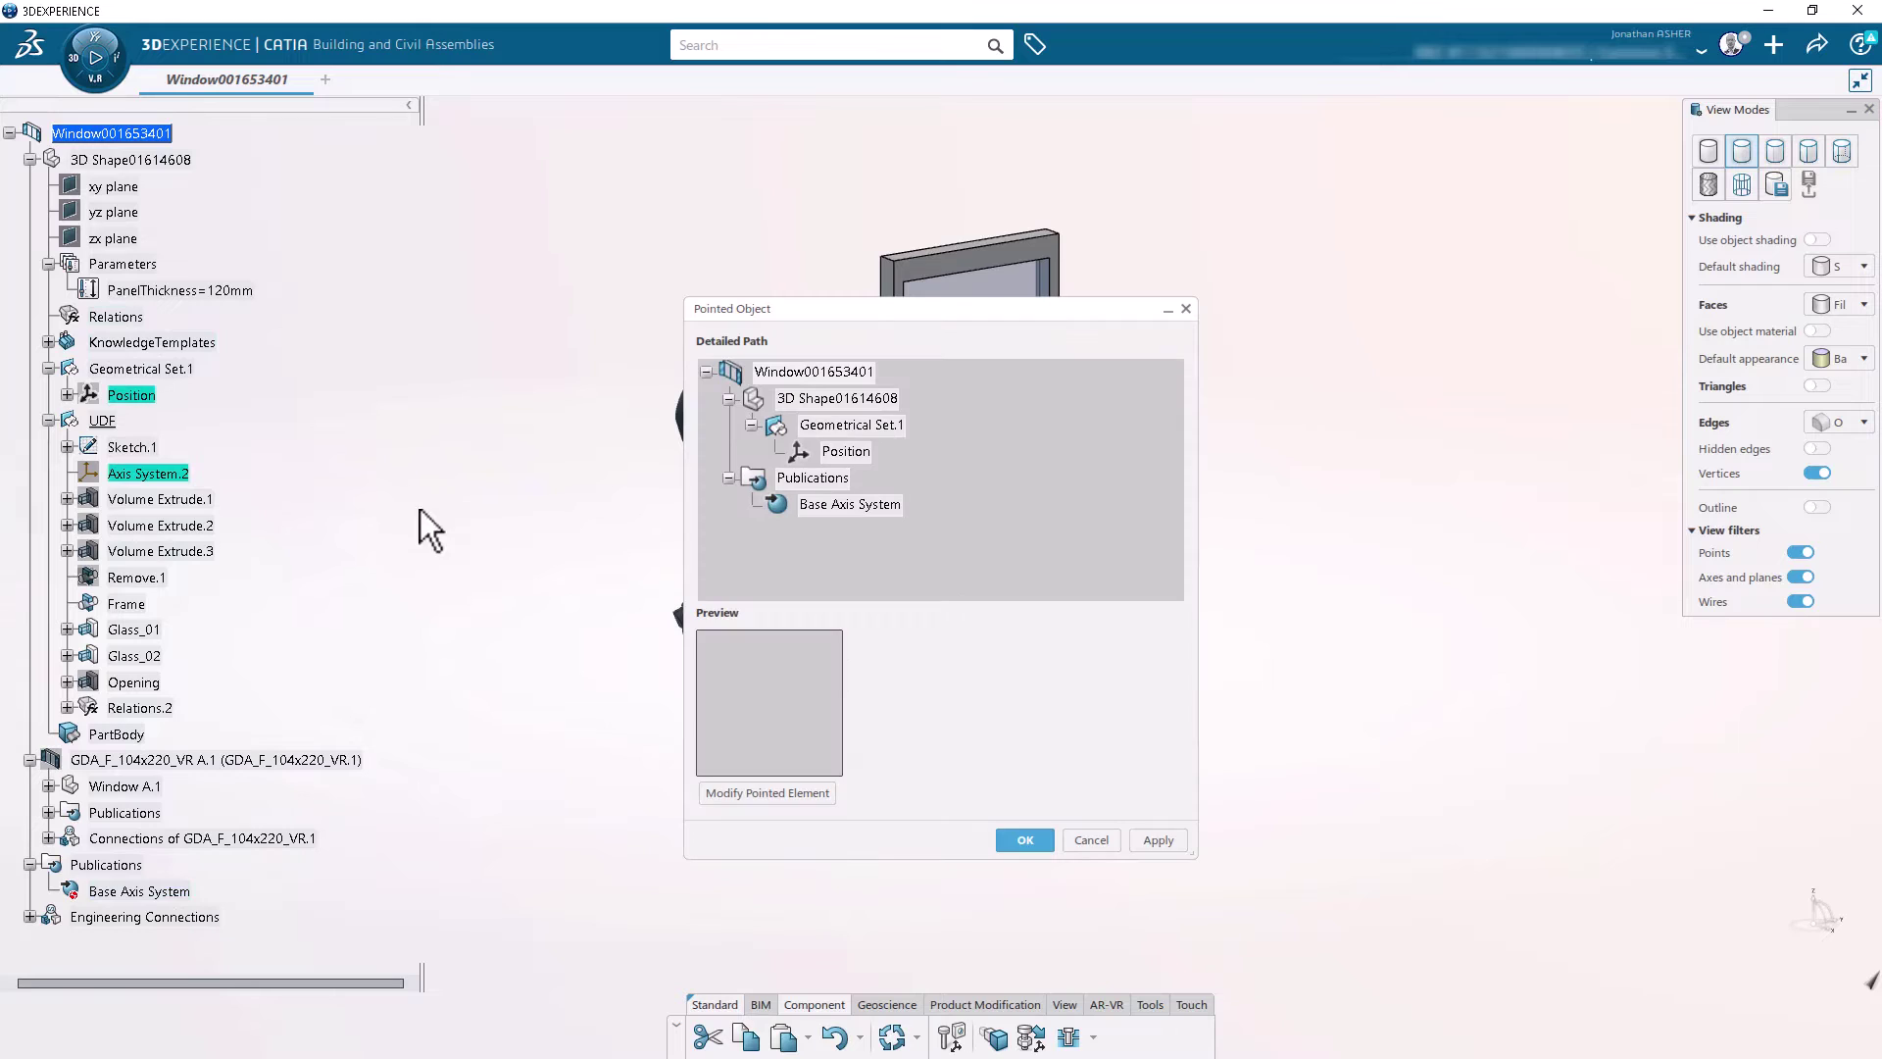
pyautogui.click(1024, 841)
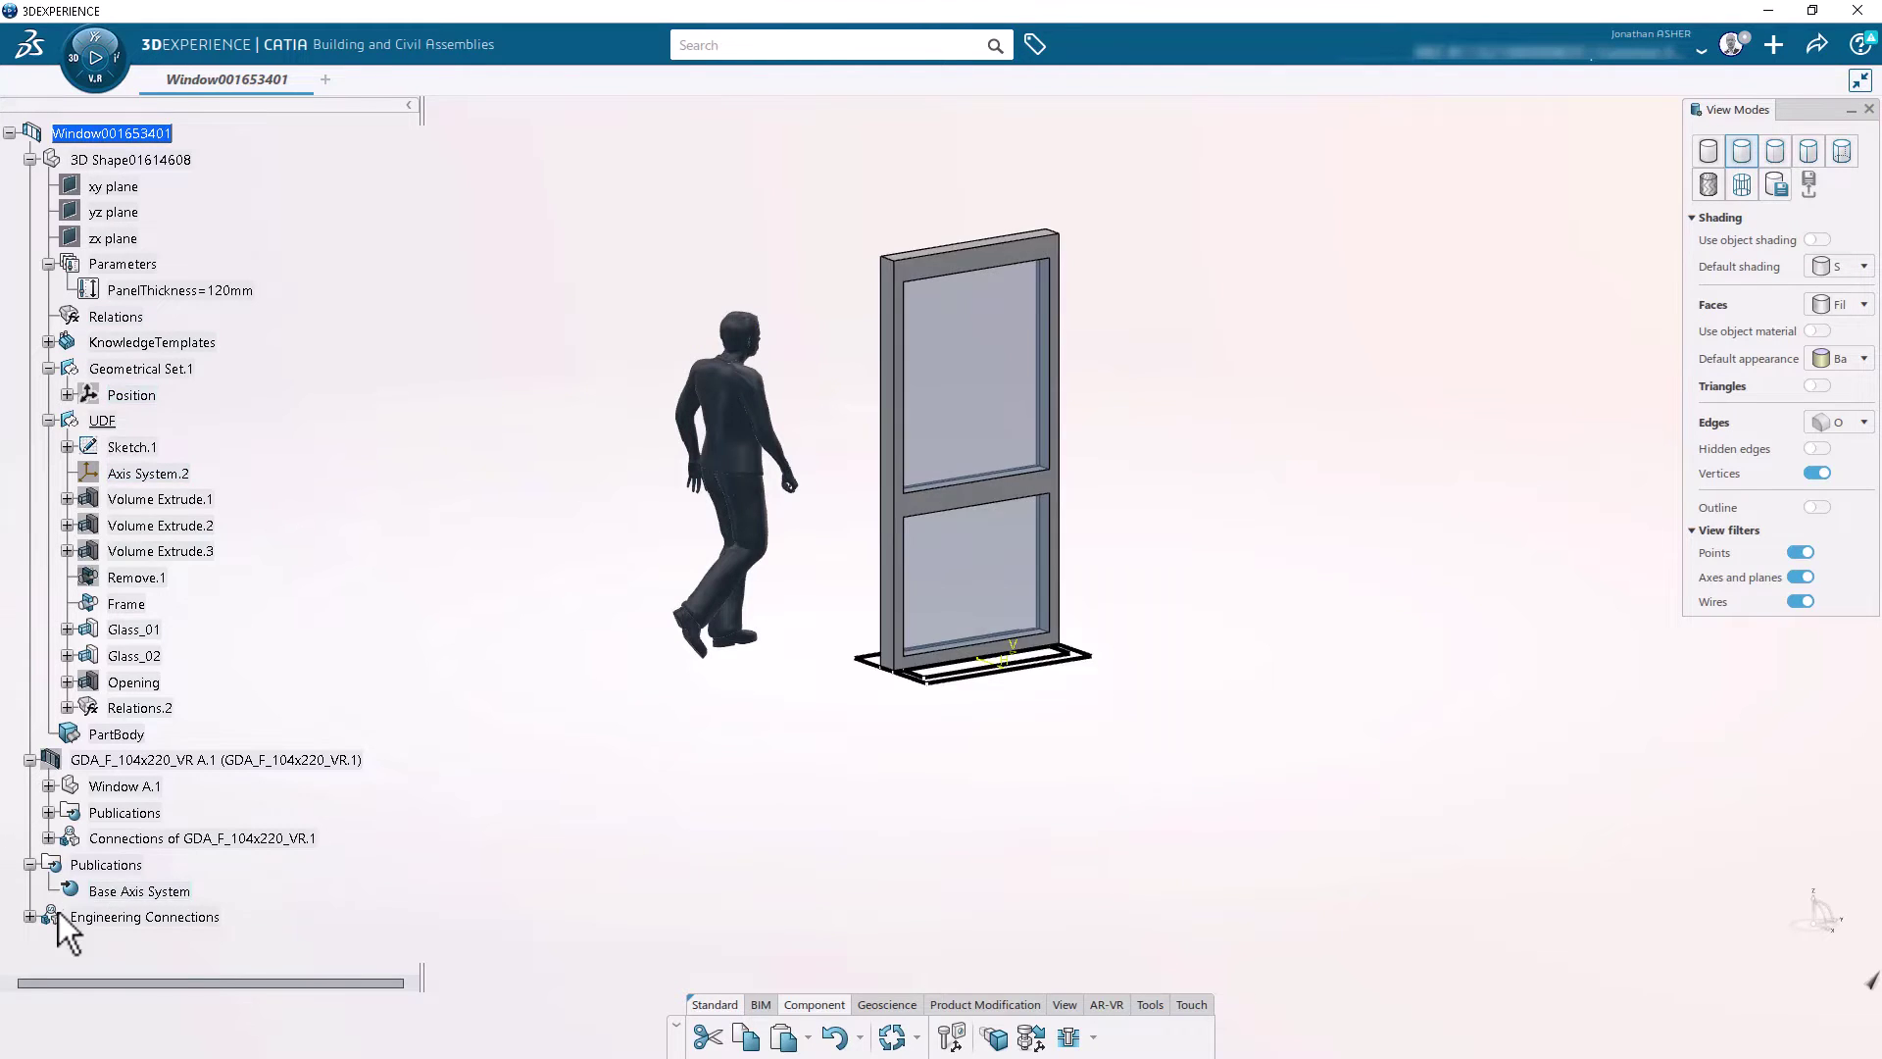
# Step: Edit the Rigid.1 engineering connection so its Fix together relatively constraint uses Axis System.2 as the first support
pyautogui.click(29, 917)
pyautogui.click(156, 945)
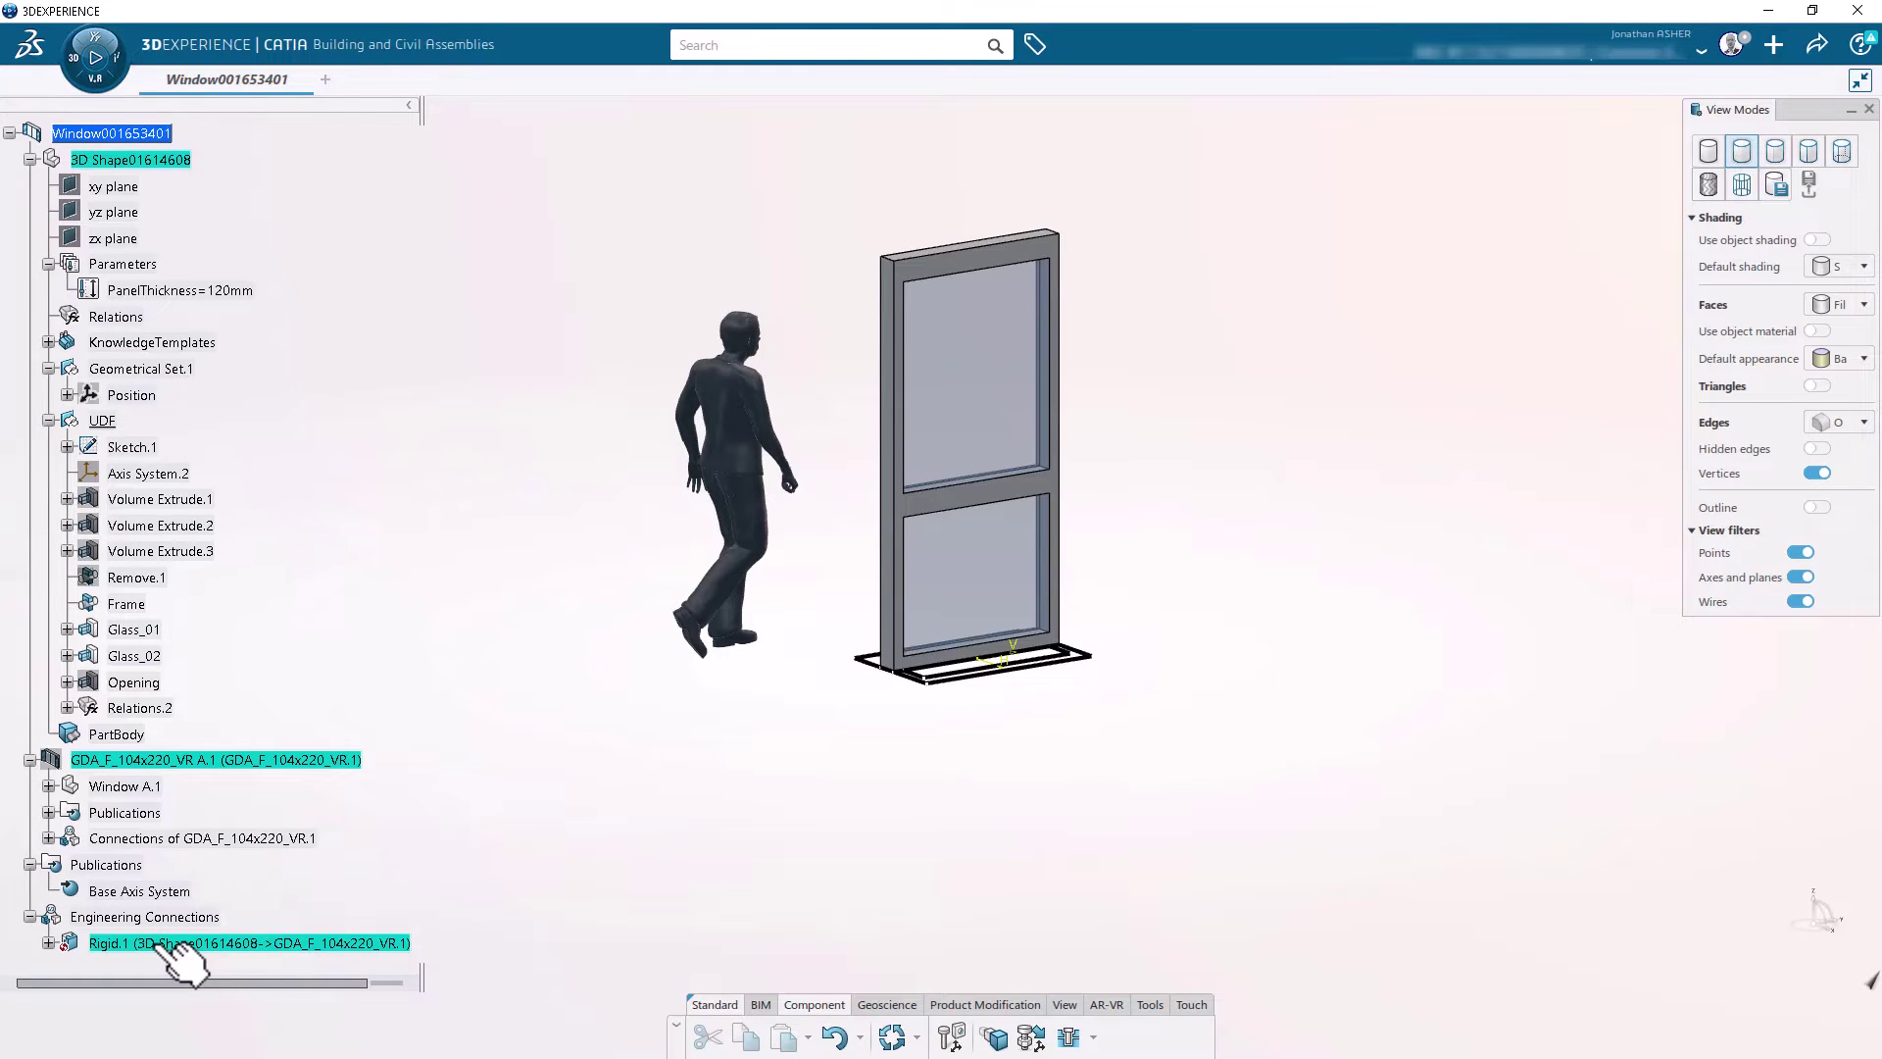
pyautogui.doubleClick(172, 945)
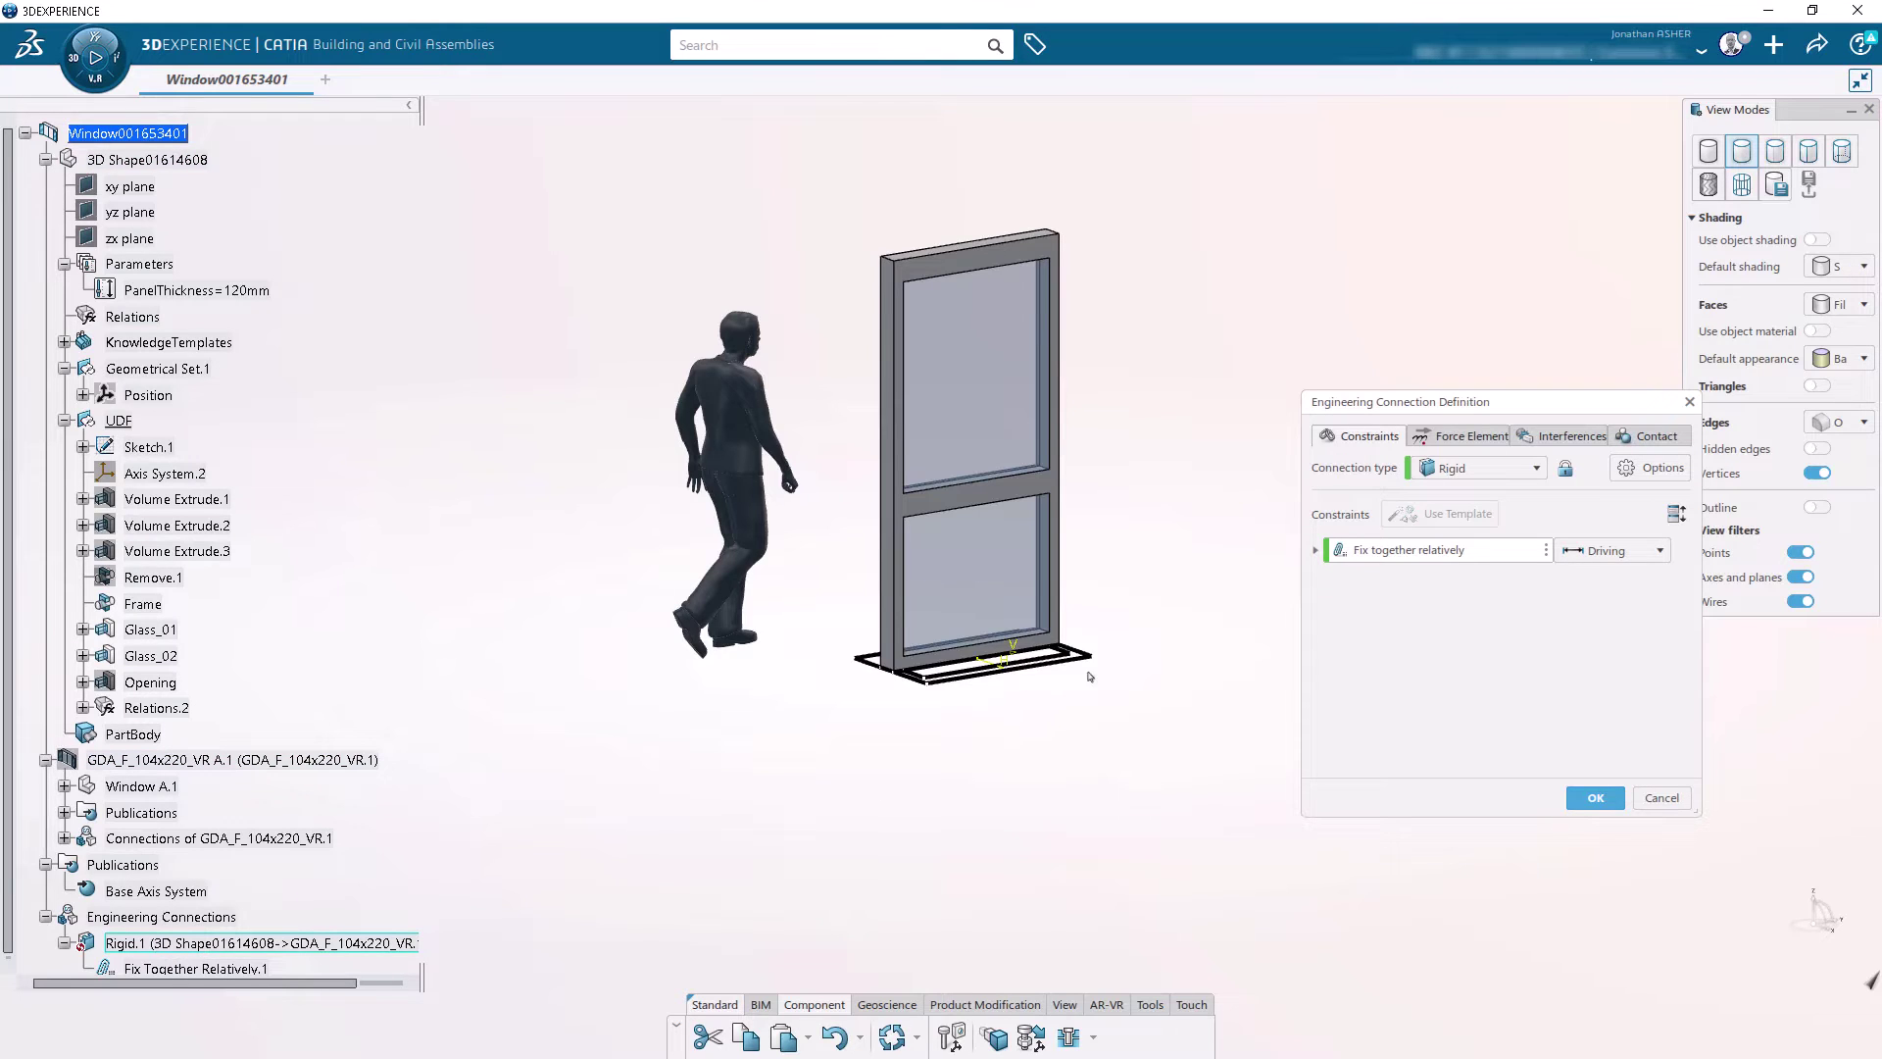
pyautogui.click(1317, 550)
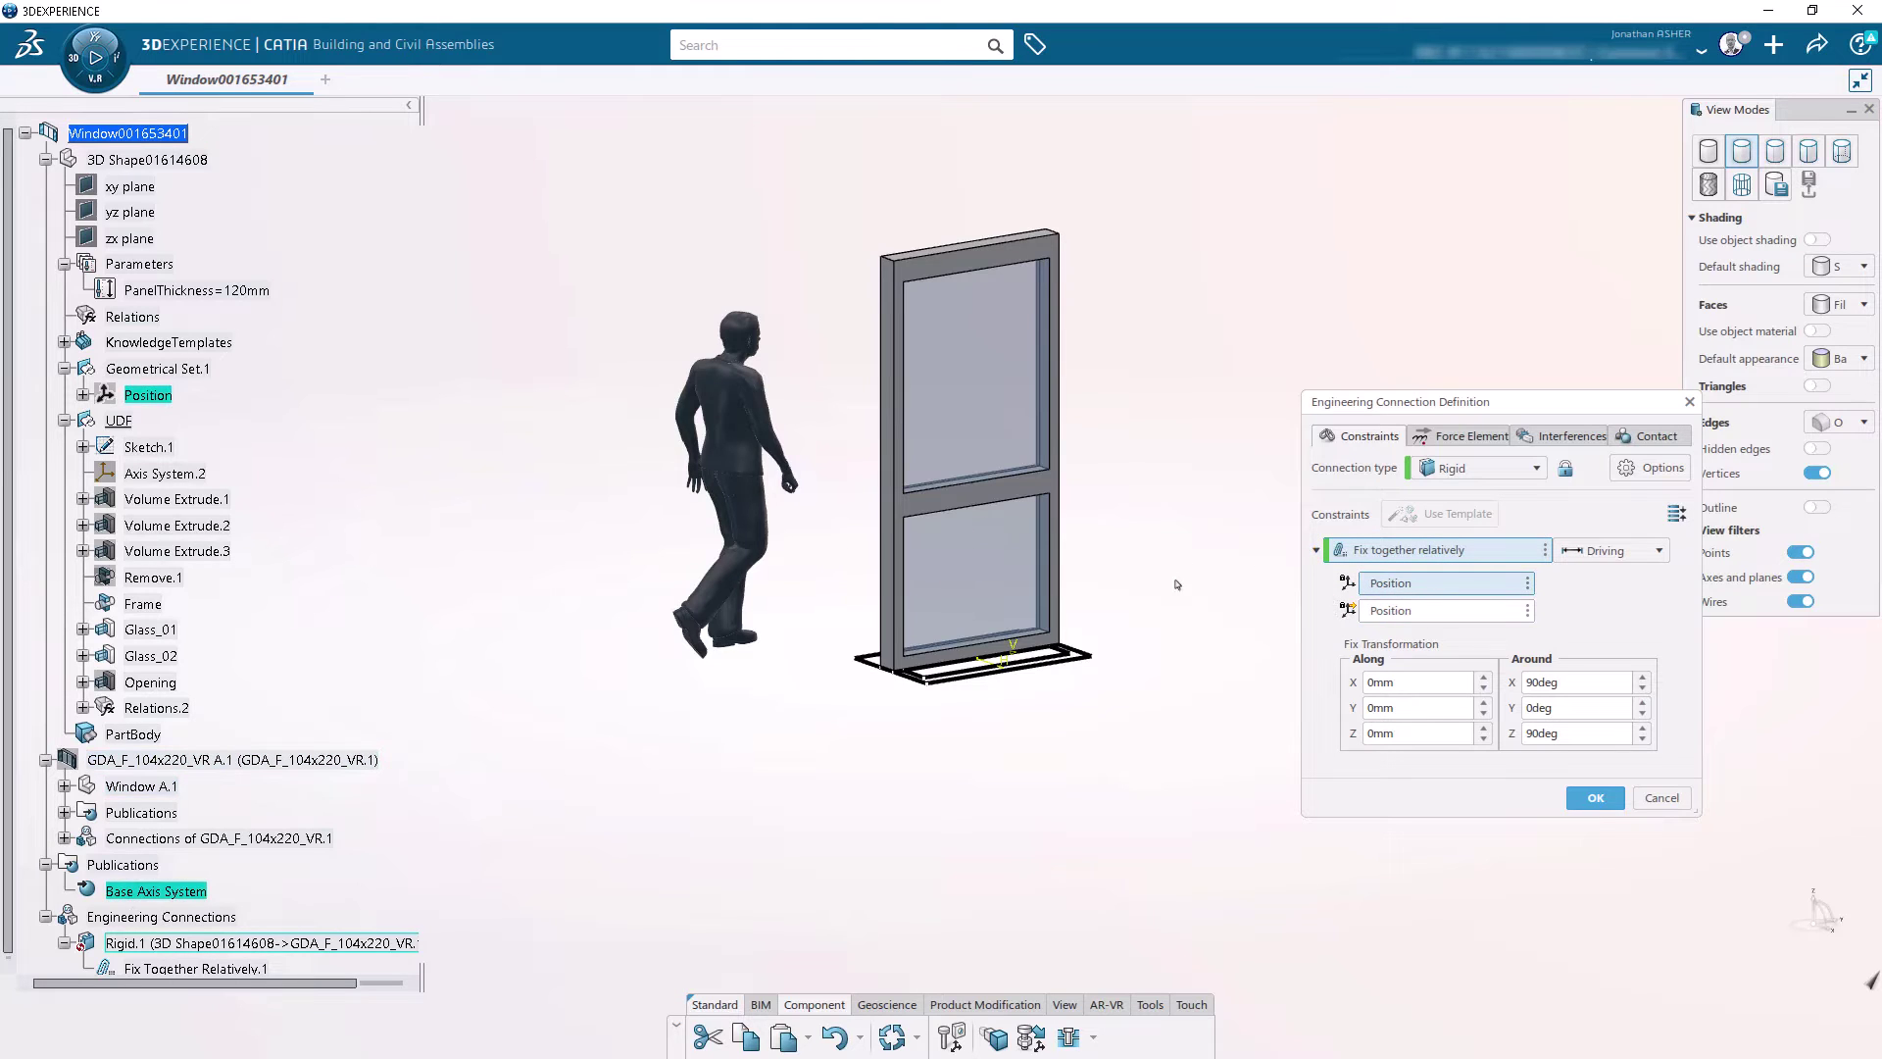
pyautogui.click(168, 474)
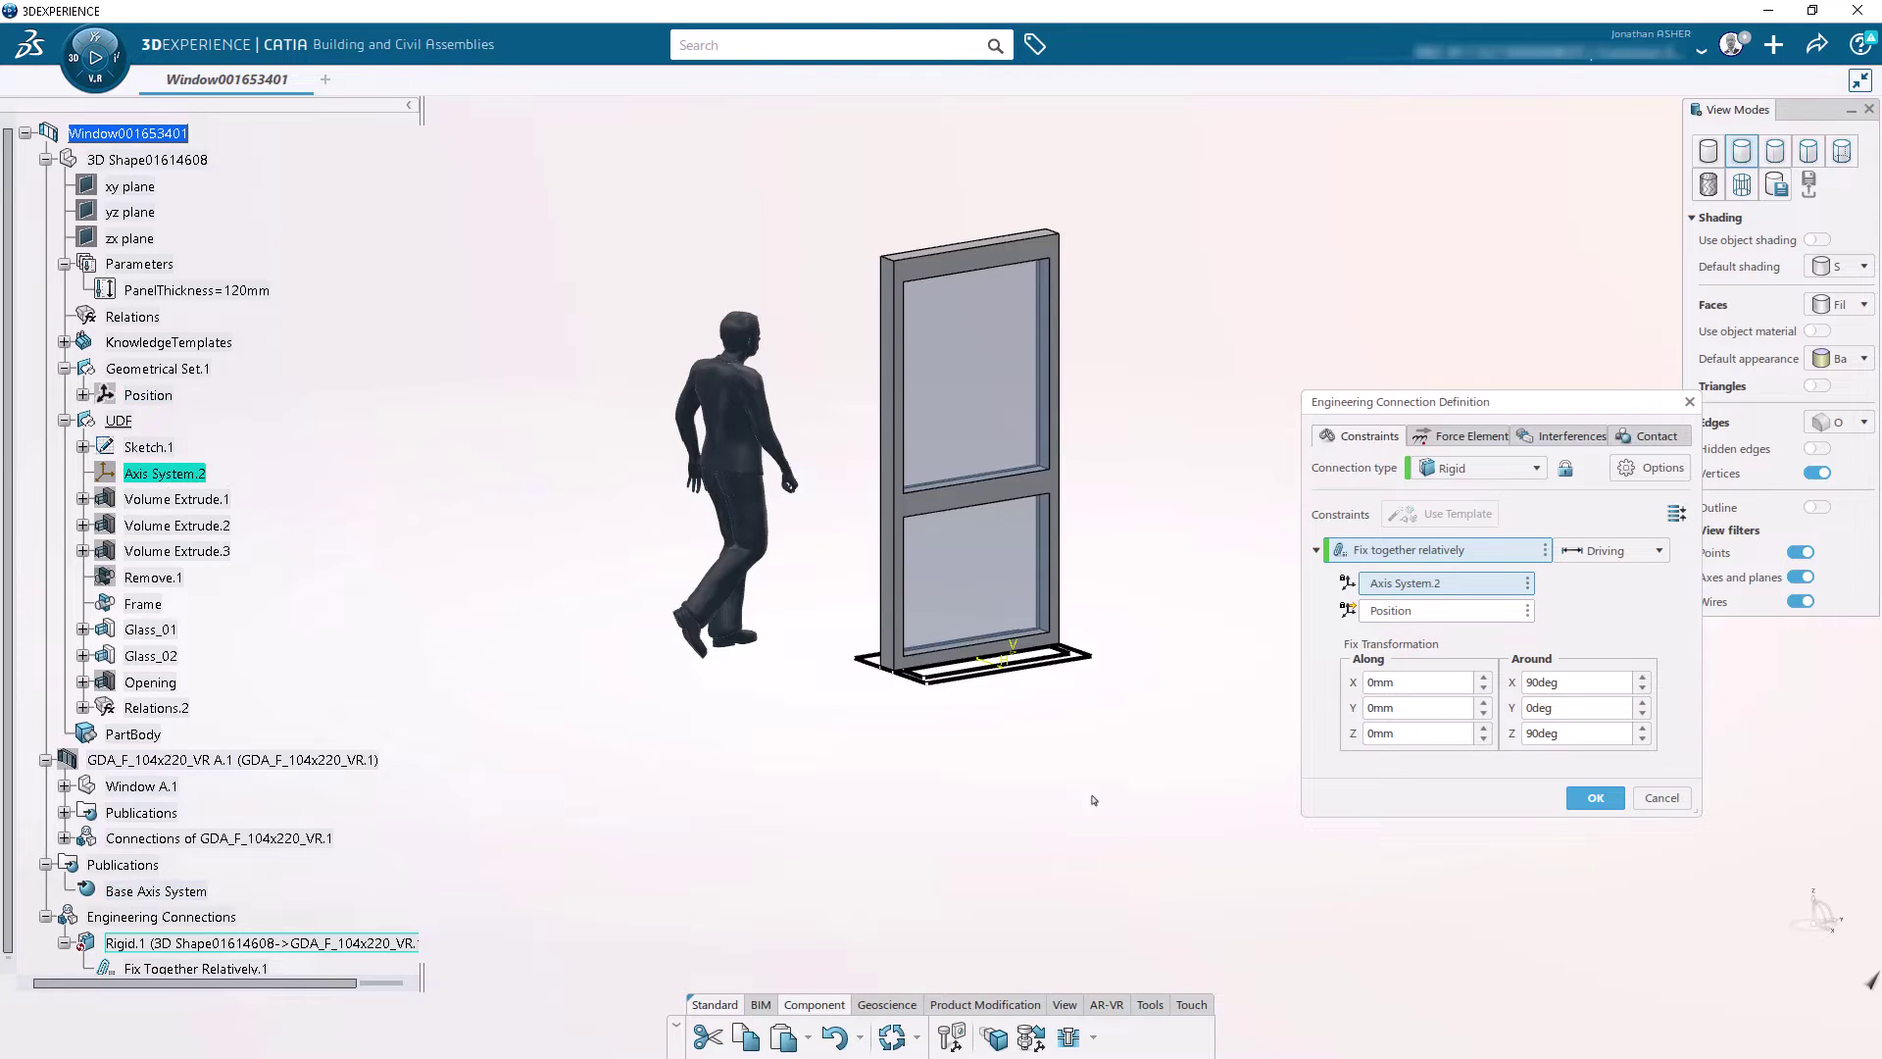
pyautogui.click(1591, 797)
# Step: Hide the UDF geometrical set, show the detailed GDA_F_104x220_VR window and save the product
pyautogui.rightClick(118, 422)
pyautogui.click(177, 495)
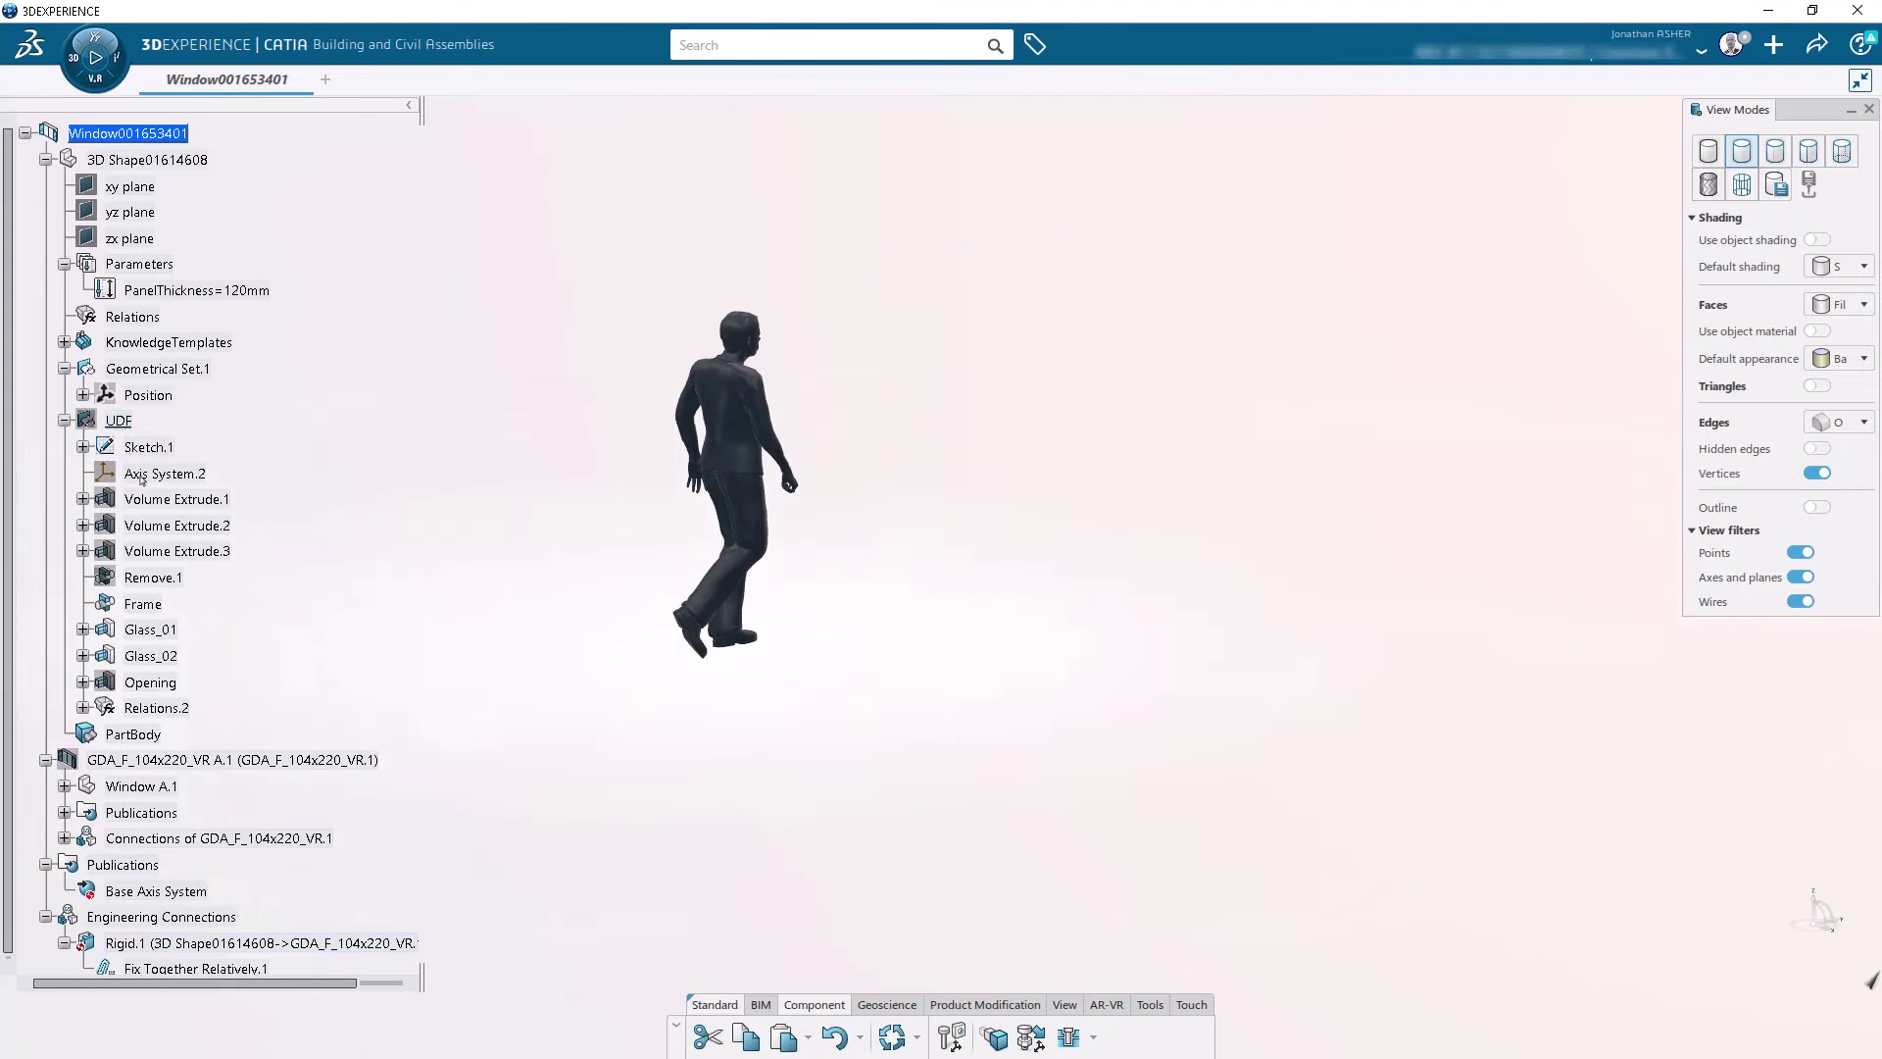
pyautogui.moveTo(382, 595); pyautogui.dragTo(418, 672, button='middle')
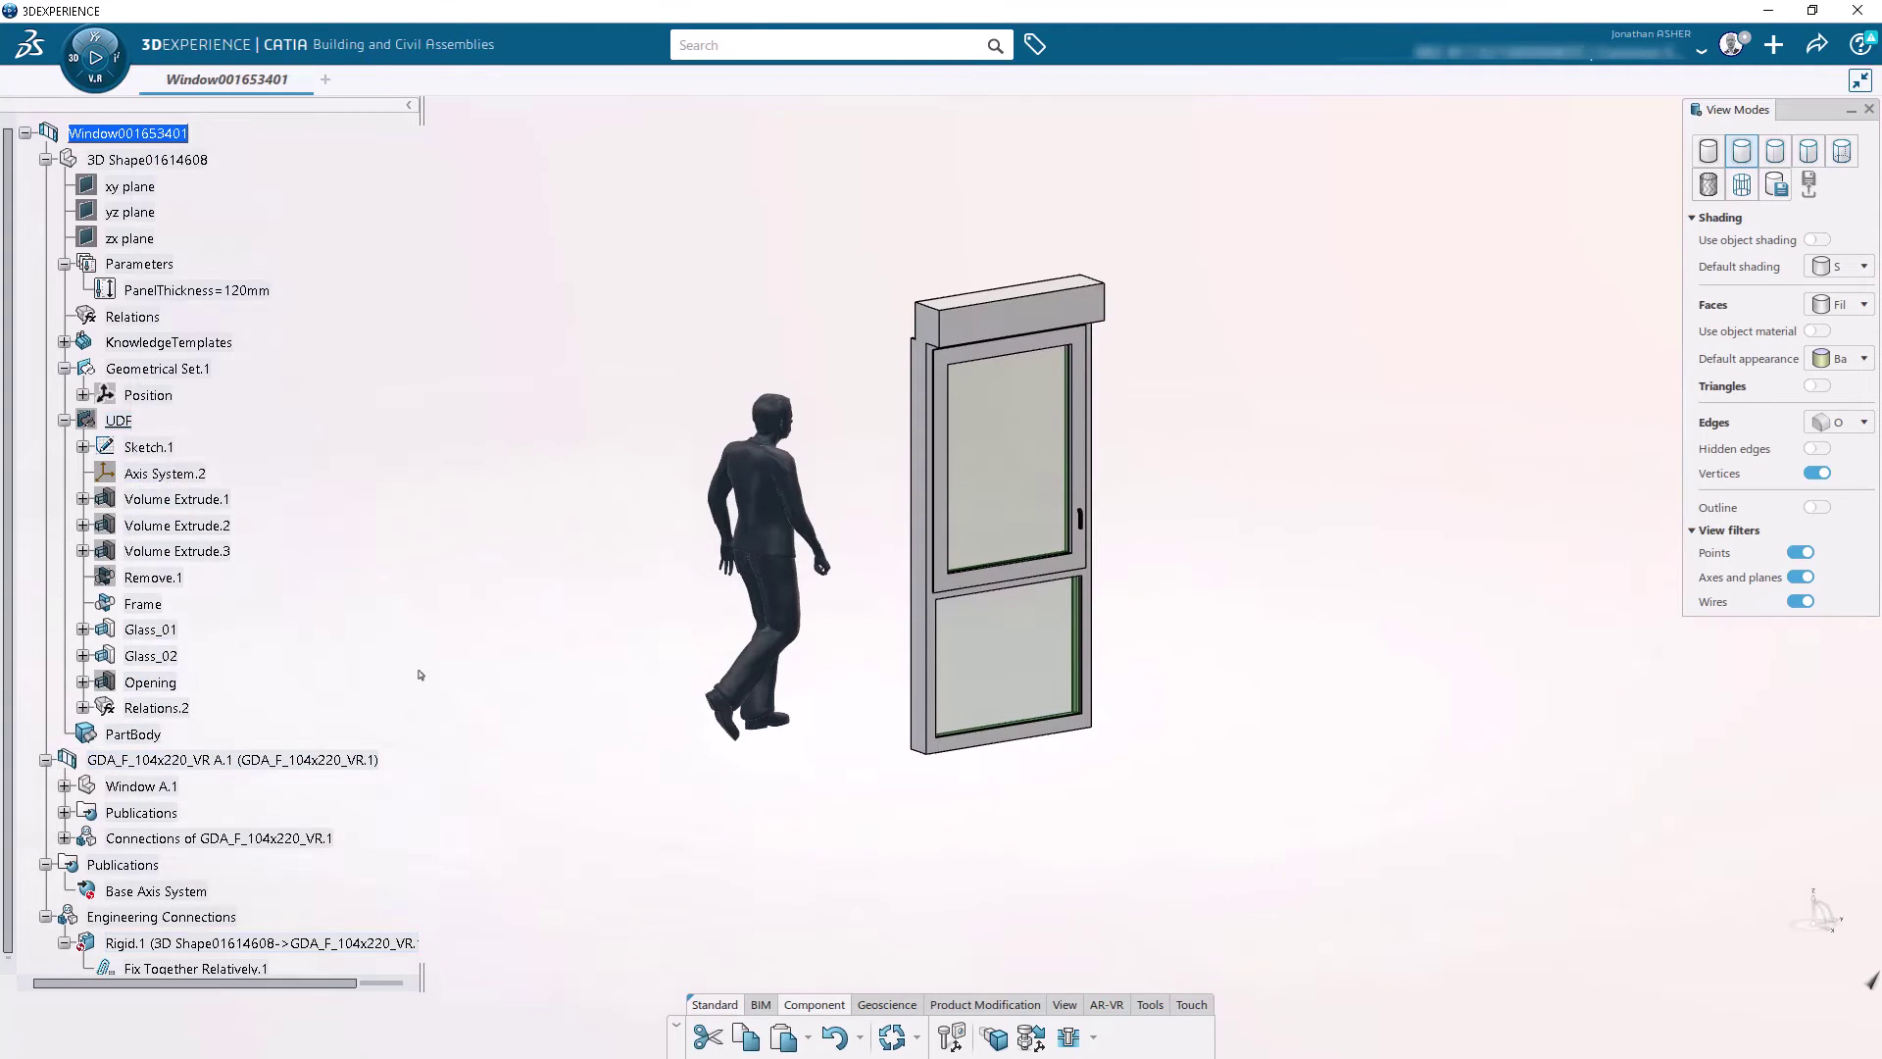
pyautogui.hotkey('ctrl', 's')
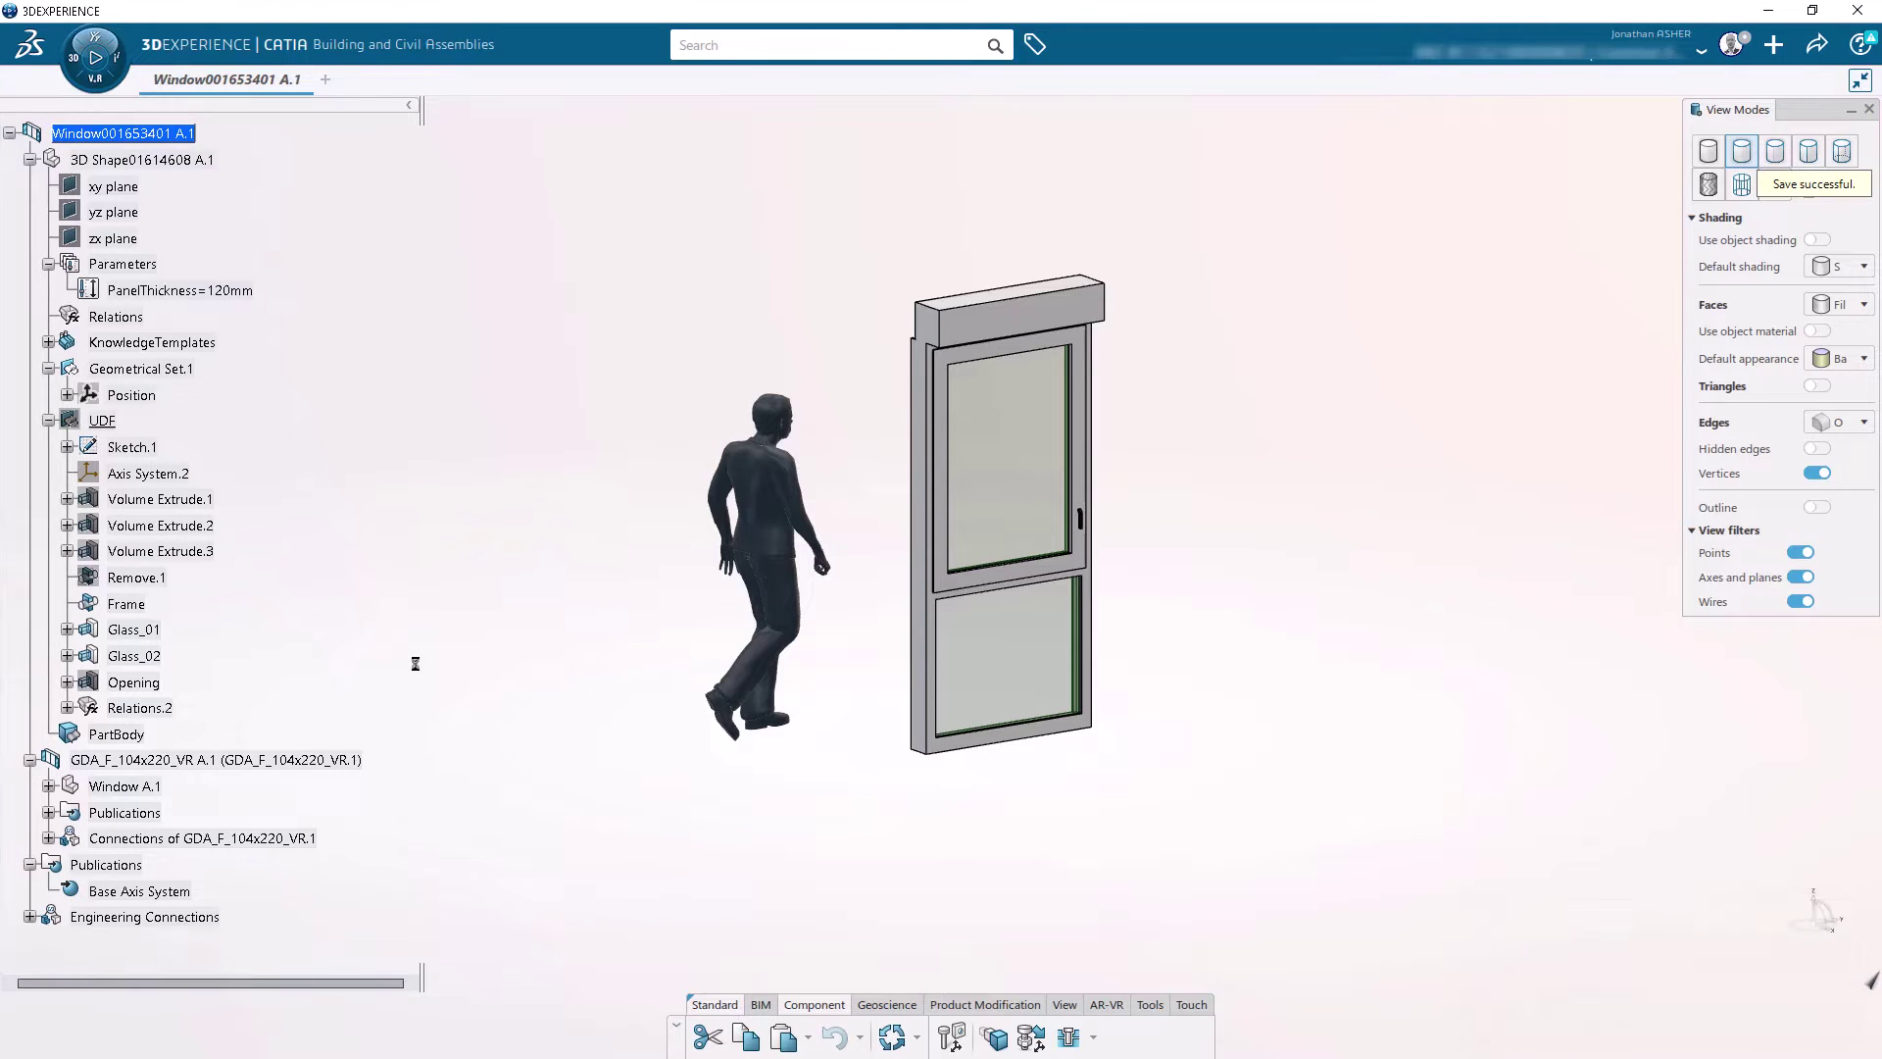
# Step: Close the View Modes panel and create a new Engineering Template, filtering the content types by "eng"
pyautogui.click(1869, 109)
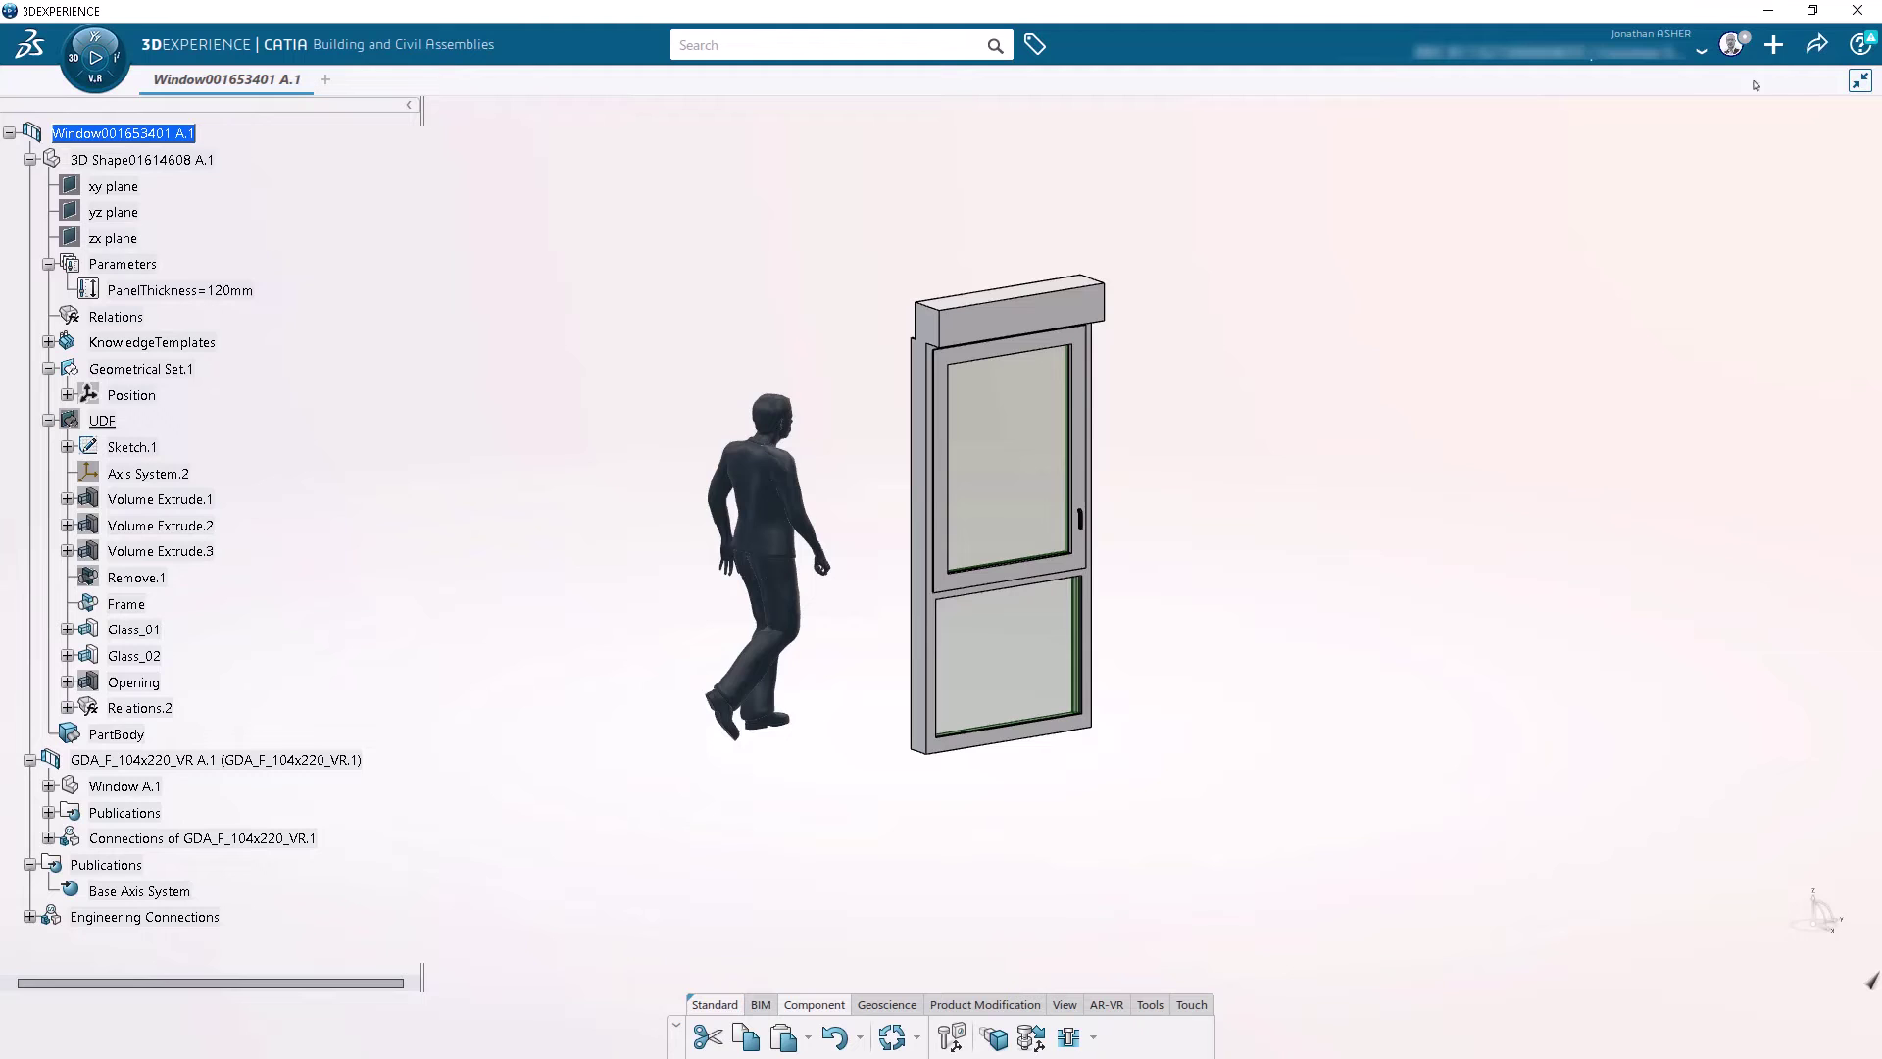
pyautogui.click(1774, 45)
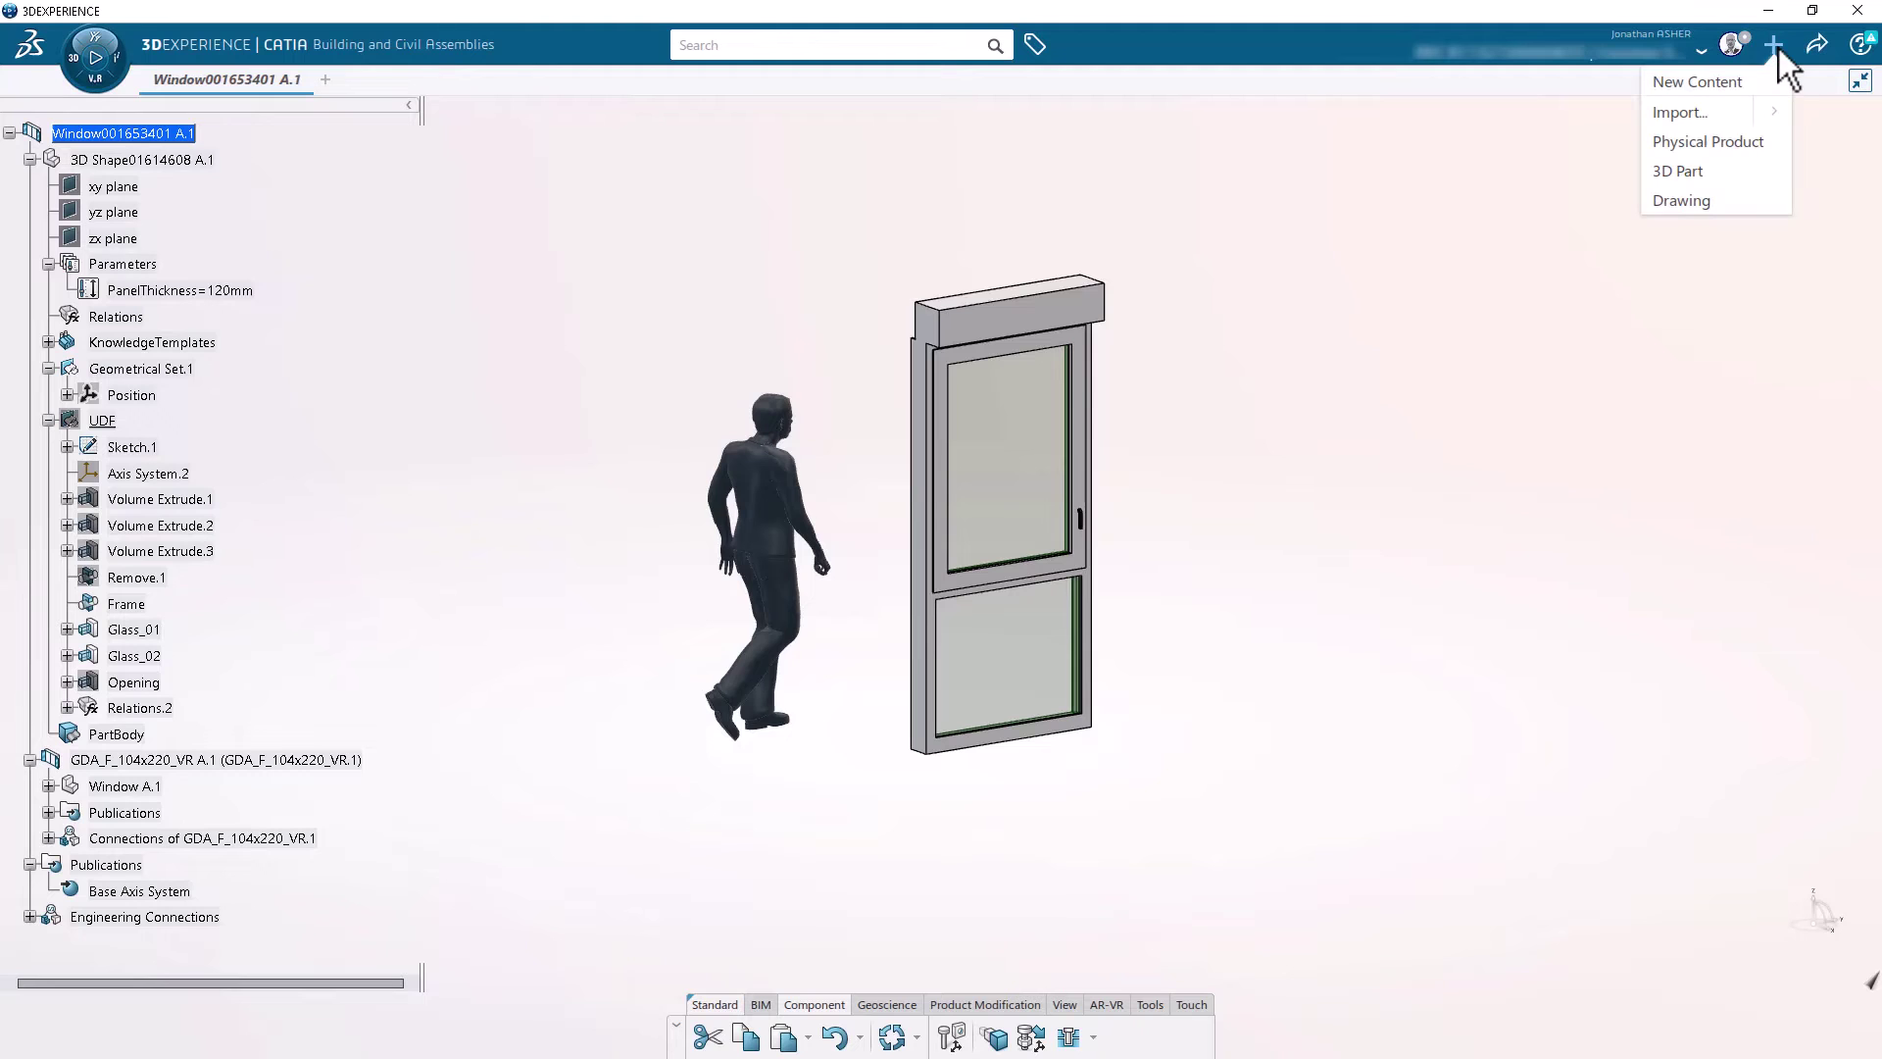
pyautogui.click(1718, 82)
pyautogui.doubleClick(1639, 515)
pyautogui.write('end')
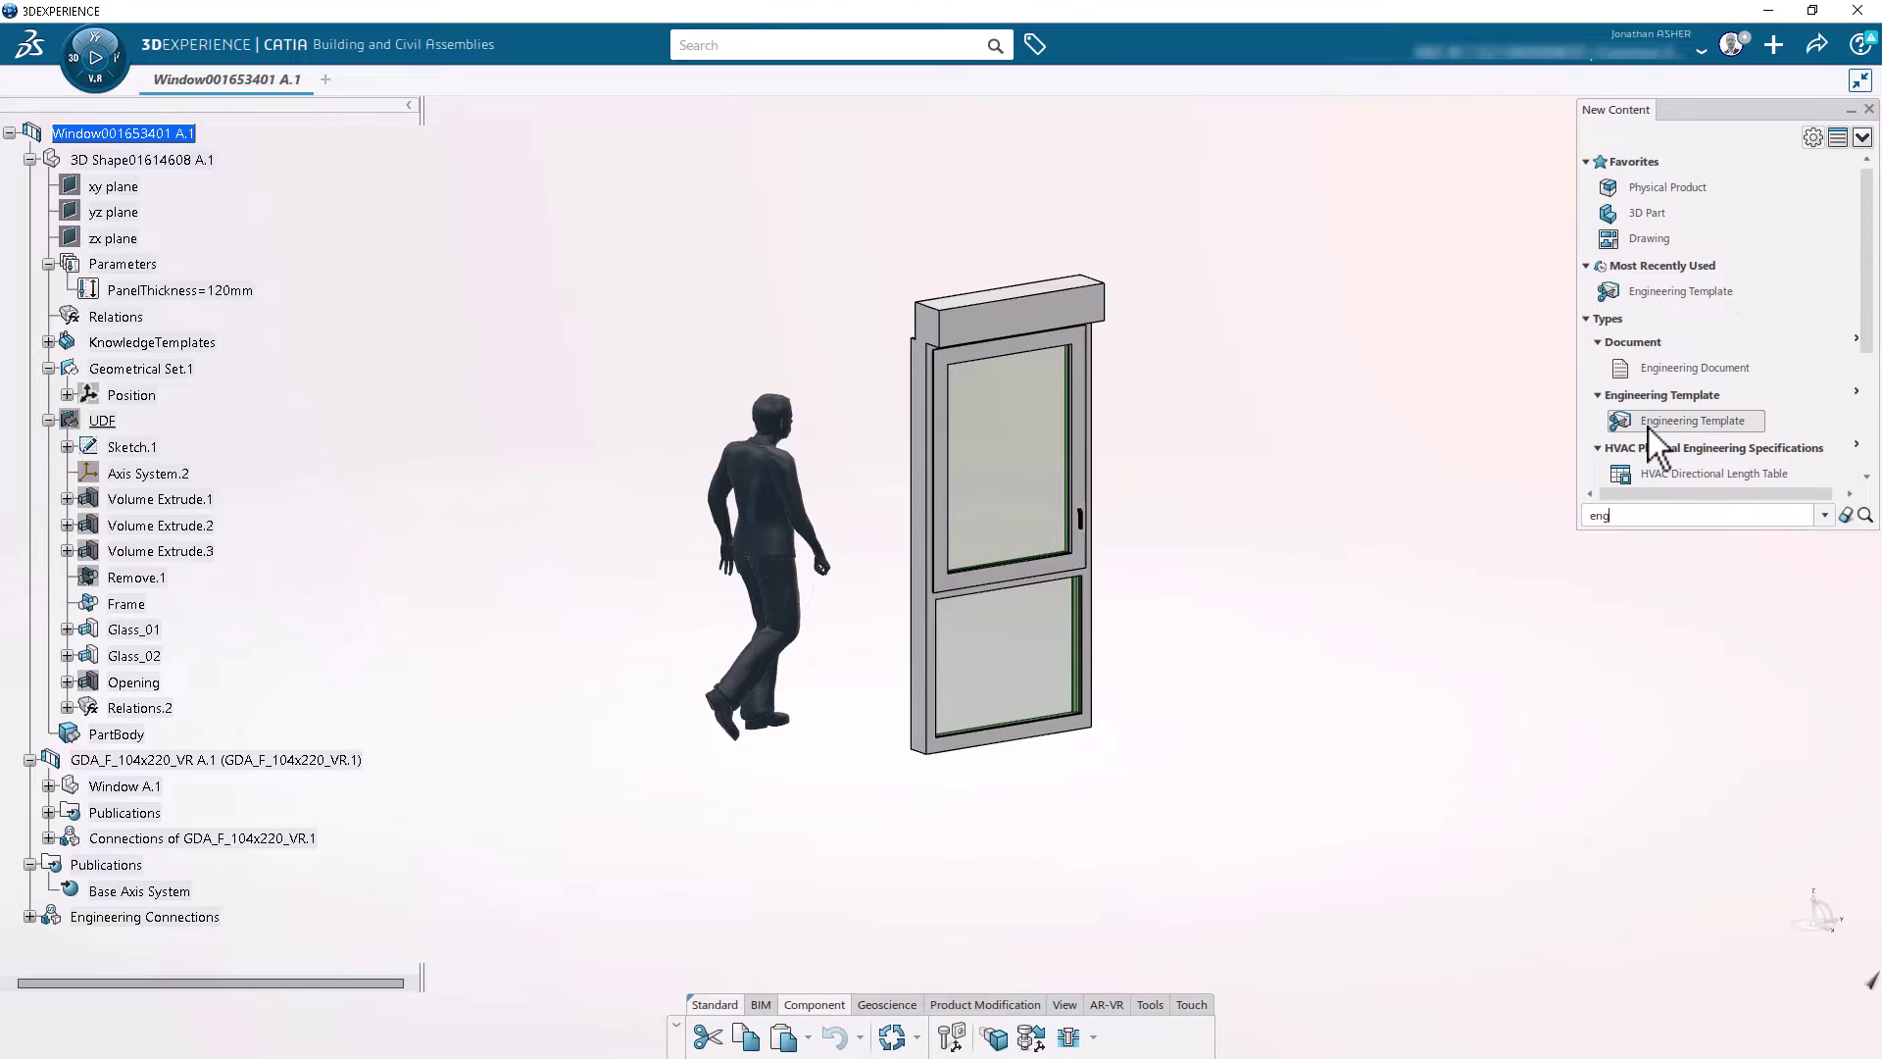
pyautogui.click(1649, 427)
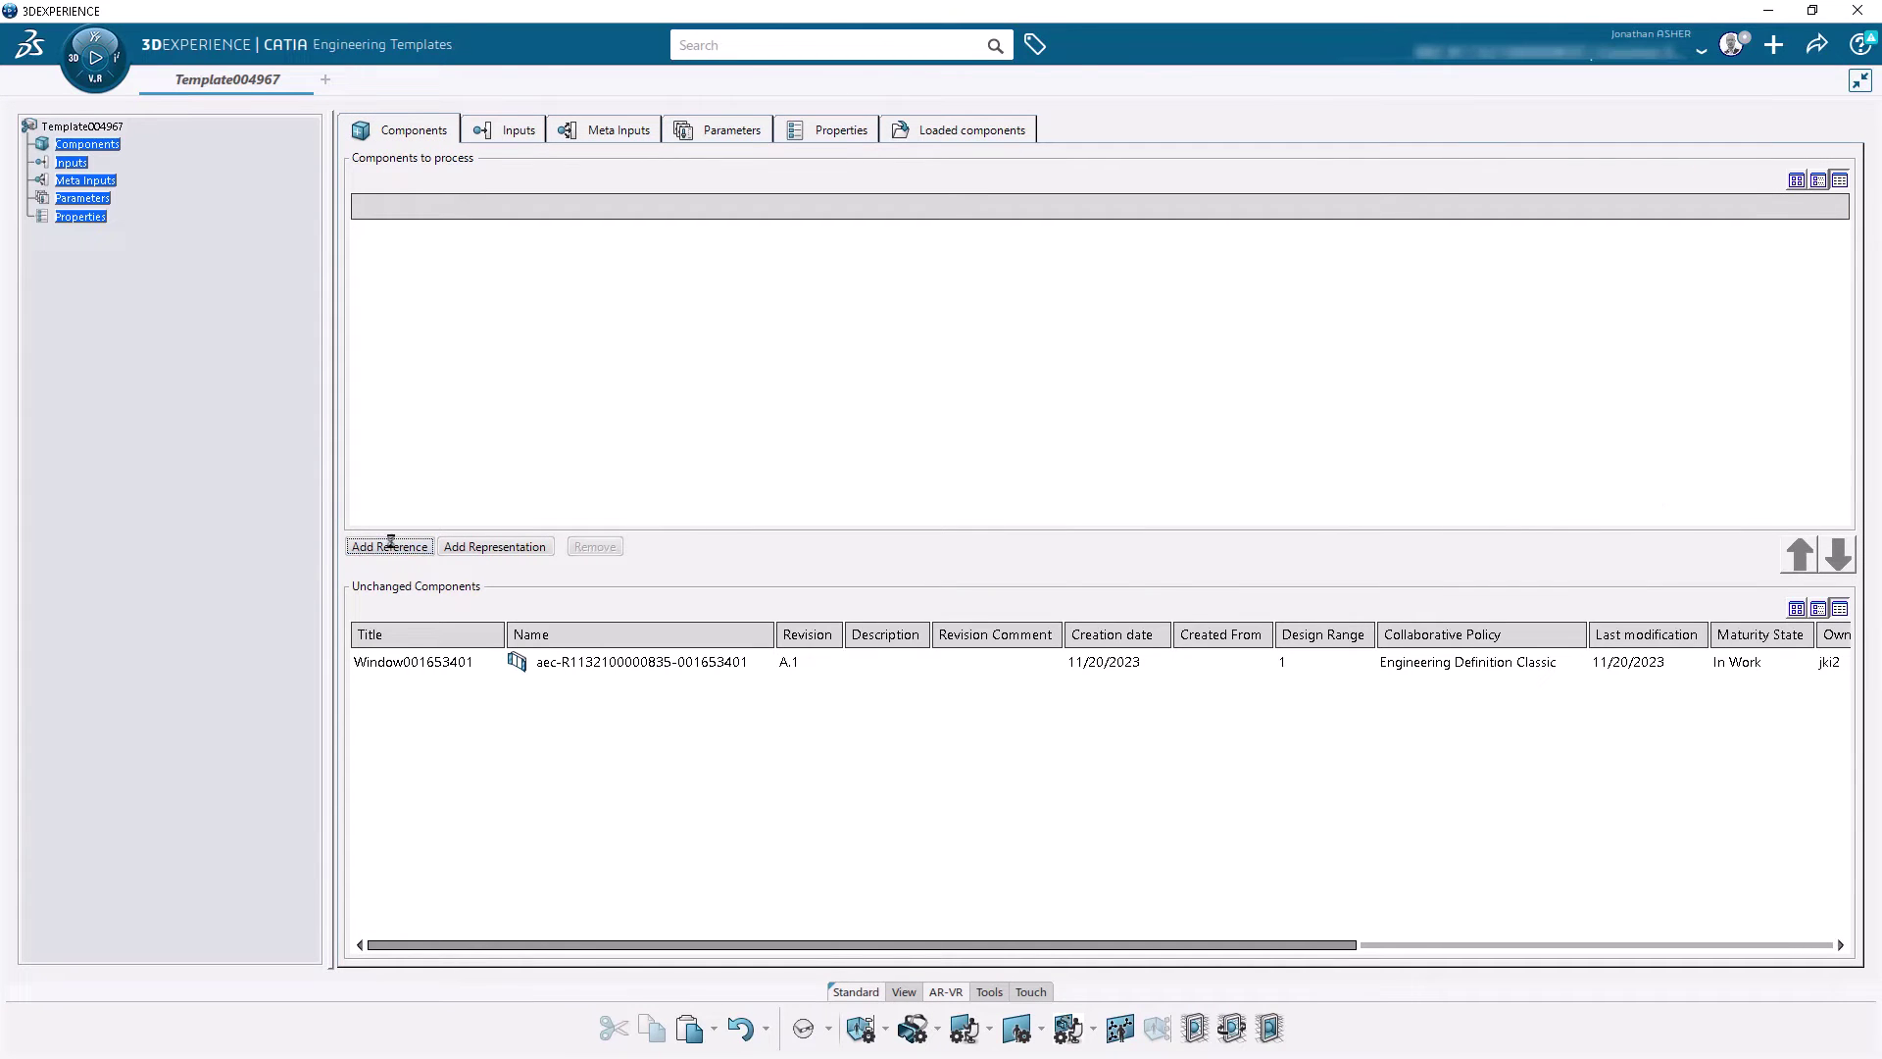
# Step: Add the root product Window001653401 from its open session window as a reference component of the template
pyautogui.click(389, 547)
pyautogui.moveTo(231, 81)
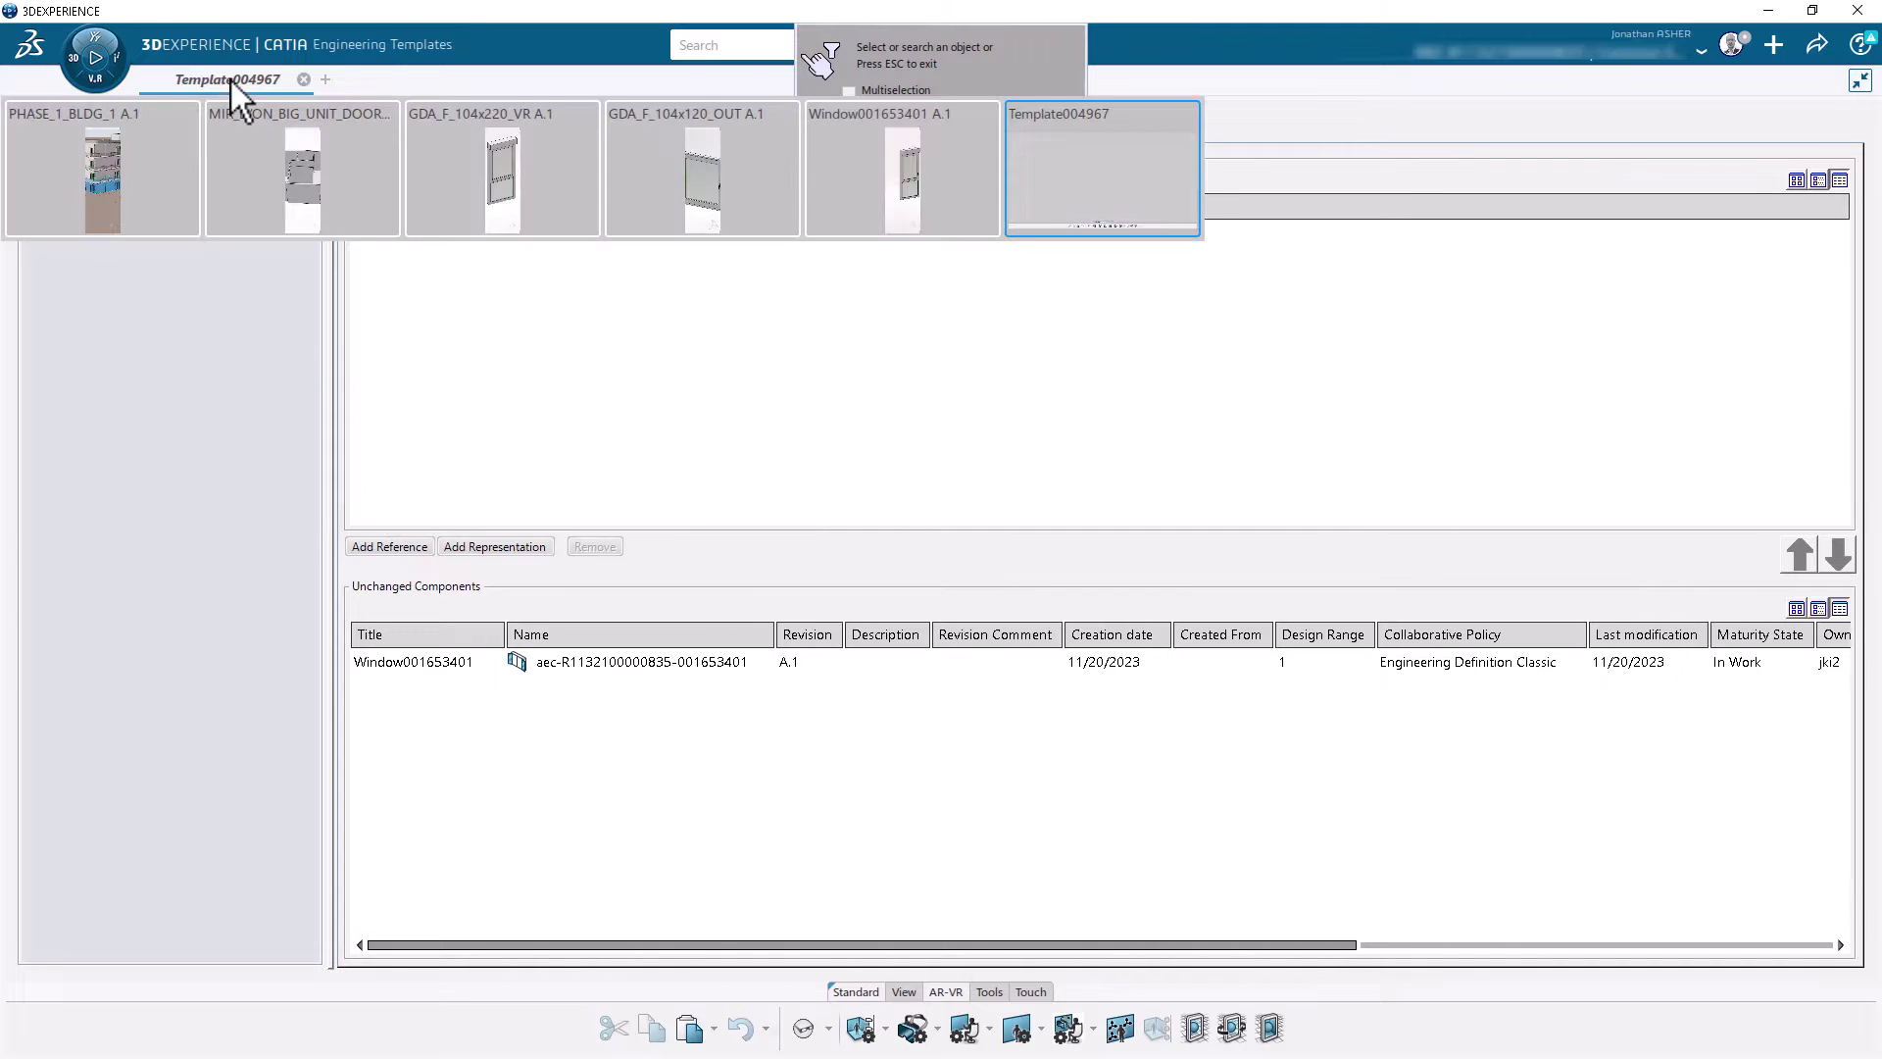
pyautogui.click(955, 181)
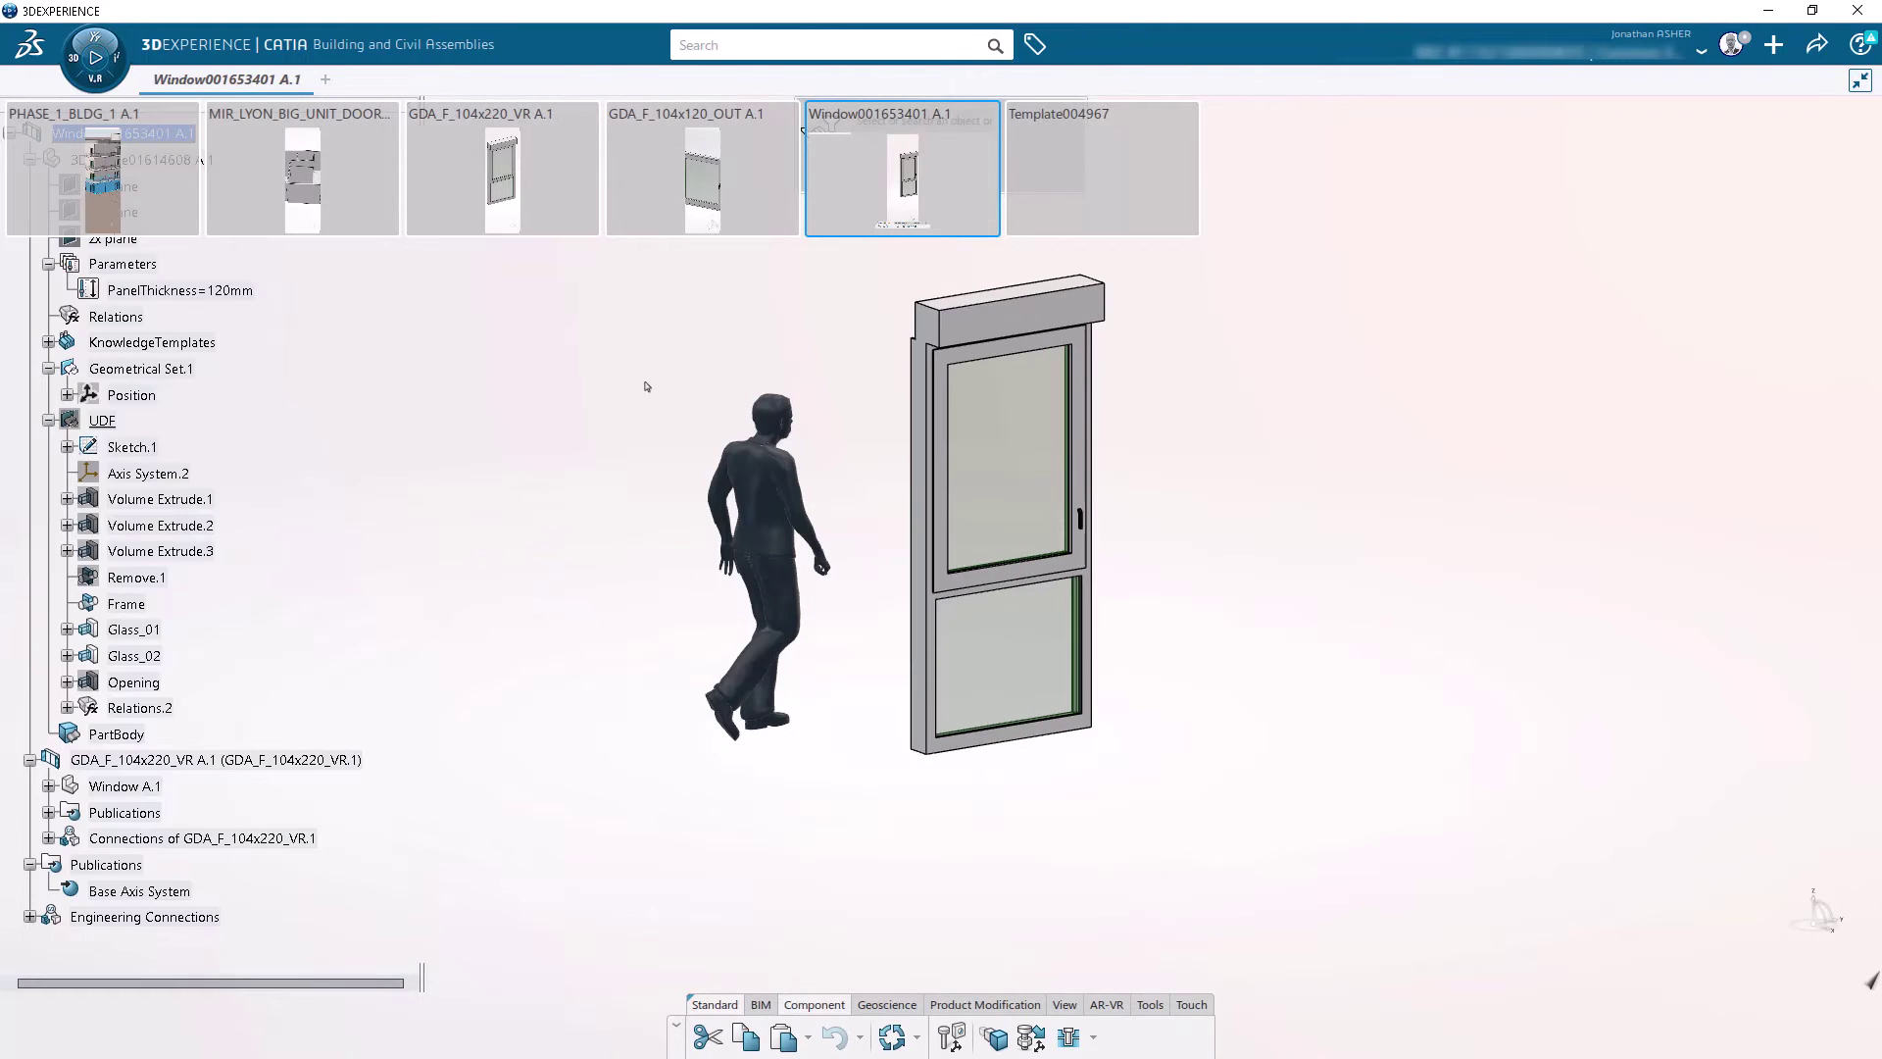
pyautogui.click(169, 143)
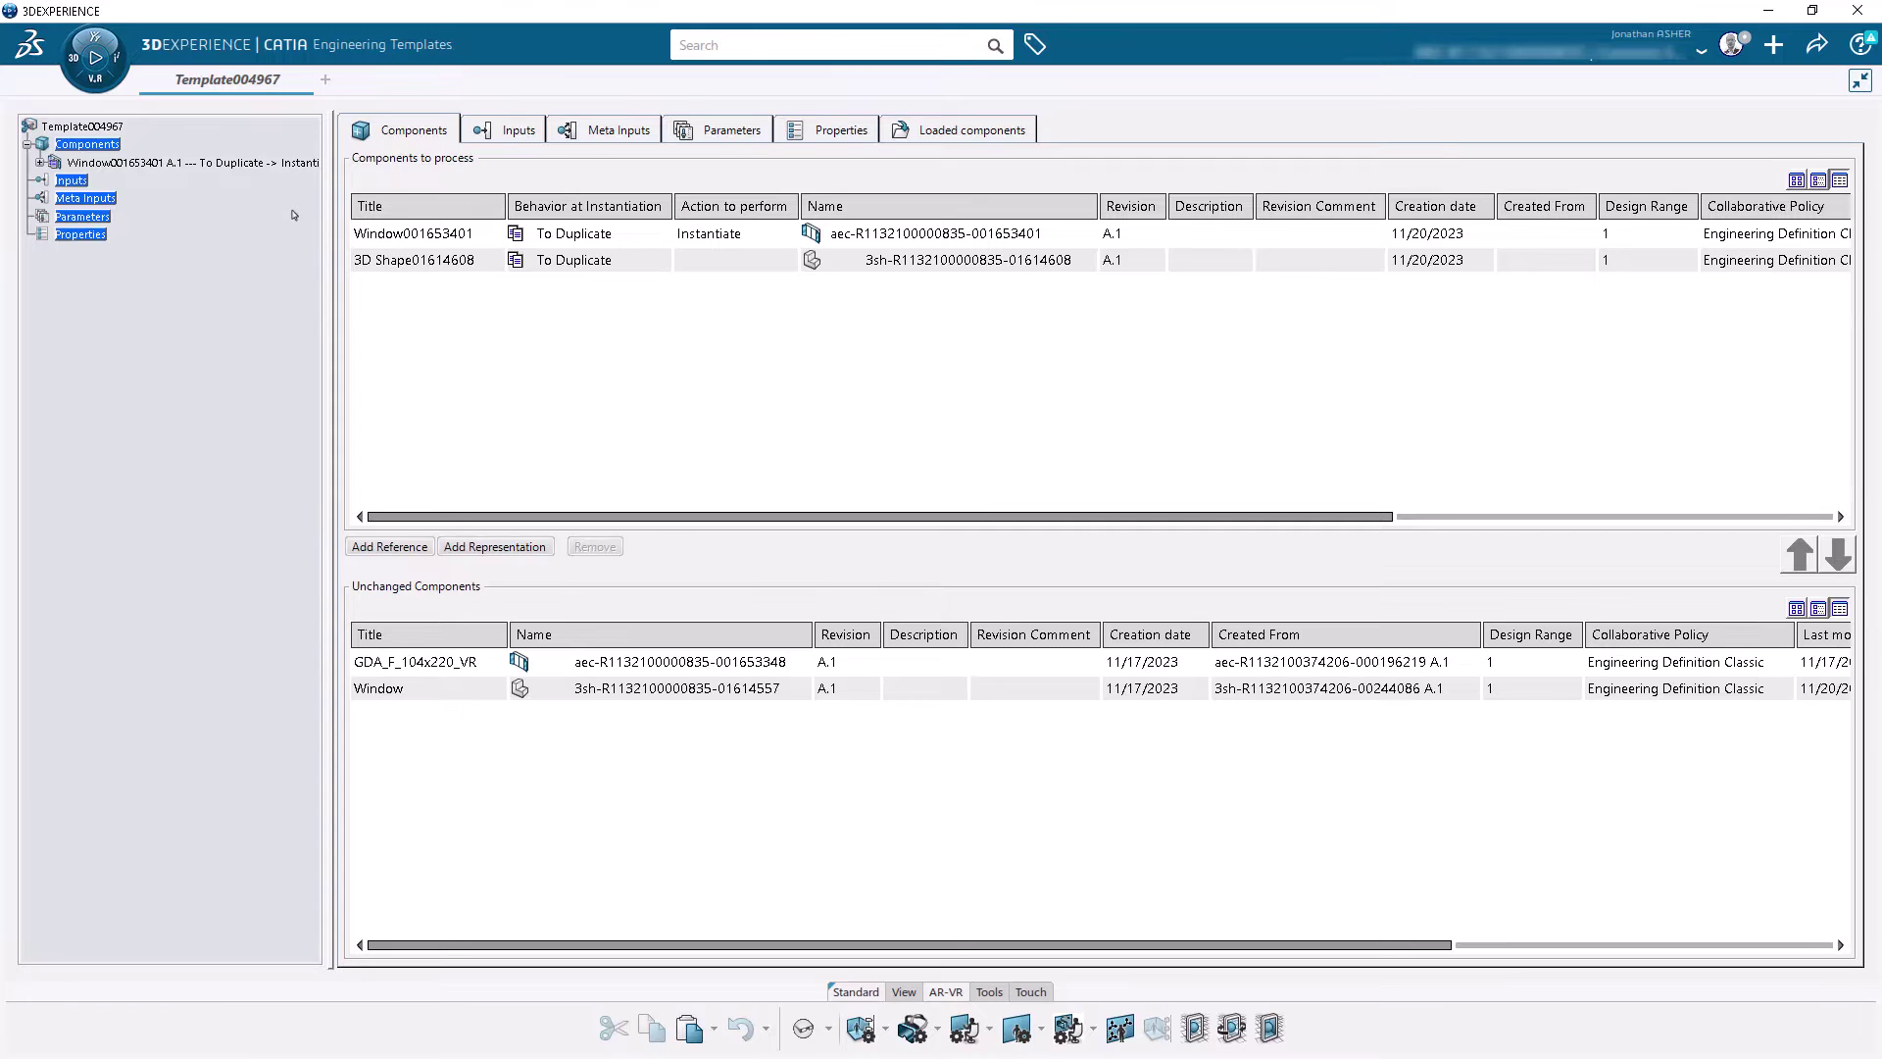
# Step: Review which template components are duplicated at instantiation and which are left unchanged, comparing the window product and 3D shape with GDA_F_104x220_VR
pyautogui.click(407, 240)
pyautogui.click(407, 259)
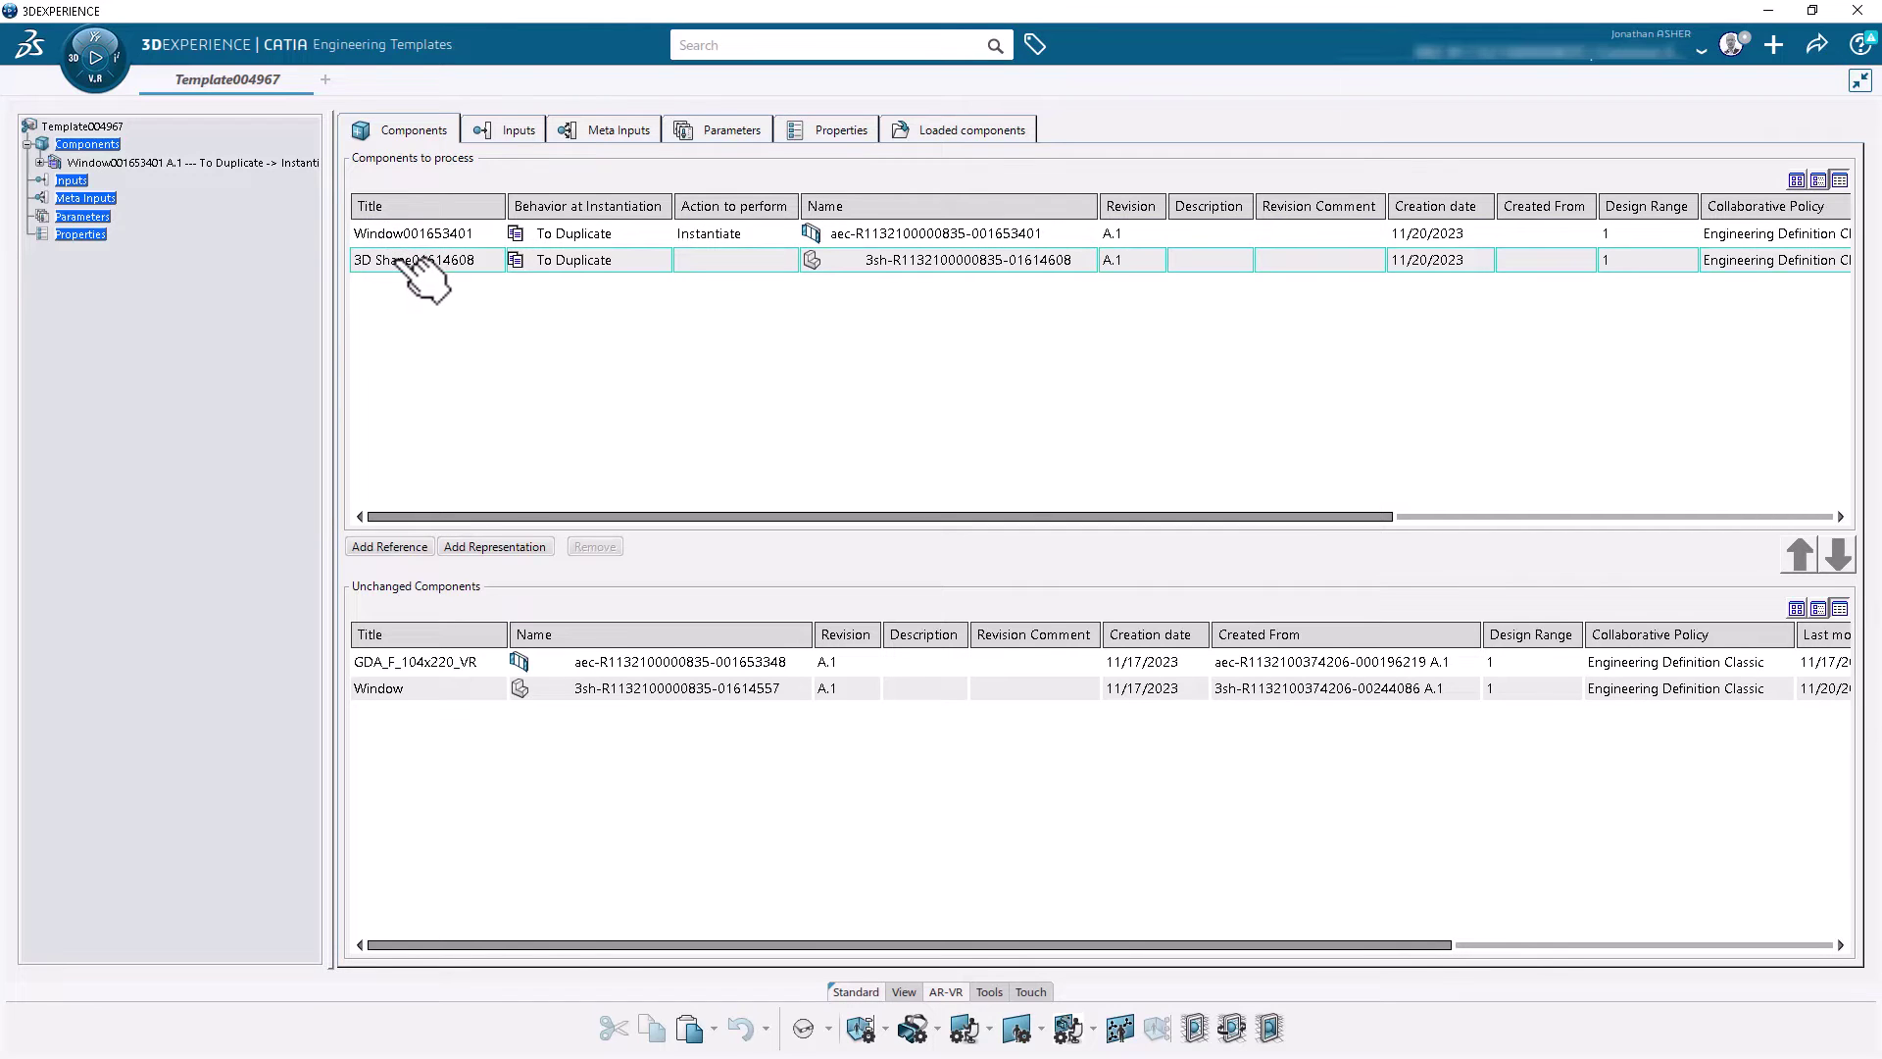
pyautogui.click(412, 240)
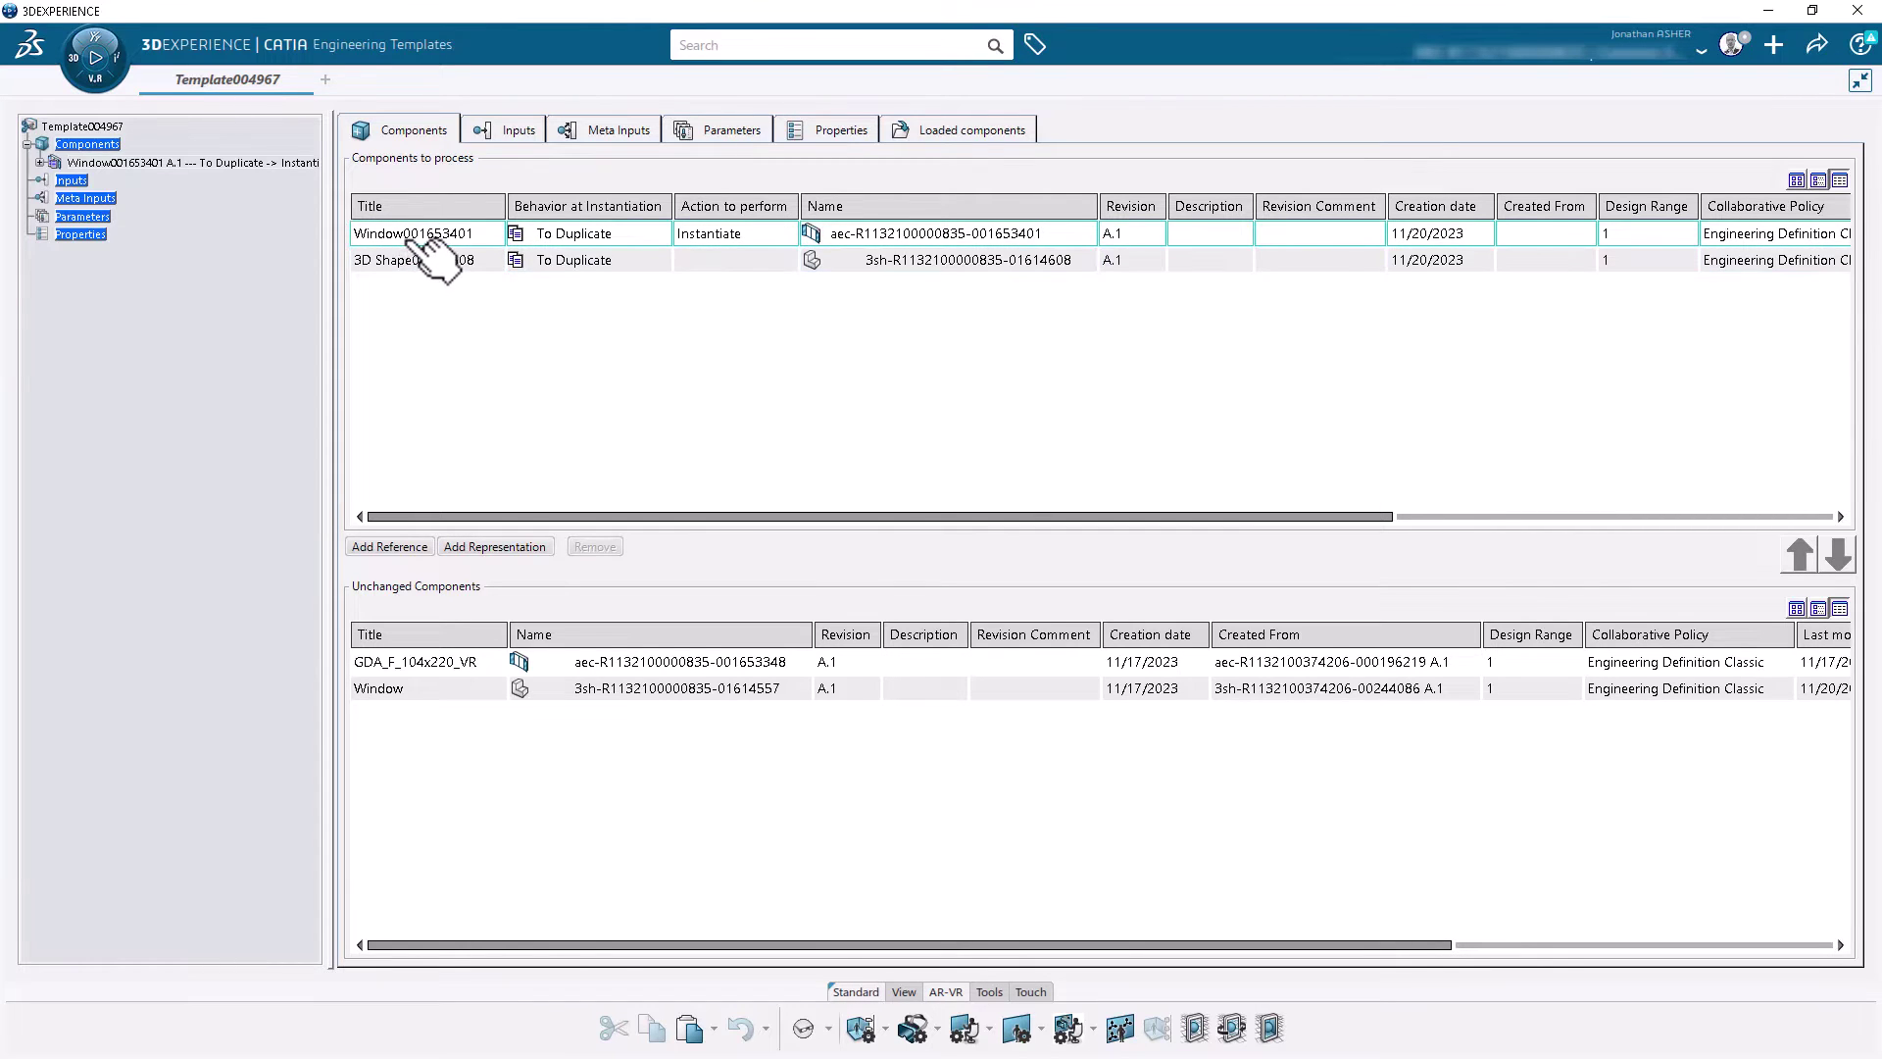
pyautogui.click(410, 260)
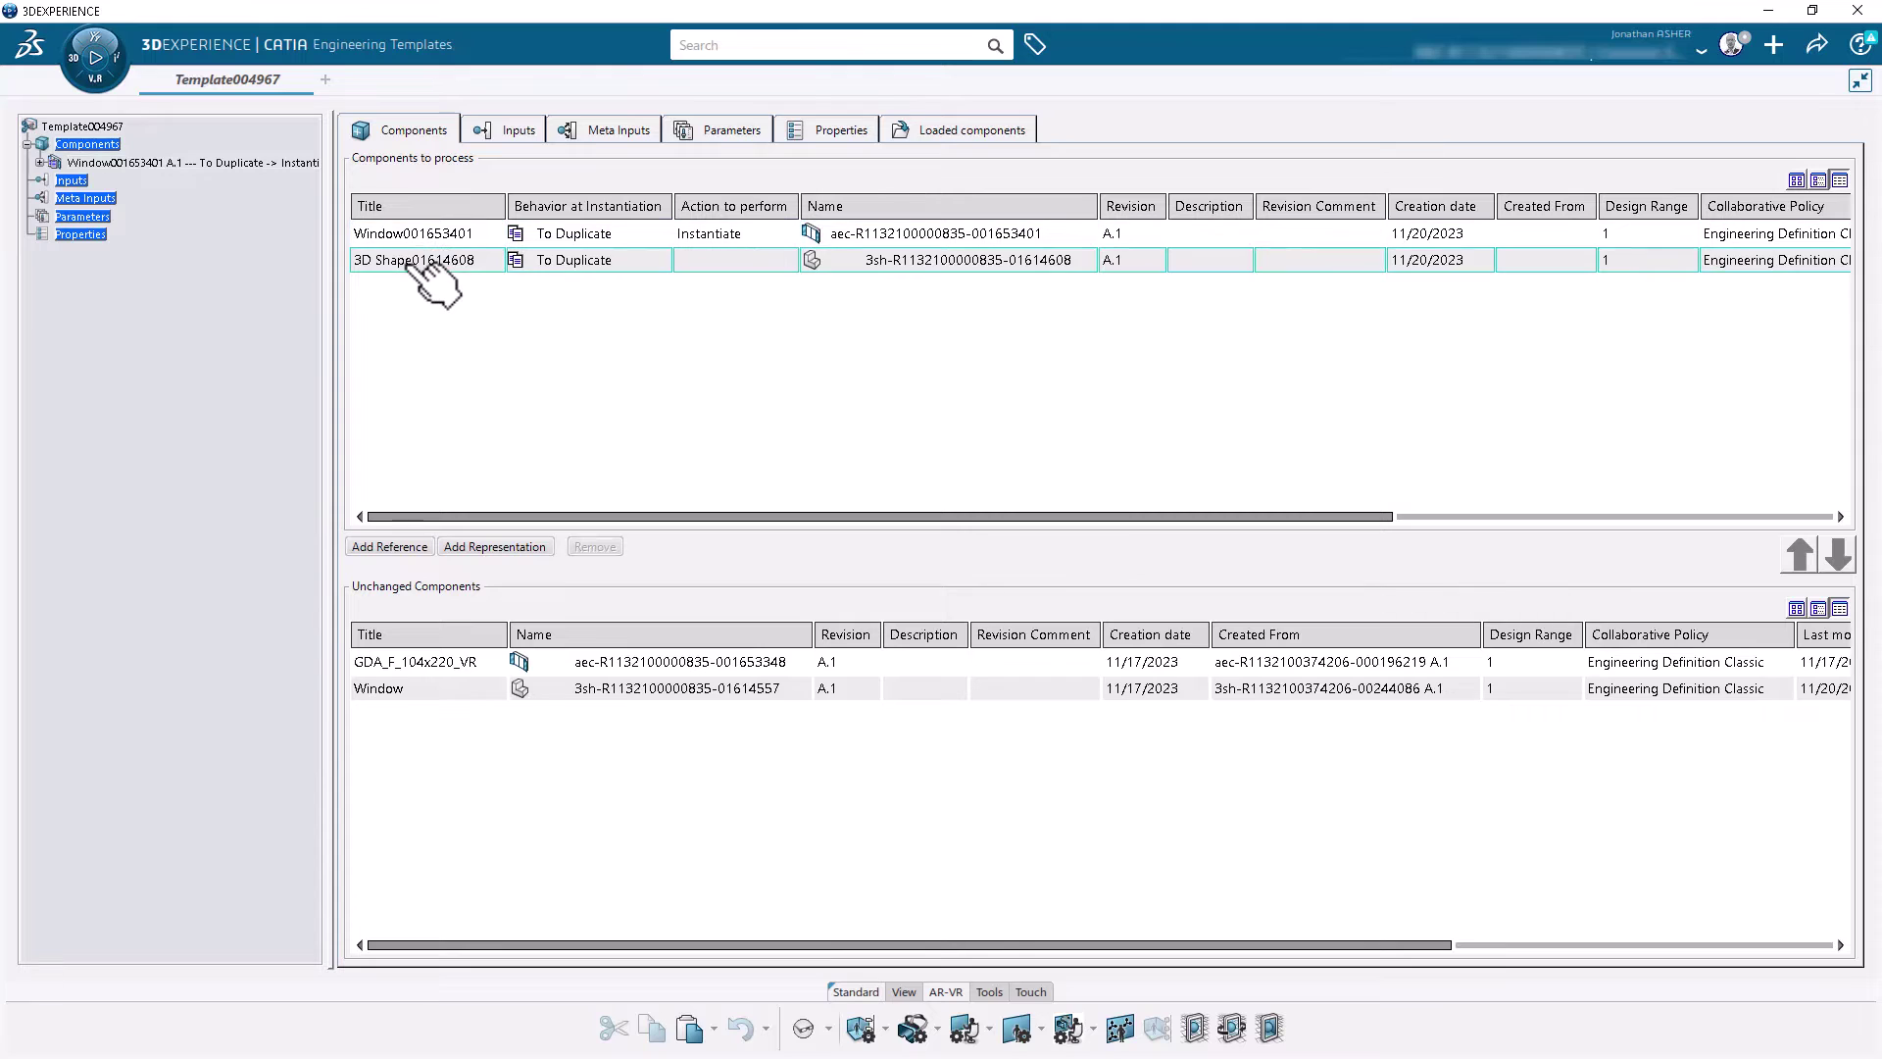
pyautogui.click(415, 235)
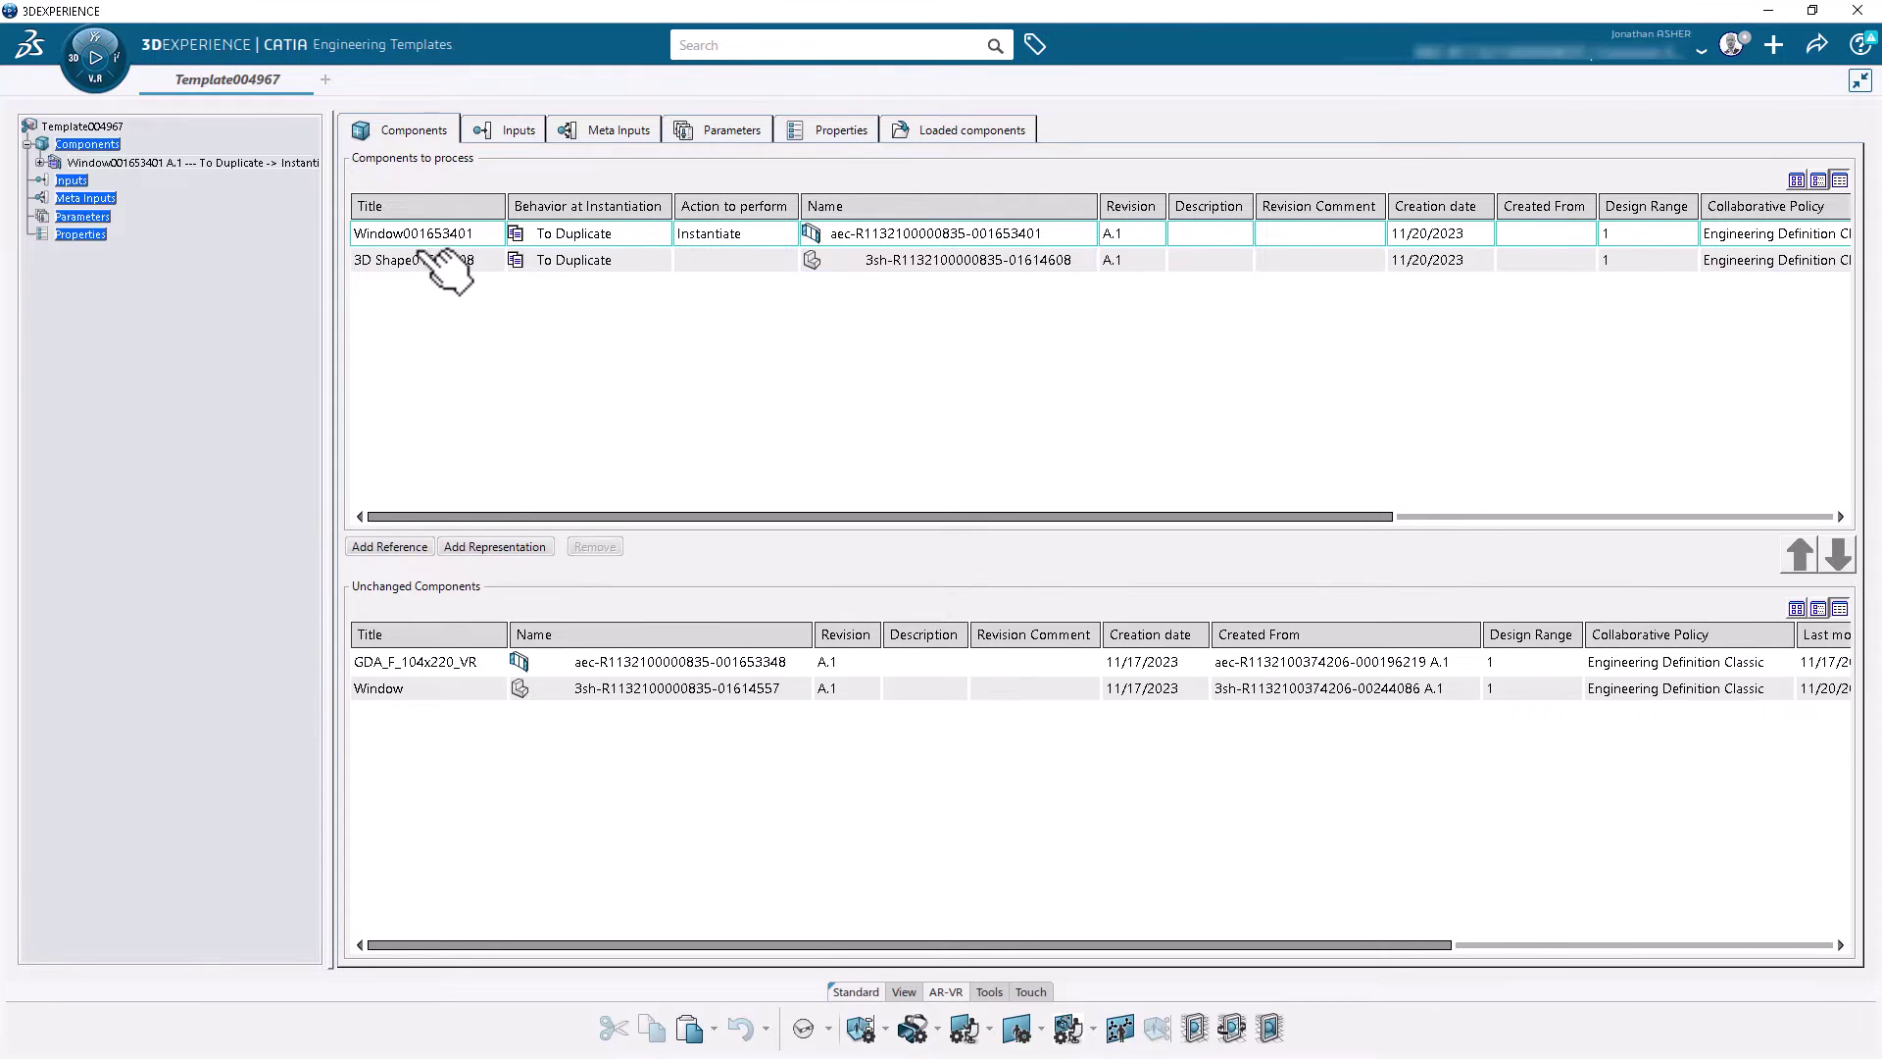
pyautogui.click(437, 270)
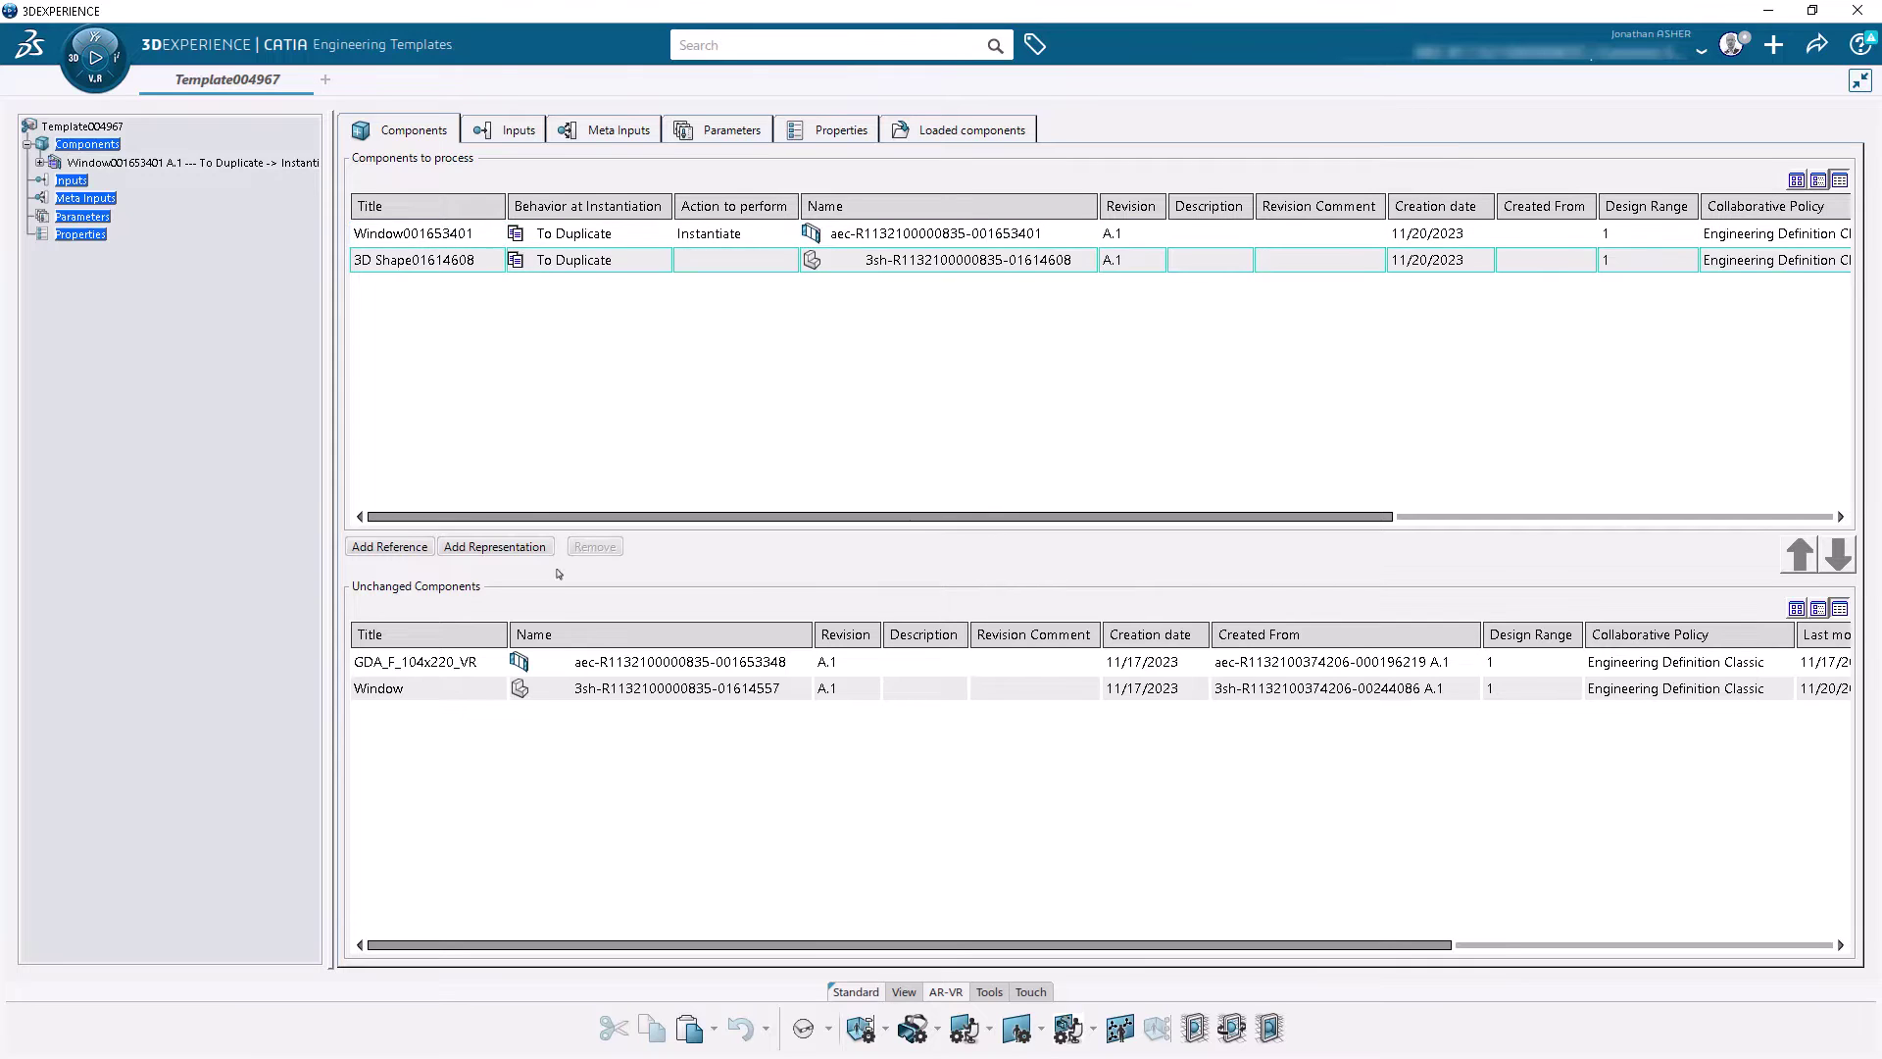
pyautogui.click(575, 690)
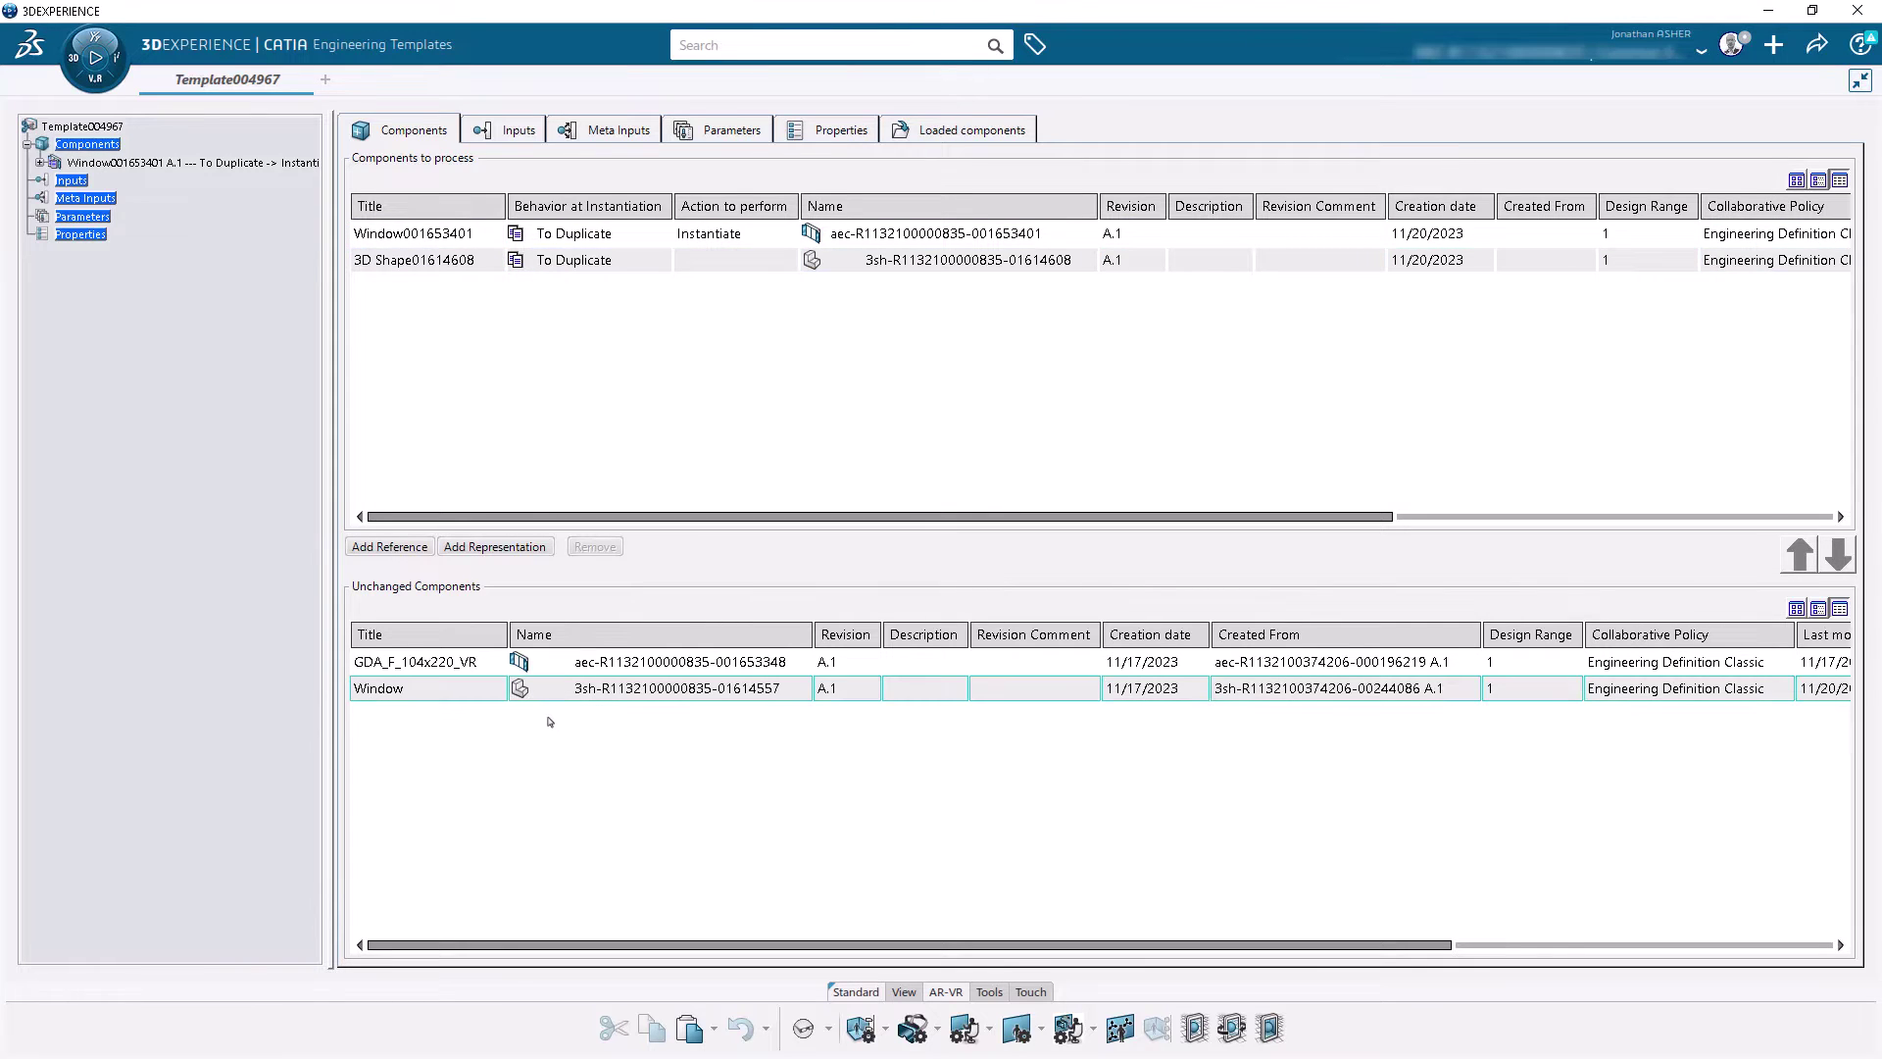
pyautogui.click(467, 665)
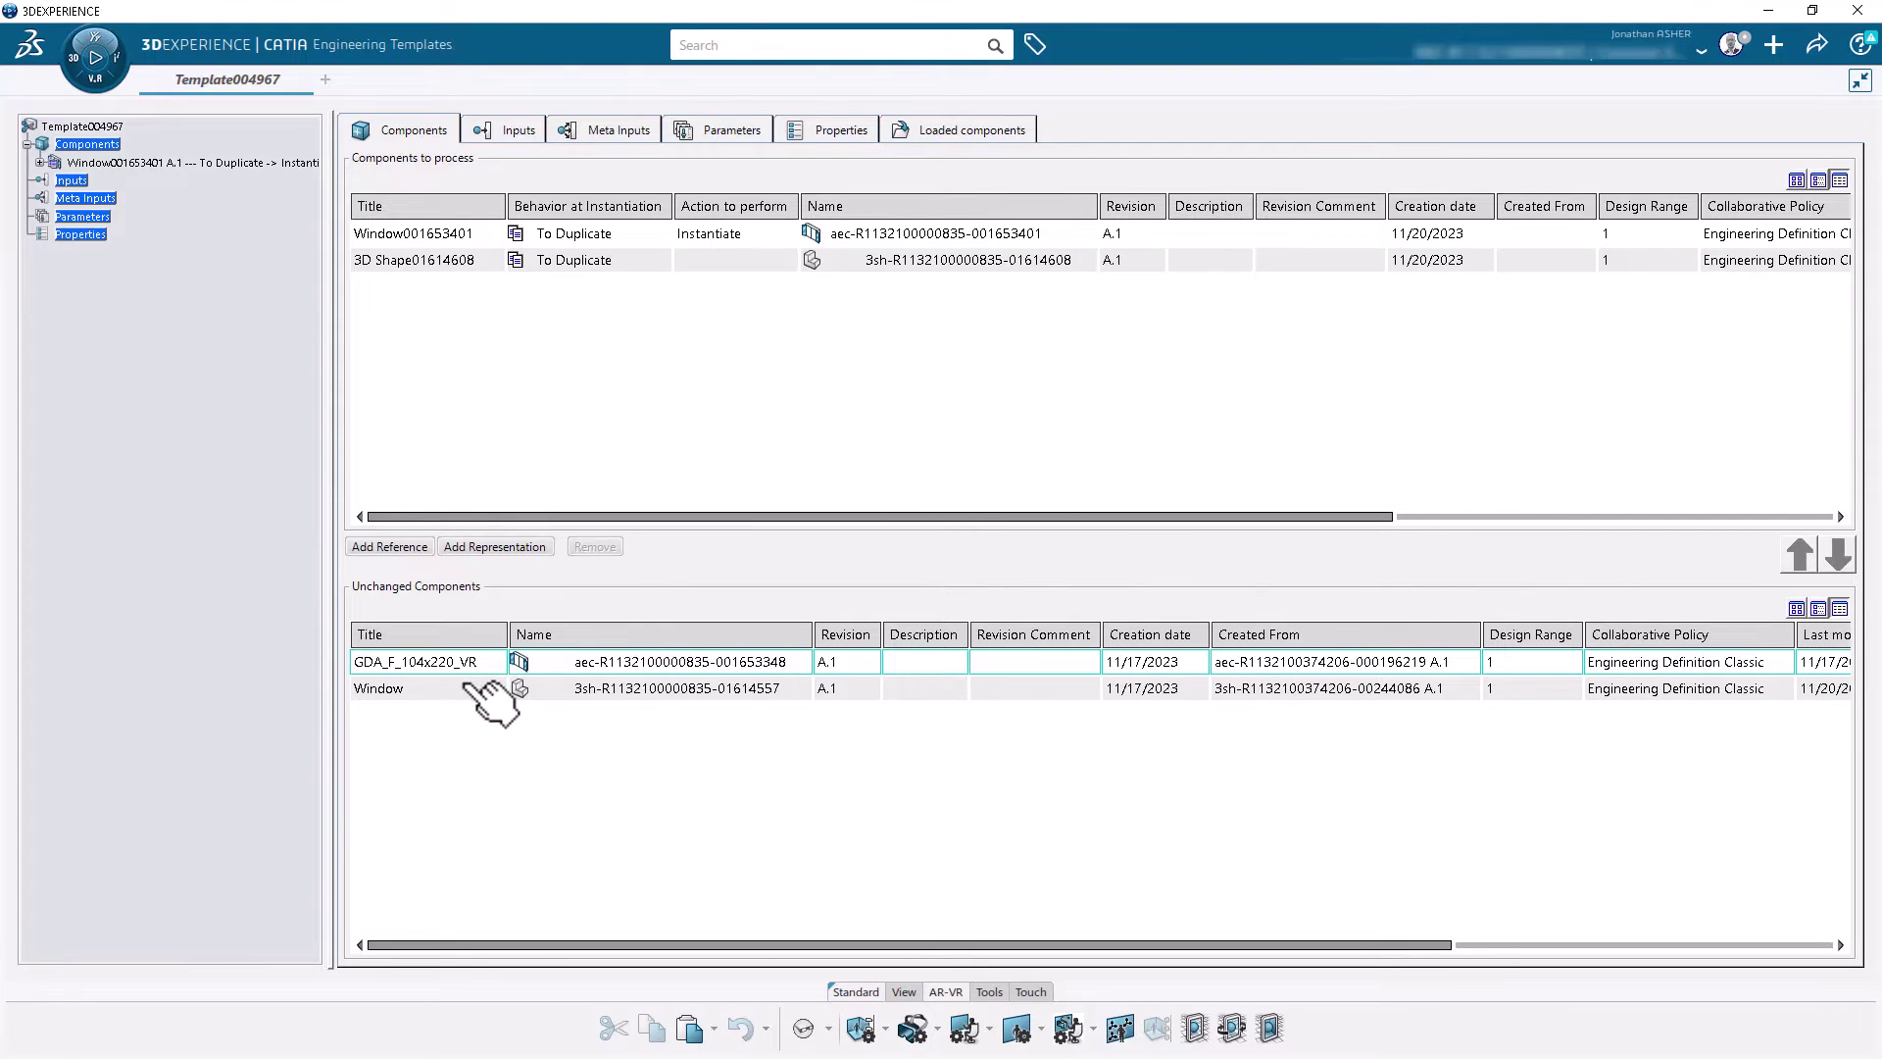
pyautogui.click(470, 687)
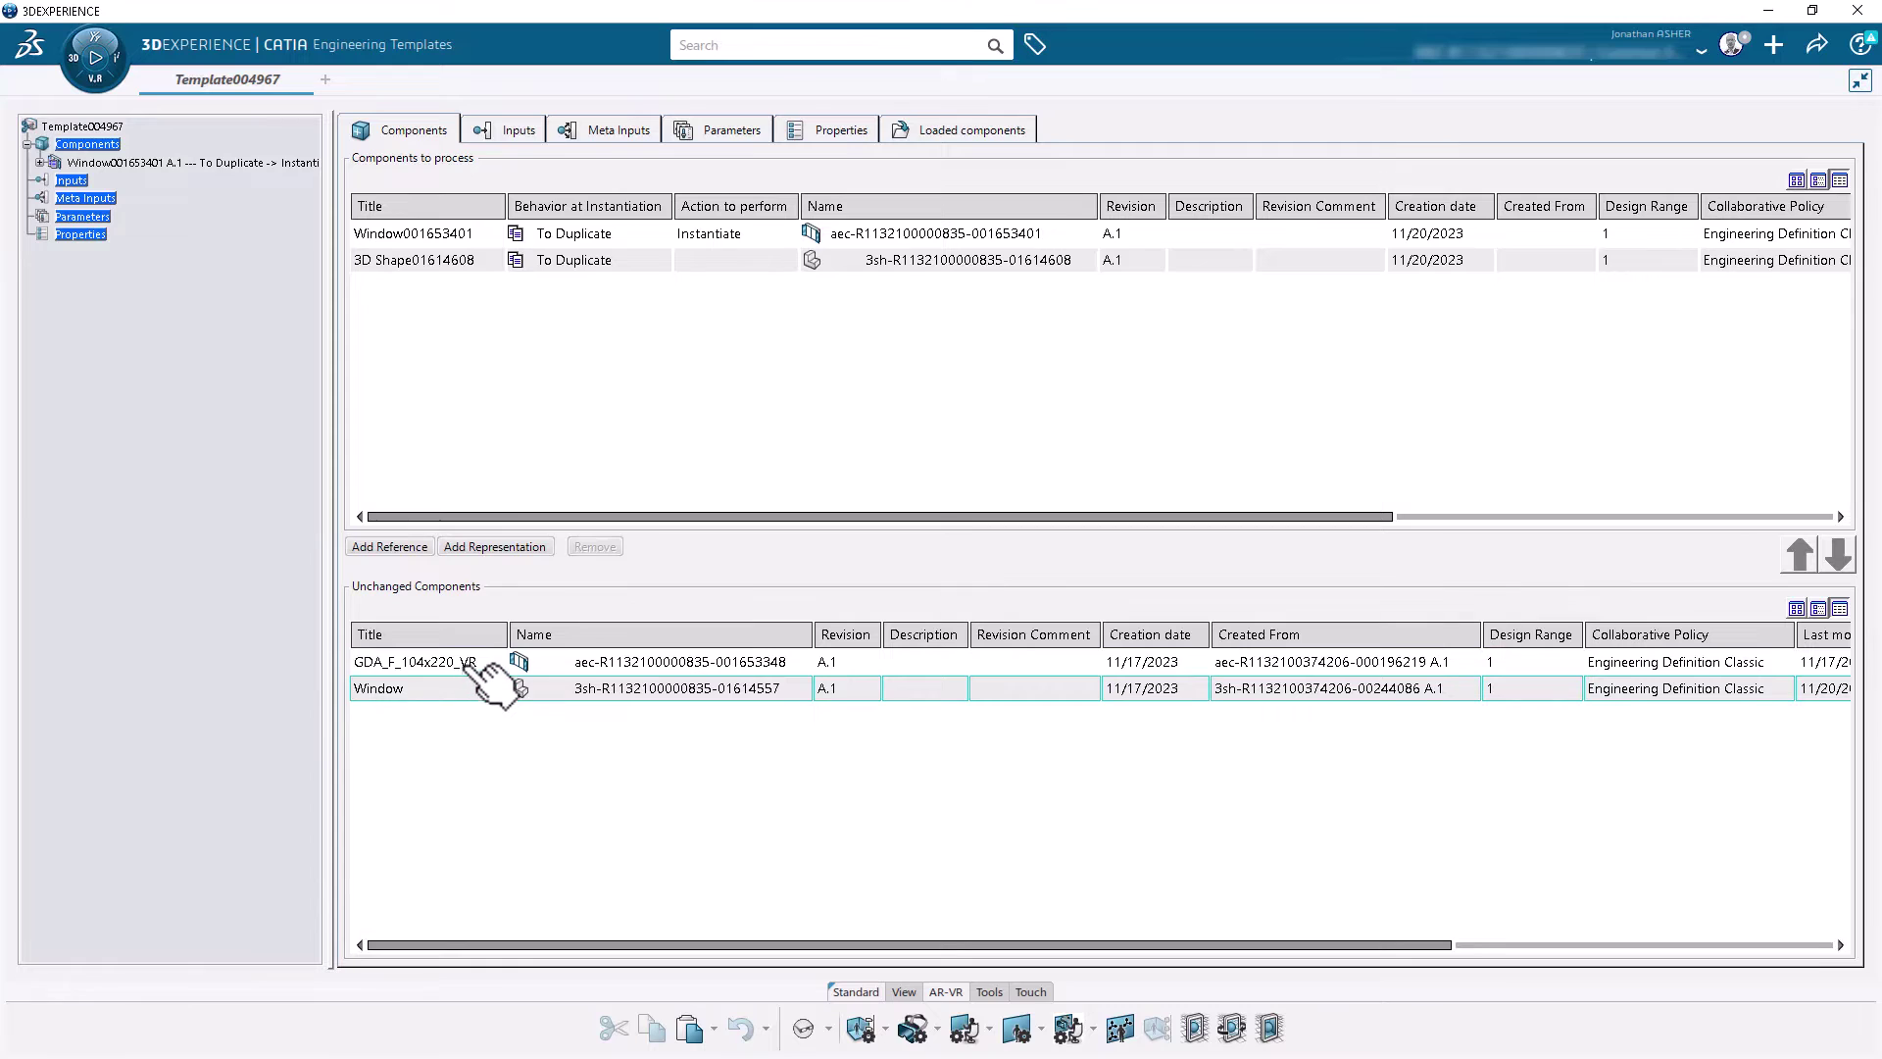
pyautogui.click(471, 667)
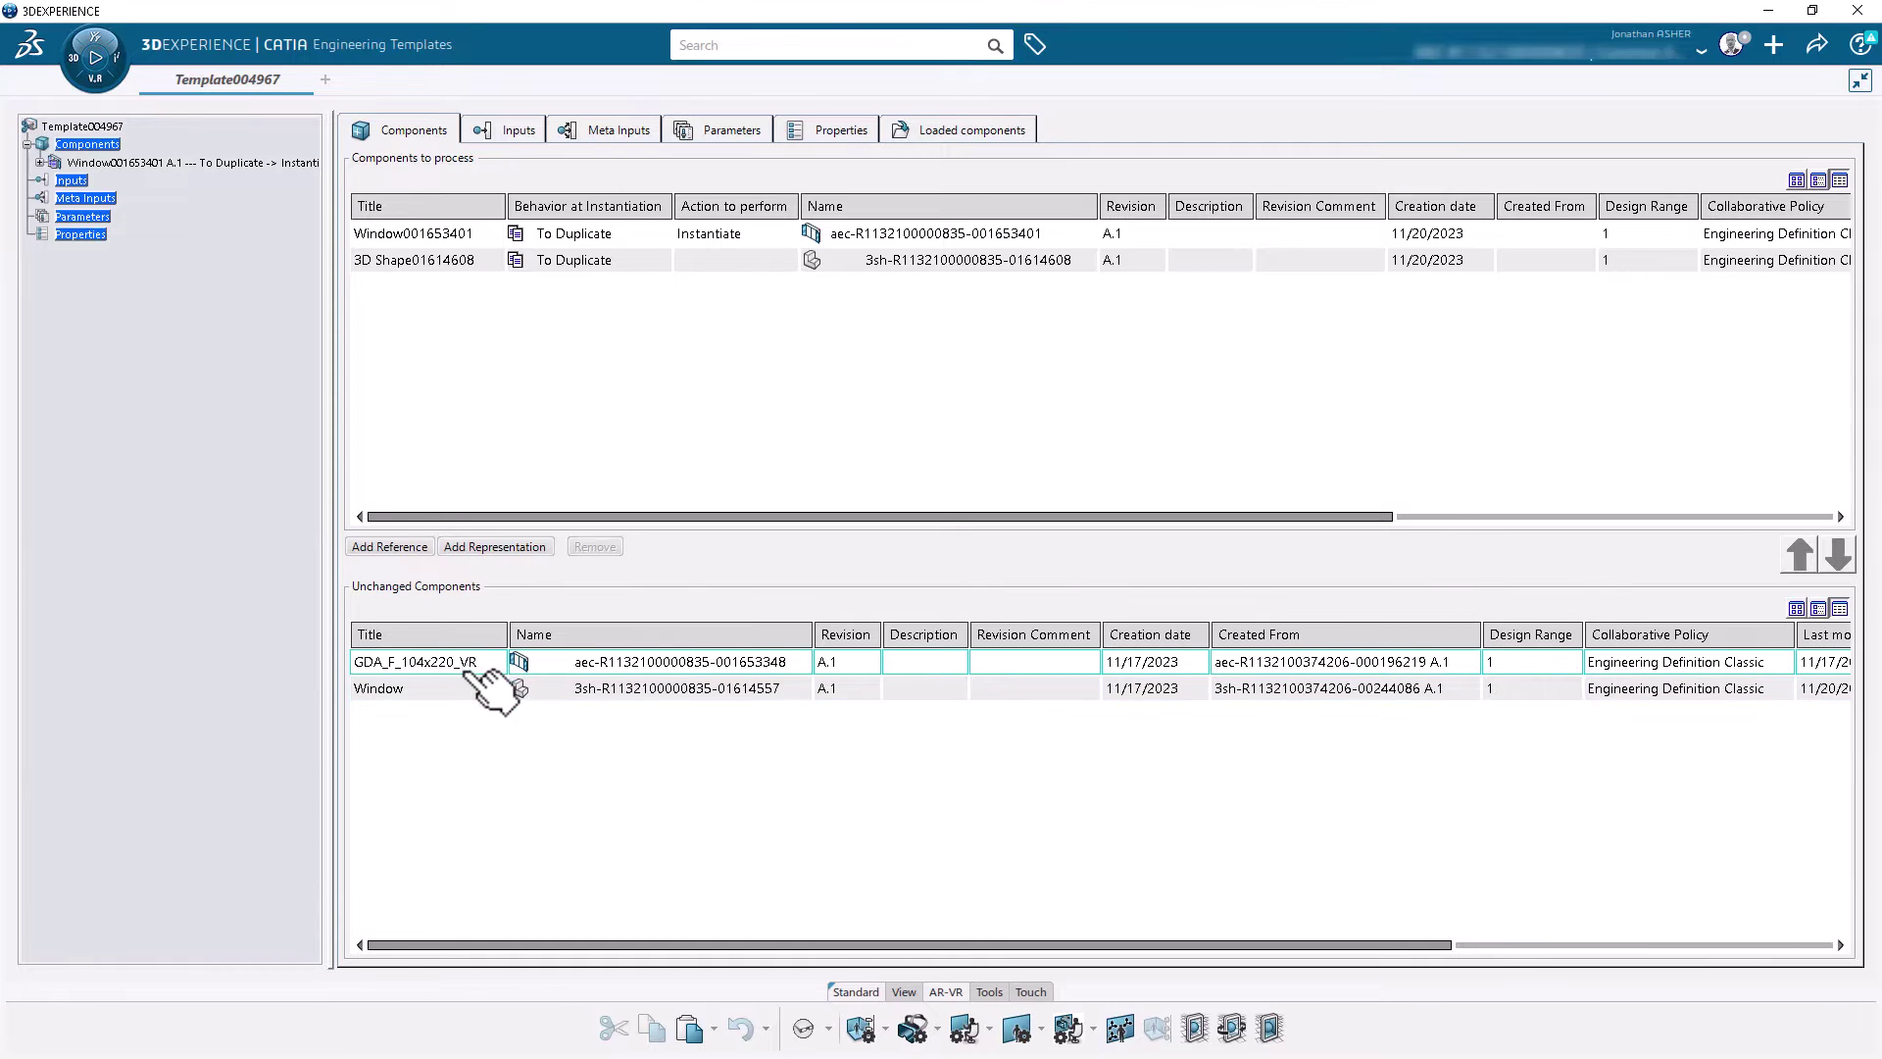
pyautogui.click(472, 688)
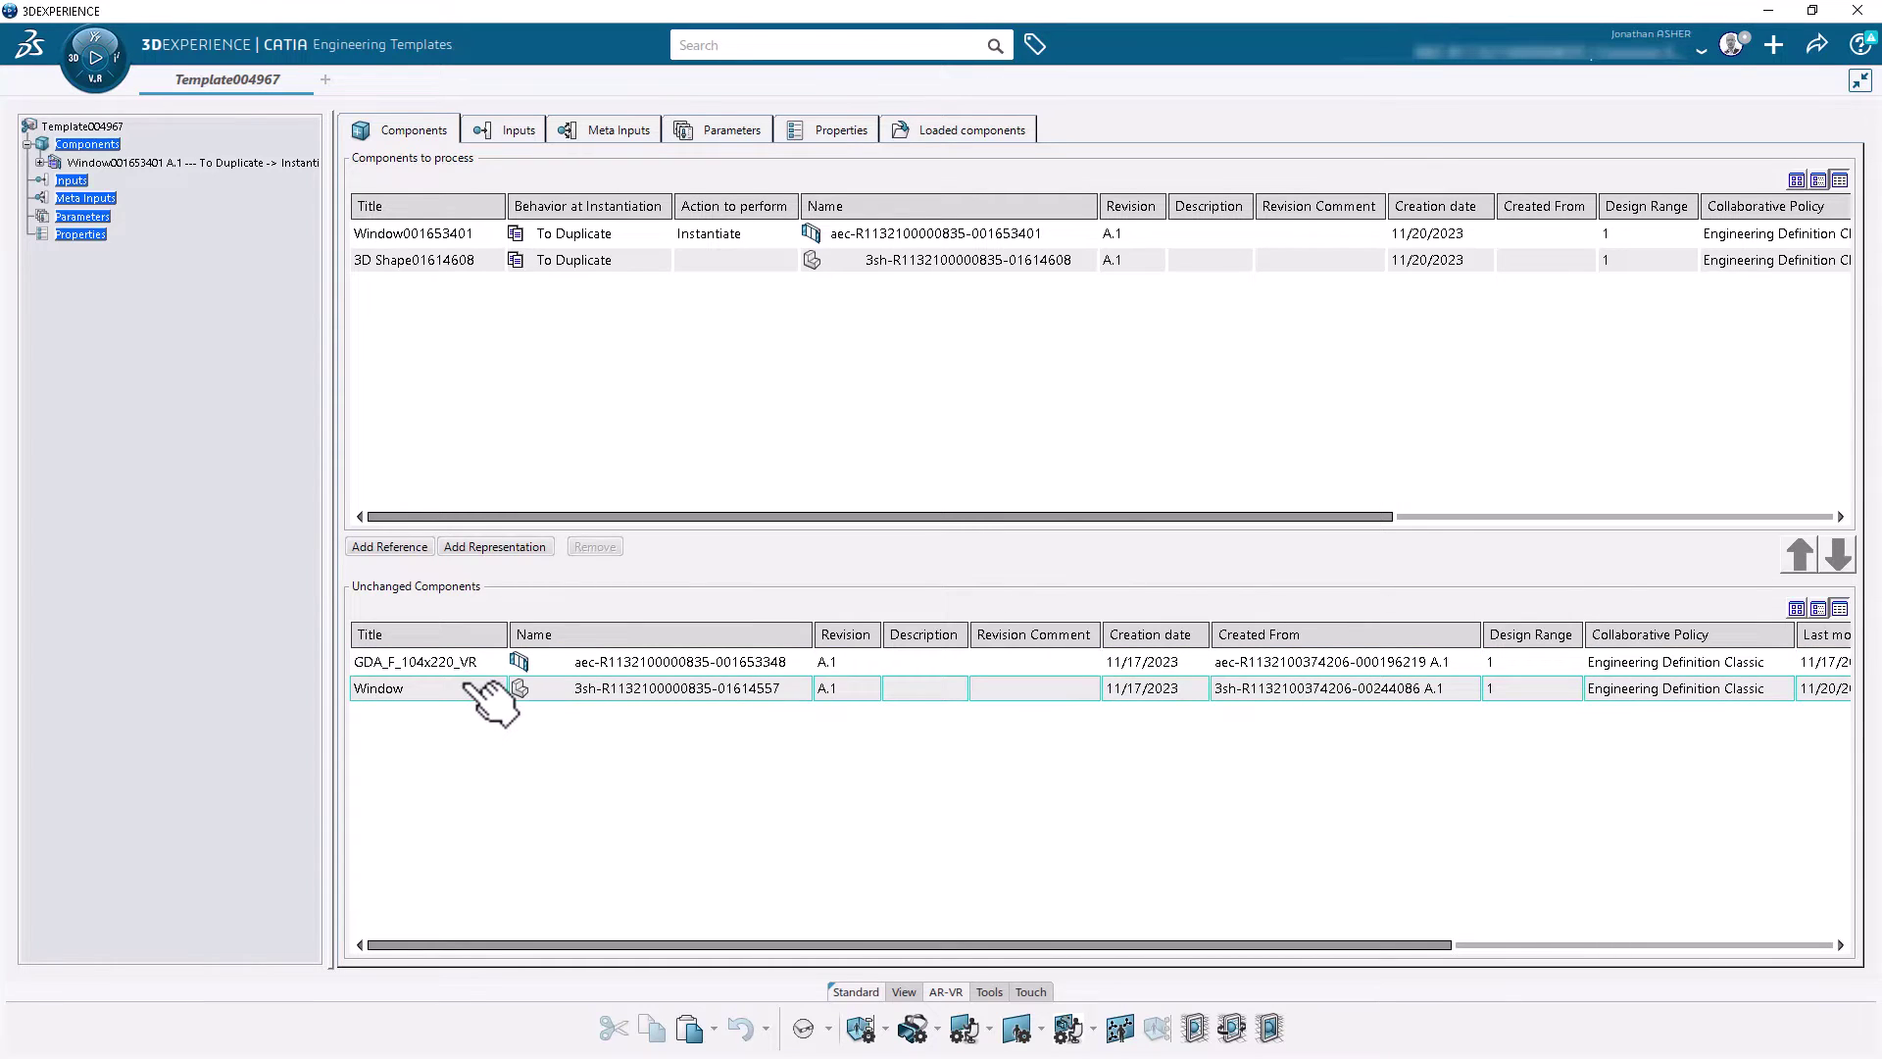
pyautogui.click(488, 665)
pyautogui.click(512, 657)
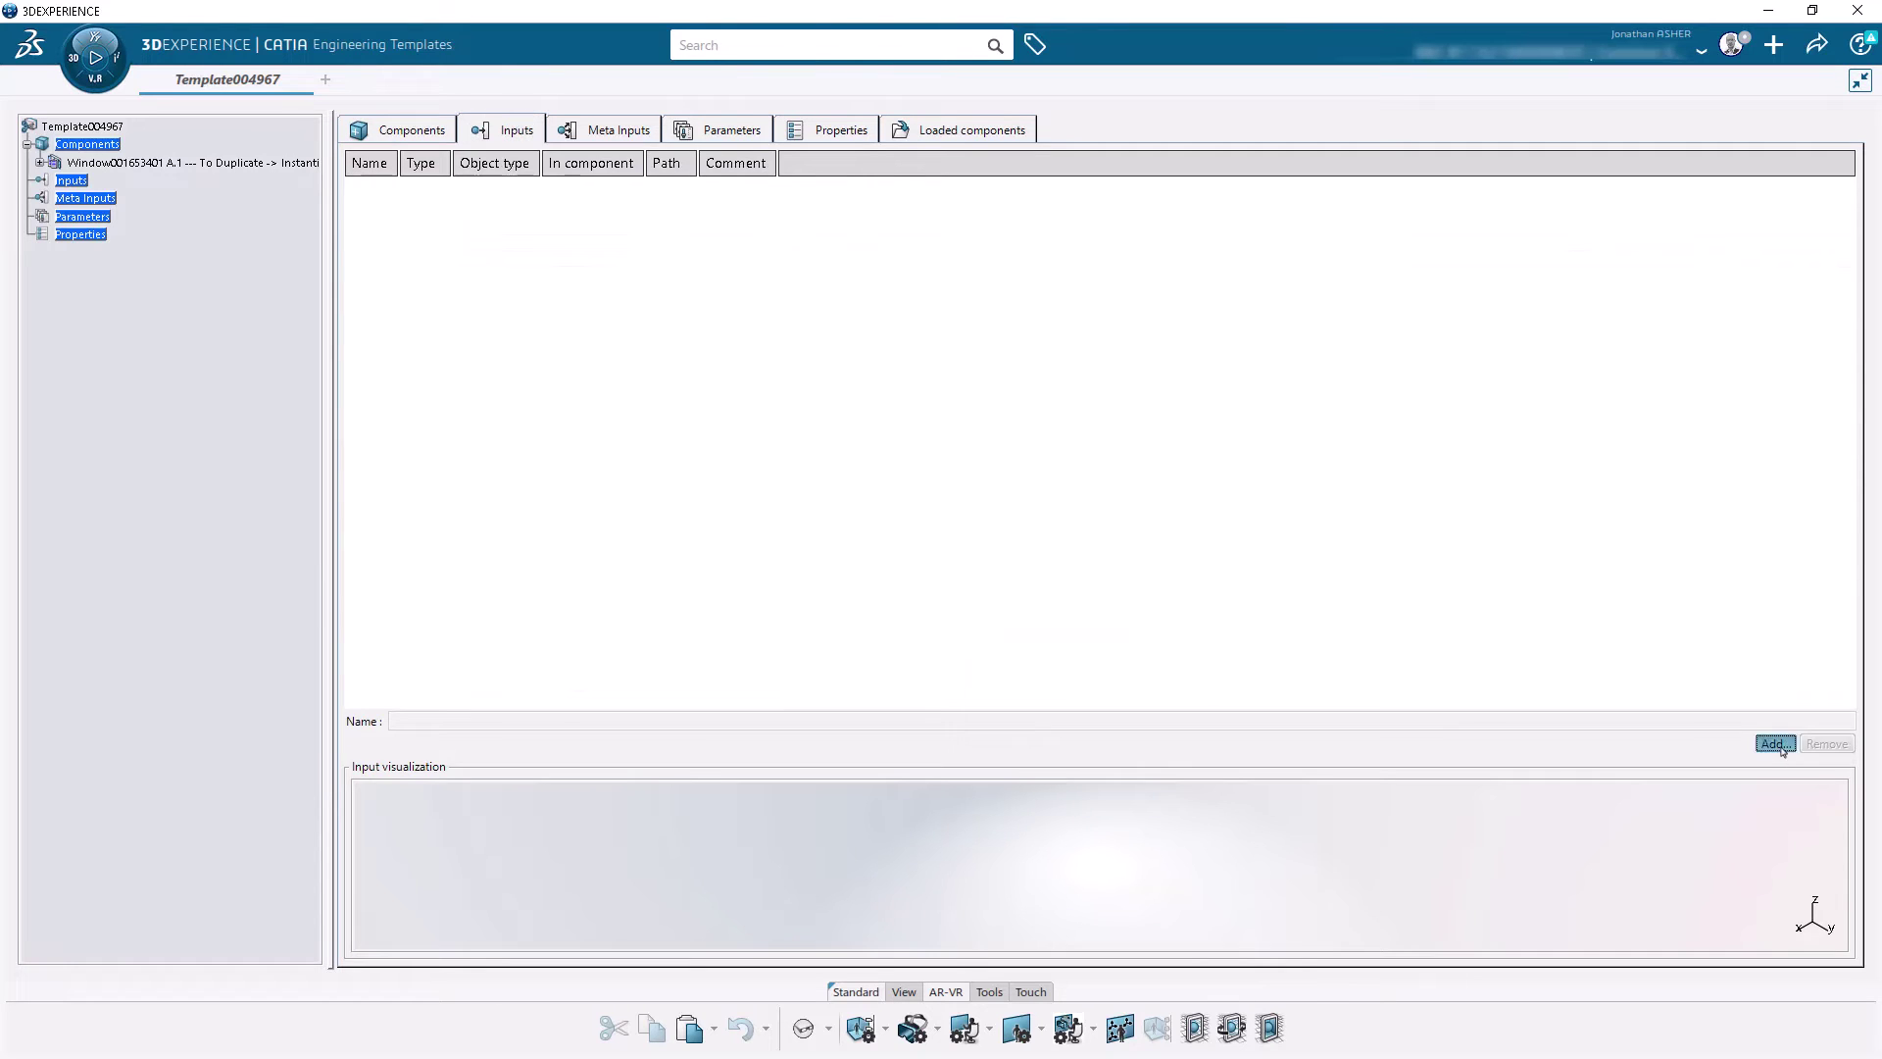
# Step: Add the Position axis system of Window001653401 as an input of the template
pyautogui.click(1777, 745)
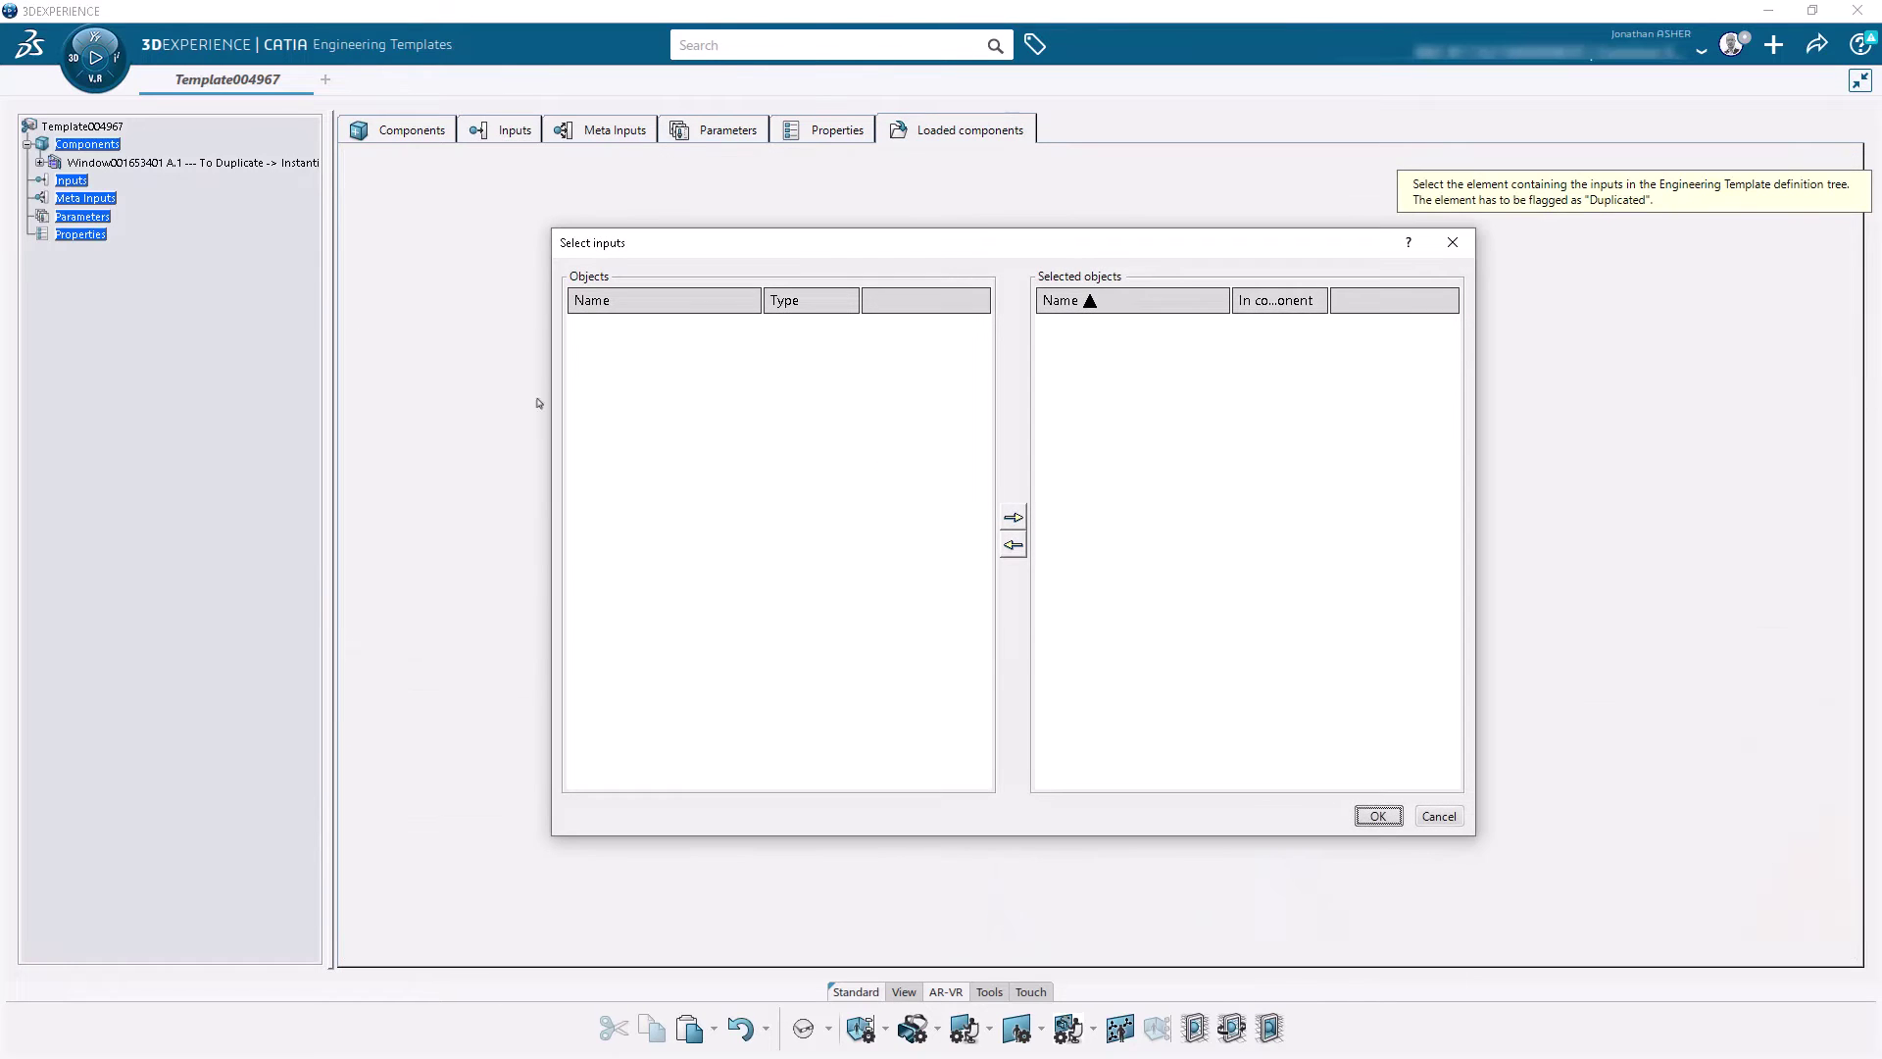
pyautogui.click(147, 160)
pyautogui.click(642, 406)
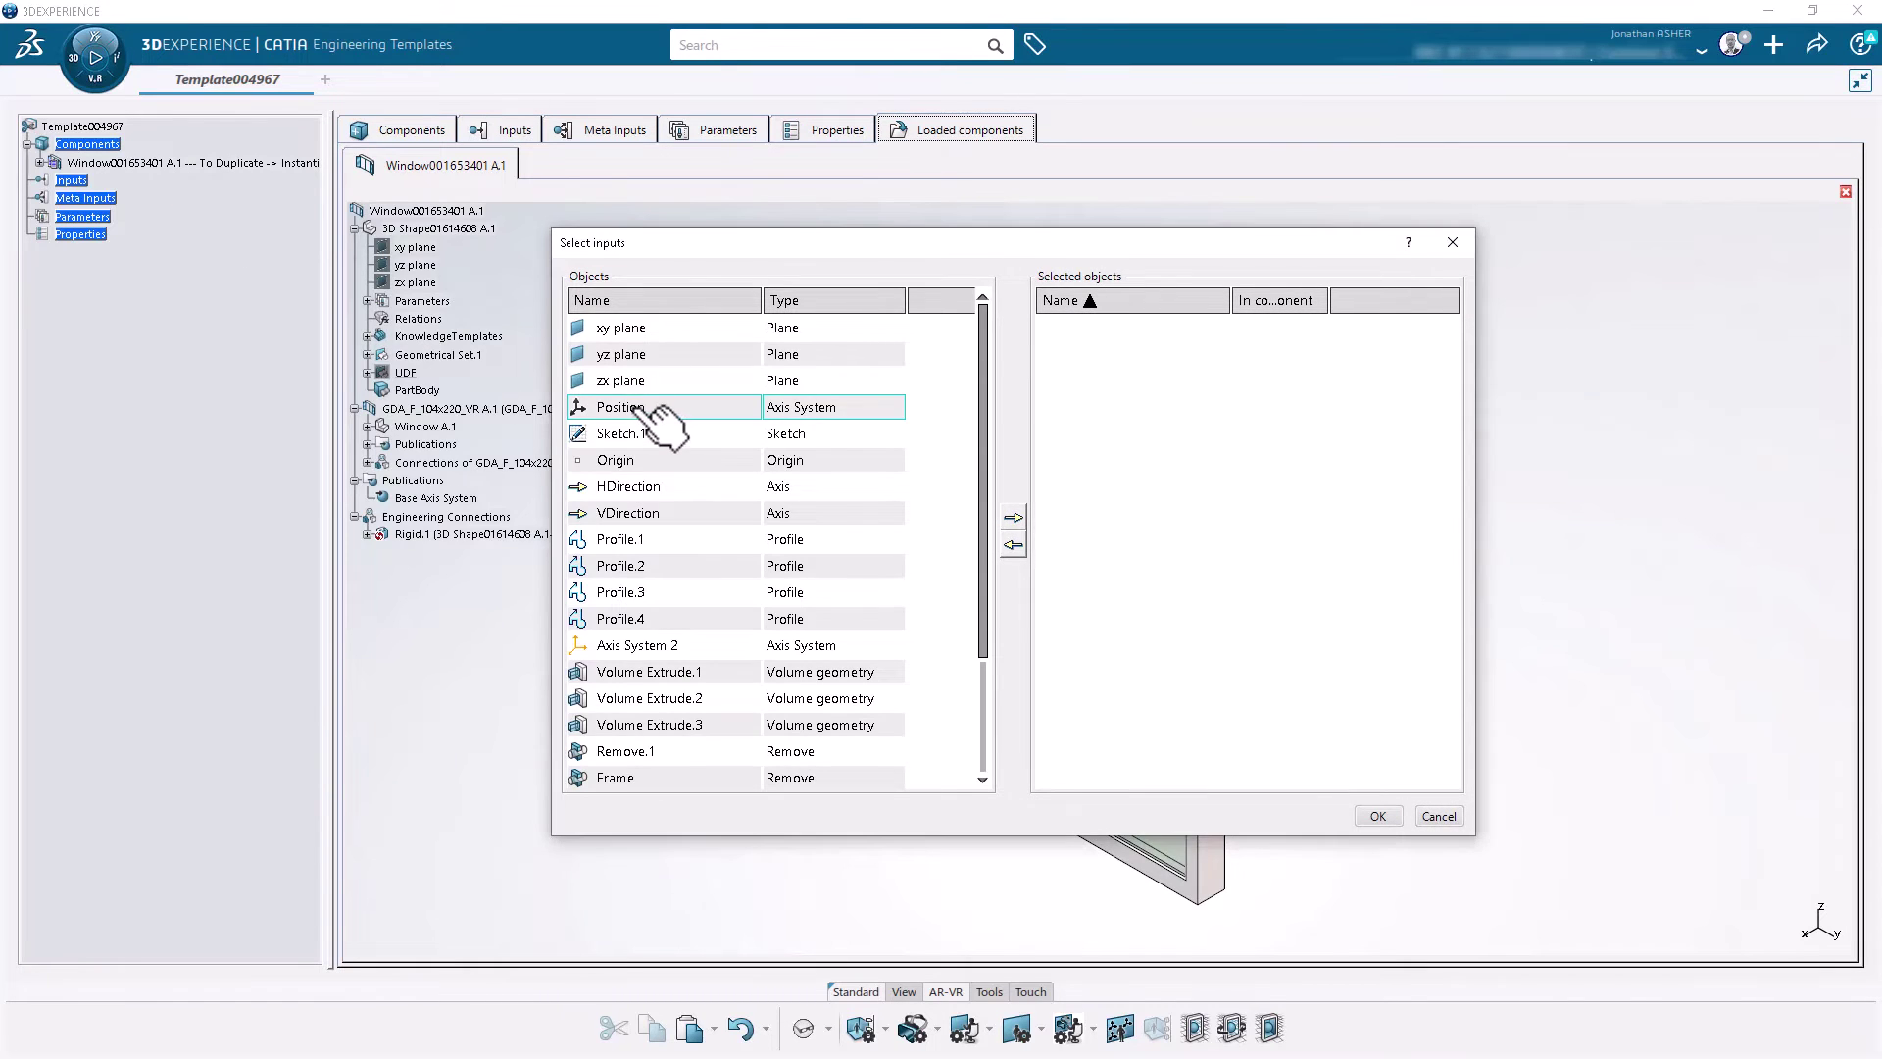
pyautogui.click(1014, 516)
pyautogui.click(1378, 815)
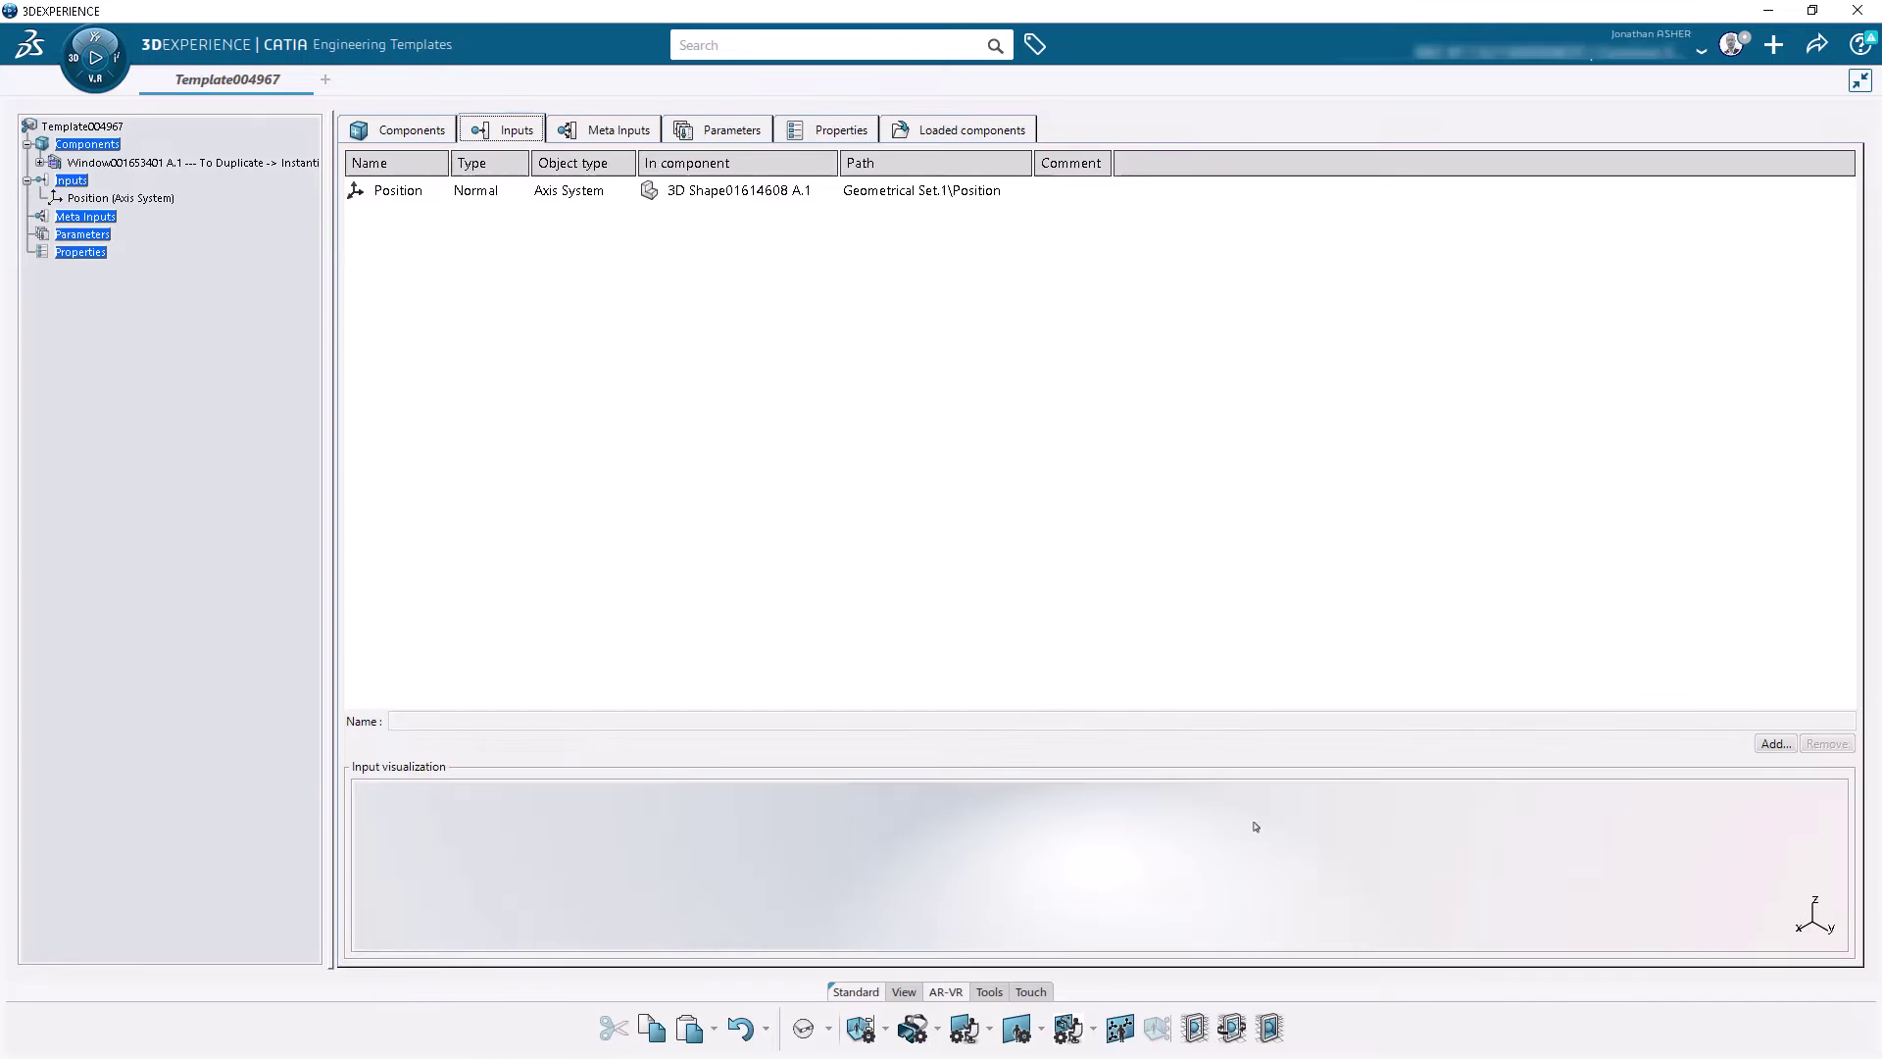
pyautogui.click(411, 192)
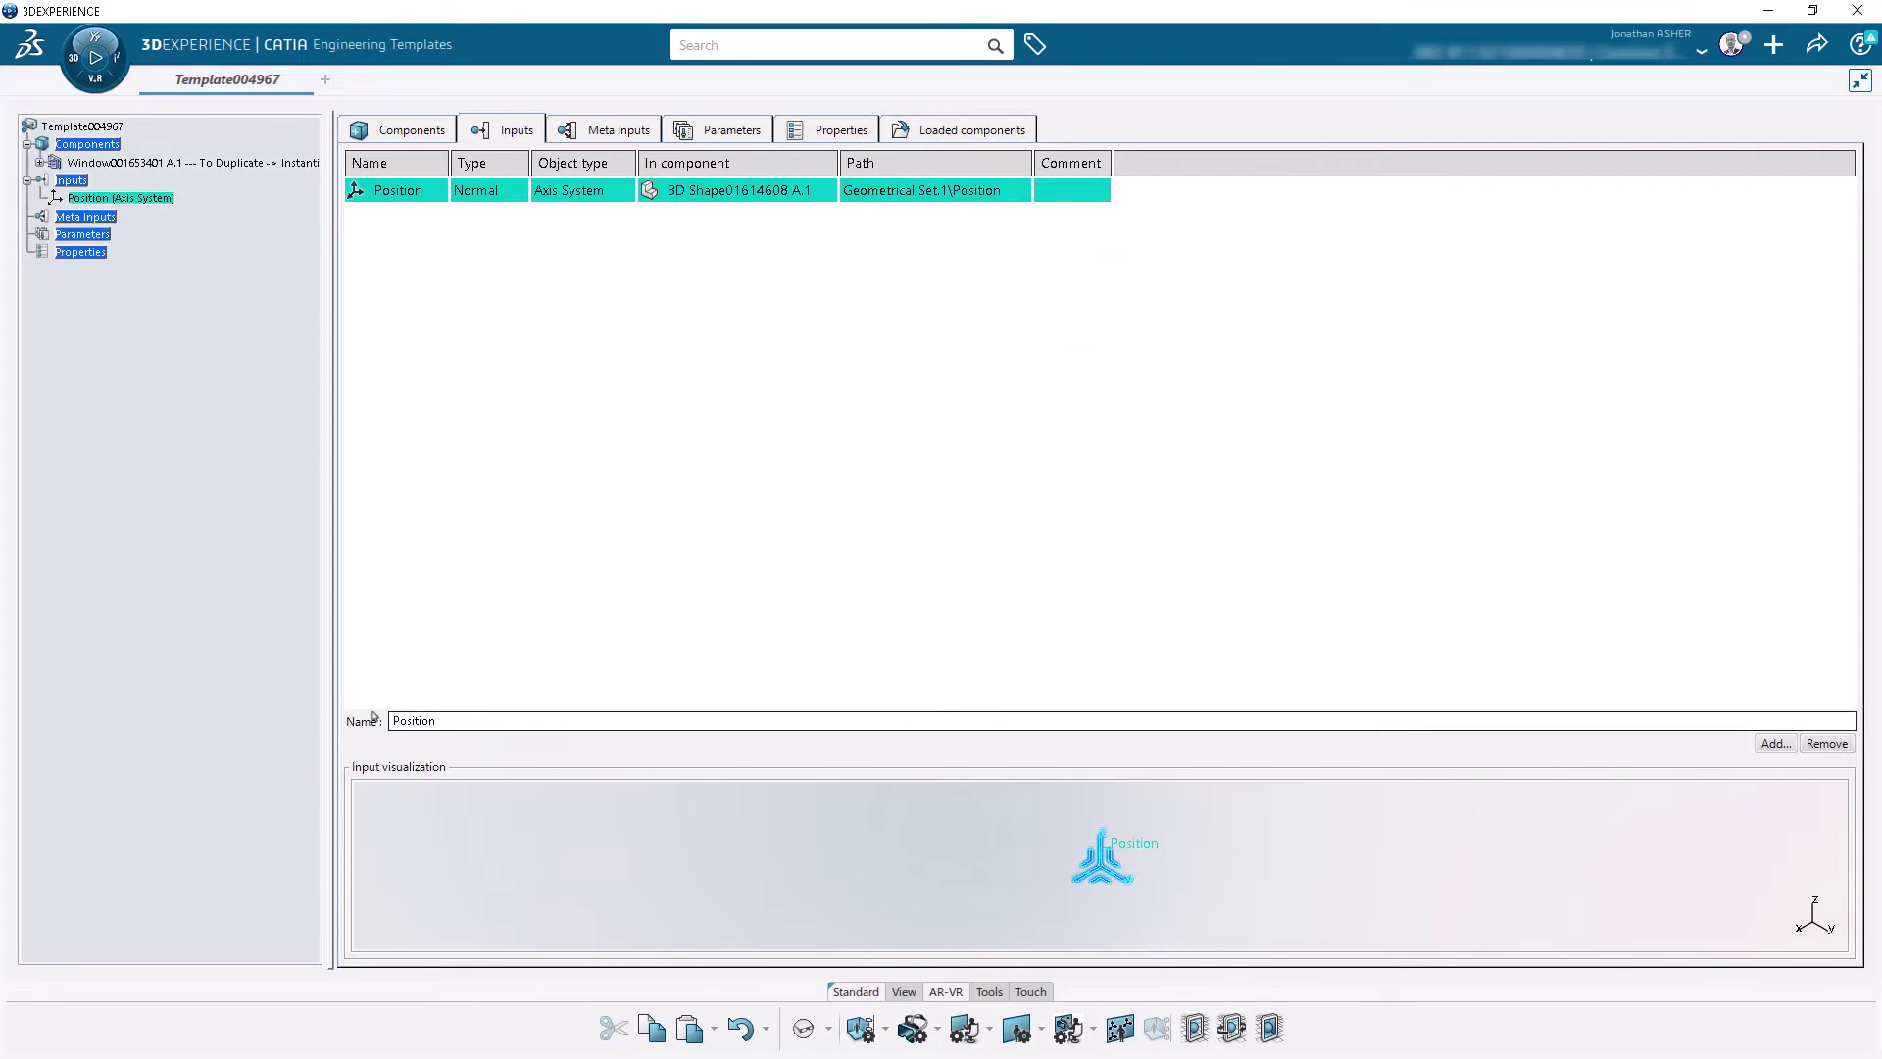
# Step: Add the PanelThickness length parameter of Window001653401's 3D shape to the template's representation parameters
pyautogui.click(723, 132)
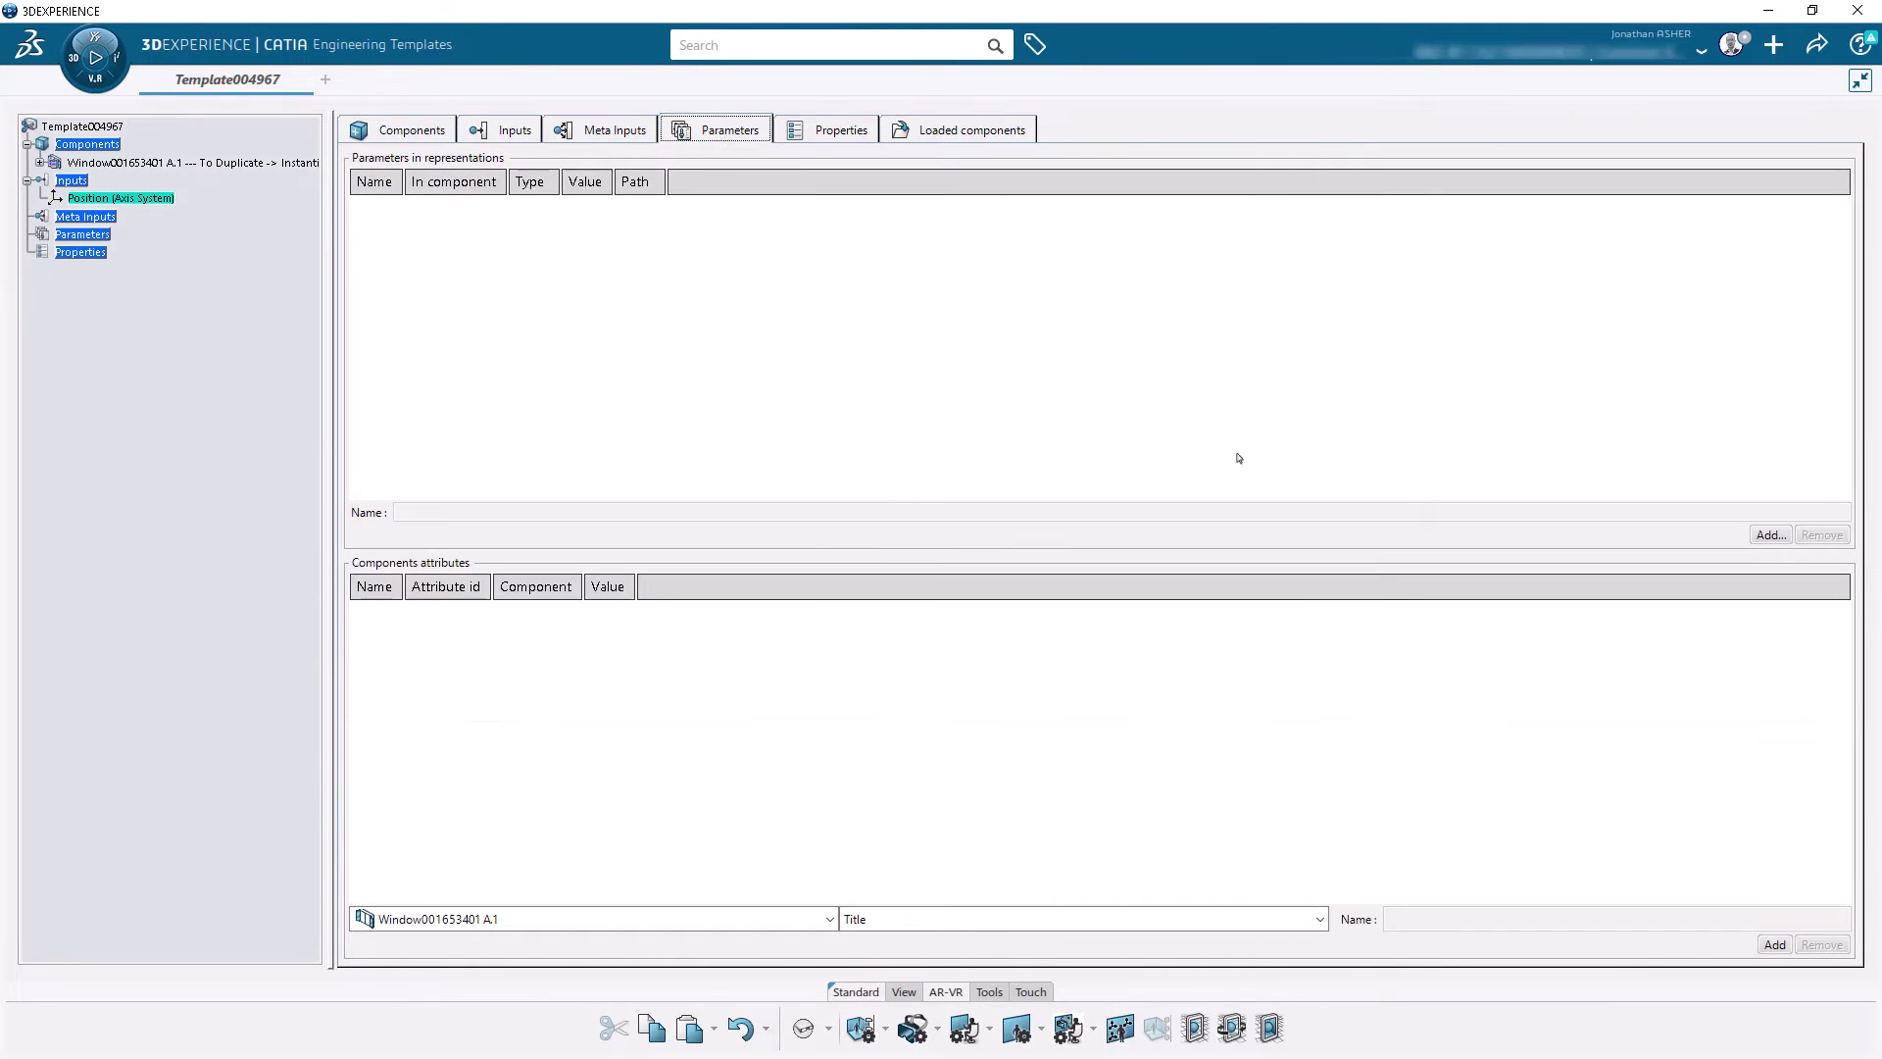
pyautogui.click(1768, 536)
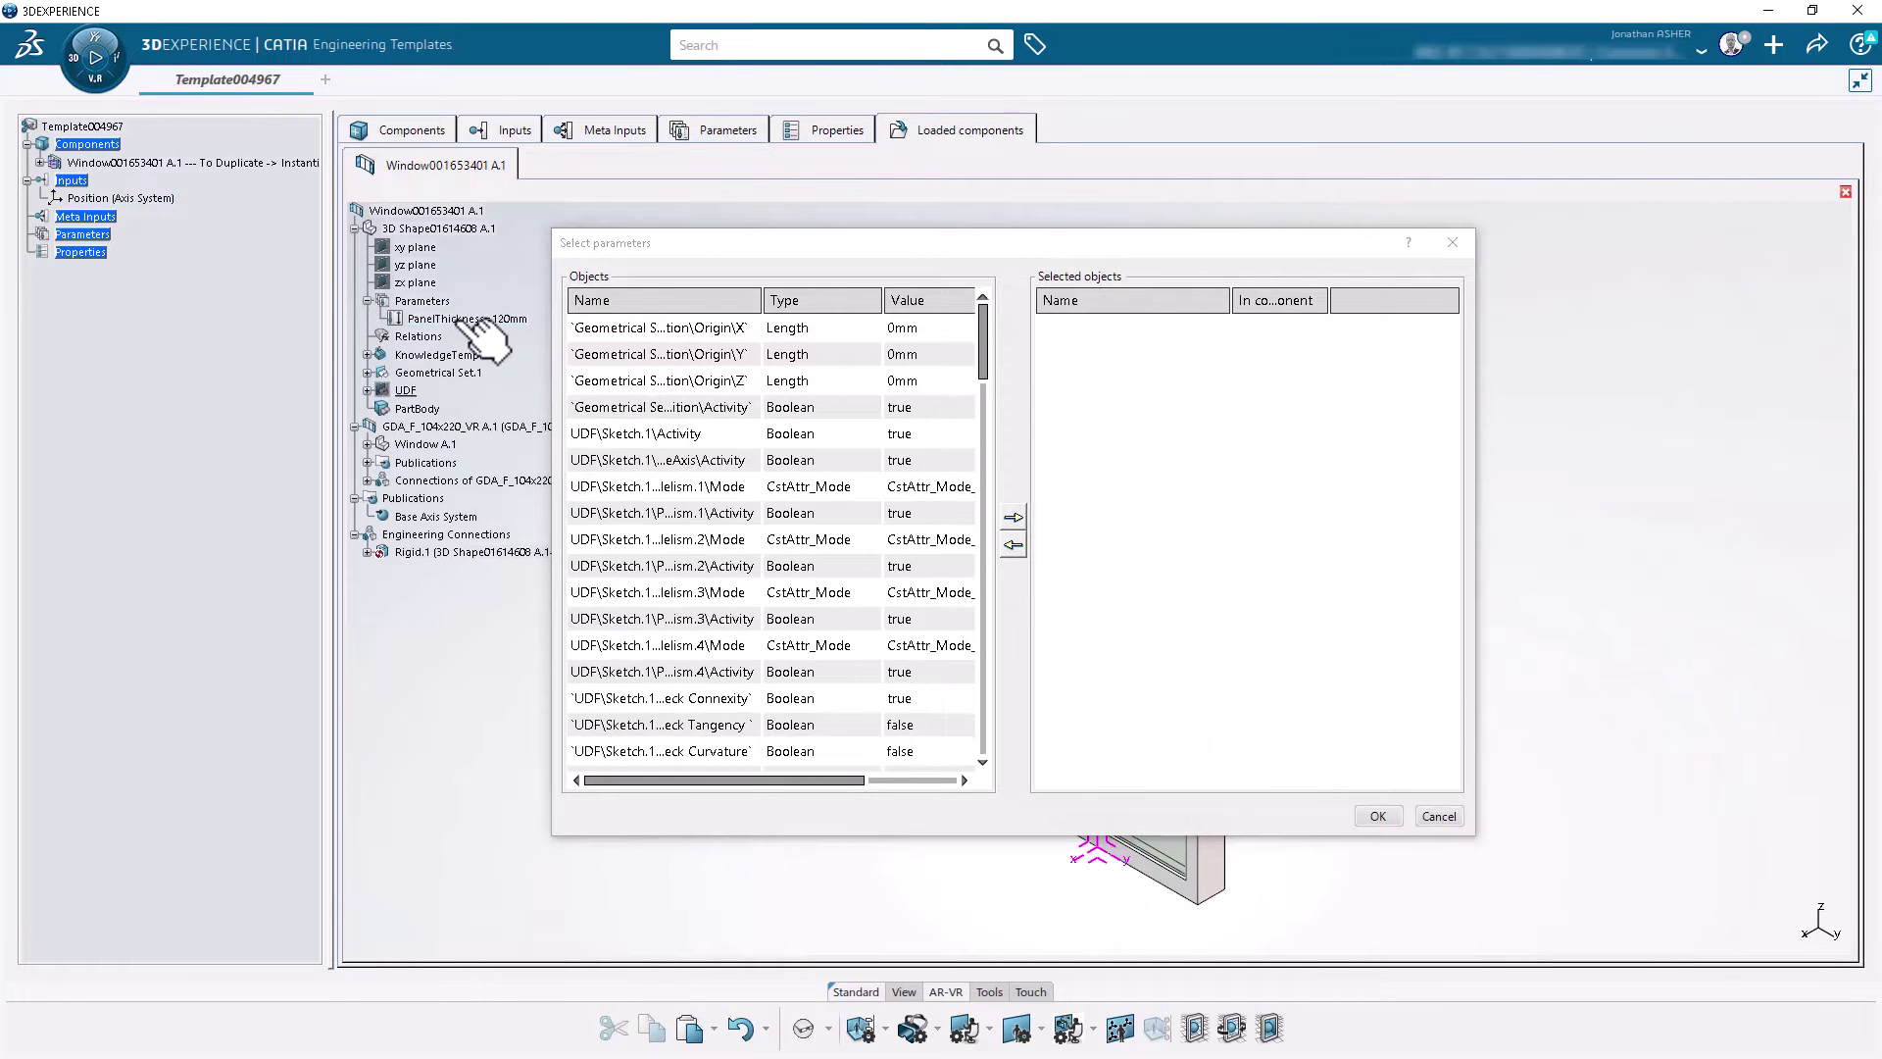
pyautogui.scroll(-7, 941, 382)
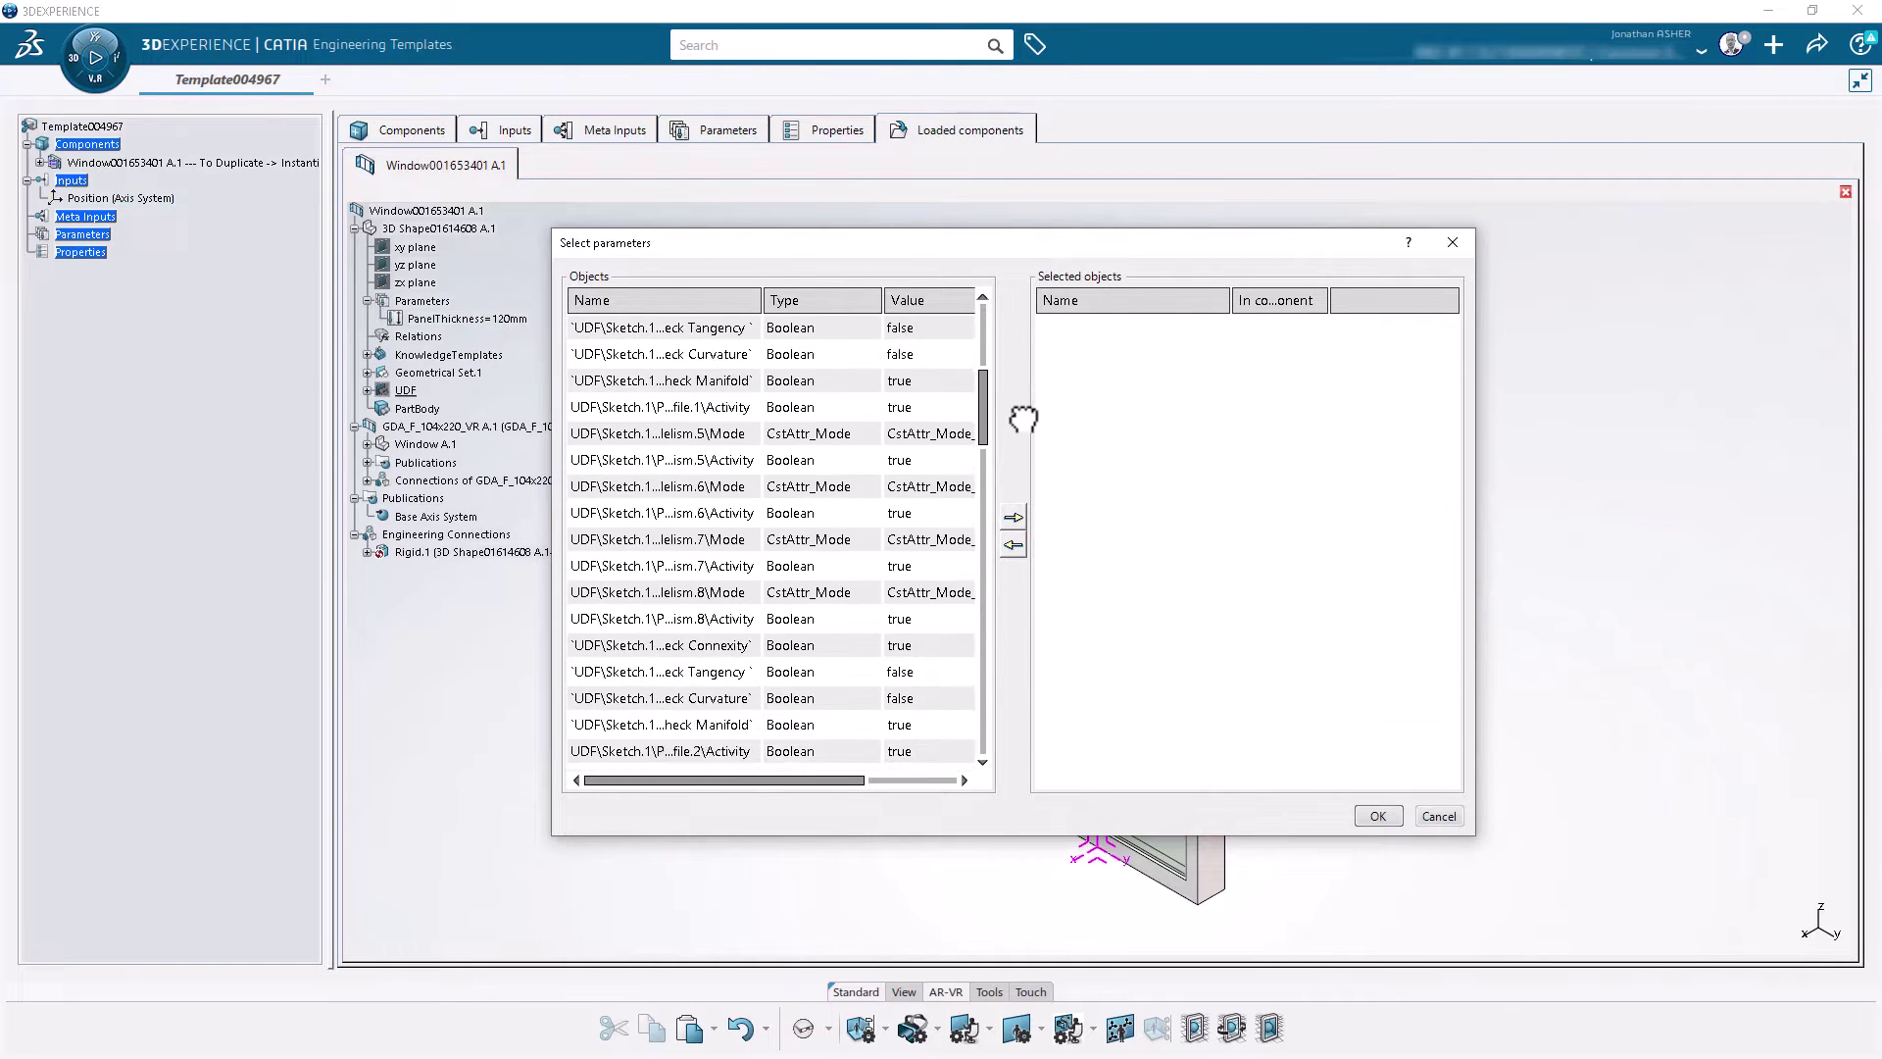
pyautogui.scroll(-7, 1020, 451)
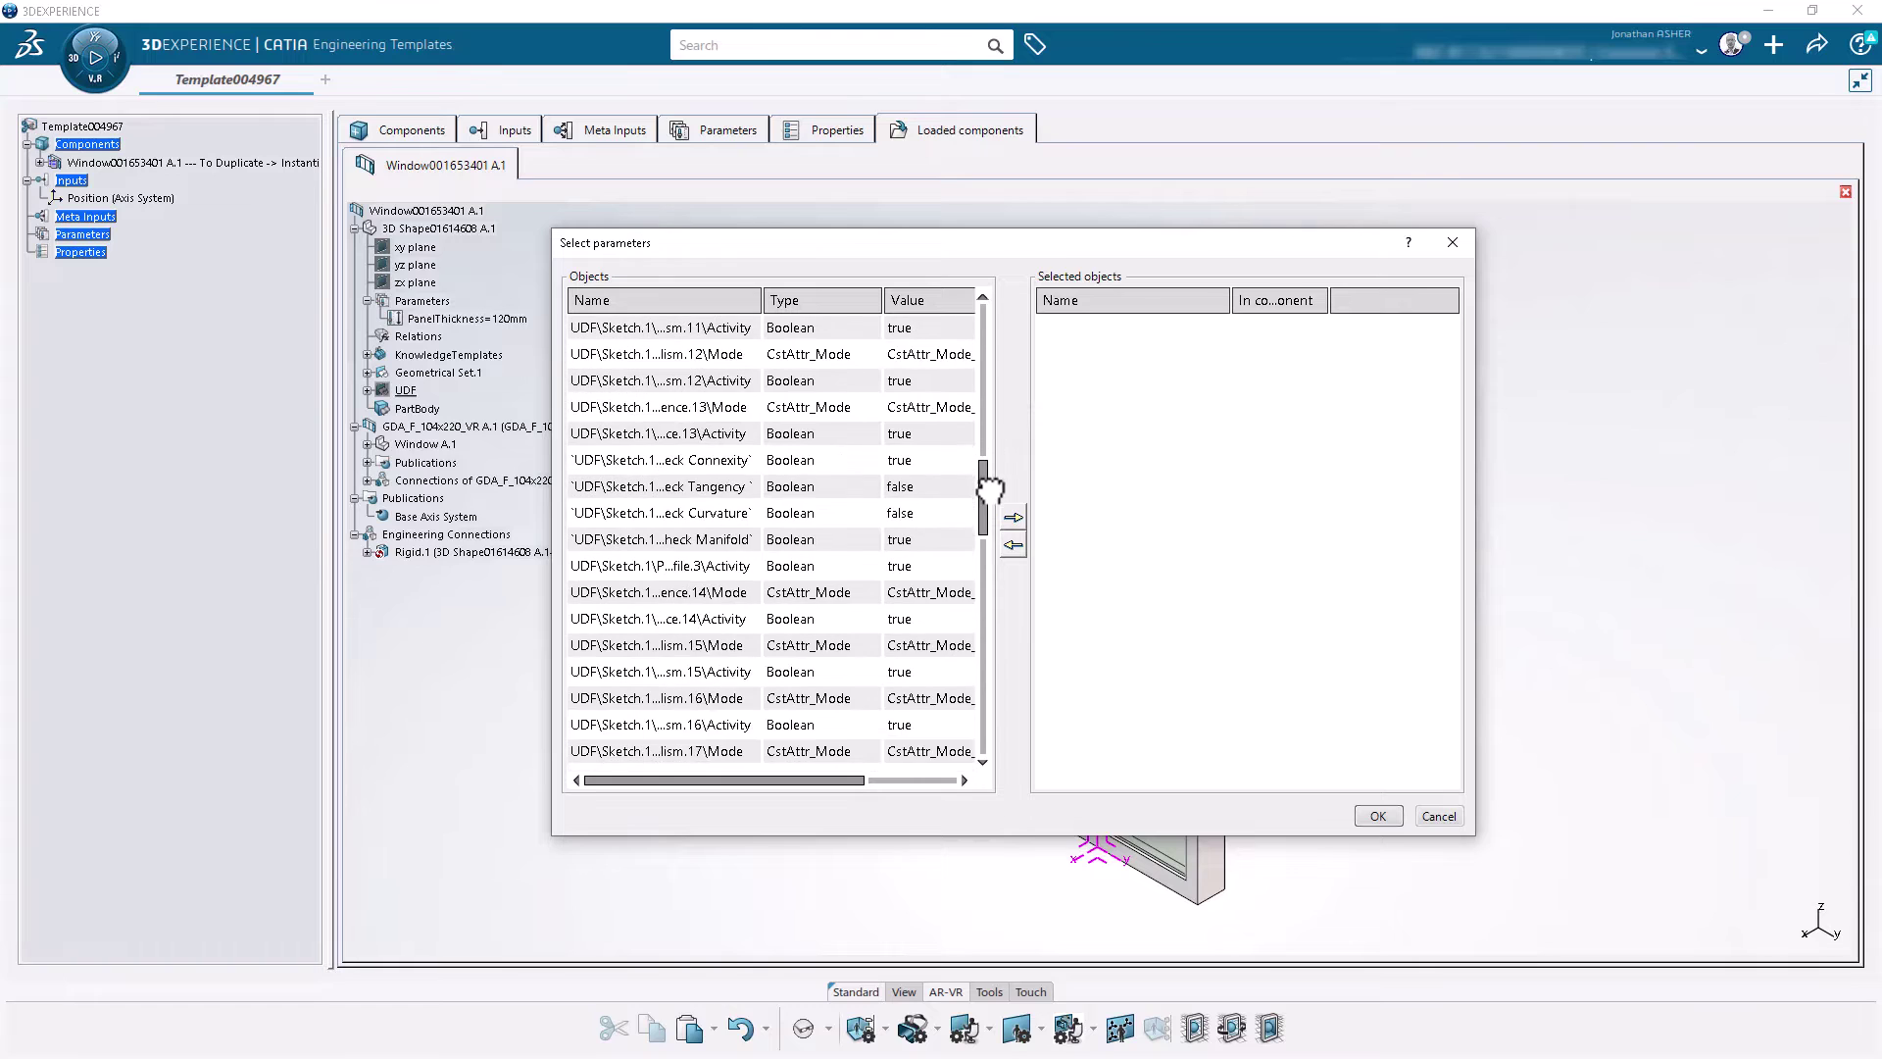
pyautogui.moveTo(997, 507); pyautogui.dragTo(1006, 646)
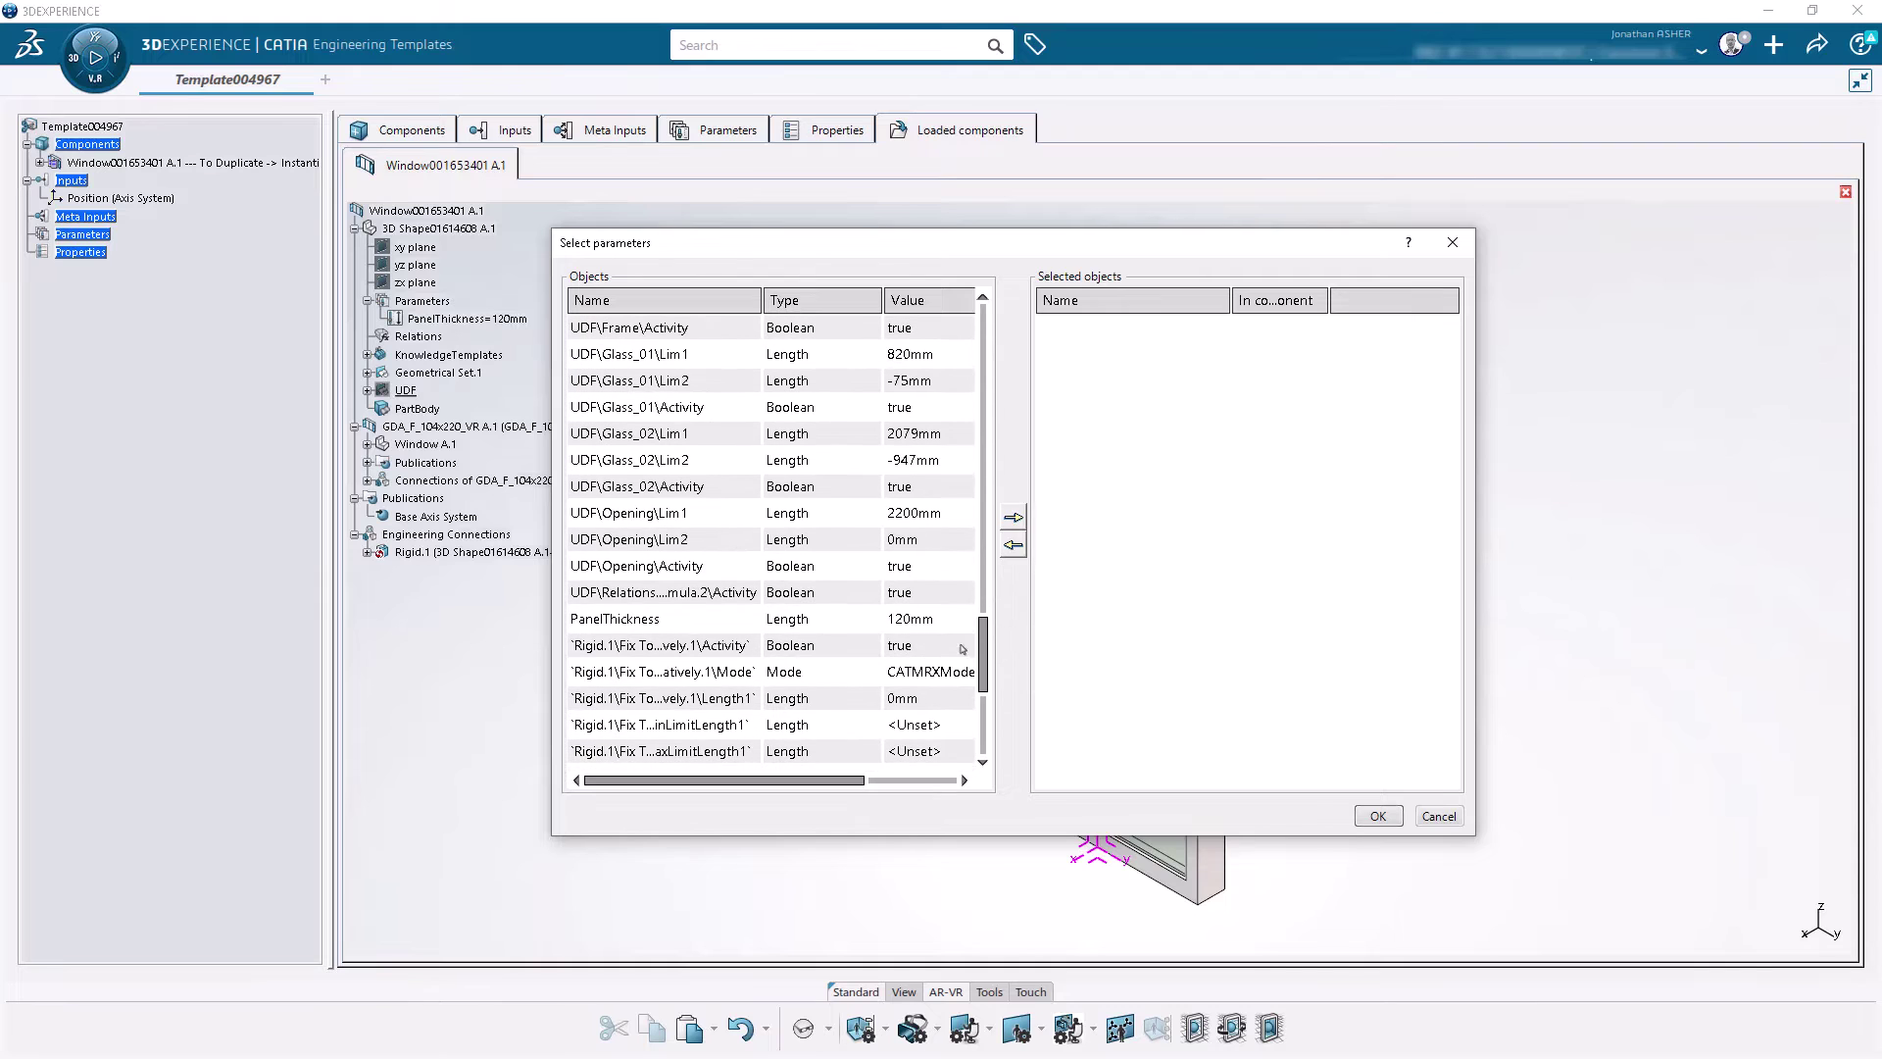
pyautogui.click(736, 619)
pyautogui.click(1014, 517)
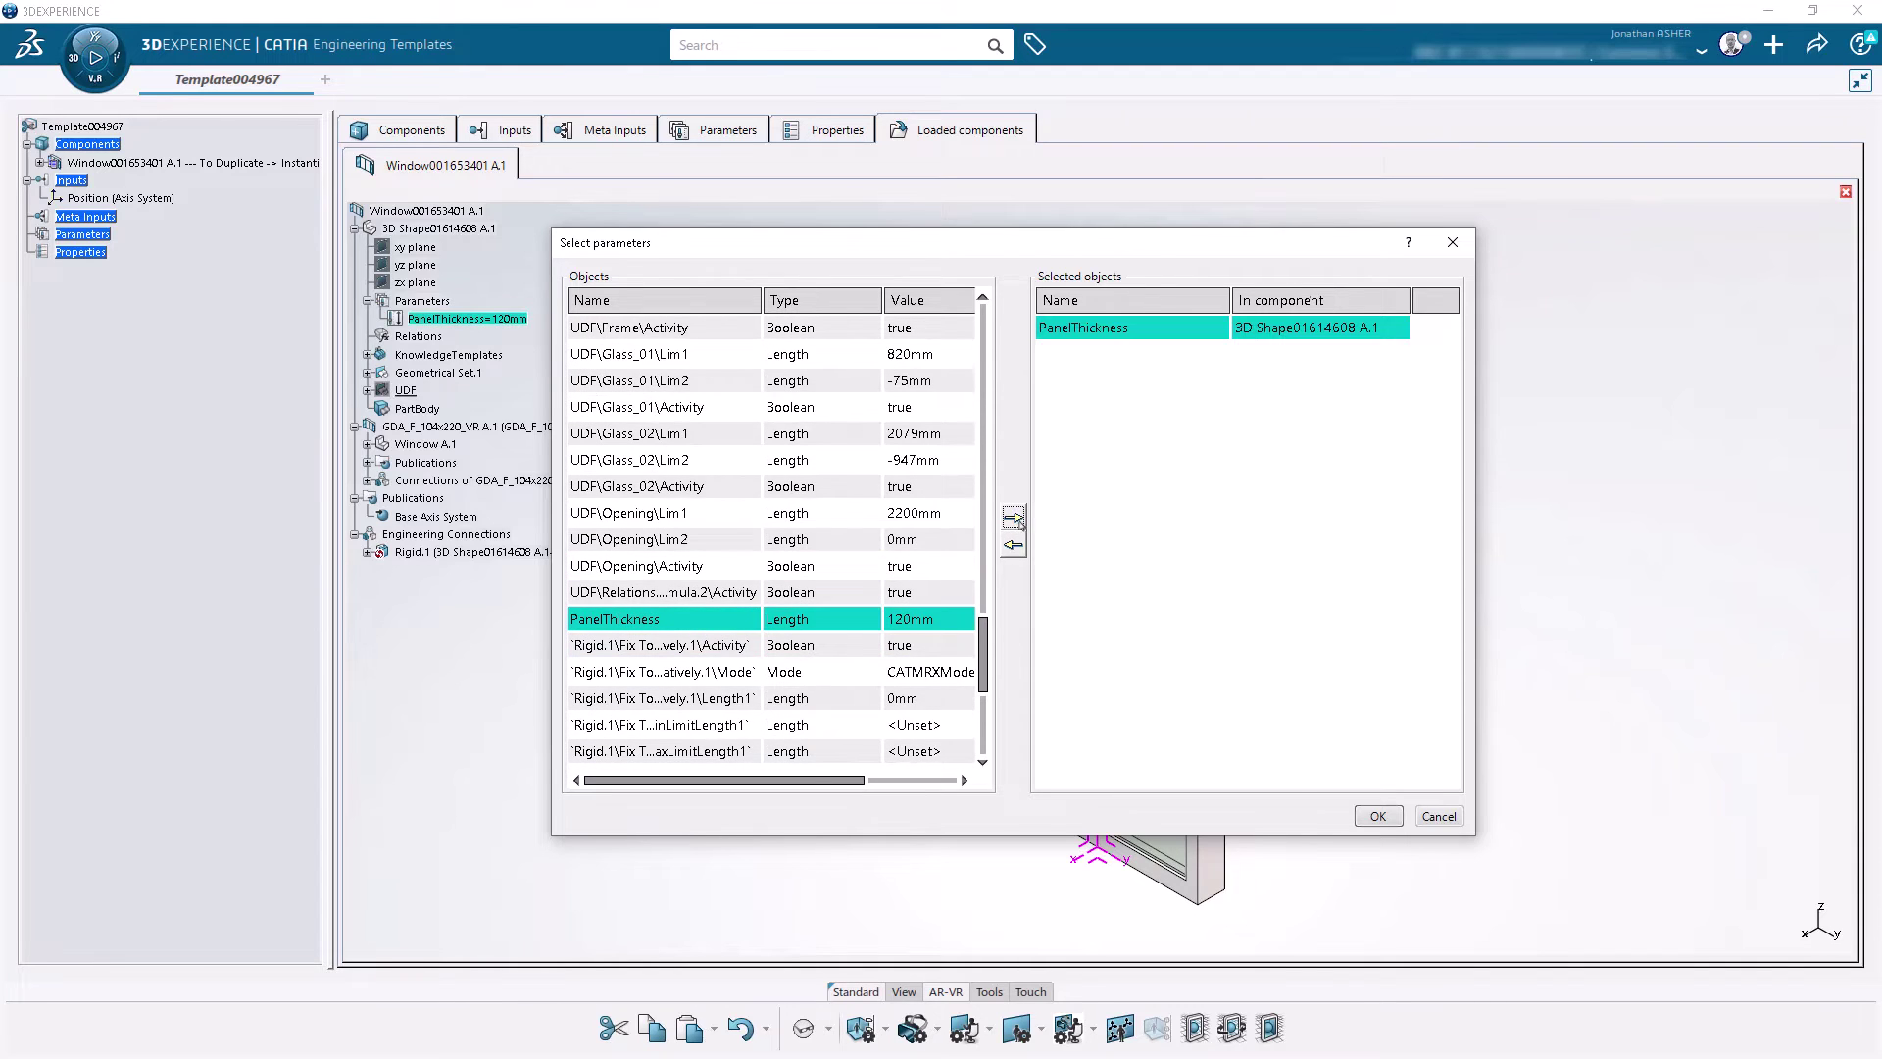
pyautogui.click(1378, 816)
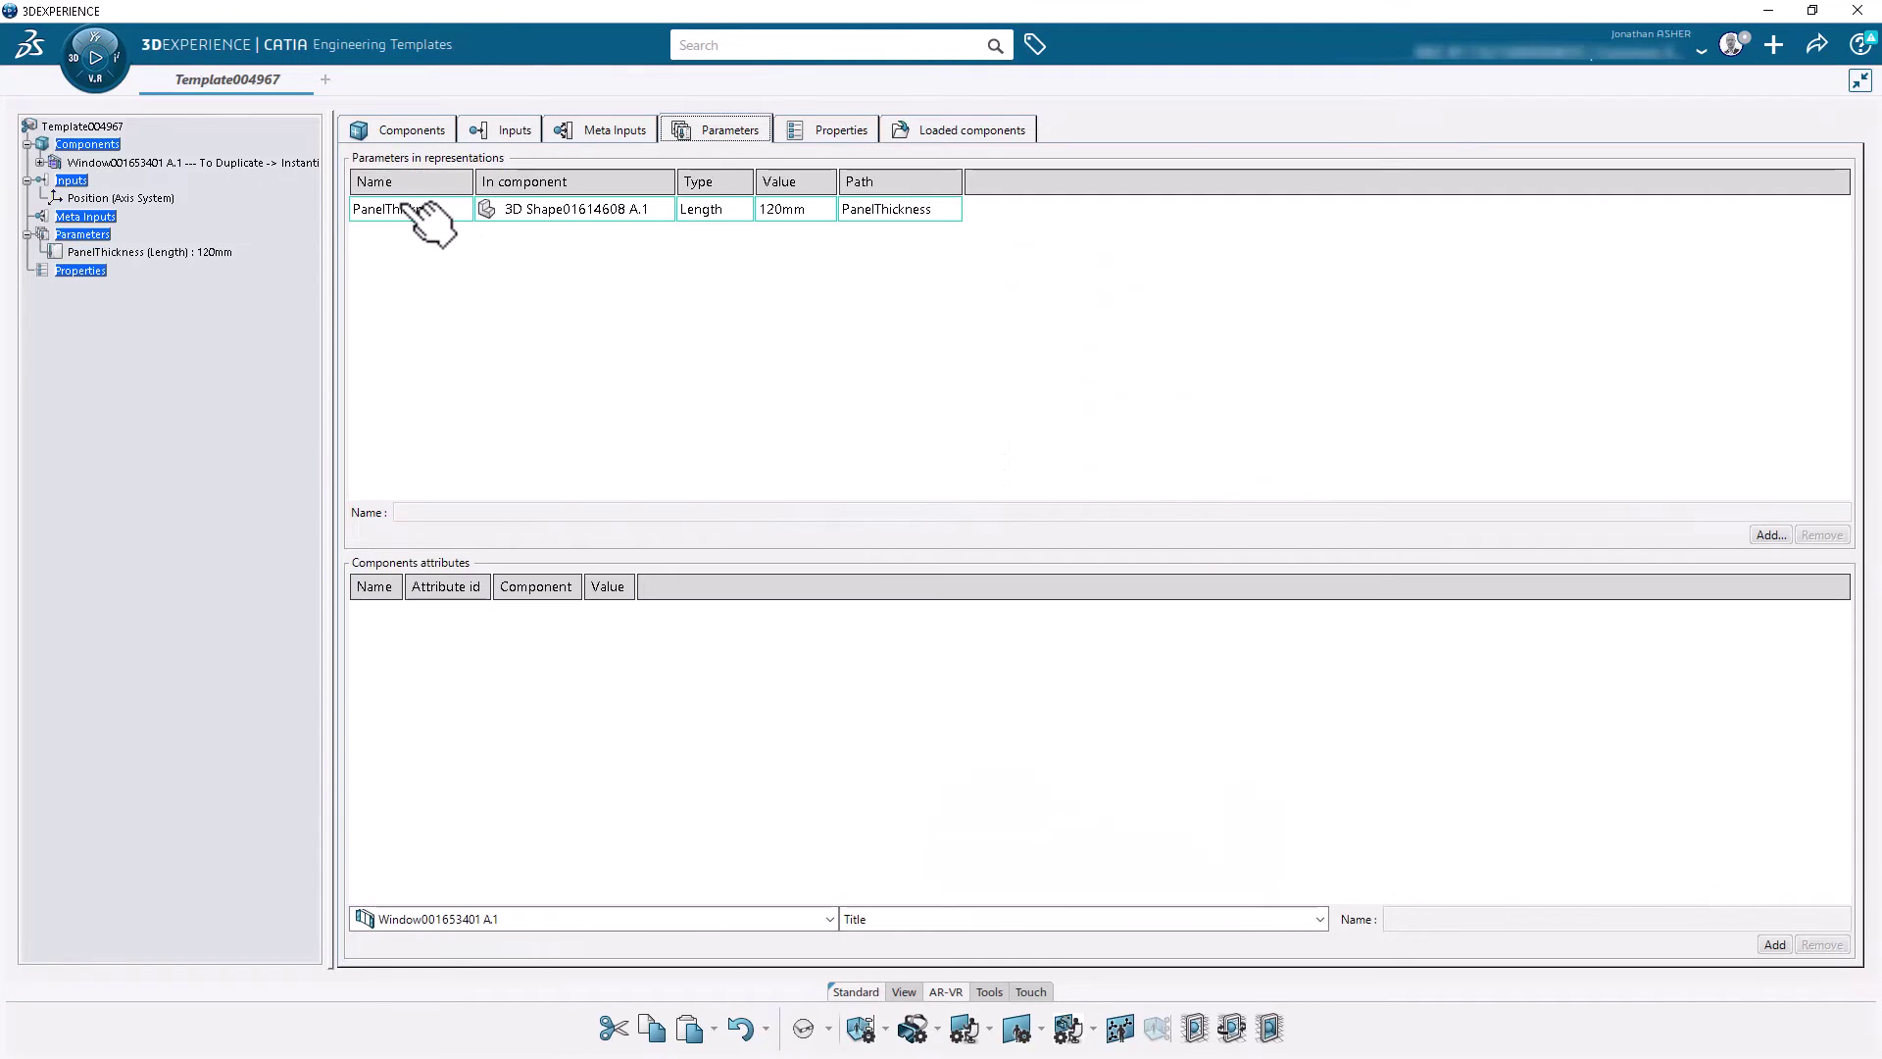
pyautogui.click(460, 209)
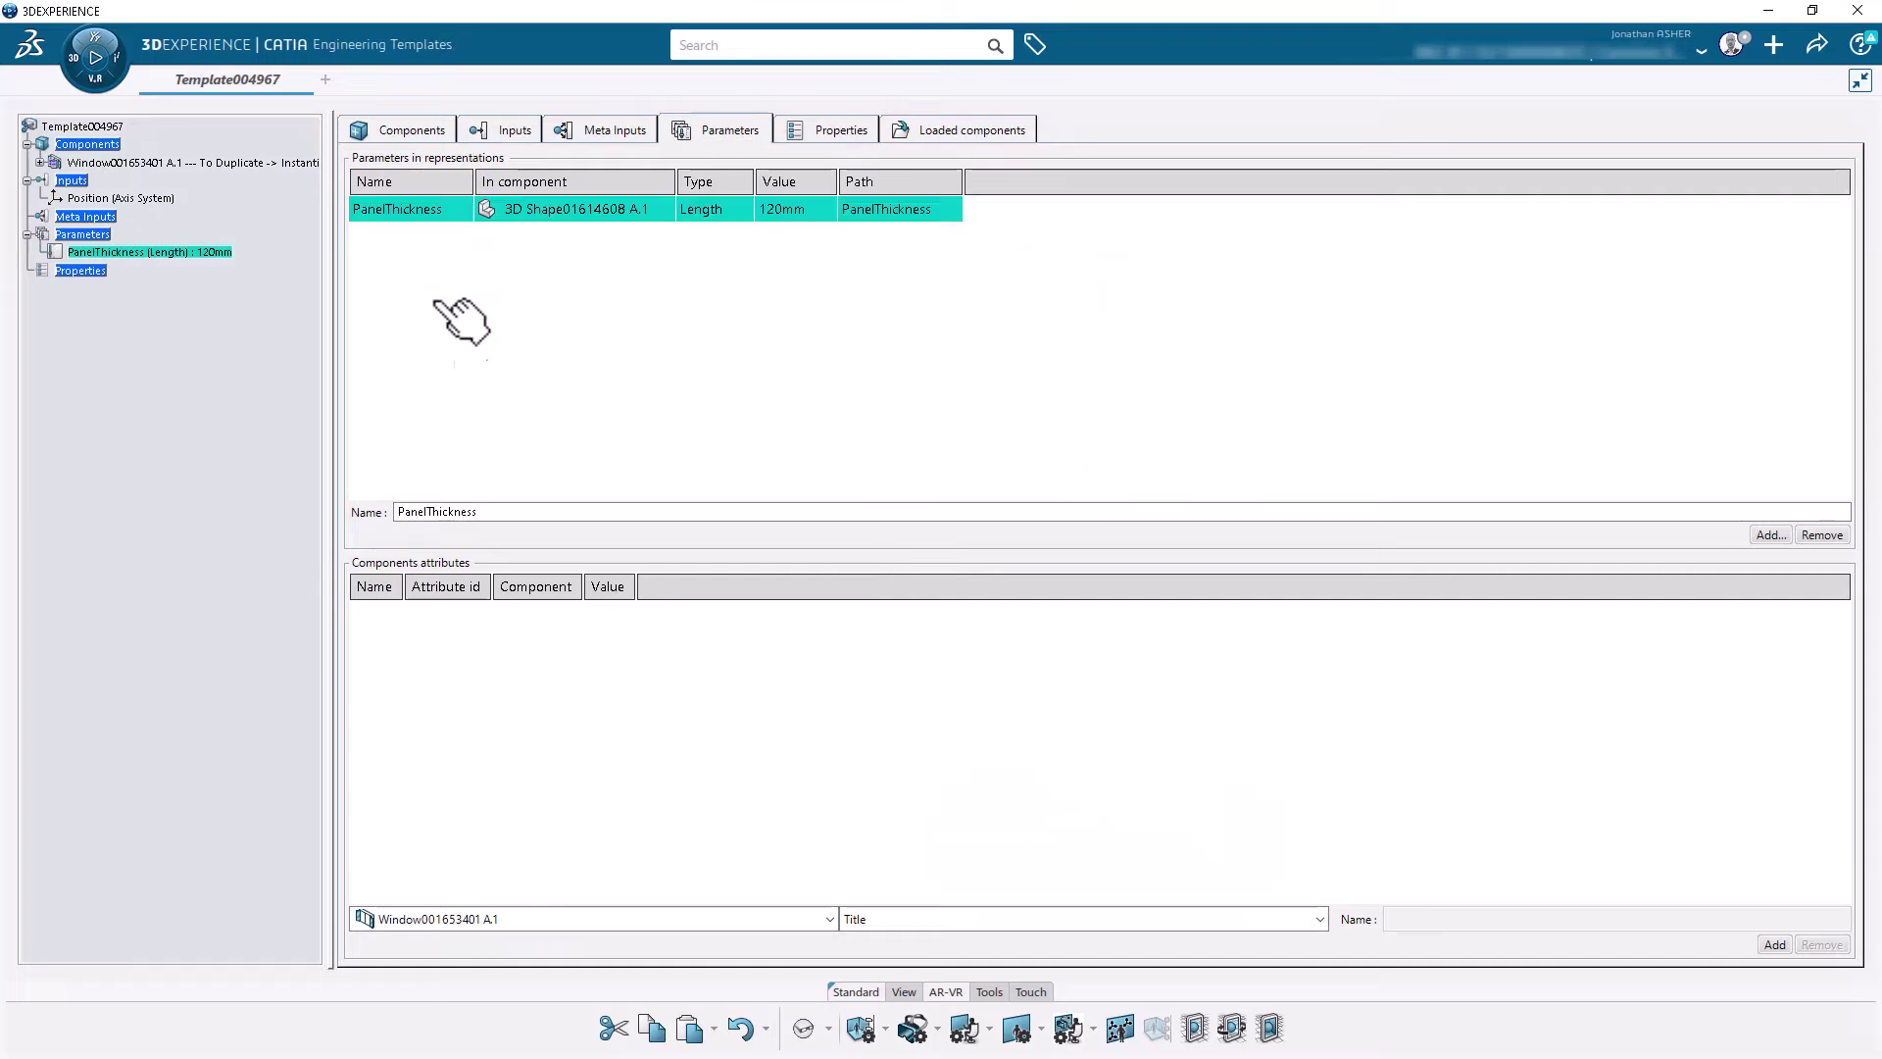
# Step: Retitle the engineering template as ET_Window_Tall in its properties and save it
pyautogui.click(98, 126)
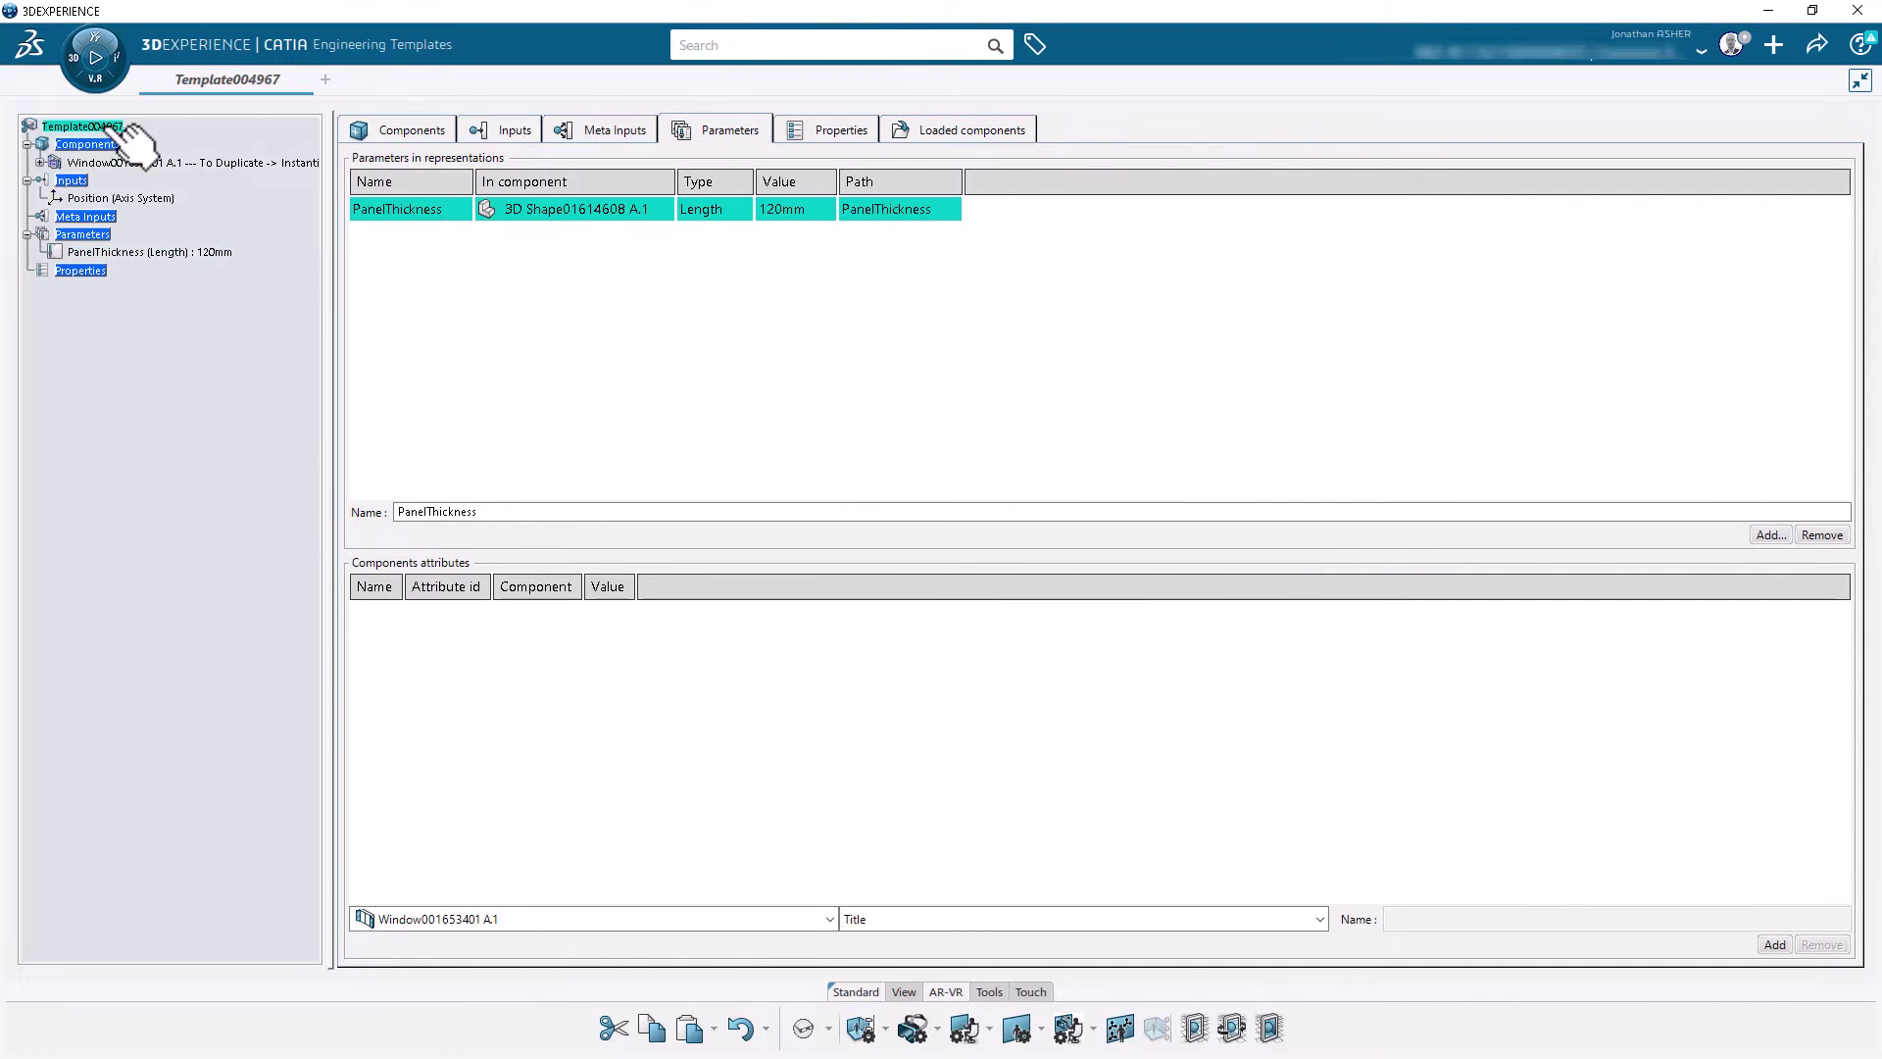
pyautogui.rightClick(102, 125)
pyautogui.click(141, 141)
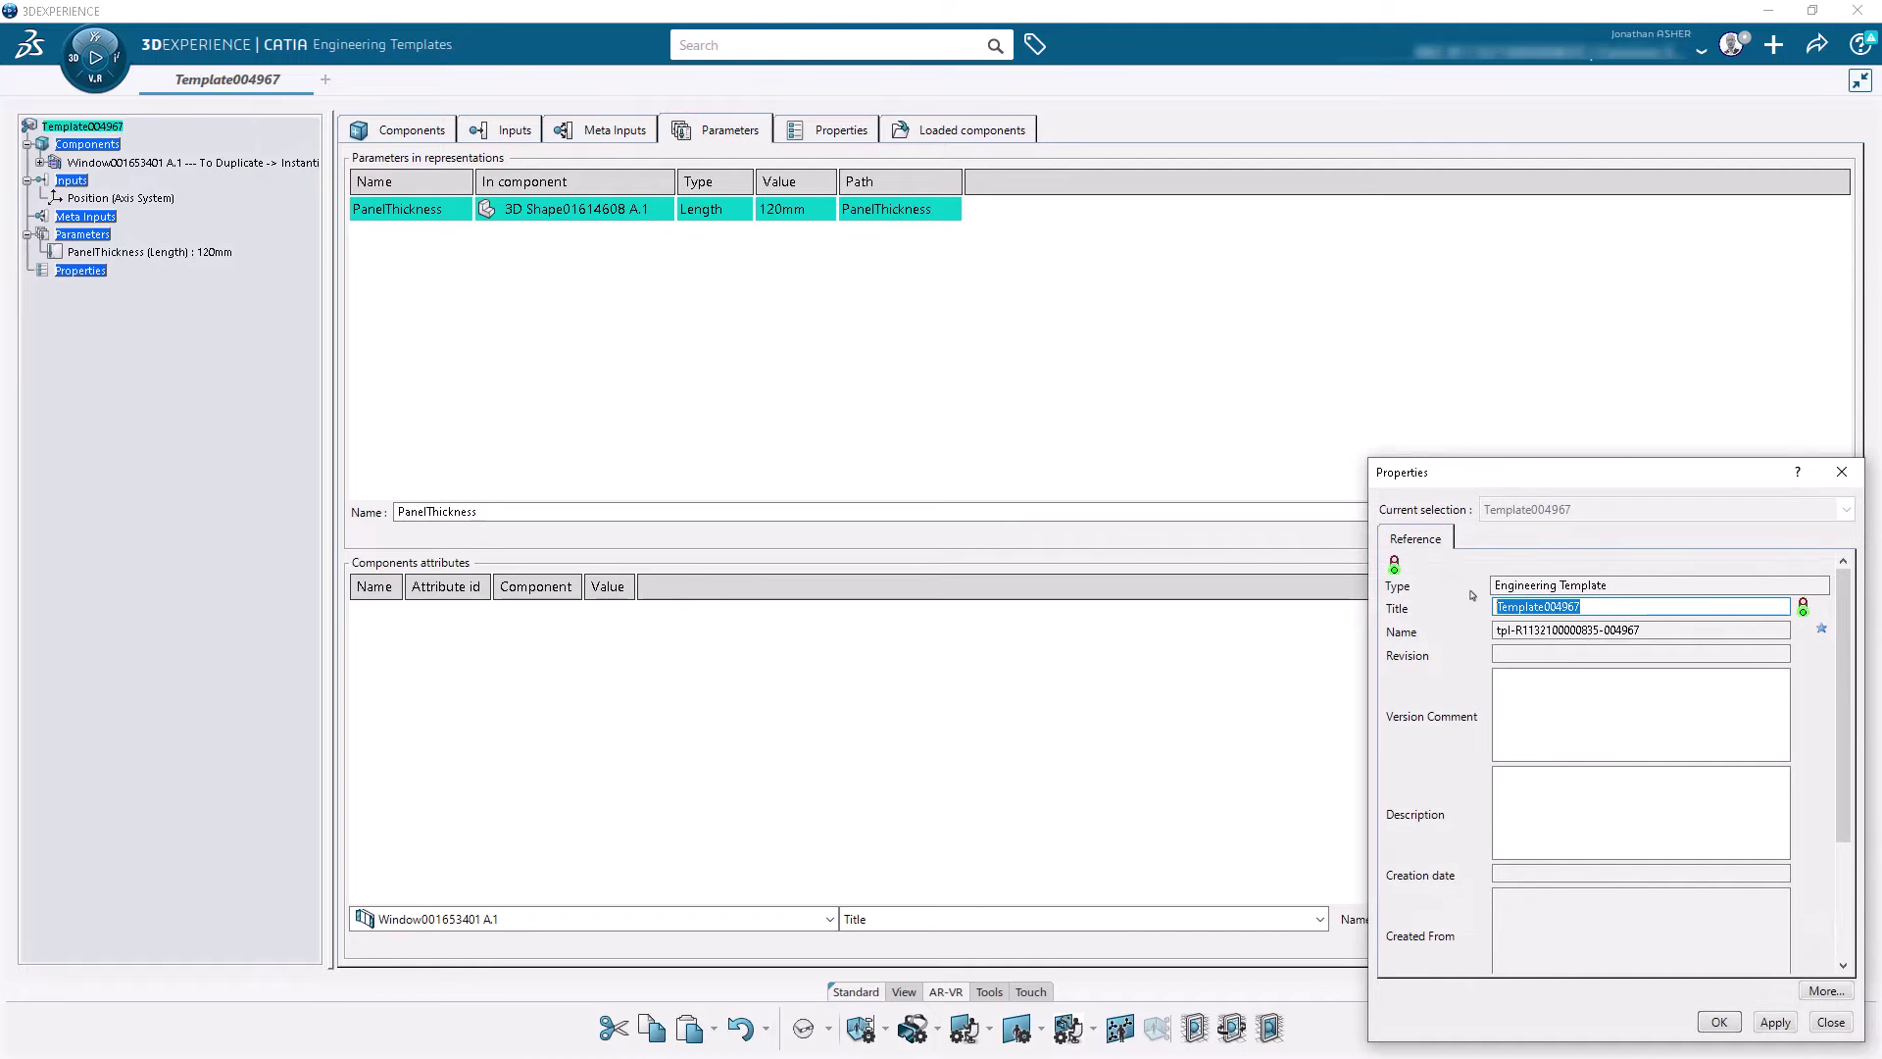
pyautogui.write('ET_Window_Tall')
pyautogui.press('Return')
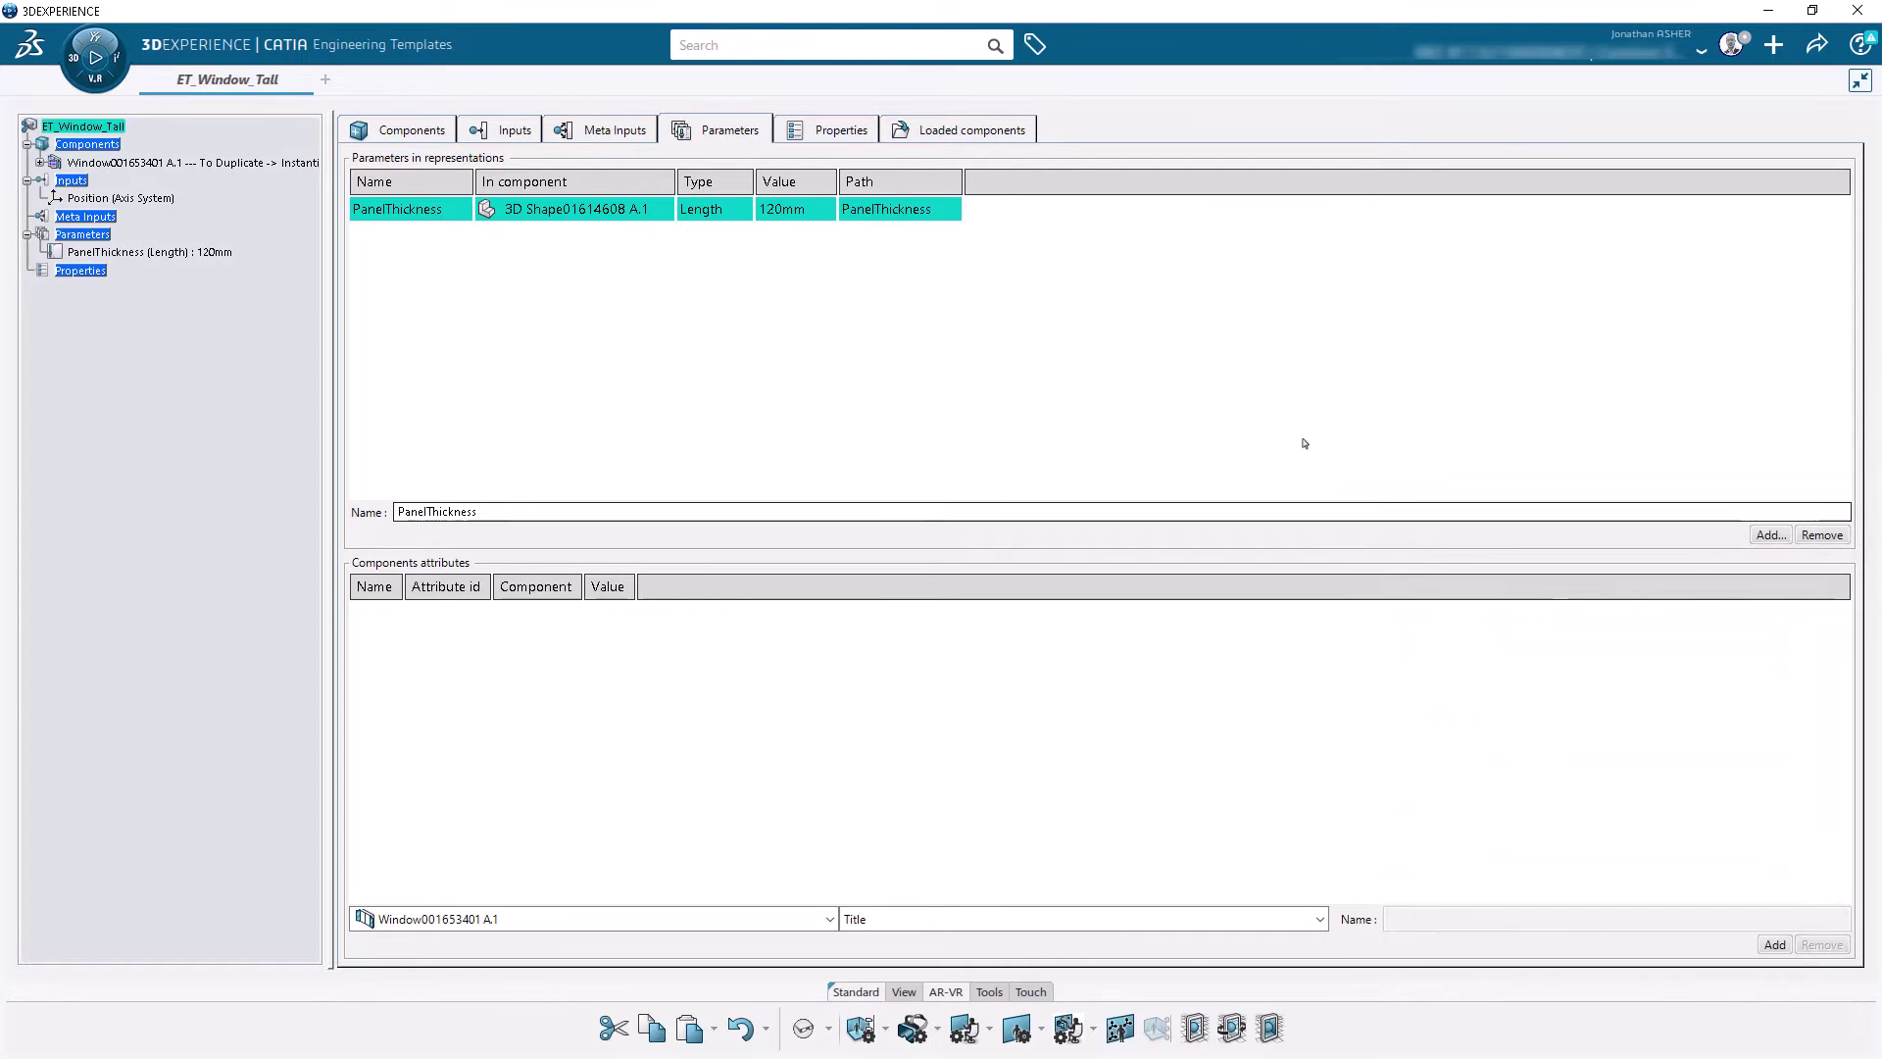
pyautogui.hotkey('ctrl', 's')
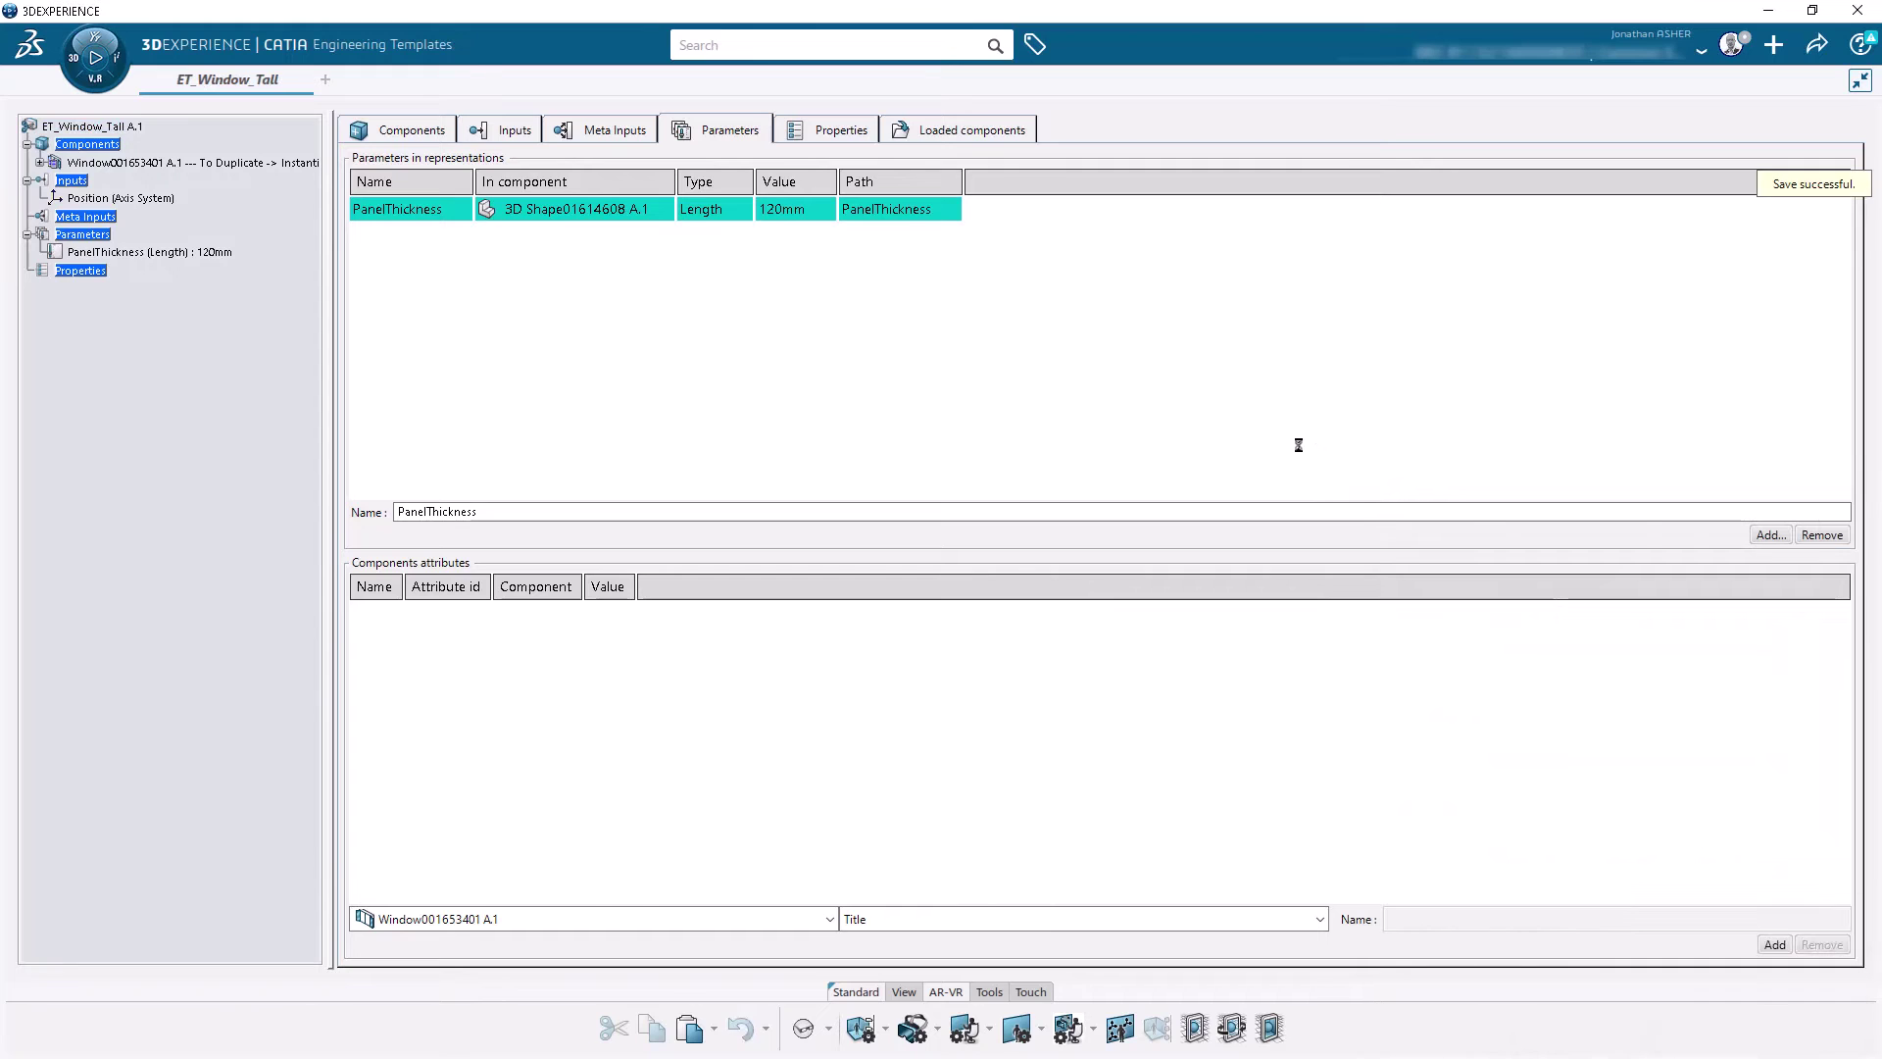
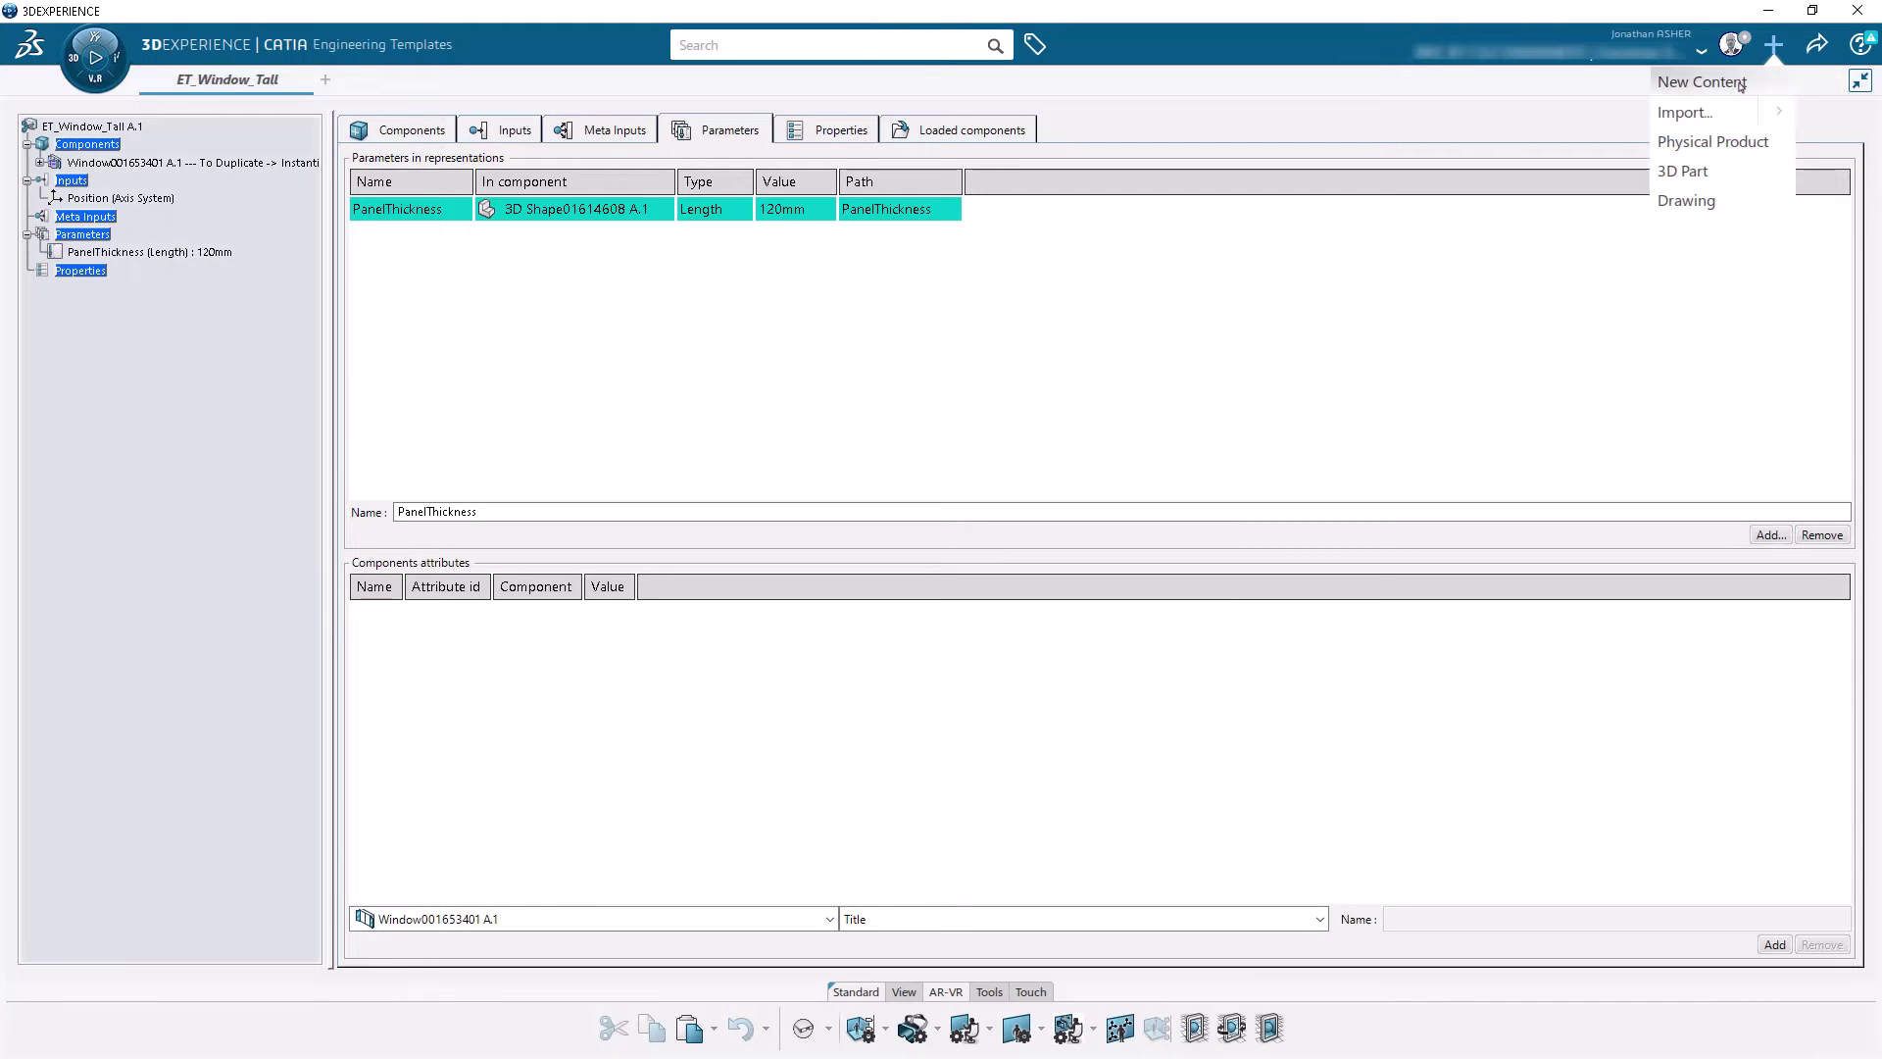
# Step: Create a new Window type titled OT_Window_Tall, filtering the content types by "wind" and choosing its product instantiation method
pyautogui.write('wind')
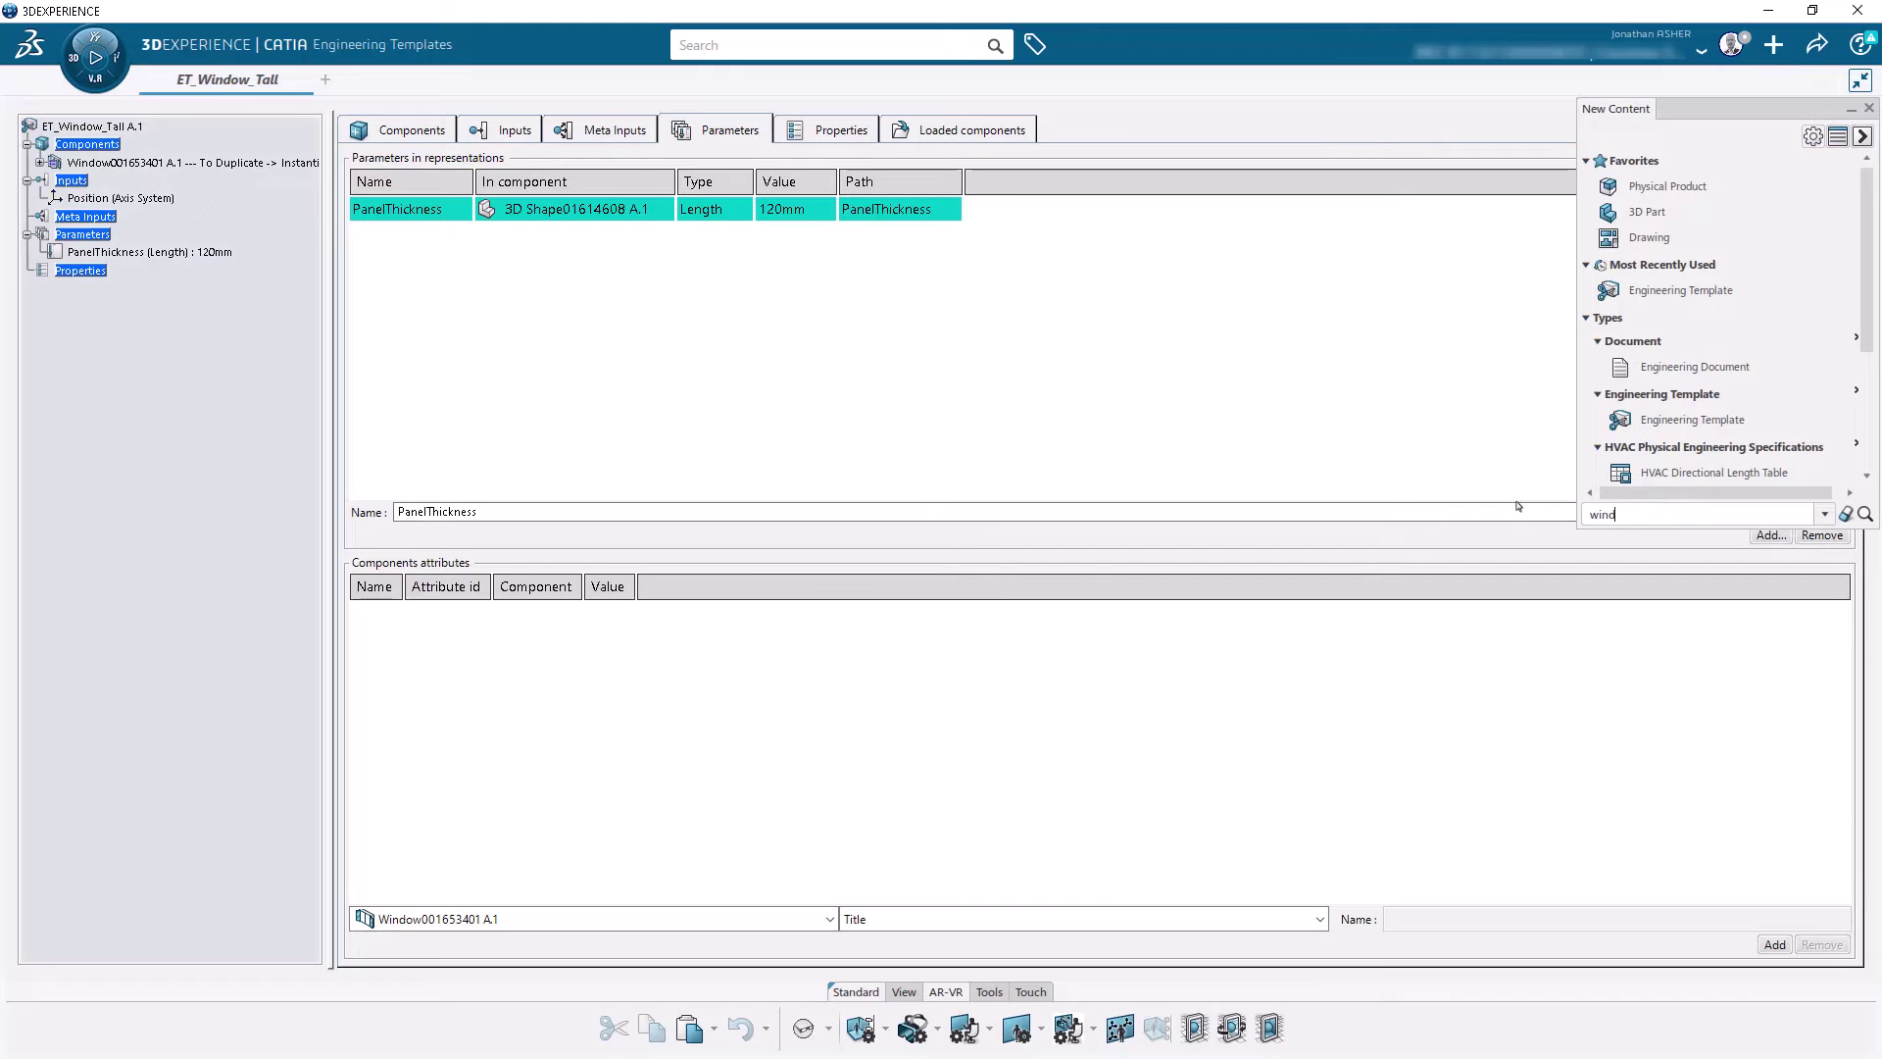
pyautogui.click(1797, 349)
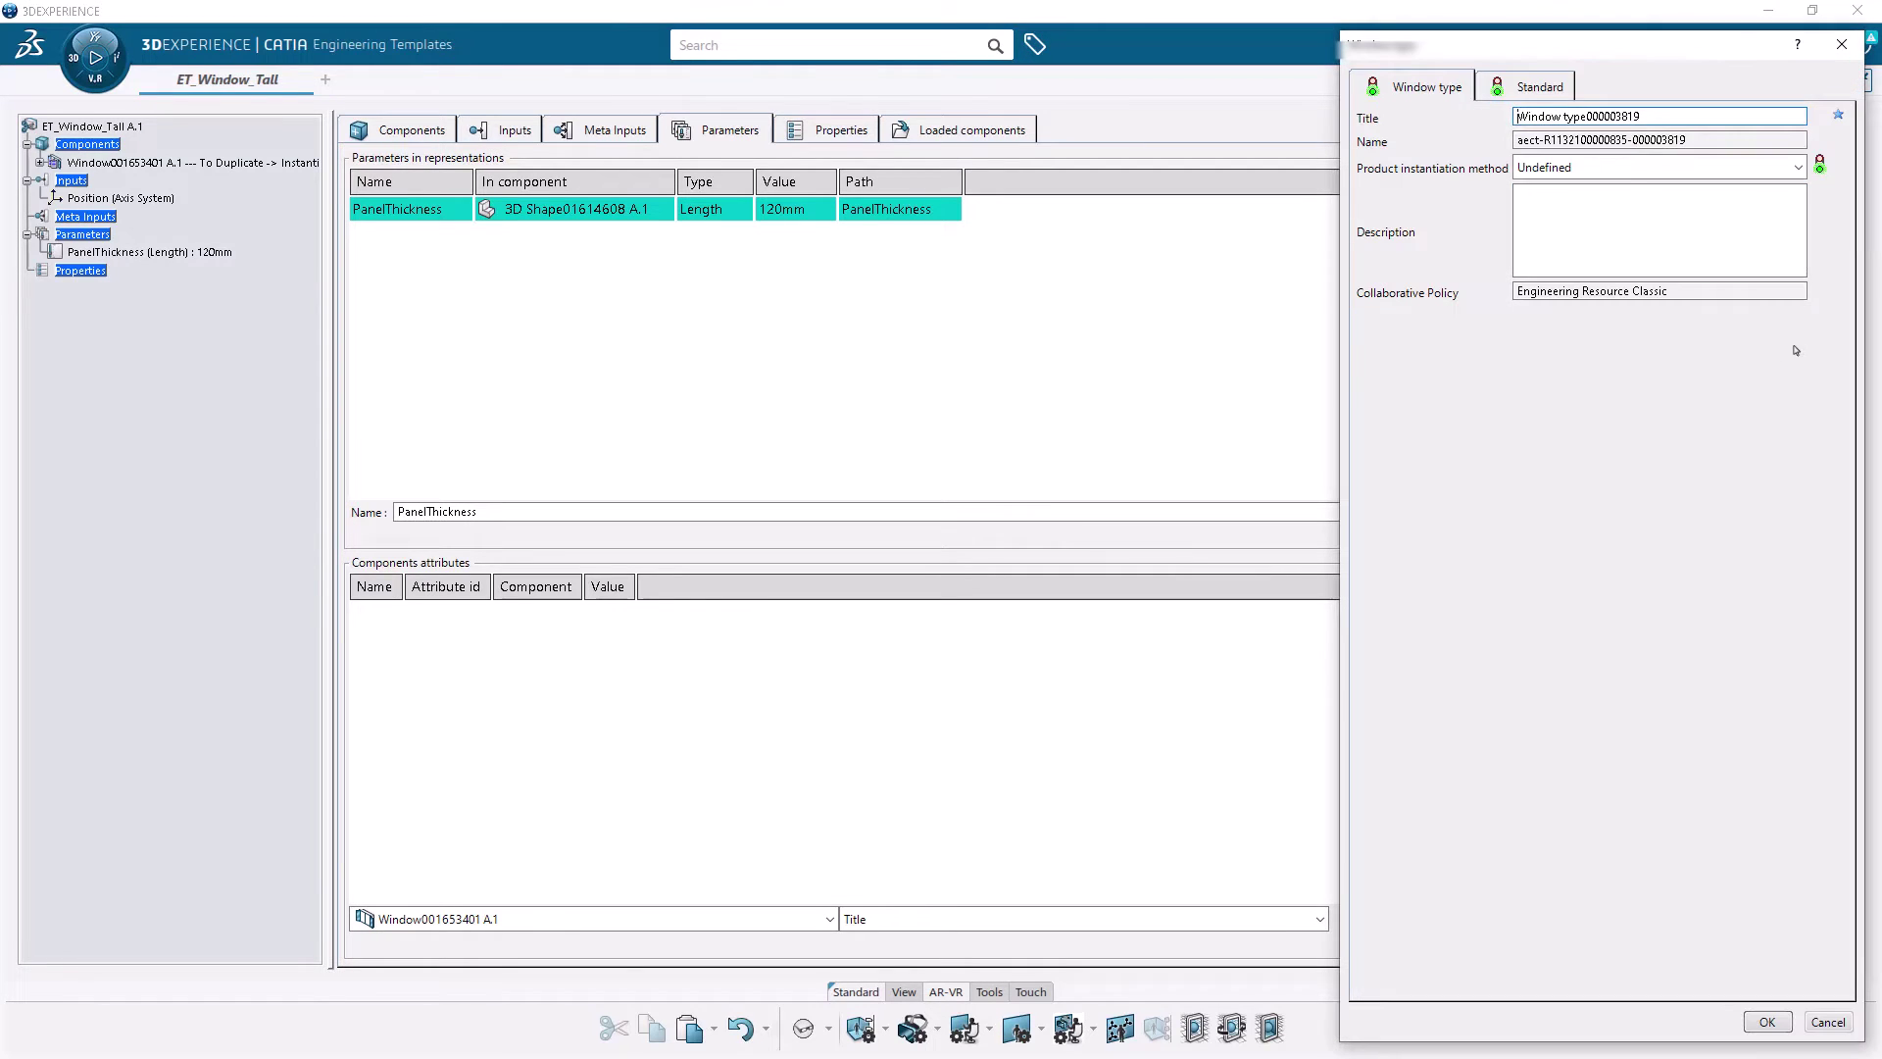
pyautogui.moveTo(1644, 120); pyautogui.dragTo(1511, 118)
pyautogui.write('OT_Window_Tall')
pyautogui.click(1657, 168)
pyautogui.click(1559, 208)
pyautogui.click(1777, 1020)
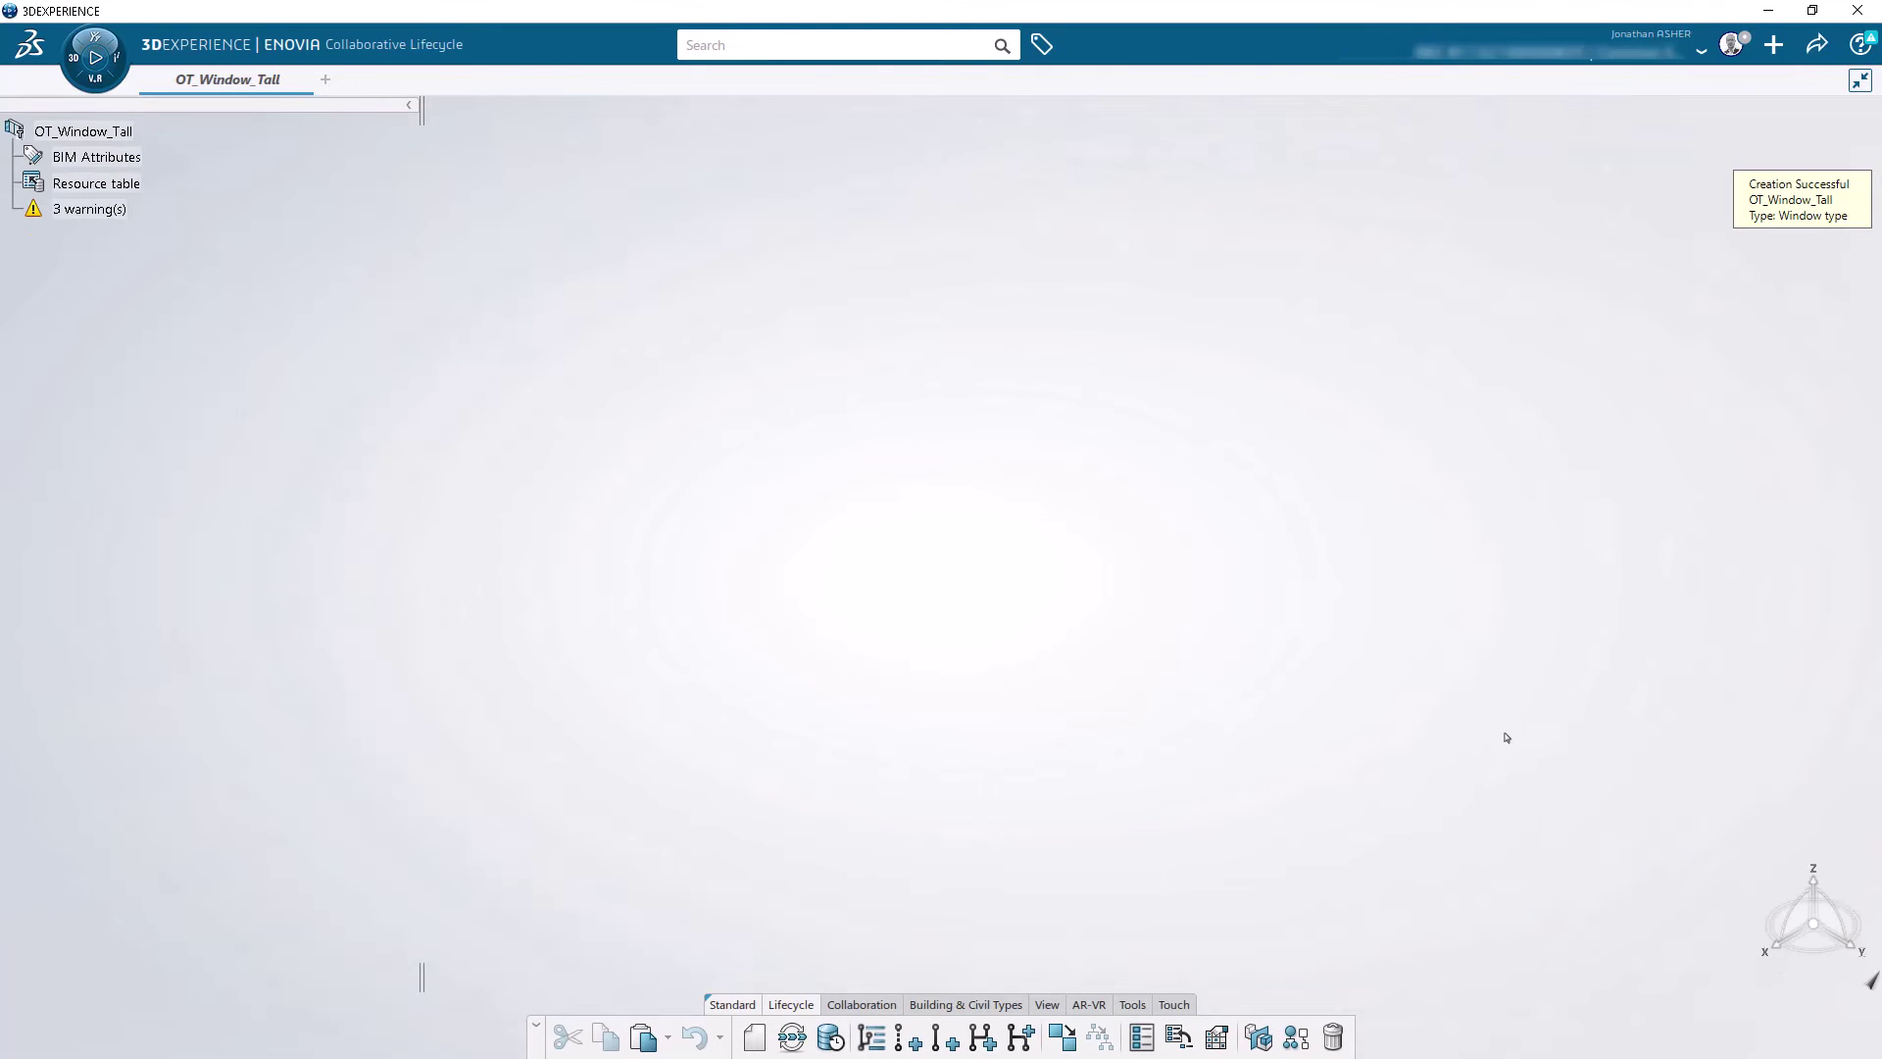
pyautogui.doubleClick(138, 184)
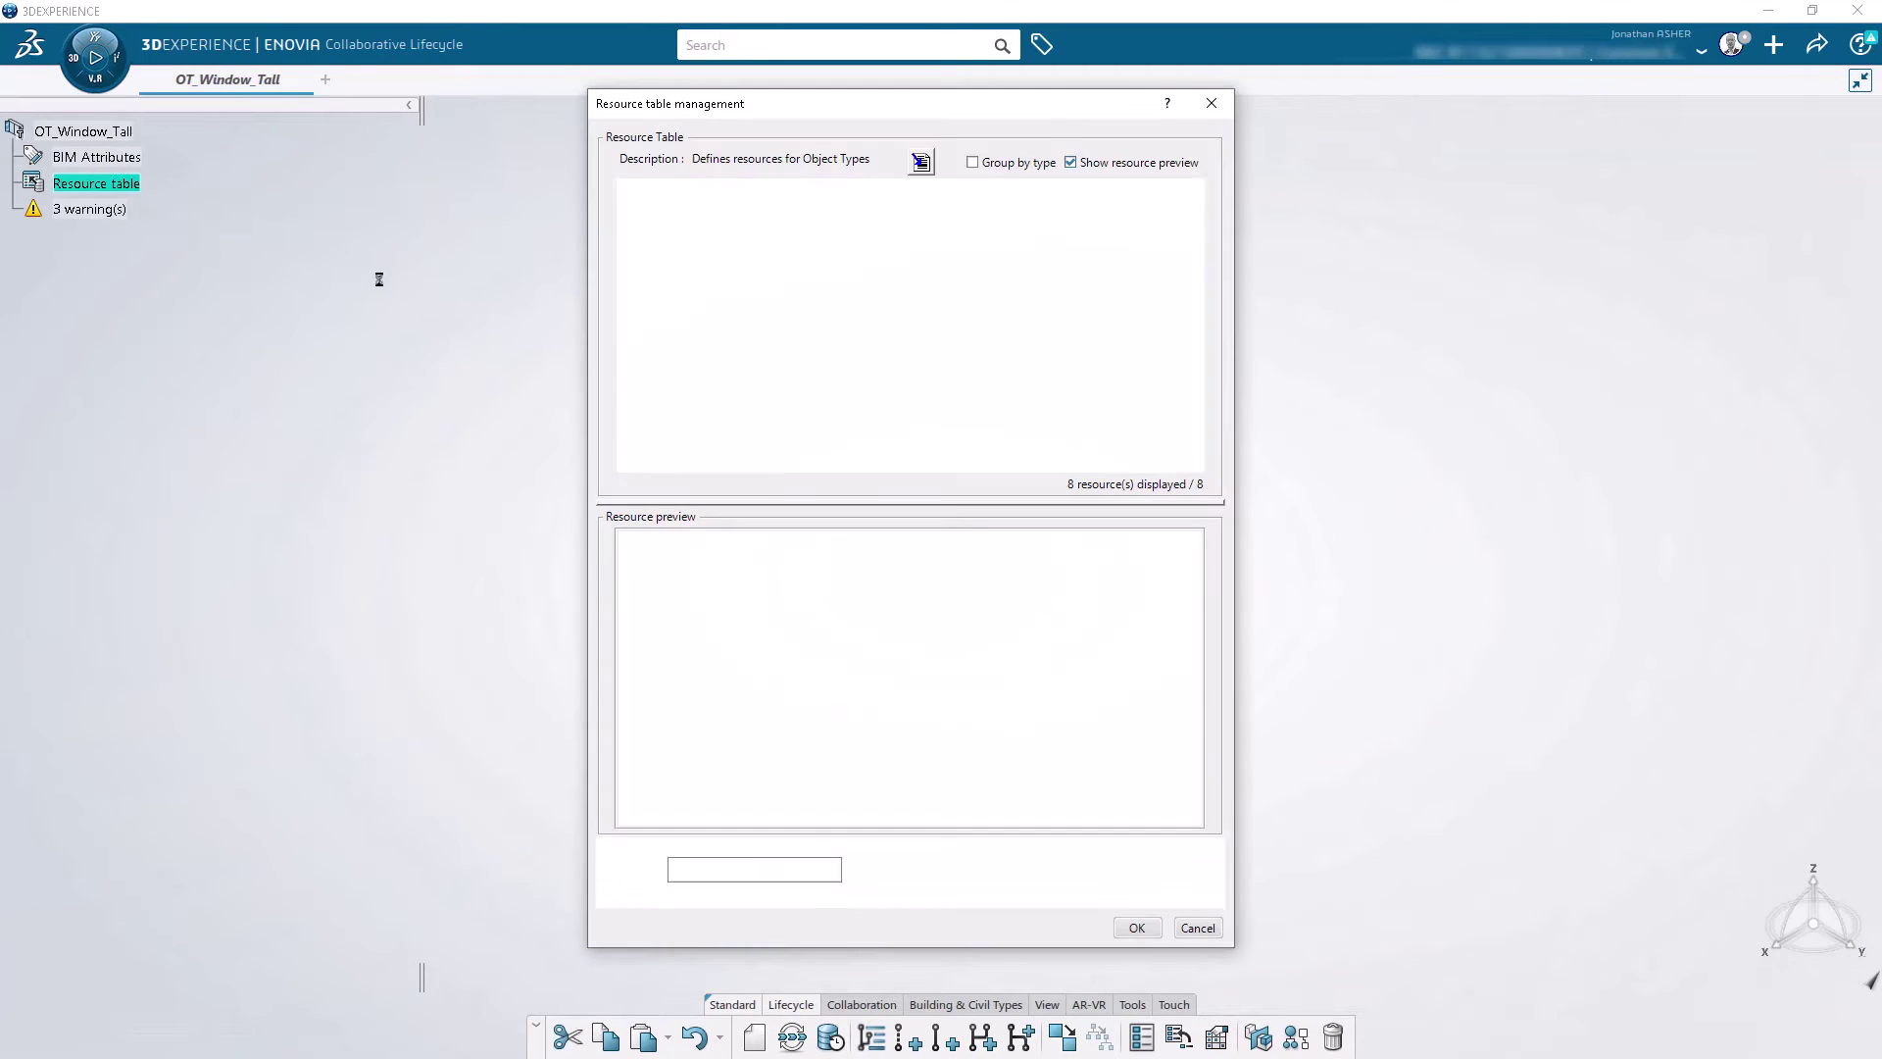
pyautogui.doubleClick(993, 328)
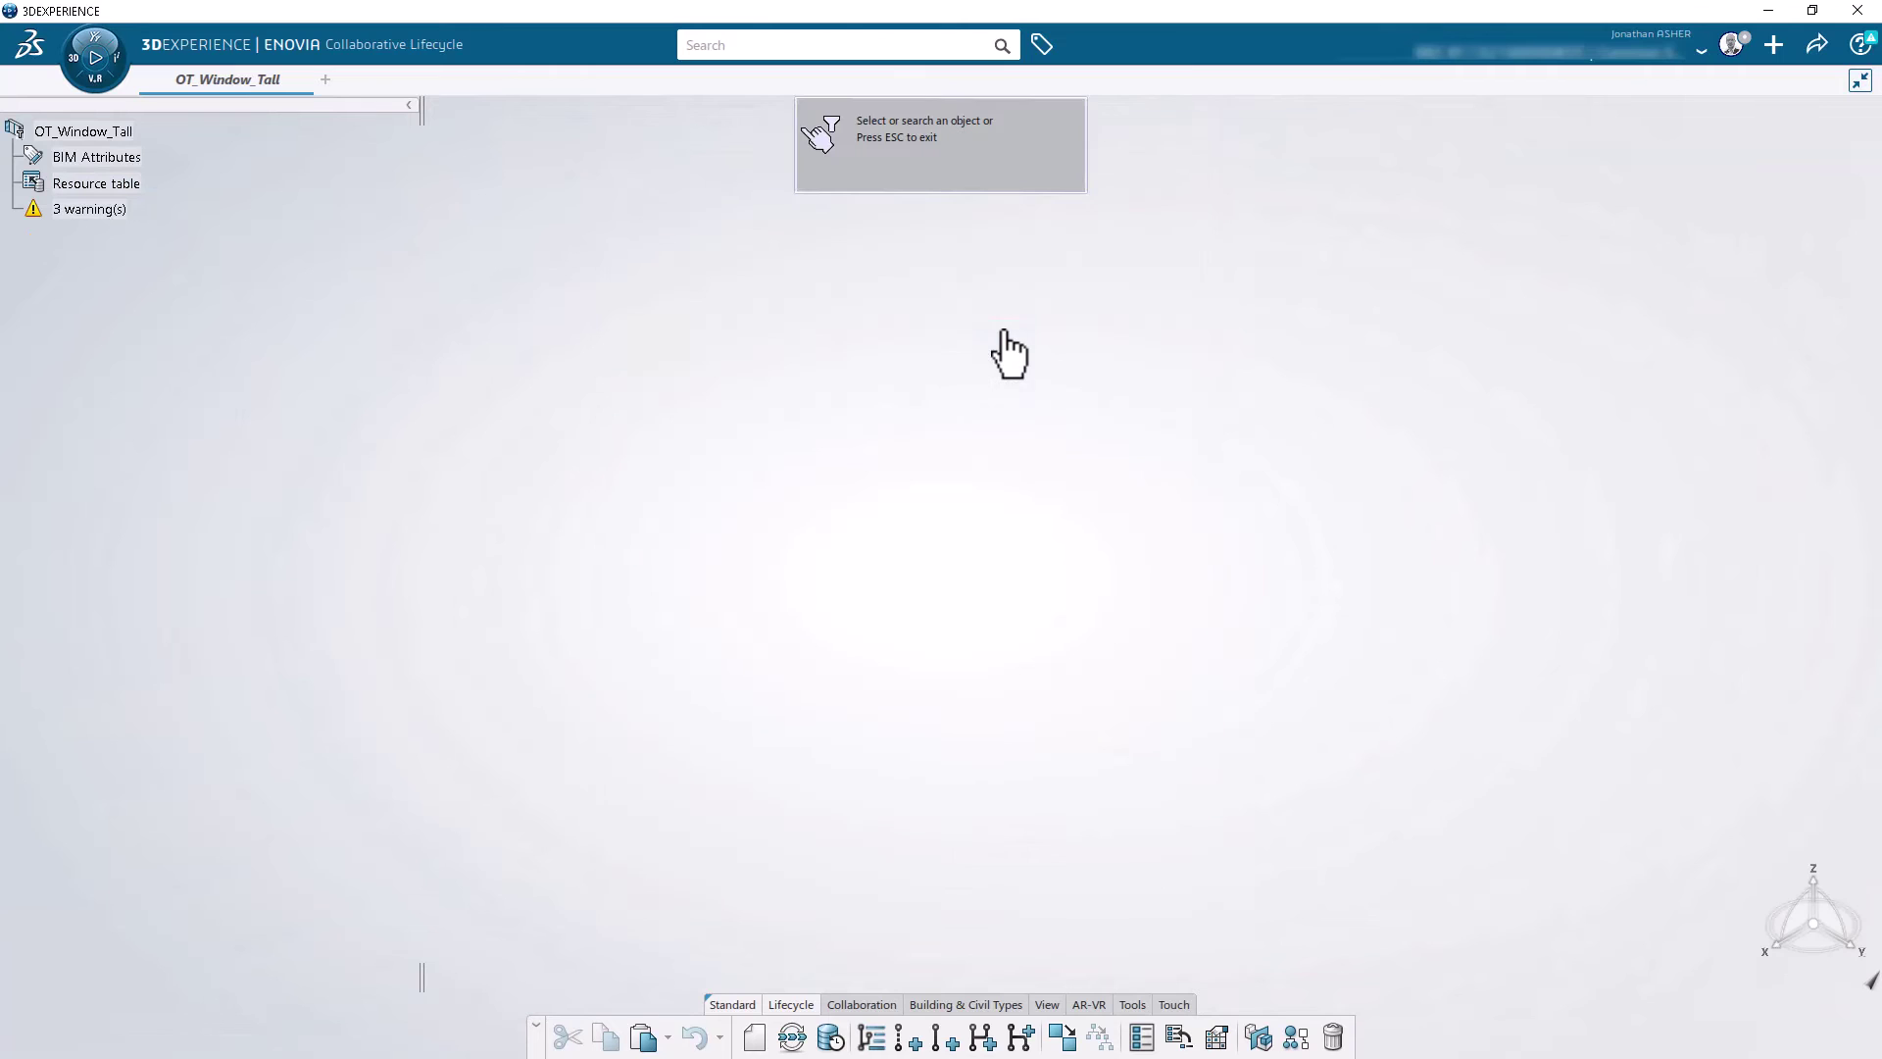
pyautogui.moveTo(238, 78)
pyautogui.click(887, 166)
pyautogui.click(49, 342)
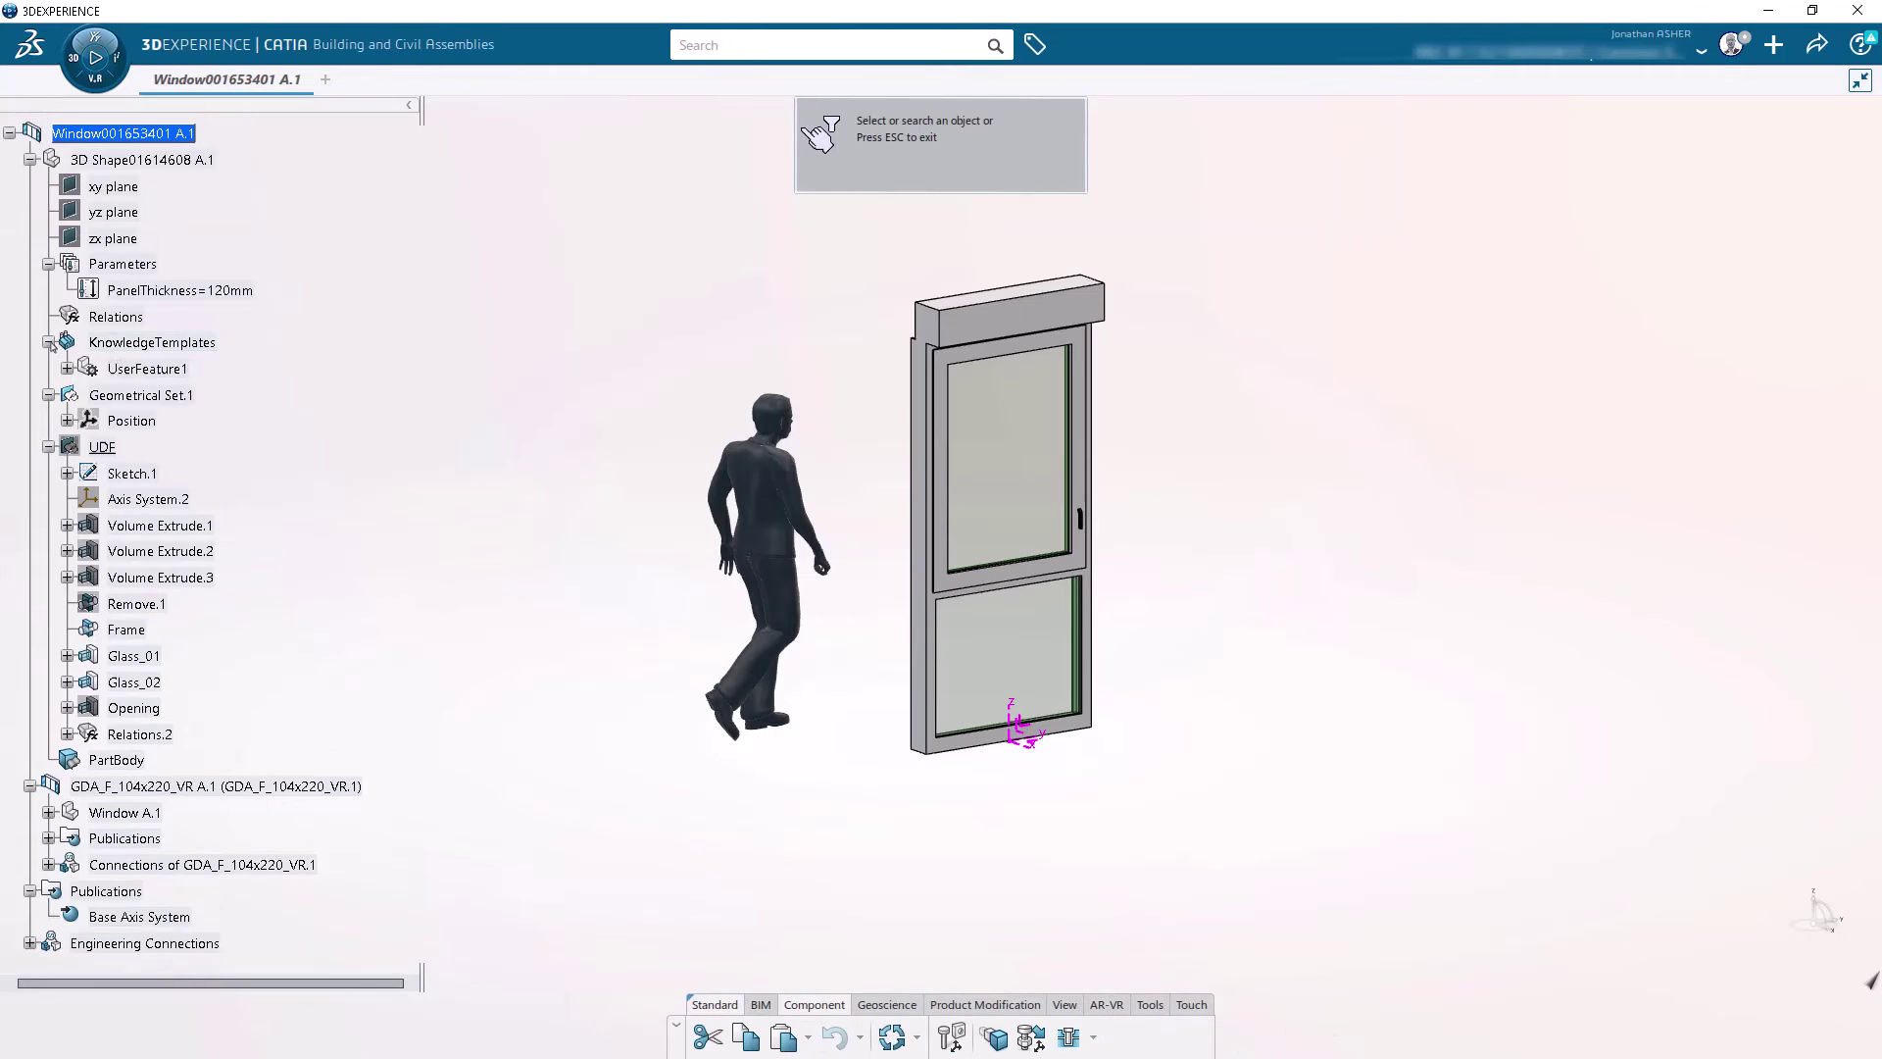
pyautogui.click(148, 370)
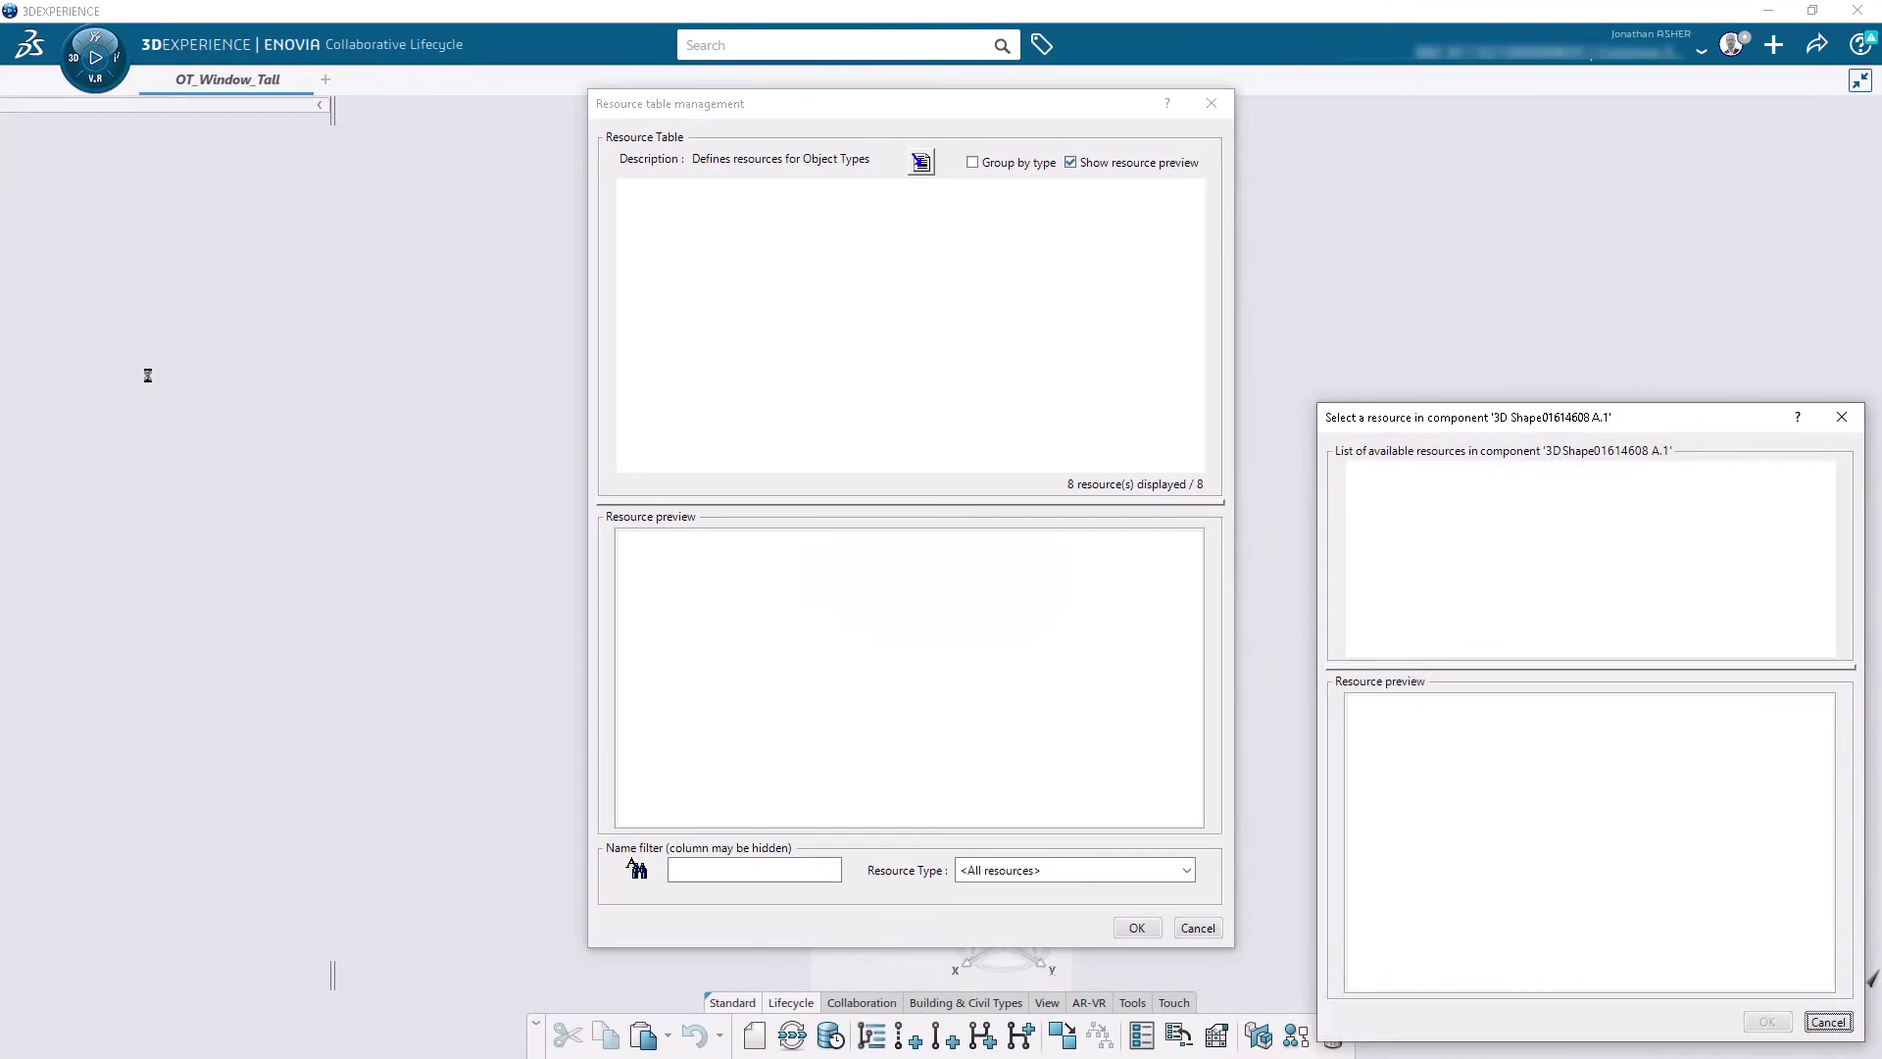
pyautogui.click(1769, 1024)
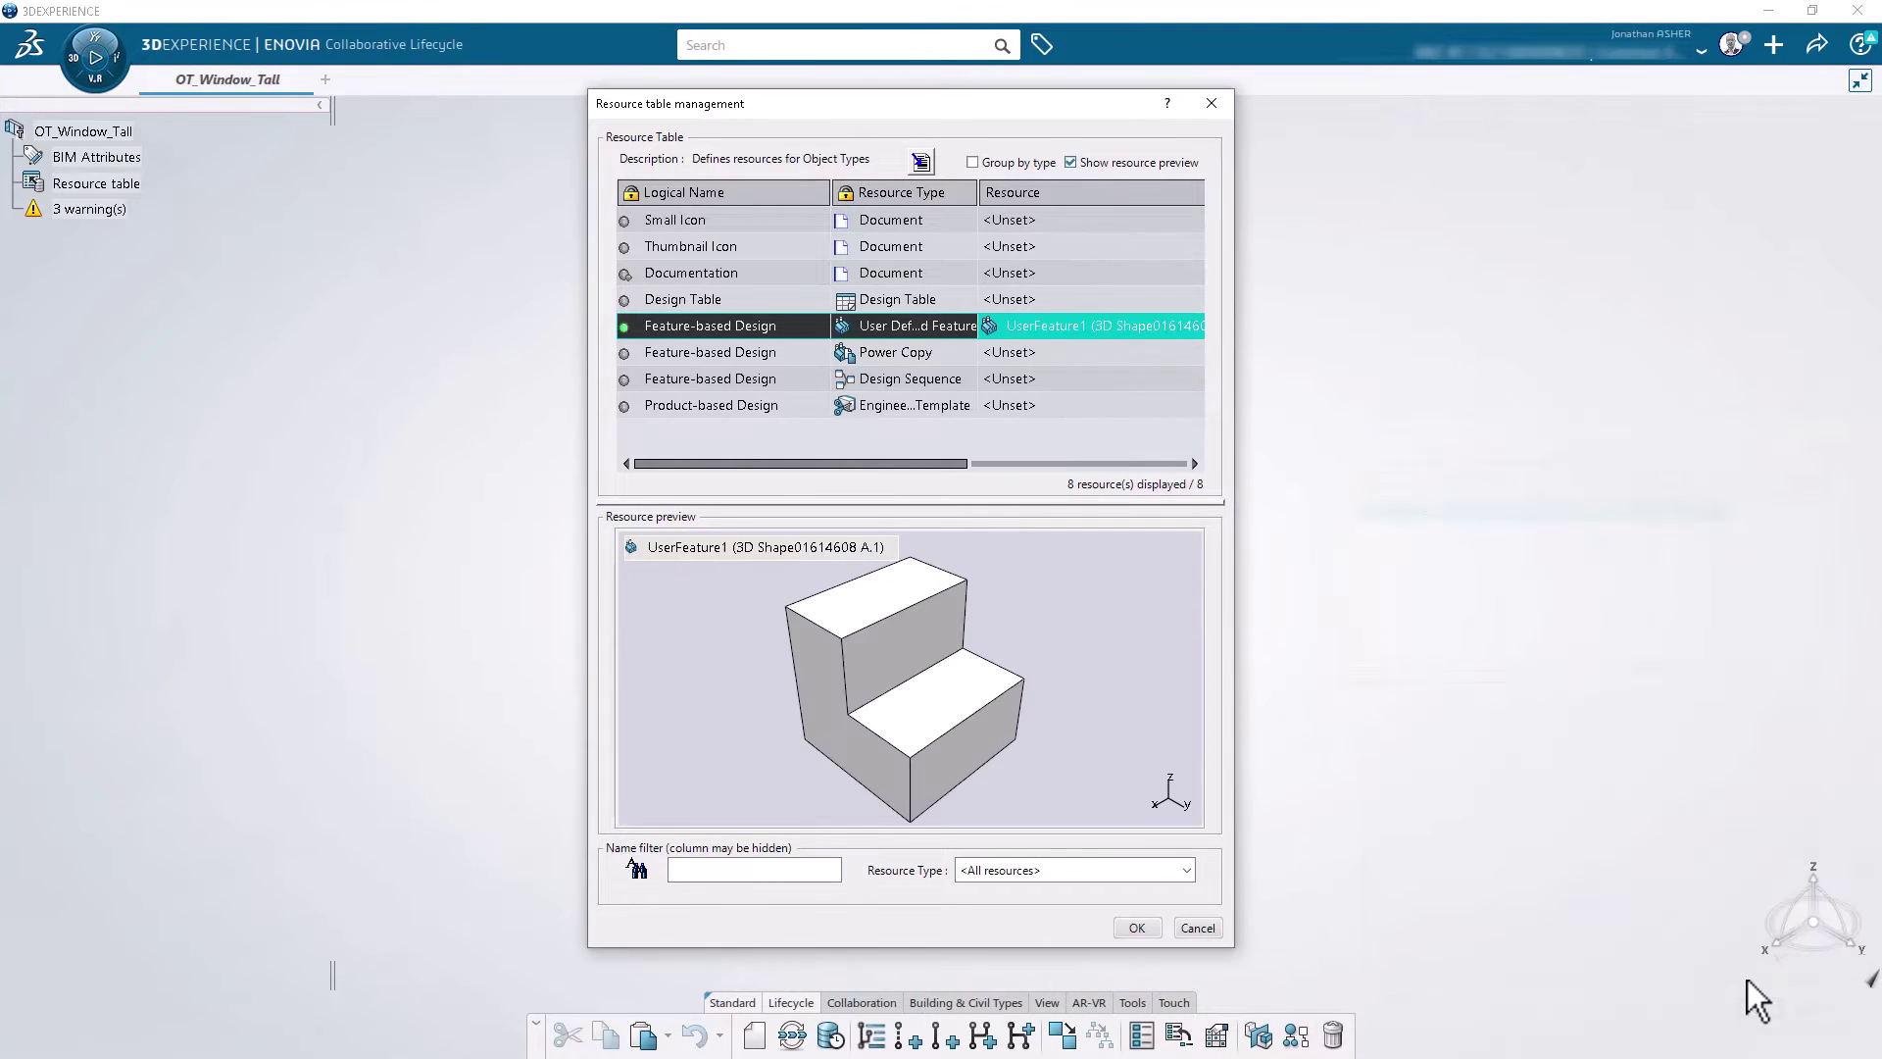
# Step: Assign the ET_Window_Tall engineering template to the product-based design resource and accept the resource table
pyautogui.doubleClick(990, 404)
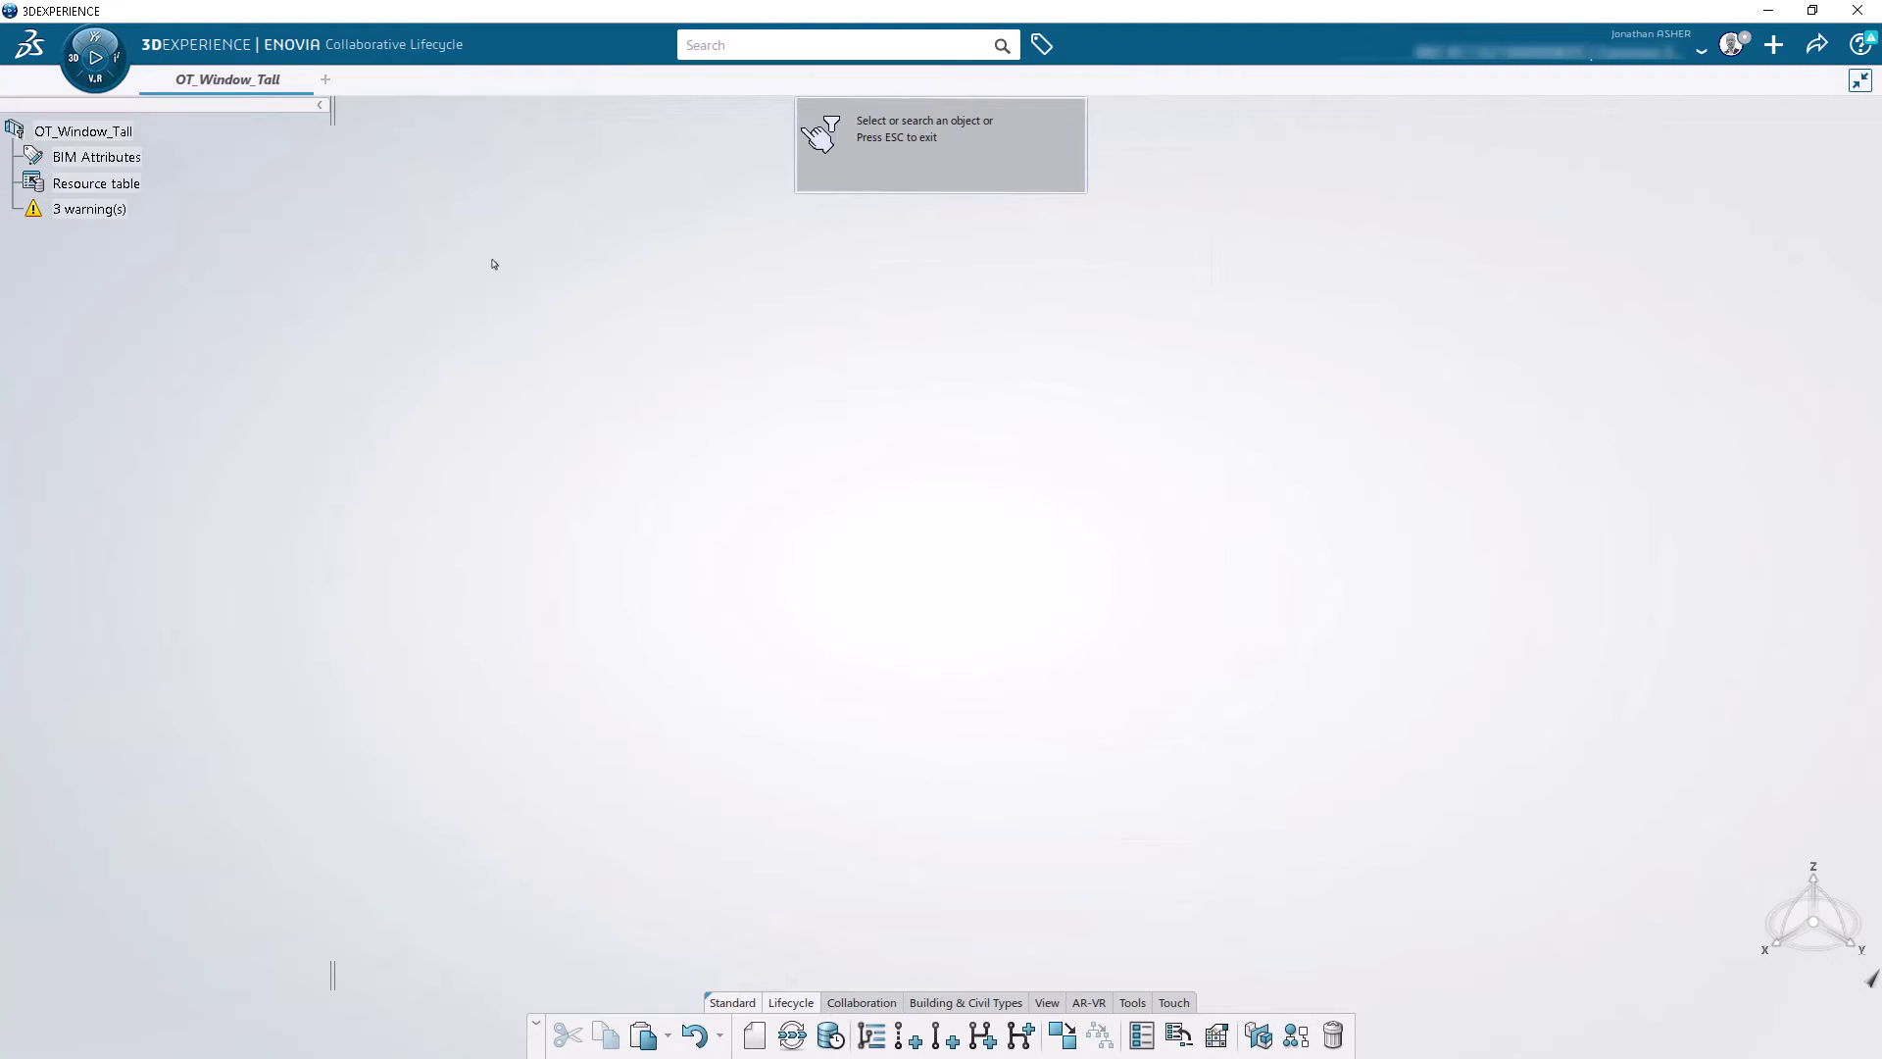
pyautogui.moveTo(259, 88)
pyautogui.click(1023, 162)
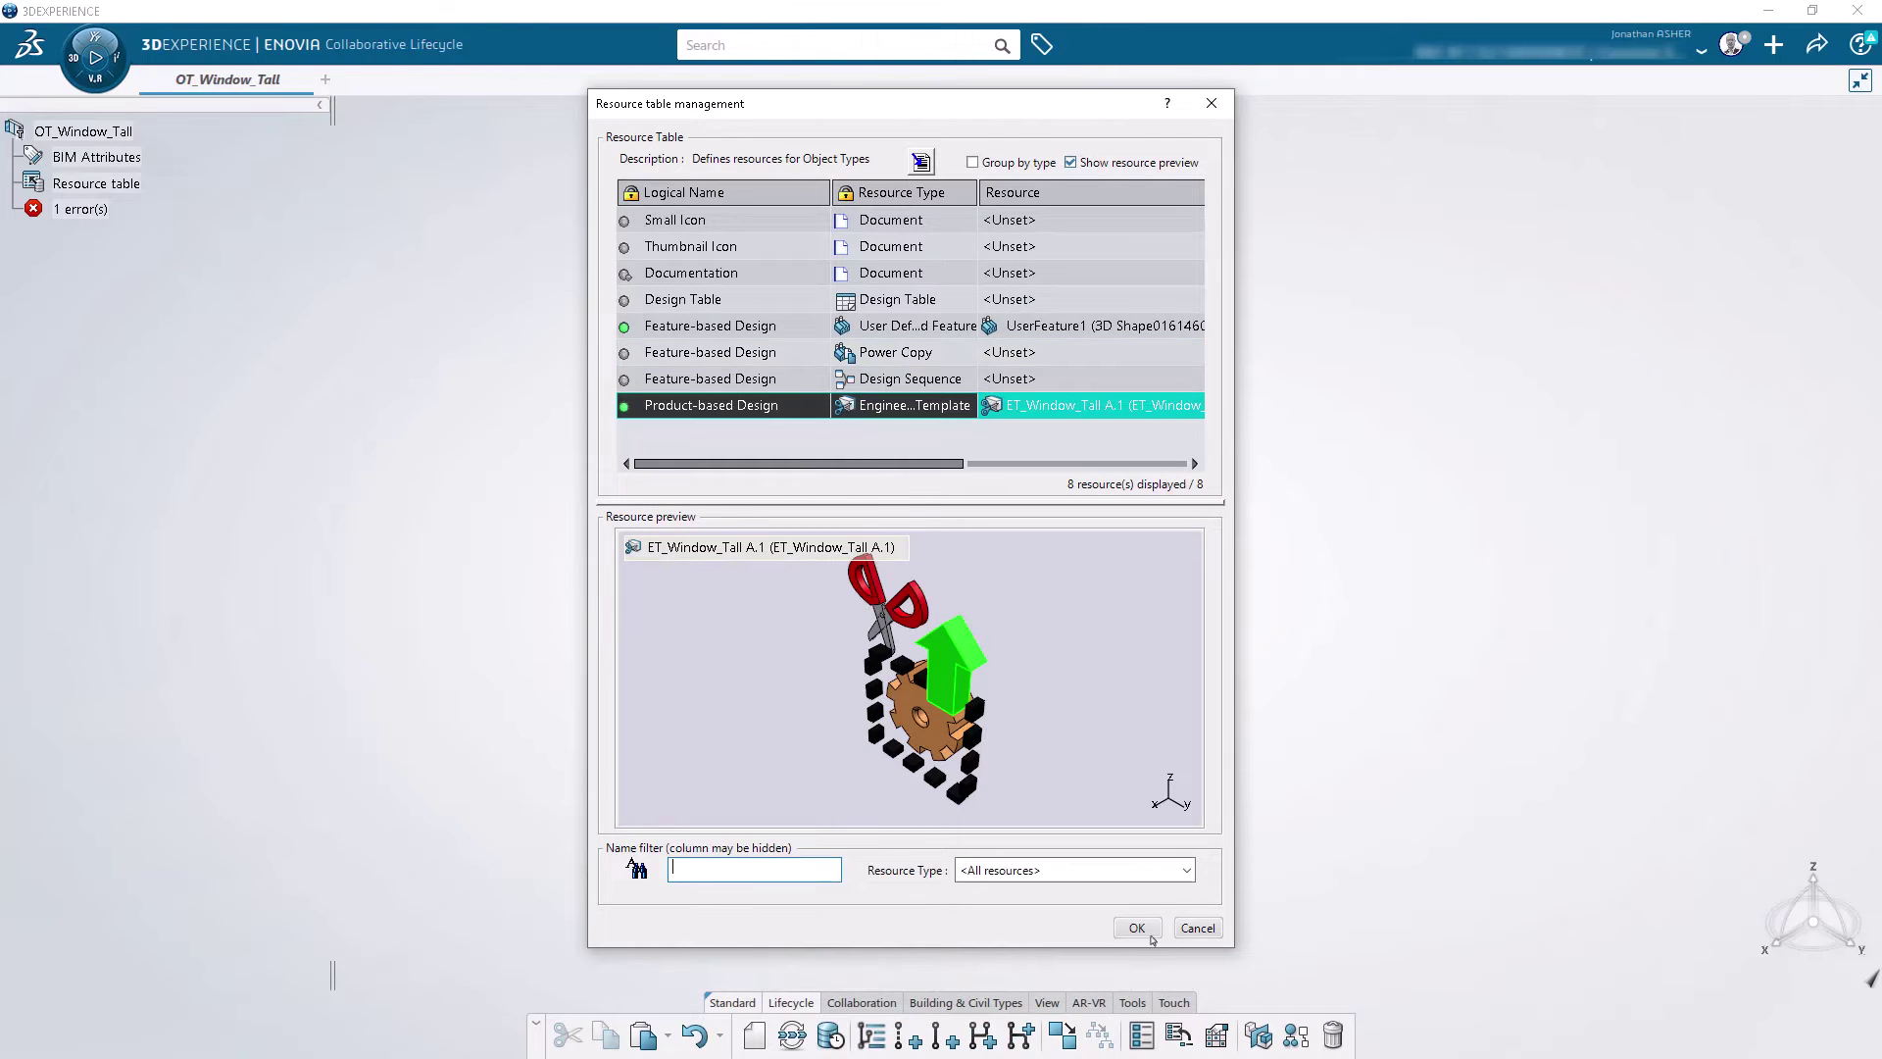
pyautogui.click(1149, 934)
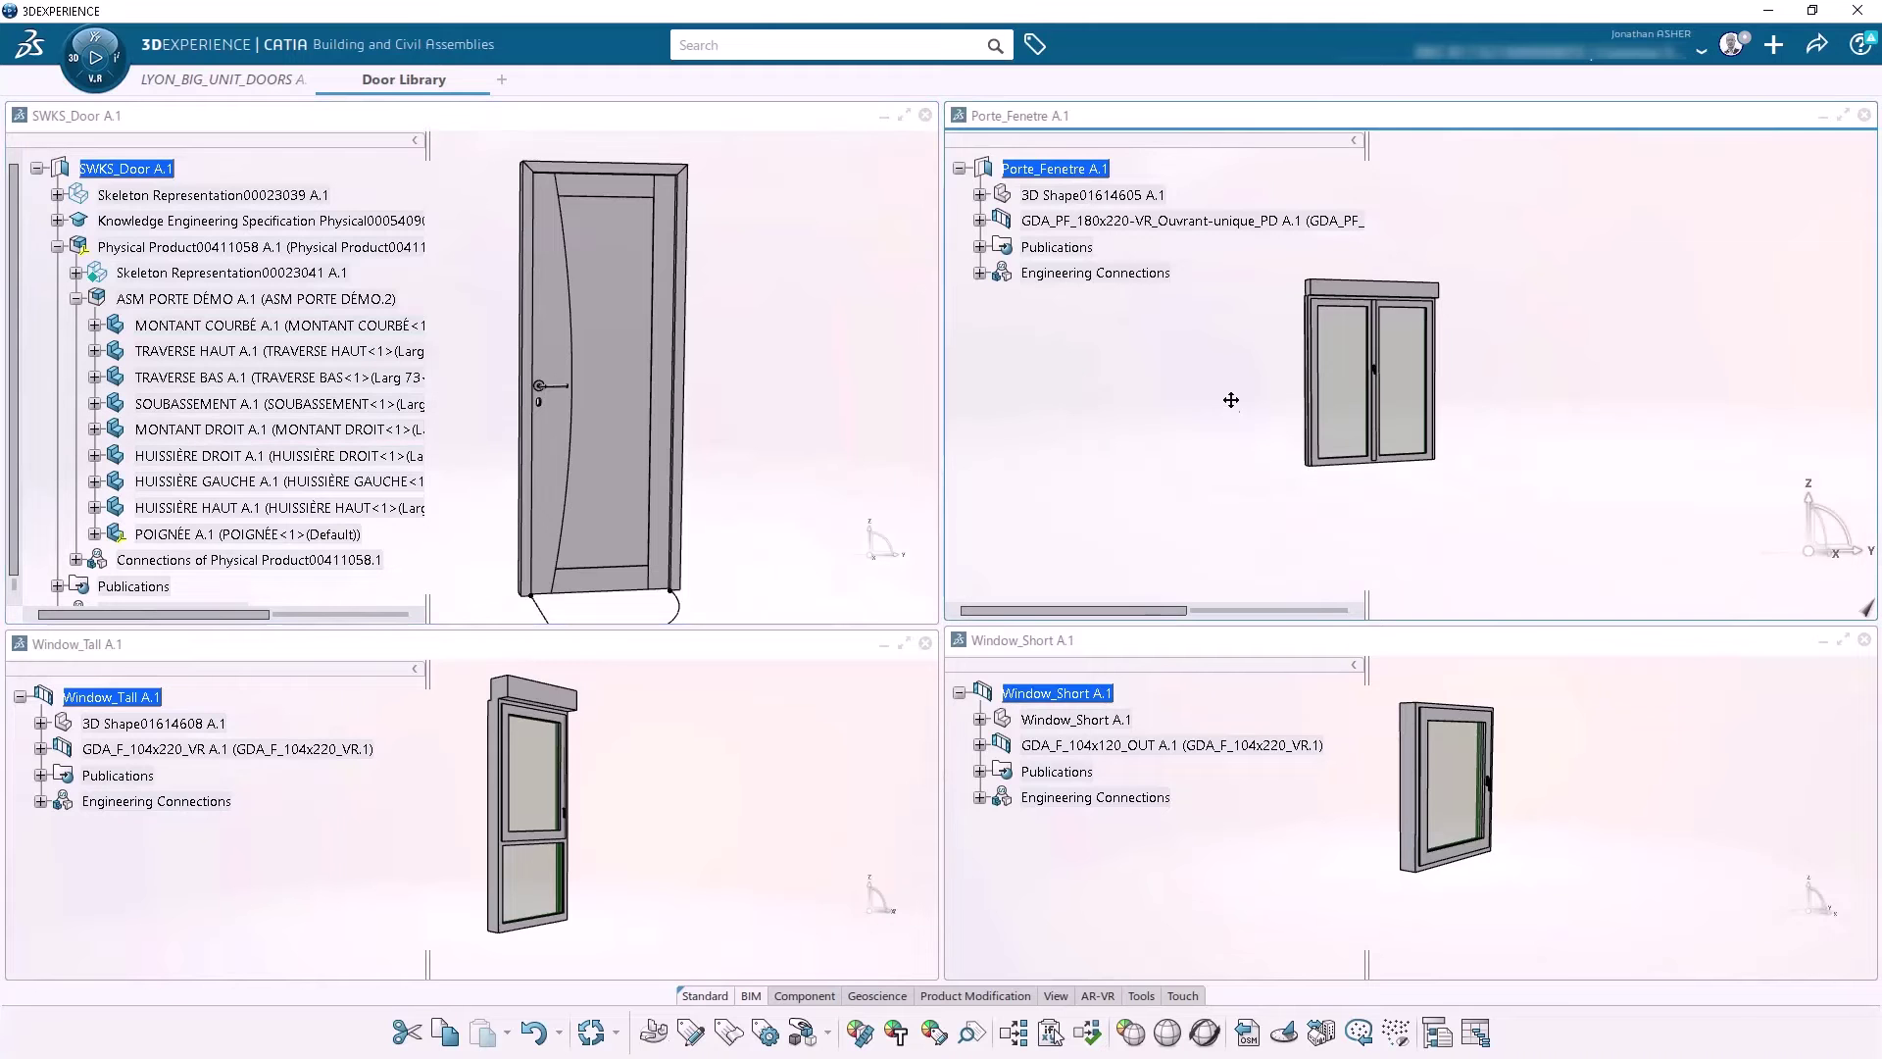
# Step: Look over the Porte_Fenetre and Window_Short models in the Door Library, and switch to the LYON_BIG_UNIT_DOORS model
pyautogui.moveTo(1231, 400); pyautogui.dragTo(1447, 447, button='middle')
pyautogui.moveTo(1449, 820); pyautogui.dragTo(1608, 822, button='middle')
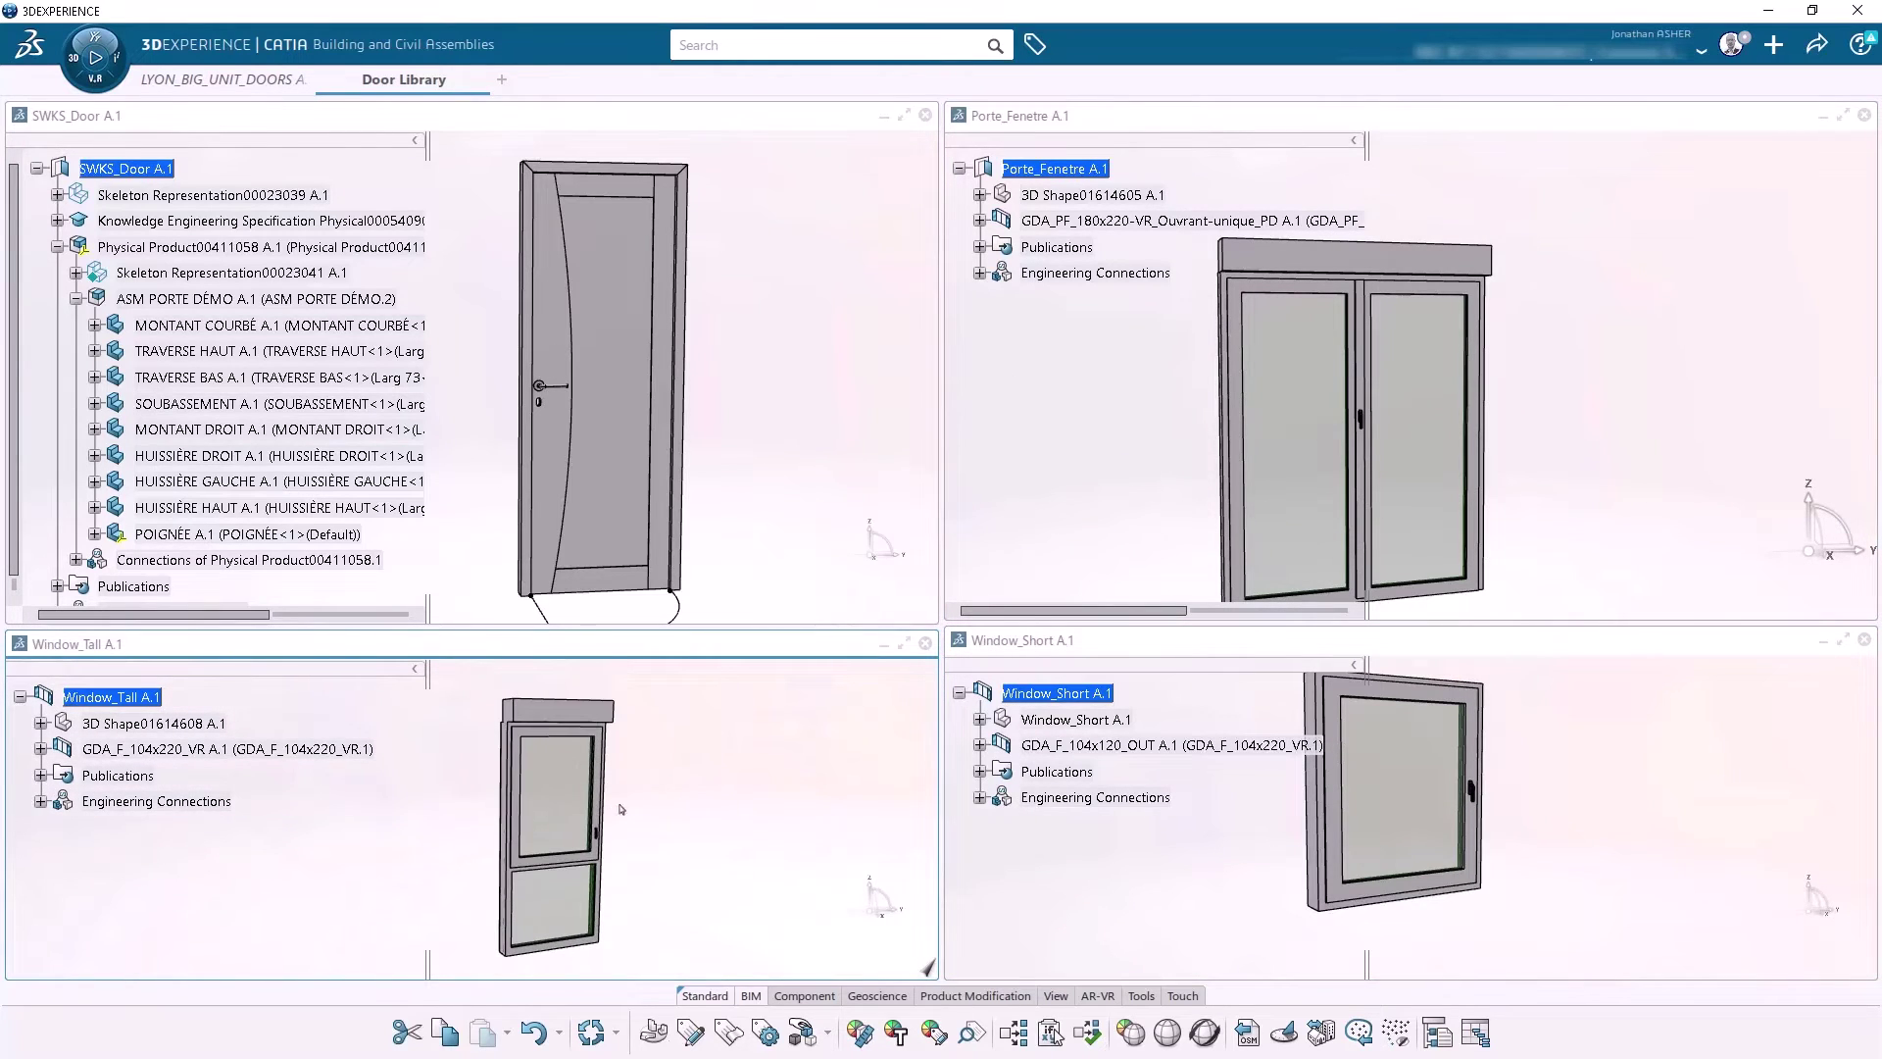
pyautogui.click(253, 183)
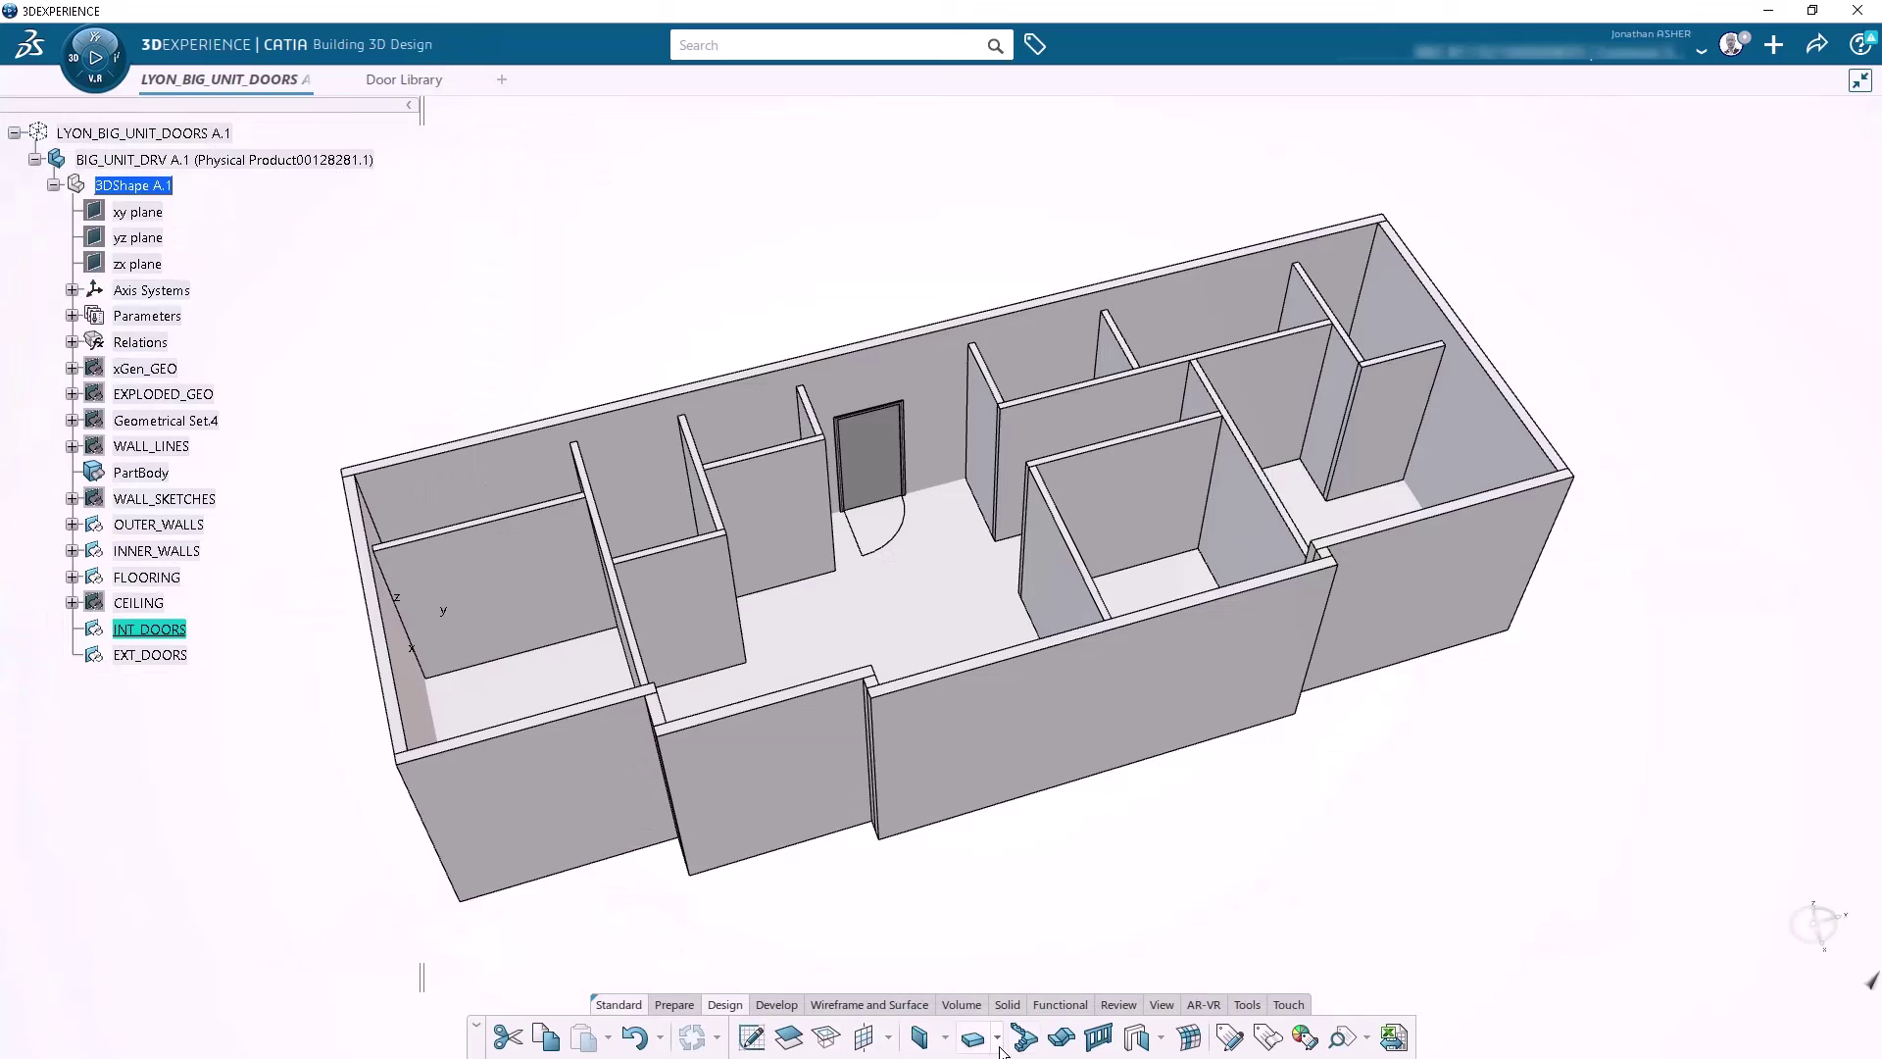
# Step: Add a door to the short inner wall beside the end outer wall, using the OT_AD_SWKS_Door object type
pyautogui.click(1136, 1039)
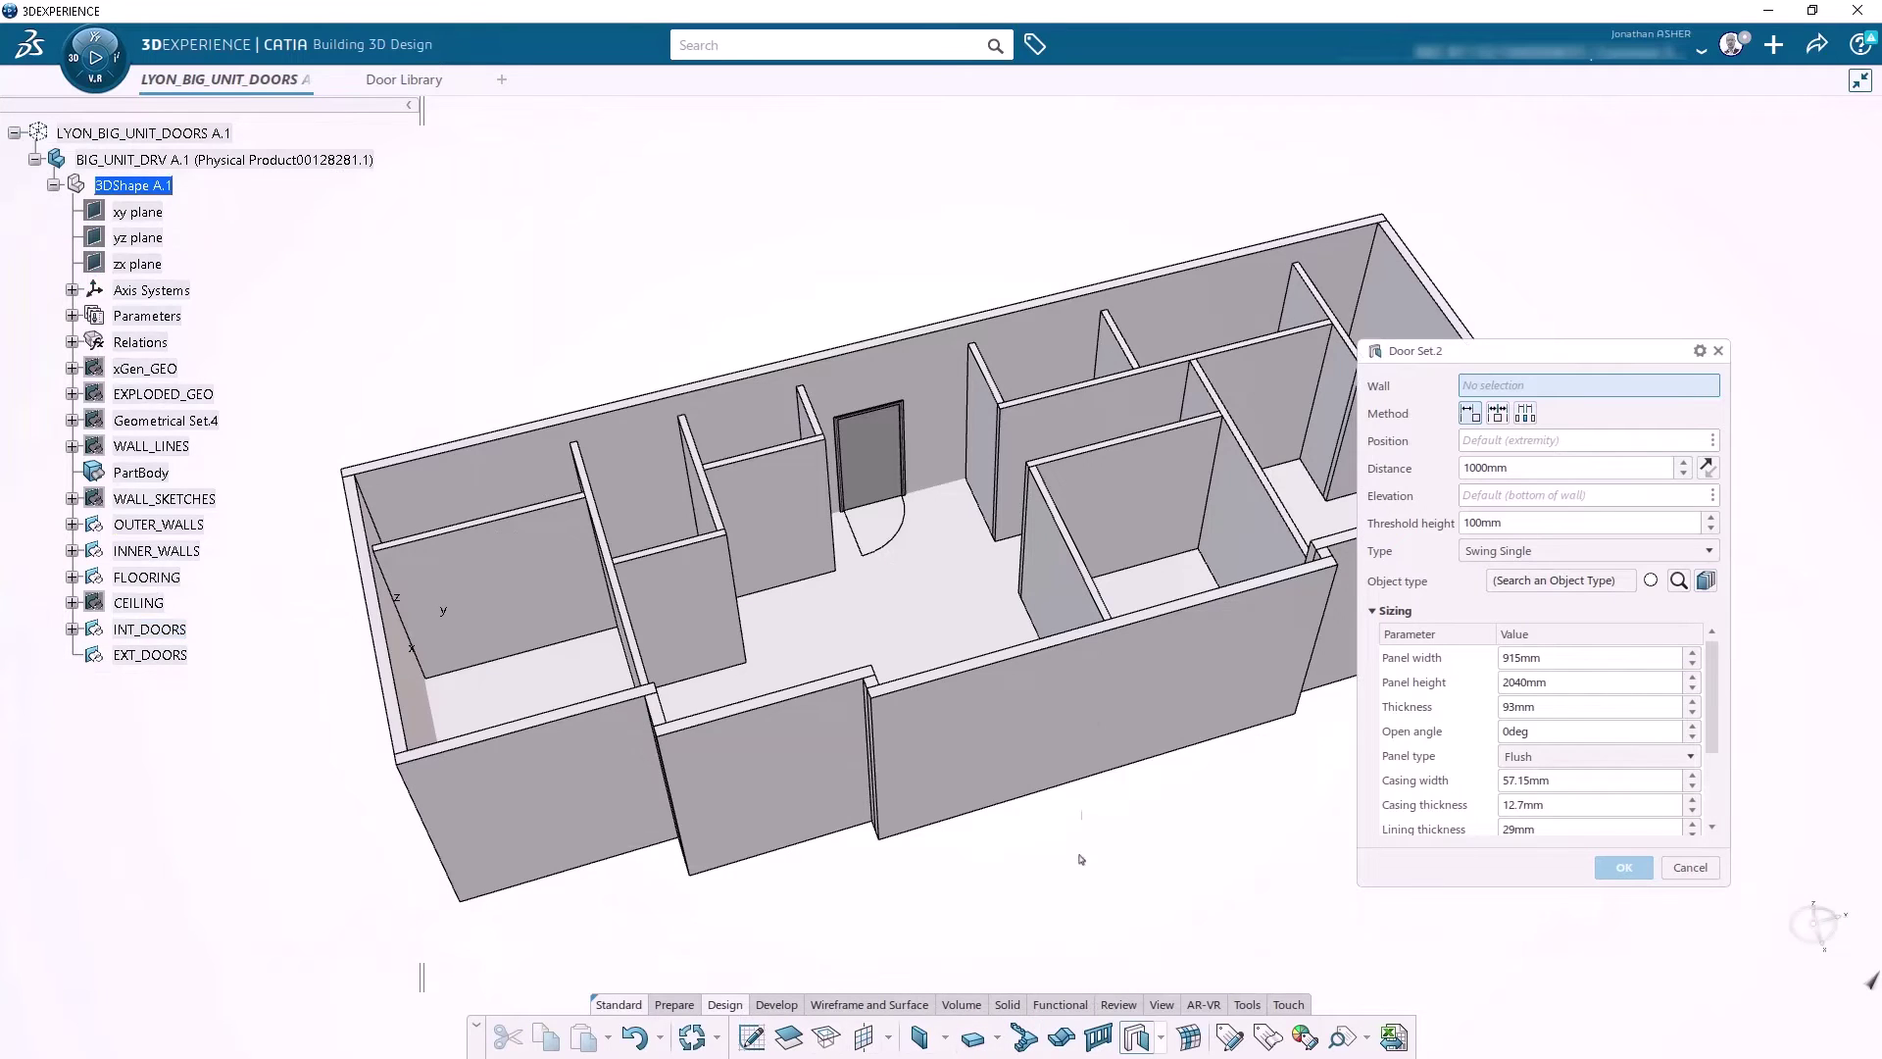
pyautogui.moveTo(1190, 483)
pyautogui.mouseDown(button='middle')
pyautogui.moveTo(1024, 518)
pyautogui.moveTo(1194, 511)
pyautogui.mouseUp(button='middle')
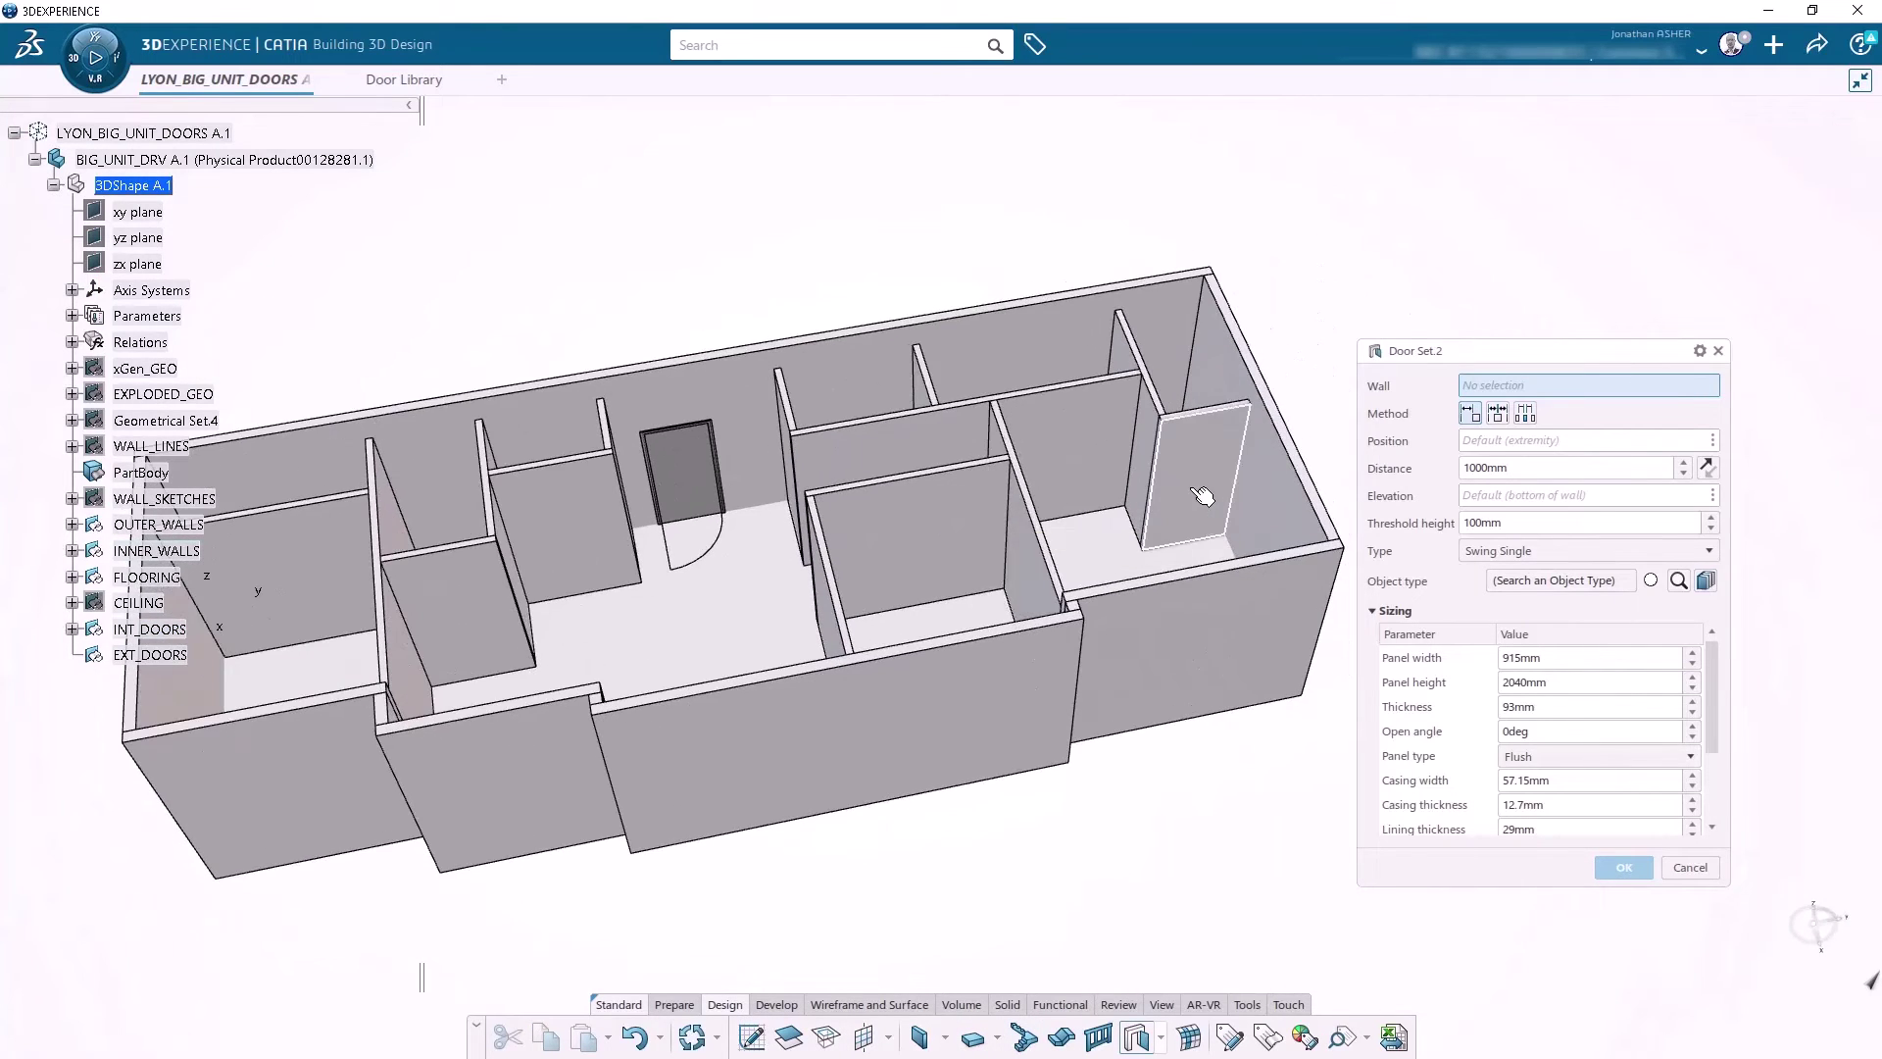
pyautogui.click(1204, 496)
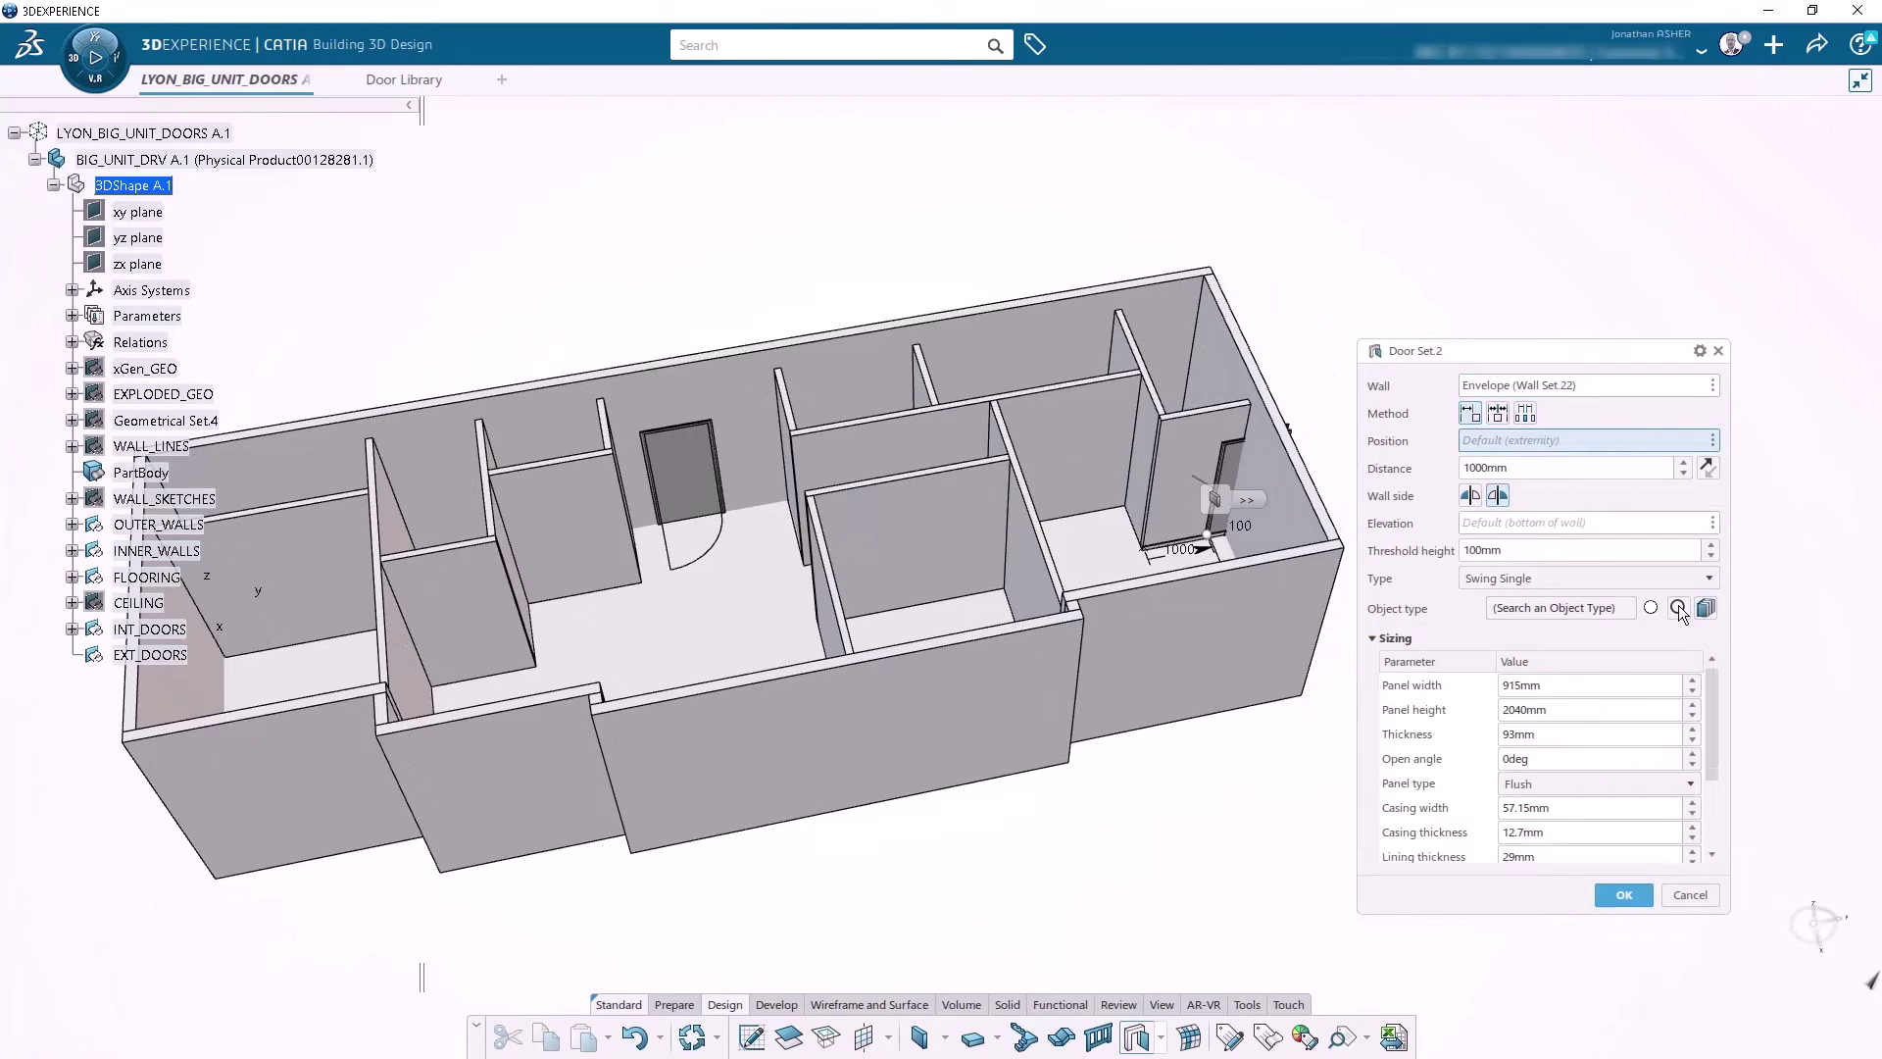
pyautogui.click(1679, 607)
pyautogui.click(392, 371)
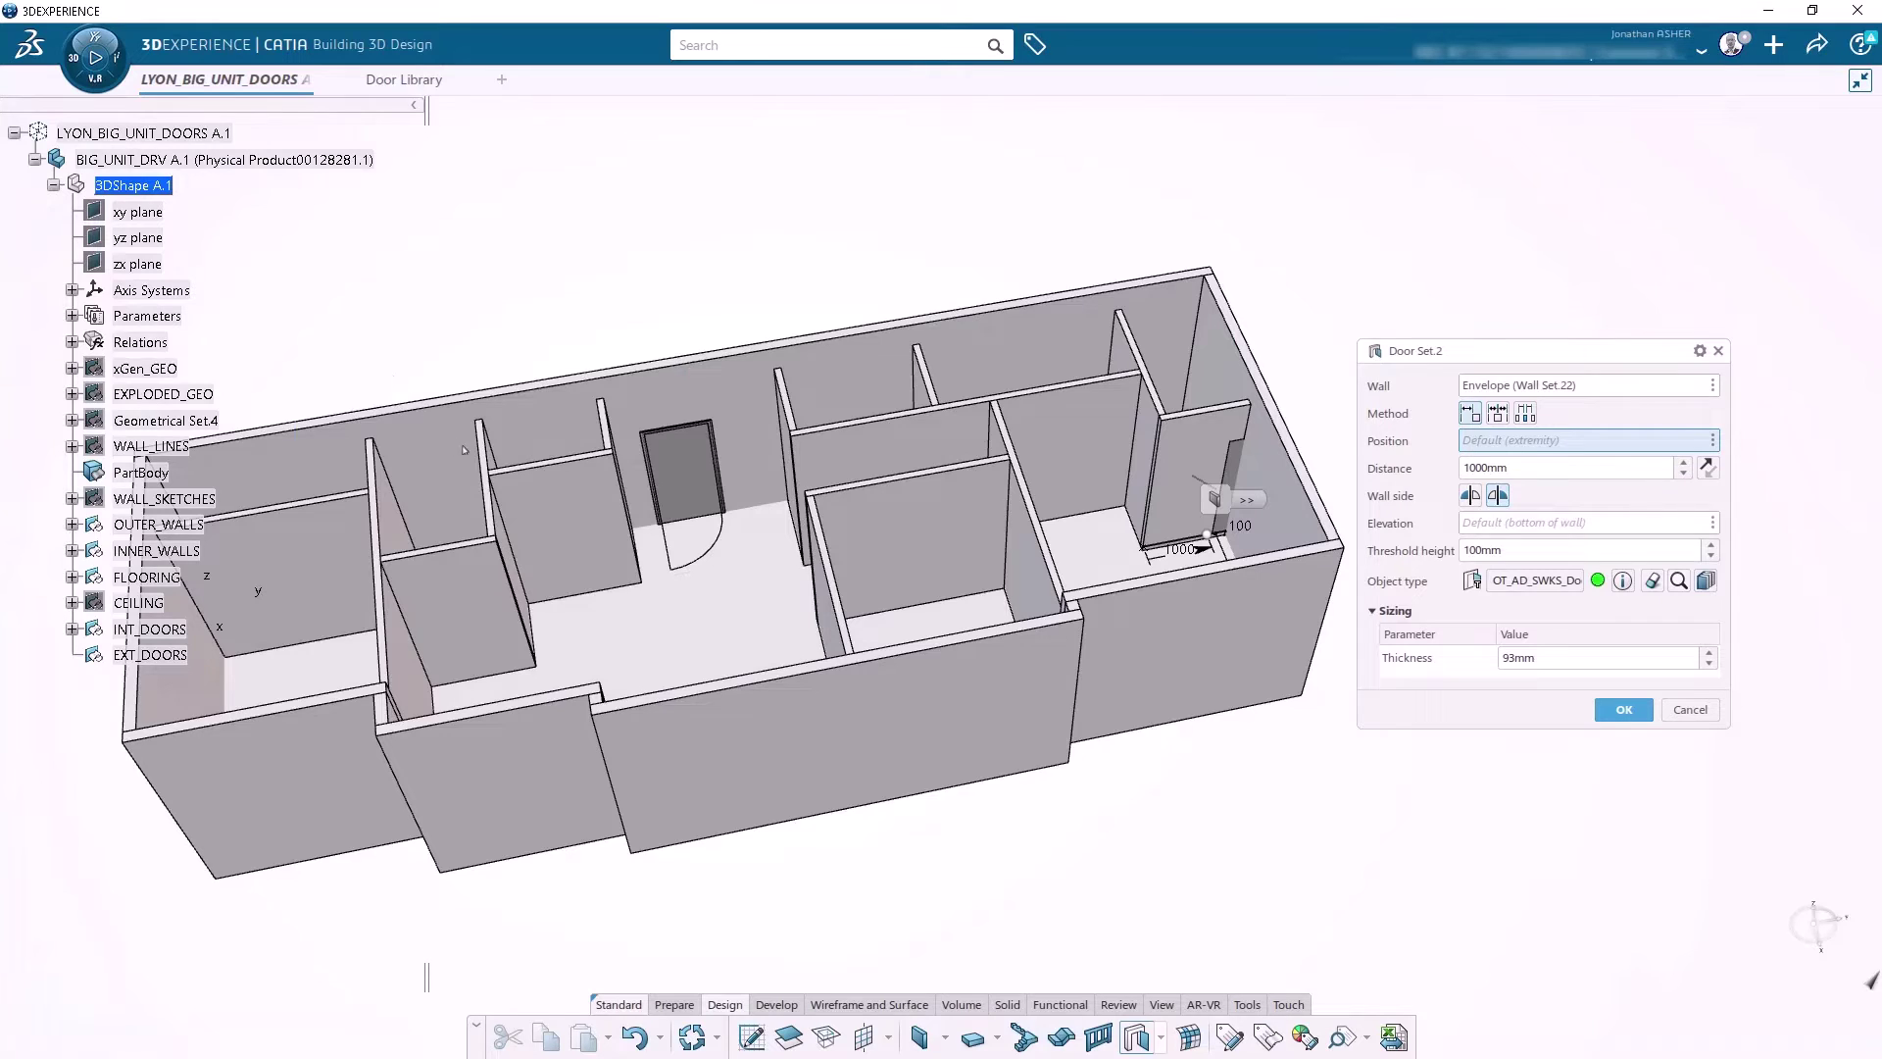
# Step: Shift the door along its wall to a distance of 125 mm from the wall's extremity and accept it
pyautogui.click(1156, 551)
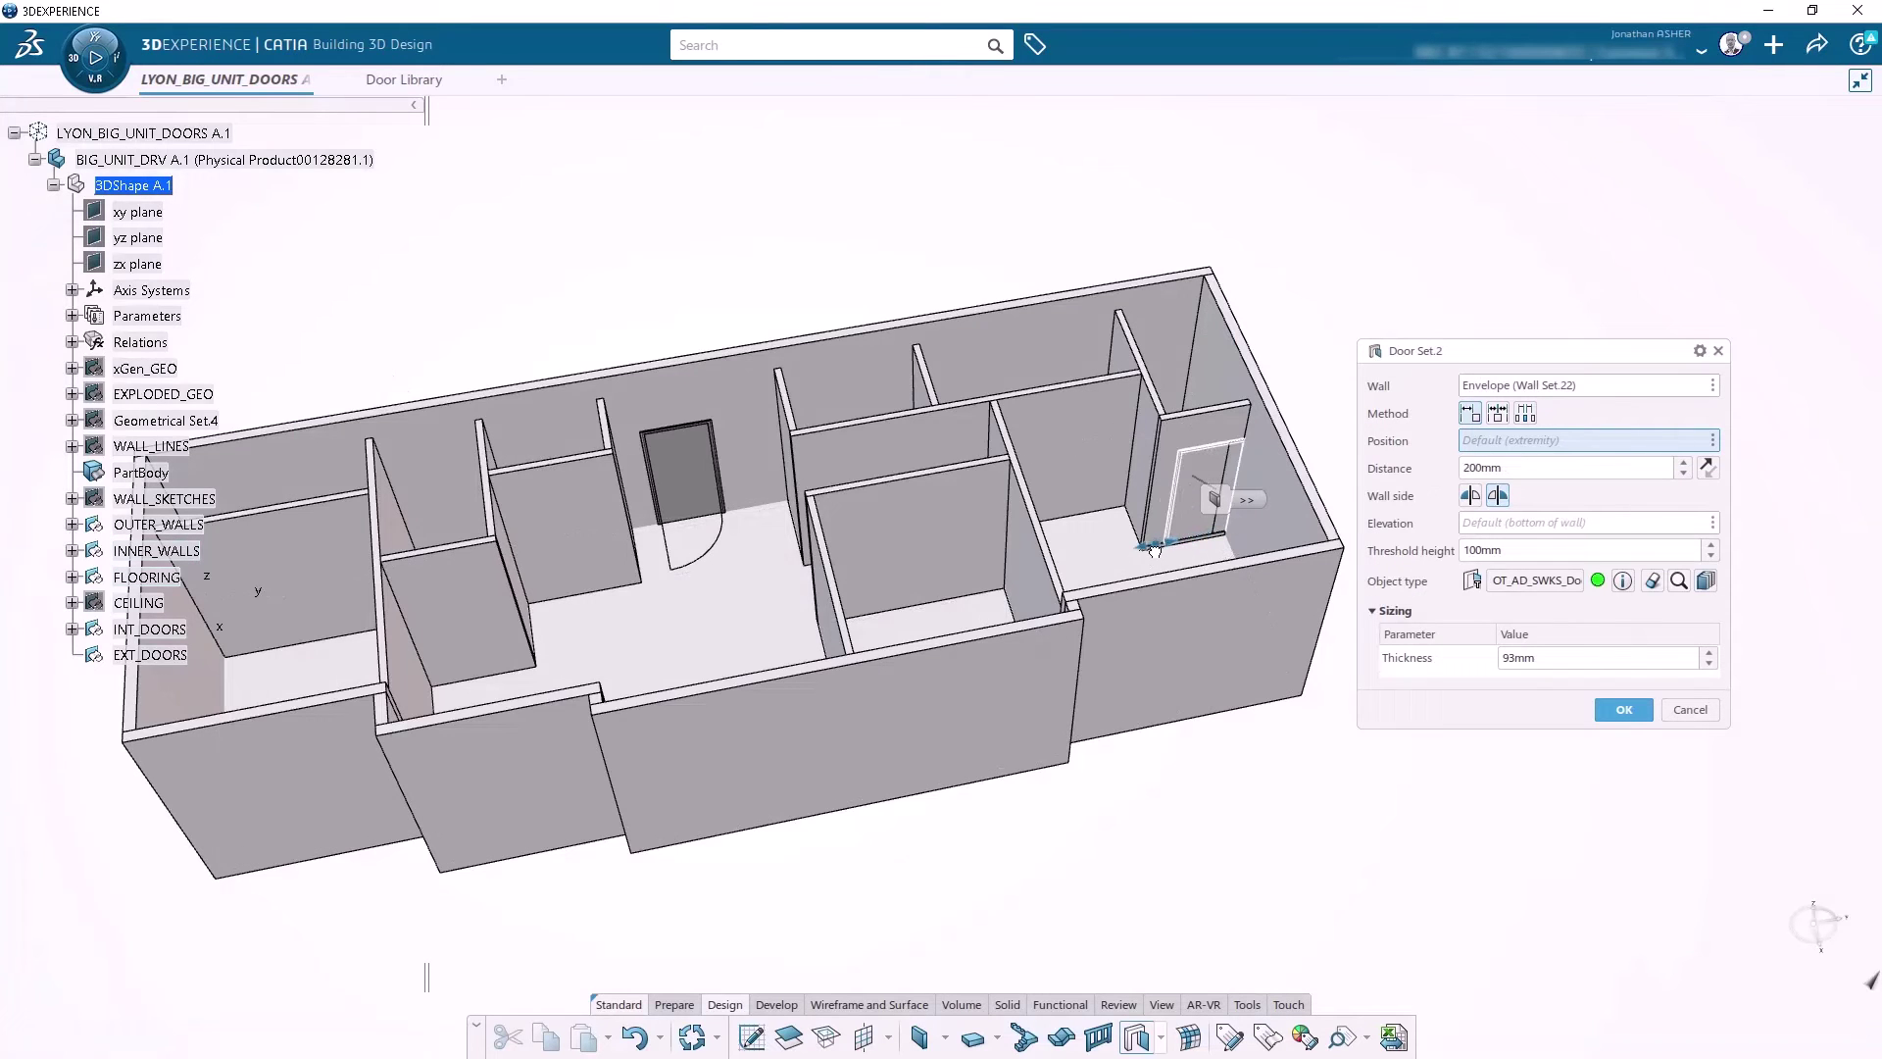
pyautogui.moveTo(1120, 615); pyautogui.dragTo(1071, 662, button='middle')
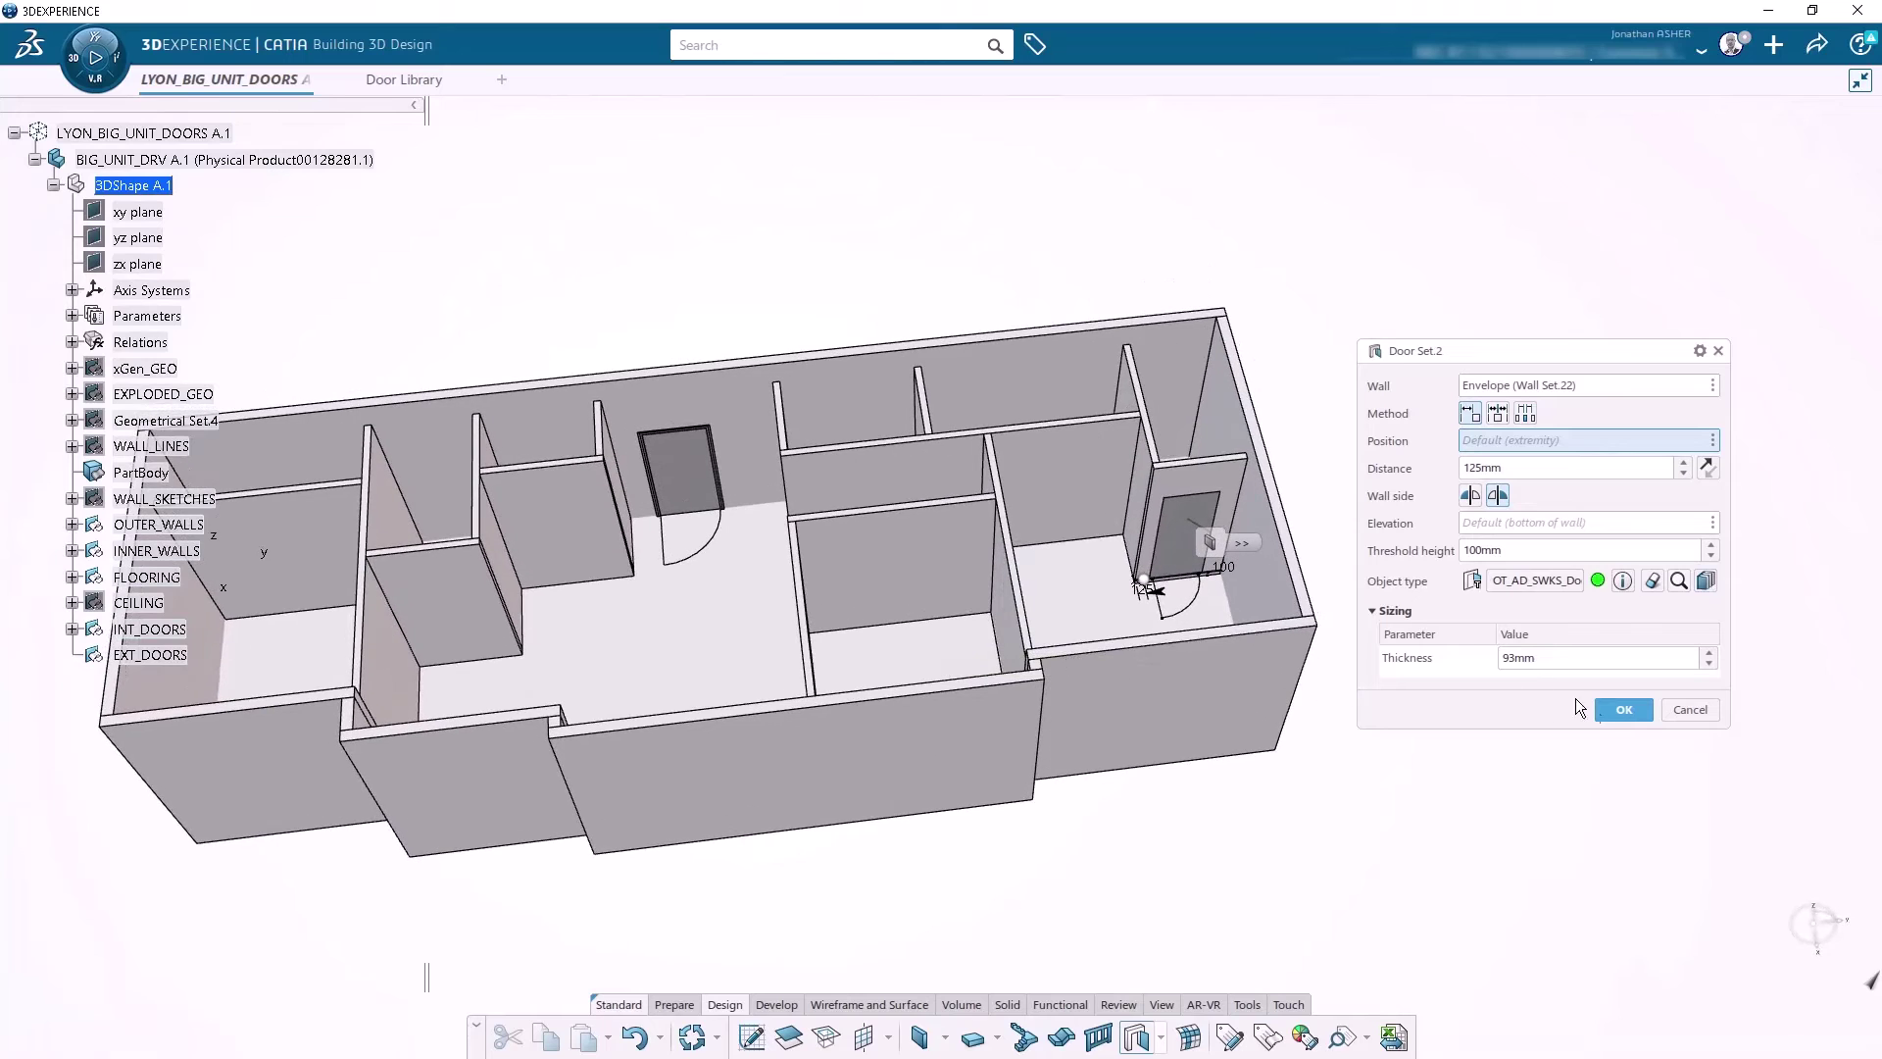
pyautogui.click(1618, 709)
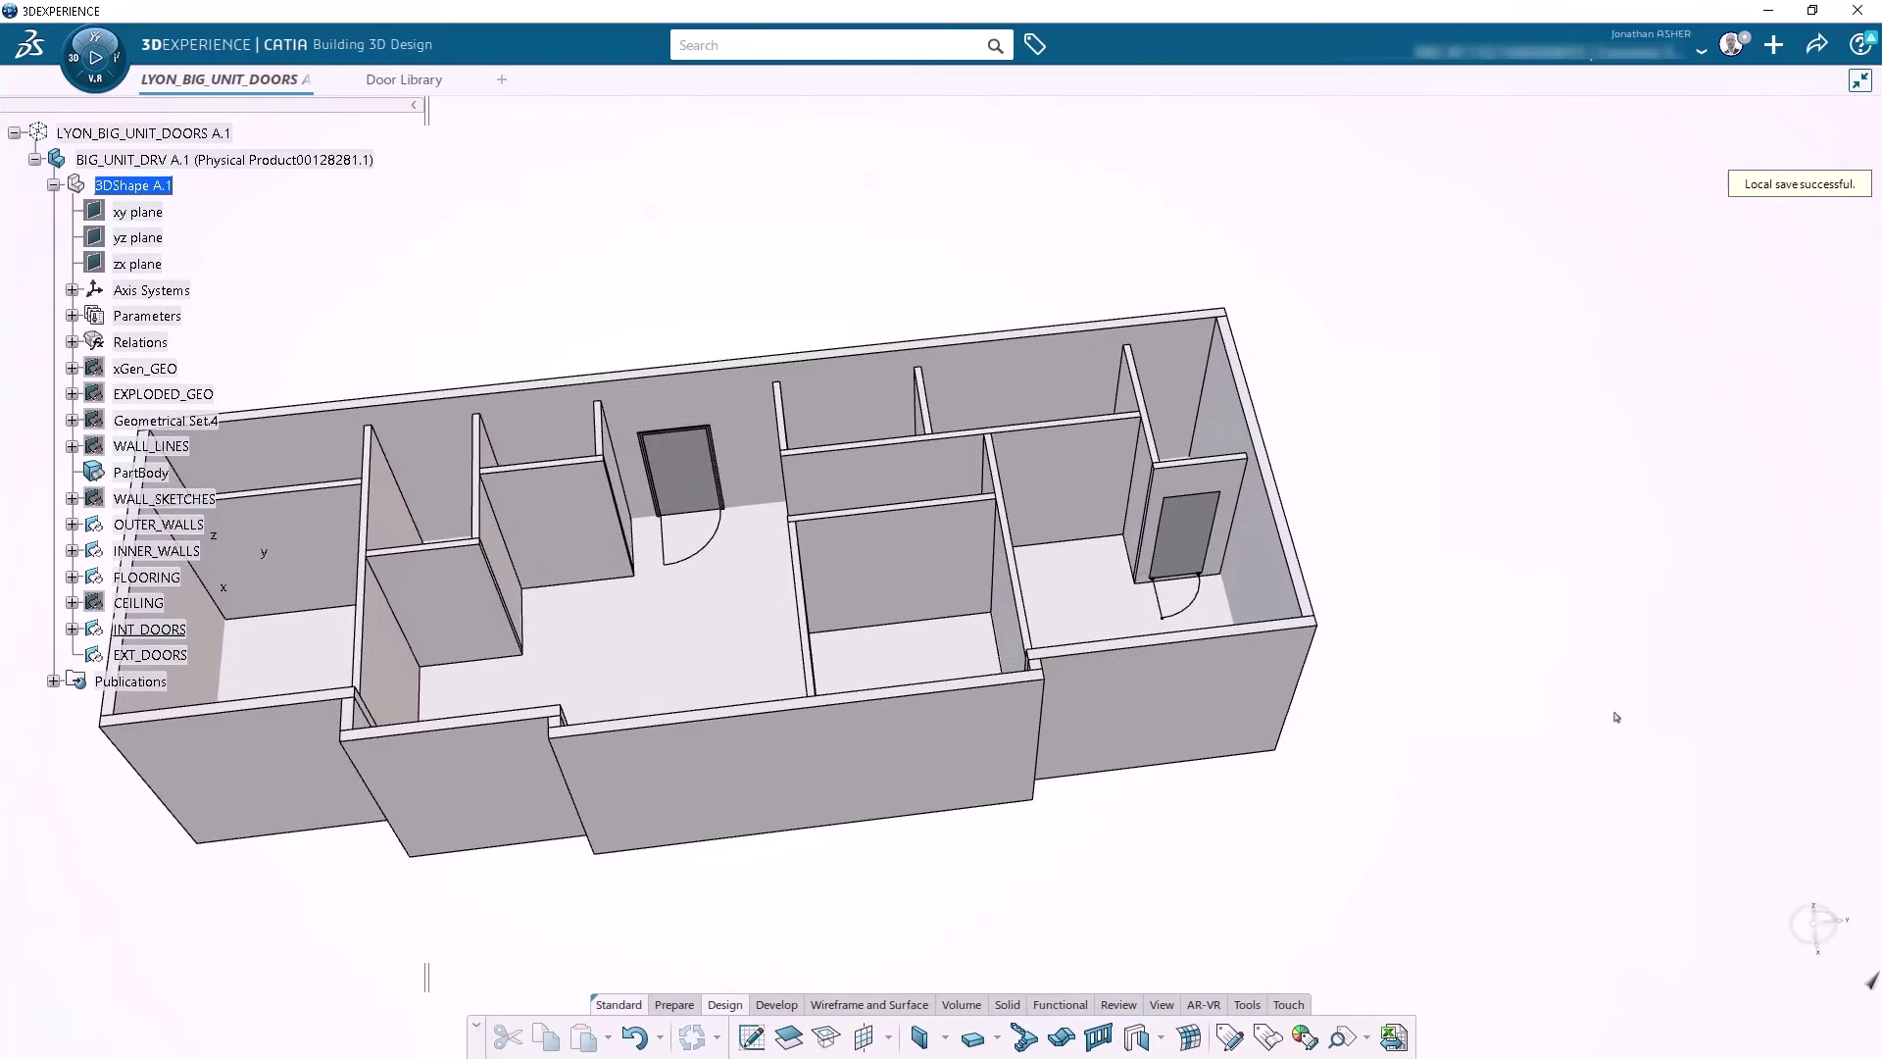
# Step: Add a door of object type OT_AD_SWKS_Door to the adjacent inner wall, 125 mm from its extremity
pyautogui.click(1136, 1037)
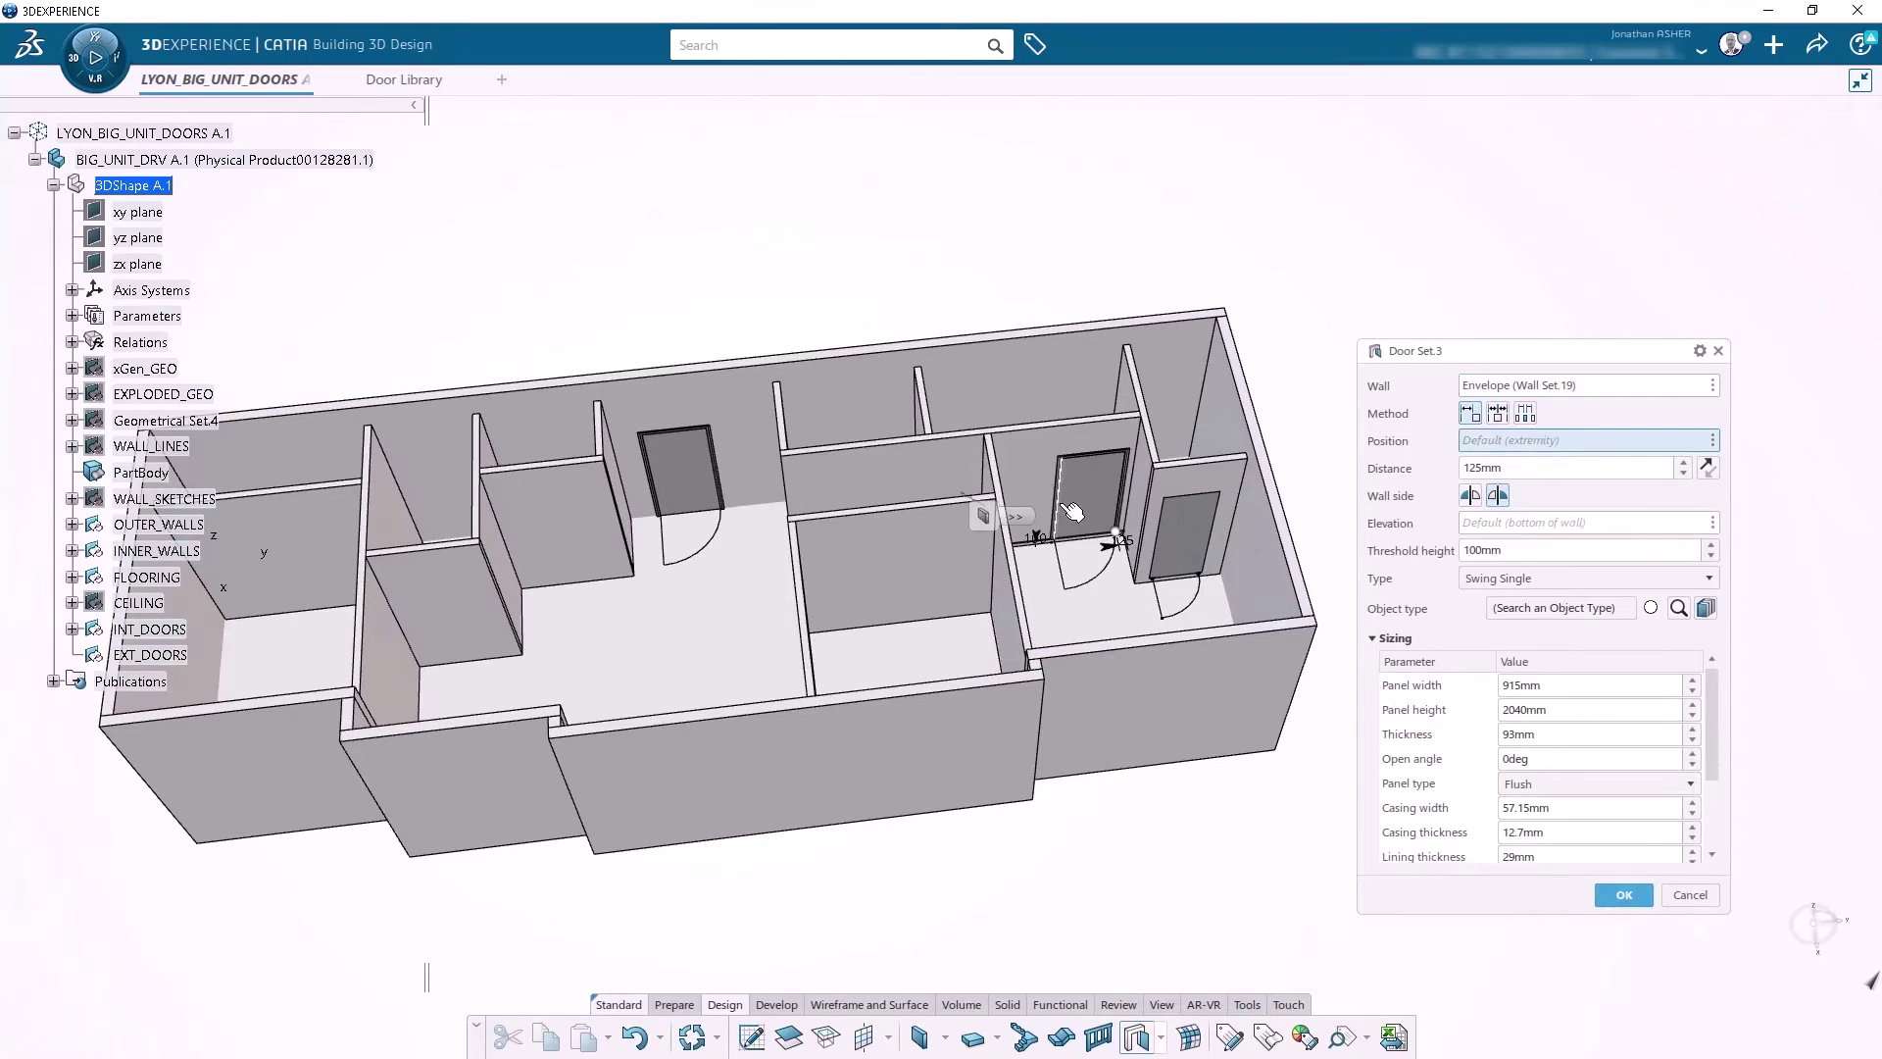
pyautogui.click(1518, 612)
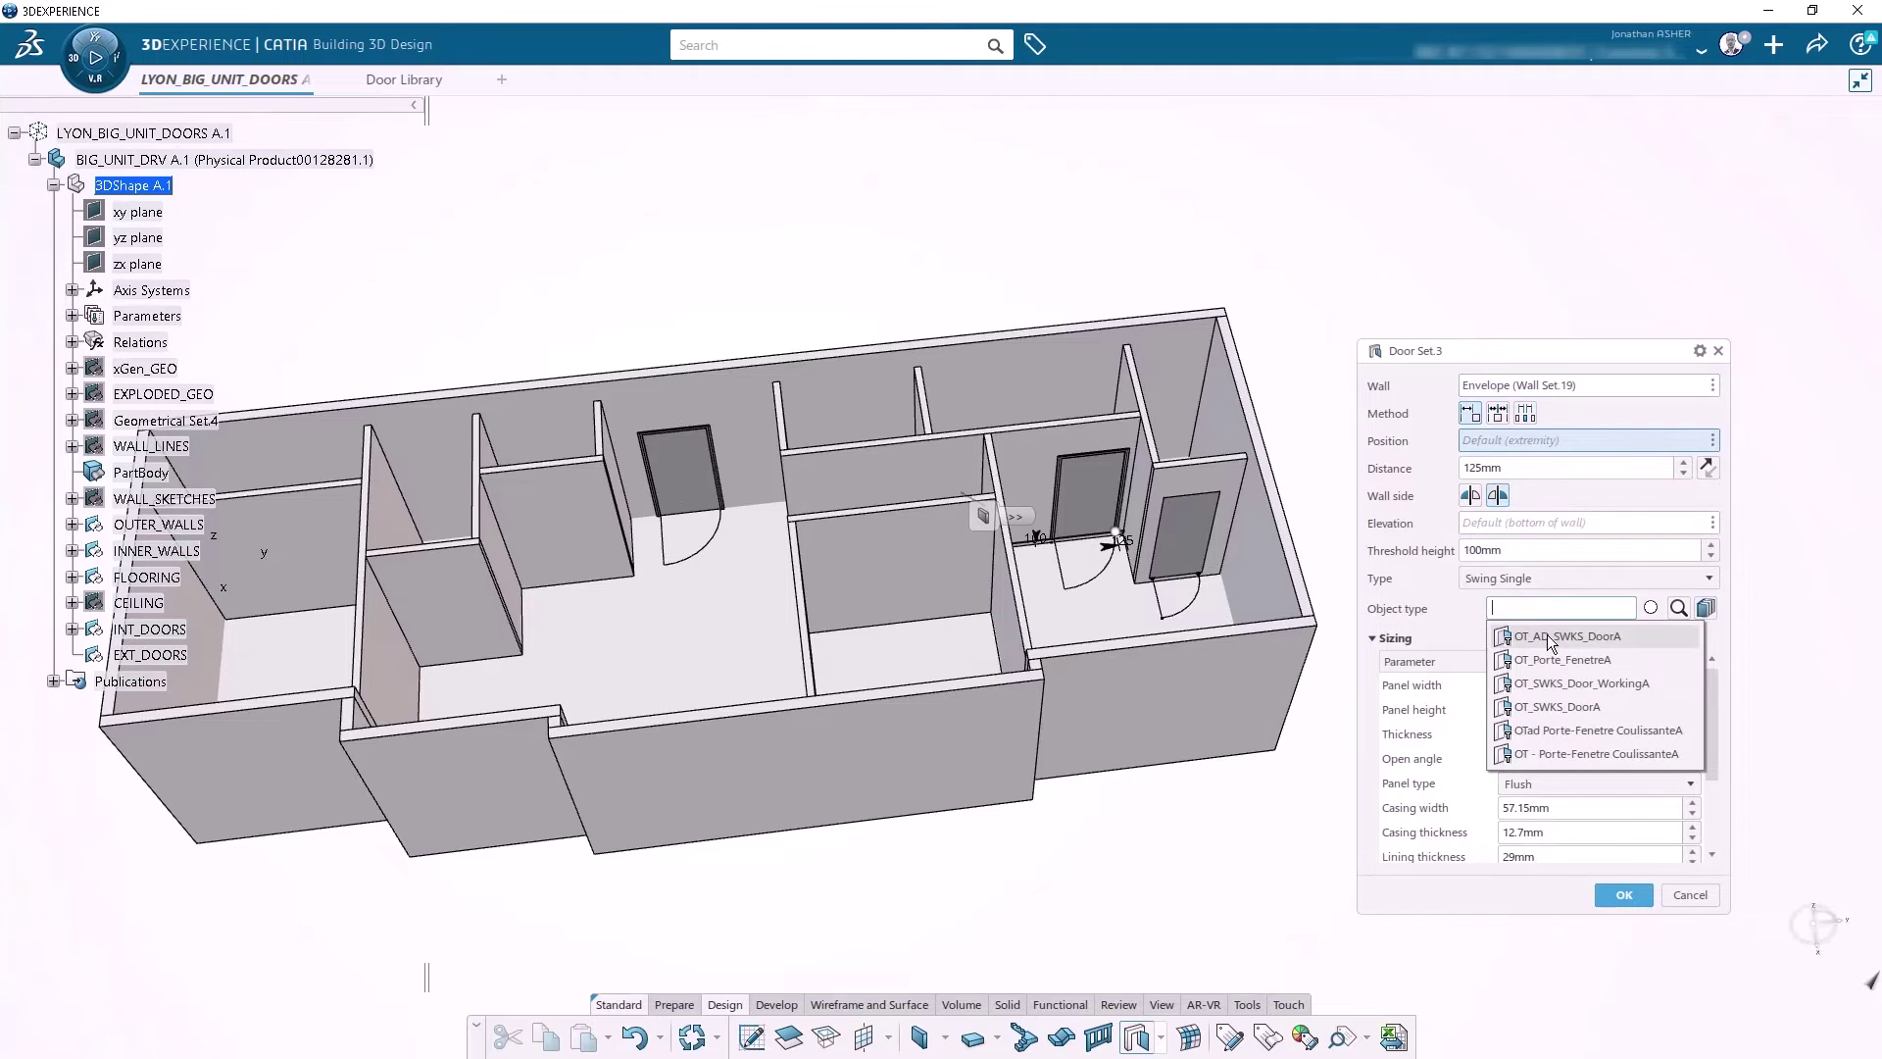
pyautogui.click(1523, 636)
pyautogui.click(1606, 714)
# Step: Add an OT_AD_SWKS_Door door to the wall closing the narrow corridor, about 13 mm from the wall's extremity
pyautogui.scroll(2, 838, 618)
pyautogui.moveTo(830, 612); pyautogui.dragTo(1479, 506, button='middle')
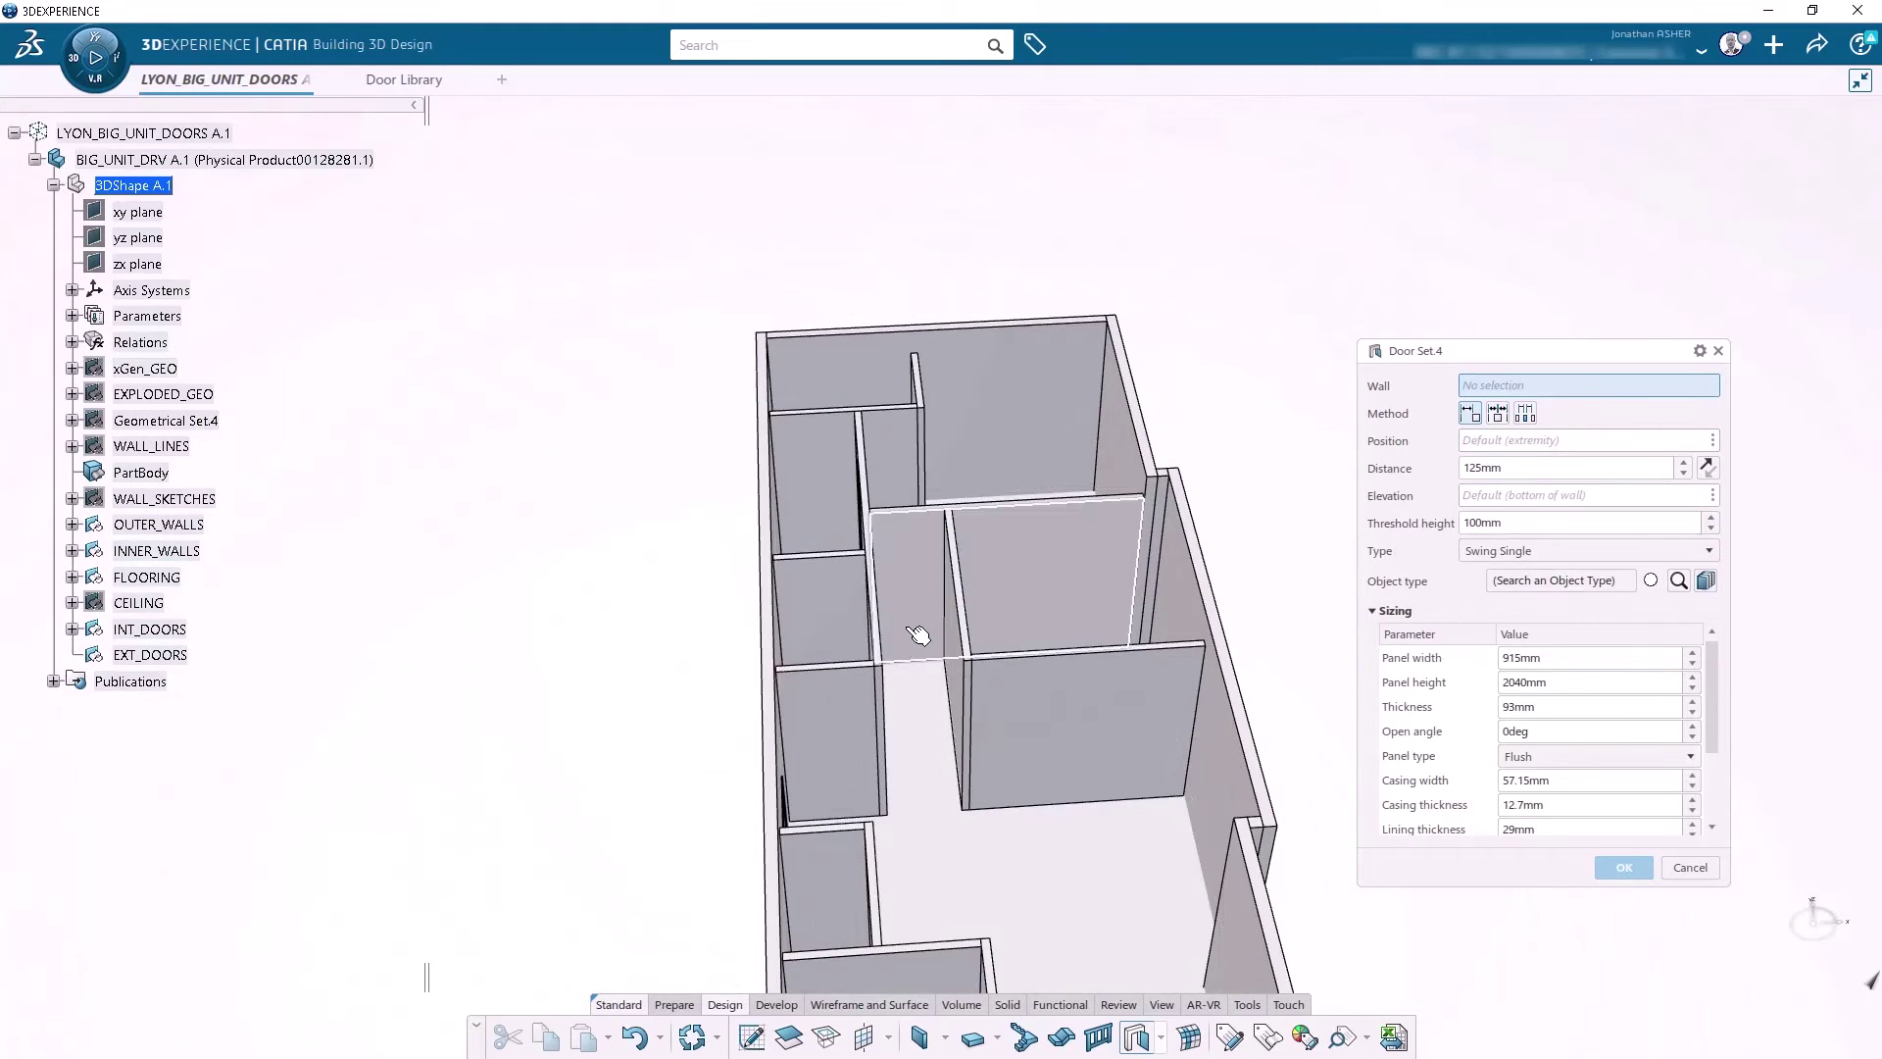
pyautogui.click(919, 635)
pyautogui.click(1554, 610)
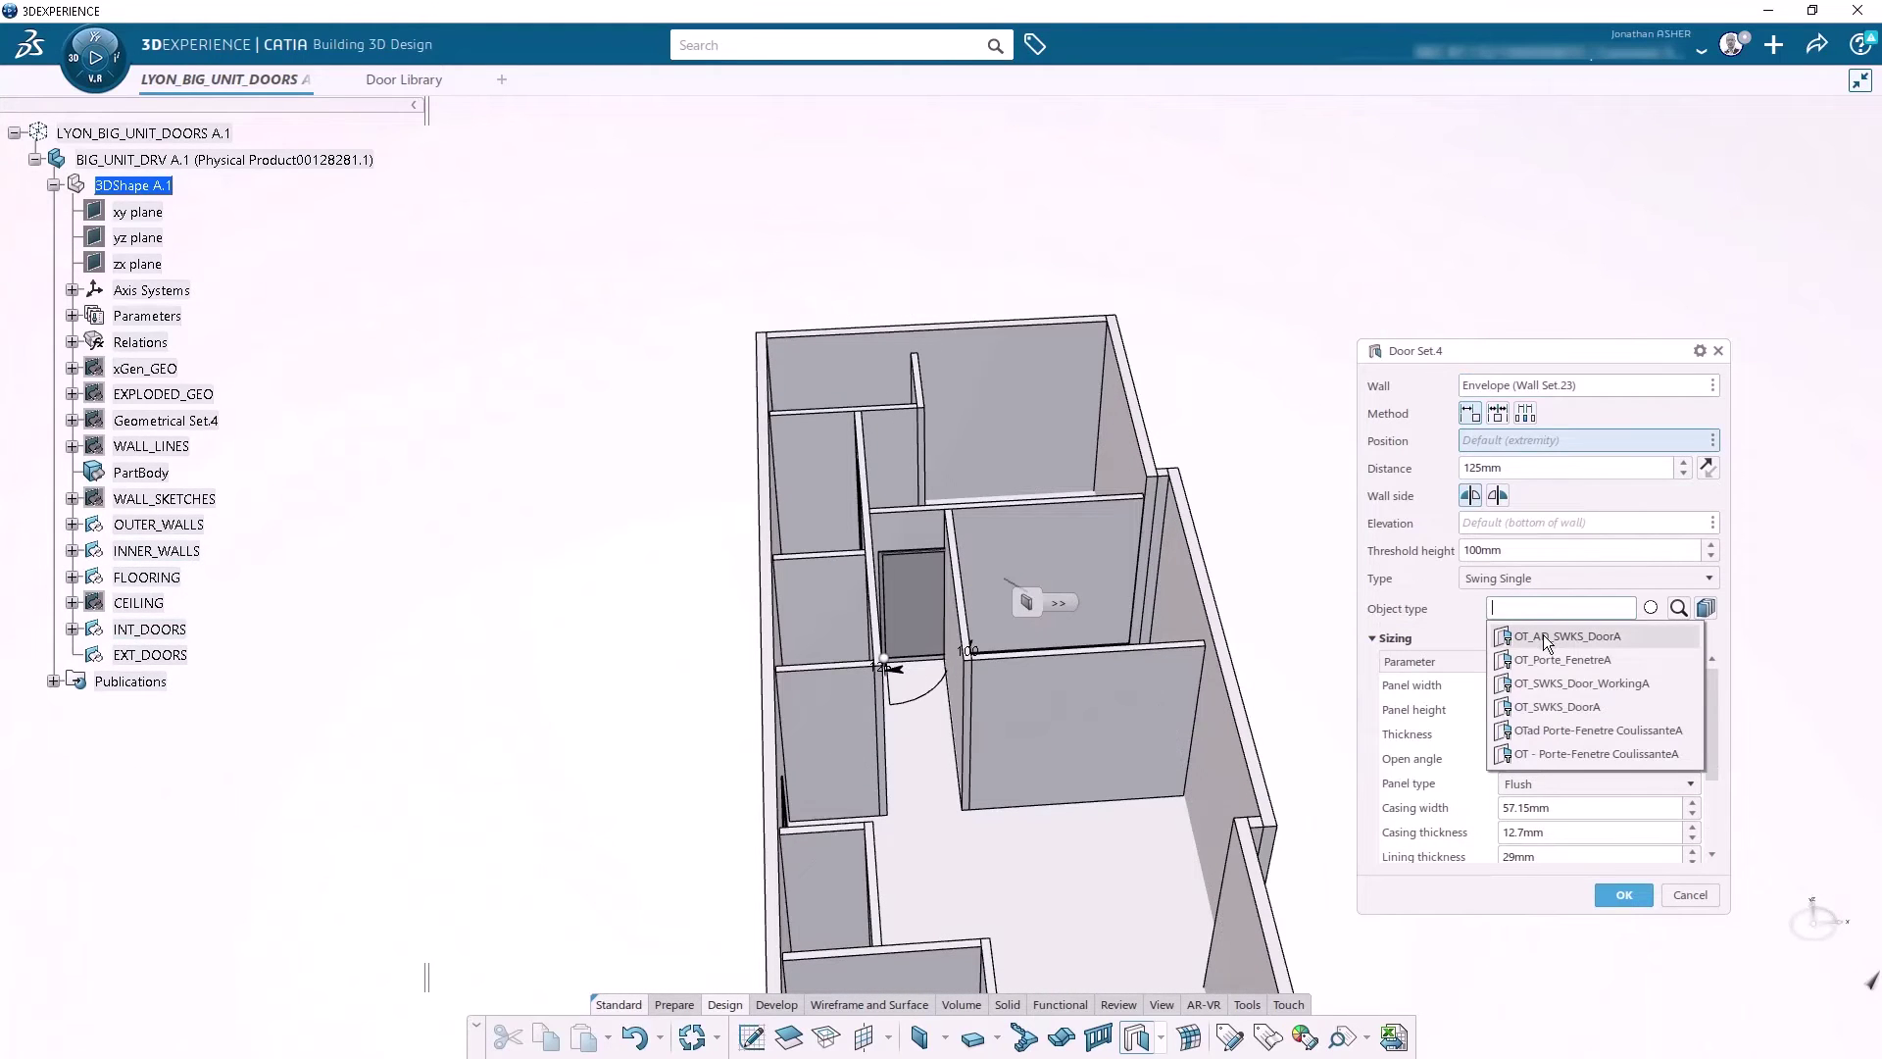
pyautogui.moveTo(989, 756); pyautogui.dragTo(988, 692, button='middle')
pyautogui.scroll(4, 990, 691)
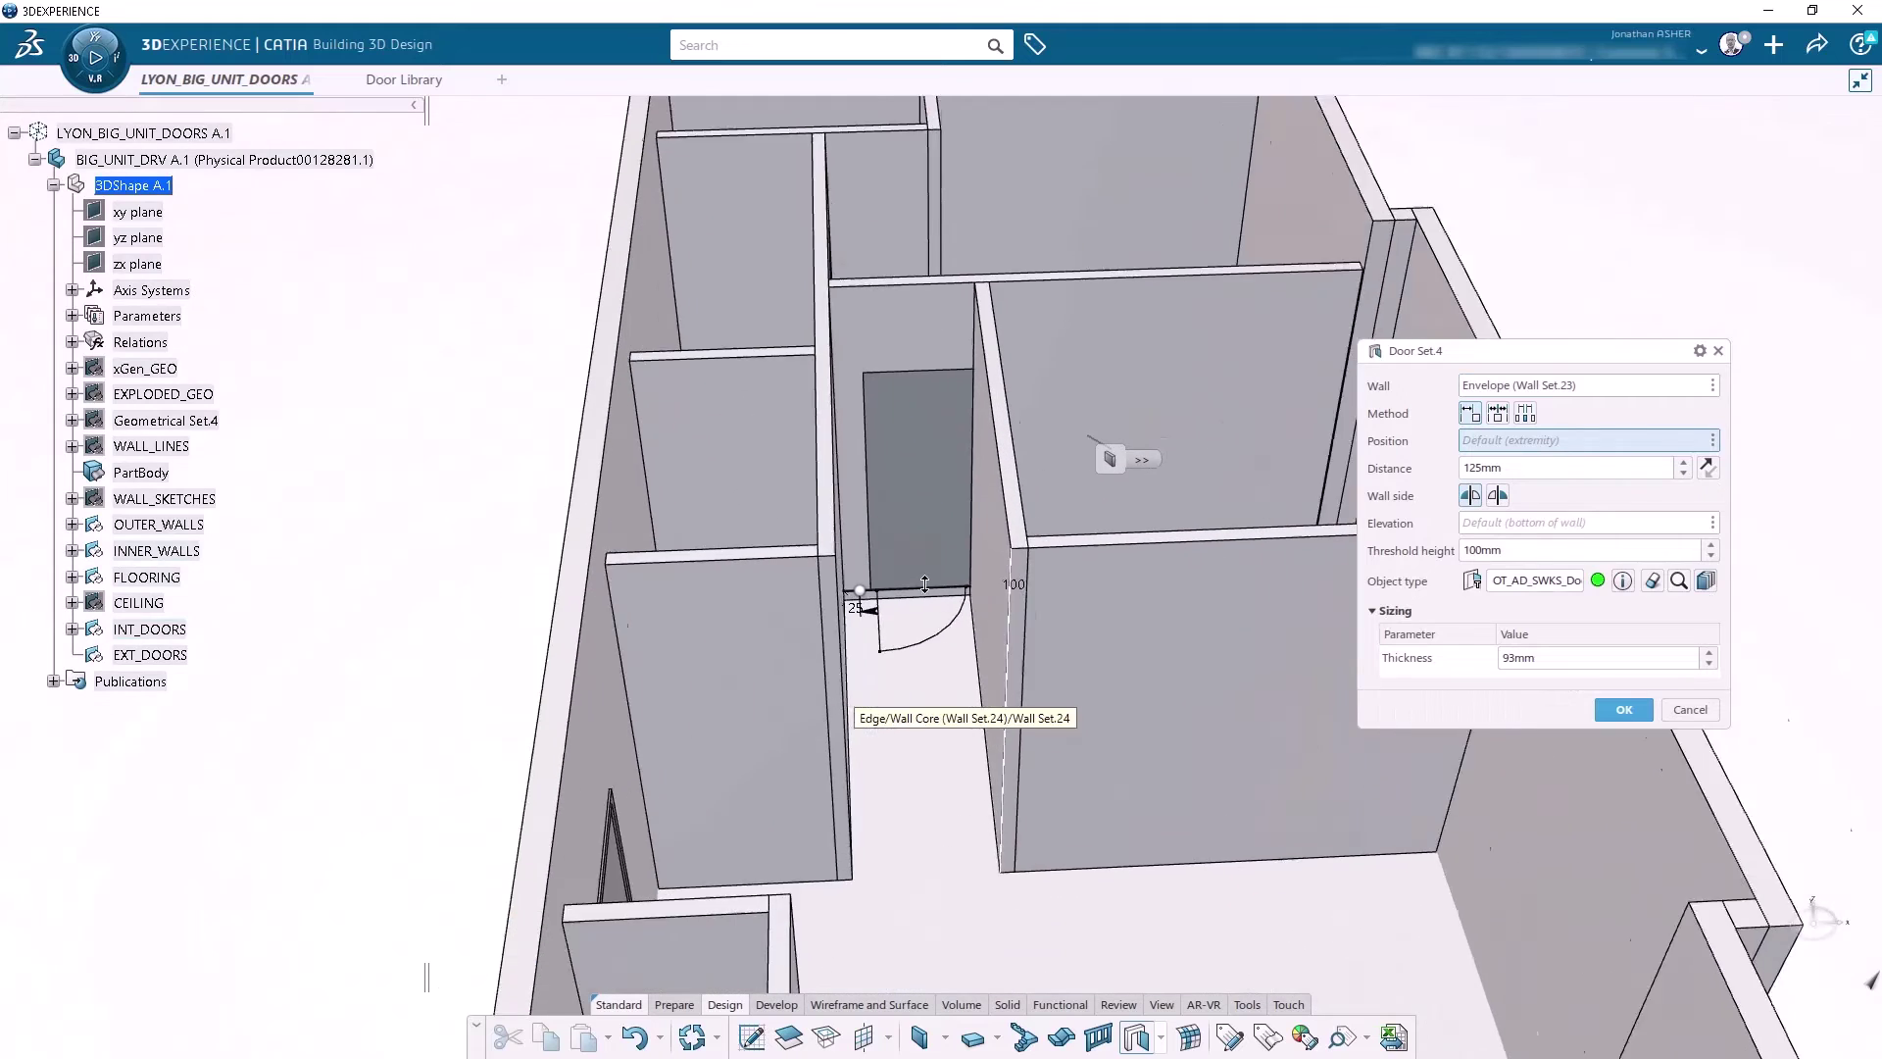
pyautogui.moveTo(854, 593); pyautogui.dragTo(841, 595)
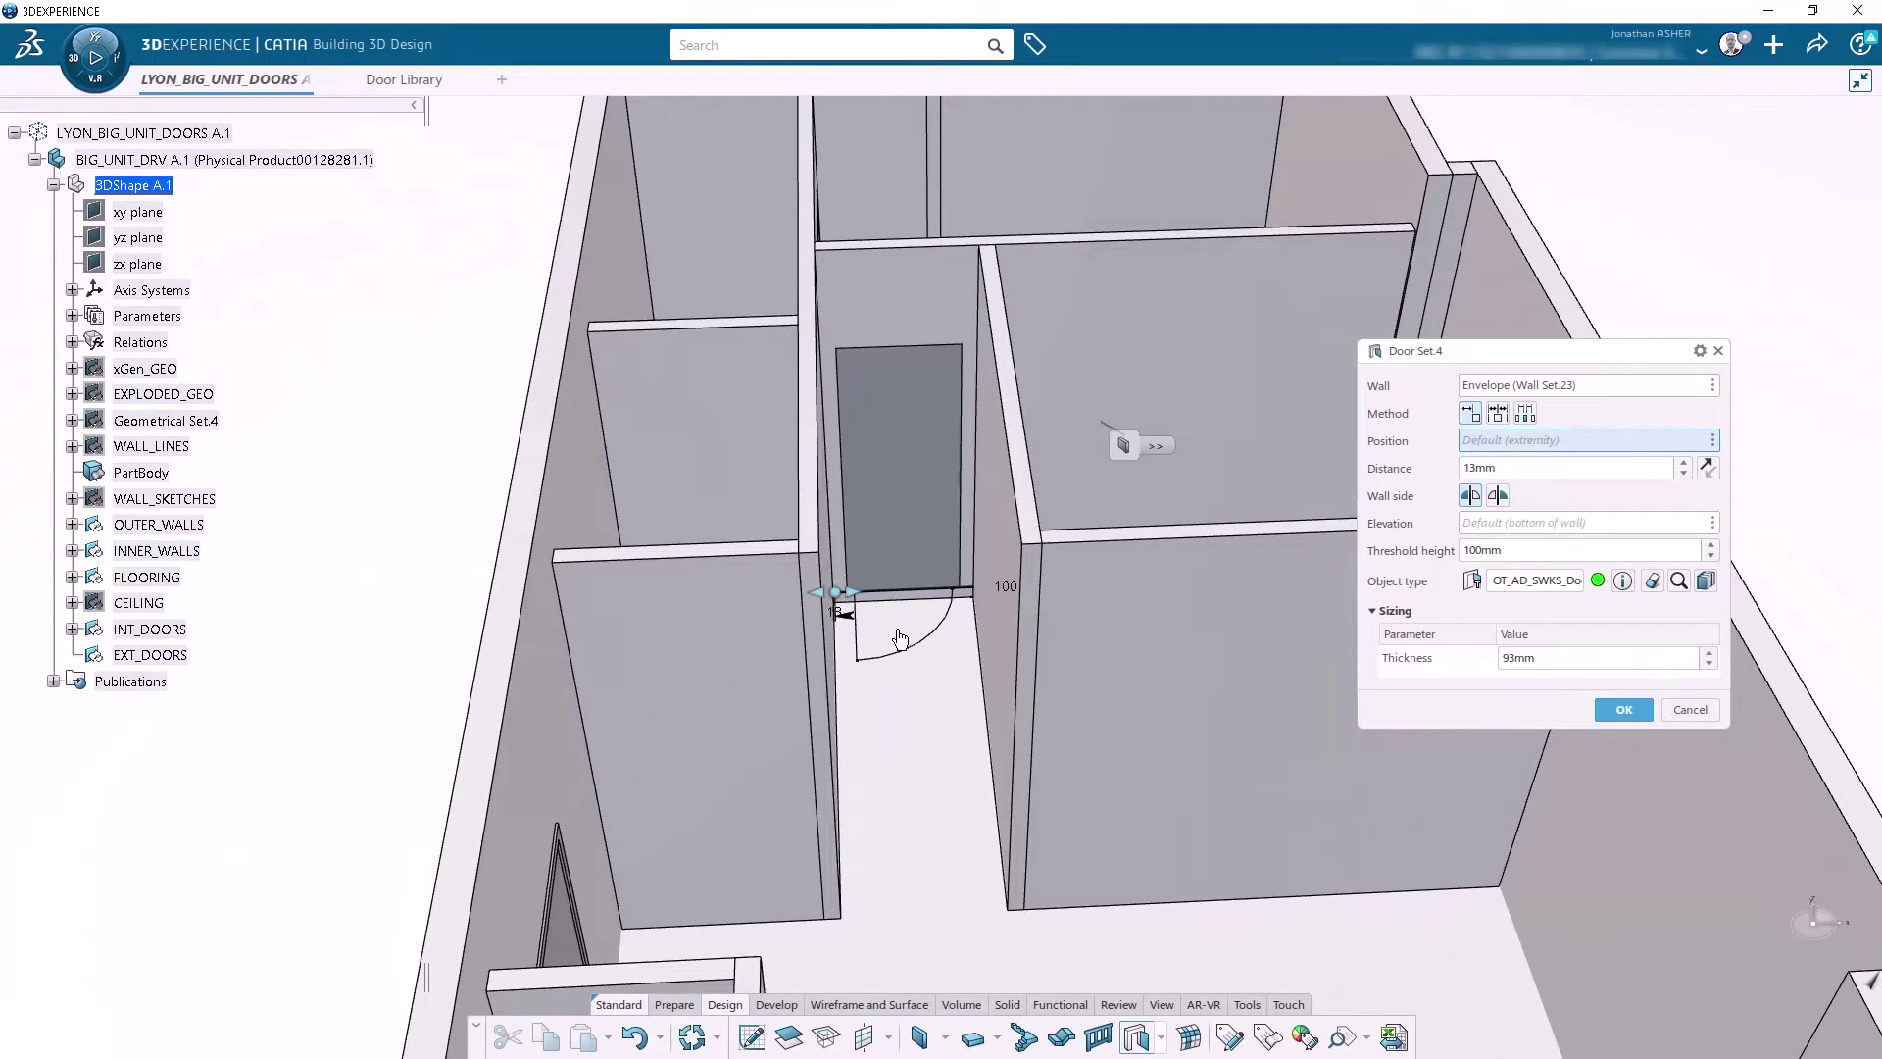
pyautogui.click(1625, 710)
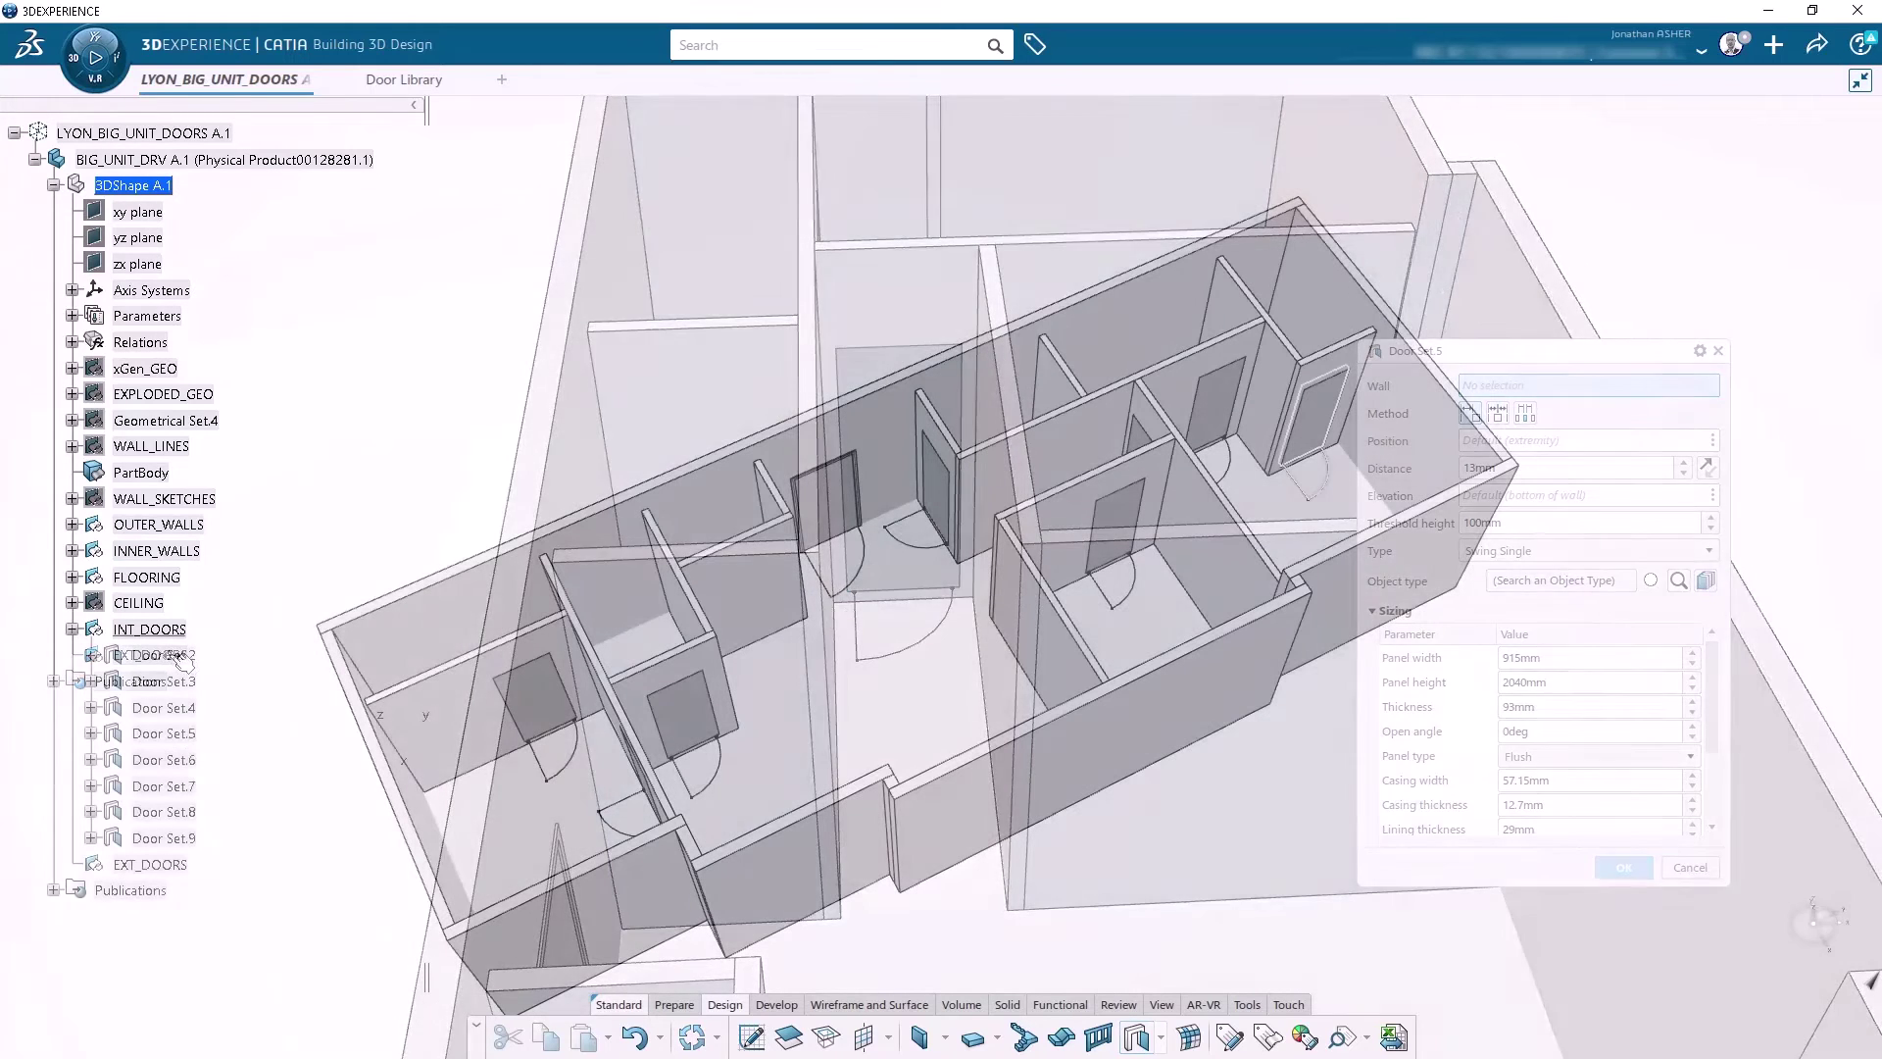
# Step: Edit Door Set.2 through Door Set.9 under INT_DOORS together, setting their threshold height to 0 mm
pyautogui.click(164, 655)
pyautogui.keyDown('shift'); pyautogui.click(163, 839); pyautogui.keyUp('shift')
pyautogui.click(235, 772)
pyautogui.click(1753, 530)
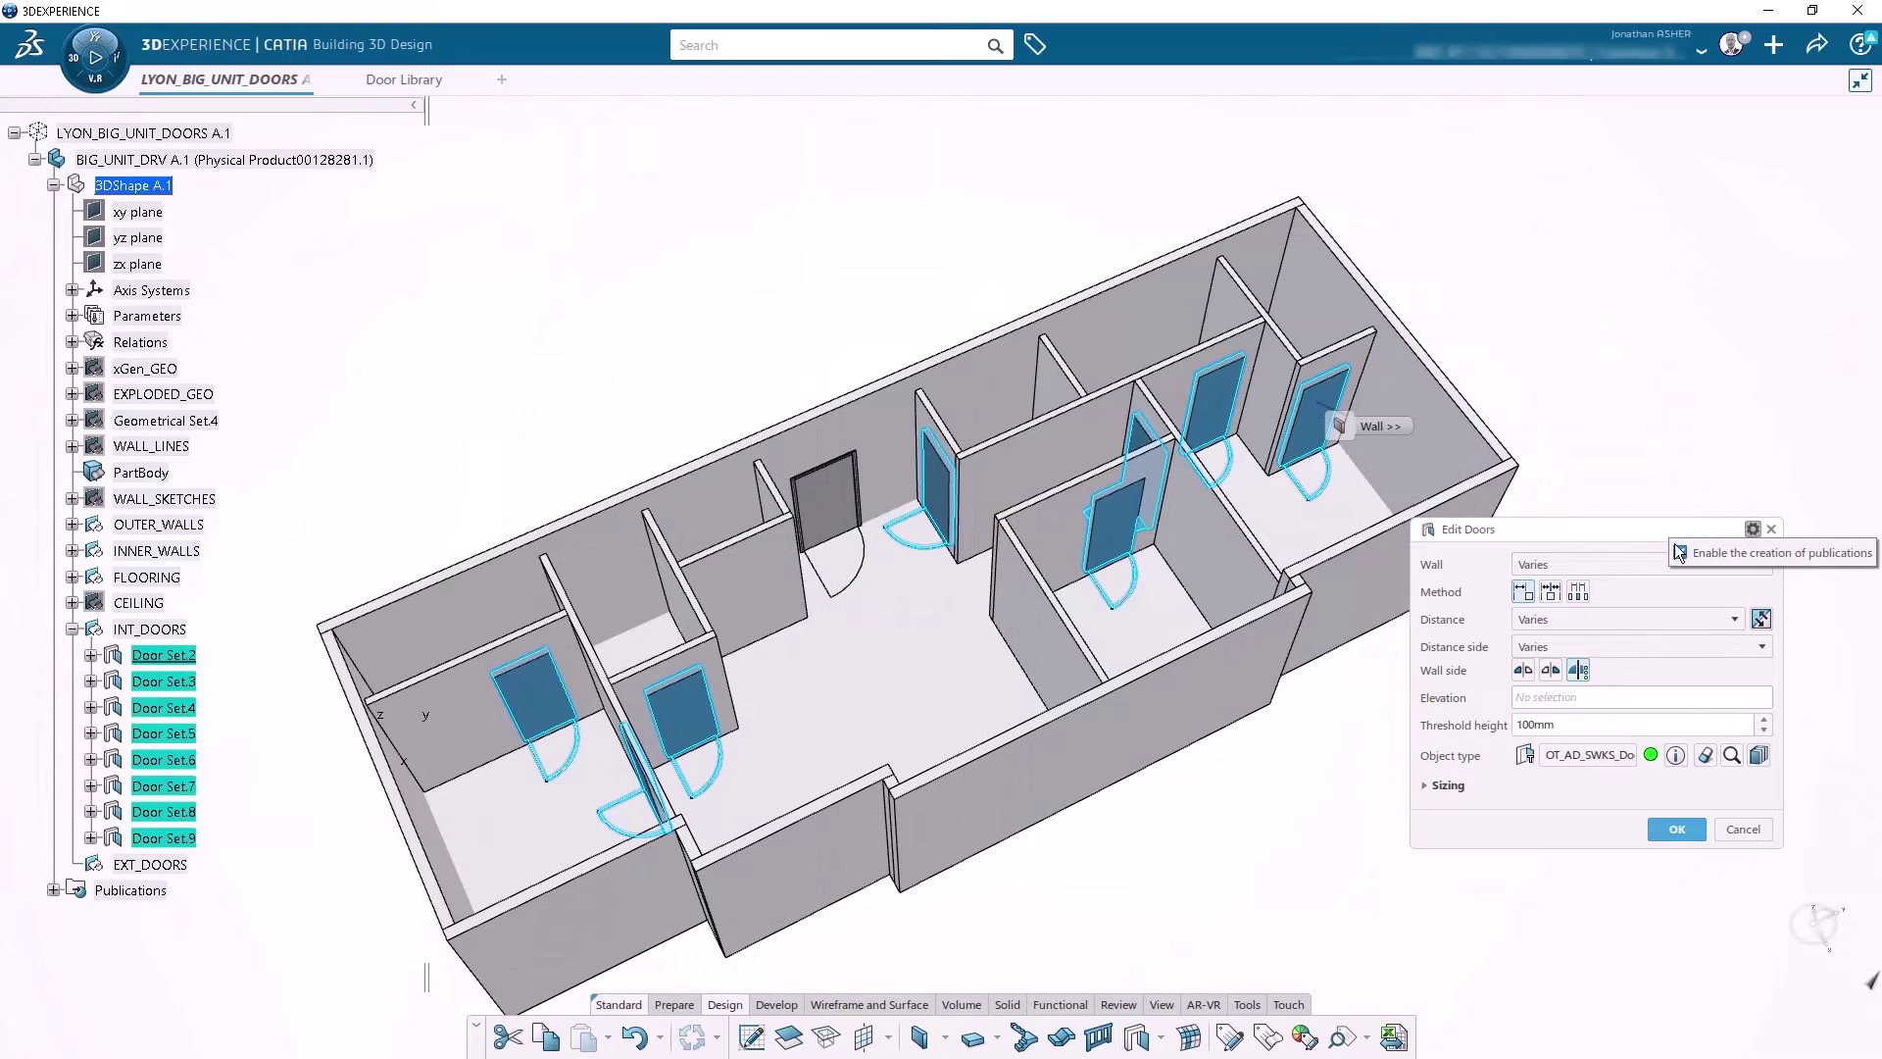
pyautogui.doubleClick(1525, 725)
pyautogui.write('0')
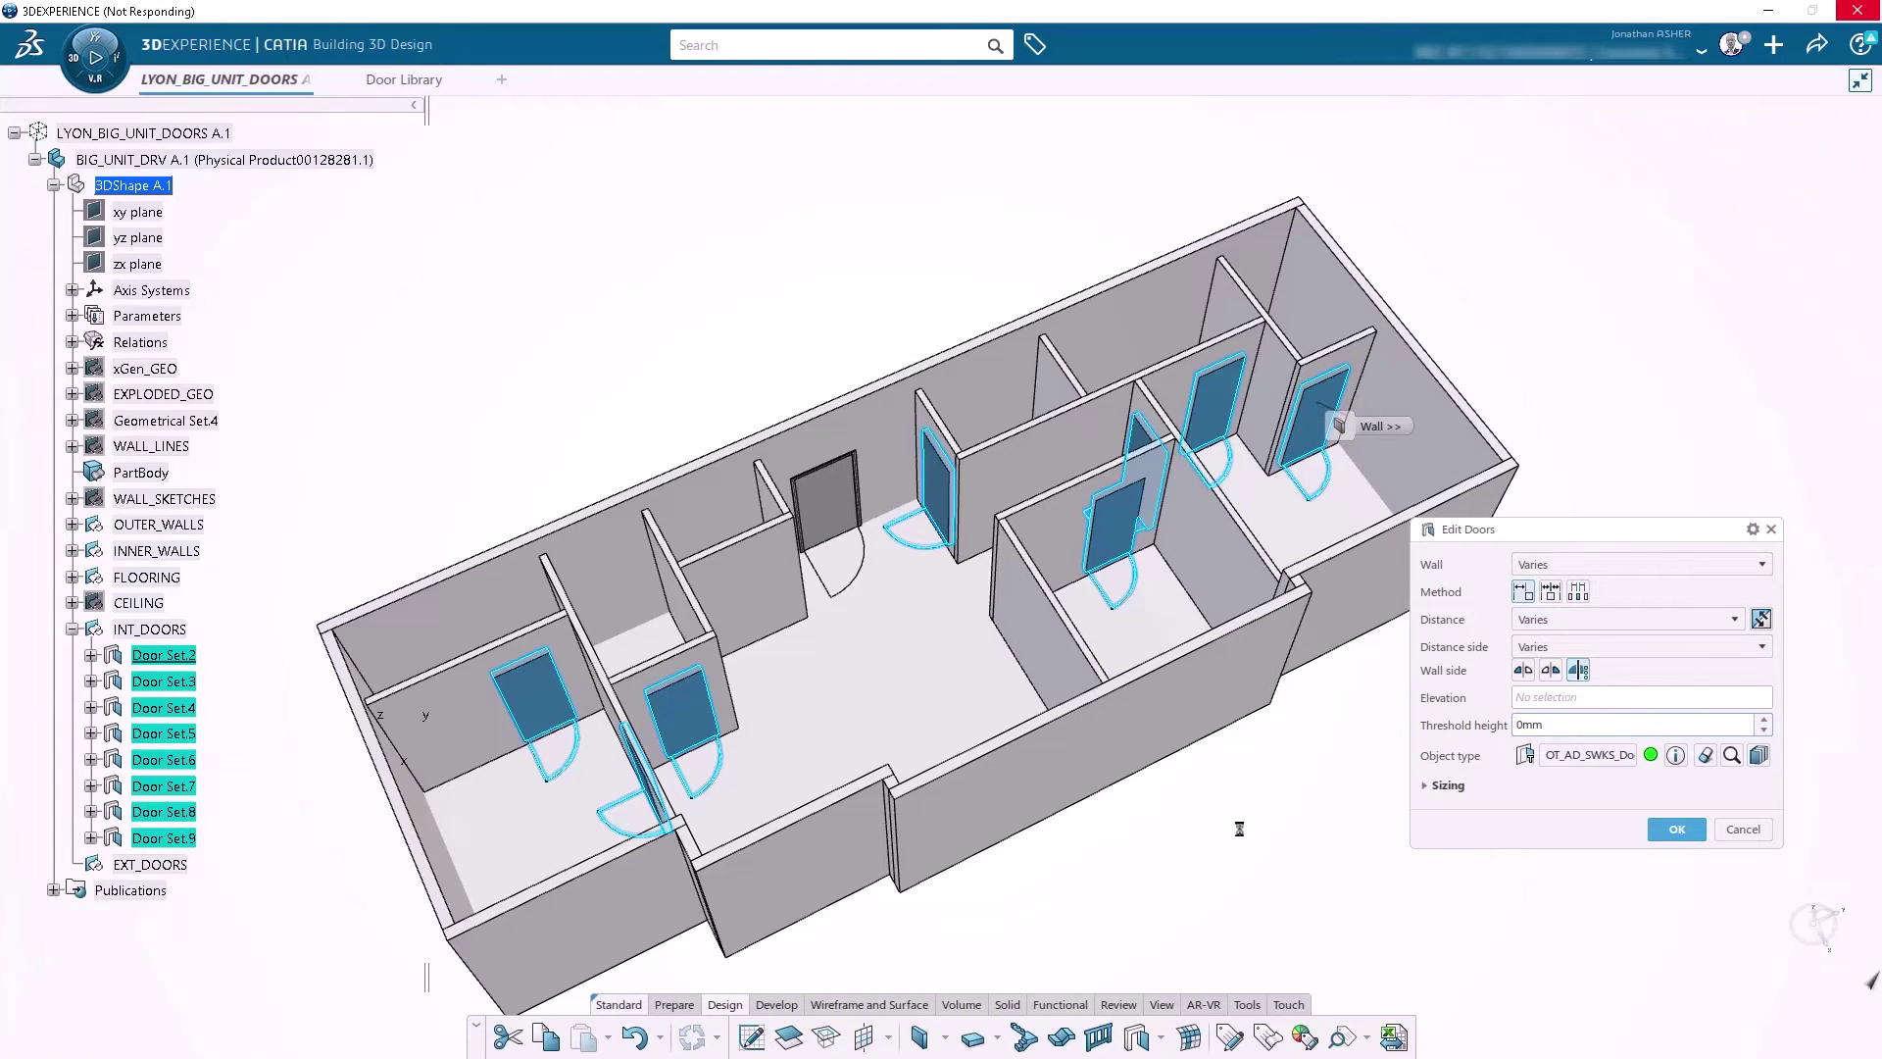
pyautogui.click(1677, 829)
# Step: Place a door in the short outer end wall, about 829 mm from the wall's extremity
pyautogui.moveTo(981, 745); pyautogui.dragTo(354, 756, button='middle')
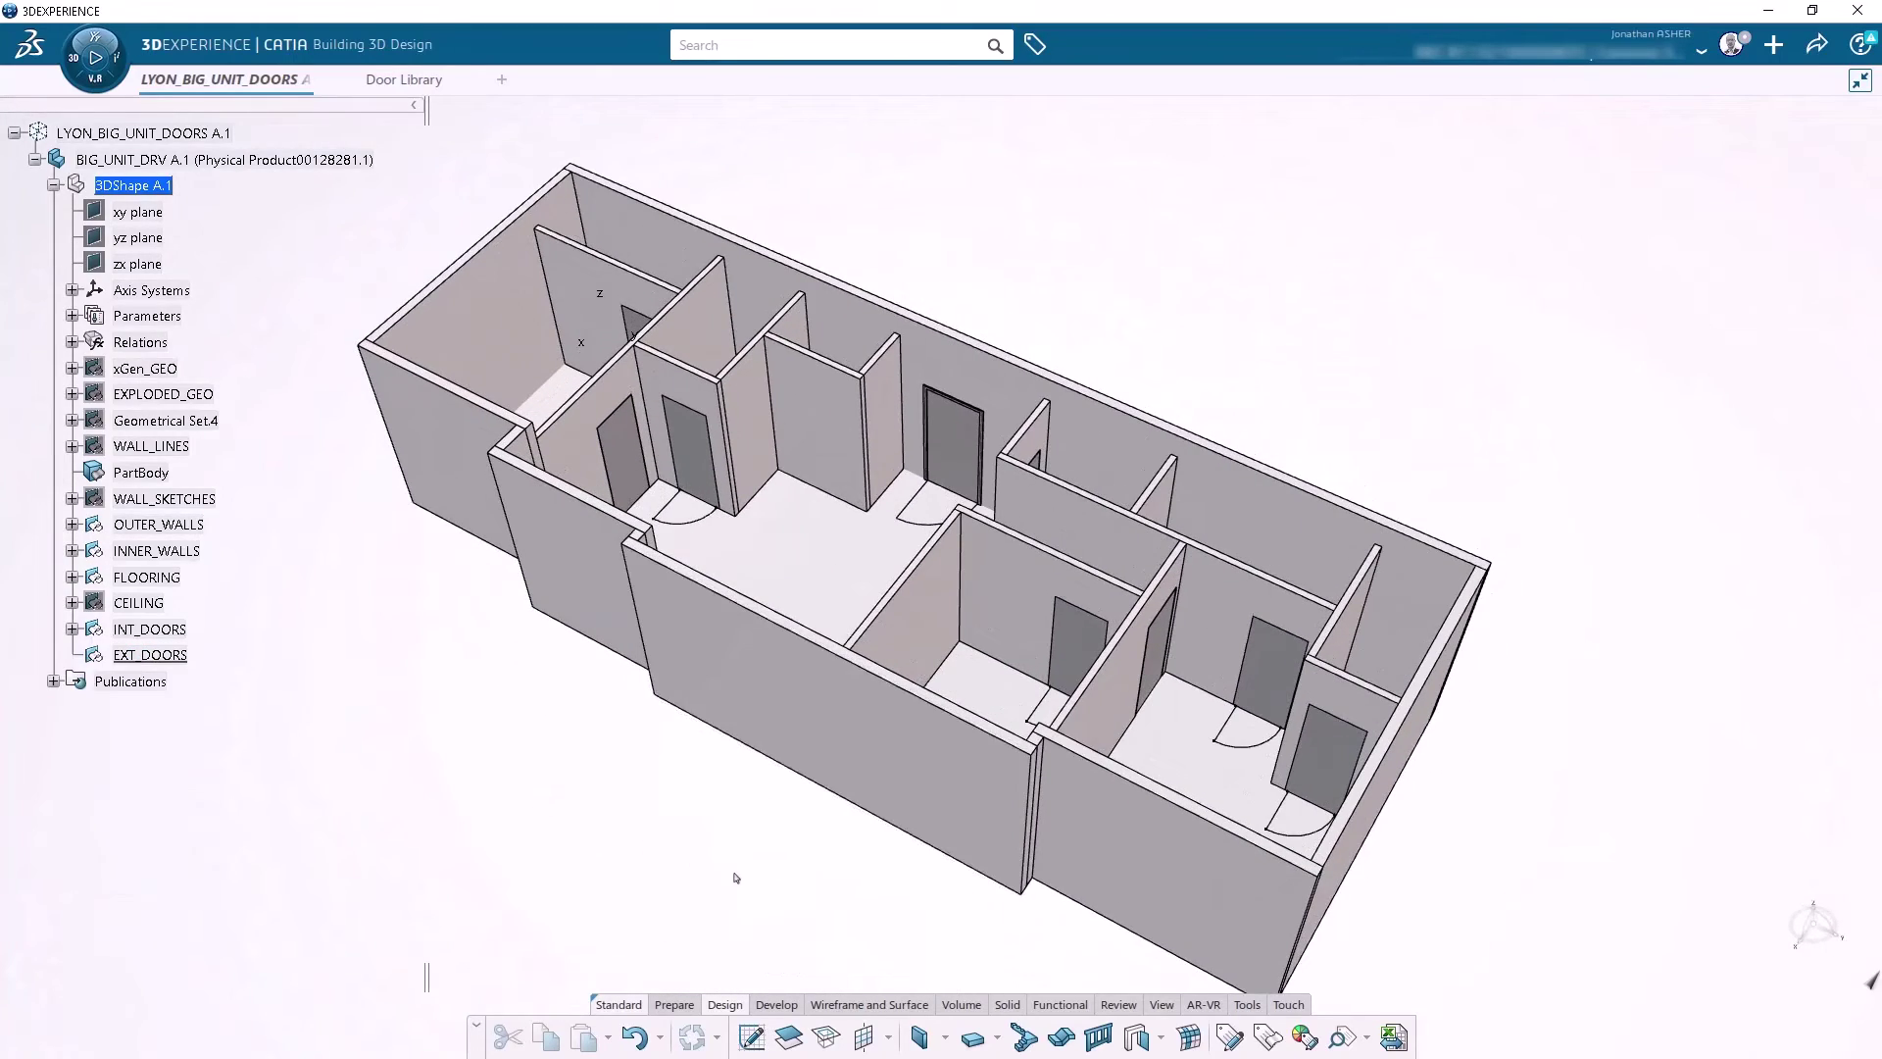
pyautogui.click(1129, 1038)
pyautogui.moveTo(1342, 956); pyautogui.dragTo(1001, 806, button='middle')
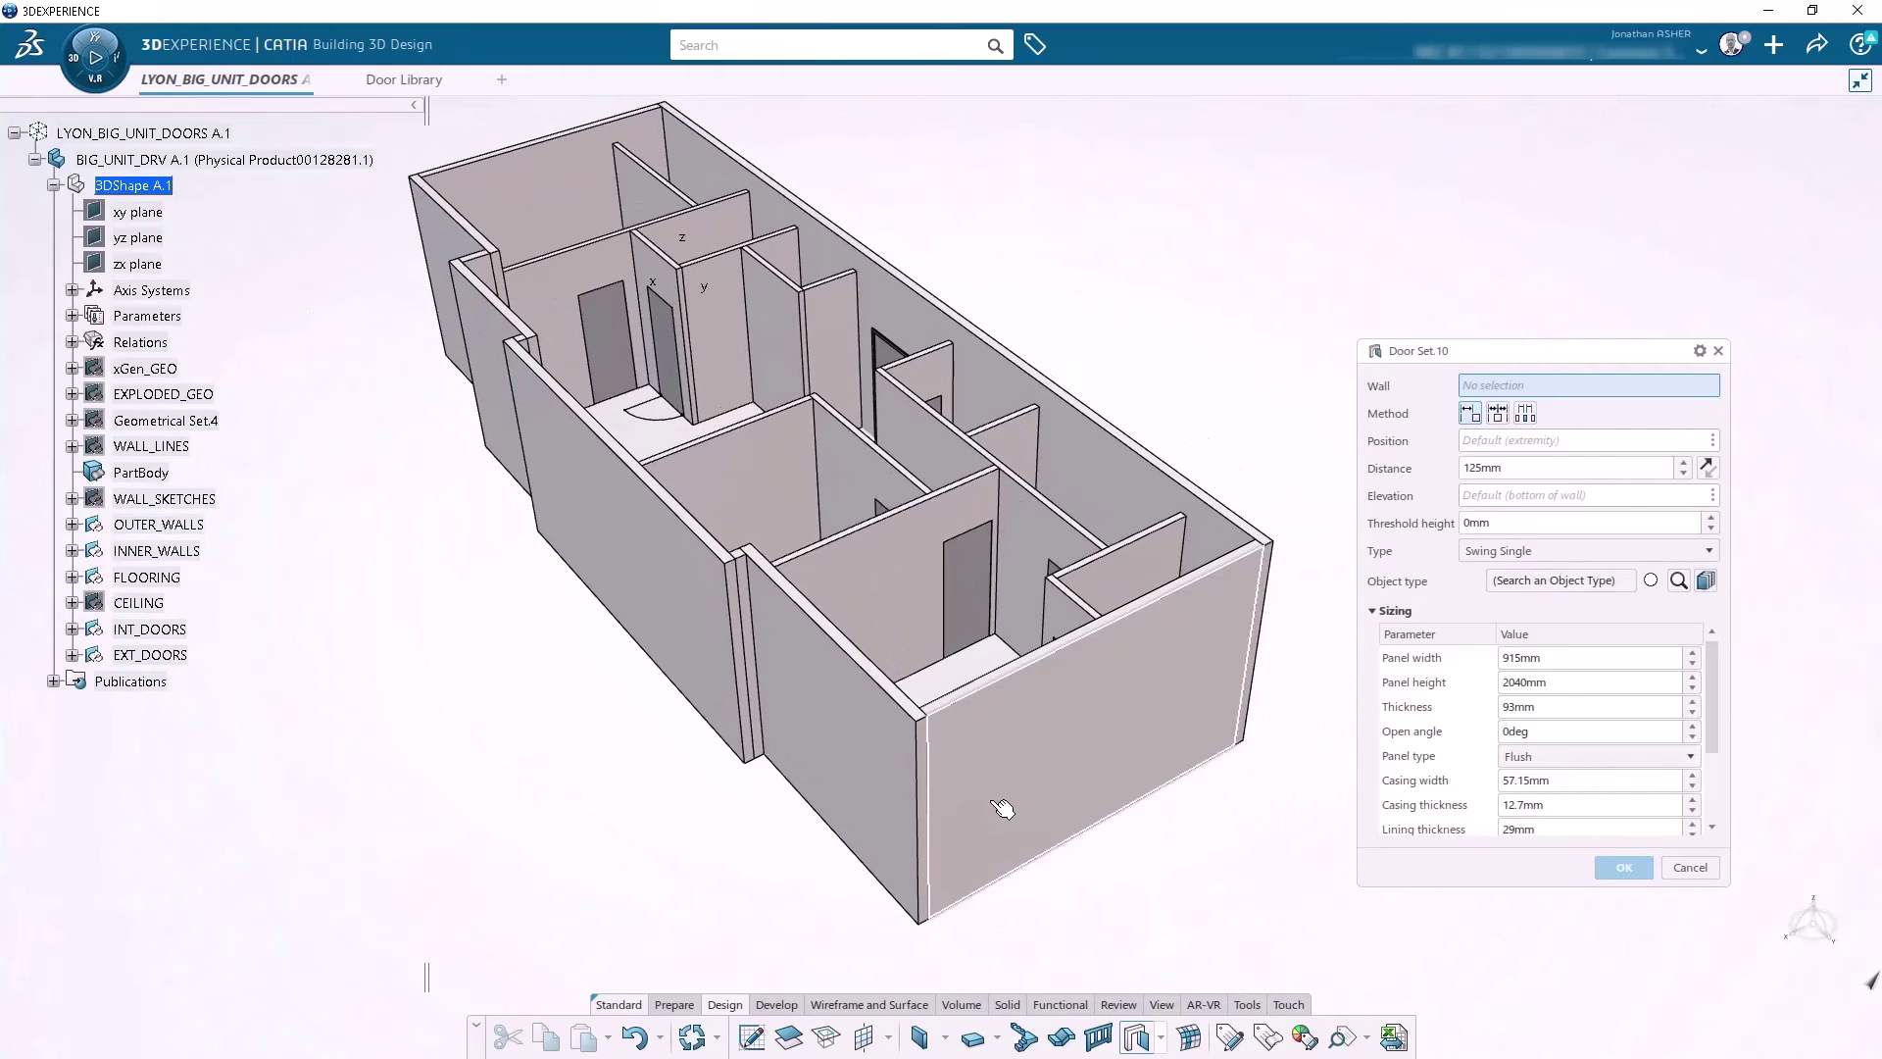
pyautogui.click(996, 796)
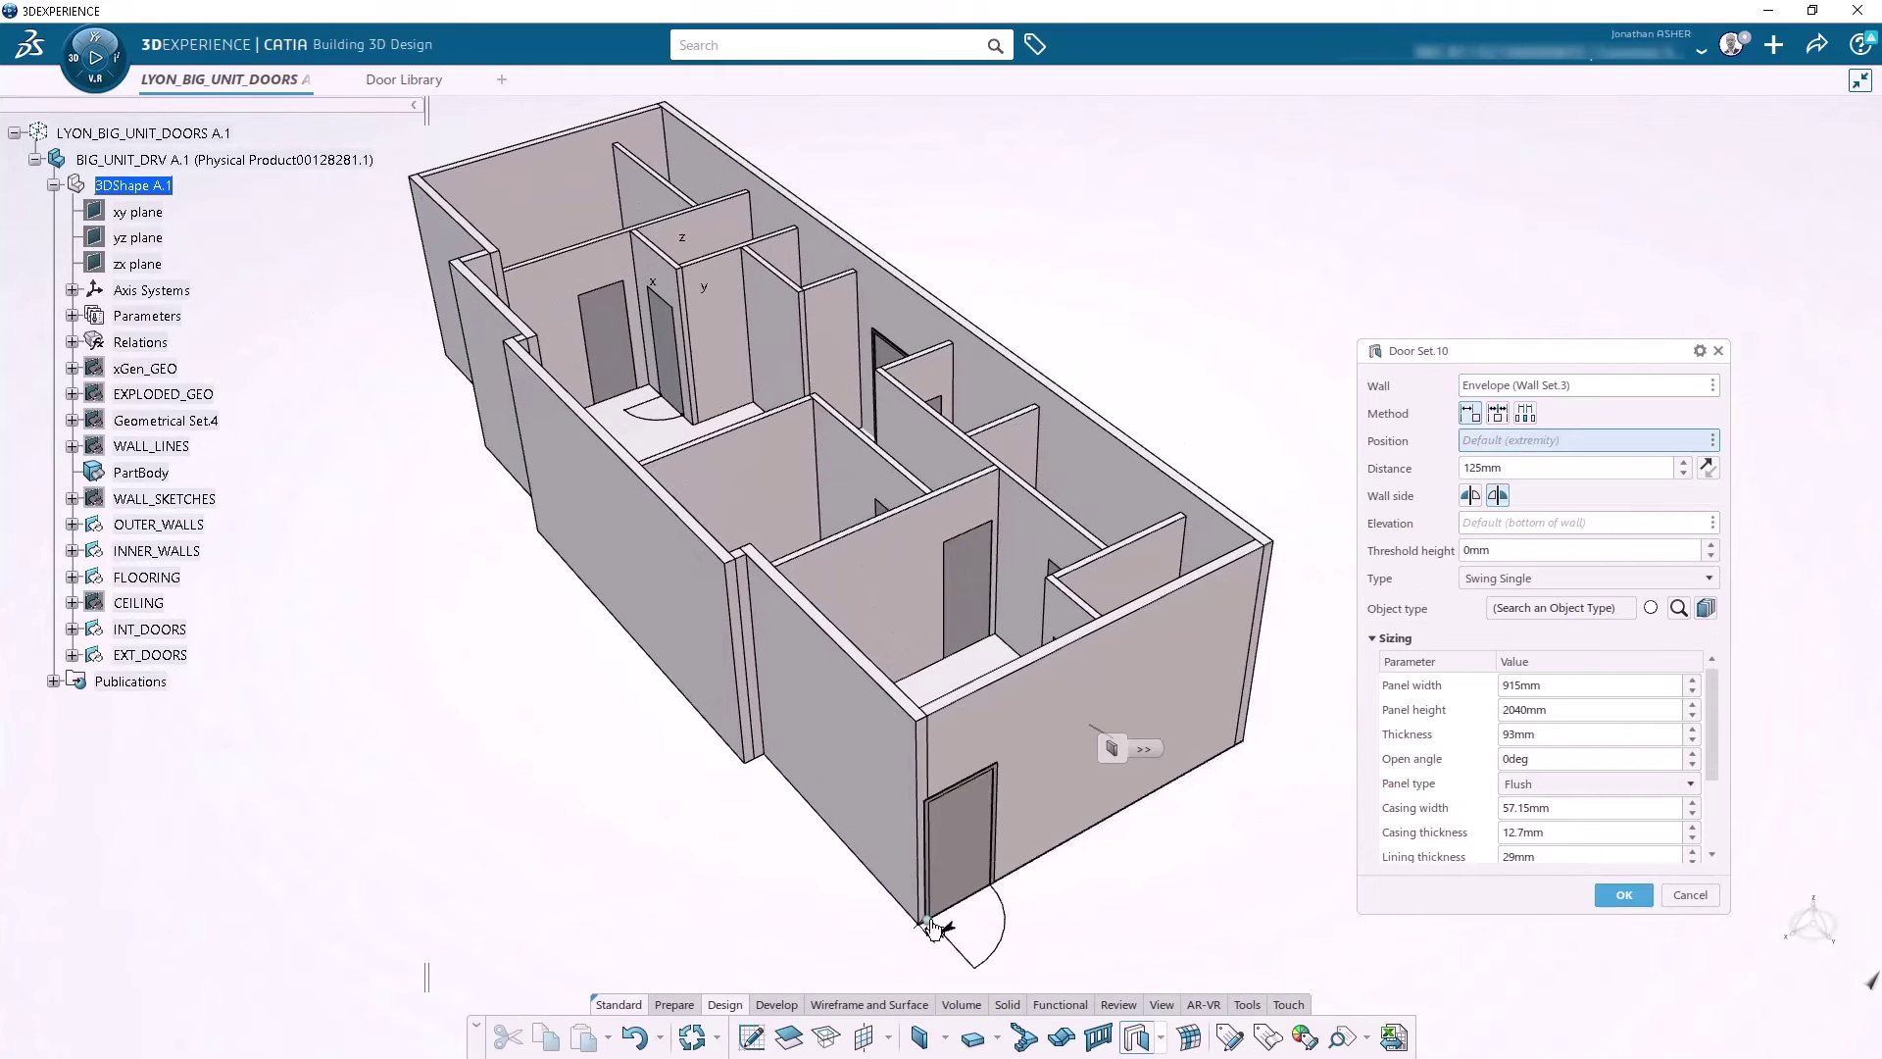
pyautogui.click(979, 895)
# Step: Assign the OT_Porte_Fenetre object type to the end-wall door and shift it to about 1061 mm from the wall's extremity
pyautogui.click(1564, 607)
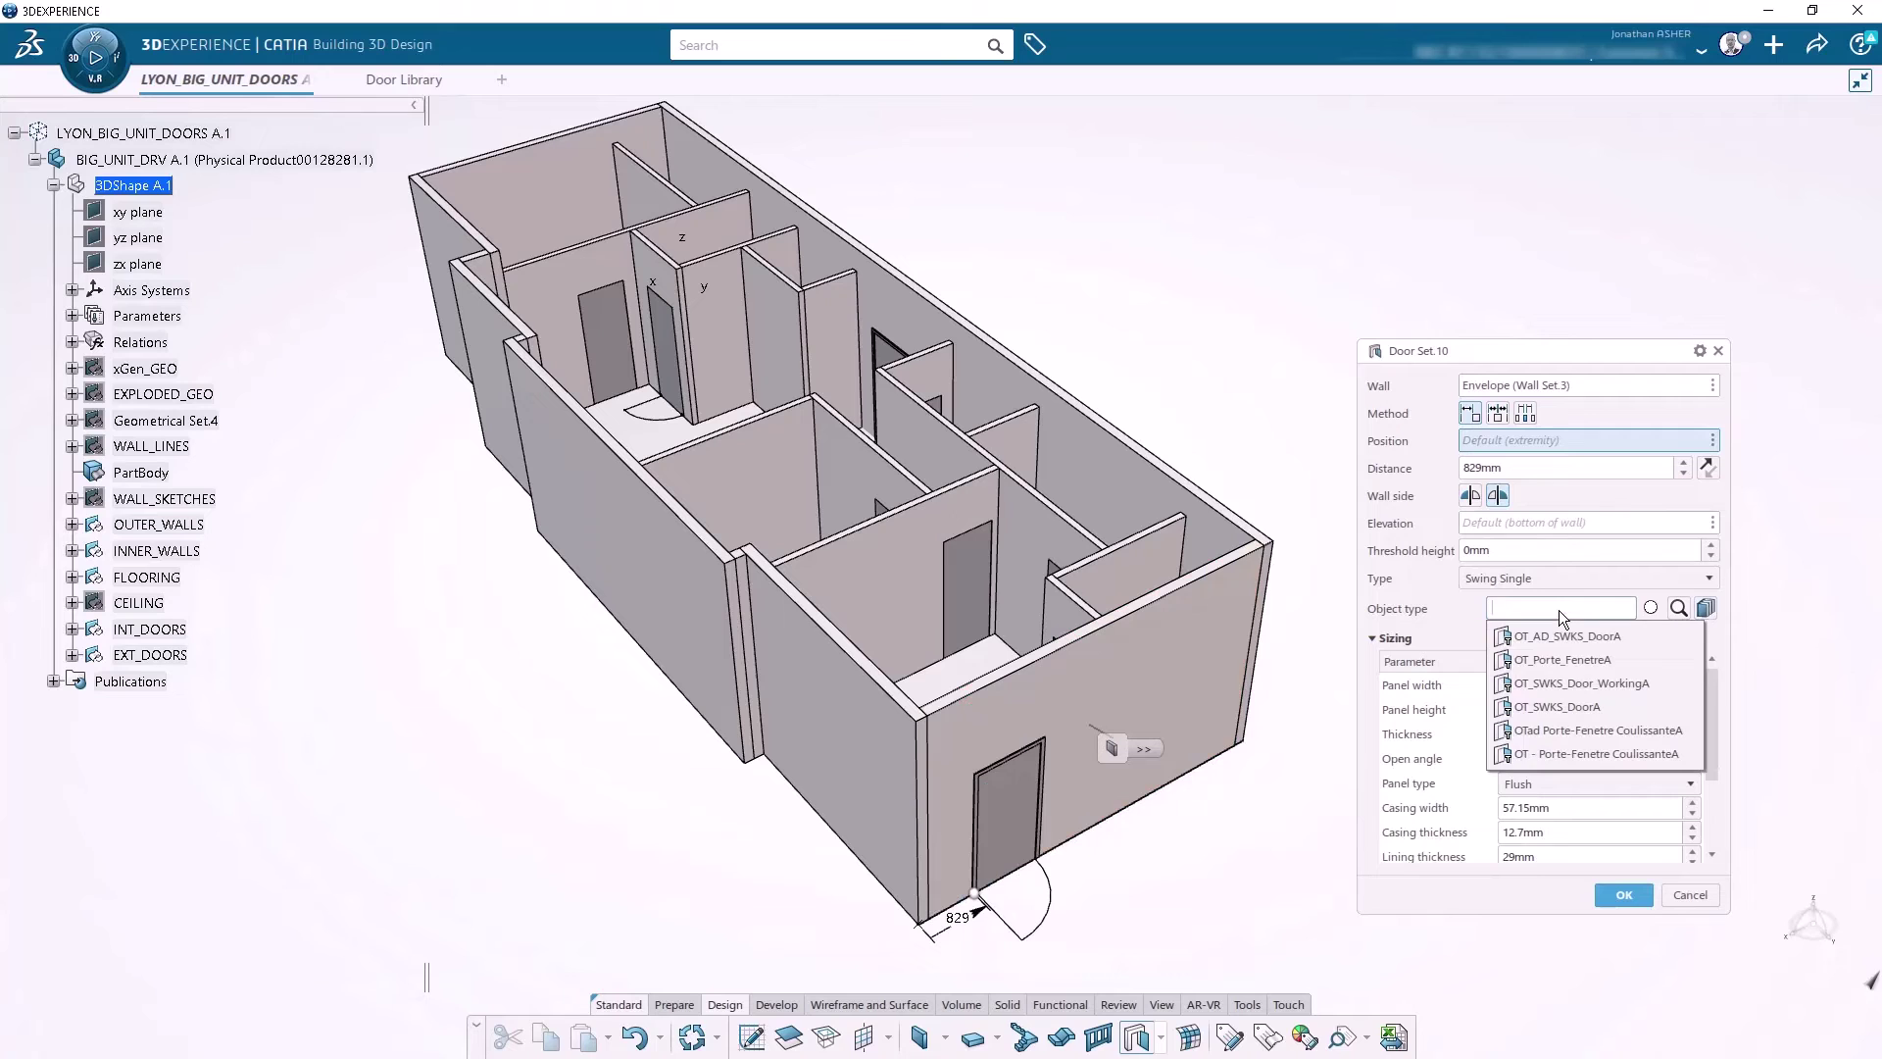
pyautogui.click(1546, 660)
pyautogui.moveTo(1153, 907); pyautogui.dragTo(980, 836, button='middle')
pyautogui.moveTo(872, 812); pyautogui.dragTo(881, 804)
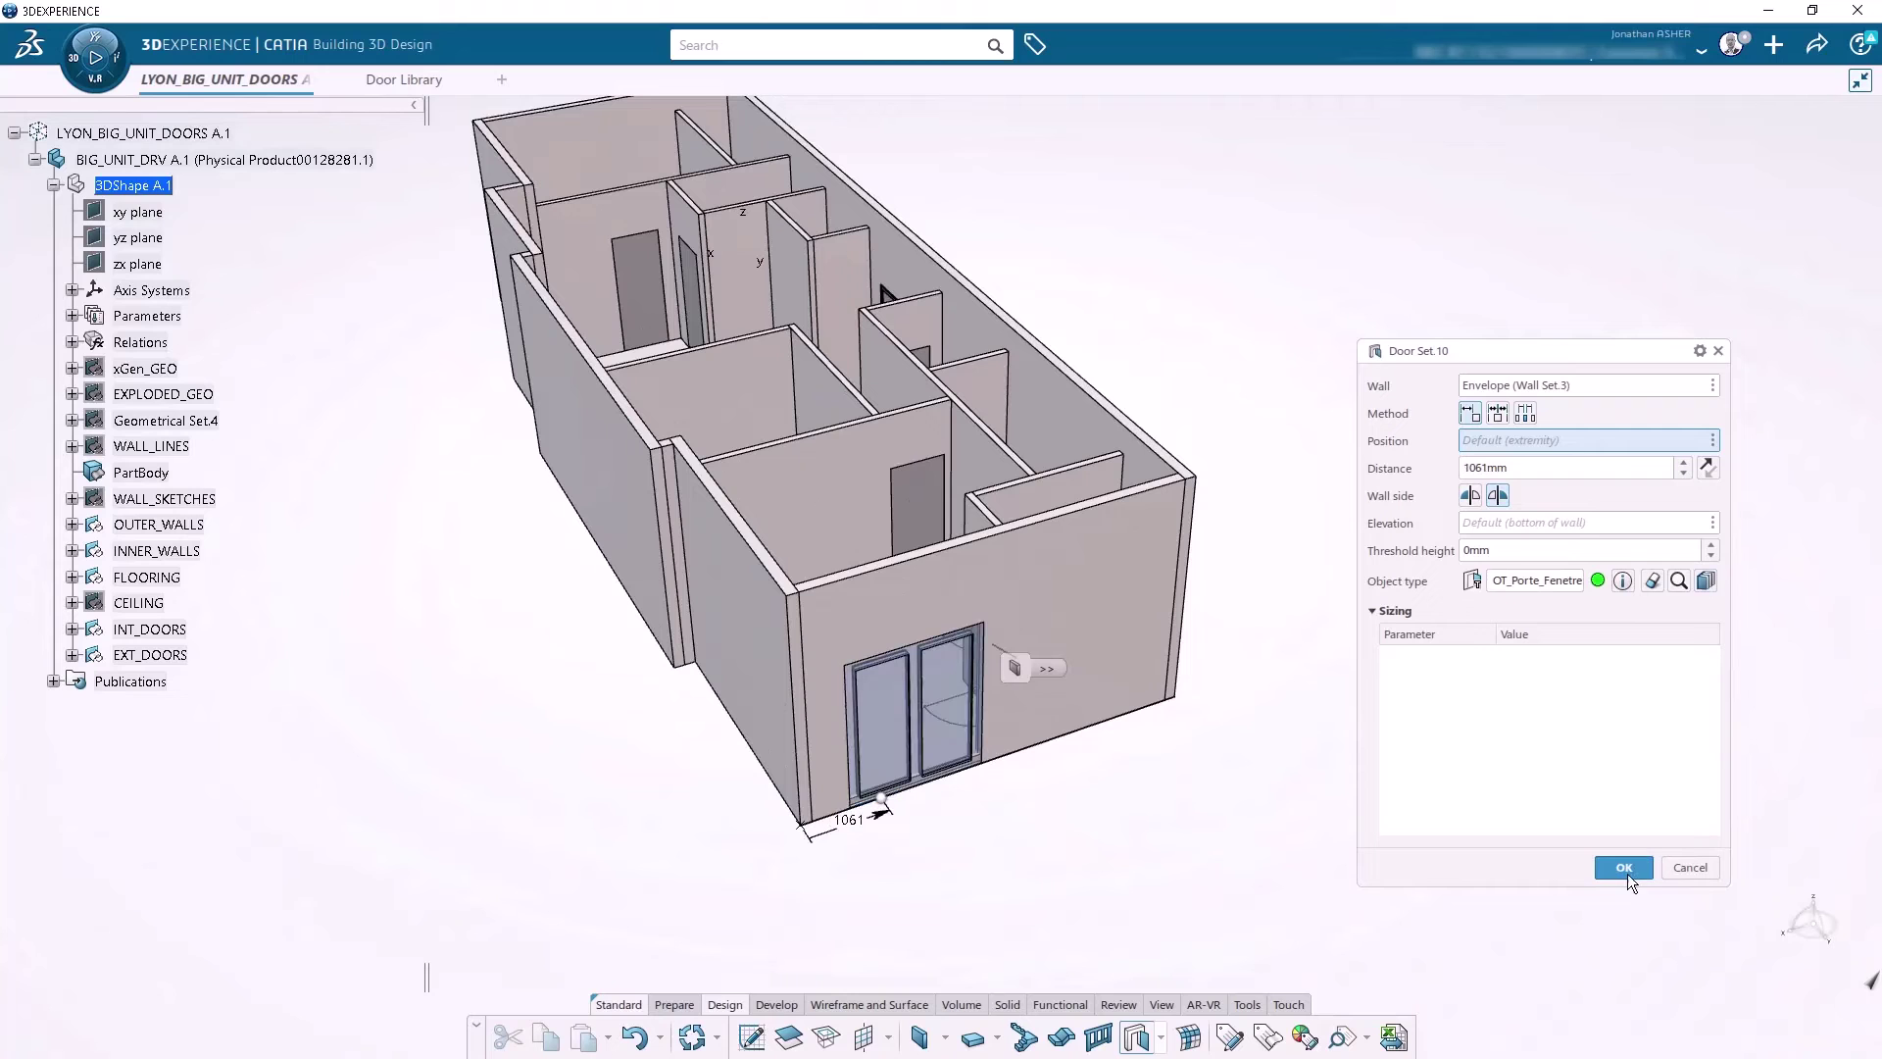
pyautogui.click(1624, 868)
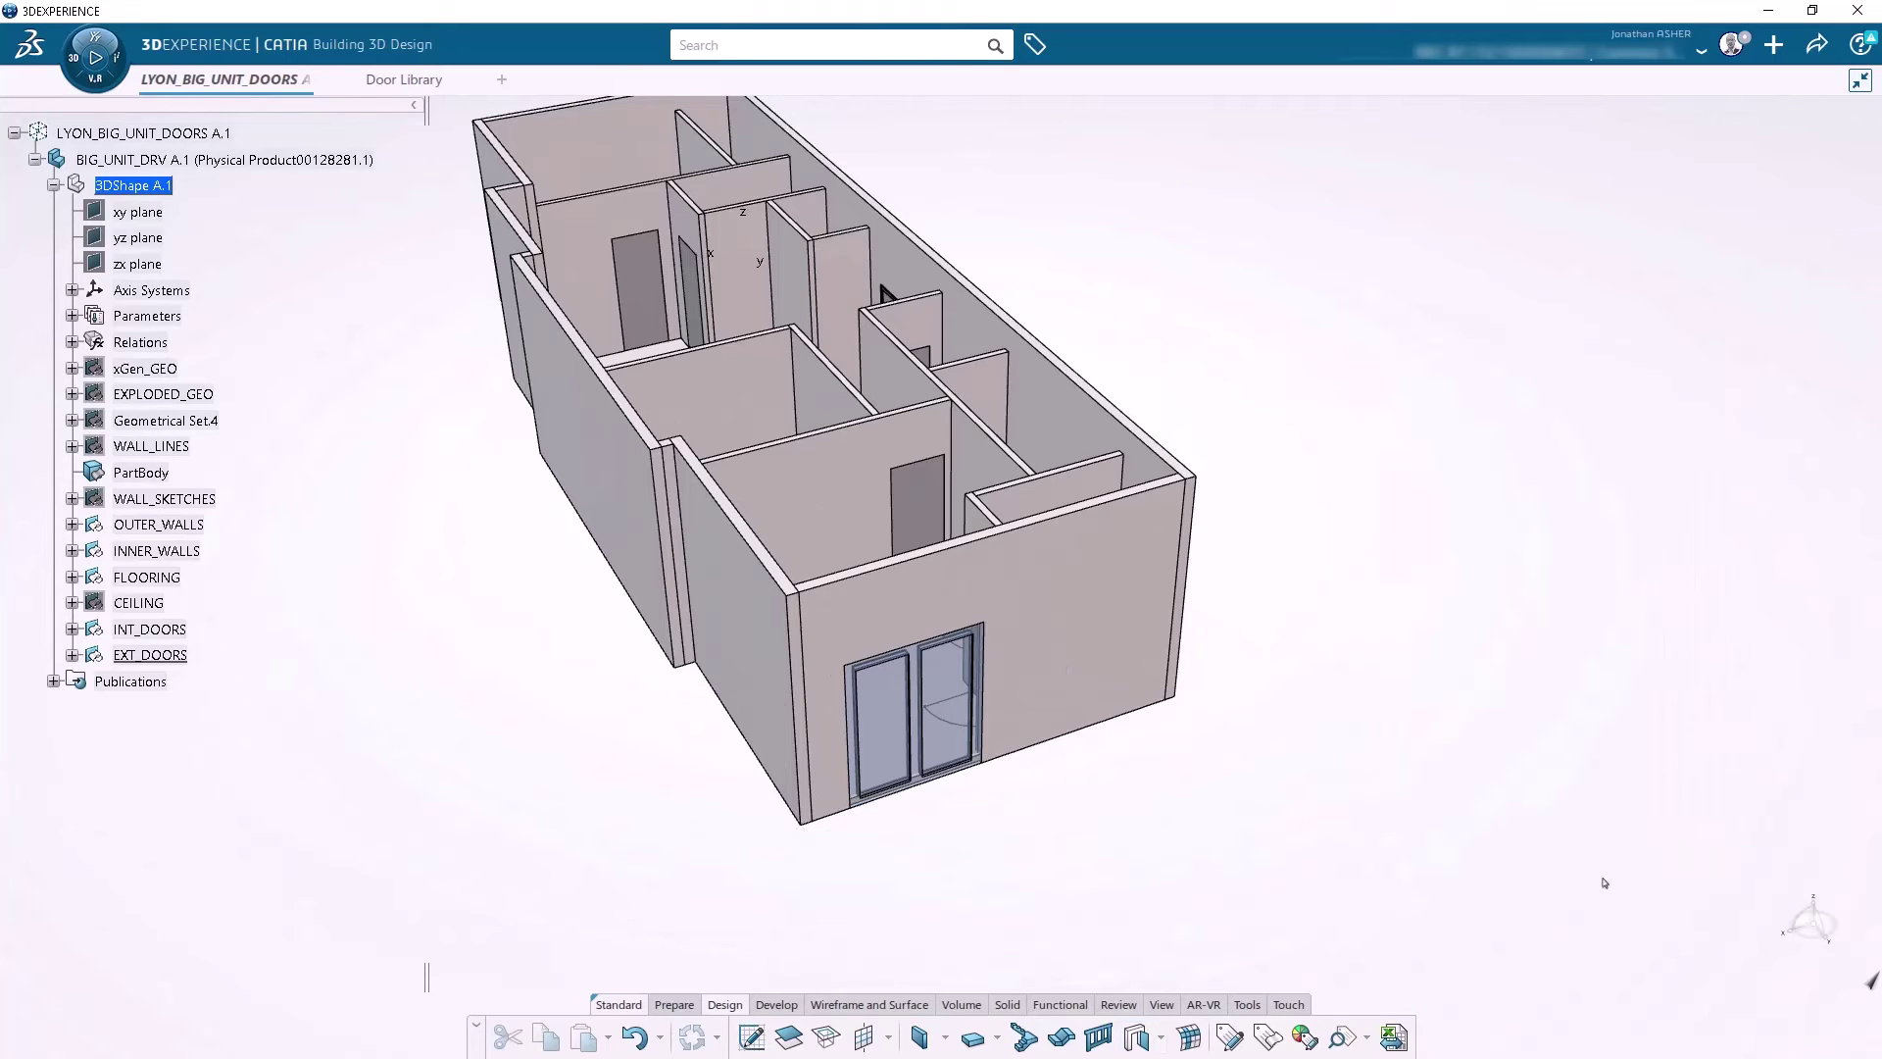
# Step: Add an OT_Porte_Fenetre door to the protruding middle section of the long outer wall, 1061 mm from the wall's extremity
pyautogui.moveTo(517, 717); pyautogui.dragTo(1161, 734, button='middle')
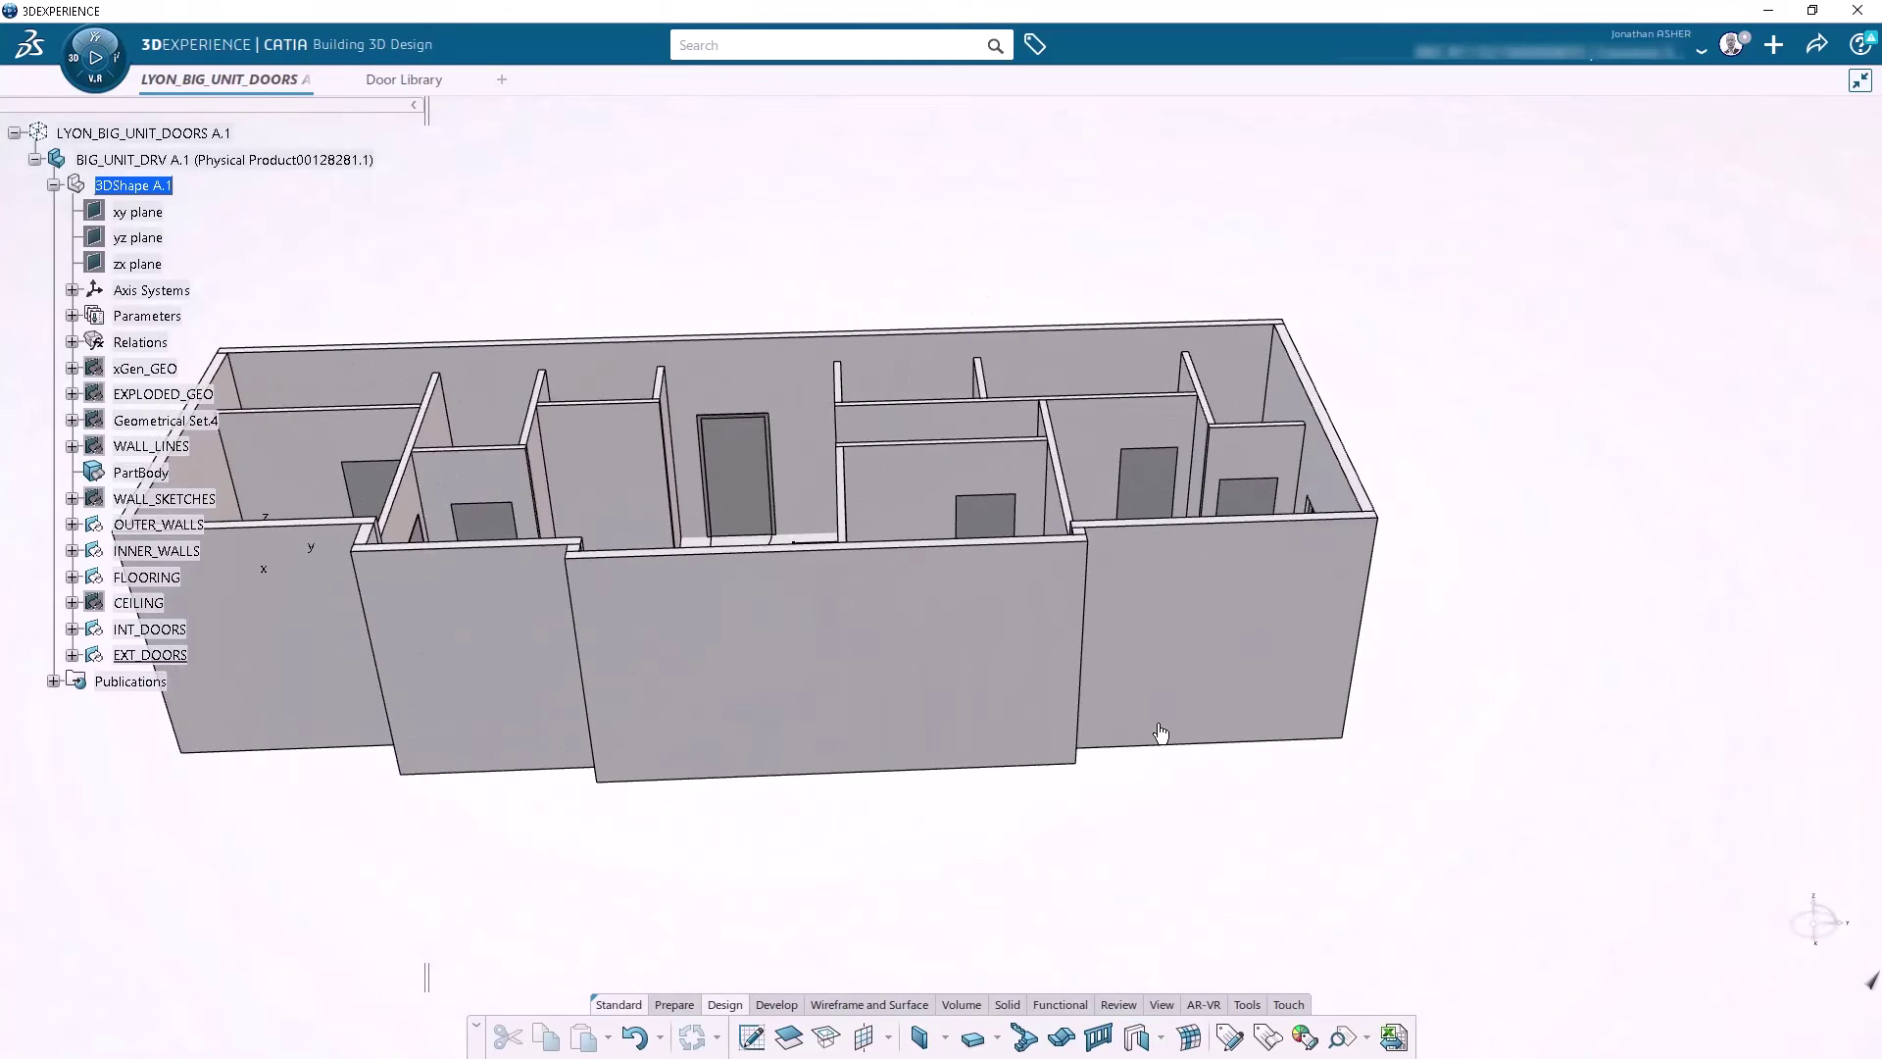
pyautogui.click(1140, 1035)
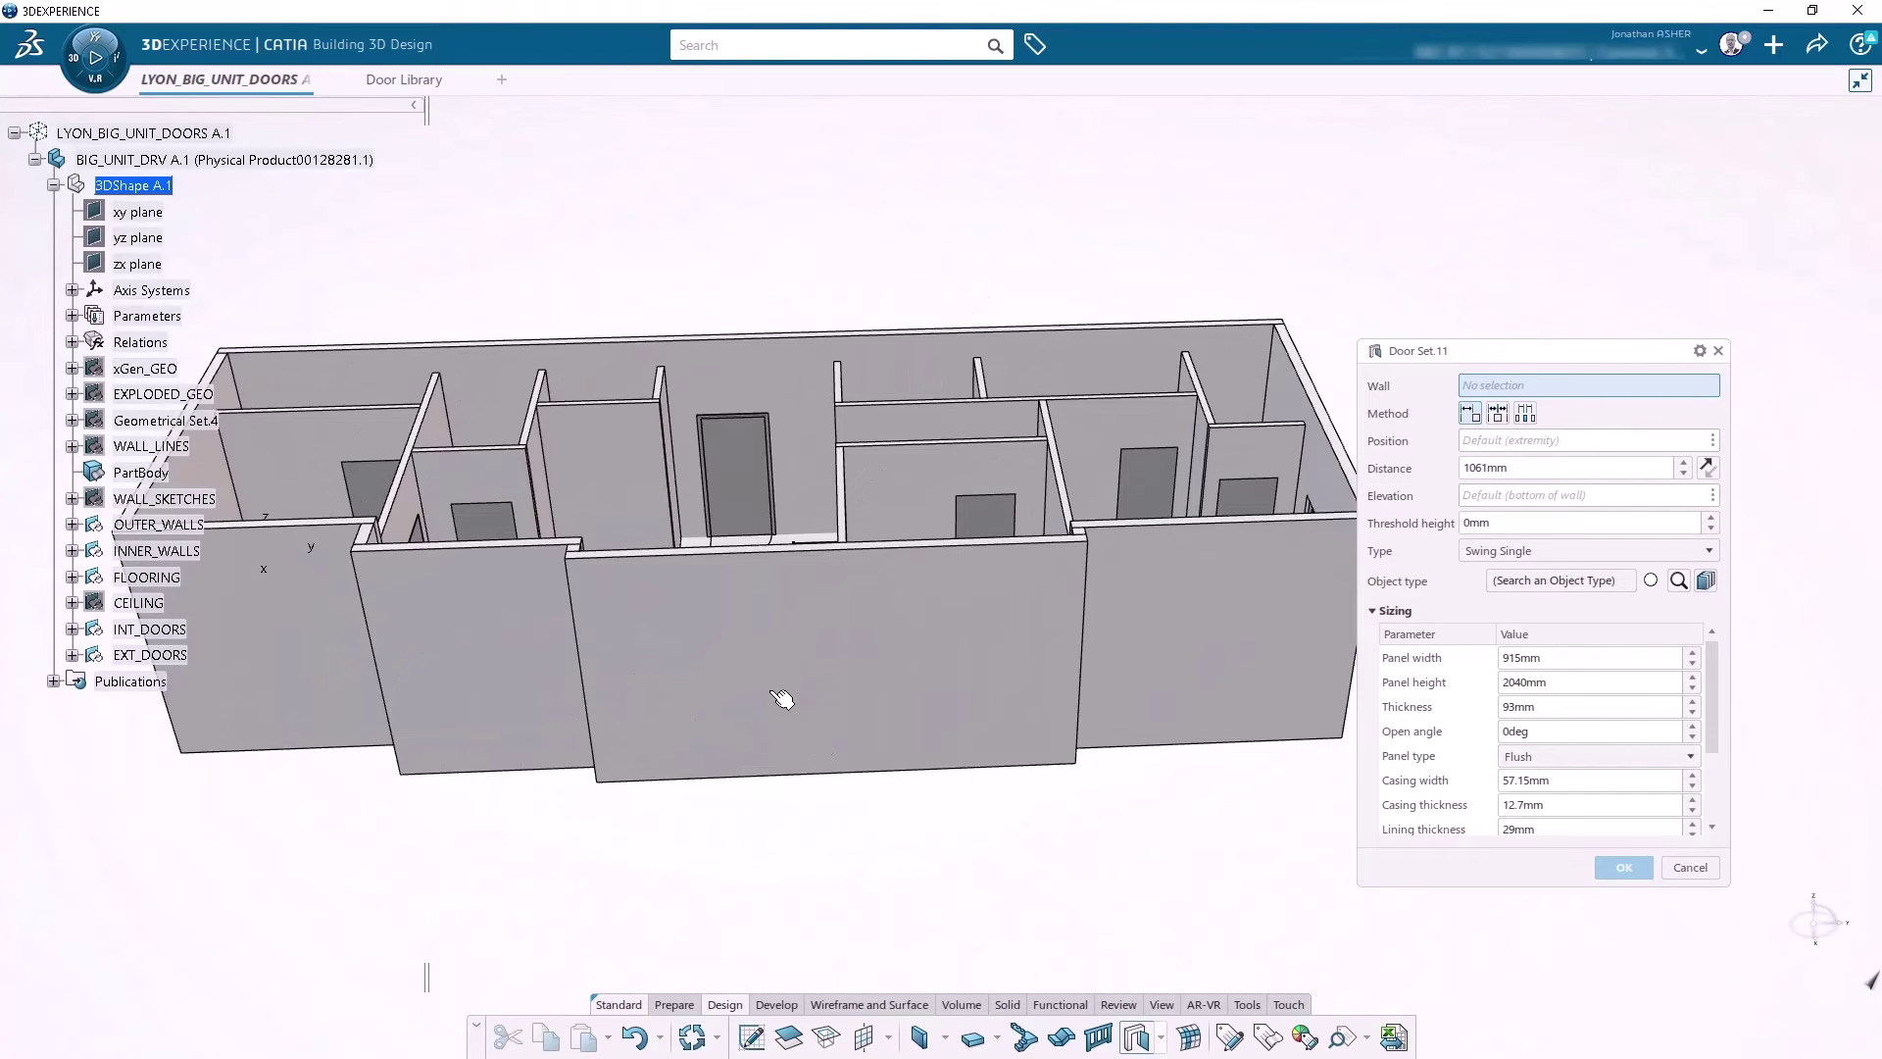
pyautogui.click(779, 698)
pyautogui.click(1549, 609)
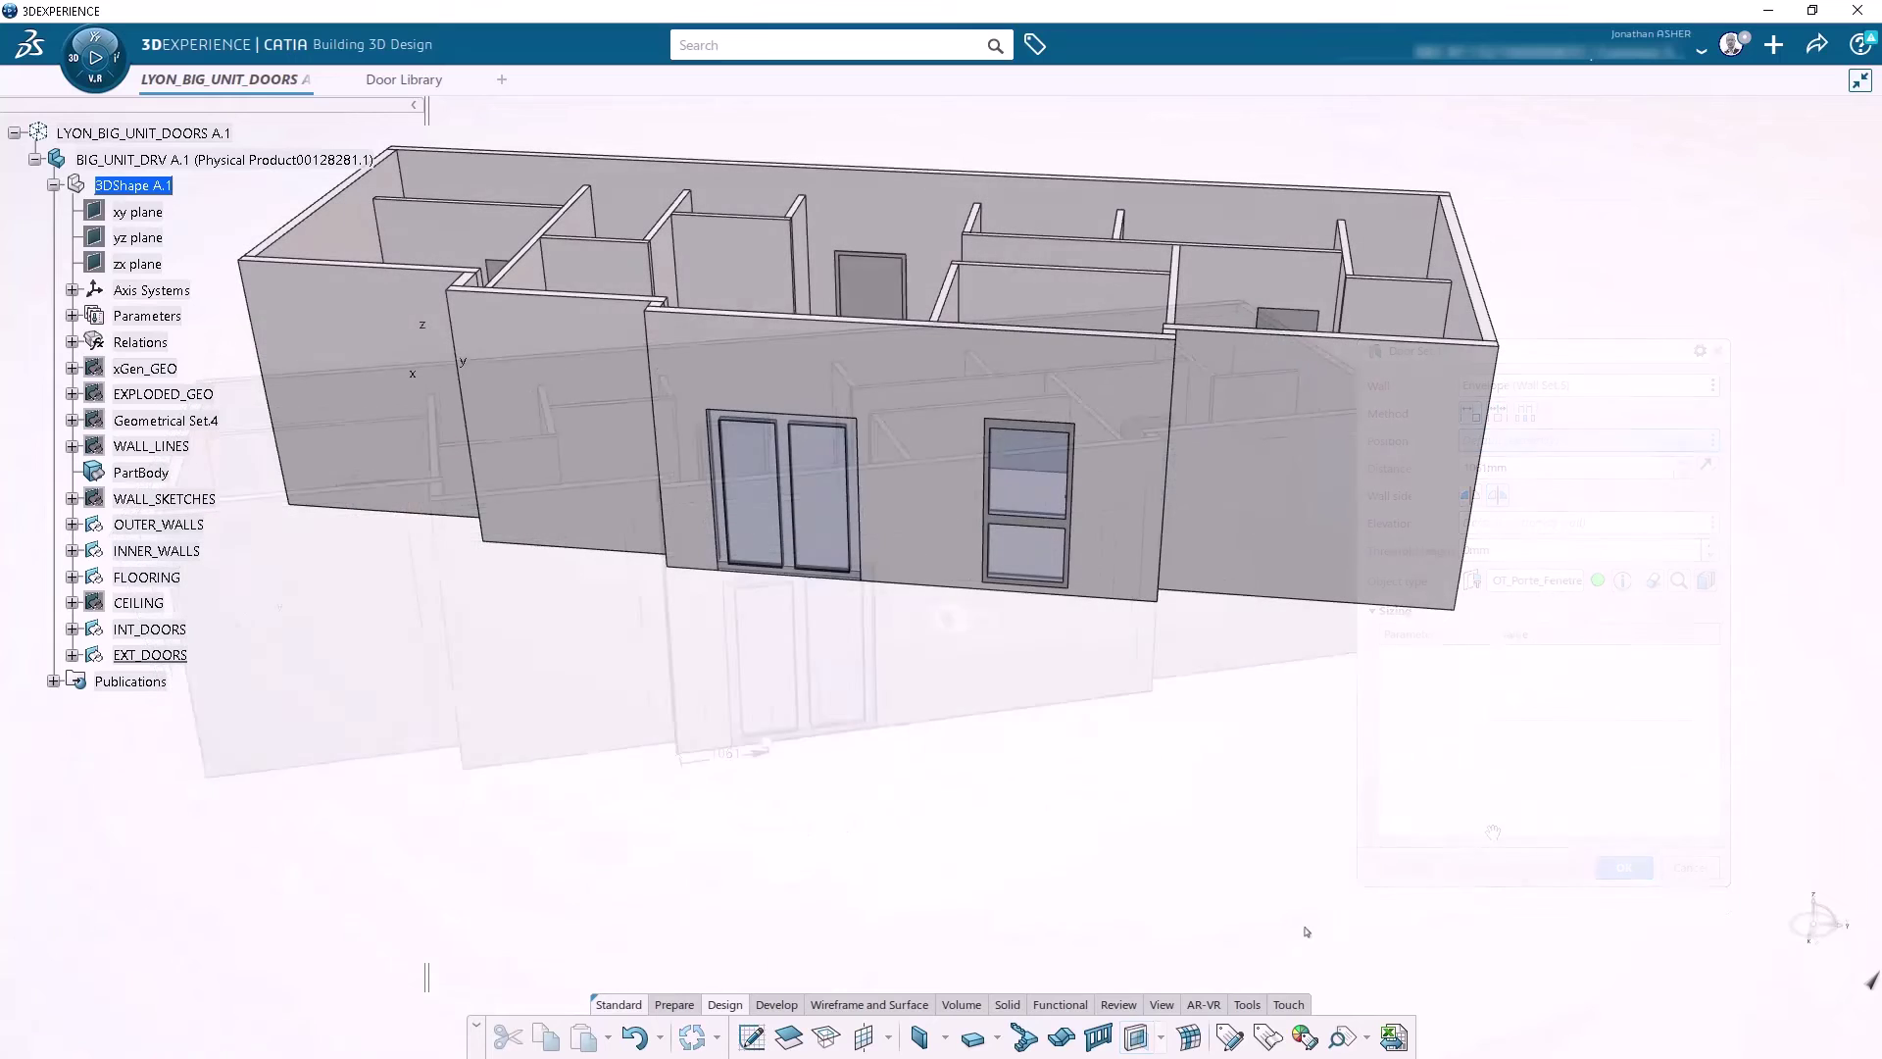
# Step: Add an OT_Window_Tall window to the outer wall section nearest the axis origin, 1361 mm from its extremity with a 100 mm sill height
pyautogui.click(1137, 1037)
pyautogui.moveTo(566, 686); pyautogui.dragTo(866, 767, button='middle')
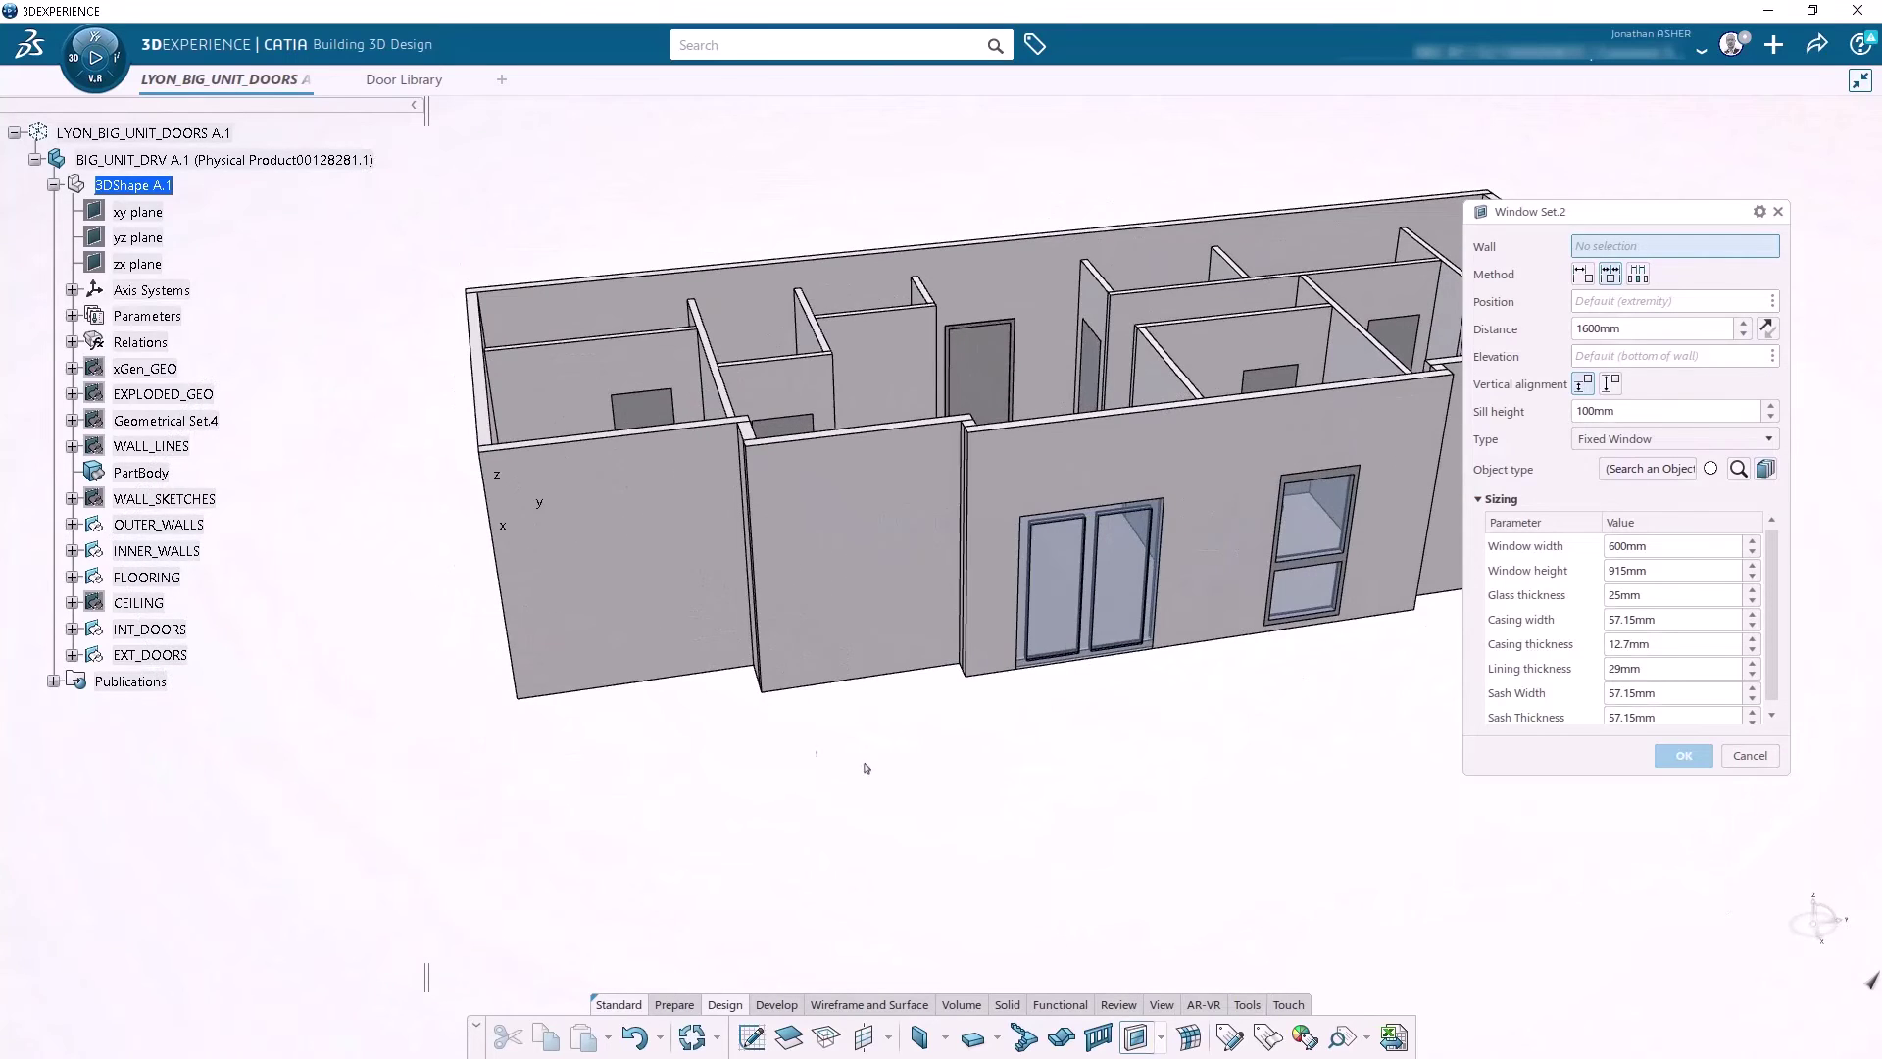
pyautogui.click(1431, 520)
pyautogui.click(1650, 496)
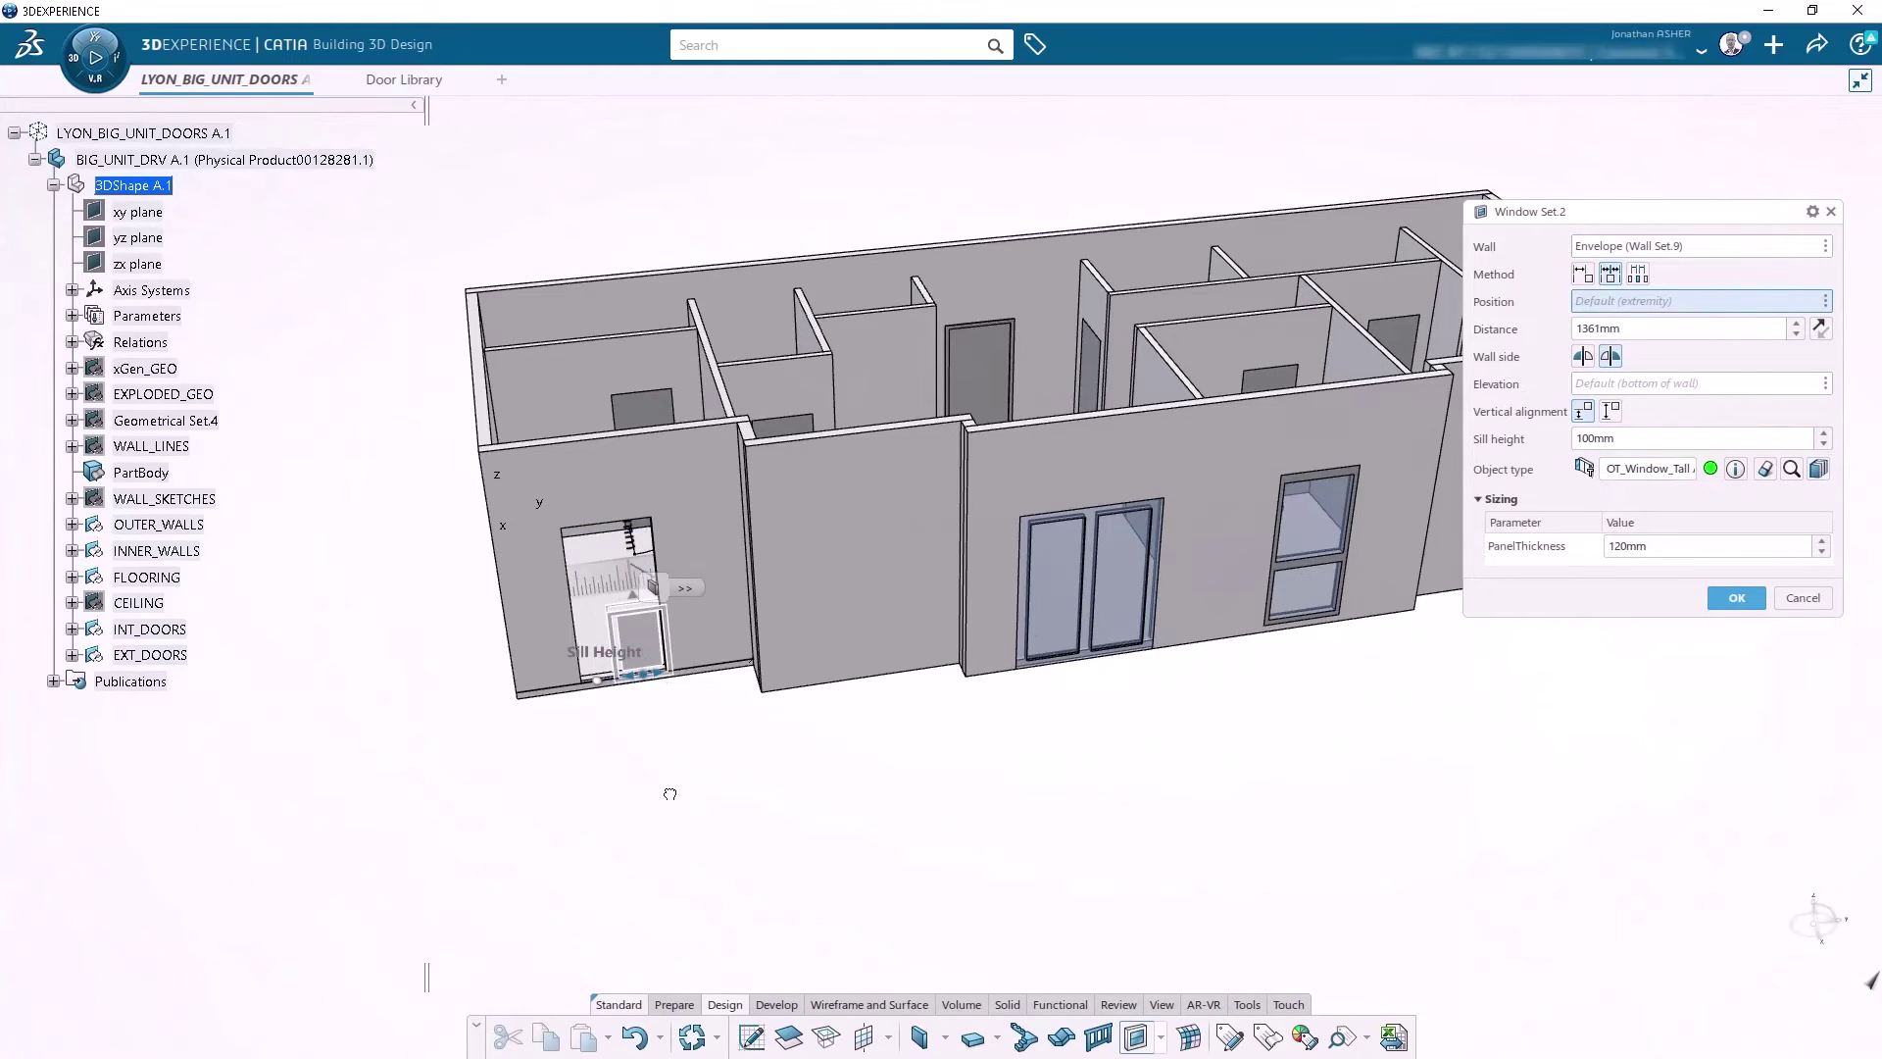
pyautogui.press('Return')
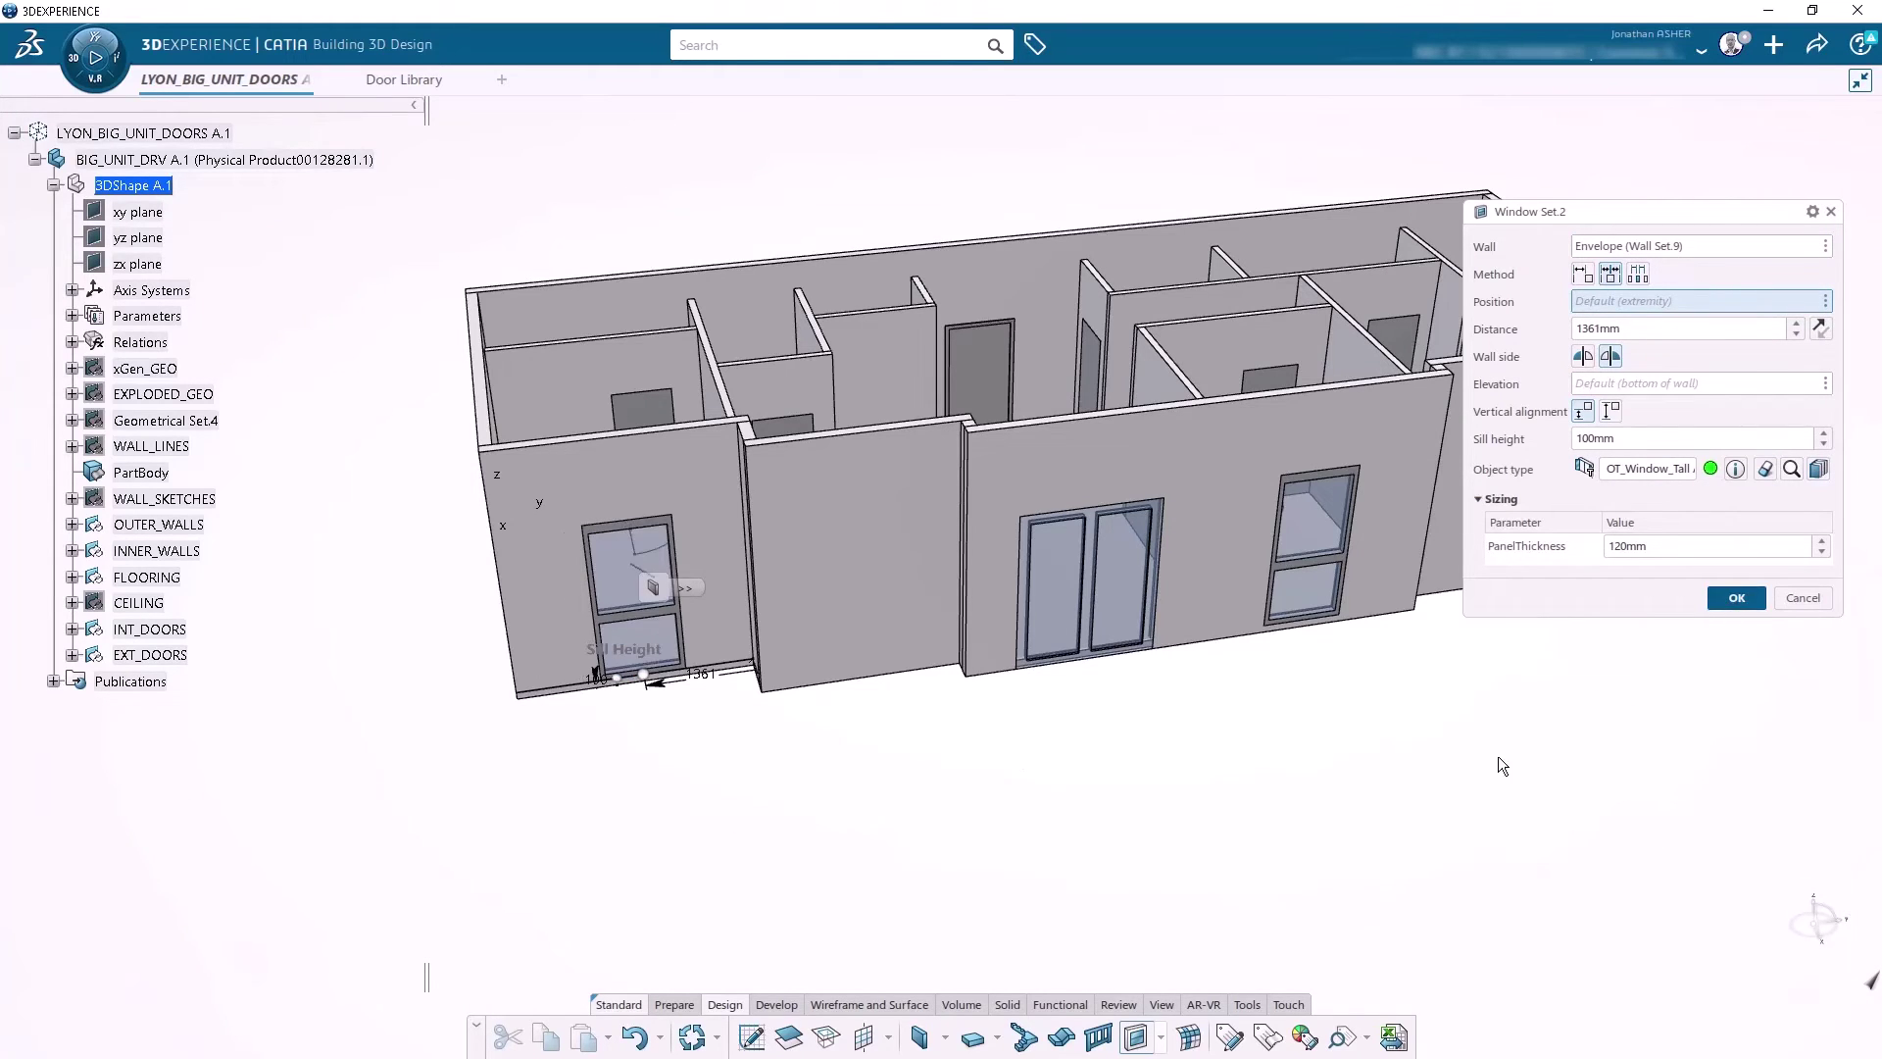
# Step: Add OT_Window_Short windows with a 1000 mm sill height to the two remaining windowless sections of the long outer wall
pyautogui.click(865, 580)
pyautogui.click(1645, 497)
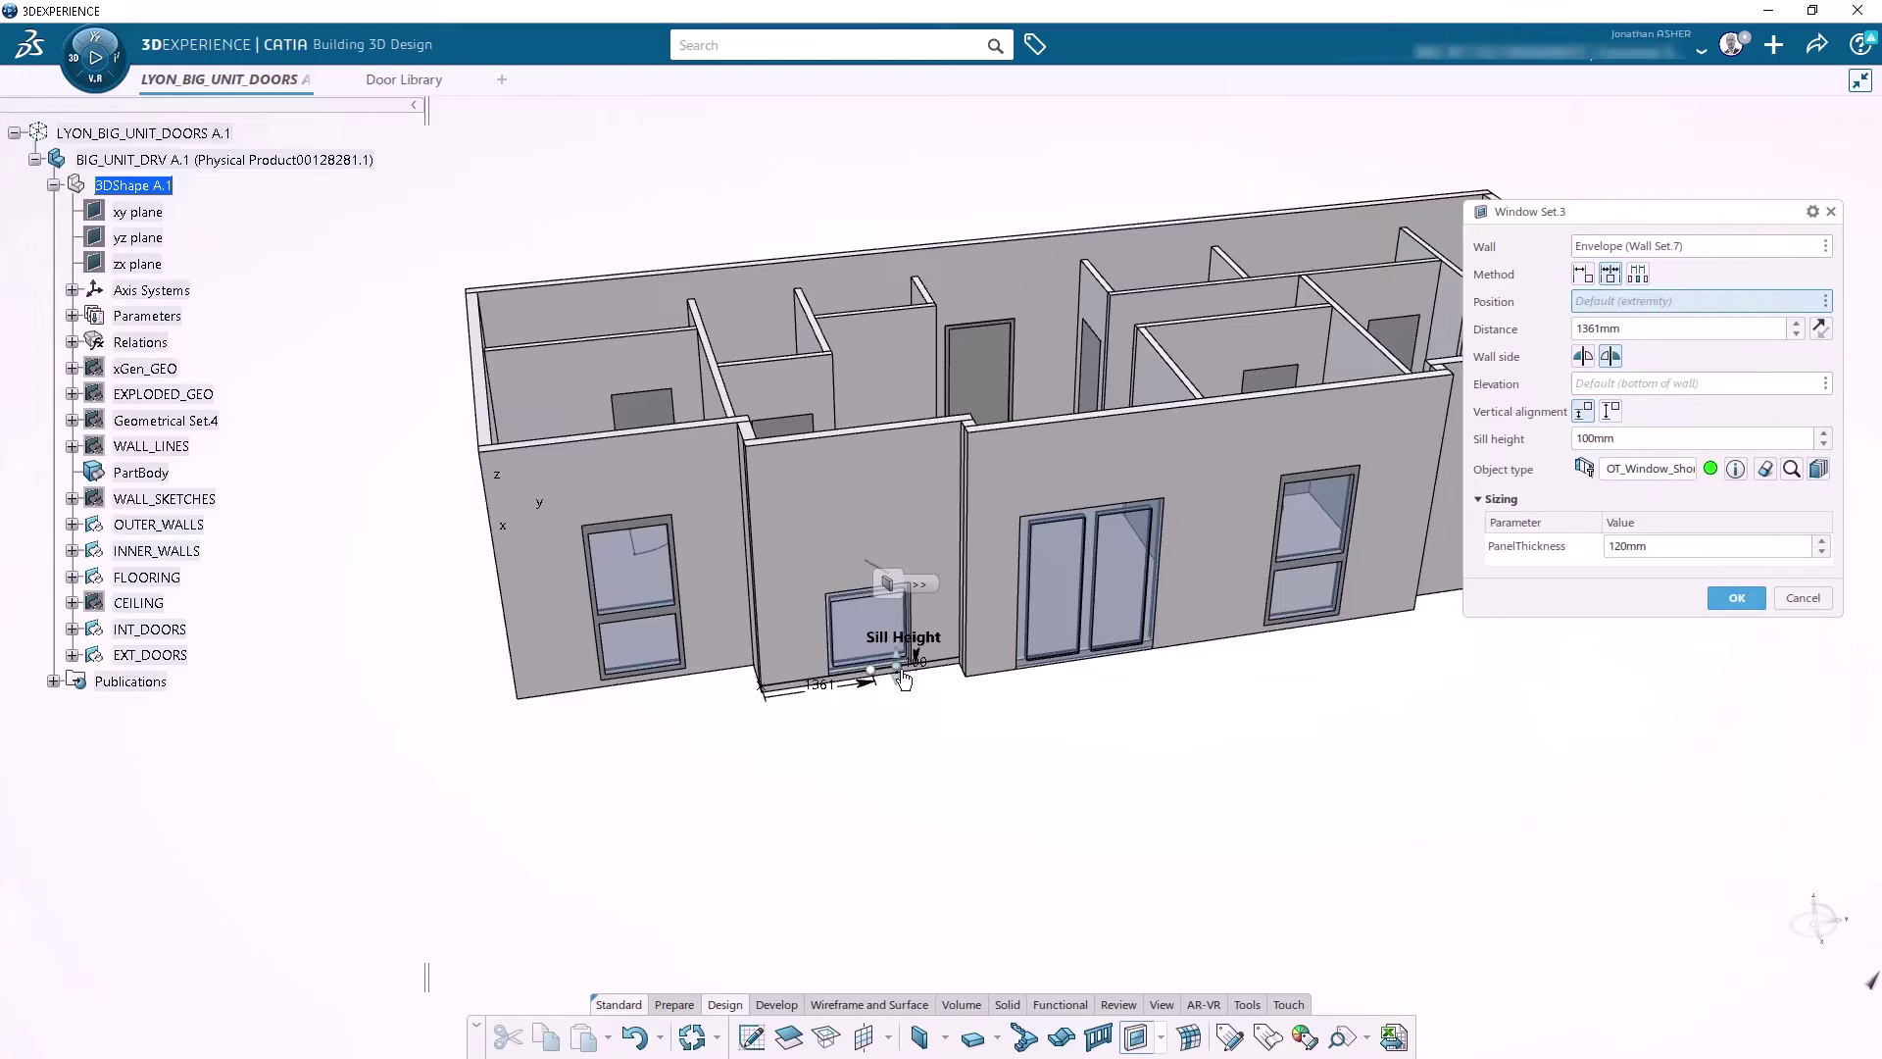
pyautogui.moveTo(902, 652); pyautogui.dragTo(895, 600)
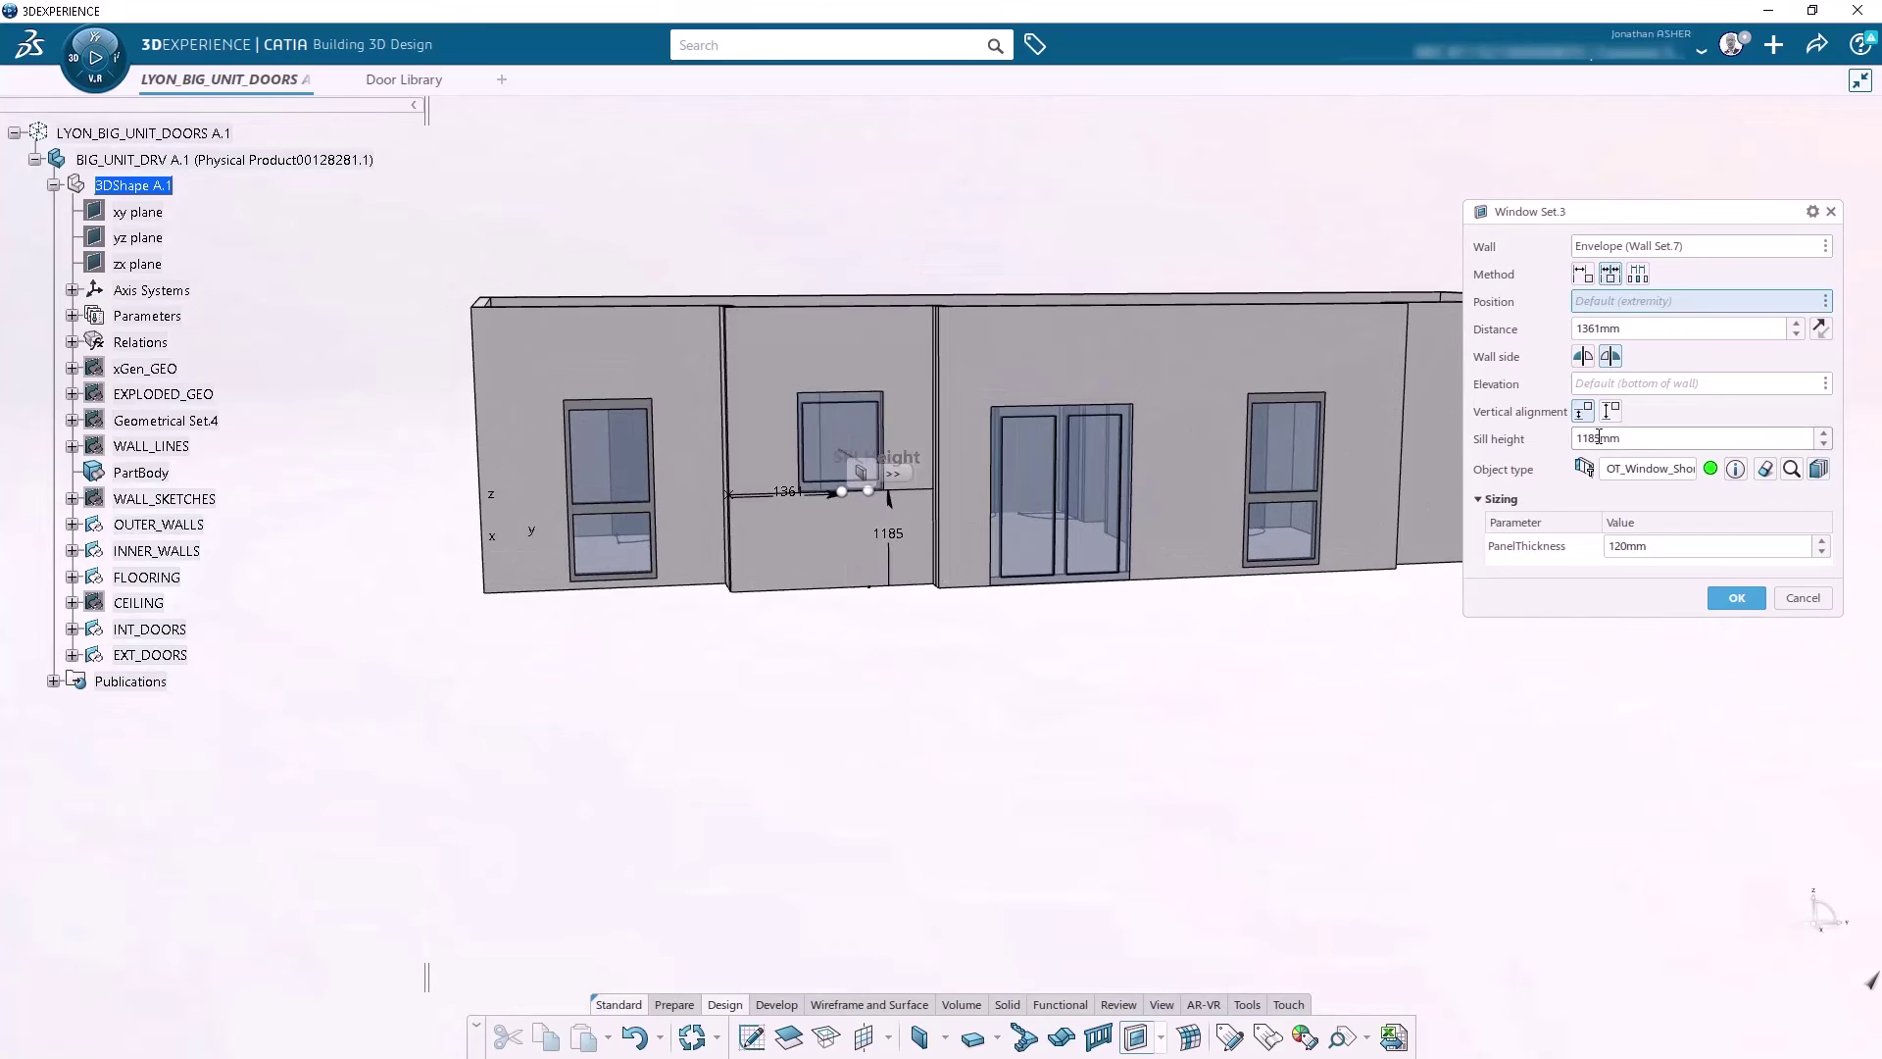
pyautogui.press('Return')
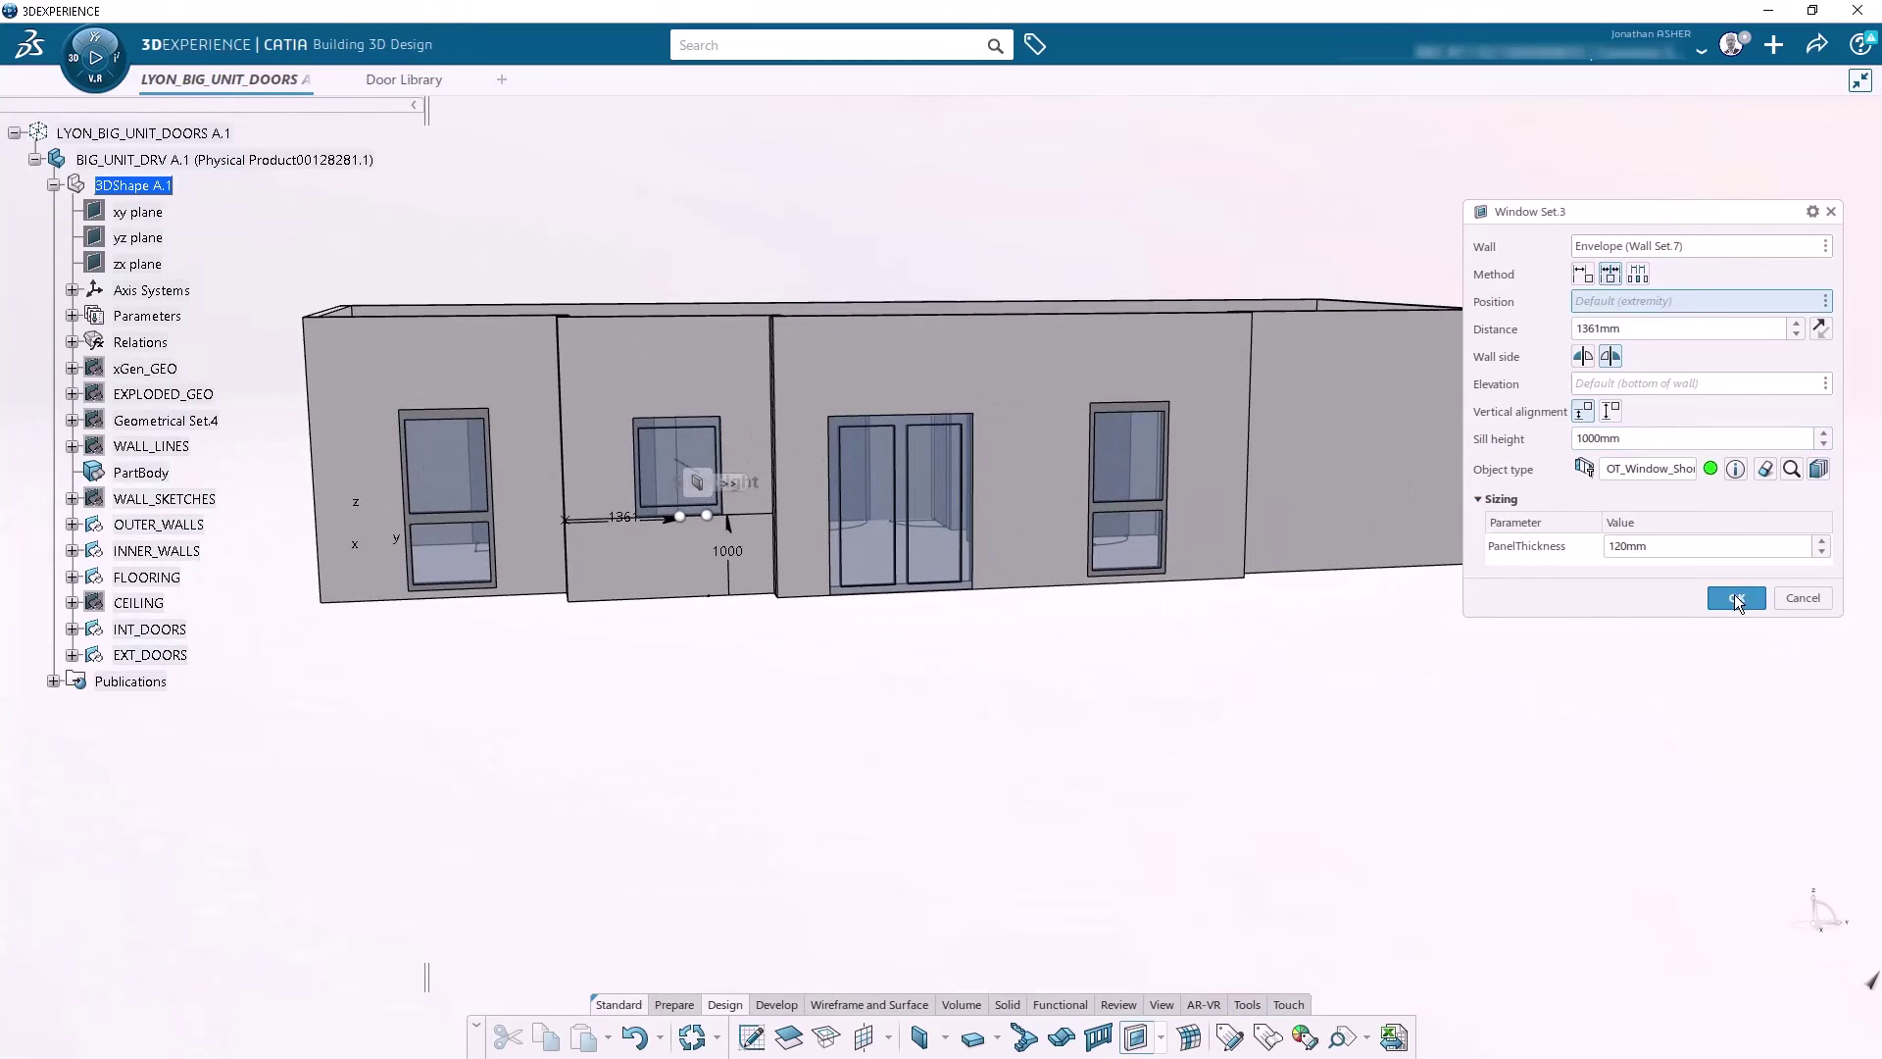
pyautogui.click(1735, 599)
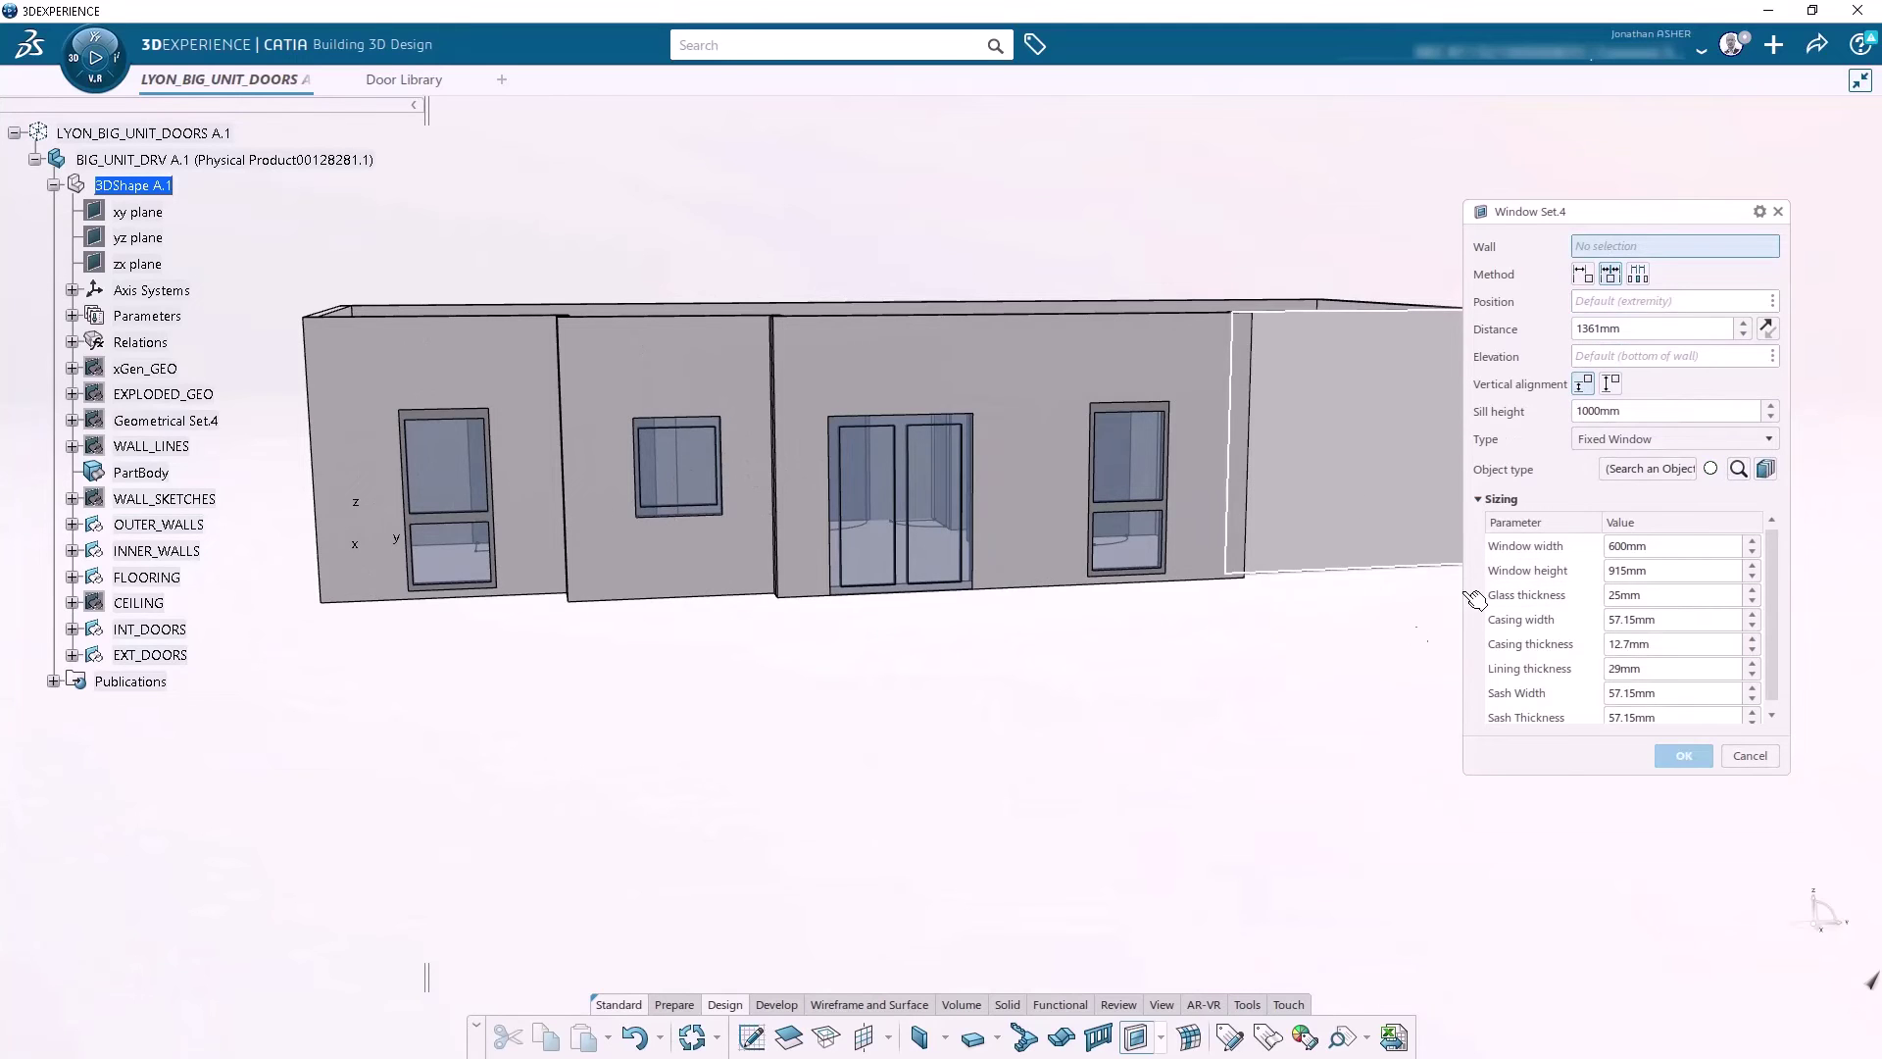
pyautogui.click(1415, 637)
pyautogui.click(1645, 496)
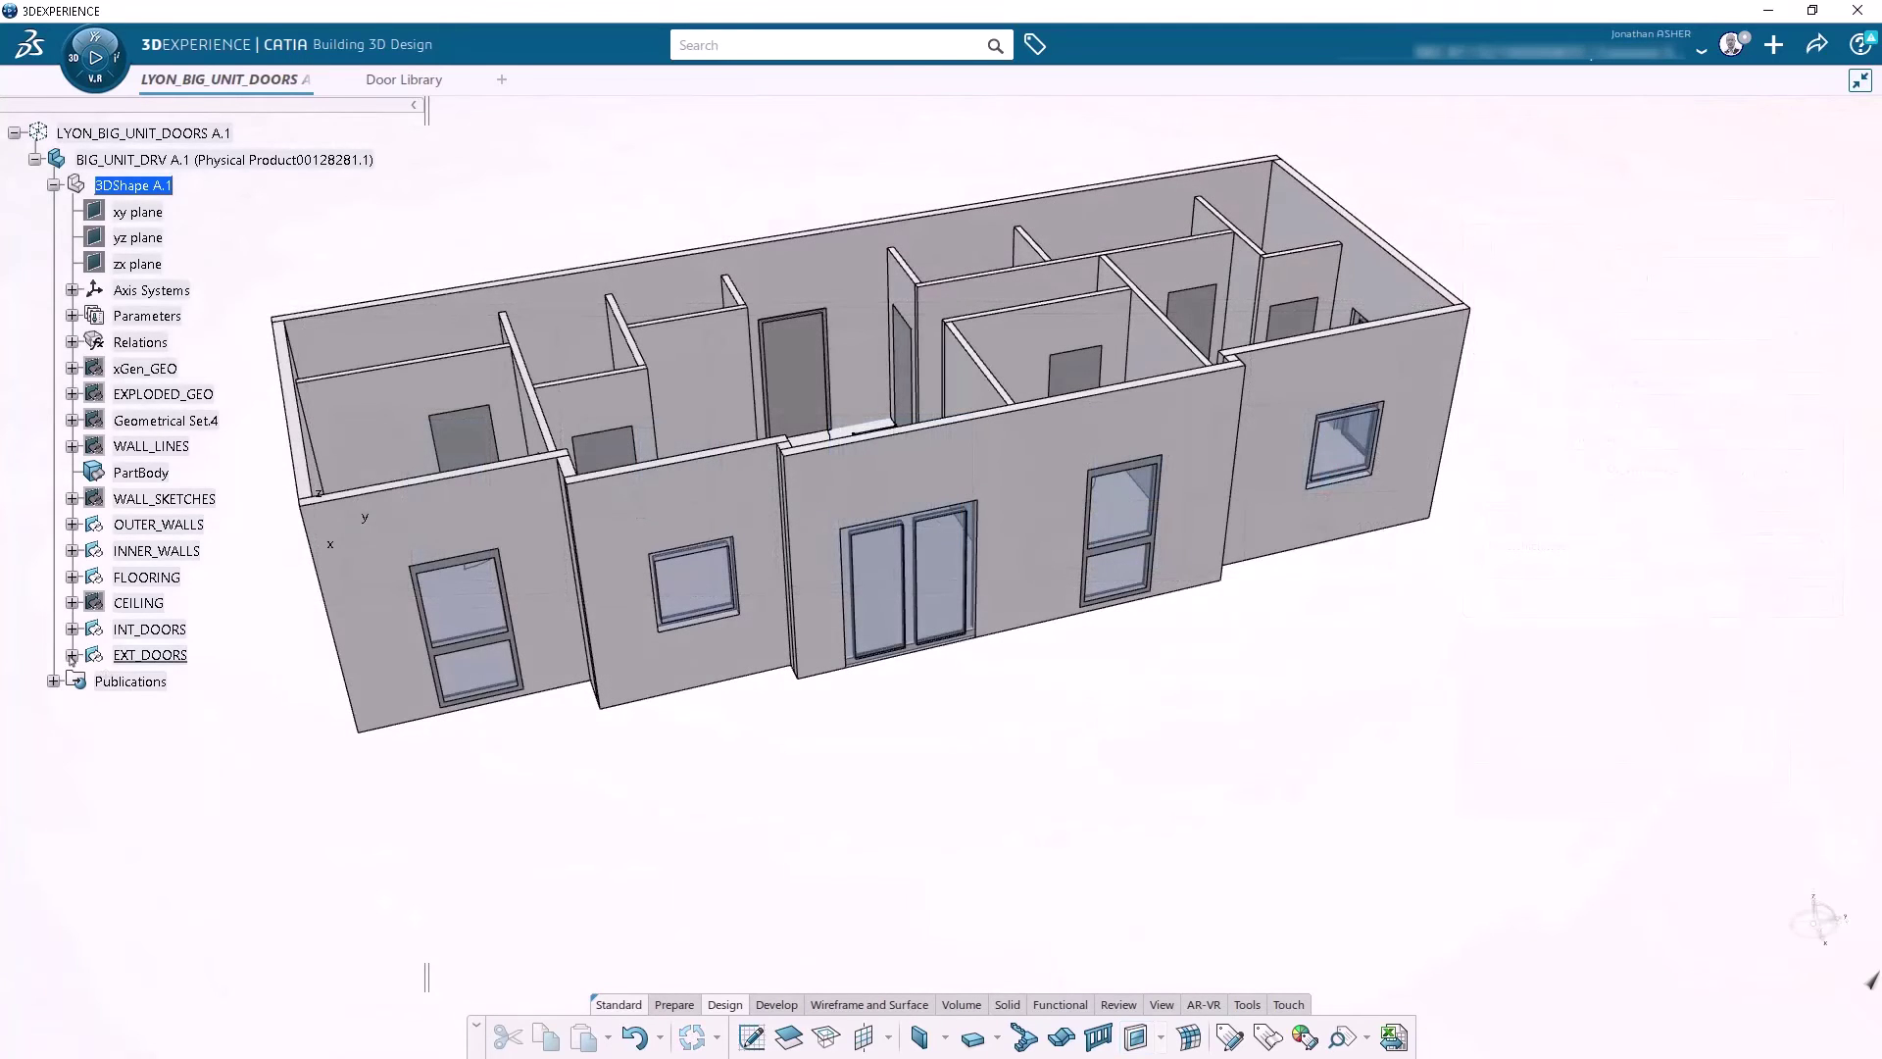
# Step: Edit Door Set.10 and Door Set.11 under EXT_DOORS together, setting their threshold height to 100 mm
pyautogui.click(73, 655)
pyautogui.click(166, 681)
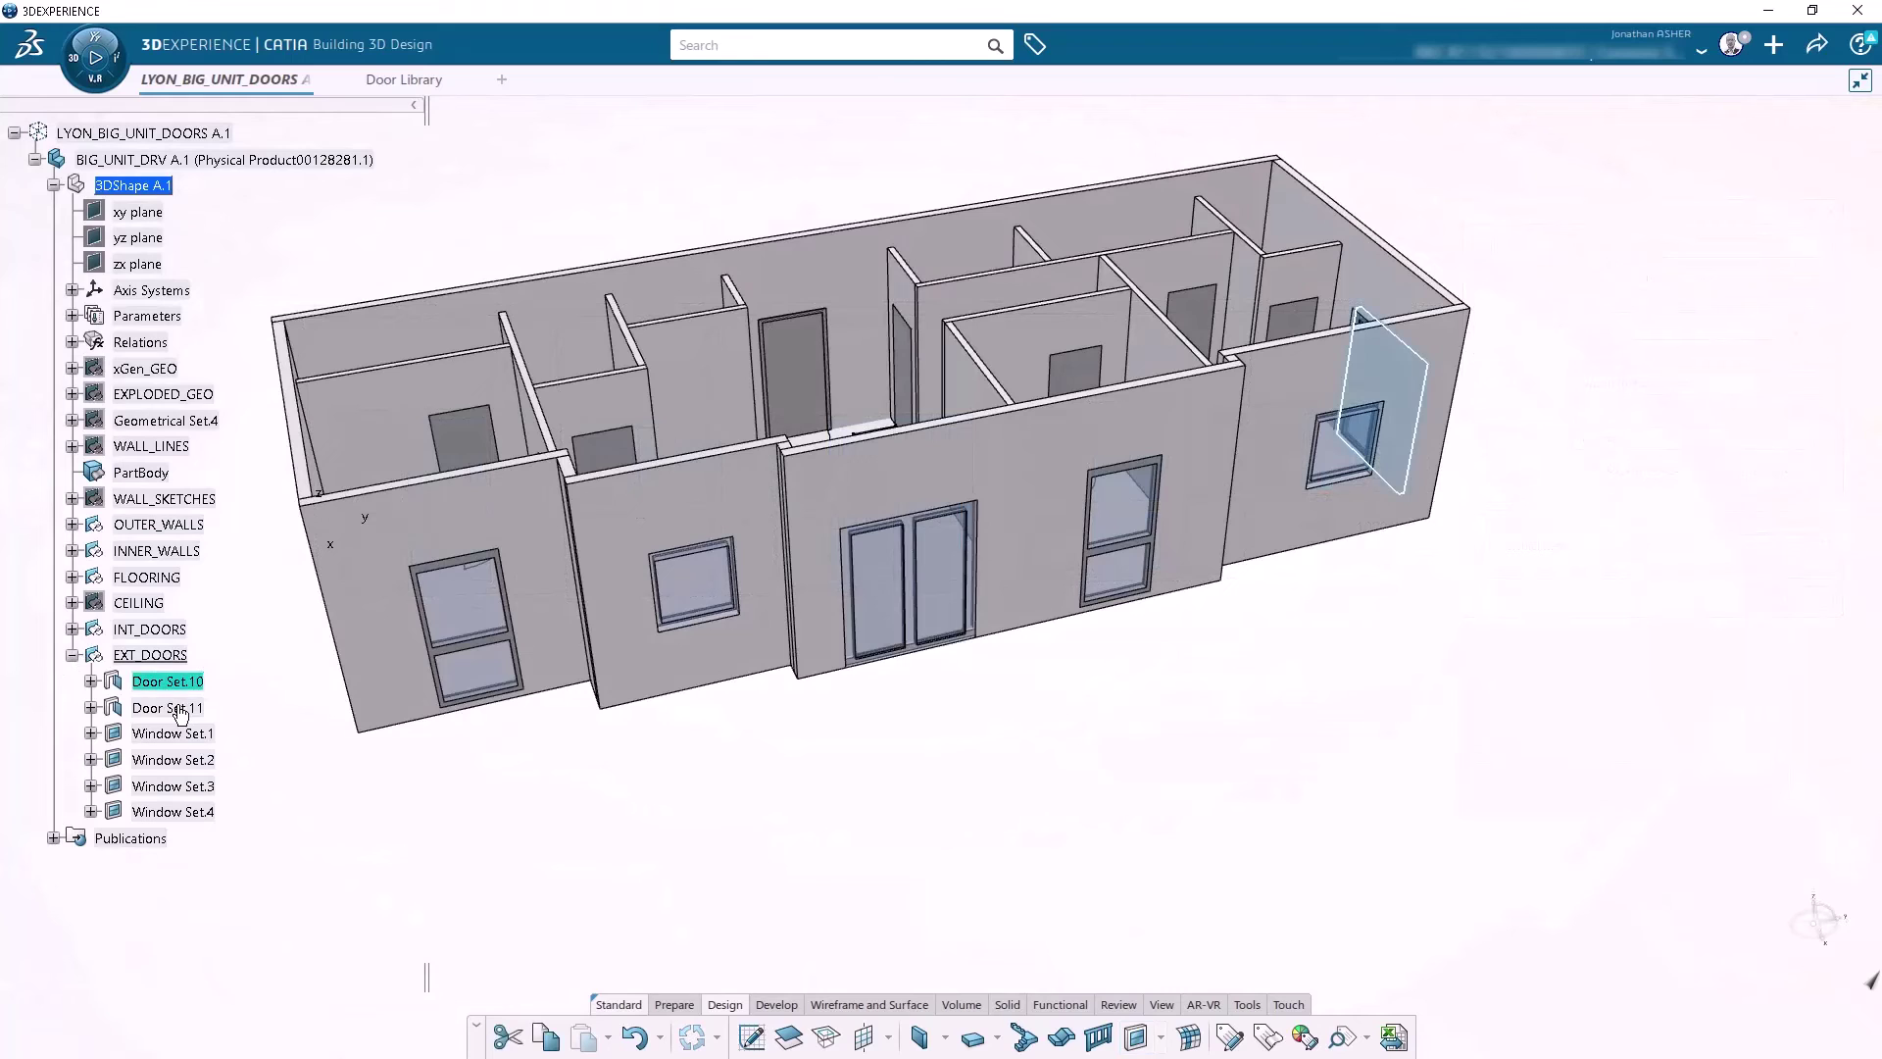
pyautogui.keyDown('ctrl'); pyautogui.click(181, 707); pyautogui.keyUp('ctrl')
pyautogui.click(245, 643)
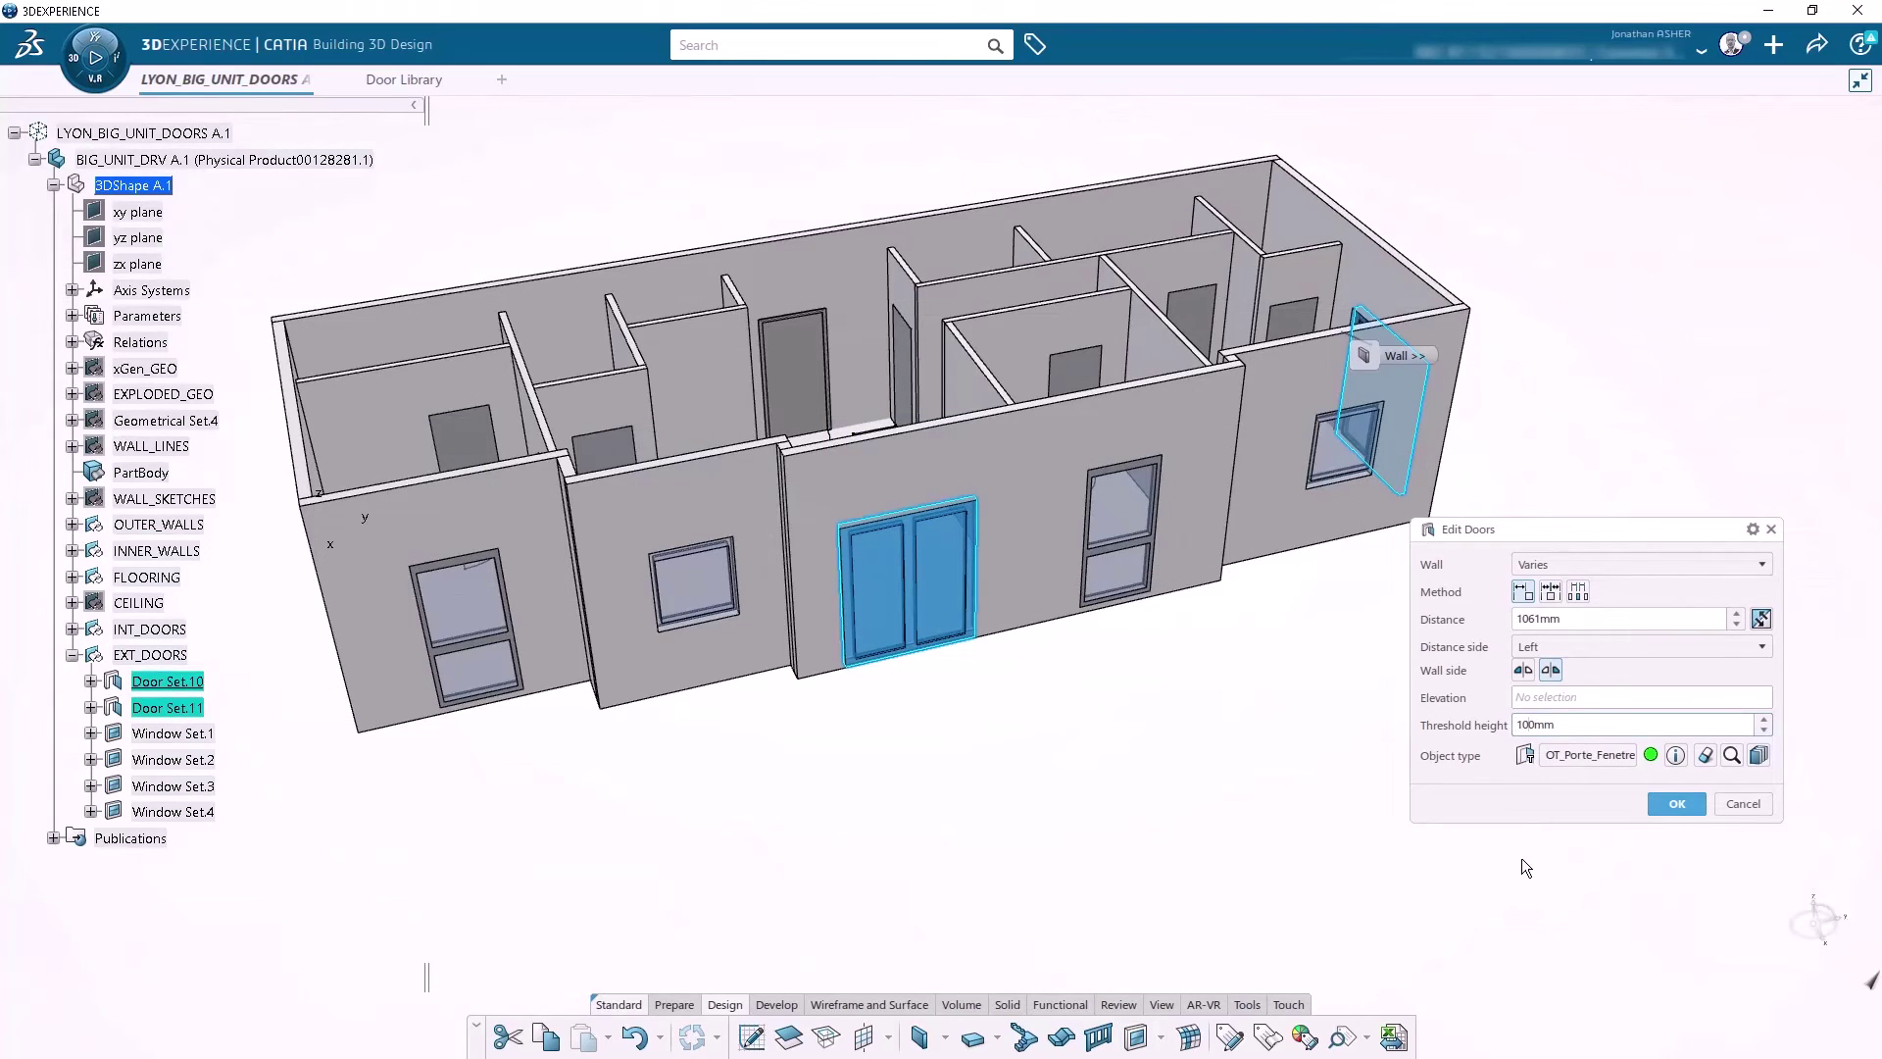
pyautogui.click(1675, 802)
pyautogui.moveTo(1385, 634); pyautogui.dragTo(1149, 704, button='middle')
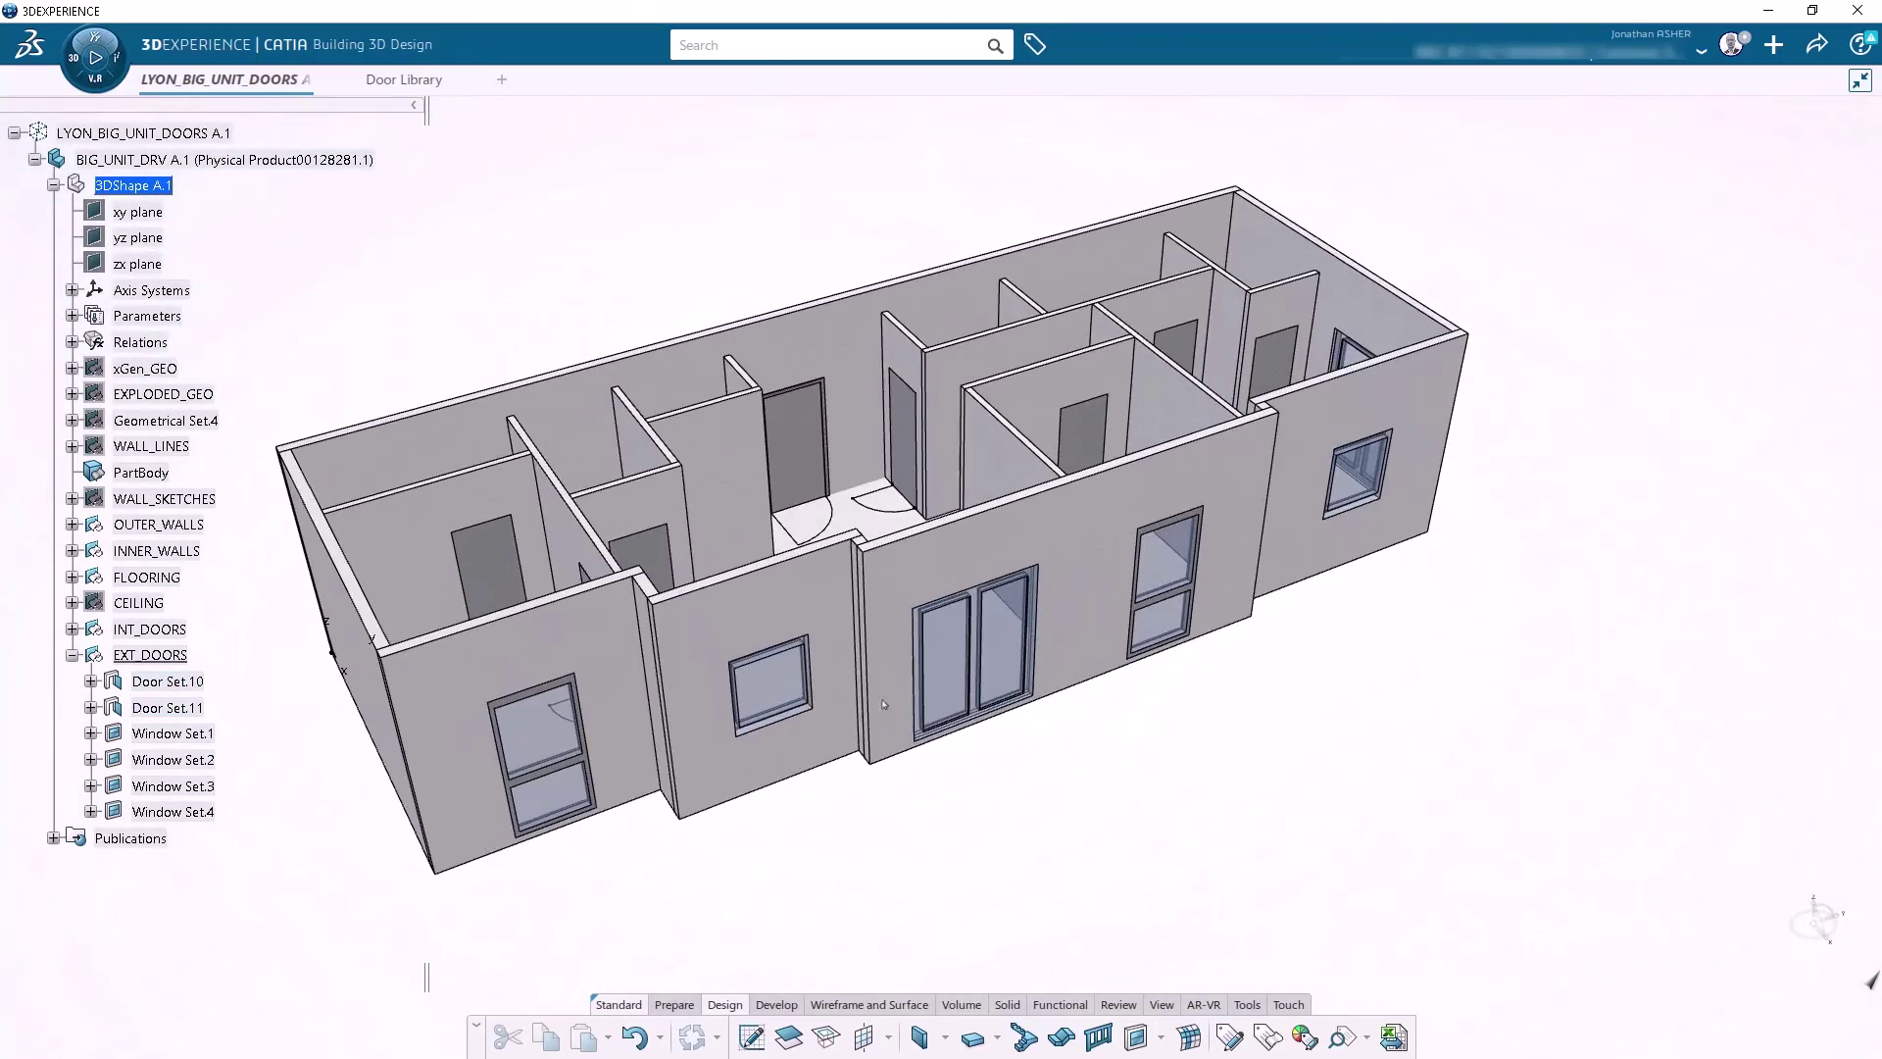
pyautogui.moveTo(657, 695); pyautogui.dragTo(834, 659, button='middle')
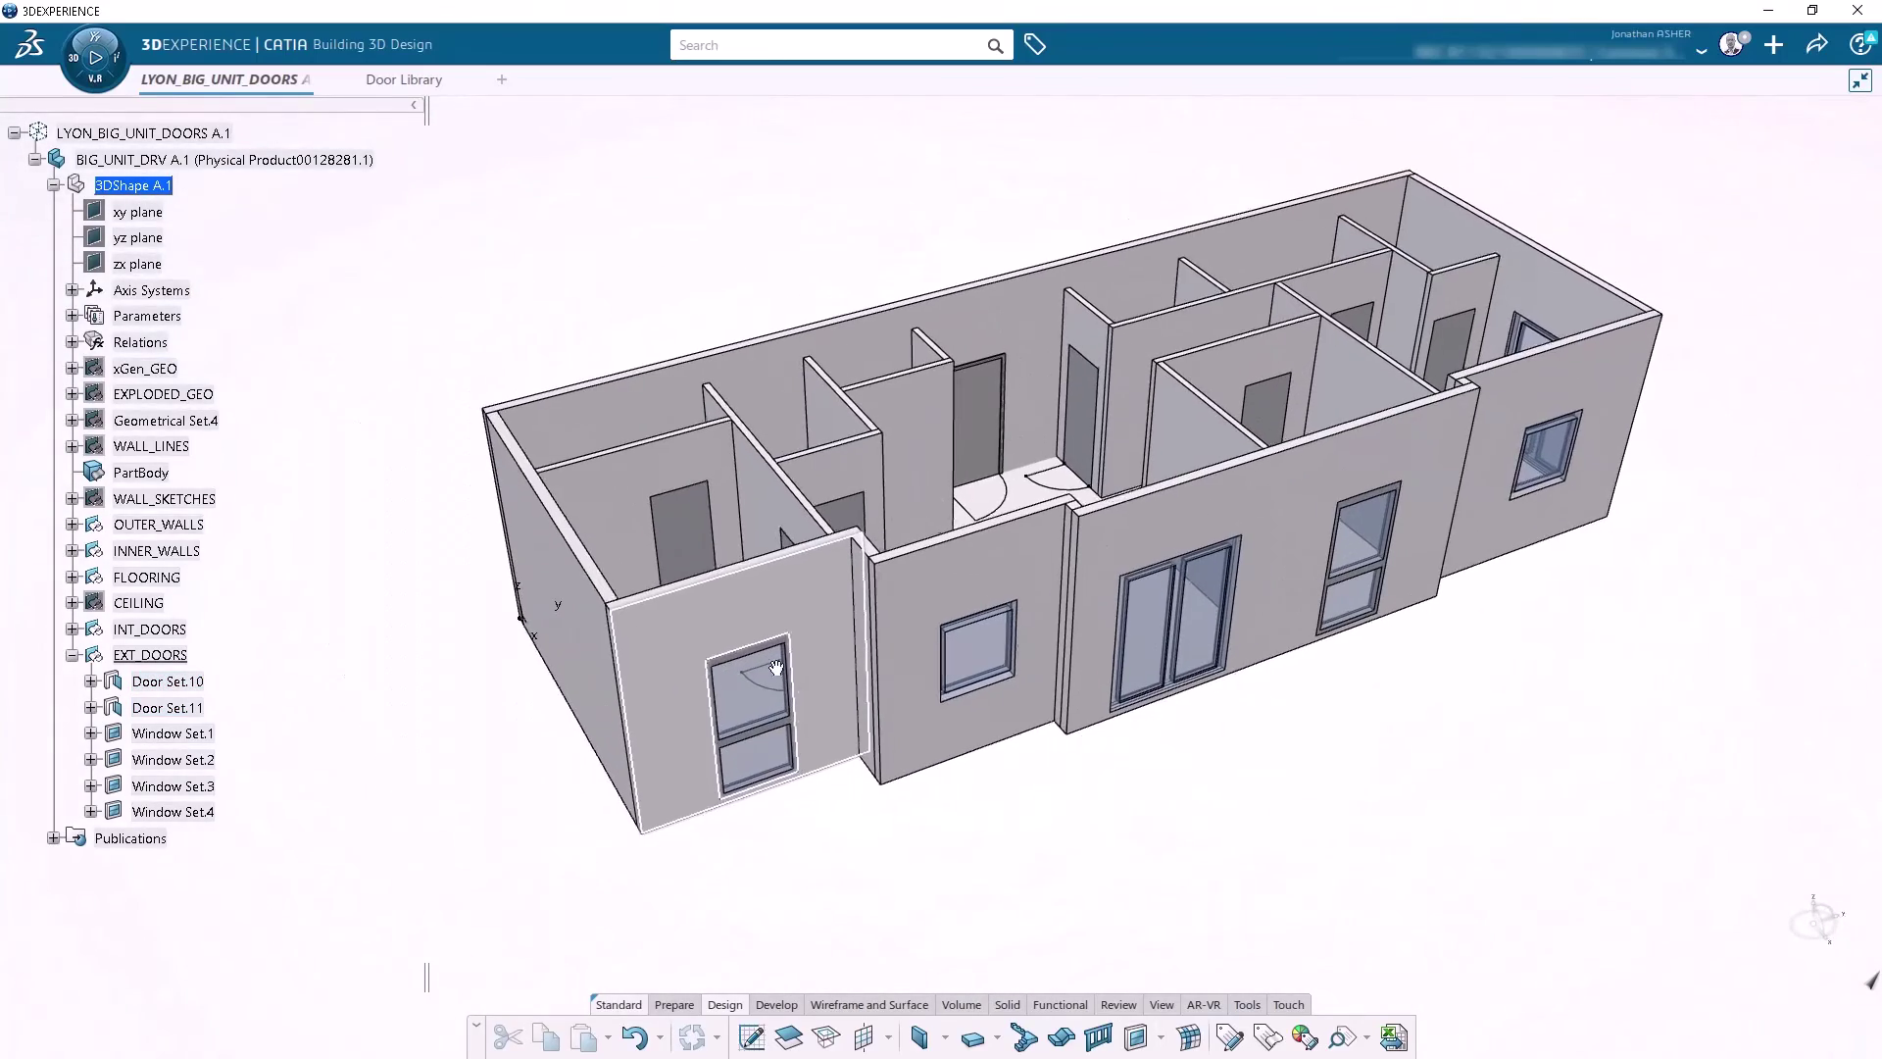
pyautogui.click(72, 654)
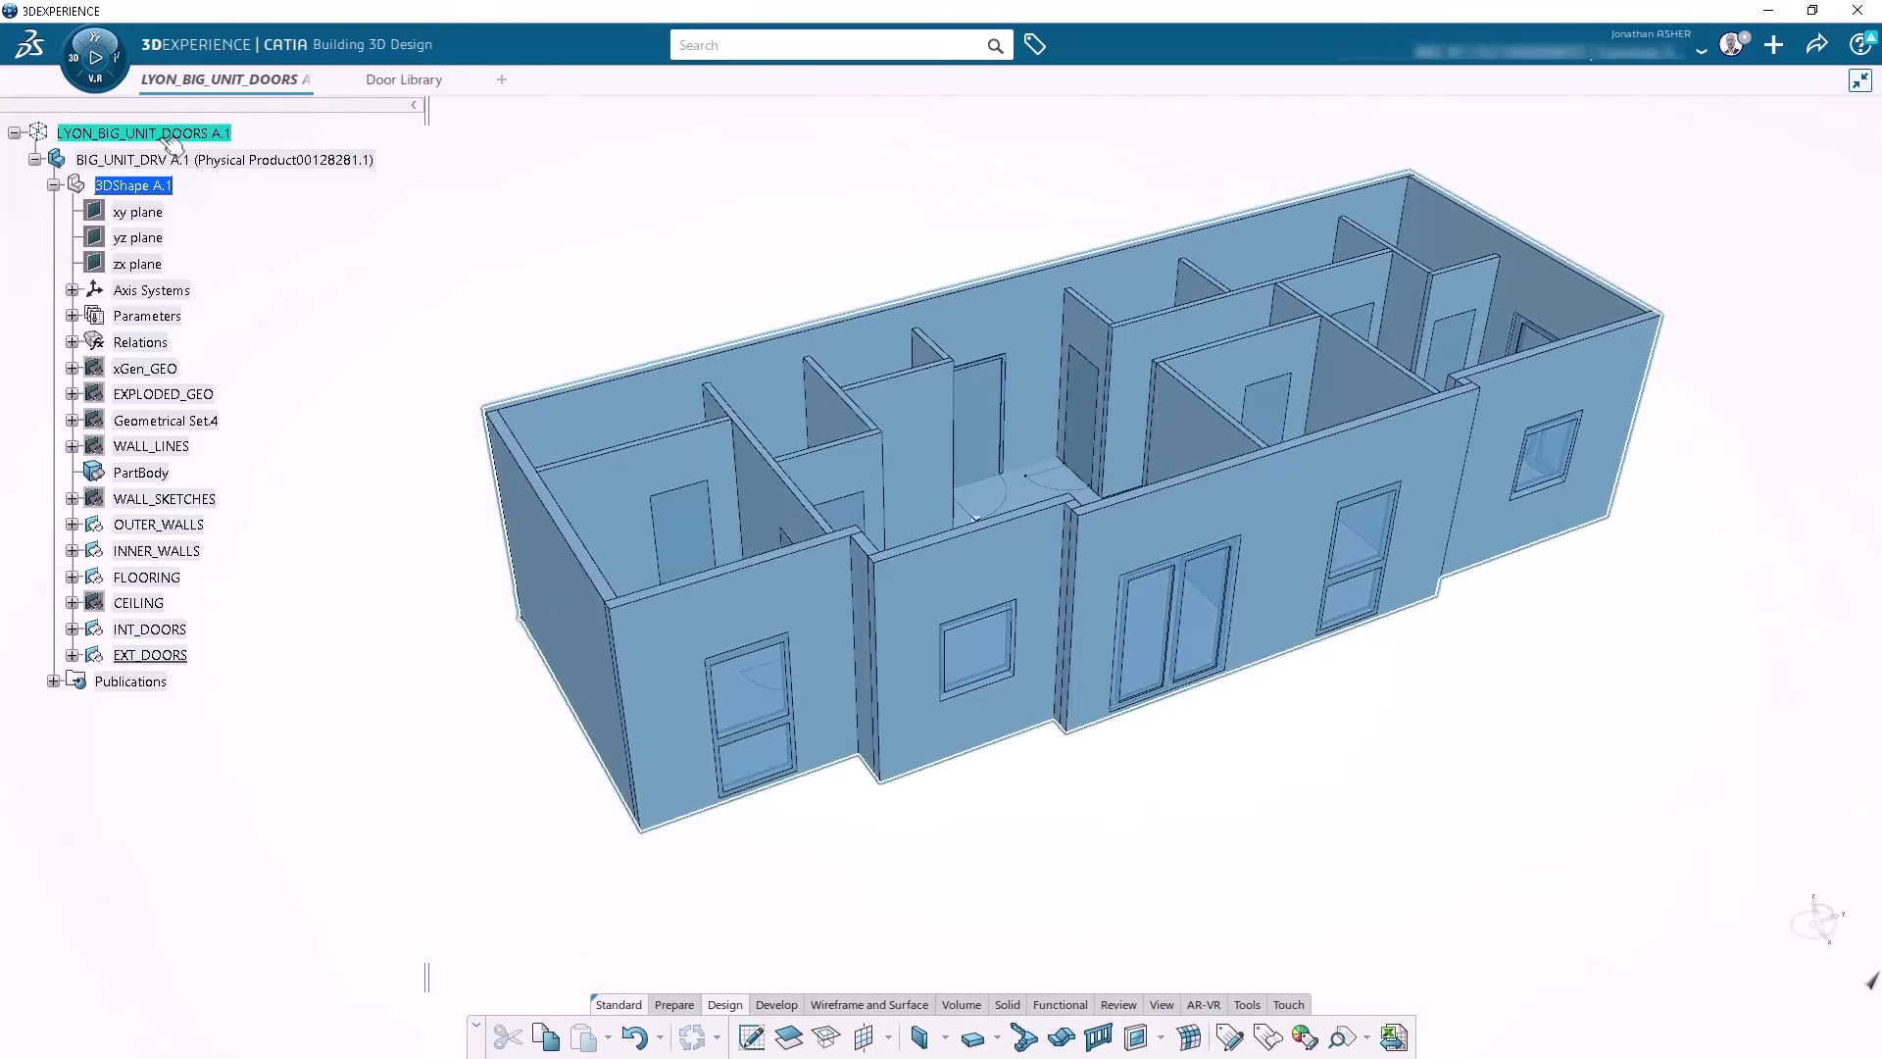
# Step: Activate the root LYON_BIG_UNIT_DOORS, start Change Level of Development on it and move the dialog clear of the model
pyautogui.doubleClick(165, 136)
pyautogui.click(813, 1003)
pyautogui.moveTo(1165, 831); pyautogui.dragTo(995, 902, button='middle')
pyautogui.click(992, 1033)
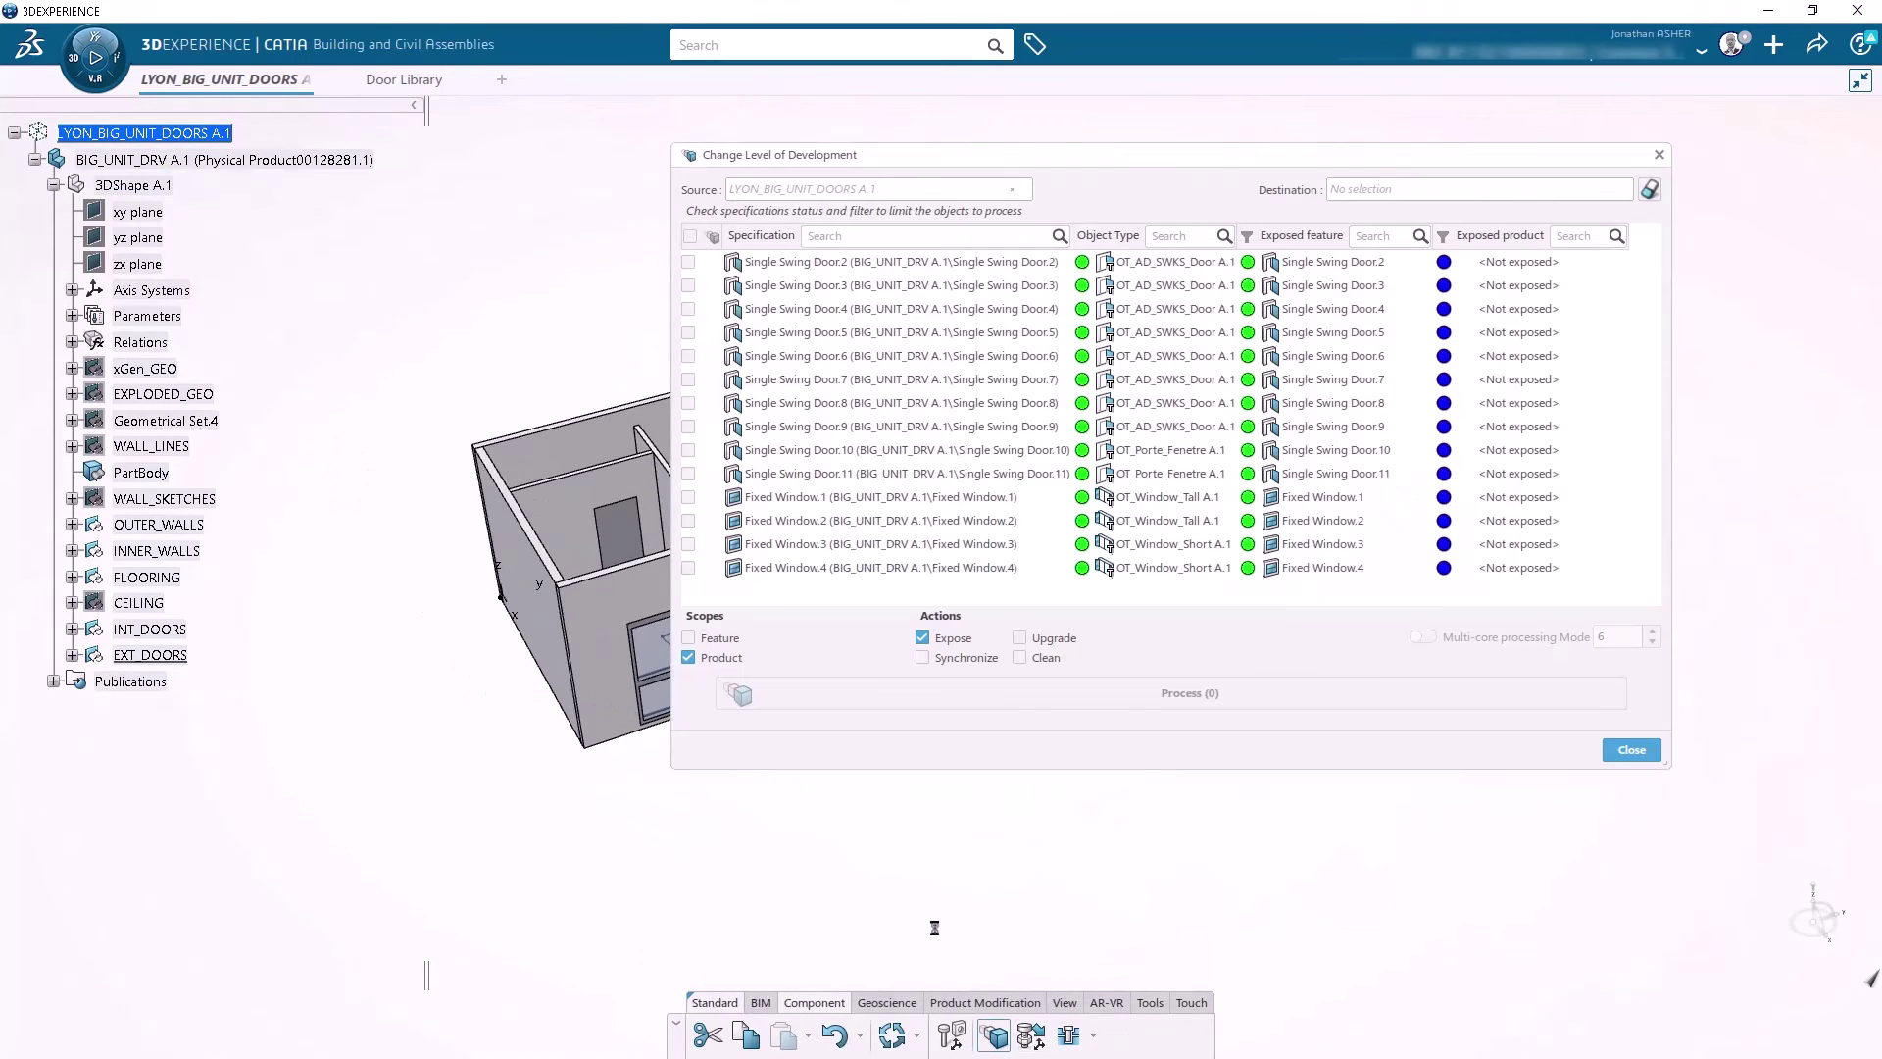
pyautogui.moveTo(582, 680)
pyautogui.mouseDown(button='middle')
pyautogui.moveTo(492, 702)
pyautogui.moveTo(487, 685)
pyautogui.moveTo(580, 646)
pyautogui.mouseUp(button='middle')
pyautogui.moveTo(830, 154); pyautogui.dragTo(1250, 183)
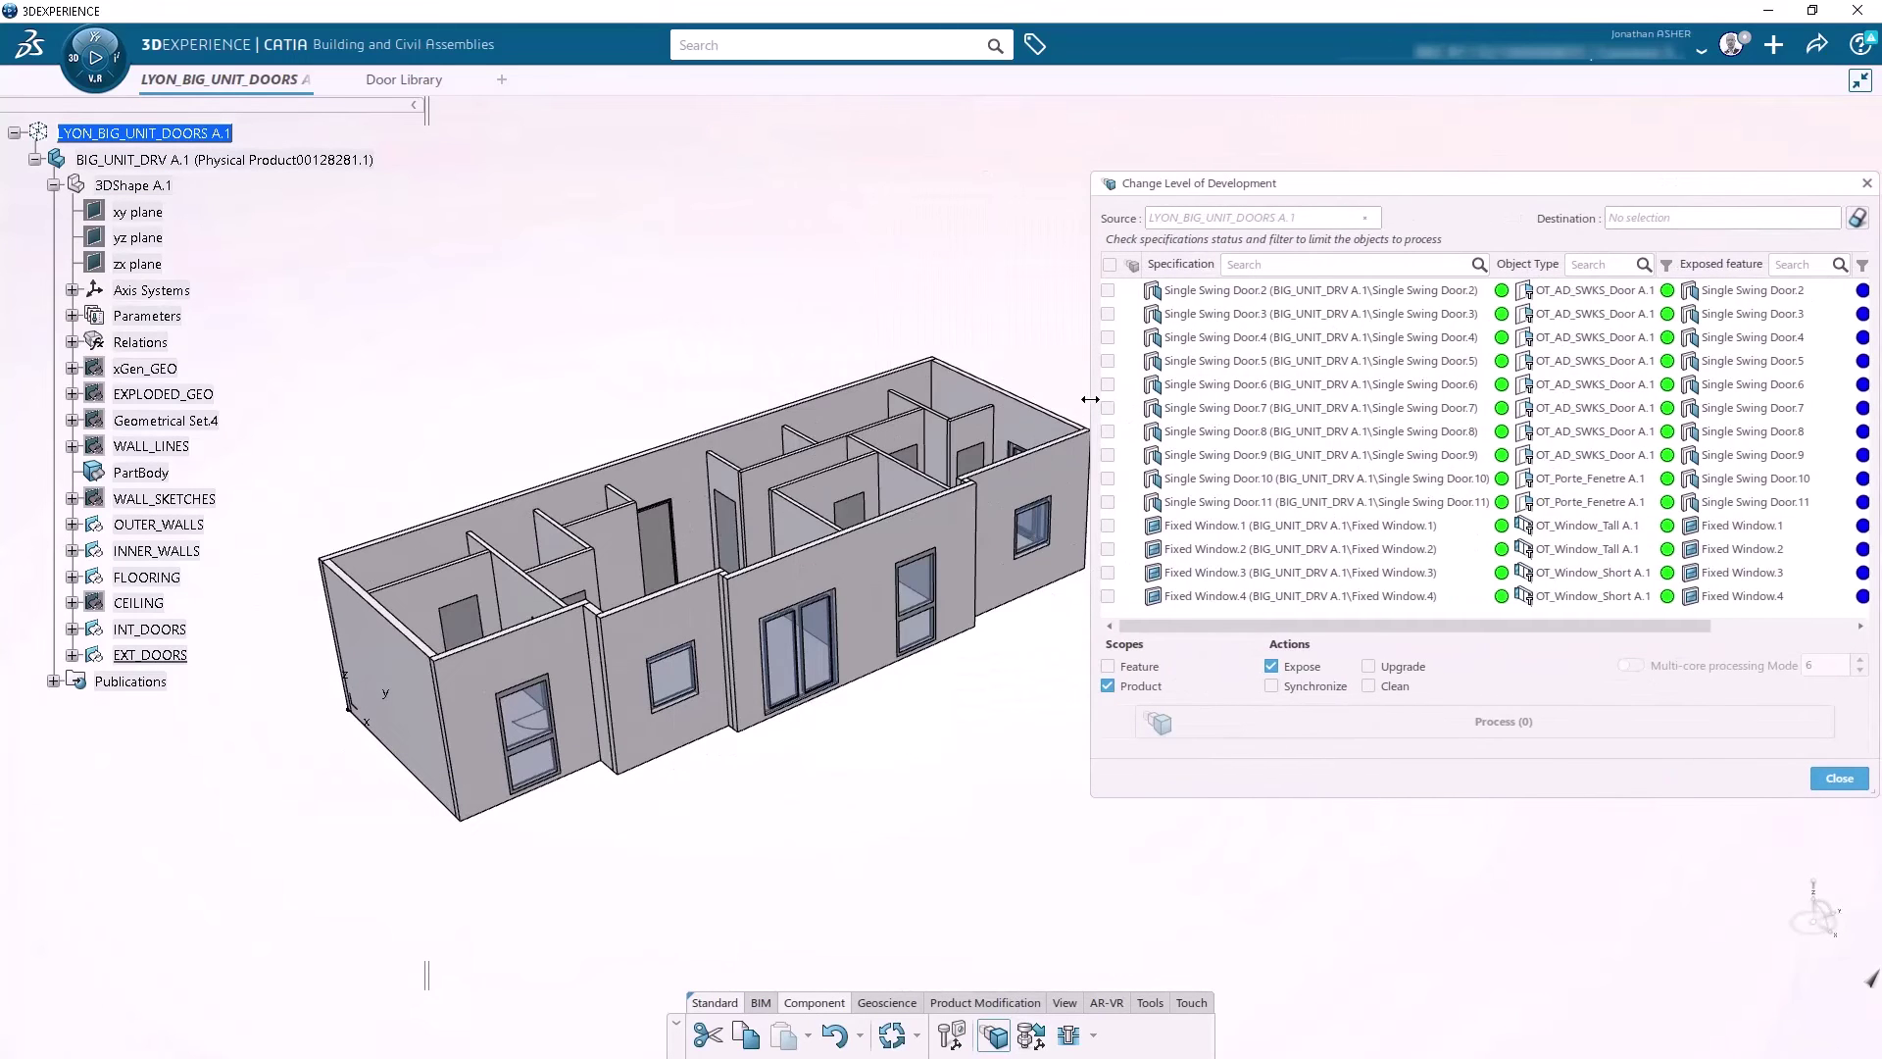
pyautogui.moveTo(934, 599); pyautogui.dragTo(871, 676, button='middle')
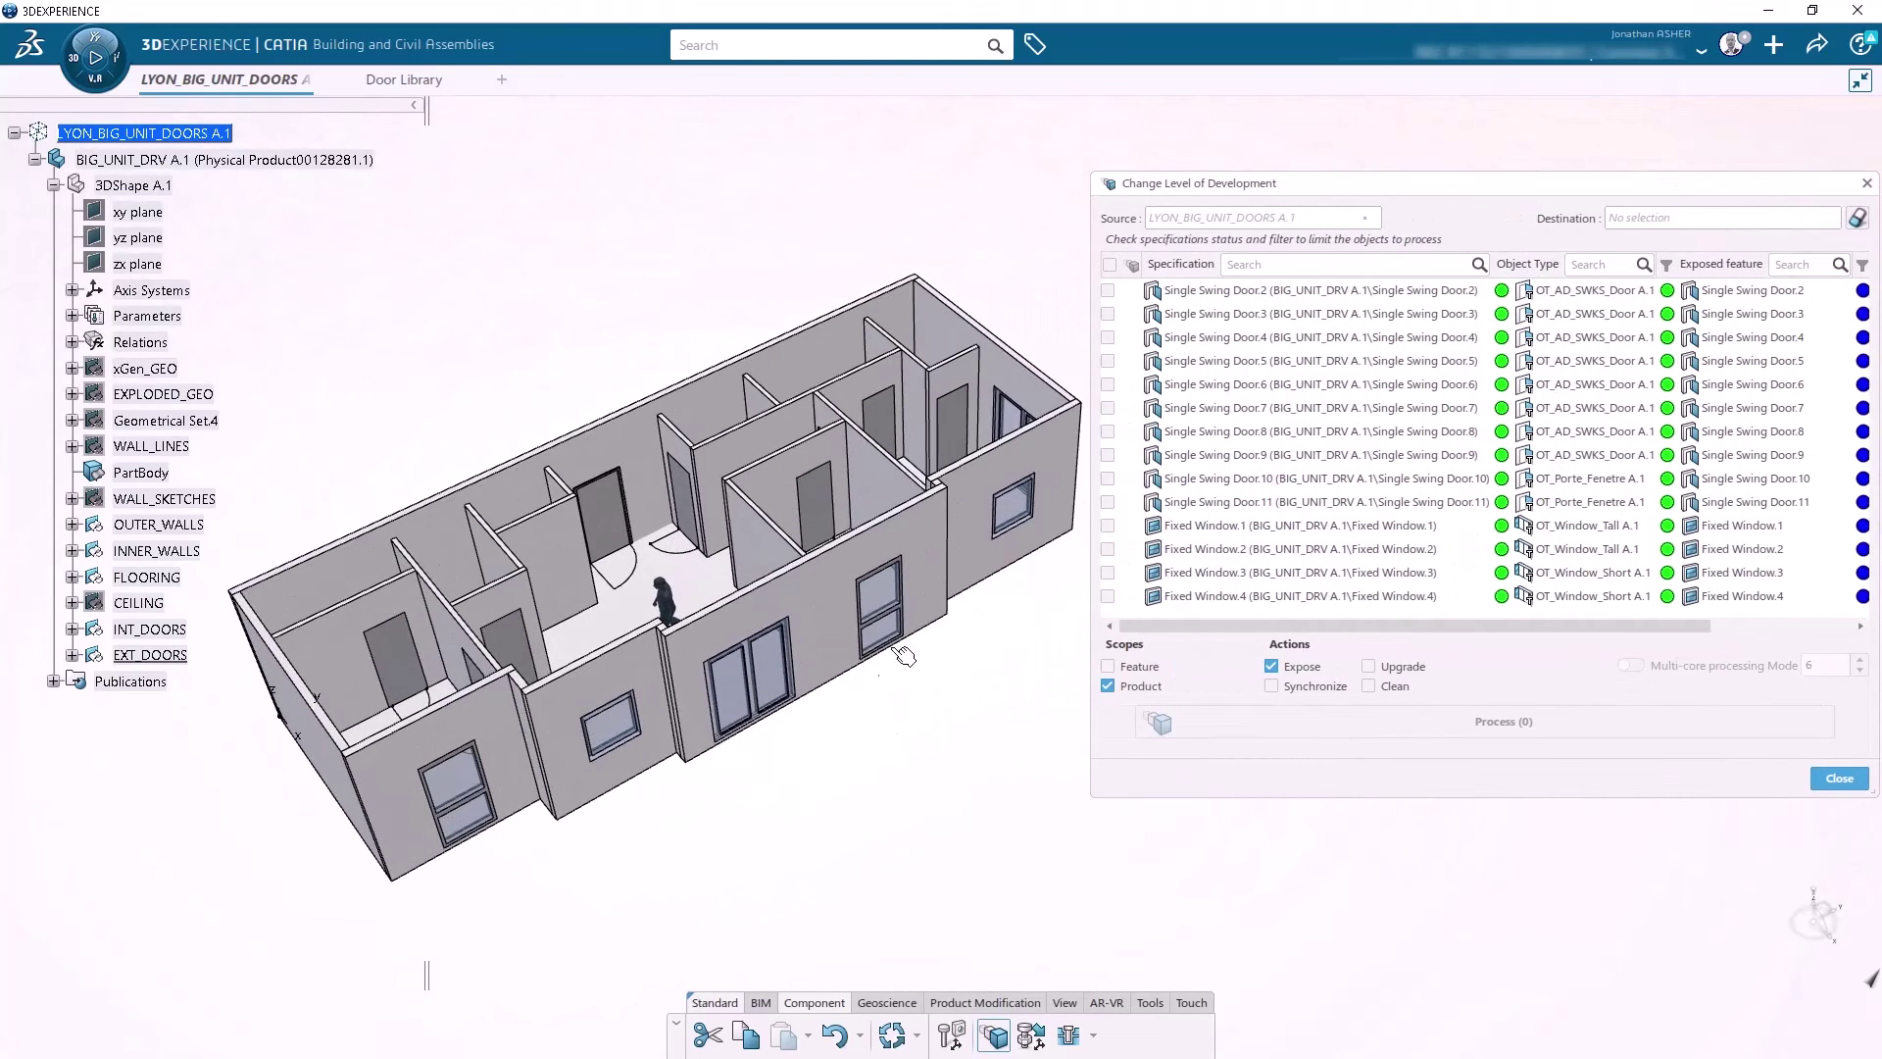
# Step: Expose all listed door and window specifications as products
pyautogui.click(1107, 264)
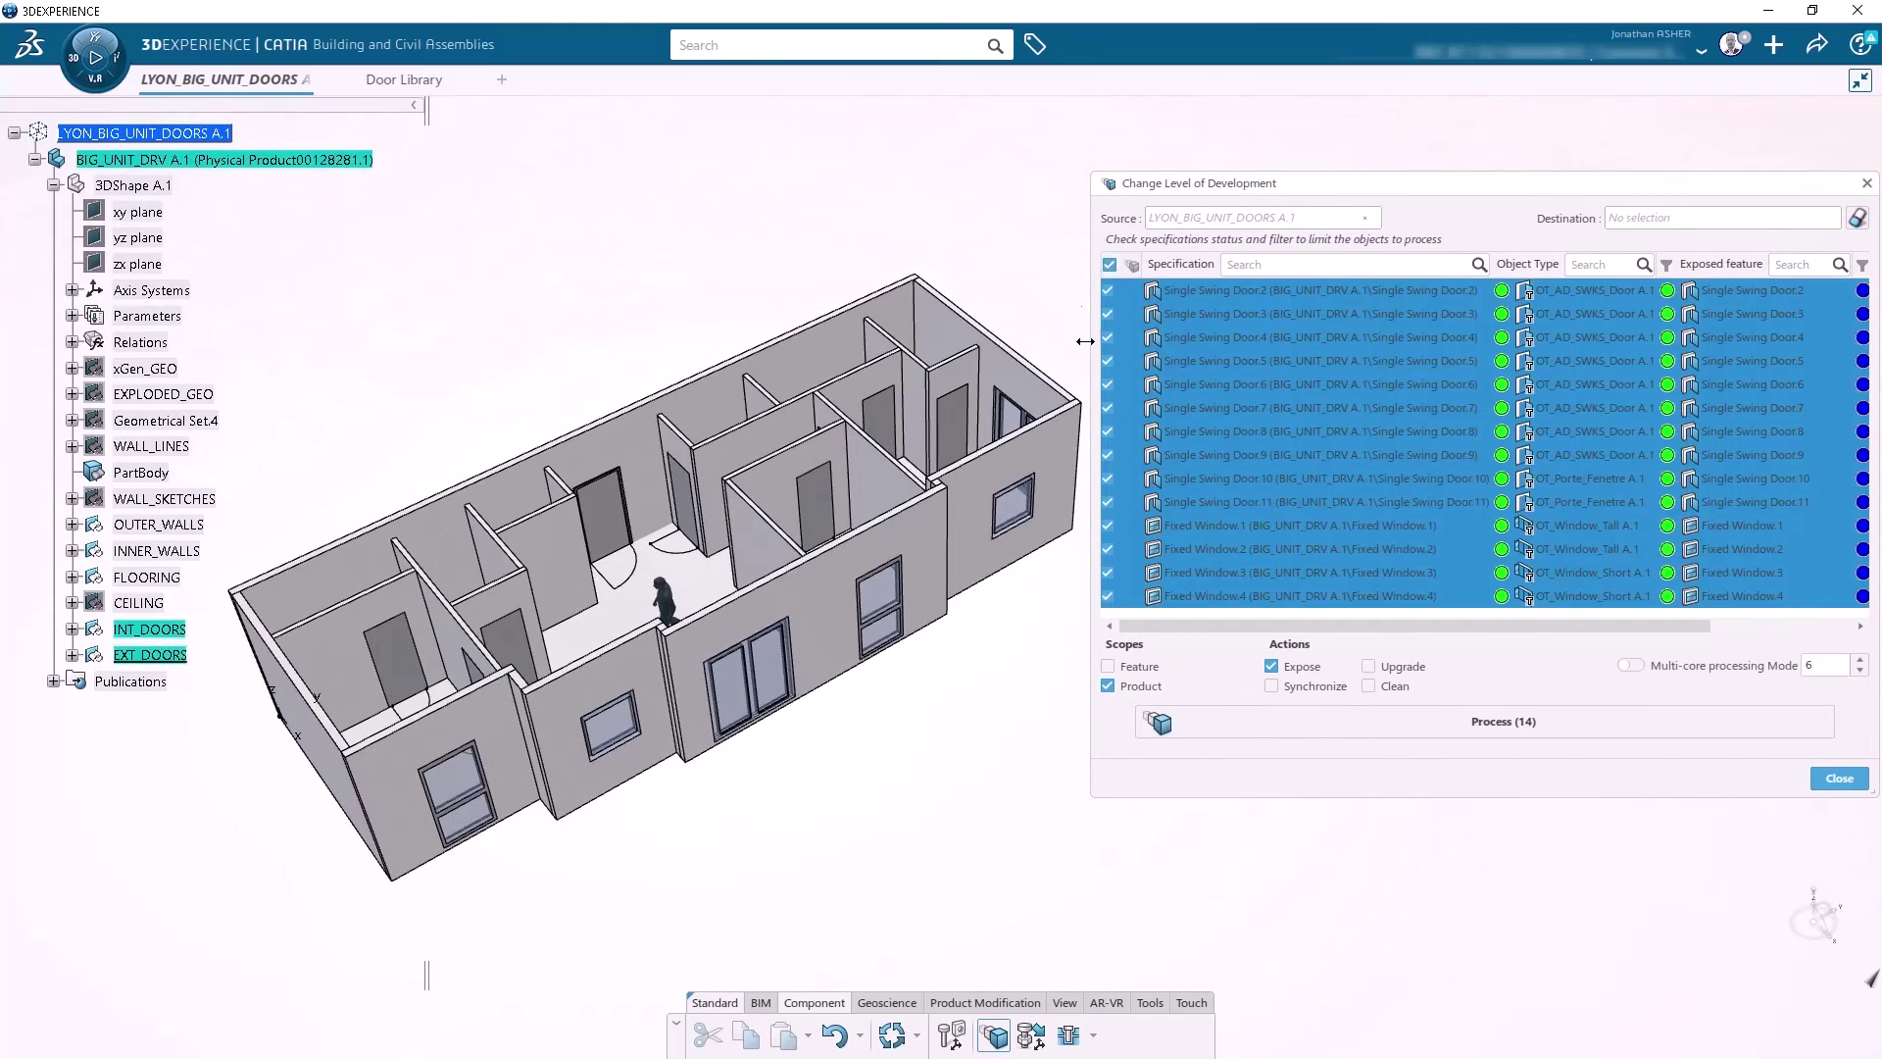
pyautogui.click(1367, 720)
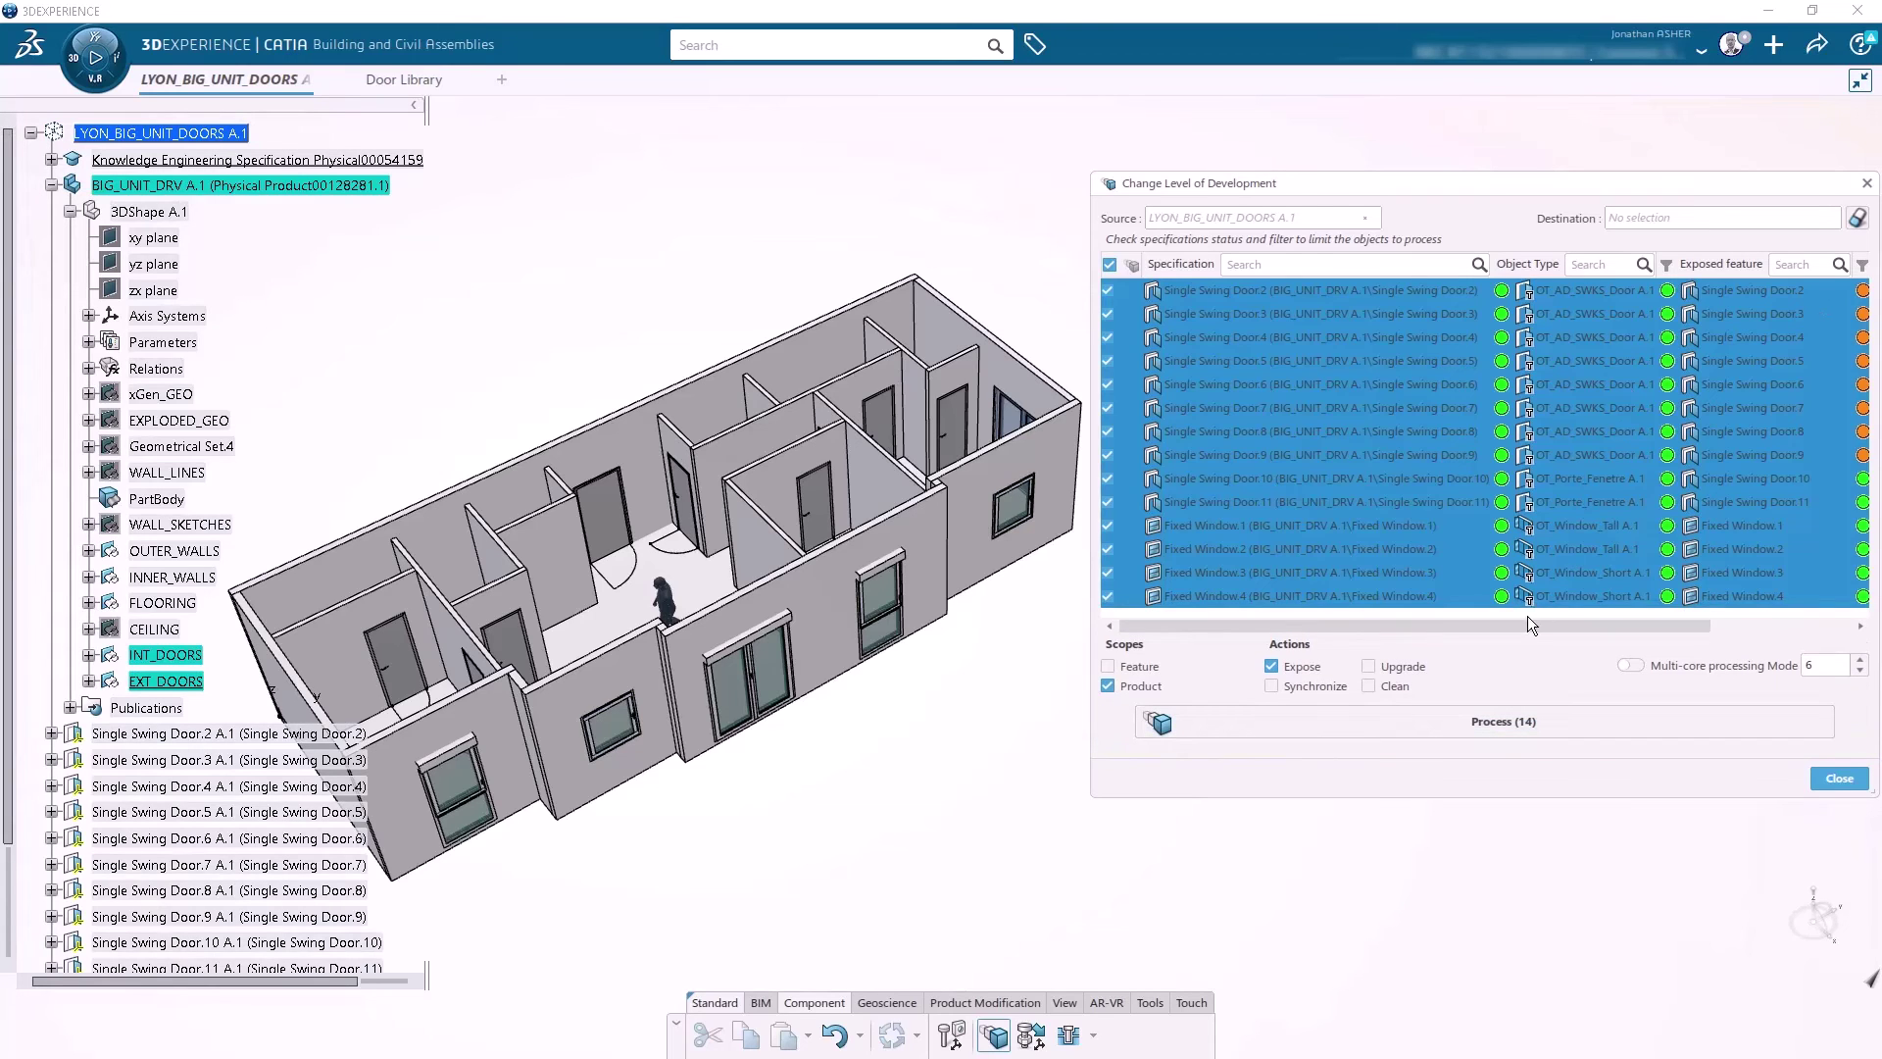
pyautogui.click(1826, 772)
# Step: Hide the INT_DOORS and EXT_DOORS sets and collapse the BIG_UNIT_DRV branch
pyautogui.rightClick(169, 651)
pyautogui.click(206, 725)
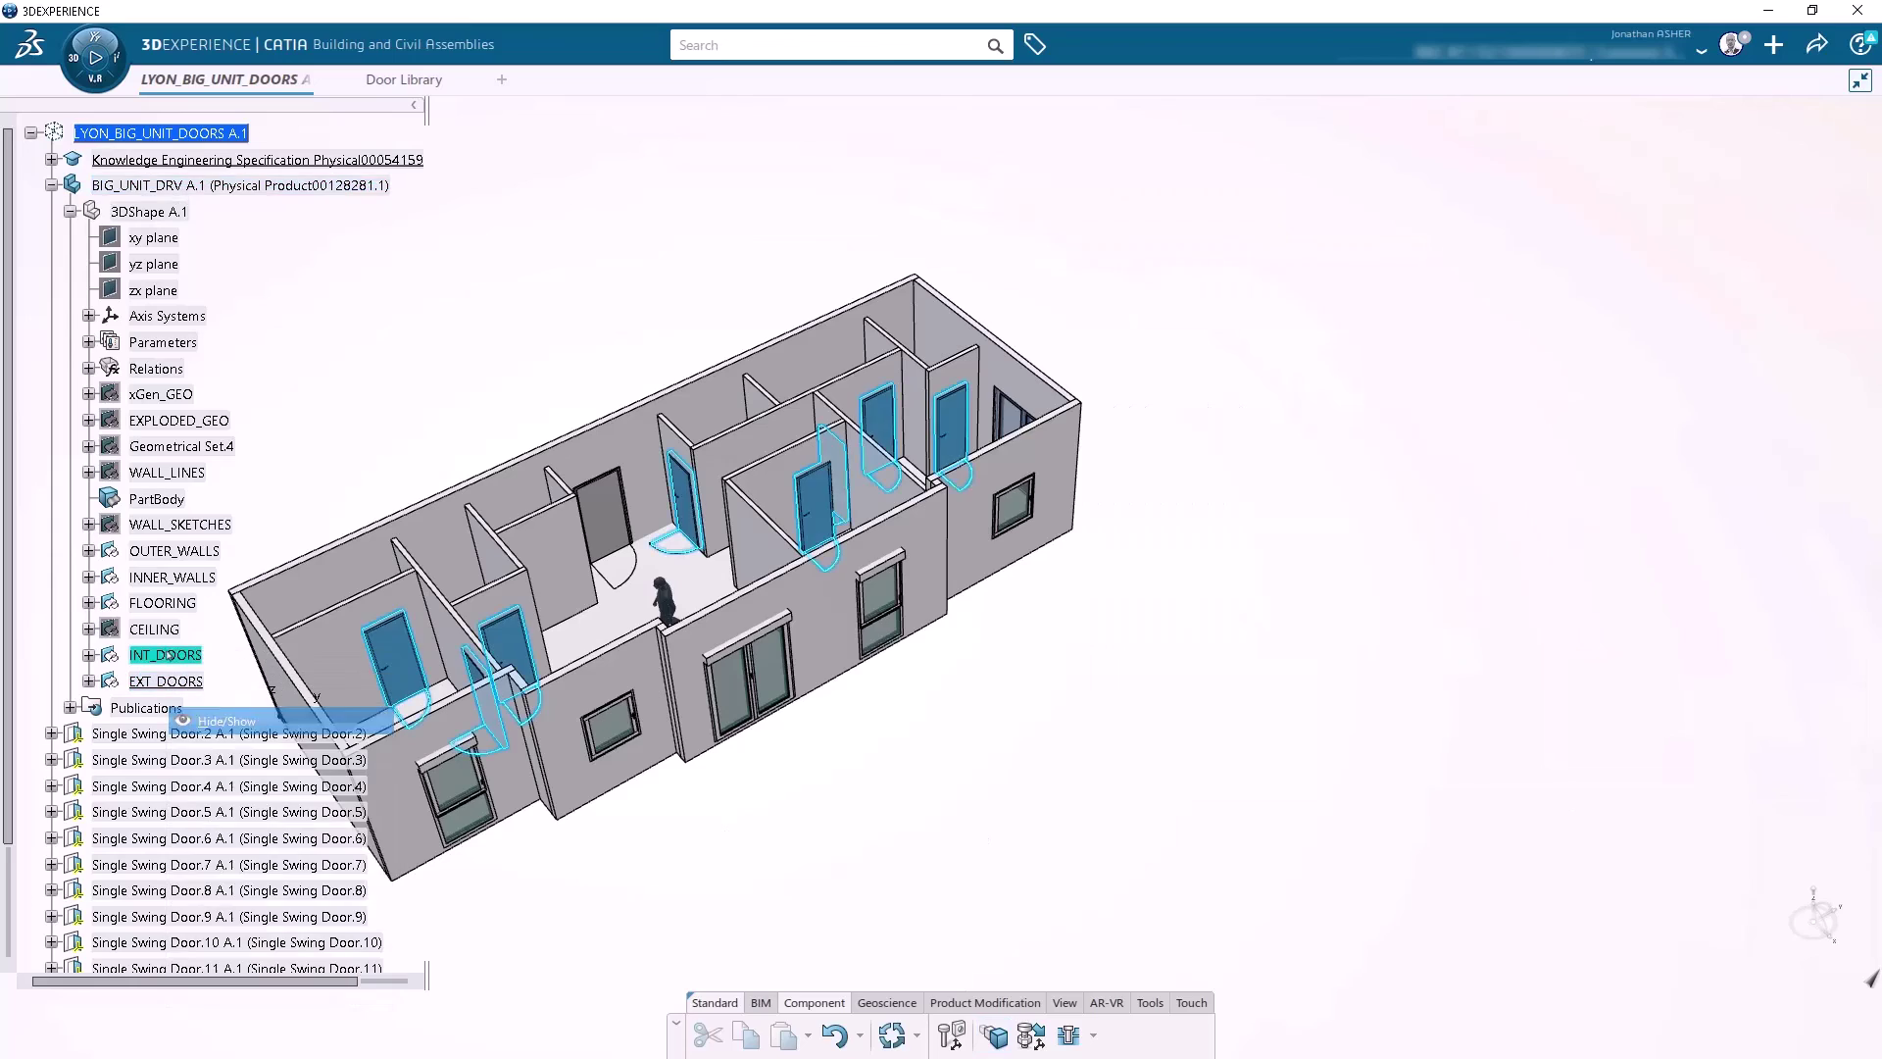
pyautogui.rightClick(169, 680)
pyautogui.click(206, 756)
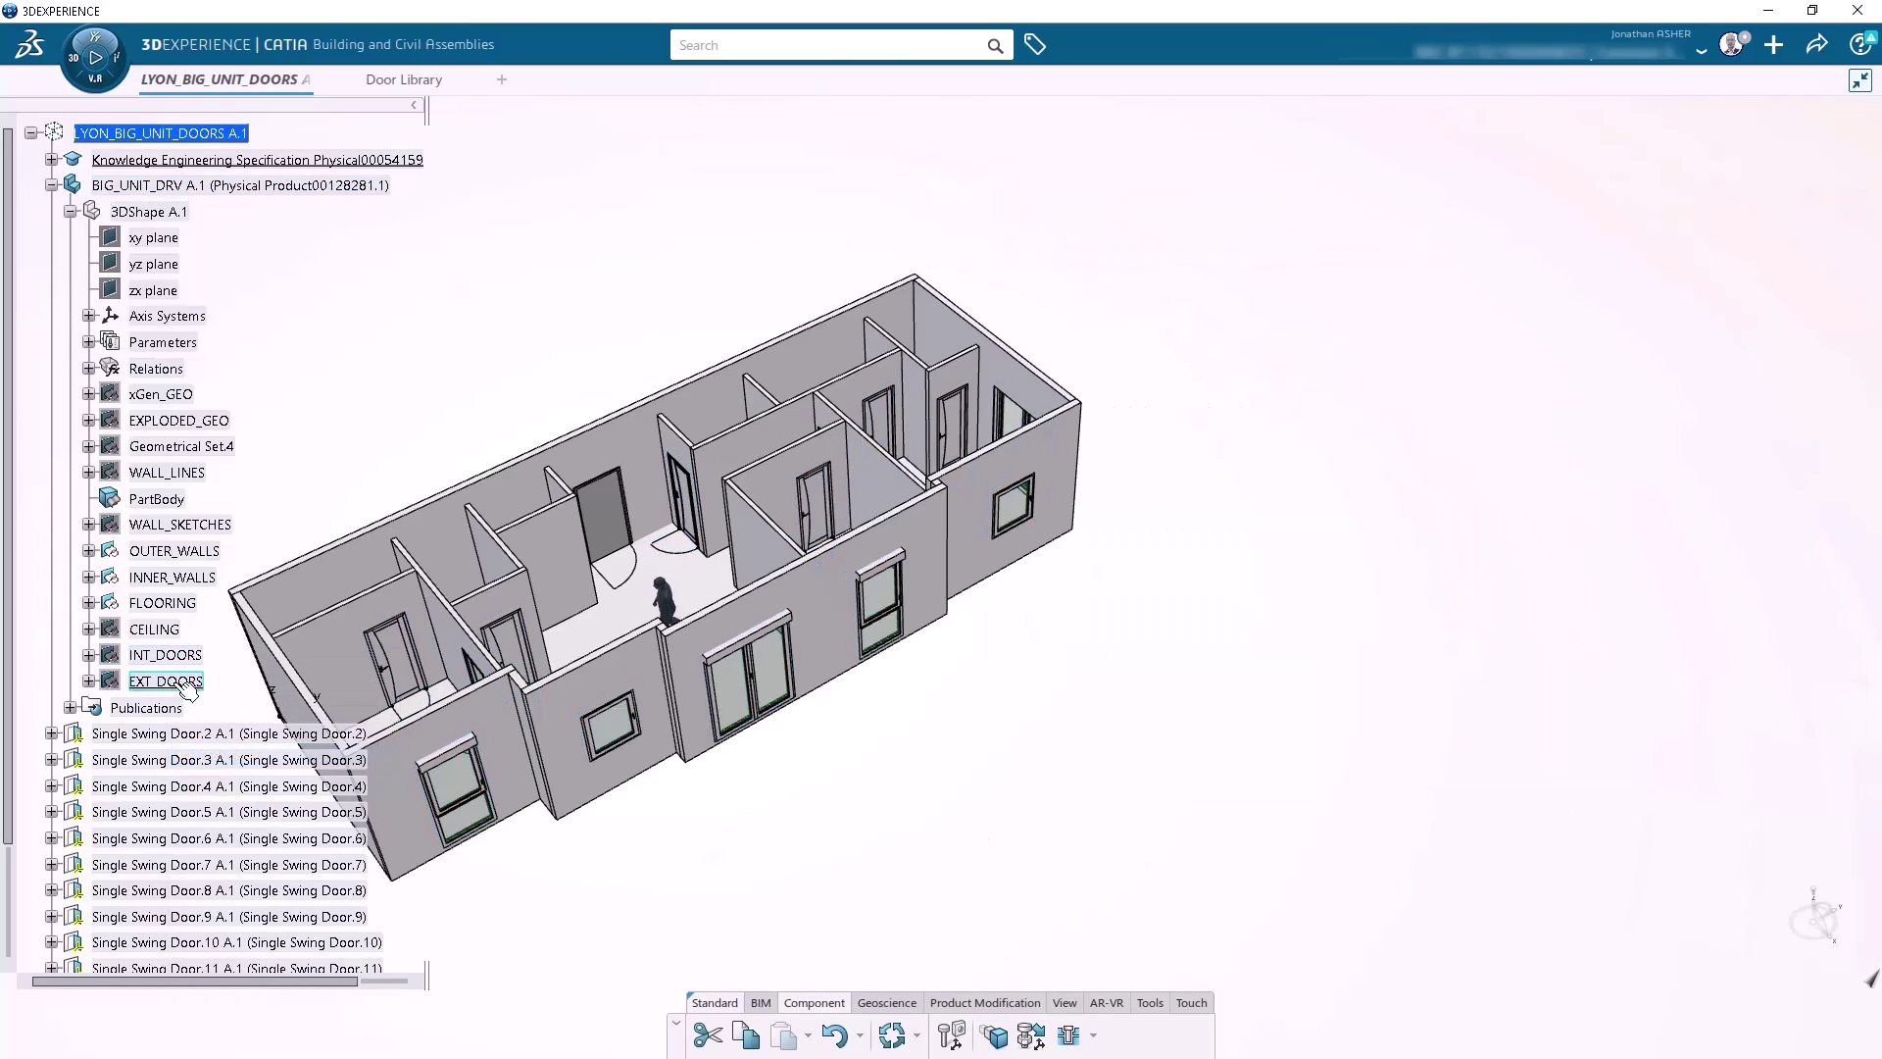
pyautogui.click(51, 185)
# Step: Examine the exposed doors and windows in the unit and the component structure of Single Swing Door.2 down to ASM PORTE DÉMO
pyautogui.moveTo(687, 745); pyautogui.dragTo(1145, 622, button='middle')
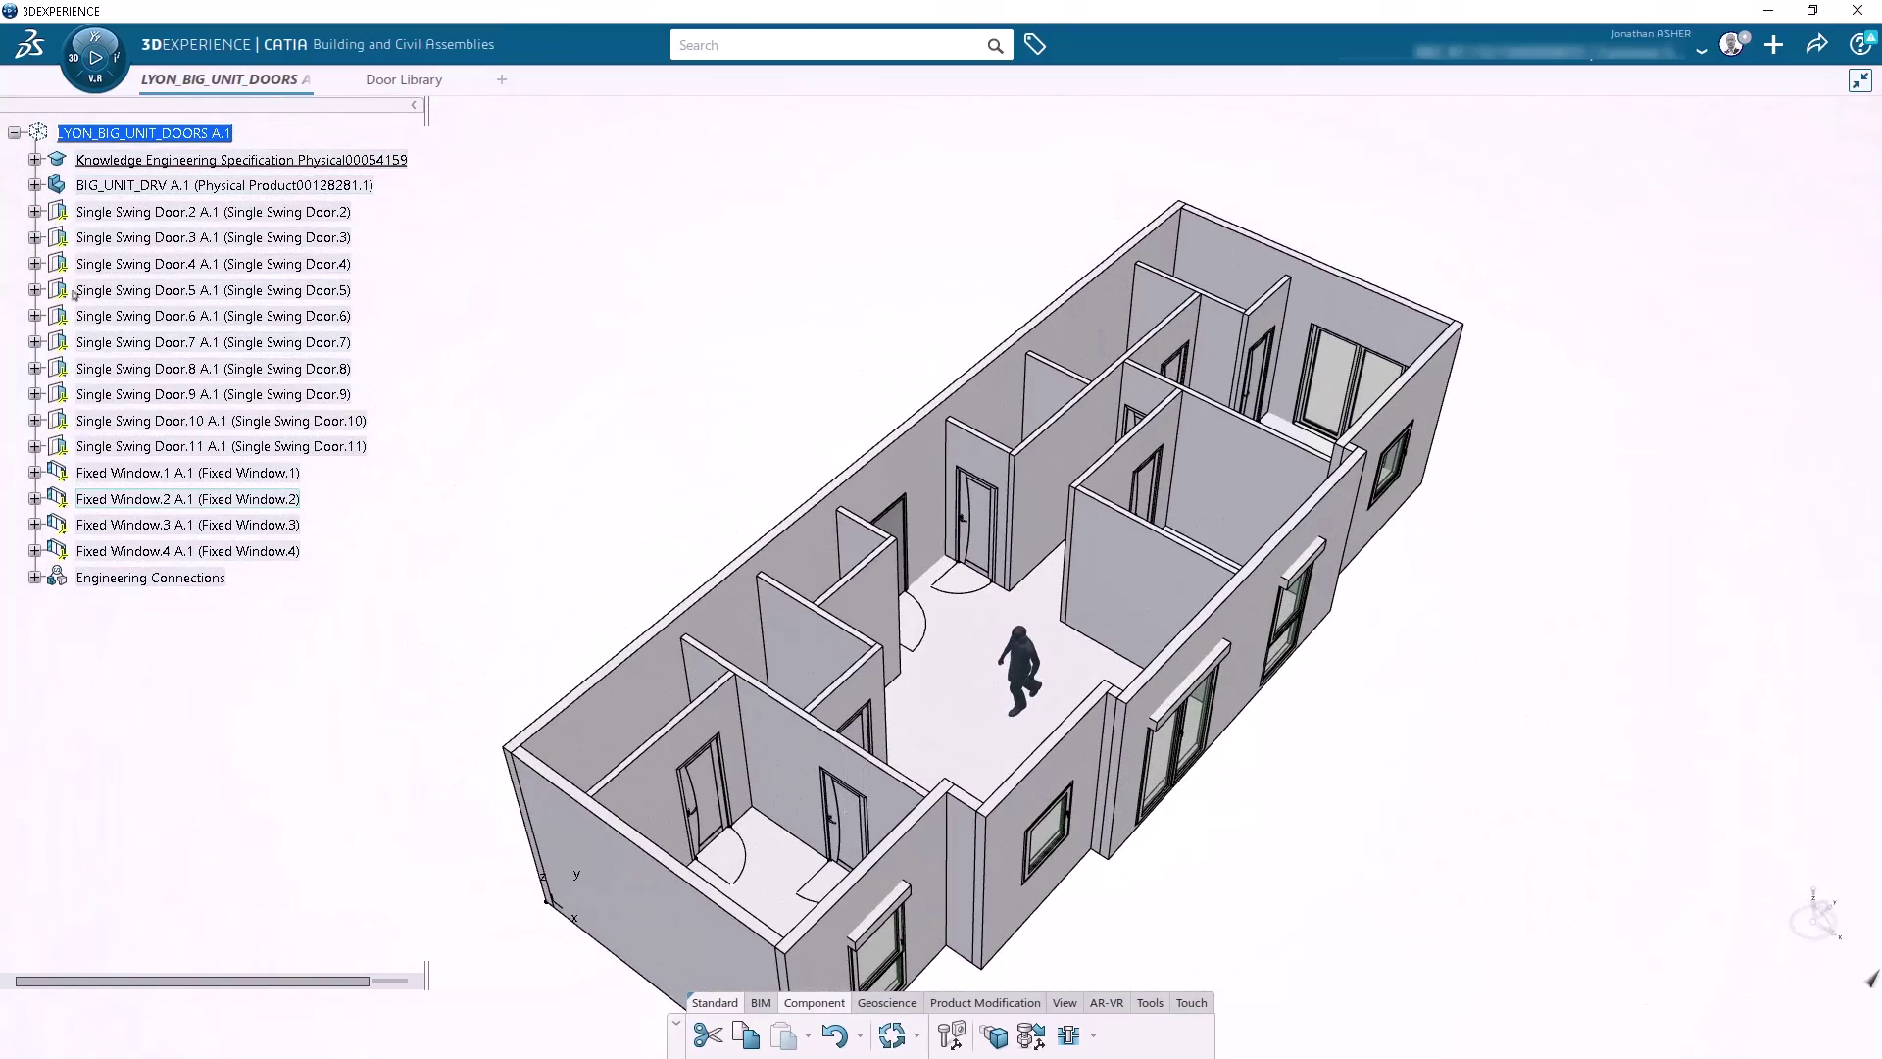
pyautogui.click(34, 212)
pyautogui.click(54, 290)
pyautogui.click(71, 342)
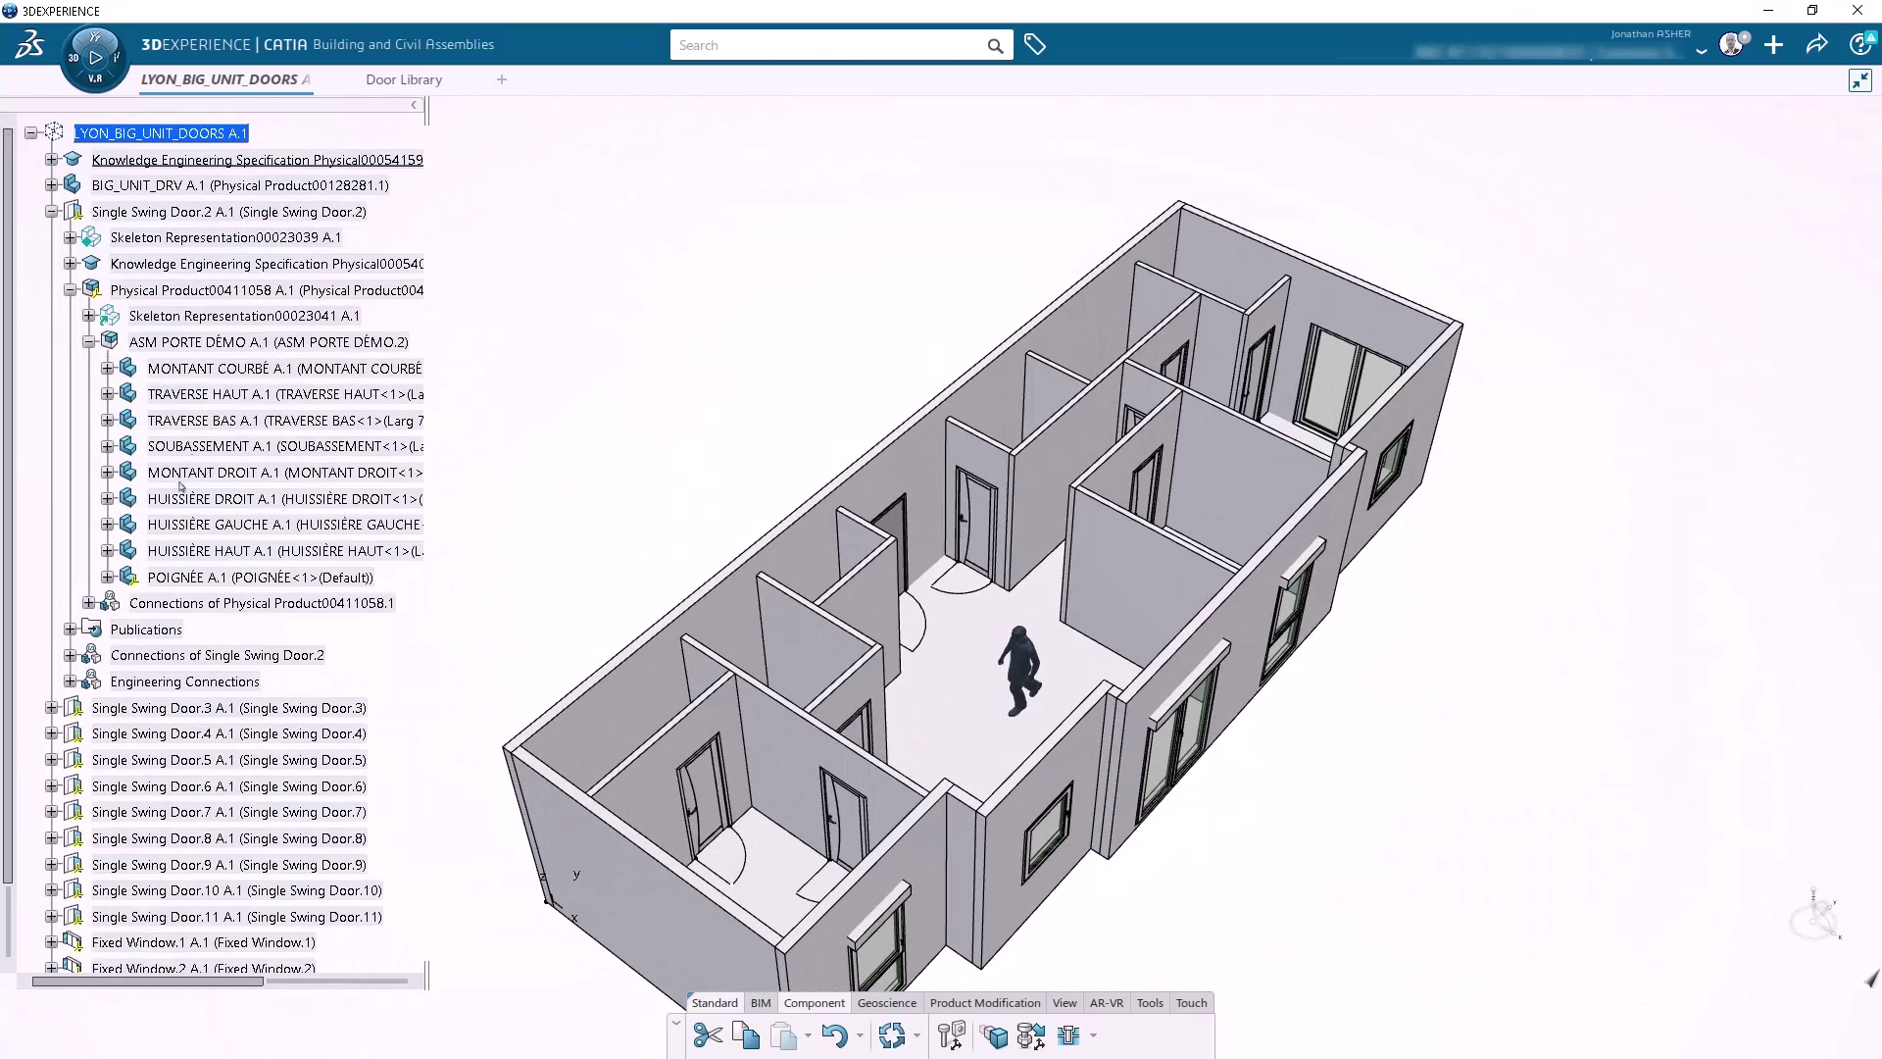
pyautogui.click(52, 212)
pyautogui.click(15, 133)
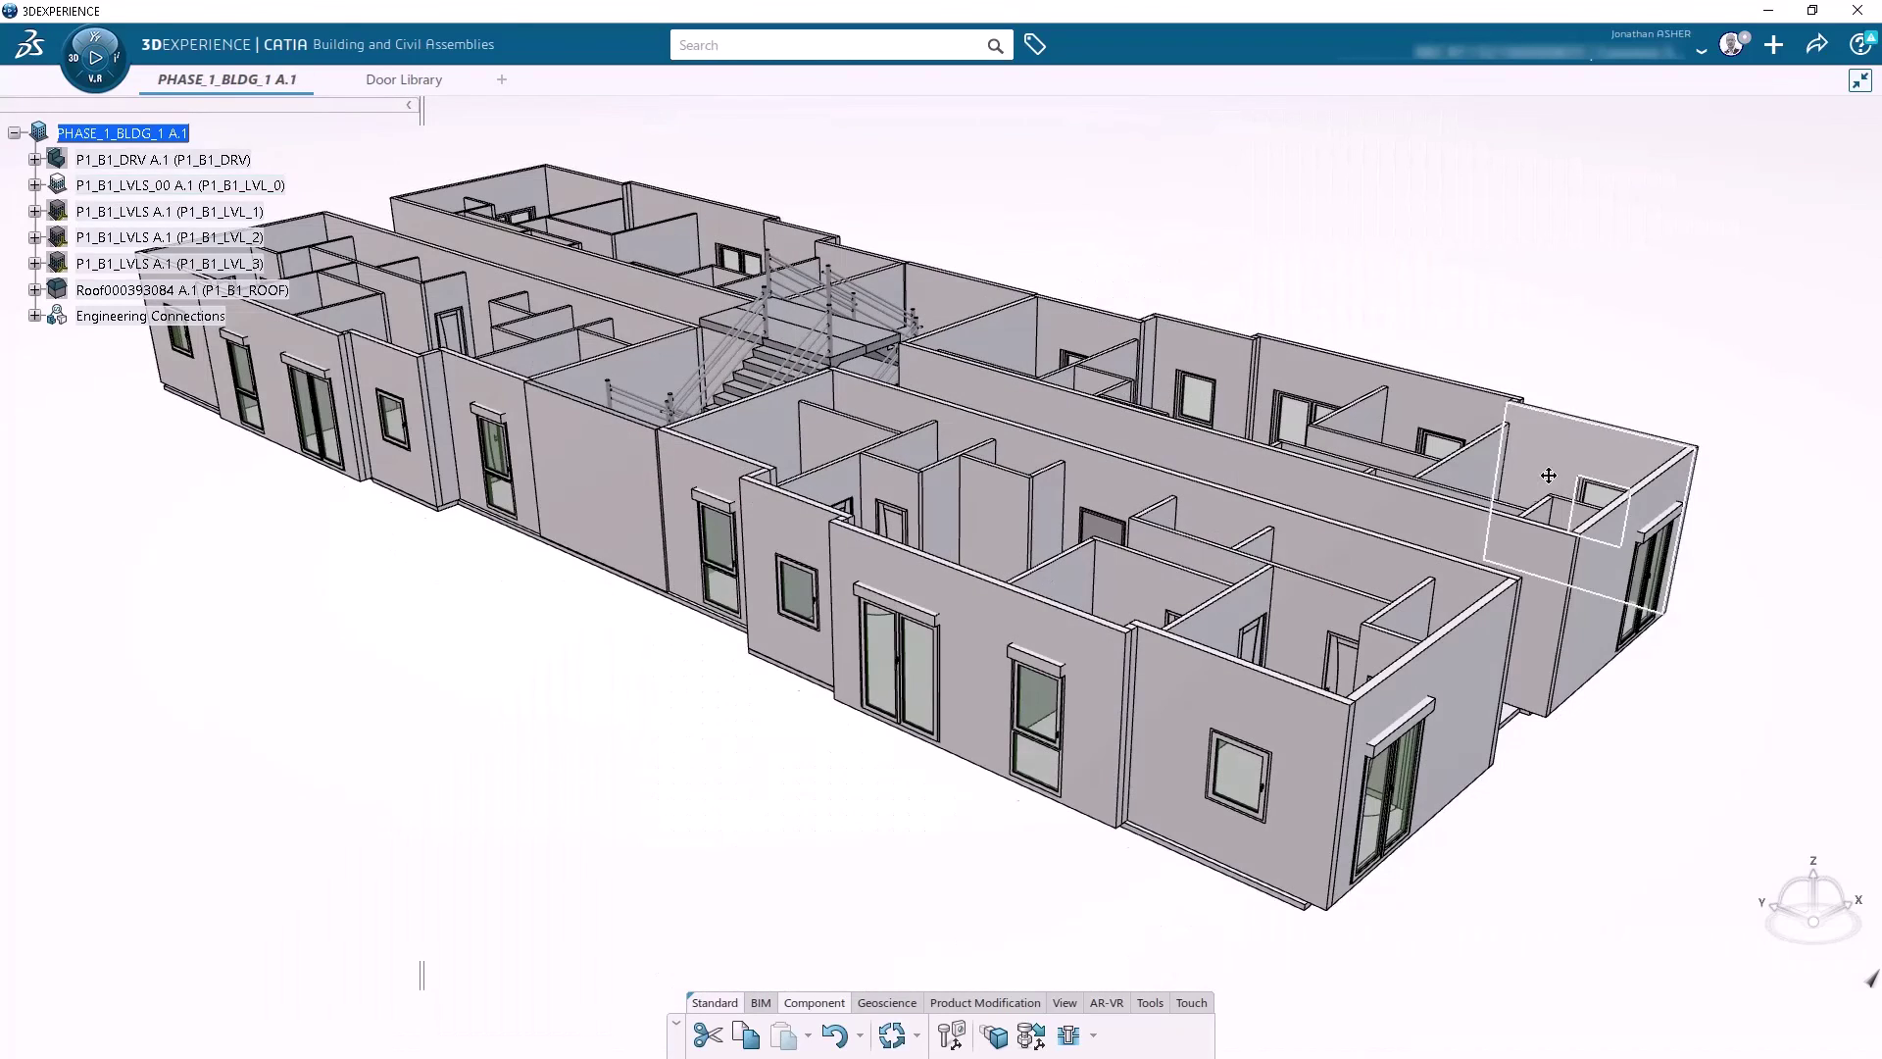
# Step: Show levels P1_B1_LVL_1 to P1_B1_LVL_3 and P1_B1_ROOF in PHASE_1_BLDG_1 and view the building's long facade
pyautogui.moveTo(1549, 476); pyautogui.dragTo(706, 484, button='middle')
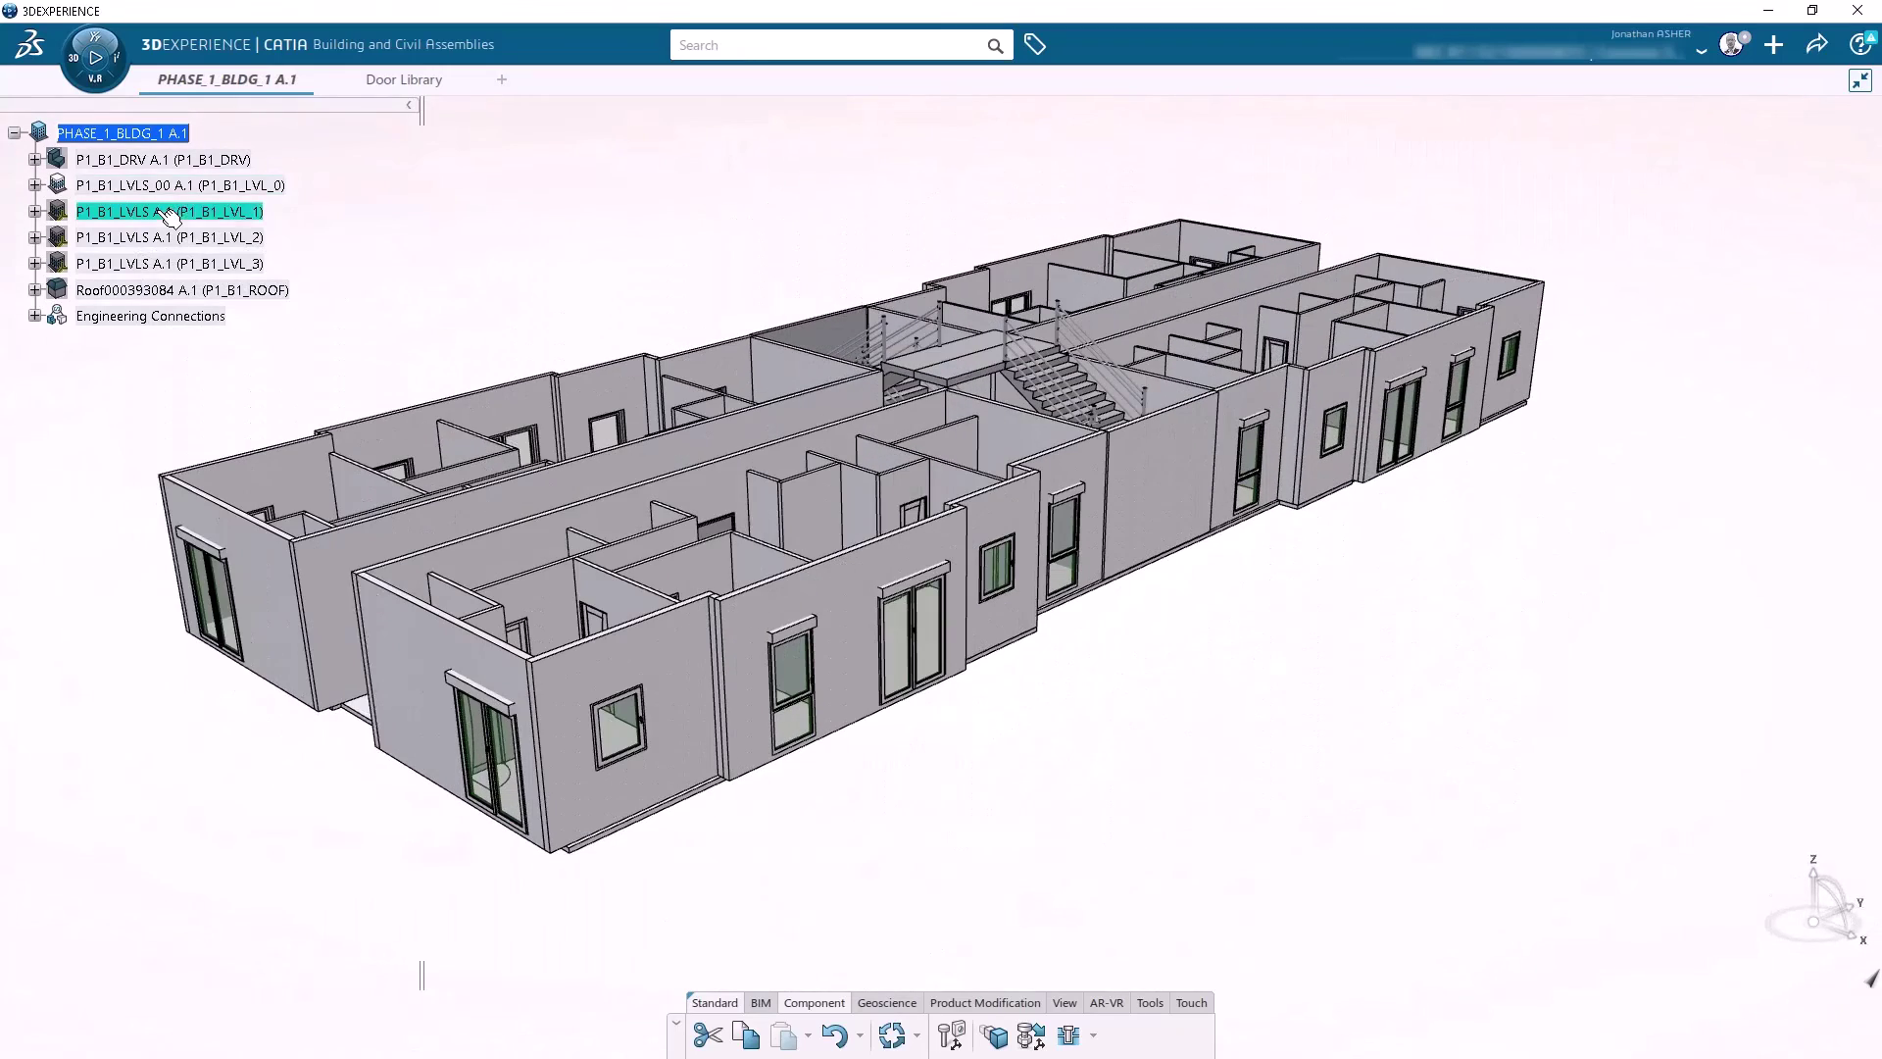
pyautogui.press('space')
pyautogui.press('space')
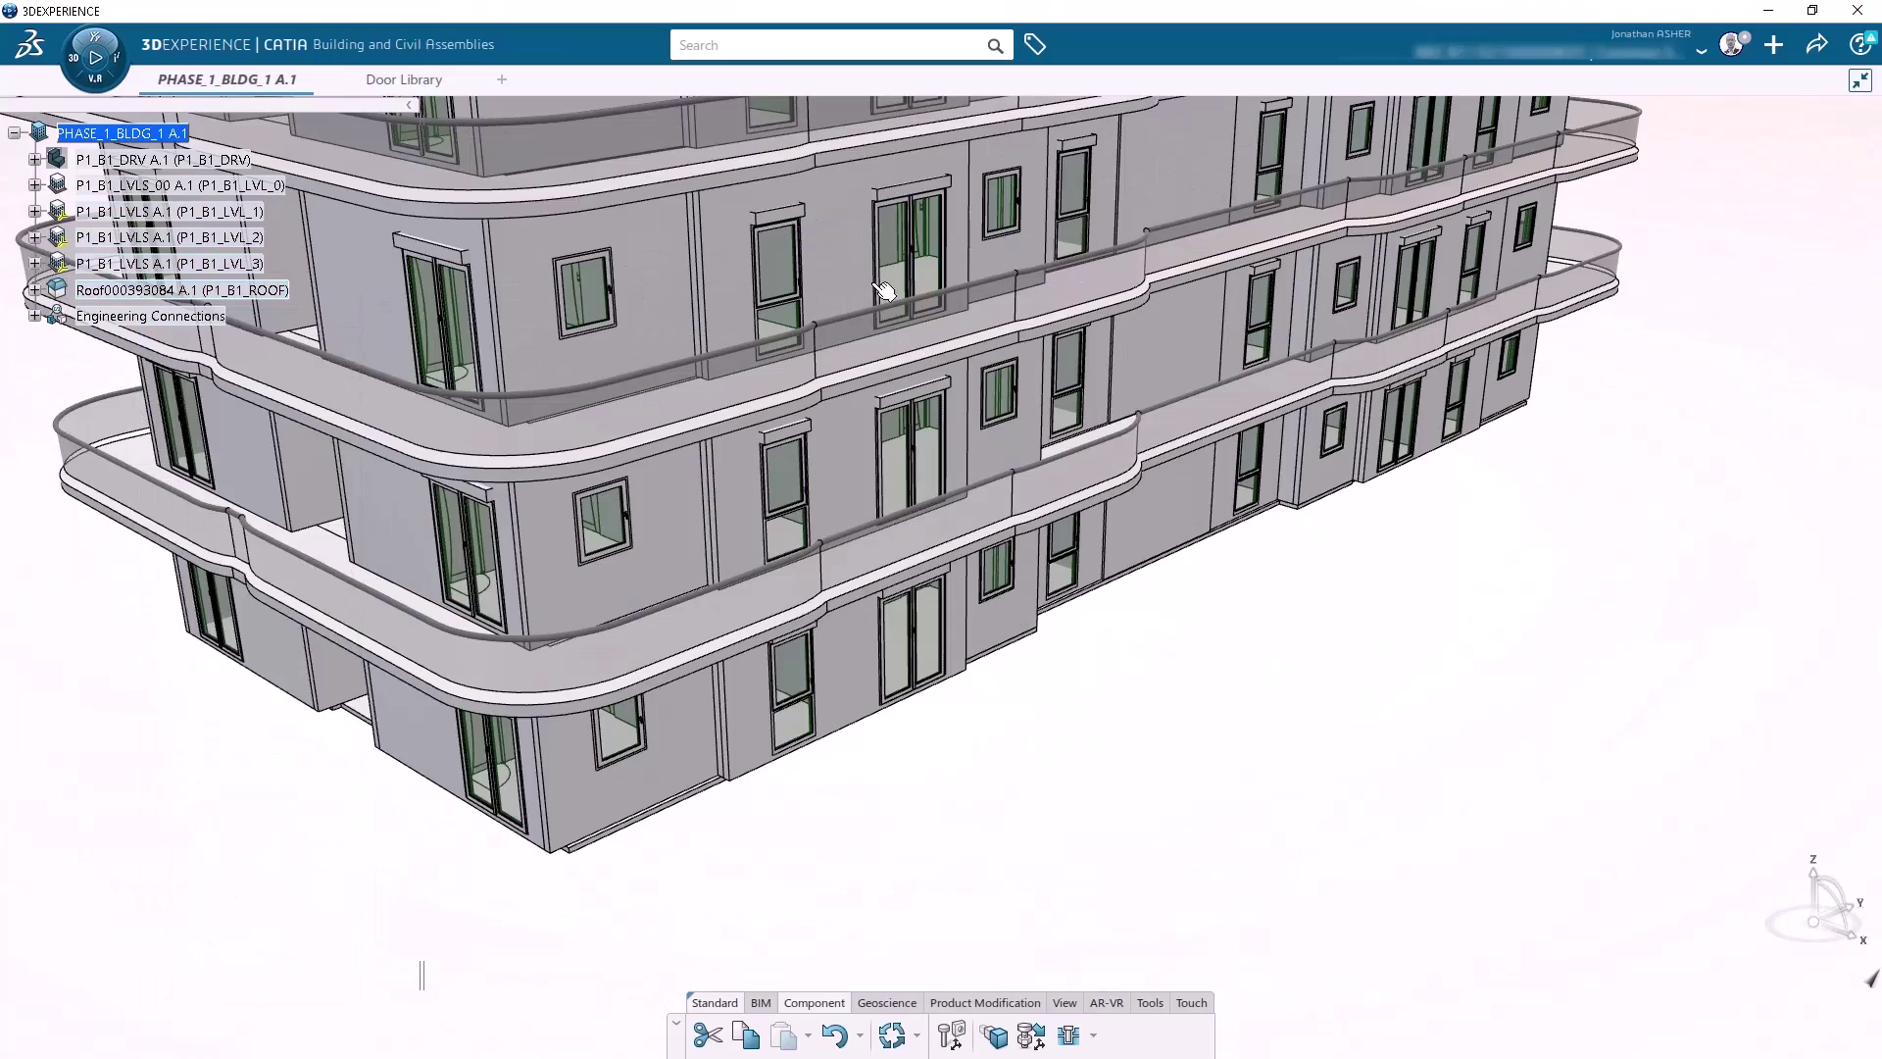
pyautogui.moveTo(842, 249); pyautogui.dragTo(1250, 710, button='middle')
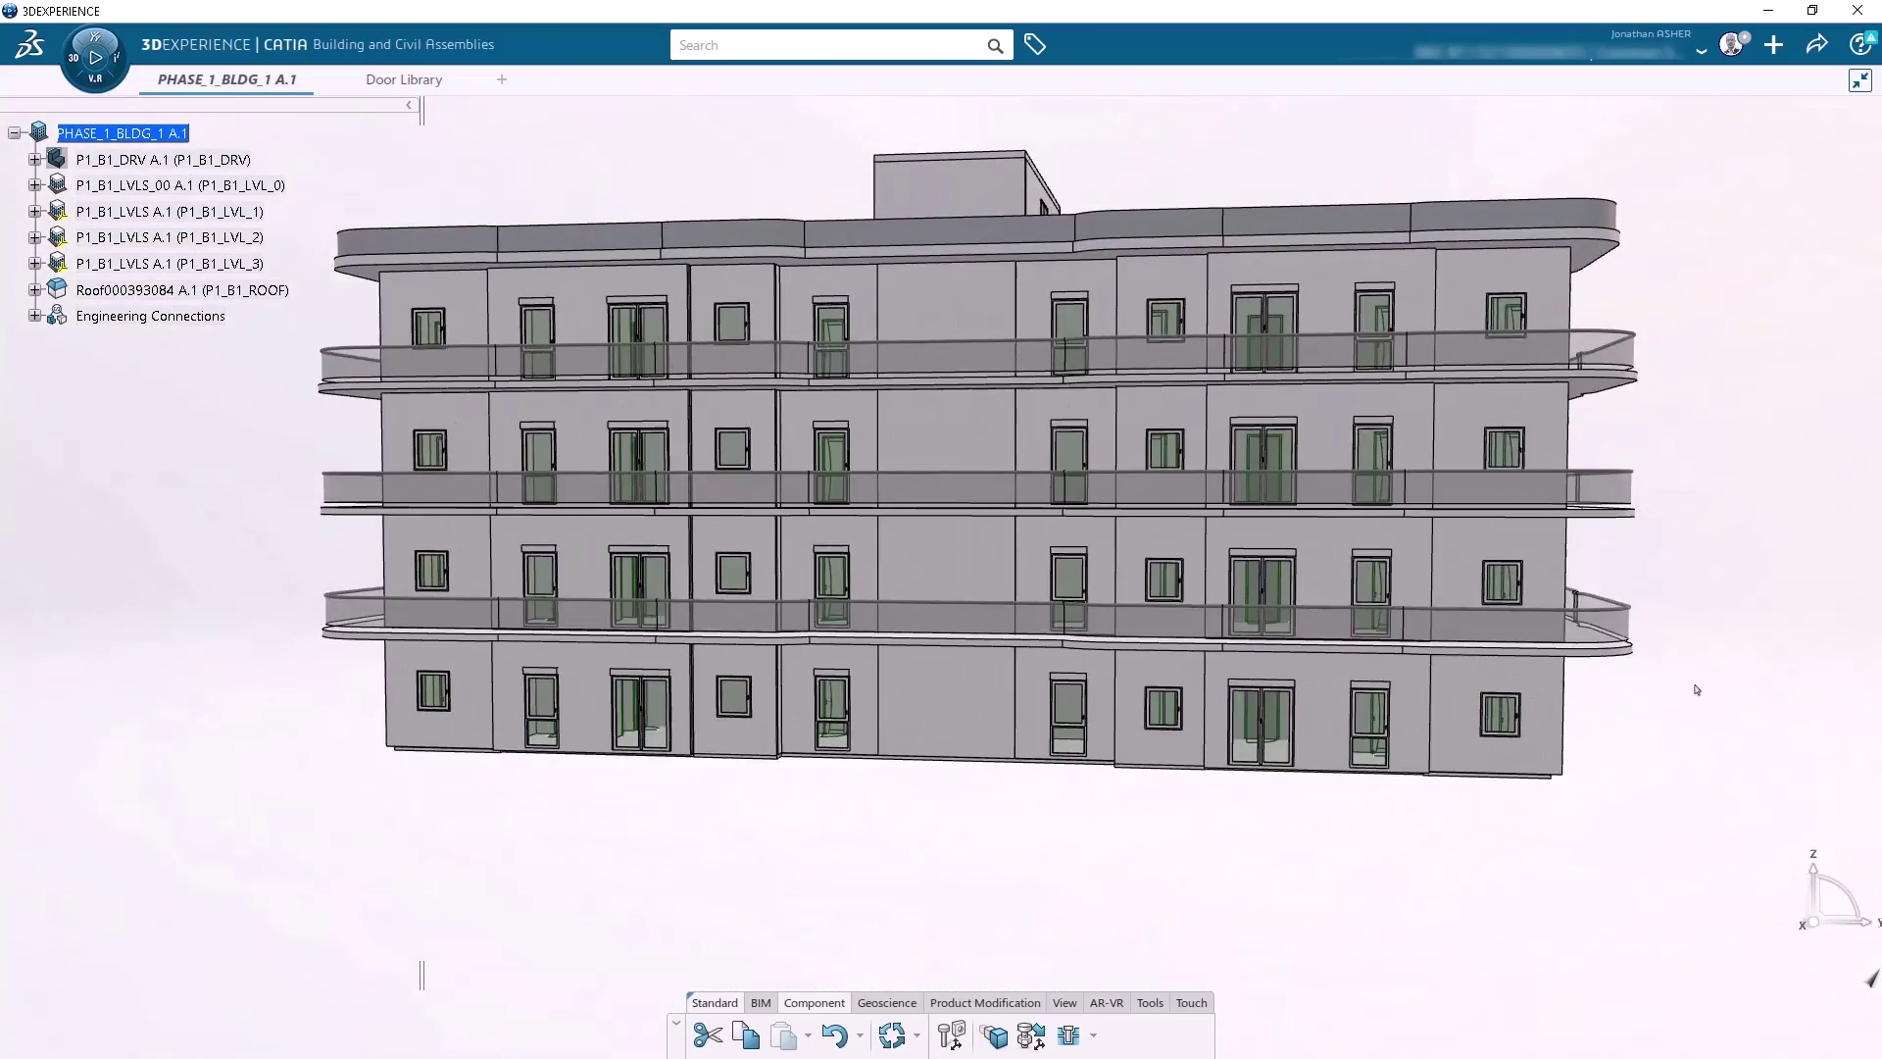